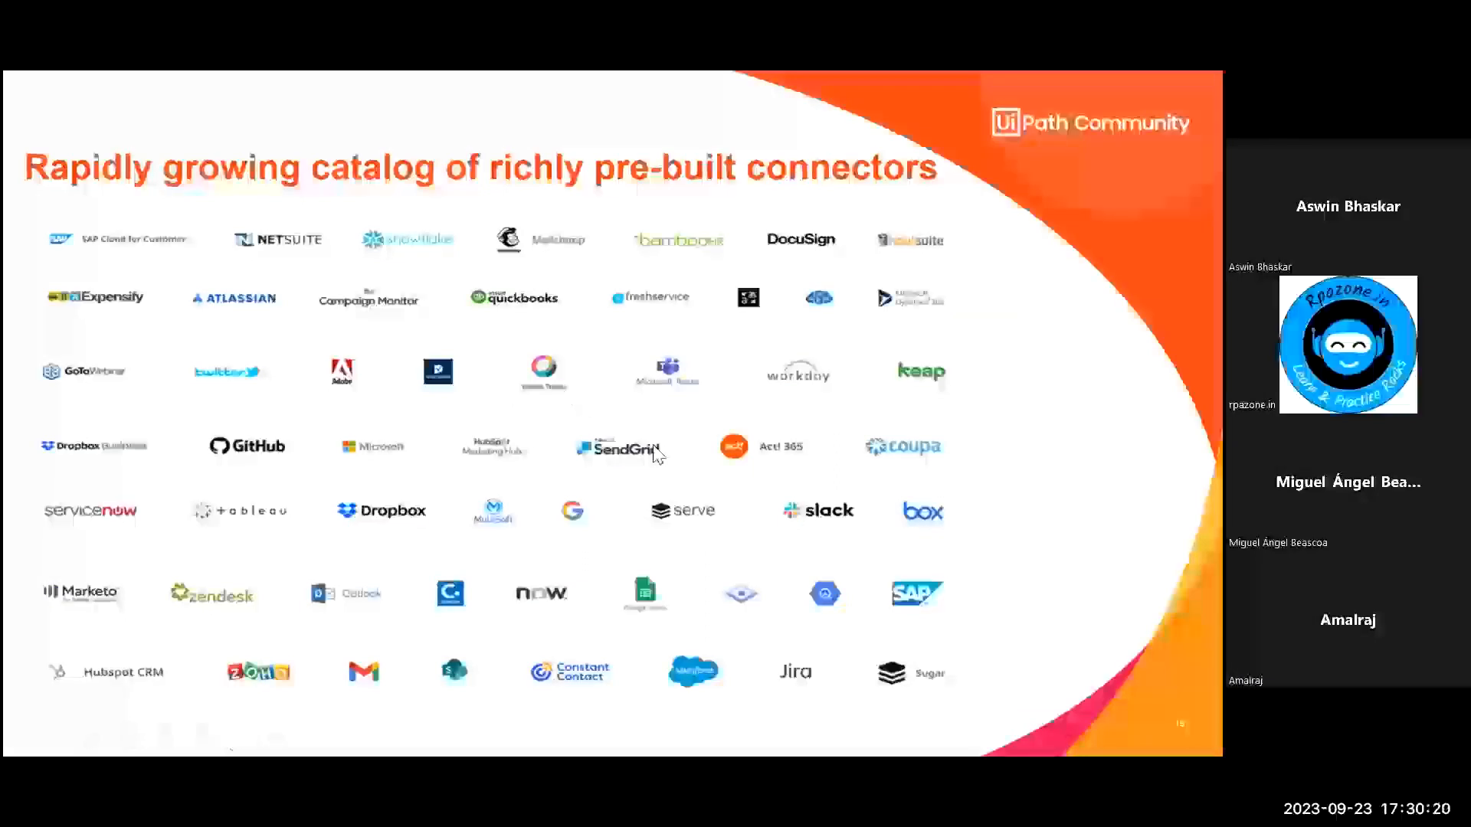
# - Switch to the browser and open Integration Service from the UiPath Automation Cloud home page
pyautogui.press('super')
pyautogui.click(715, 734)
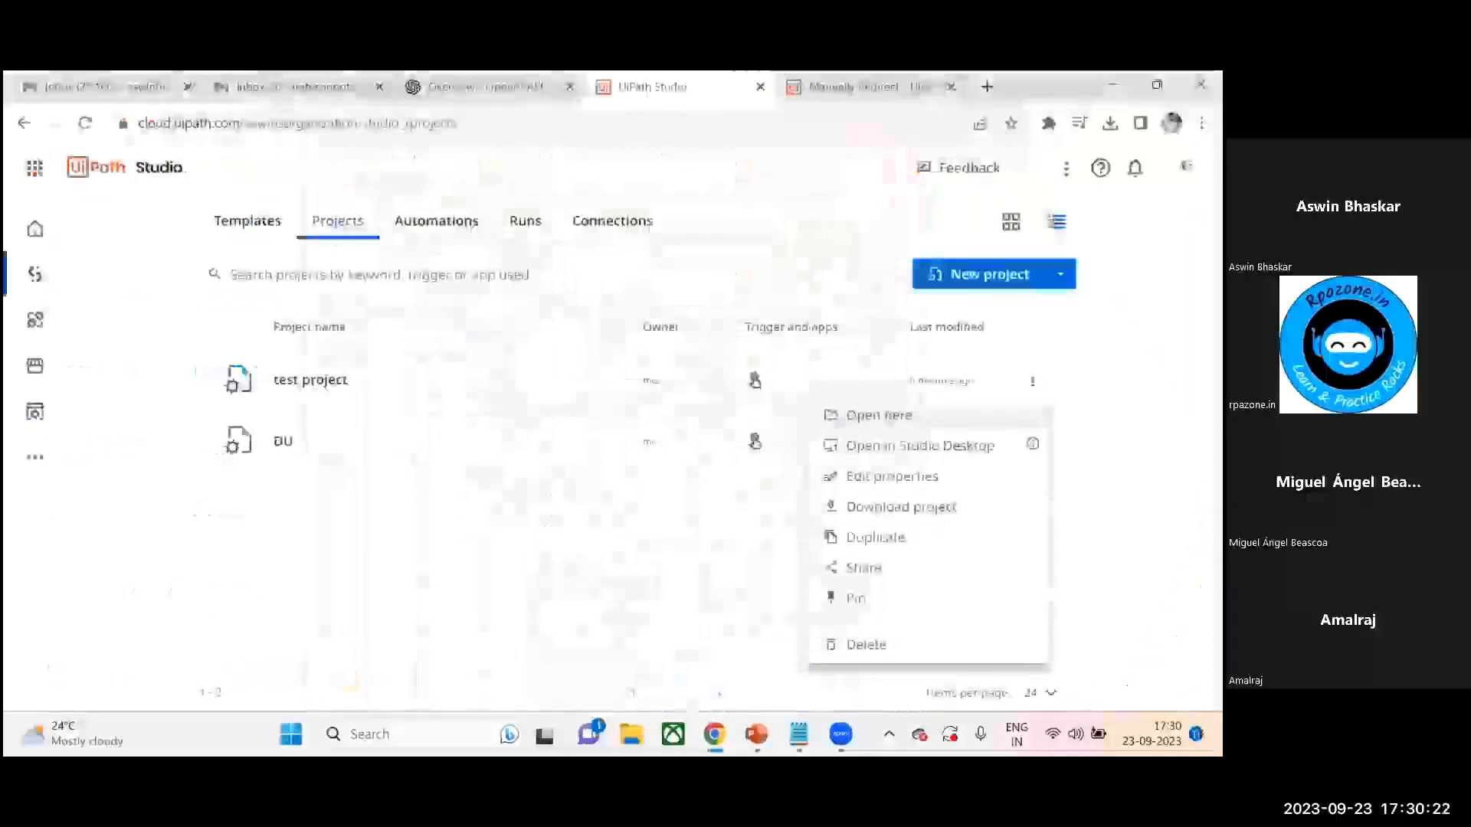
pyautogui.click(40, 253)
pyautogui.click(36, 231)
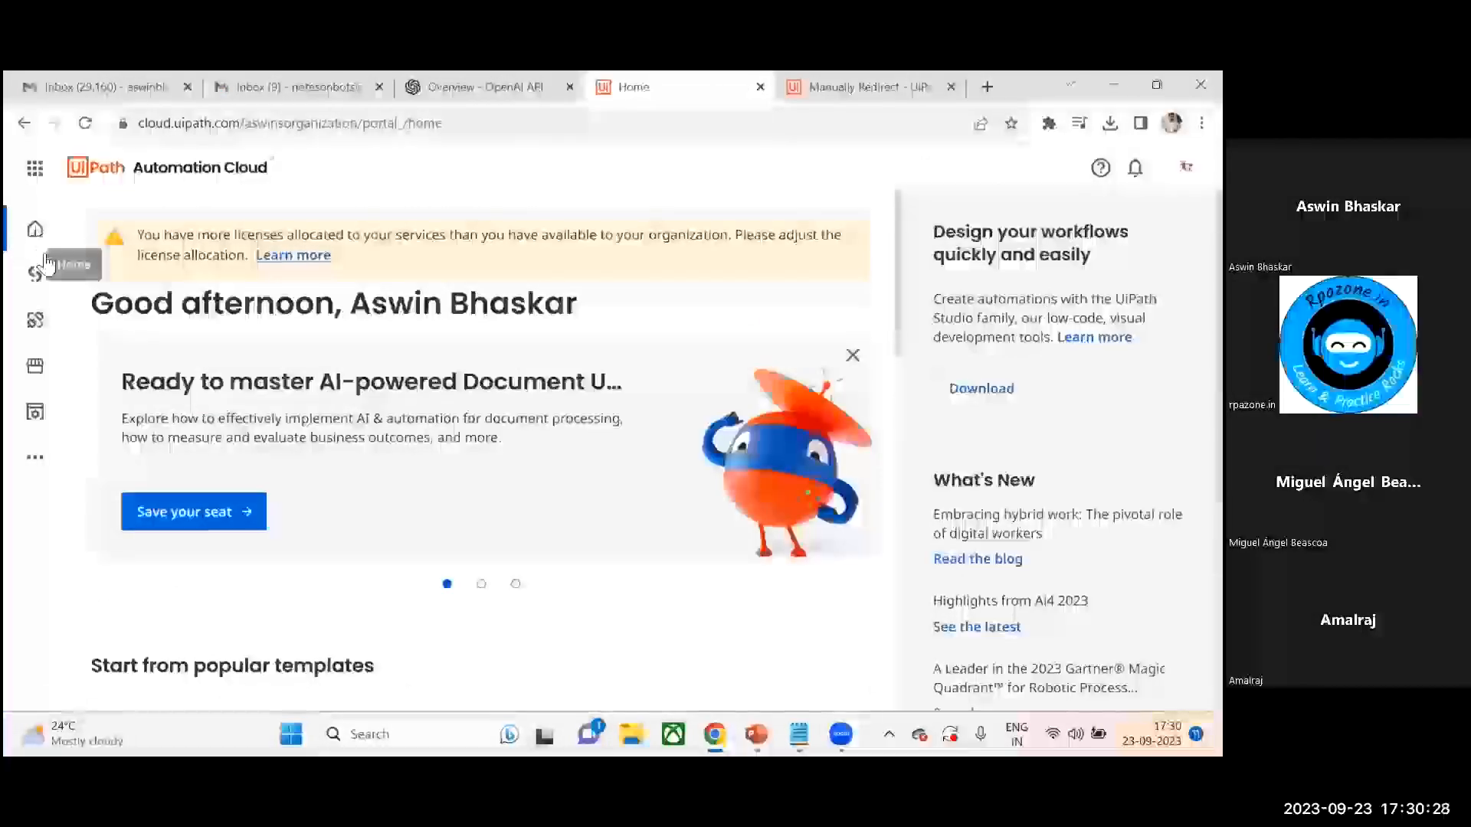
pyautogui.click(34, 322)
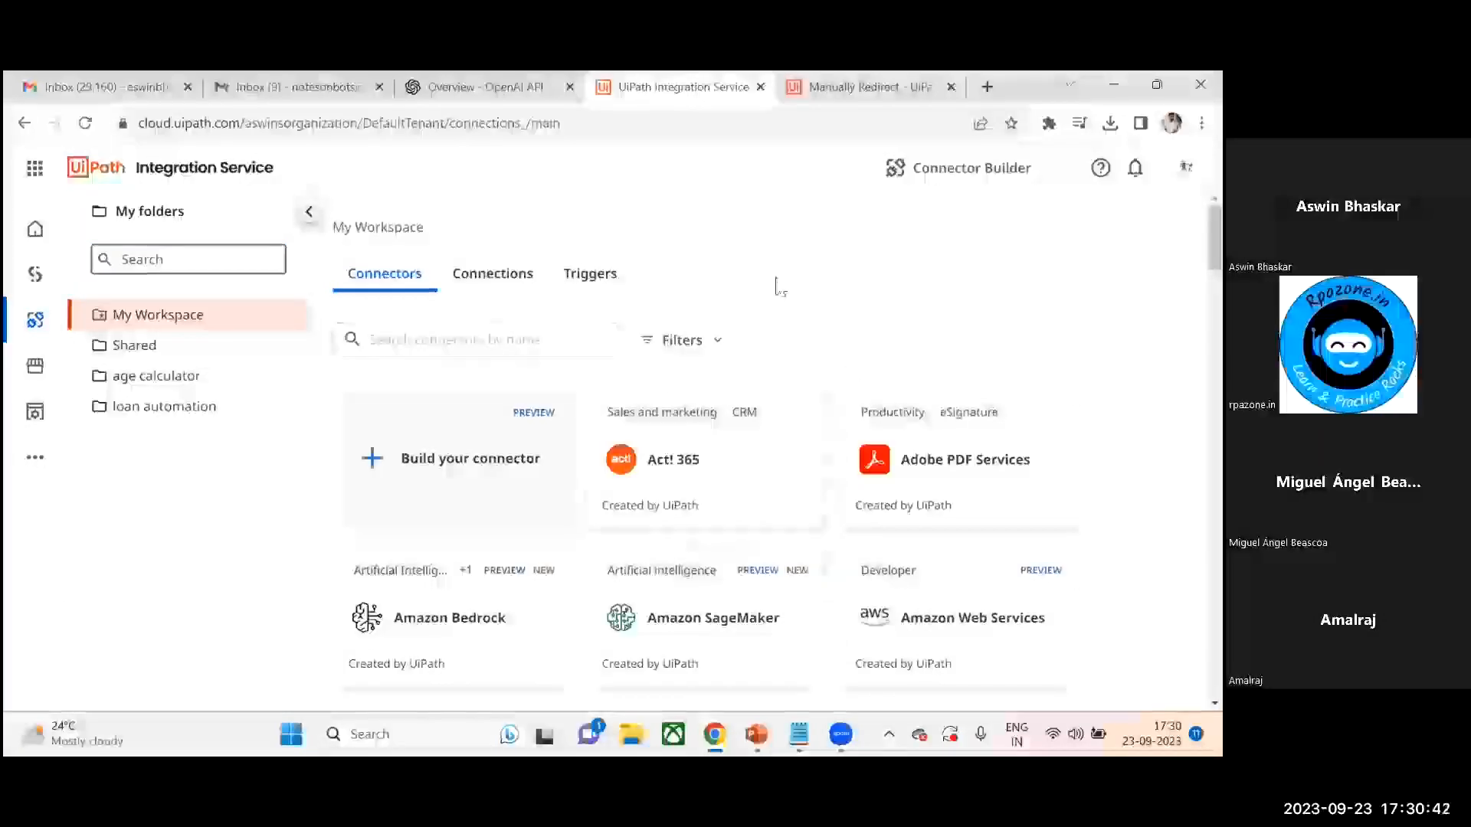
# - Search the connector catalog for gmail and open the Gmail connector
pyautogui.scroll(-20, 704, 445)
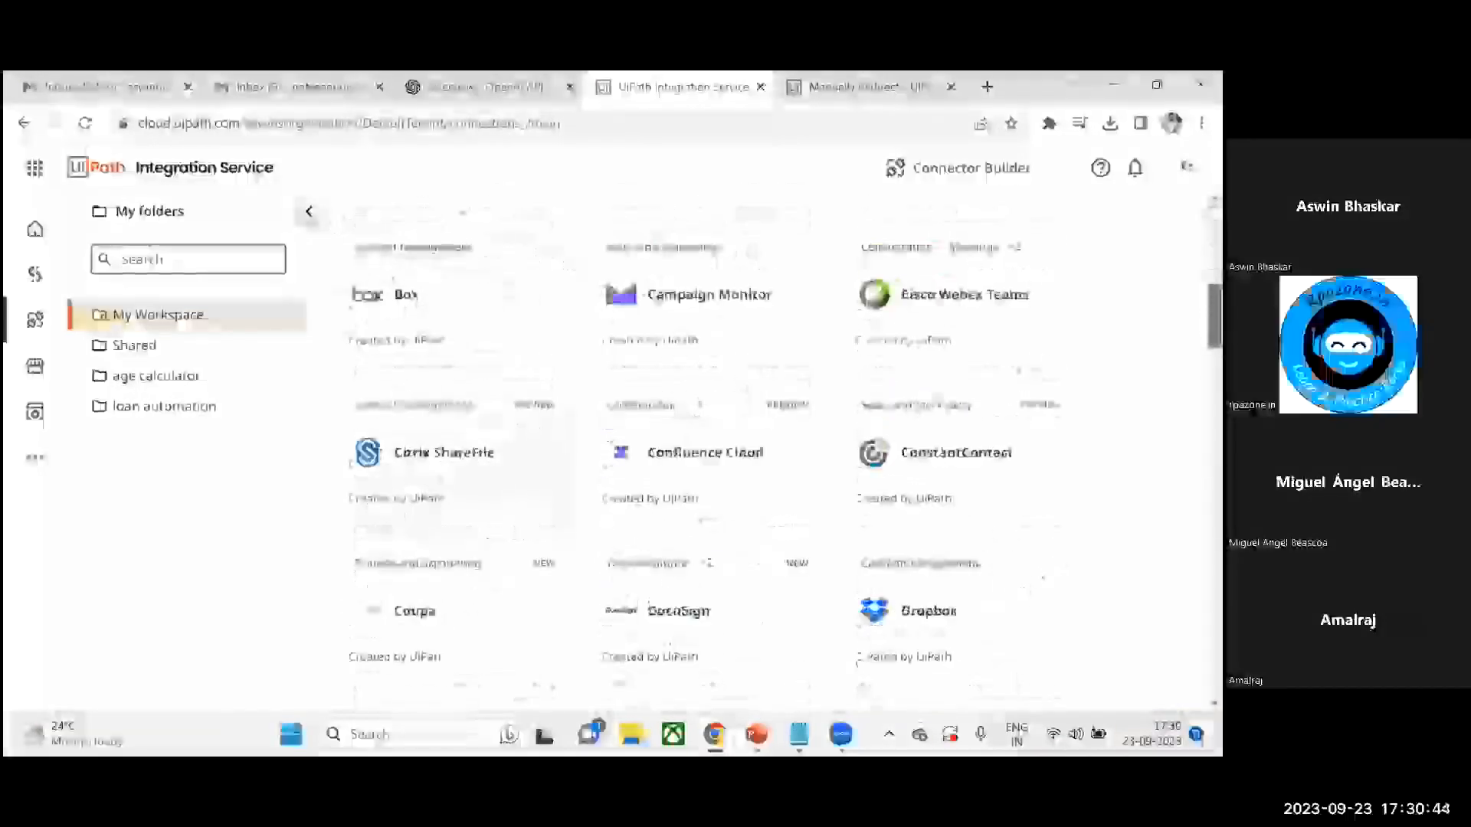
pyautogui.scroll(-10, 704, 444)
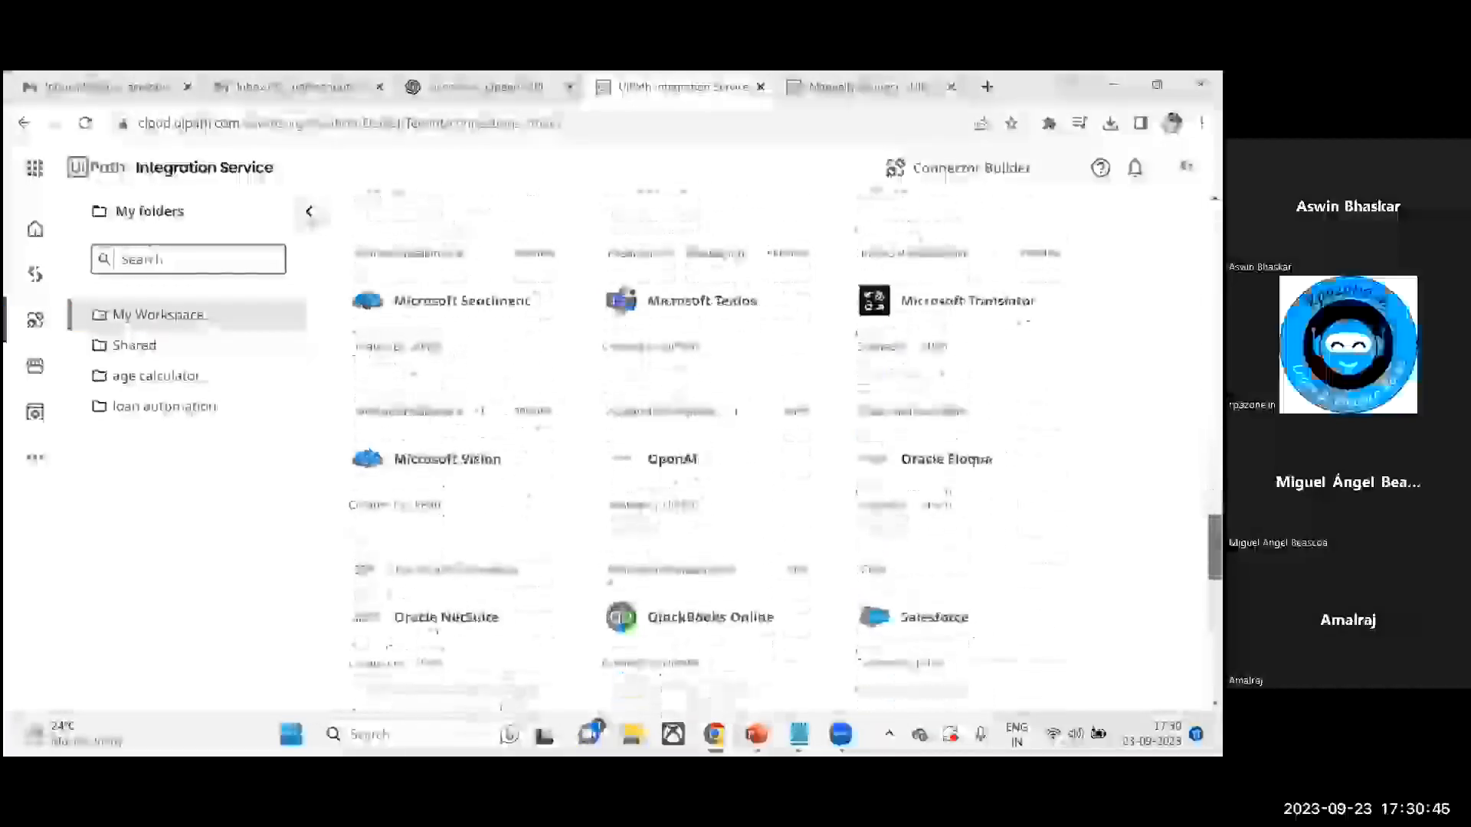
pyautogui.scroll(2, 705, 444)
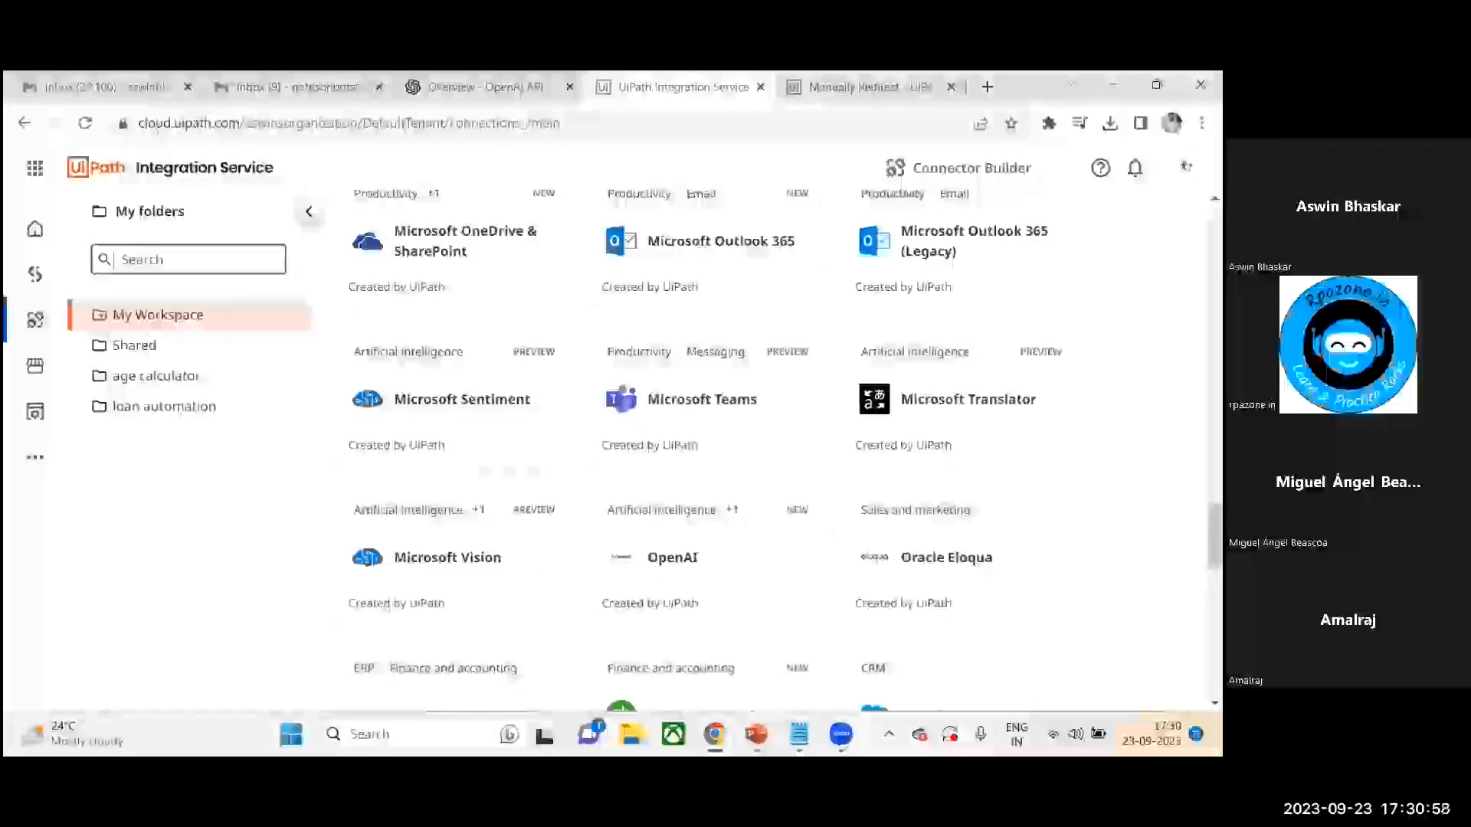
pyautogui.scroll(10, 766, 452)
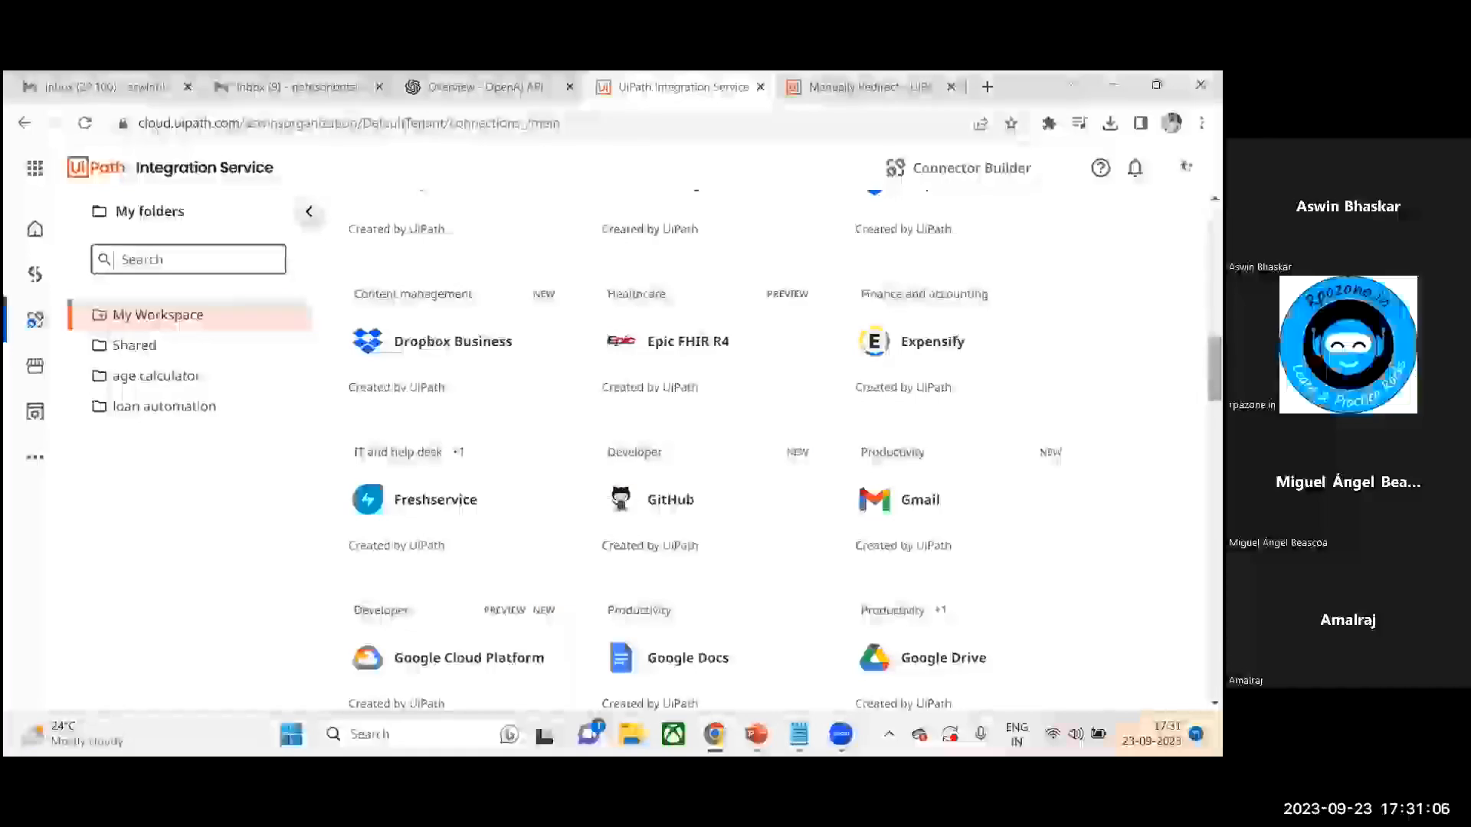
pyautogui.scroll(10, 765, 459)
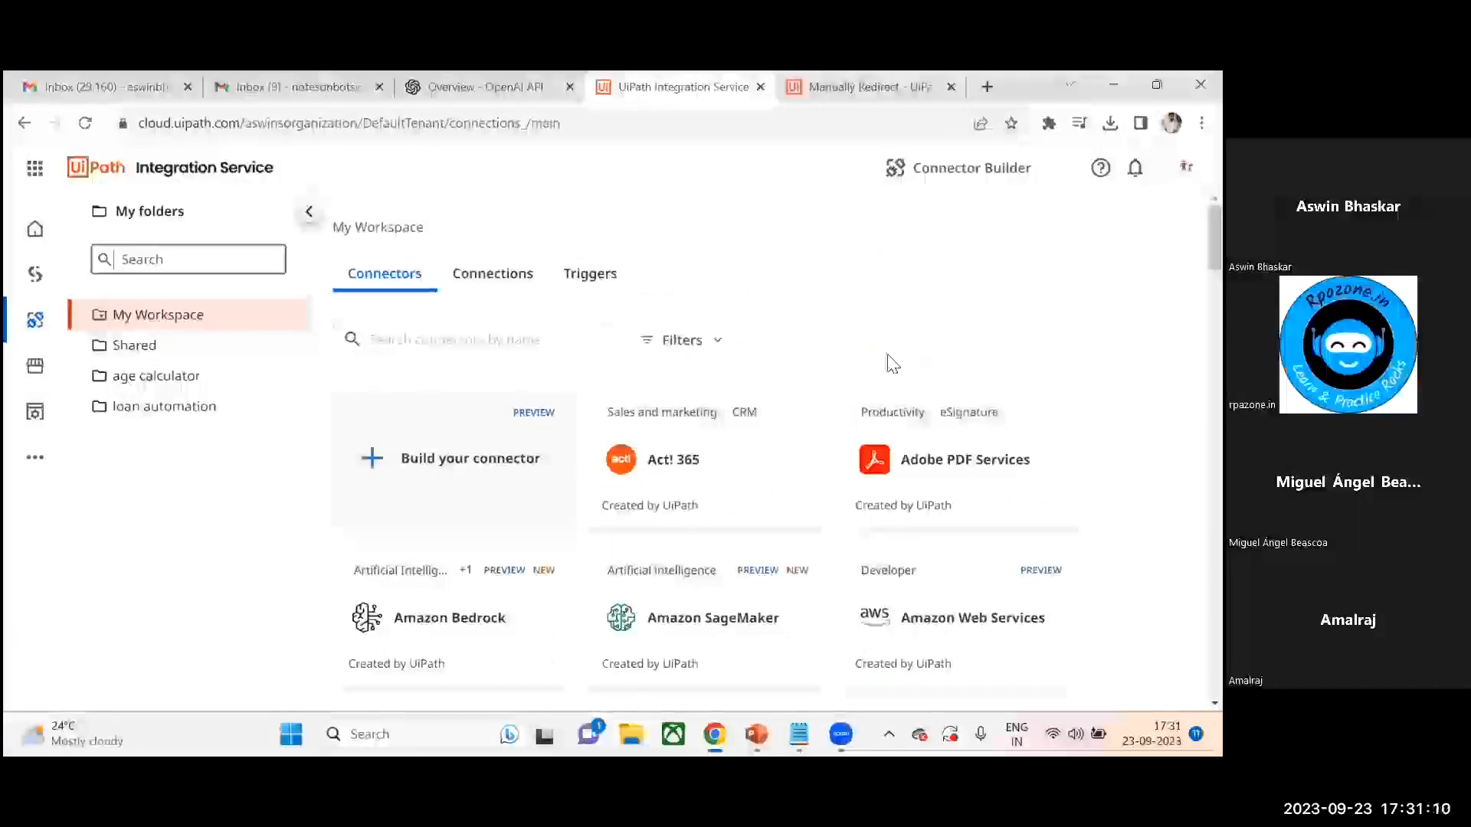
pyautogui.click(468, 337)
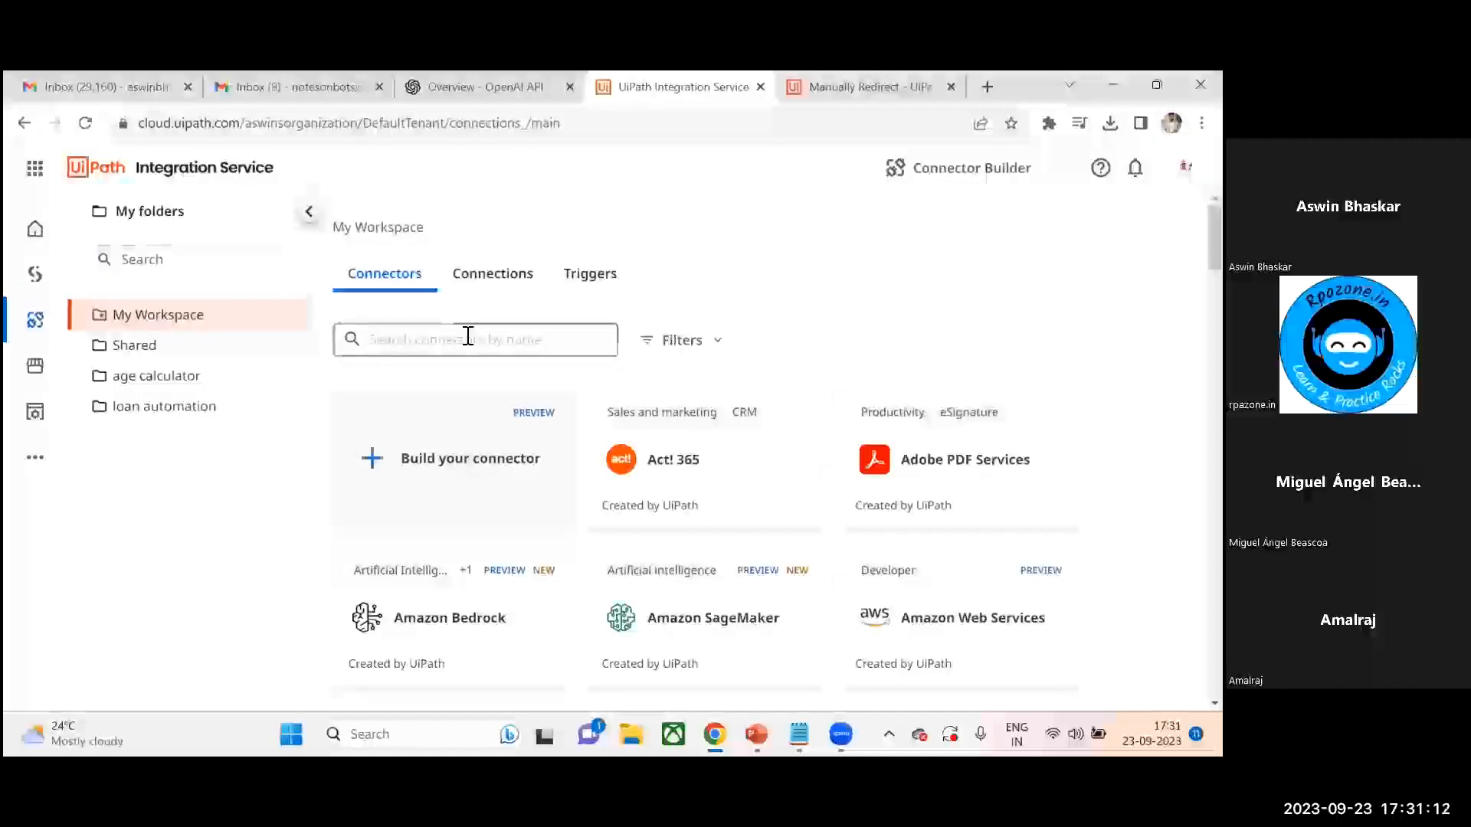
pyautogui.write('g')
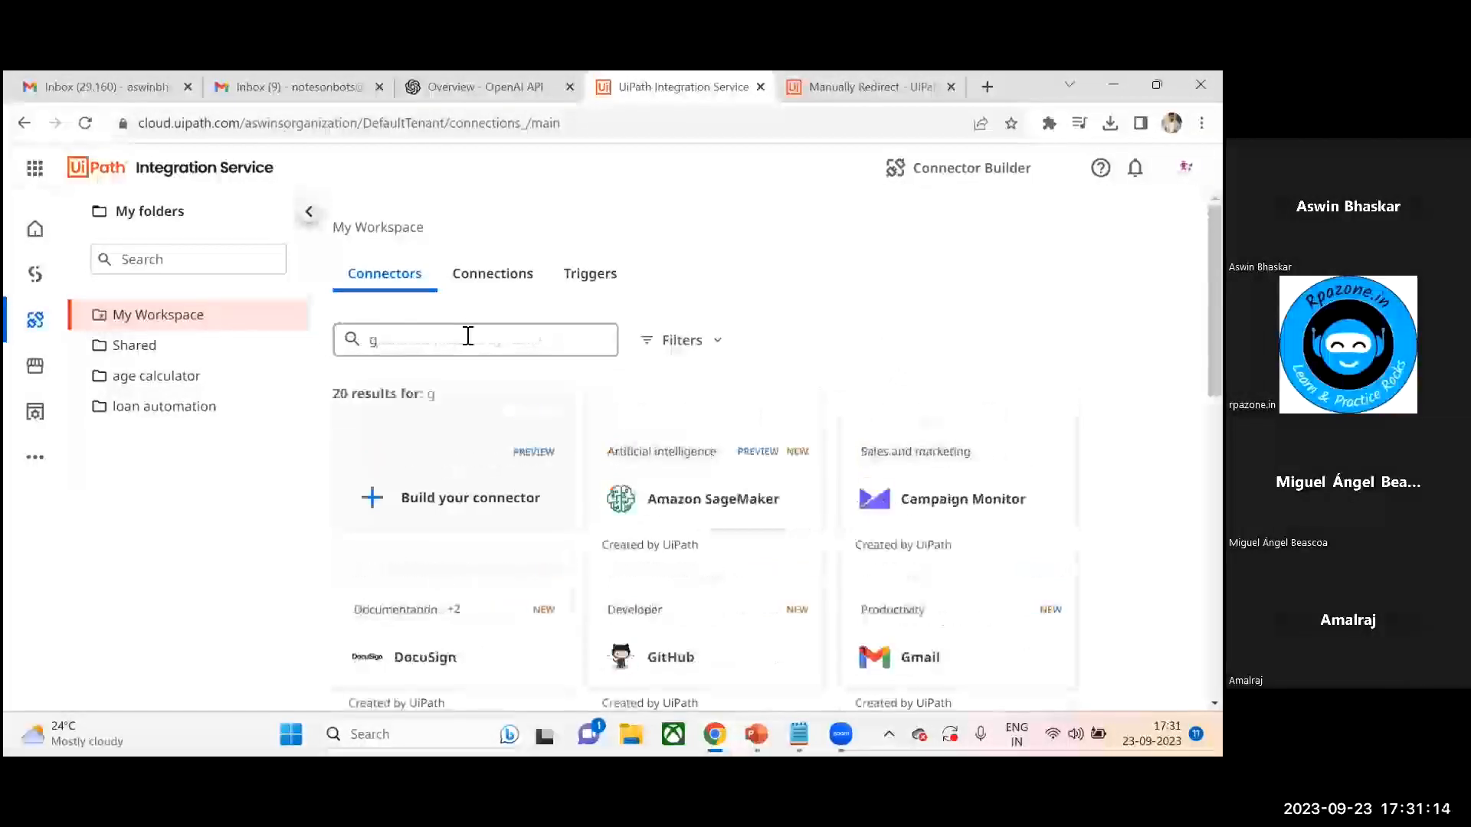
pyautogui.write('mail')
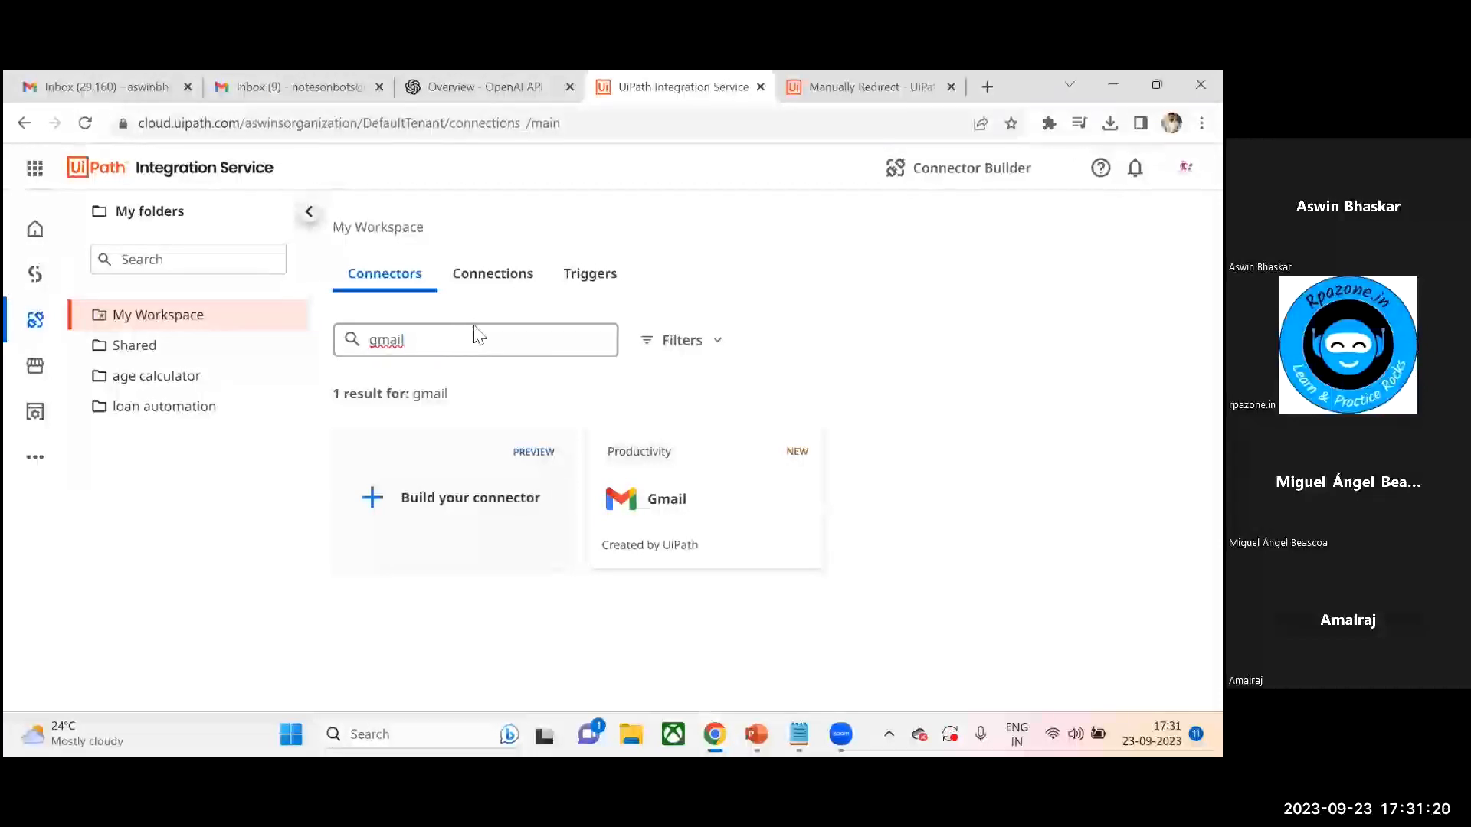
pyautogui.click(719, 501)
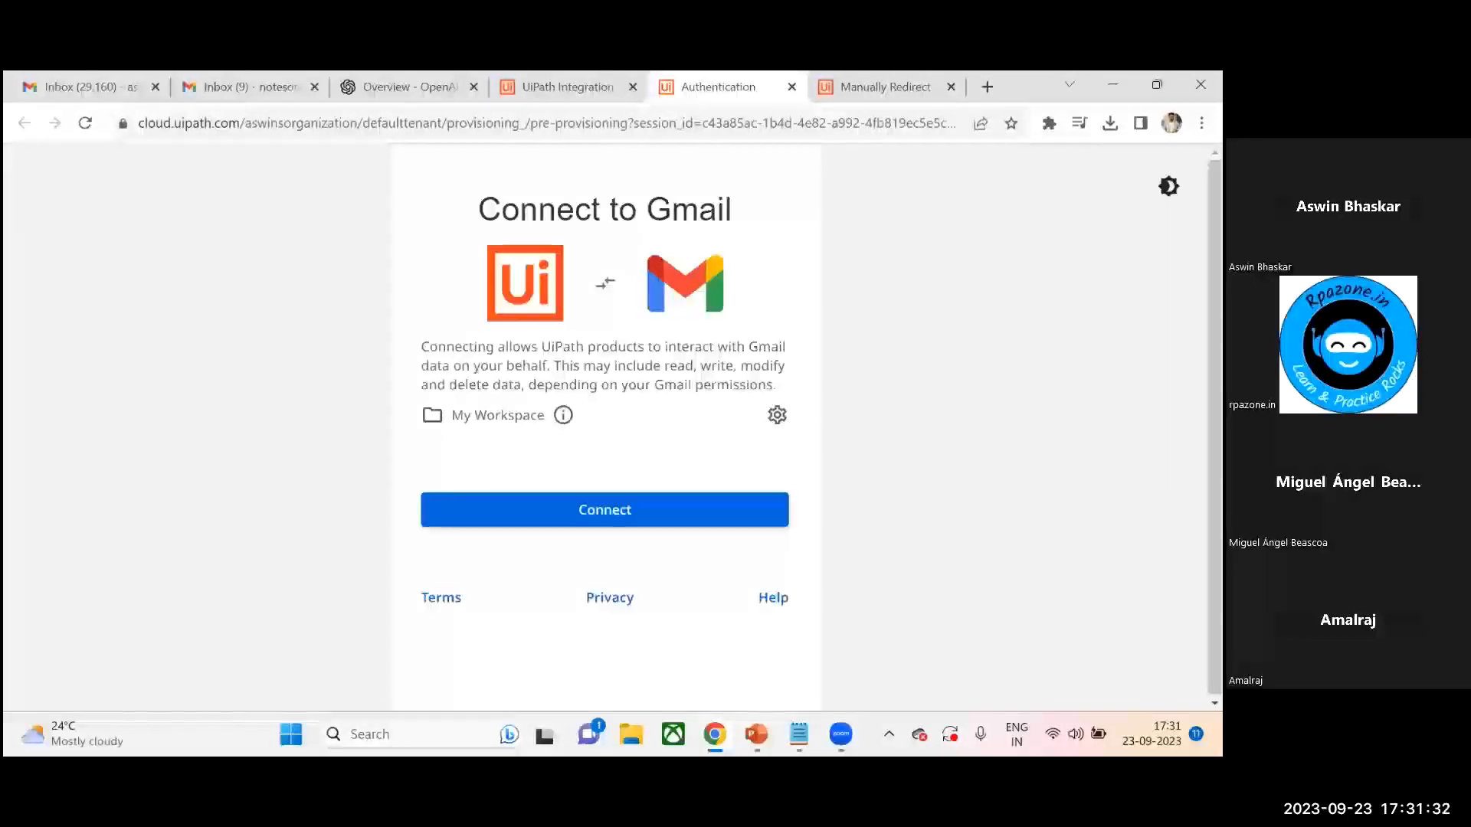
# - Connect Gmail by choosing a Google account and granting all requested access permissions
pyautogui.click(602, 513)
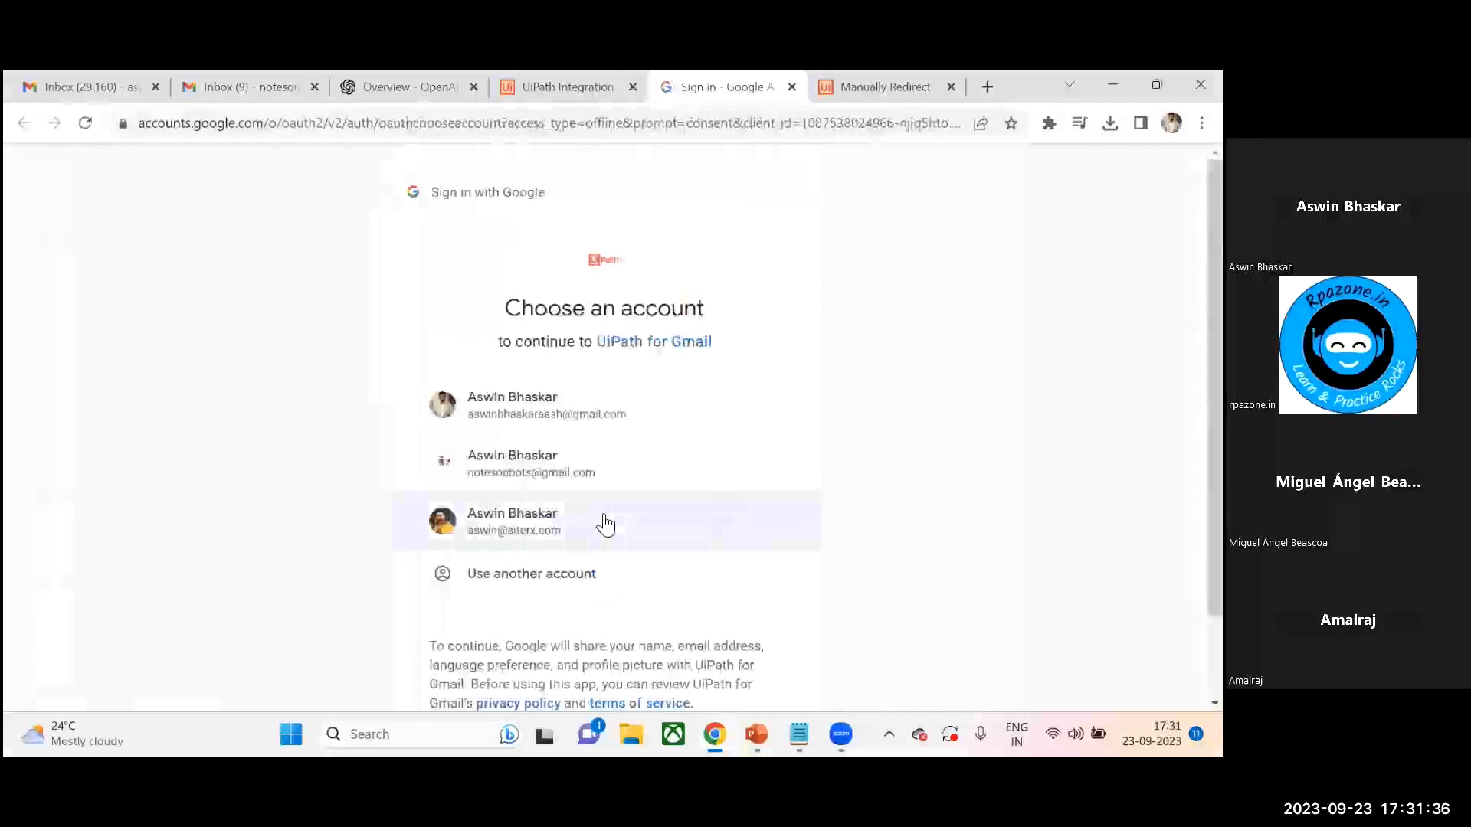
pyautogui.click(600, 414)
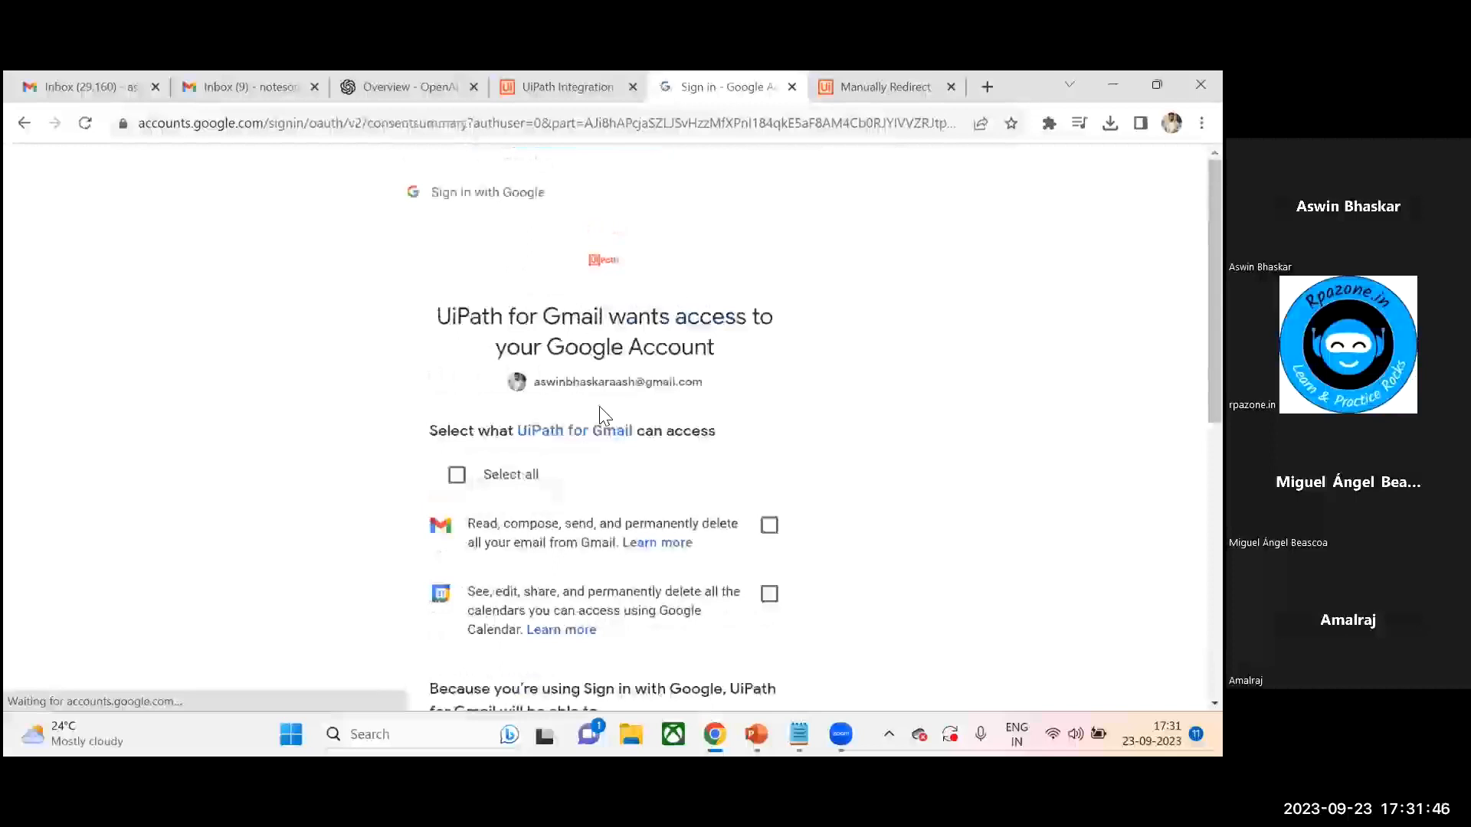
pyautogui.click(460, 480)
pyautogui.scroll(-4, 772, 709)
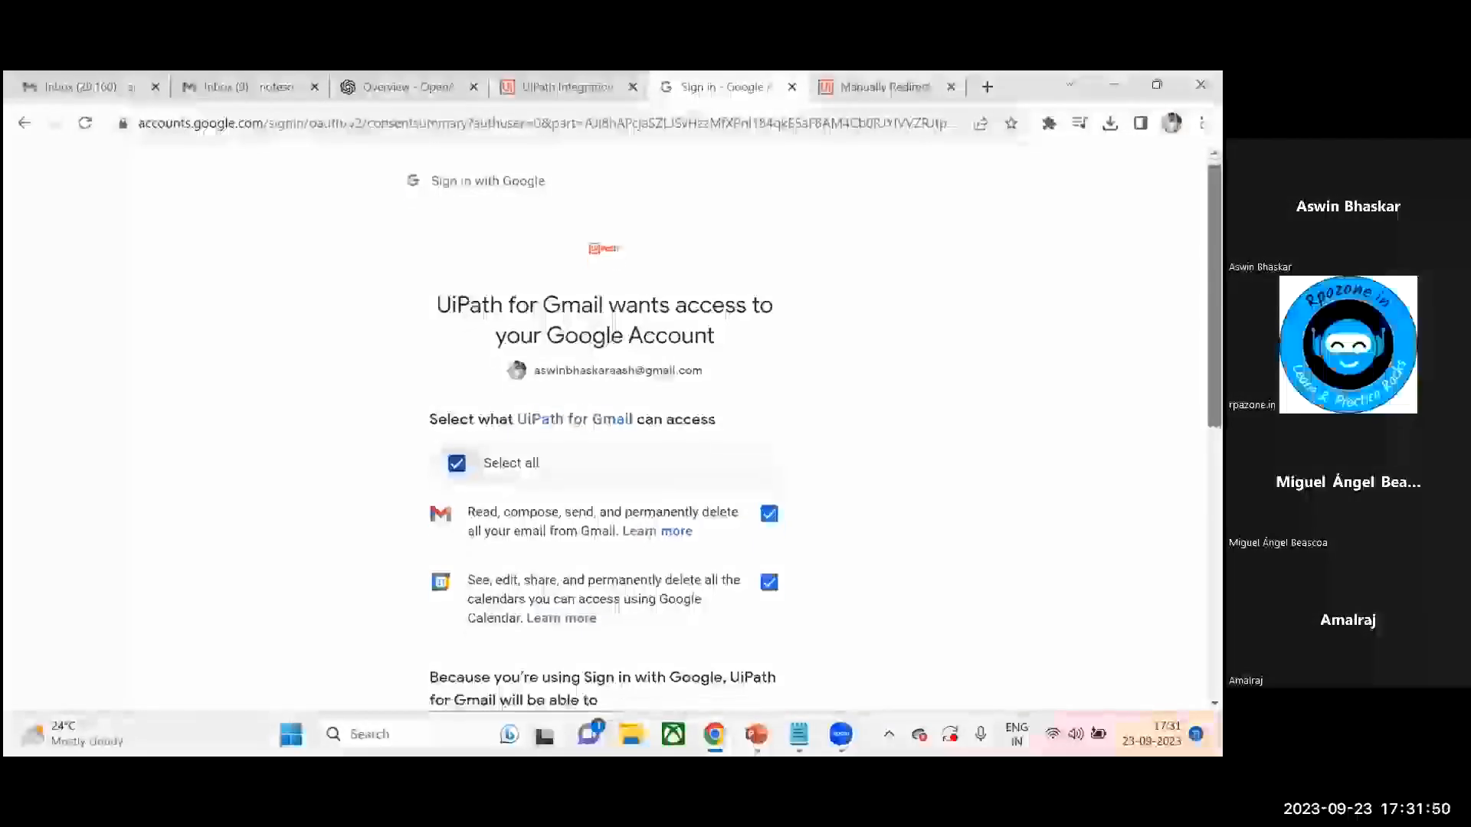
pyautogui.scroll(-3, 732, 601)
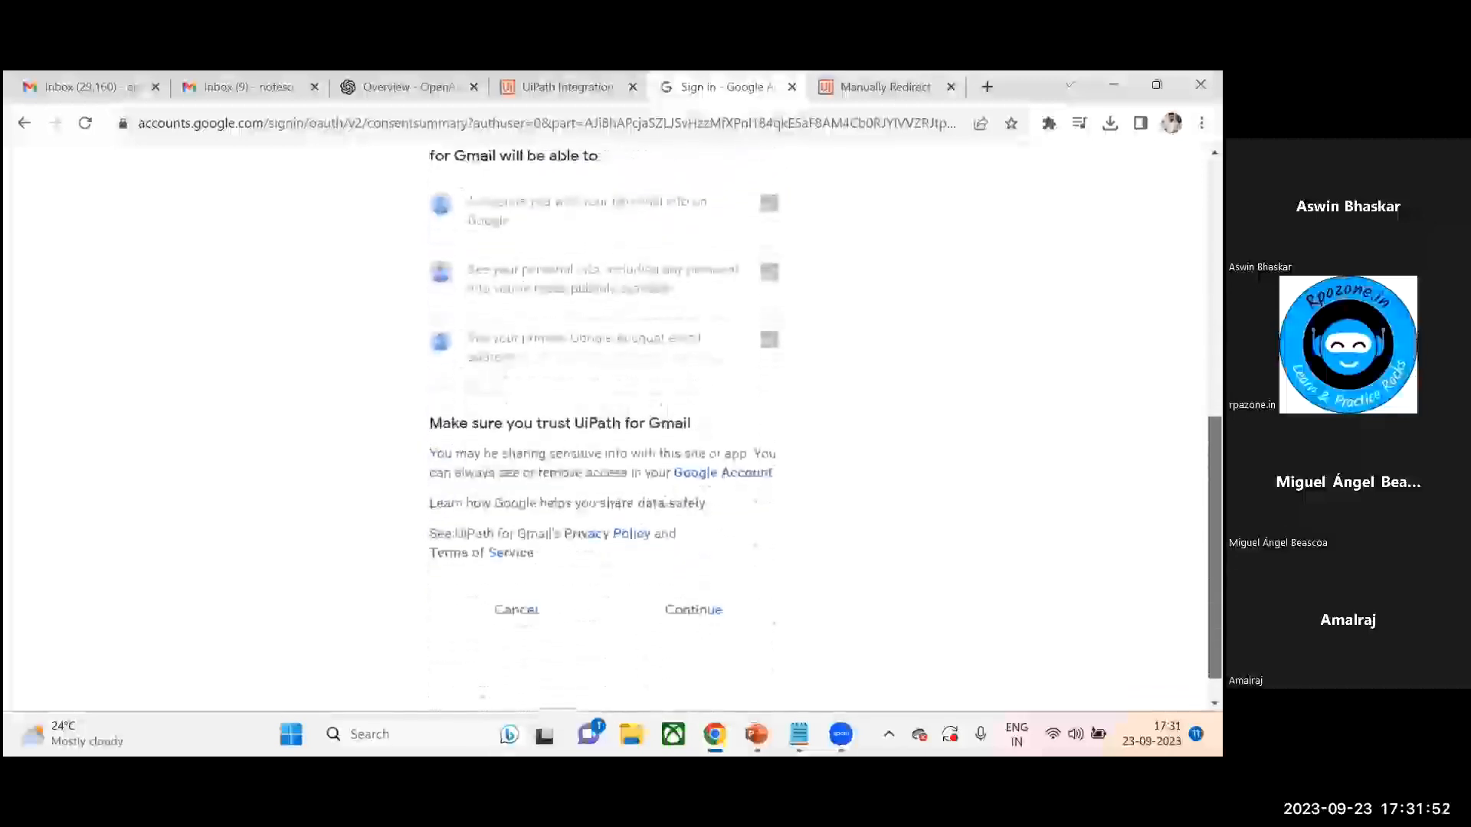
pyautogui.click(693, 610)
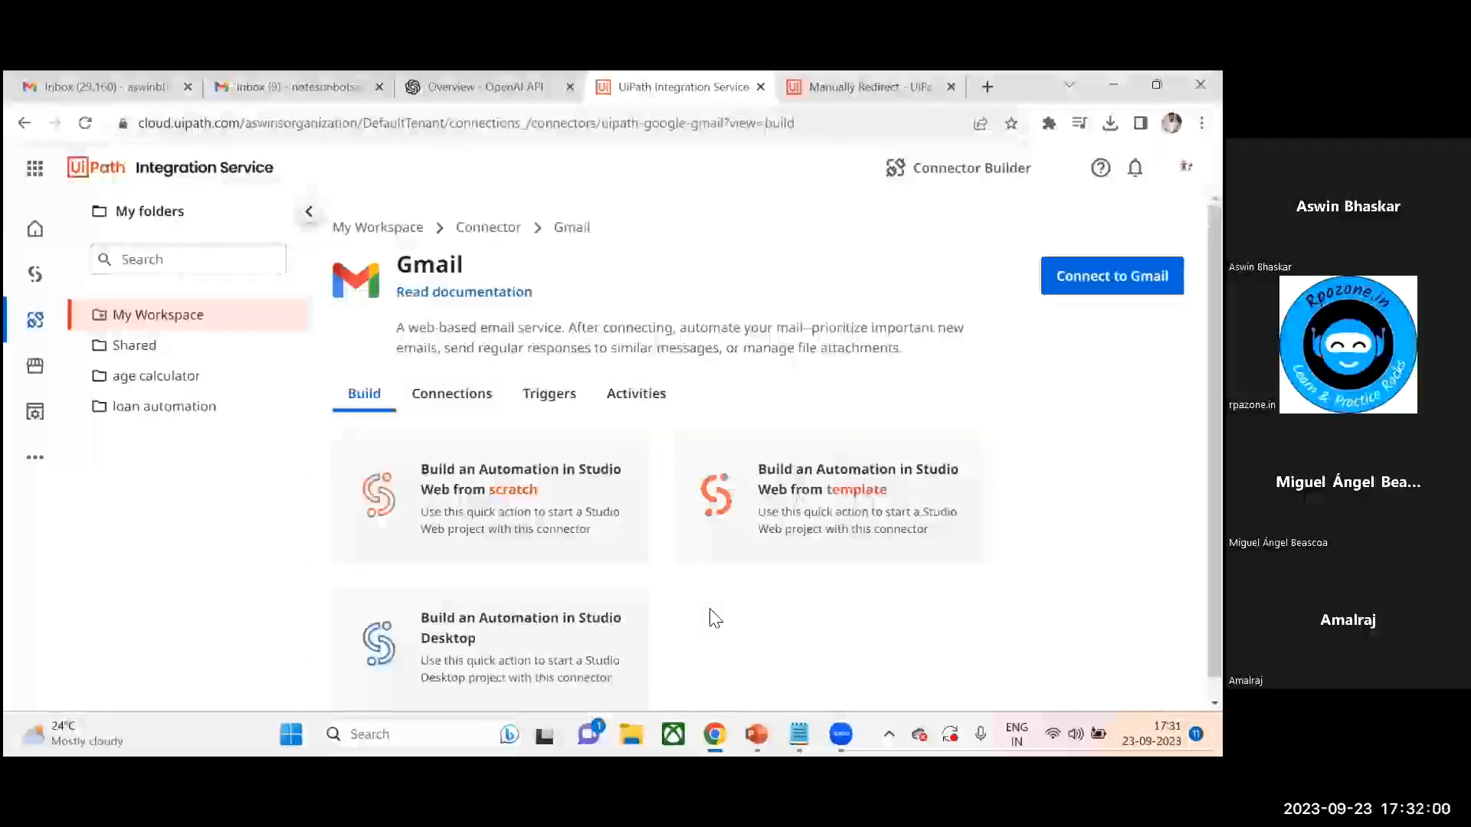
# - Return to My Workspace and open the list of connections
pyautogui.click(396, 232)
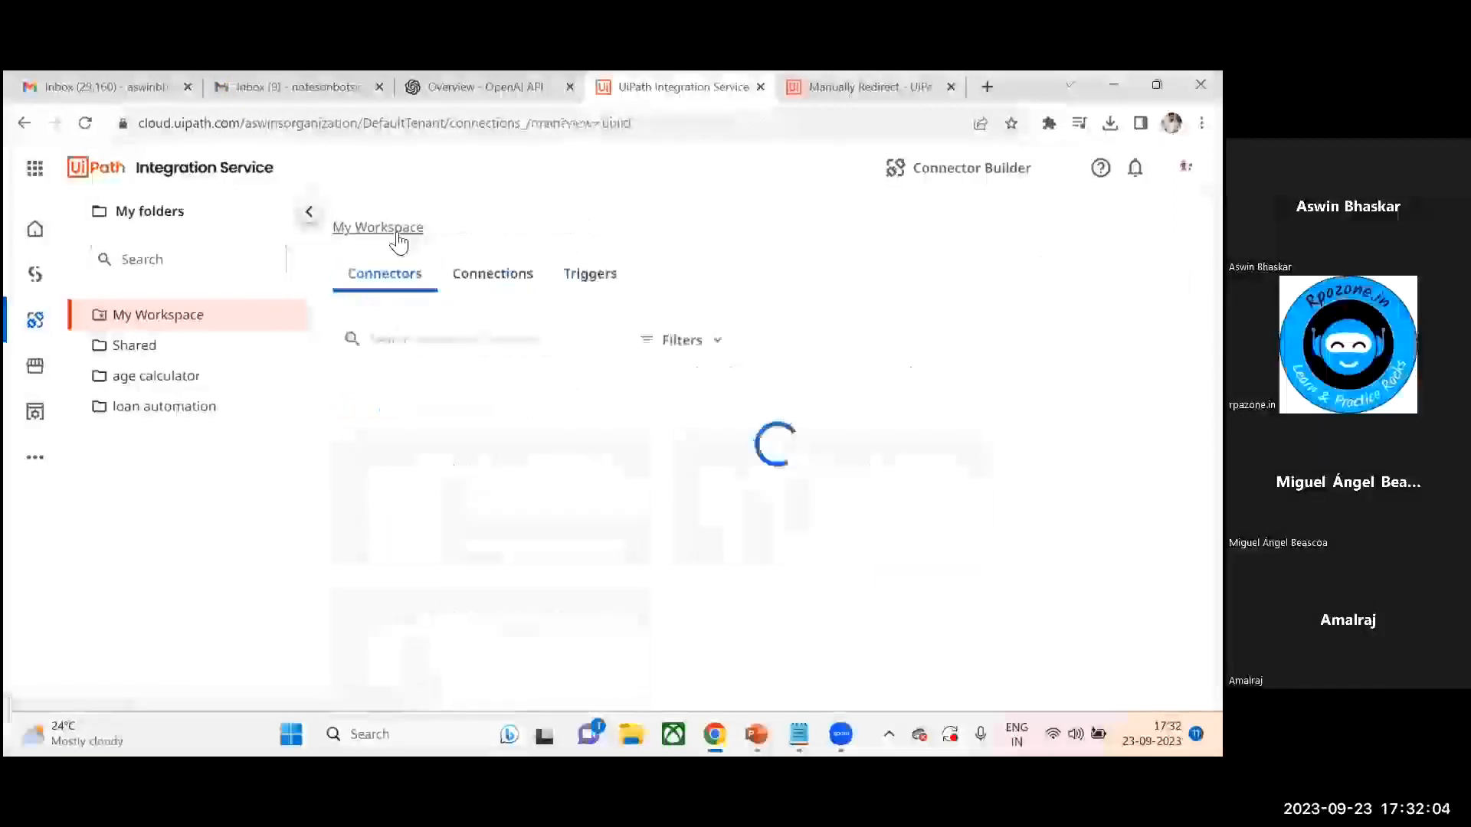
pyautogui.click(507, 277)
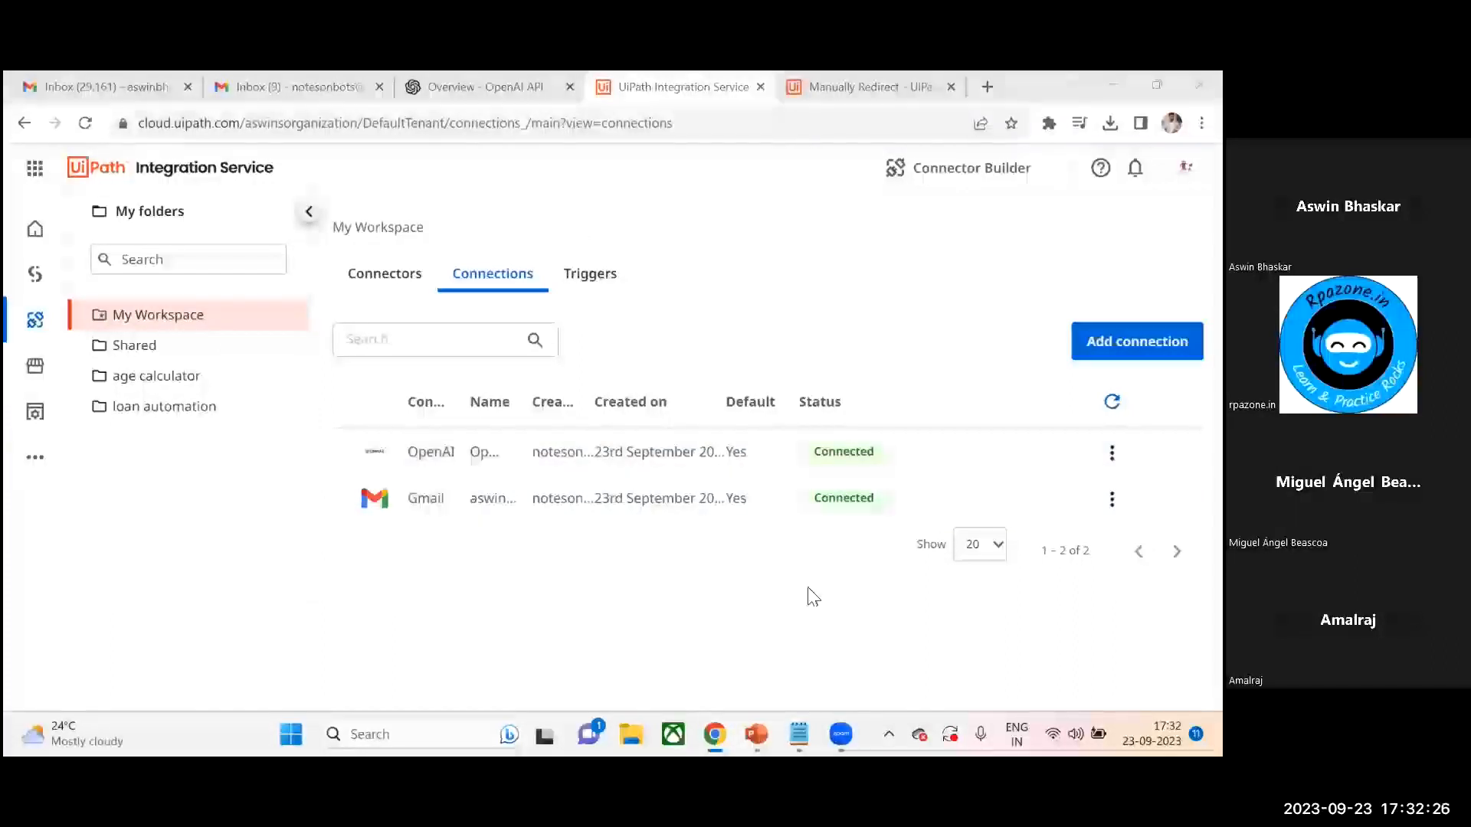
# - Switch to the OpenAI platform tab and open the account's API keys page
pyautogui.click(482, 86)
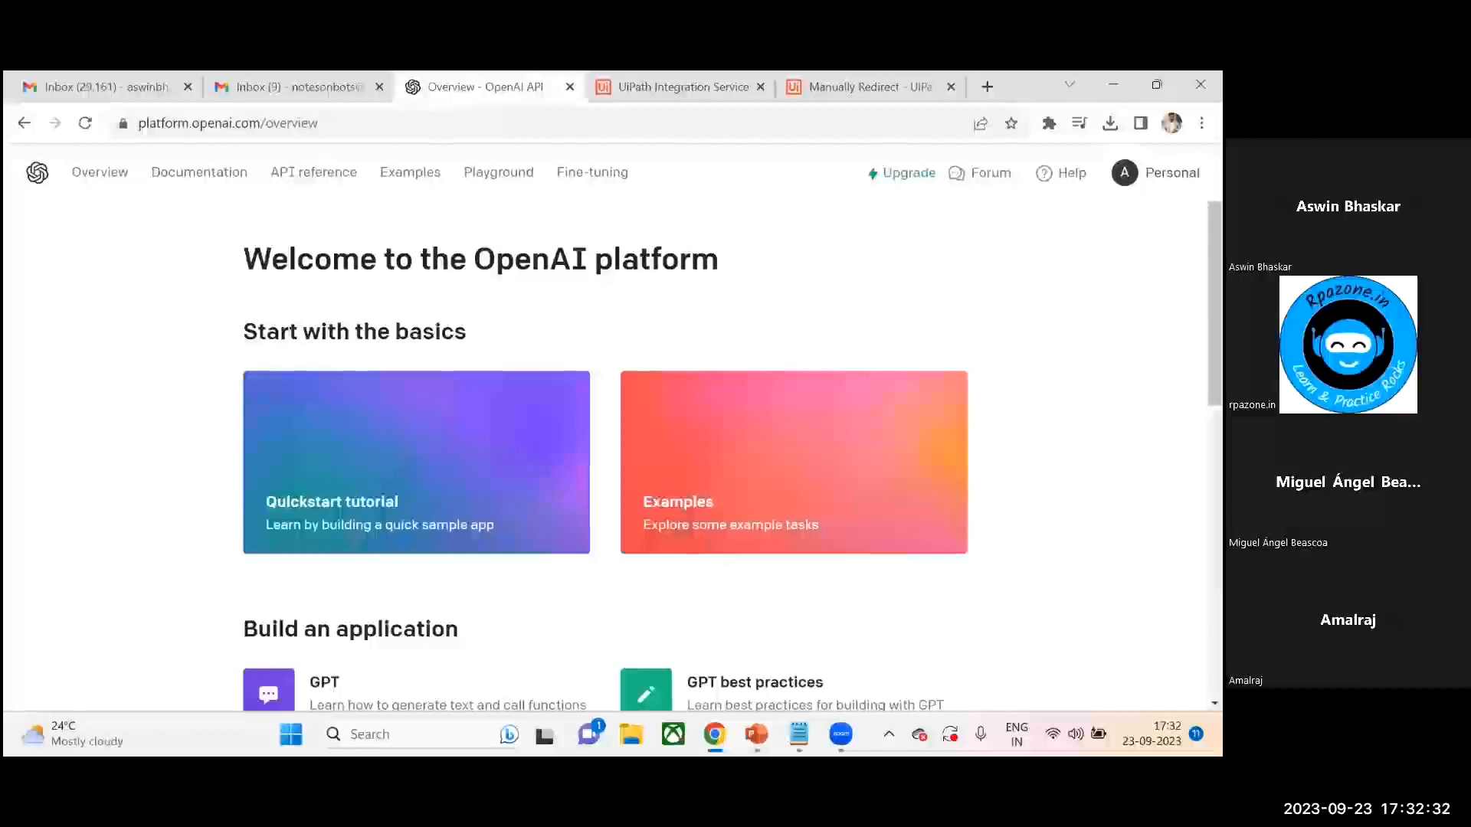
pyautogui.click(1155, 173)
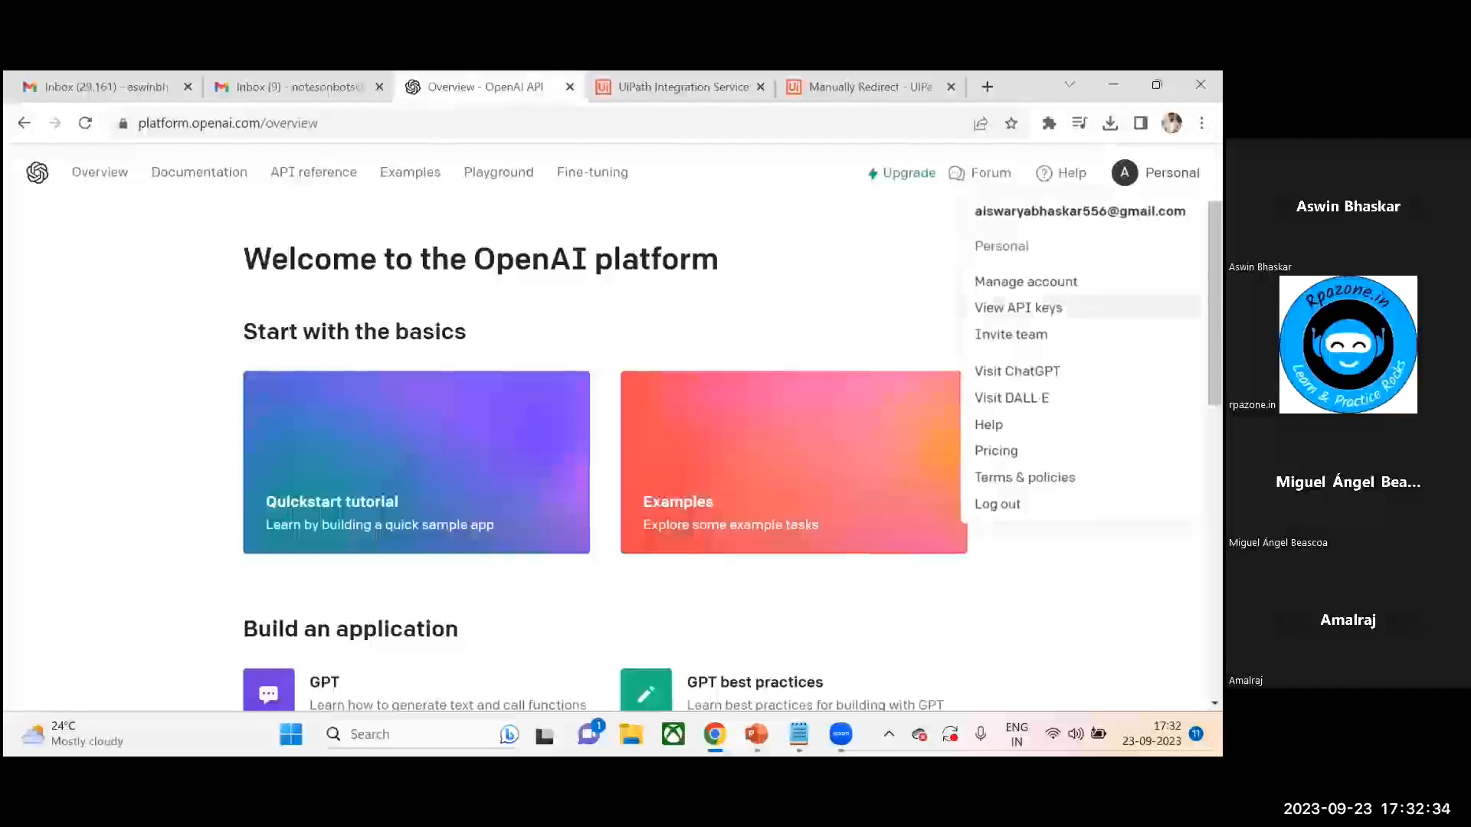
pyautogui.click(1017, 307)
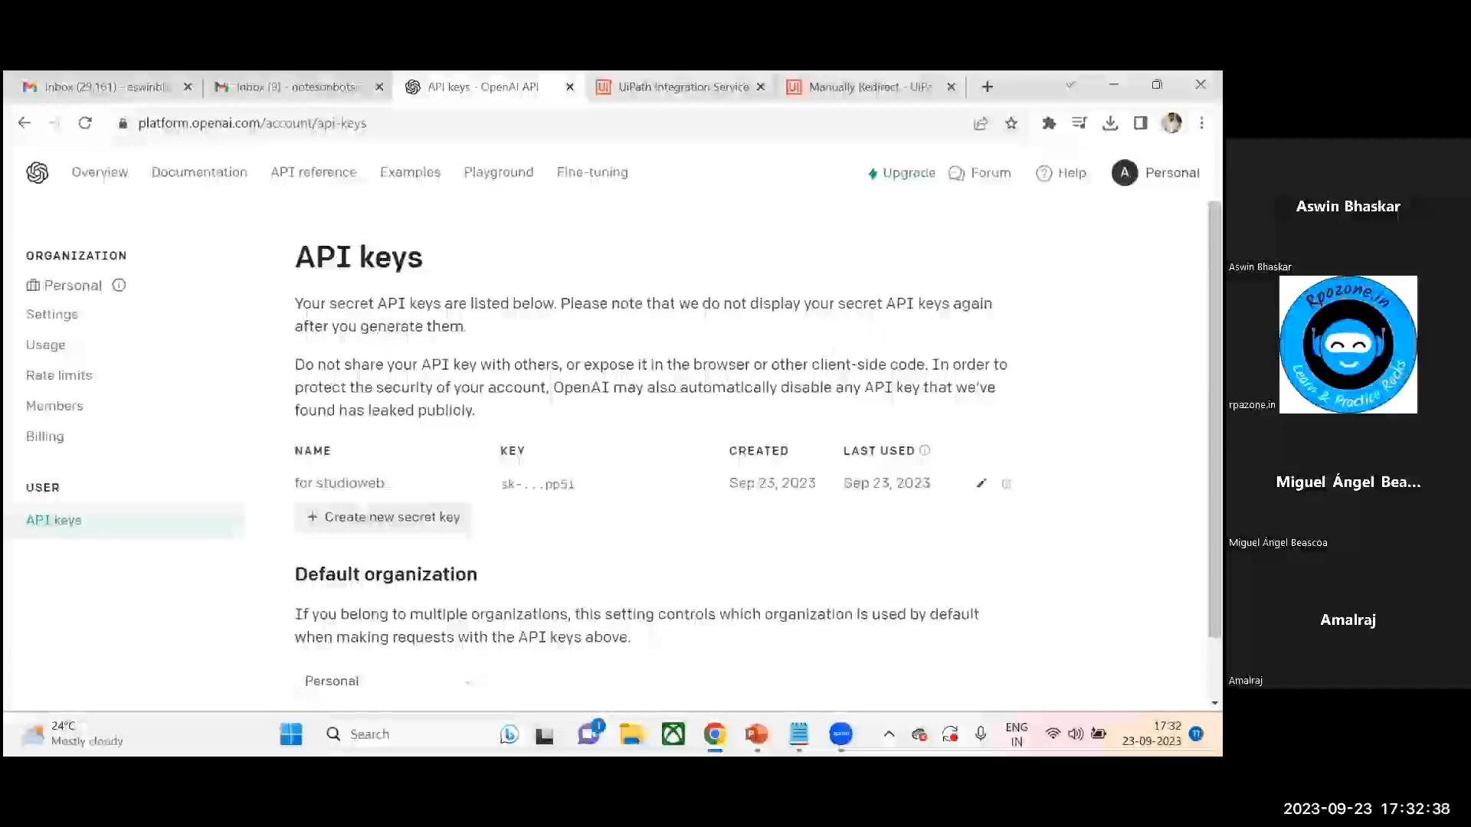
pyautogui.scroll(-1, 351, 431)
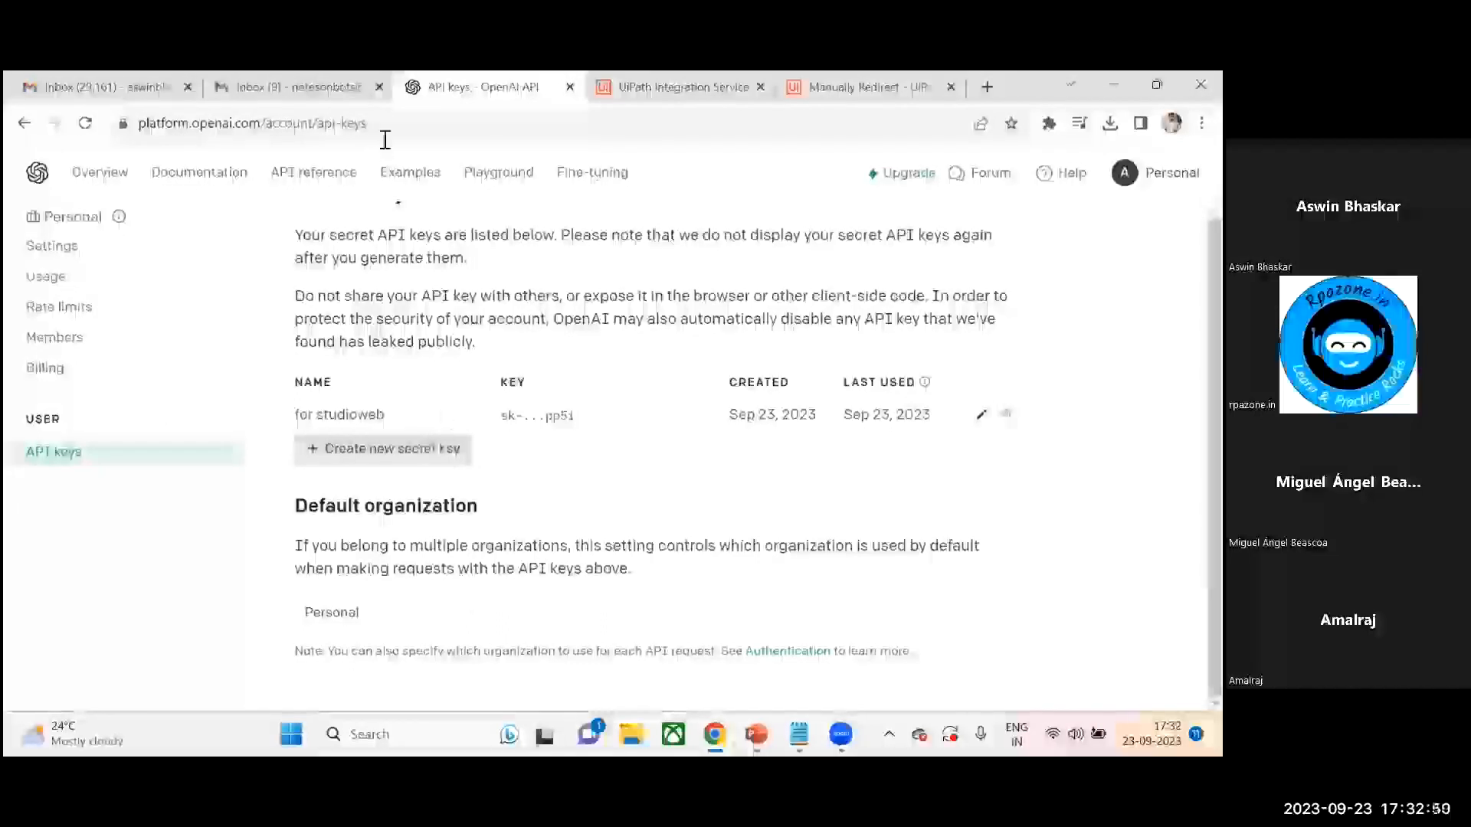
# - Back in Integration Service, open the OpenAI connection for editing to review its API key, then return without connecting
pyautogui.click(322, 85)
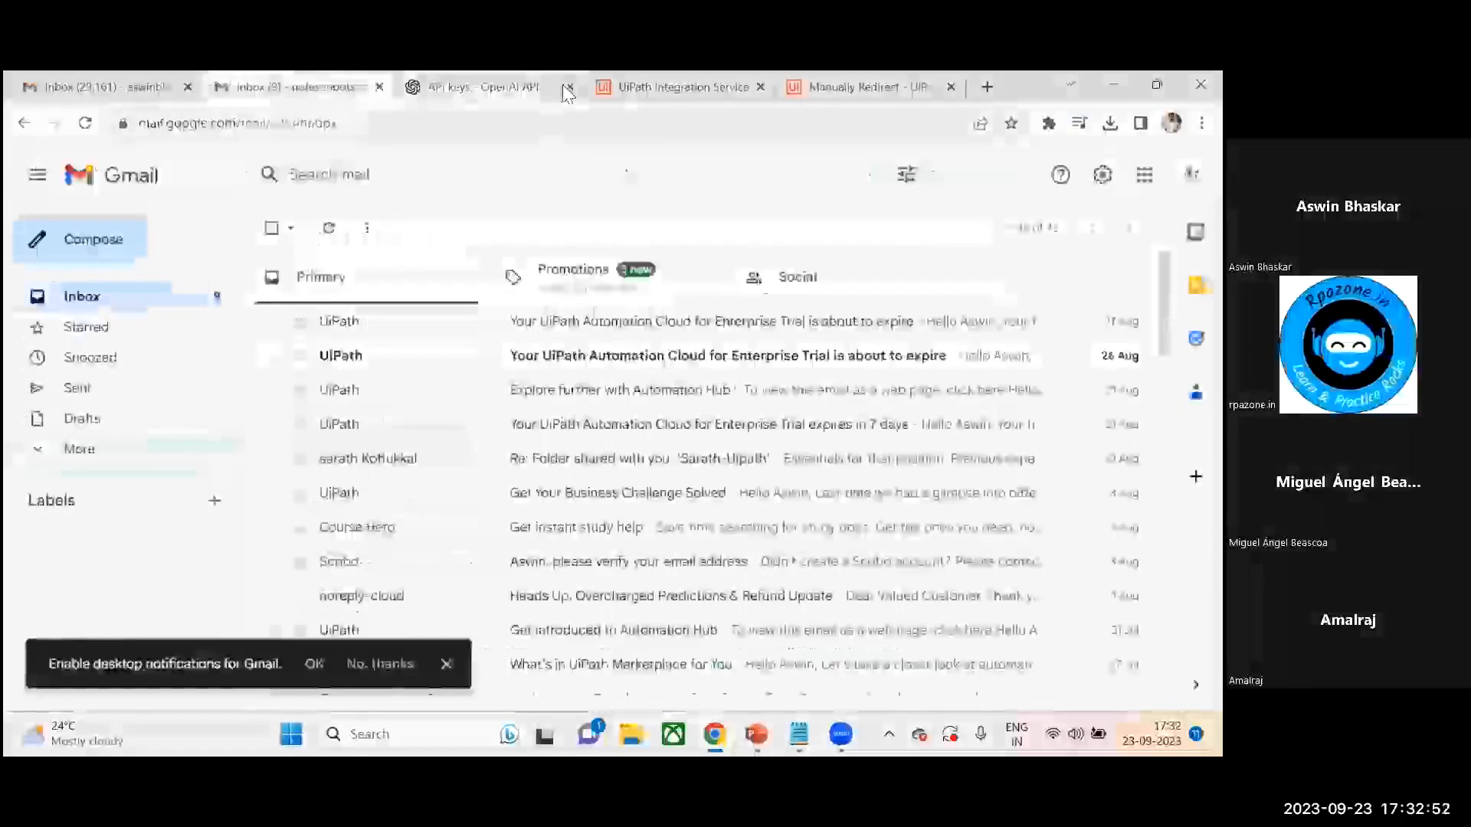
pyautogui.click(629, 87)
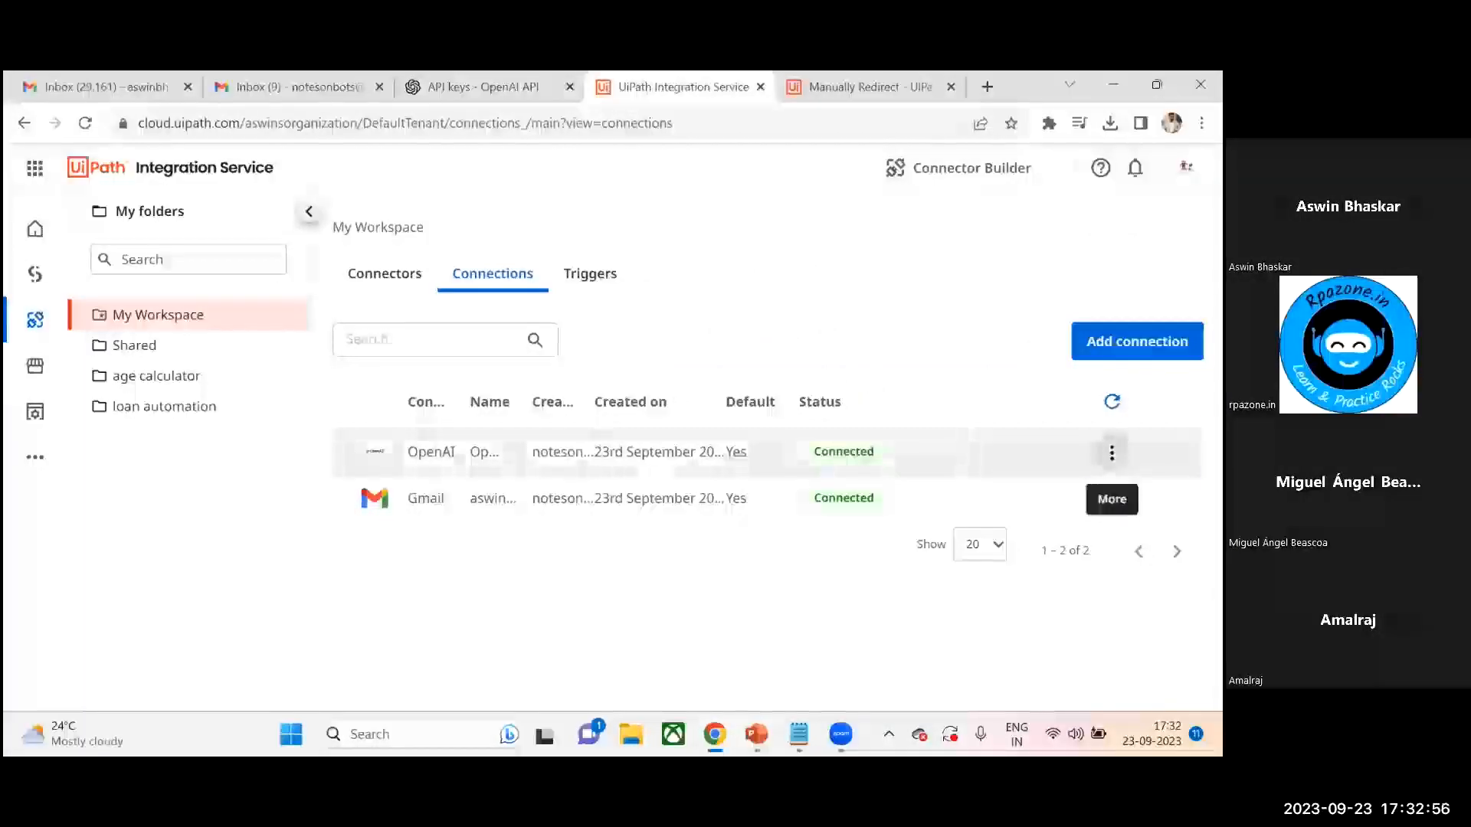
pyautogui.click(1111, 452)
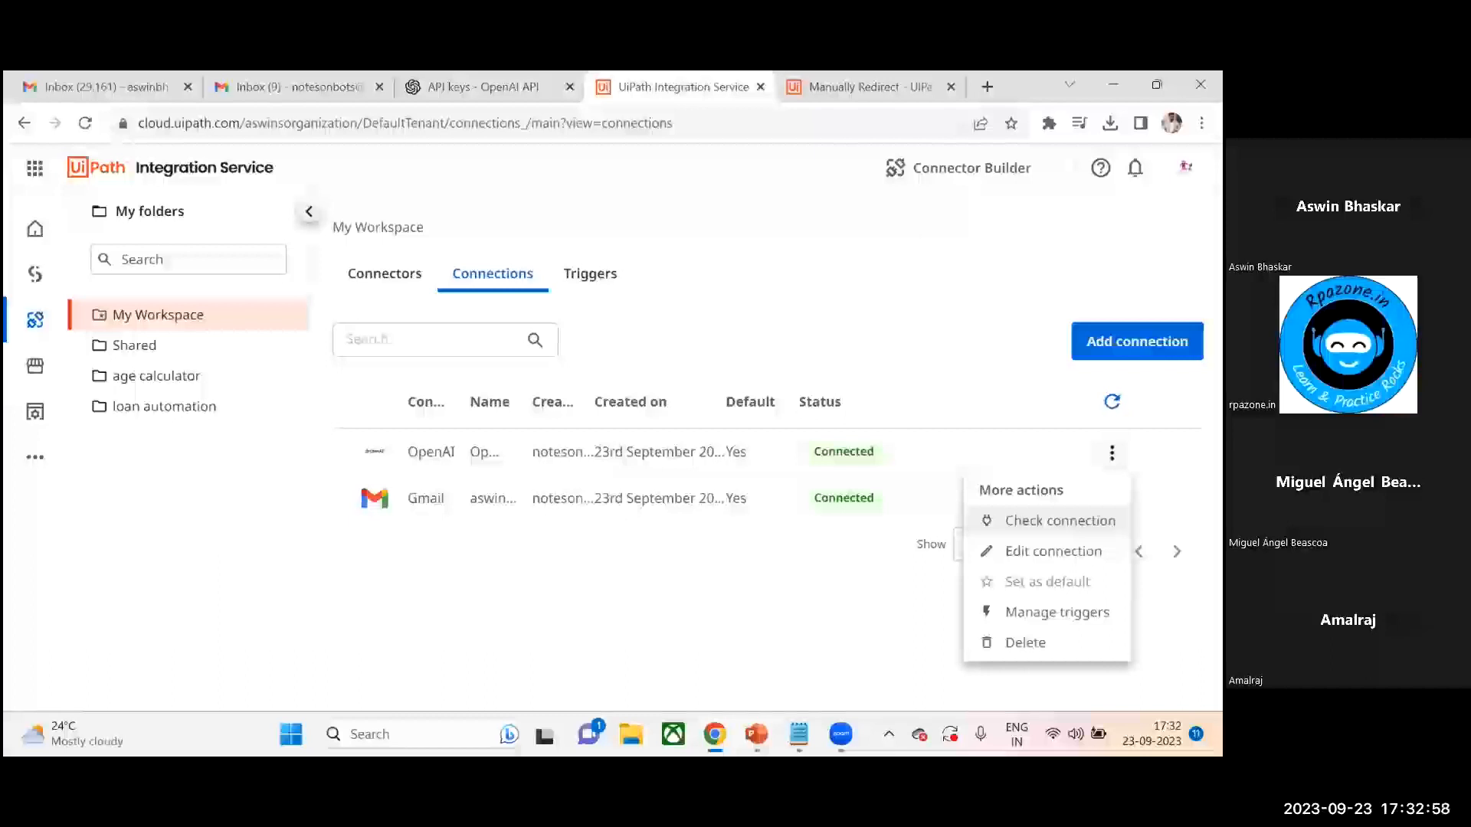
pyautogui.click(1053, 550)
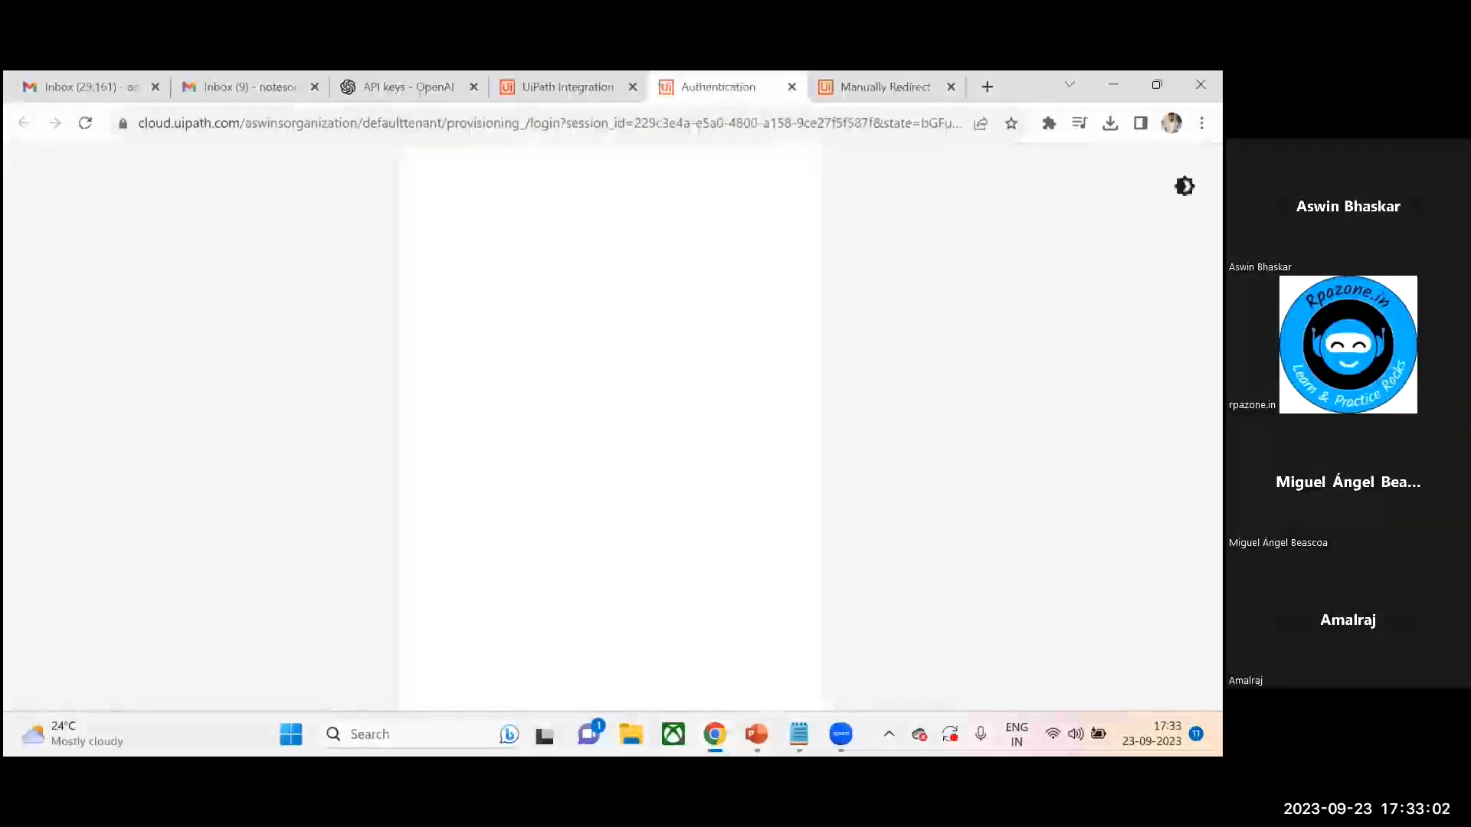
pyautogui.scroll(-1, 962, 420)
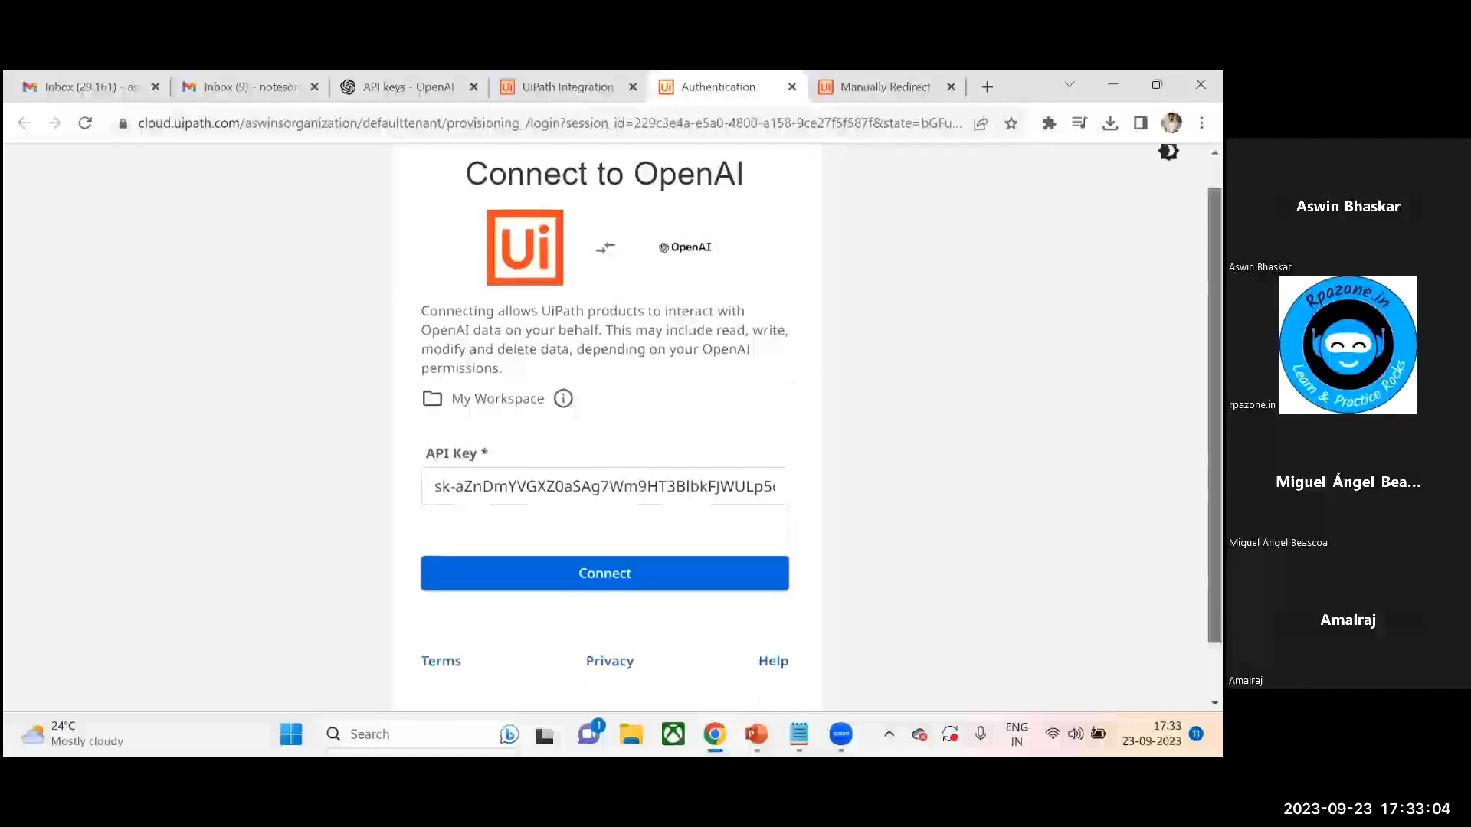
pyautogui.scroll(-1, 657, 245)
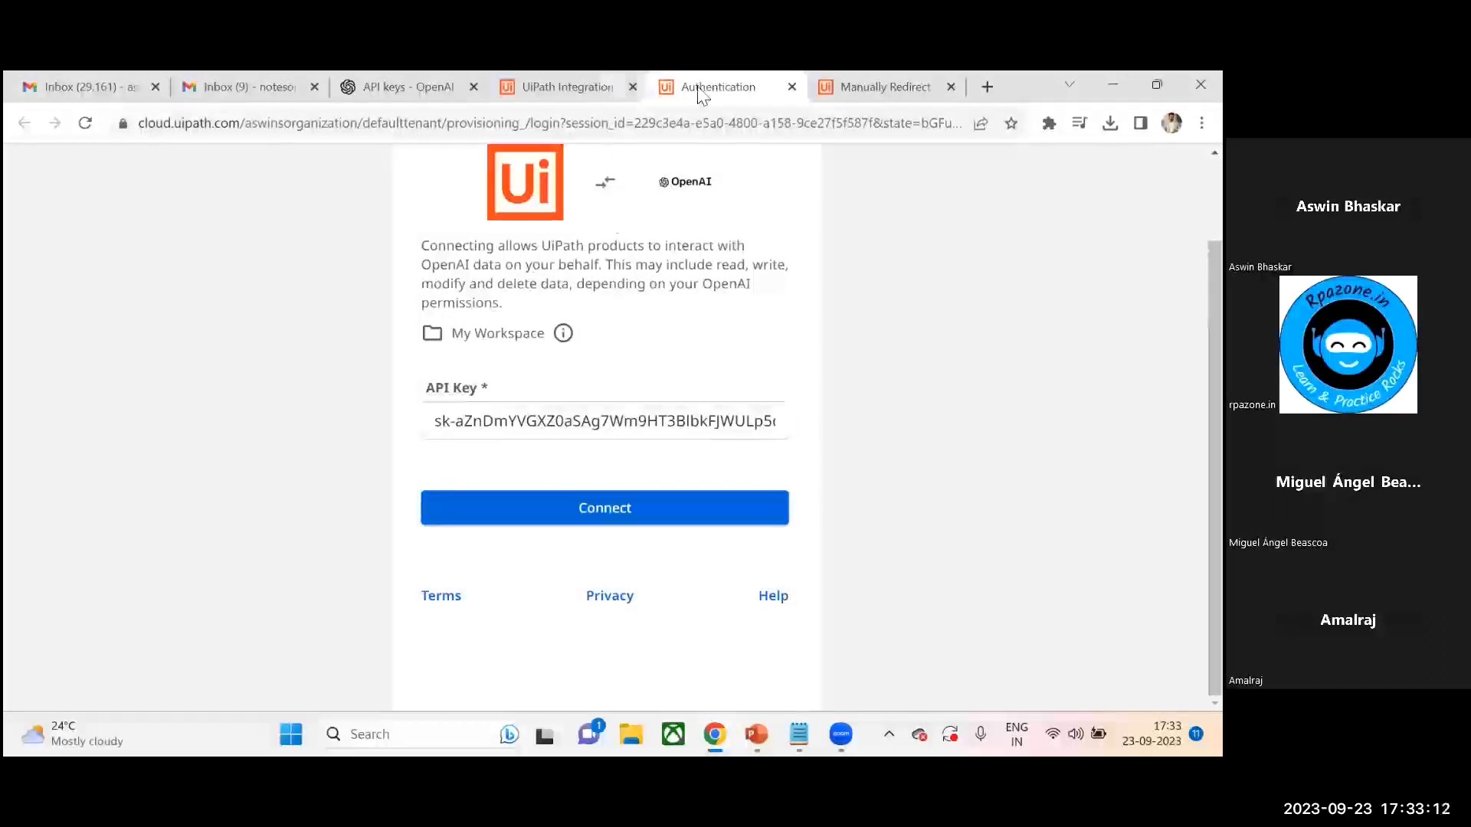
pyautogui.click(791, 86)
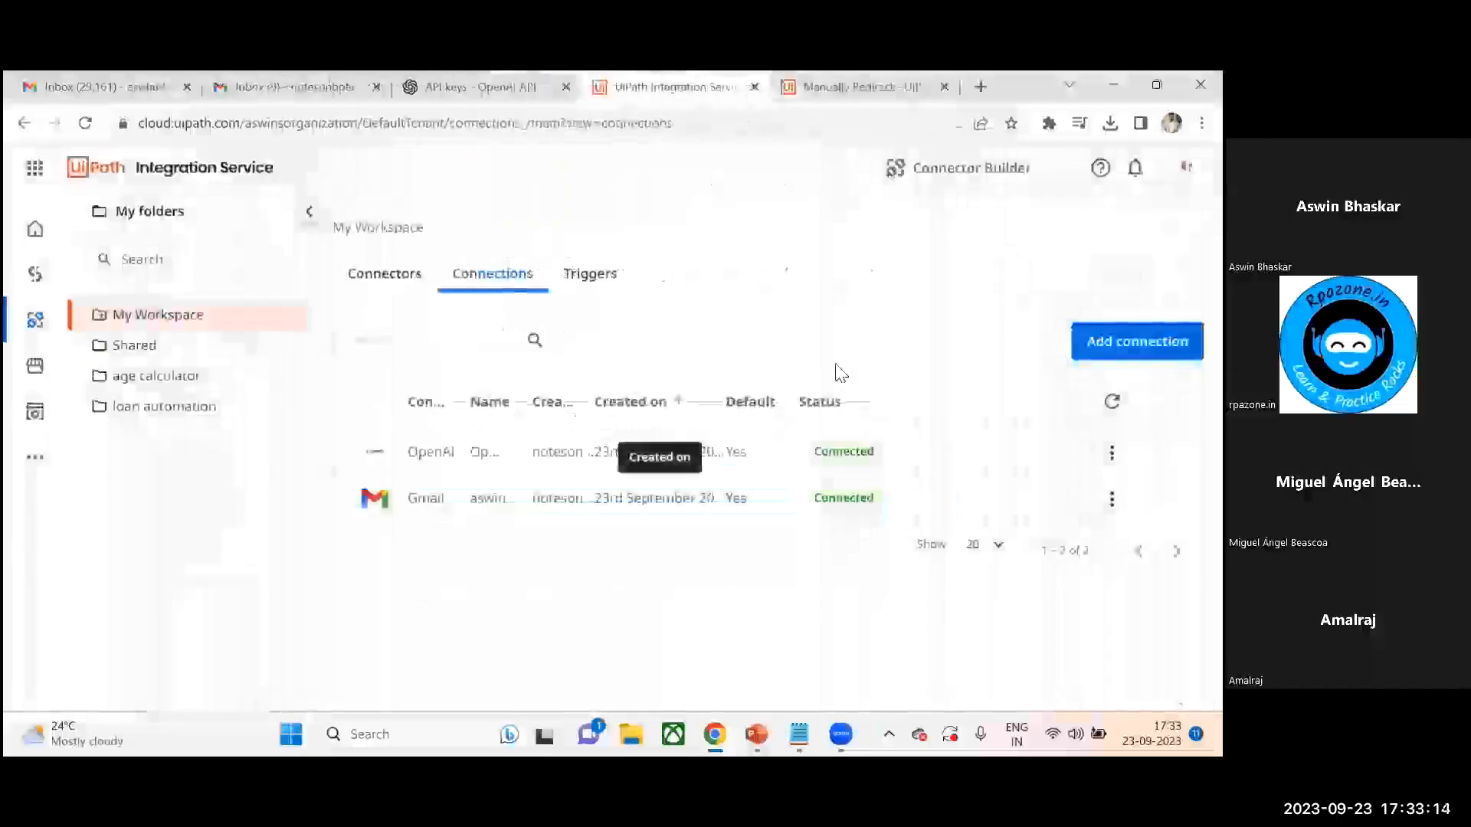
# - Search the connectors for openai and open the OpenAI connector's connection page, then return to Integration Service
pyautogui.click(385, 276)
pyautogui.click(449, 341)
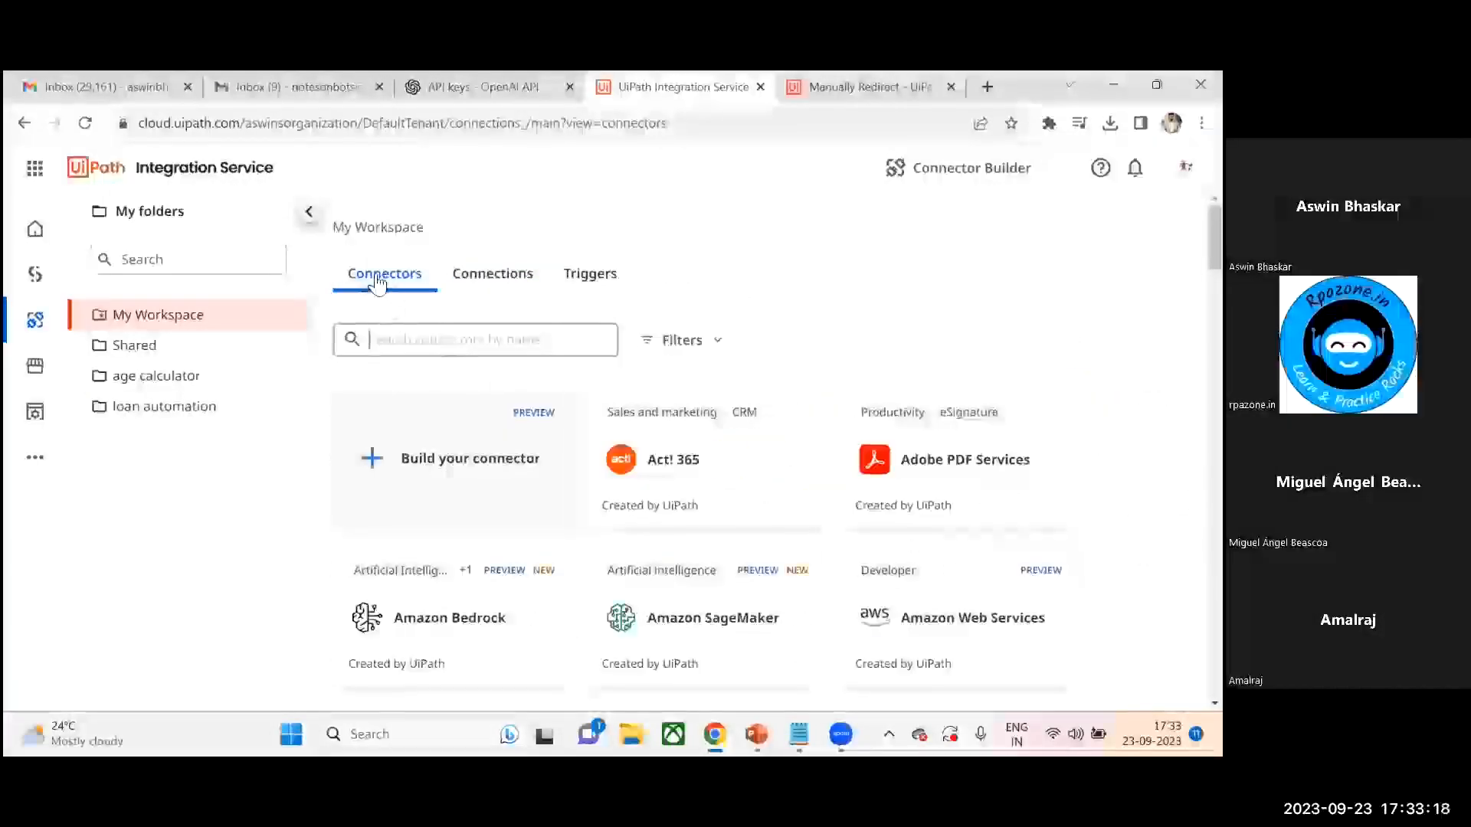
pyautogui.write('op')
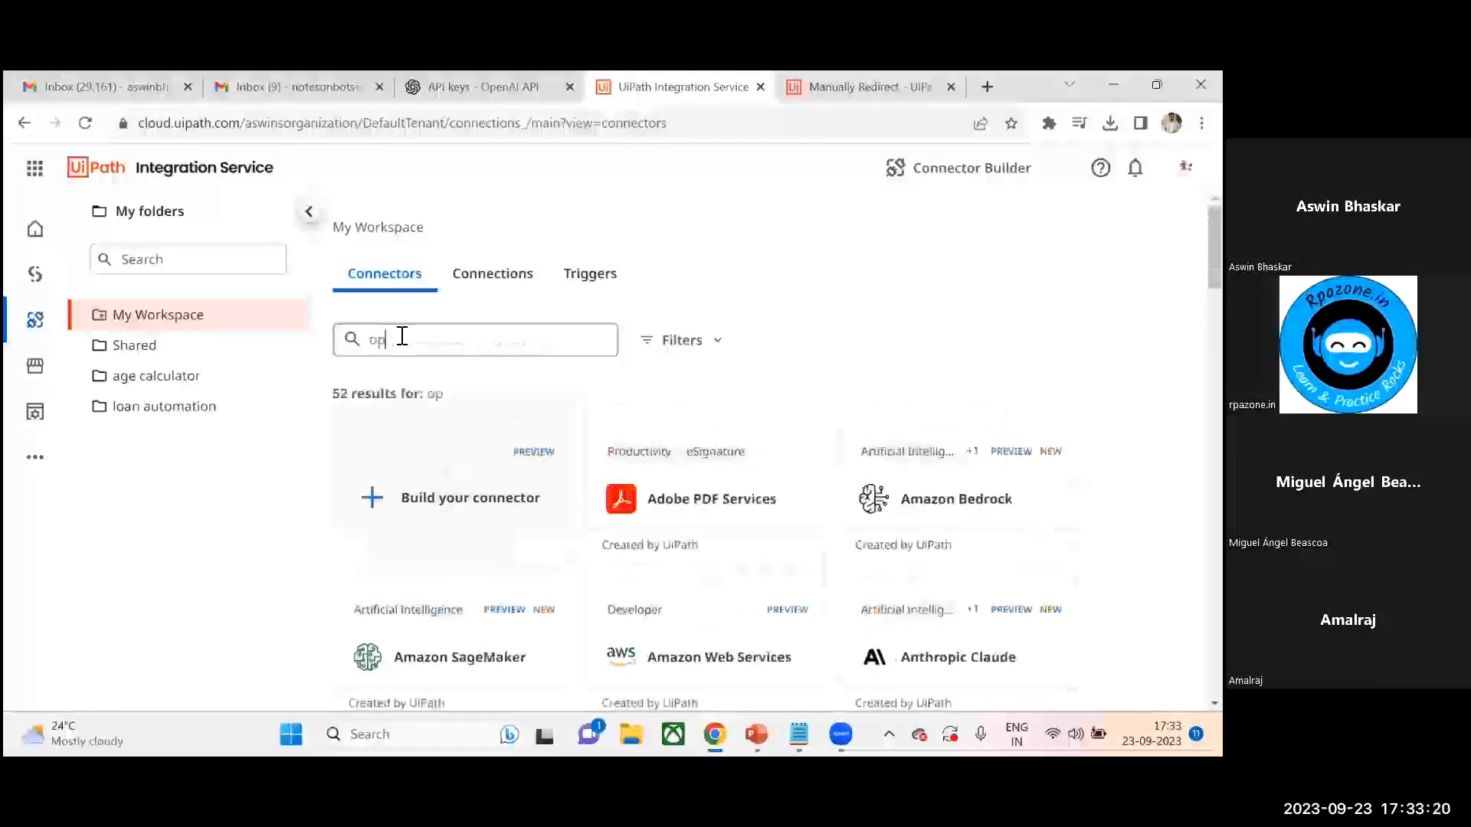
pyautogui.write('enai')
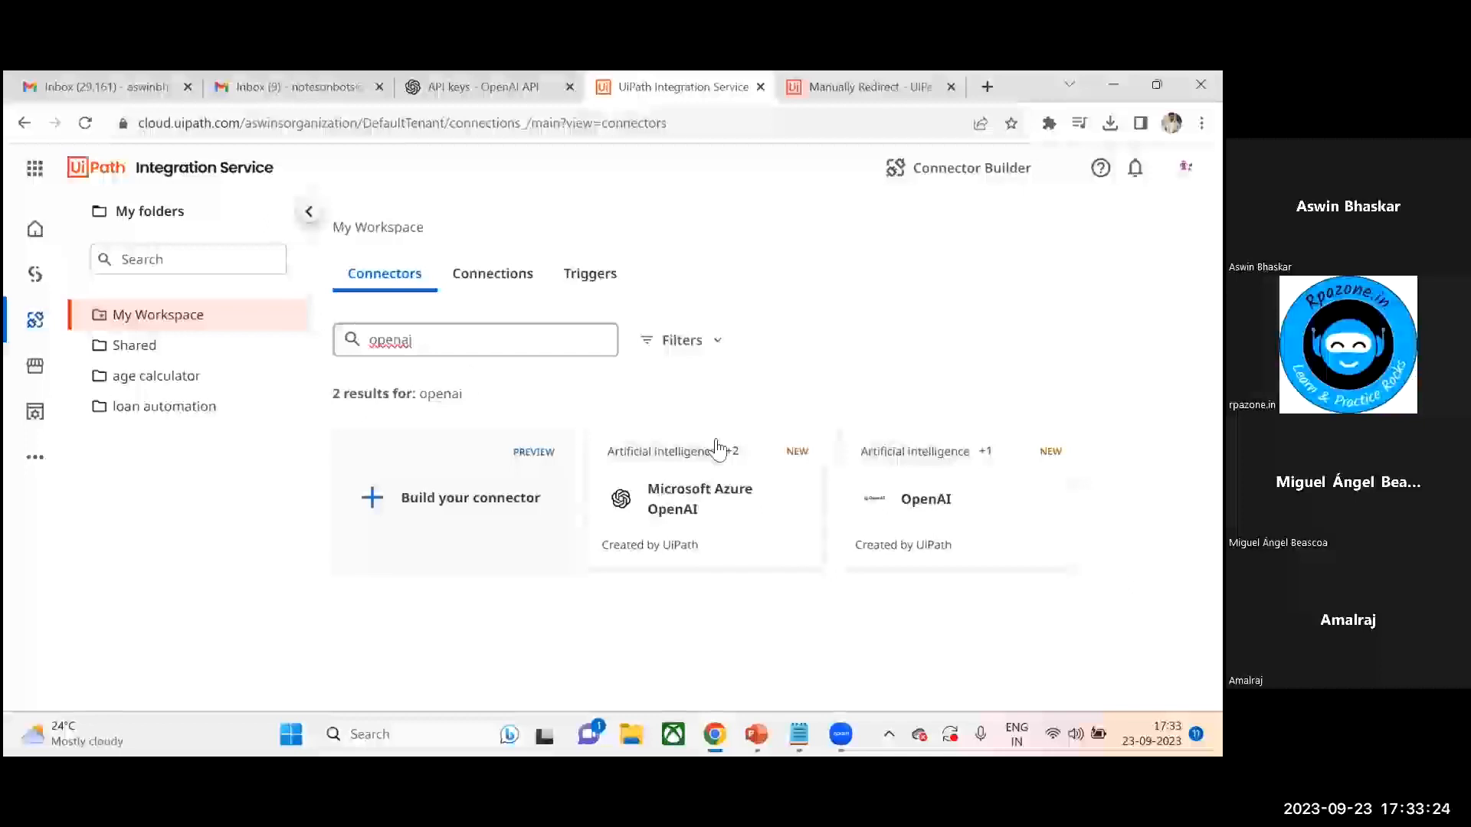
pyautogui.click(947, 501)
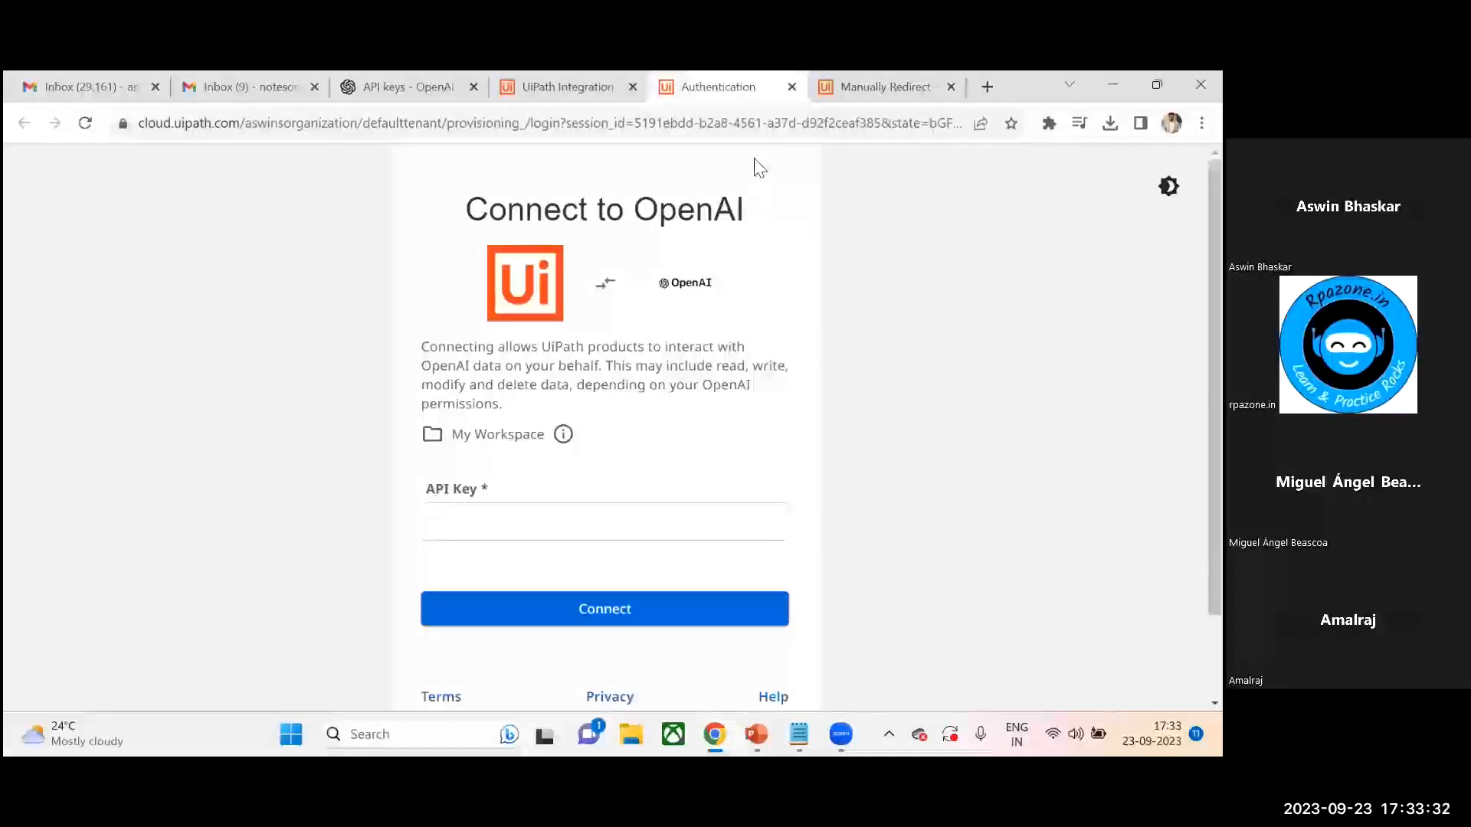
pyautogui.click(791, 86)
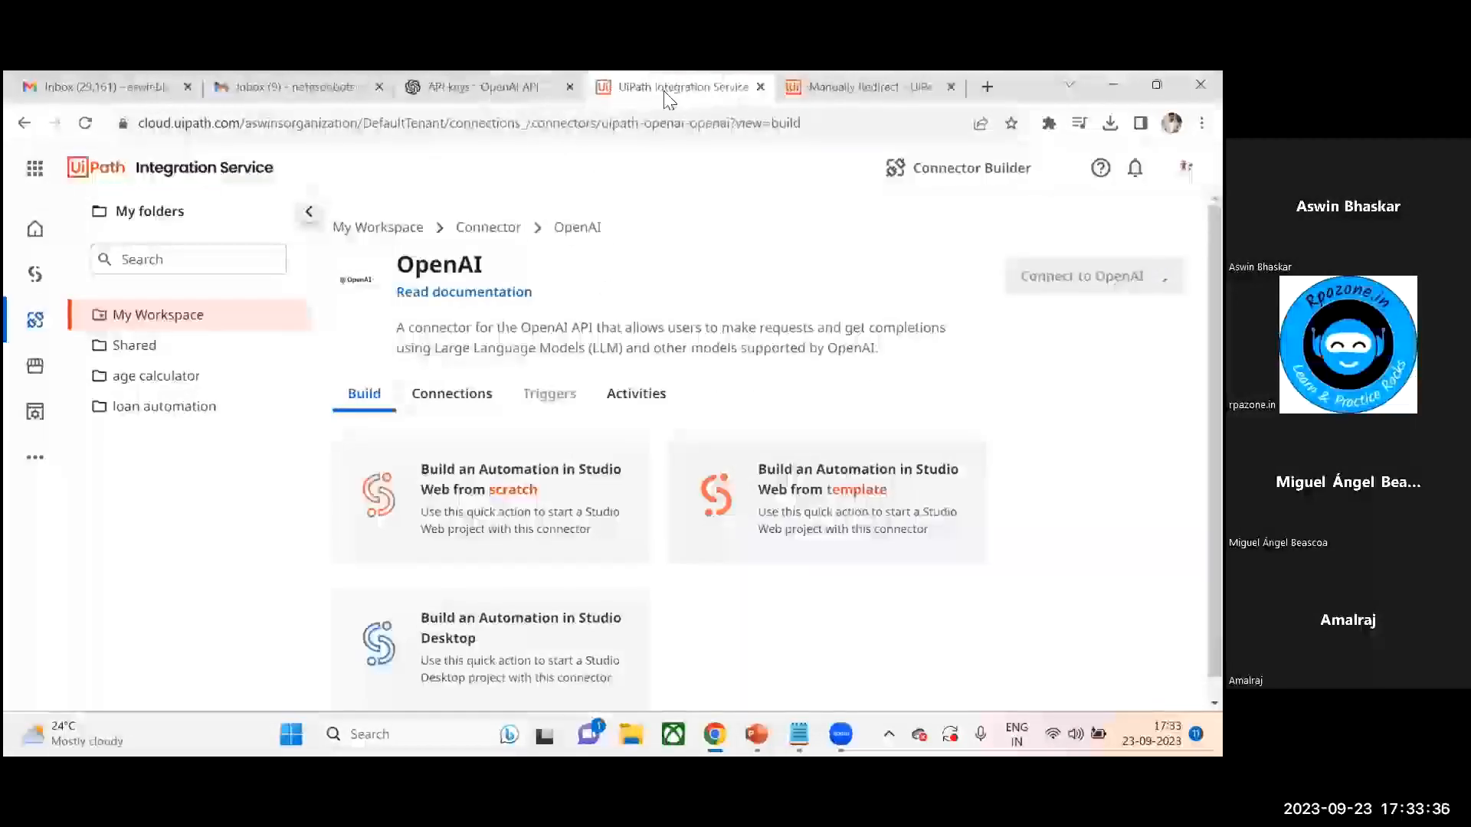
# - Switch between the redirect and Integration Service tabs, then open the Studio projects list
pyautogui.click(874, 86)
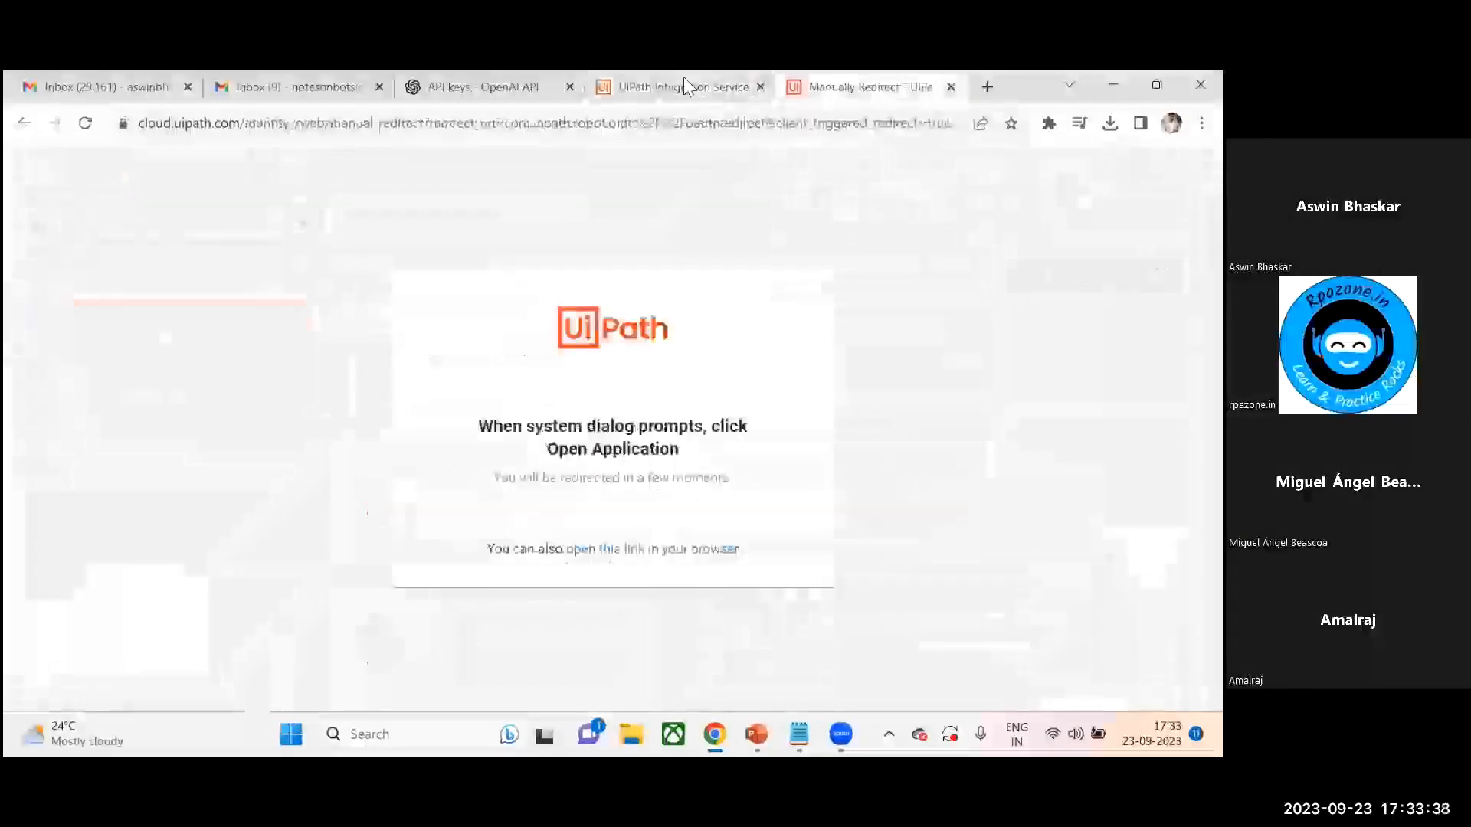
pyautogui.click(684, 83)
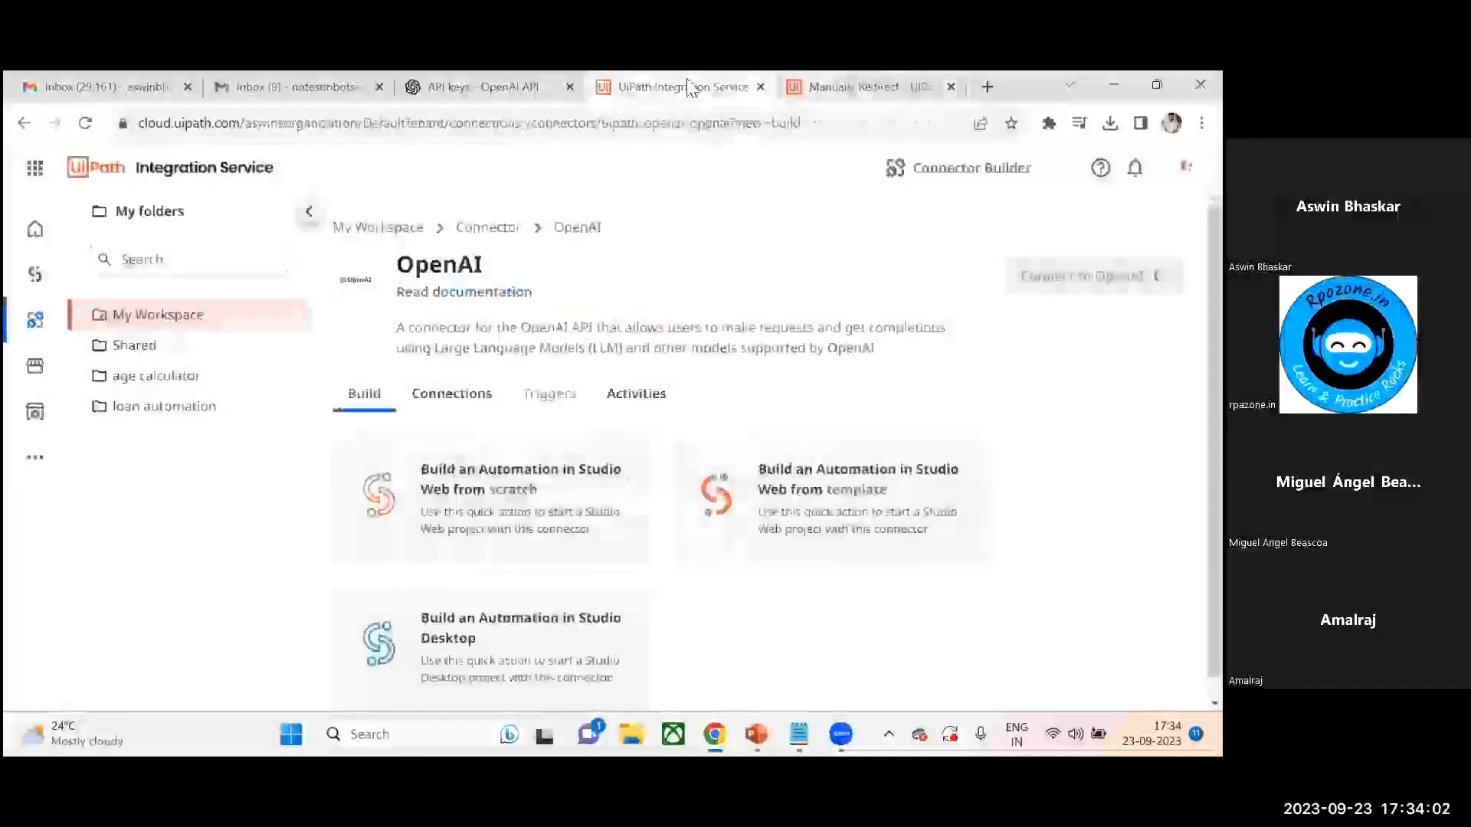
pyautogui.click(95, 328)
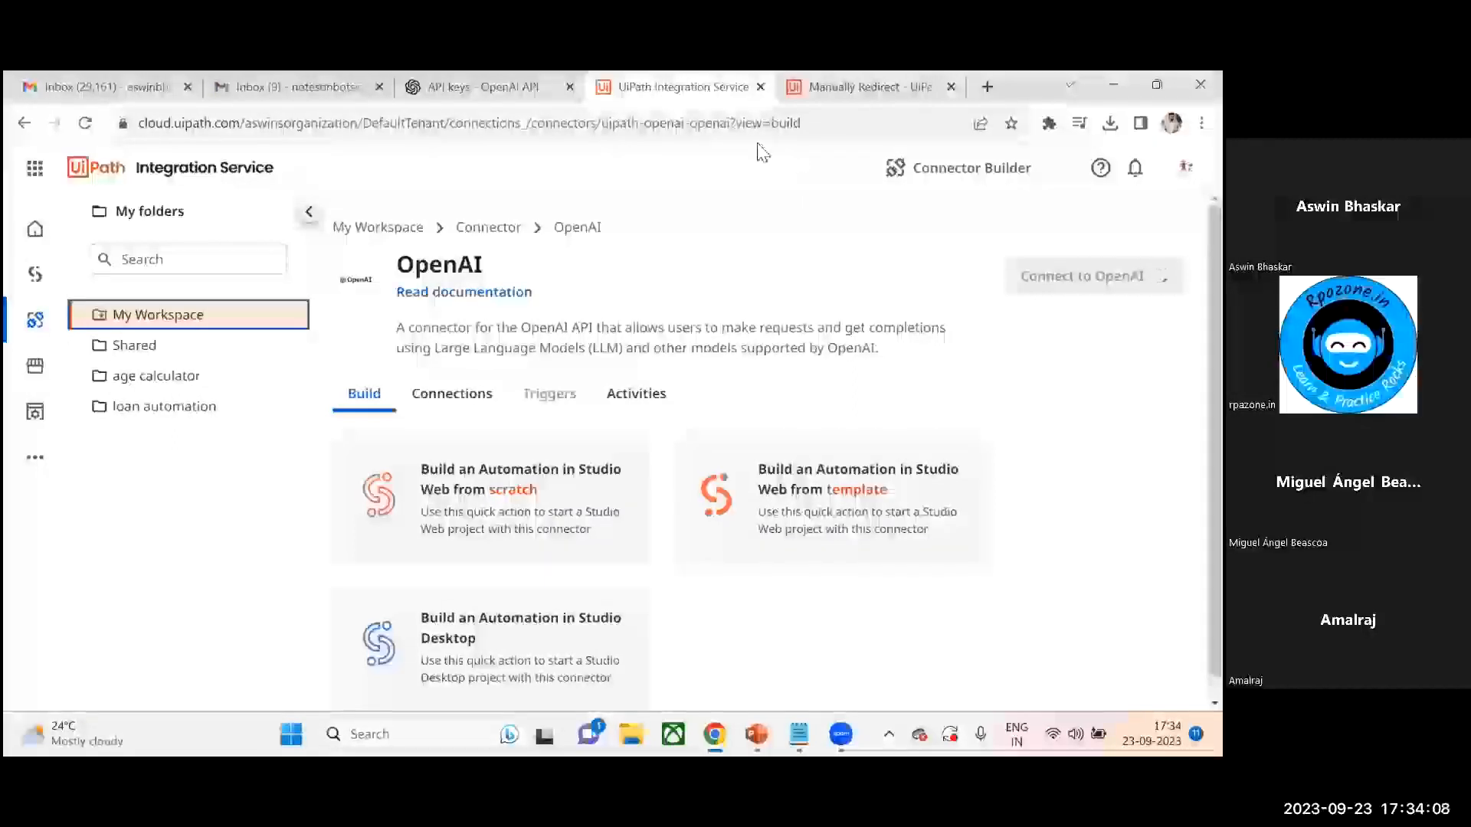
pyautogui.click(875, 84)
pyautogui.click(686, 88)
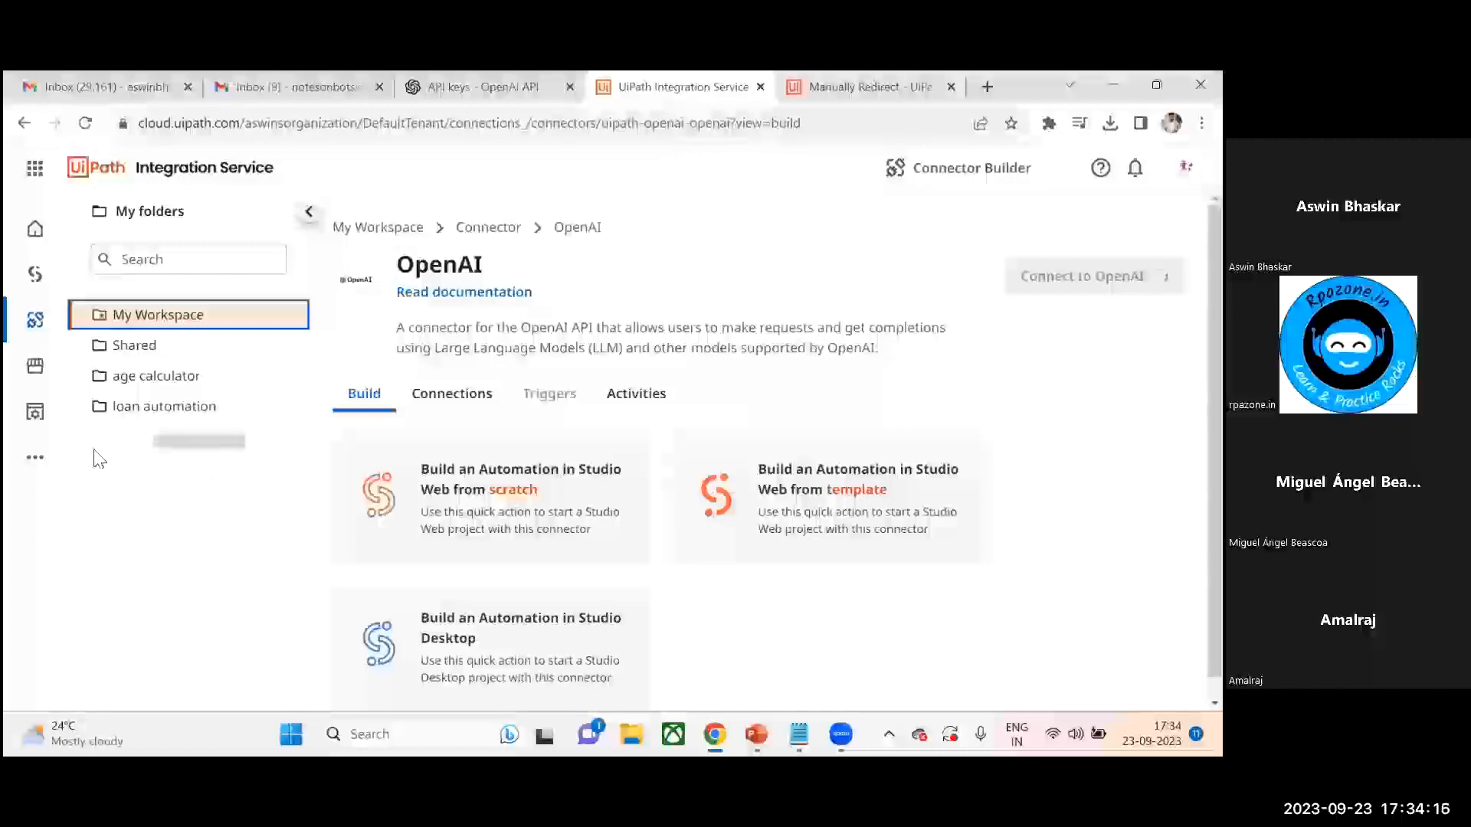
pyautogui.click(38, 276)
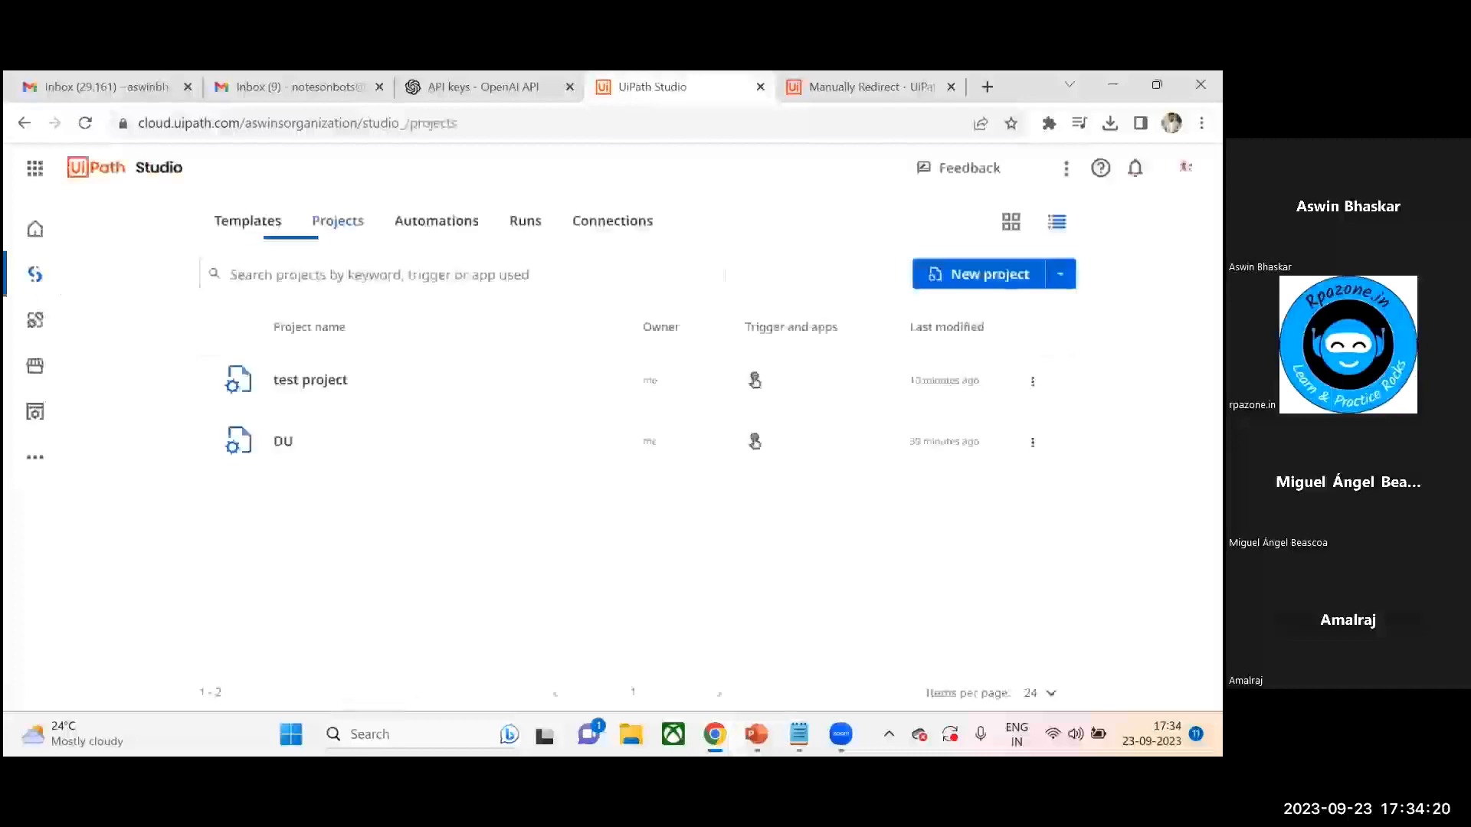
# - Open the Notepad demo plan to review its steps, then minimize it
pyautogui.moveTo(799, 735)
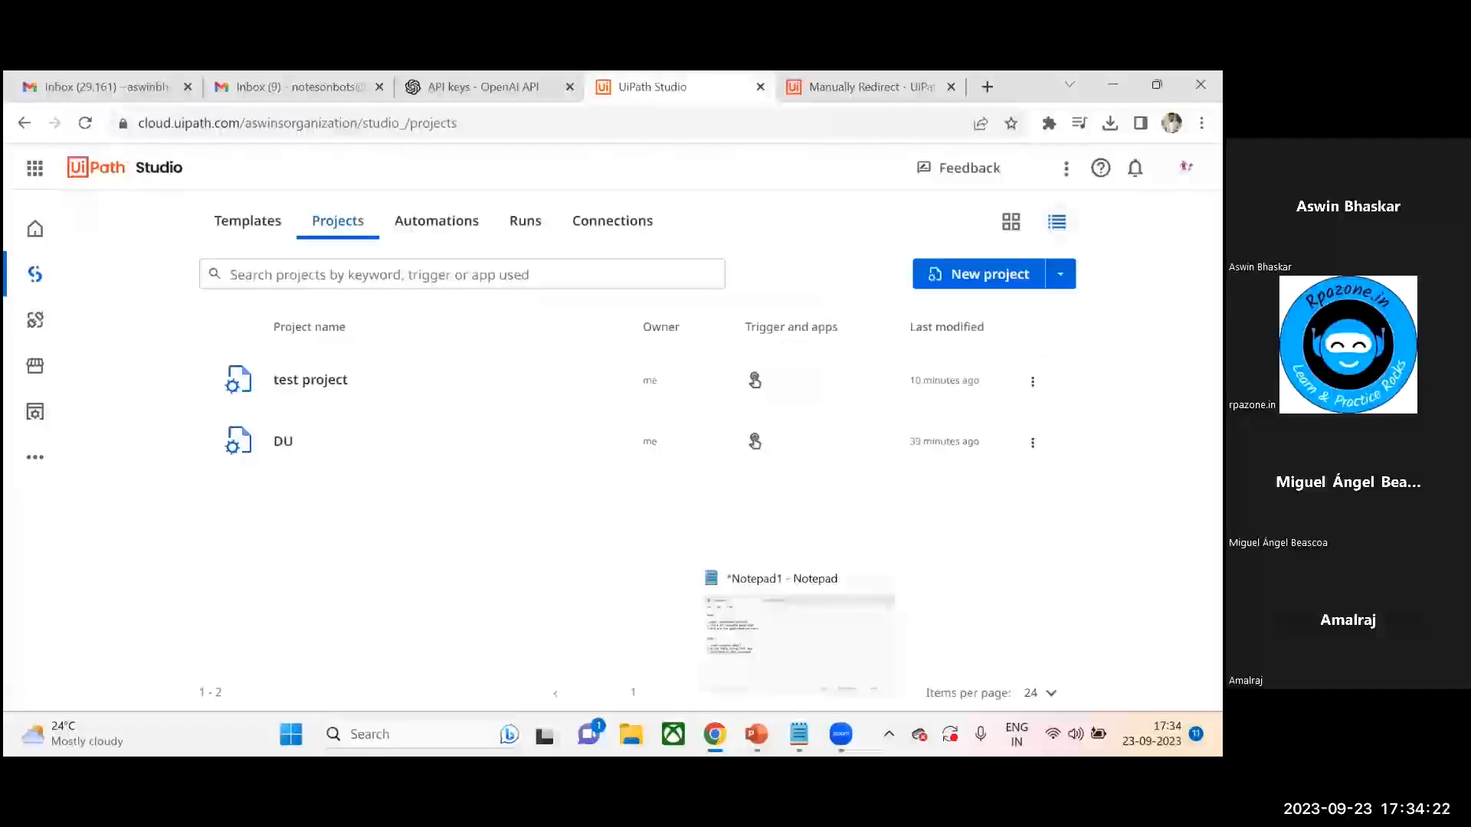
pyautogui.click(808, 682)
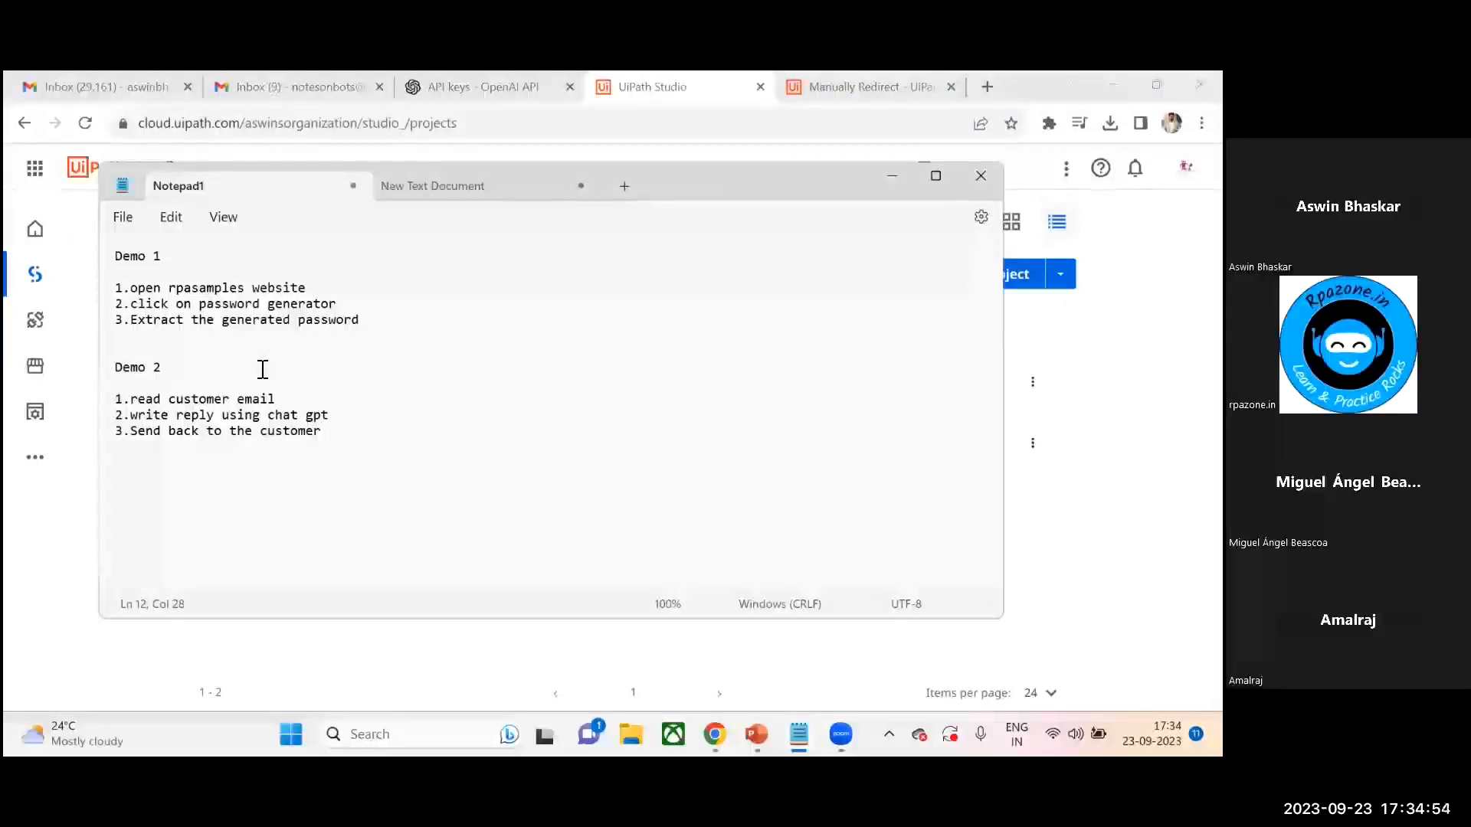
pyautogui.click(896, 175)
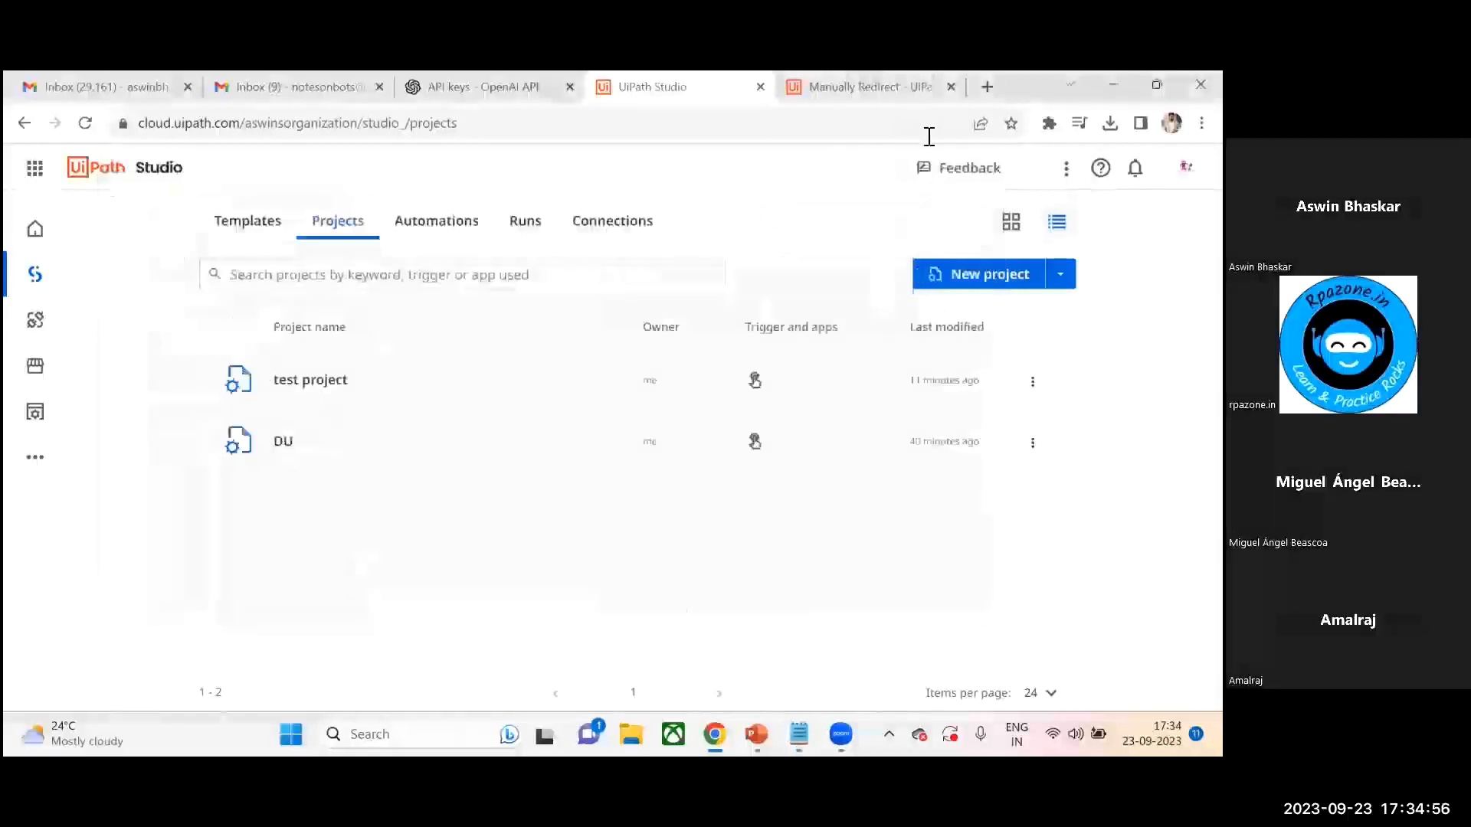
# - Open a new browser tab and go to the rpasamples website
pyautogui.click(987, 86)
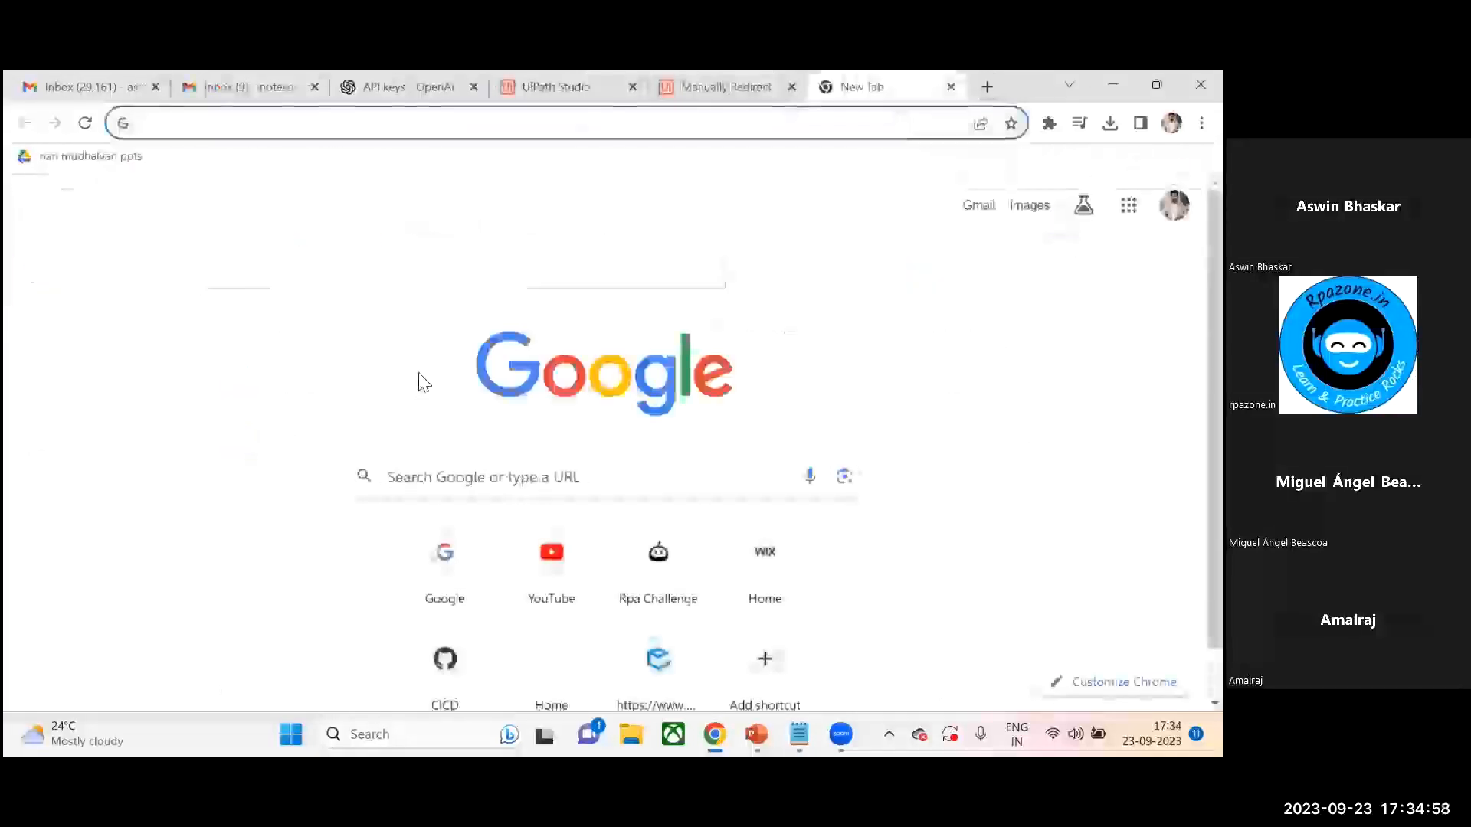
pyautogui.write('rpachallenge.com')
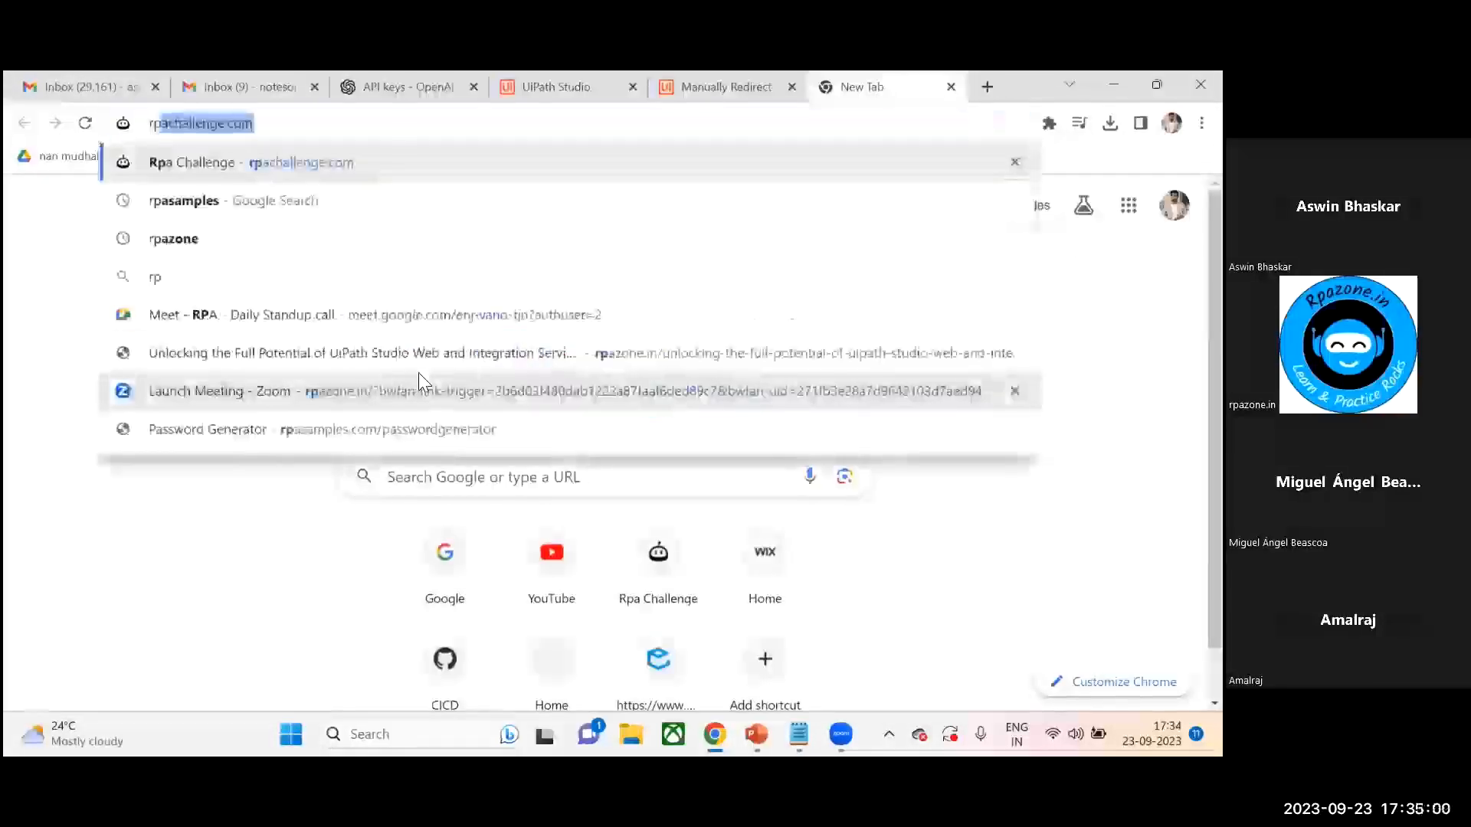
pyautogui.click(288, 205)
pyautogui.click(223, 390)
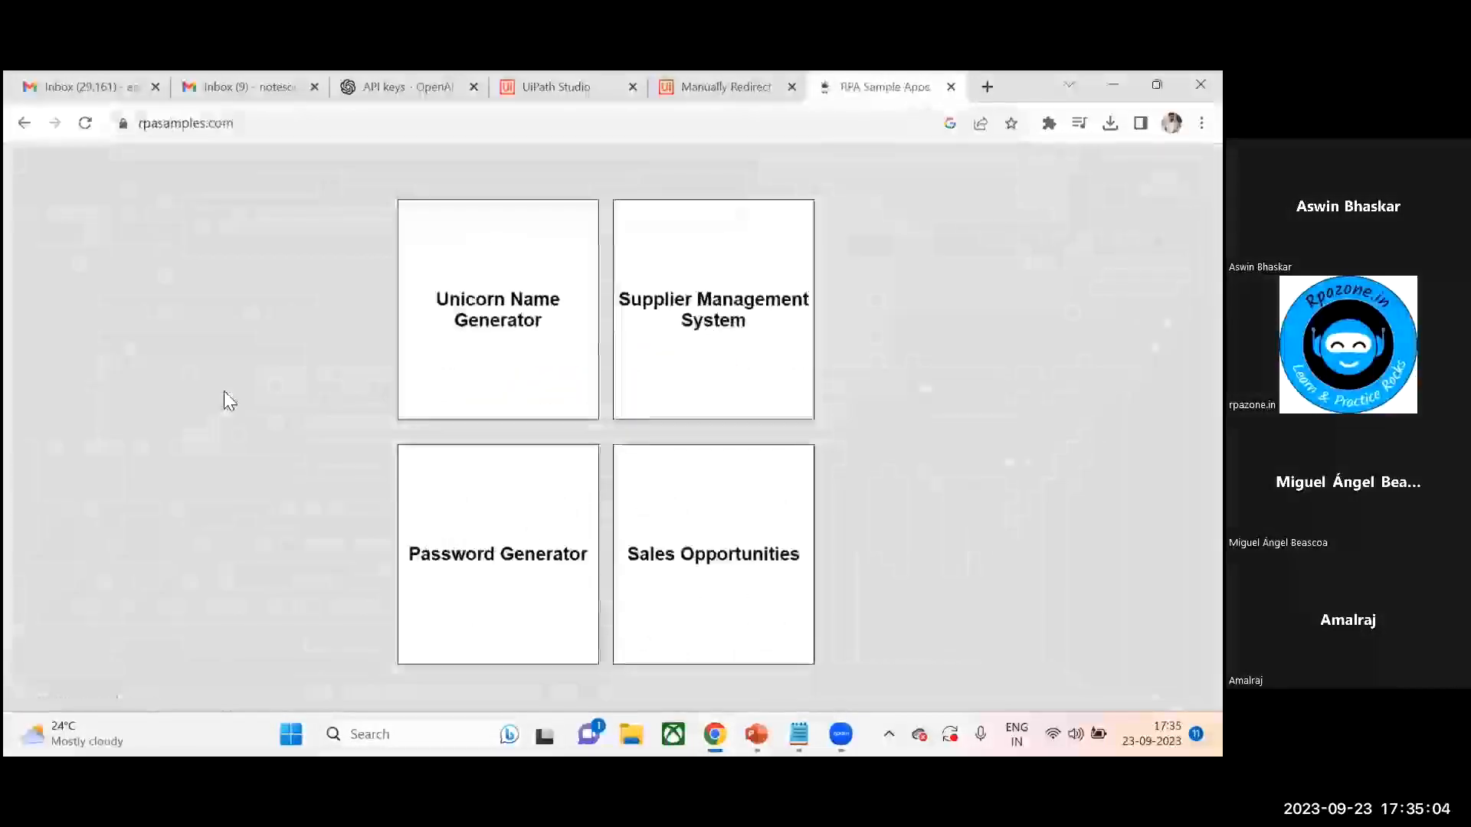
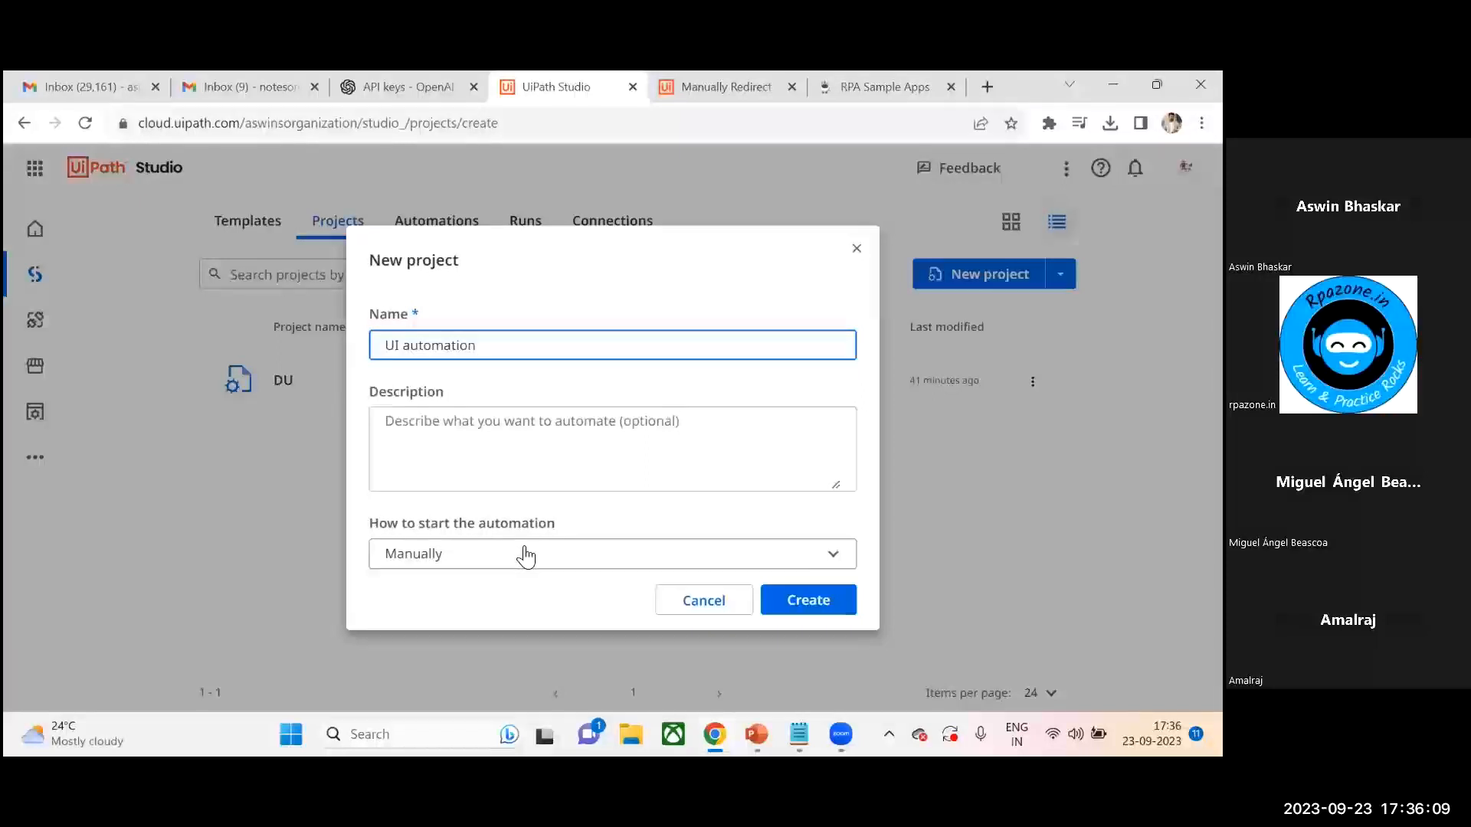
# - Create the UI automation project, keeping it started manually
pyautogui.click(586, 555)
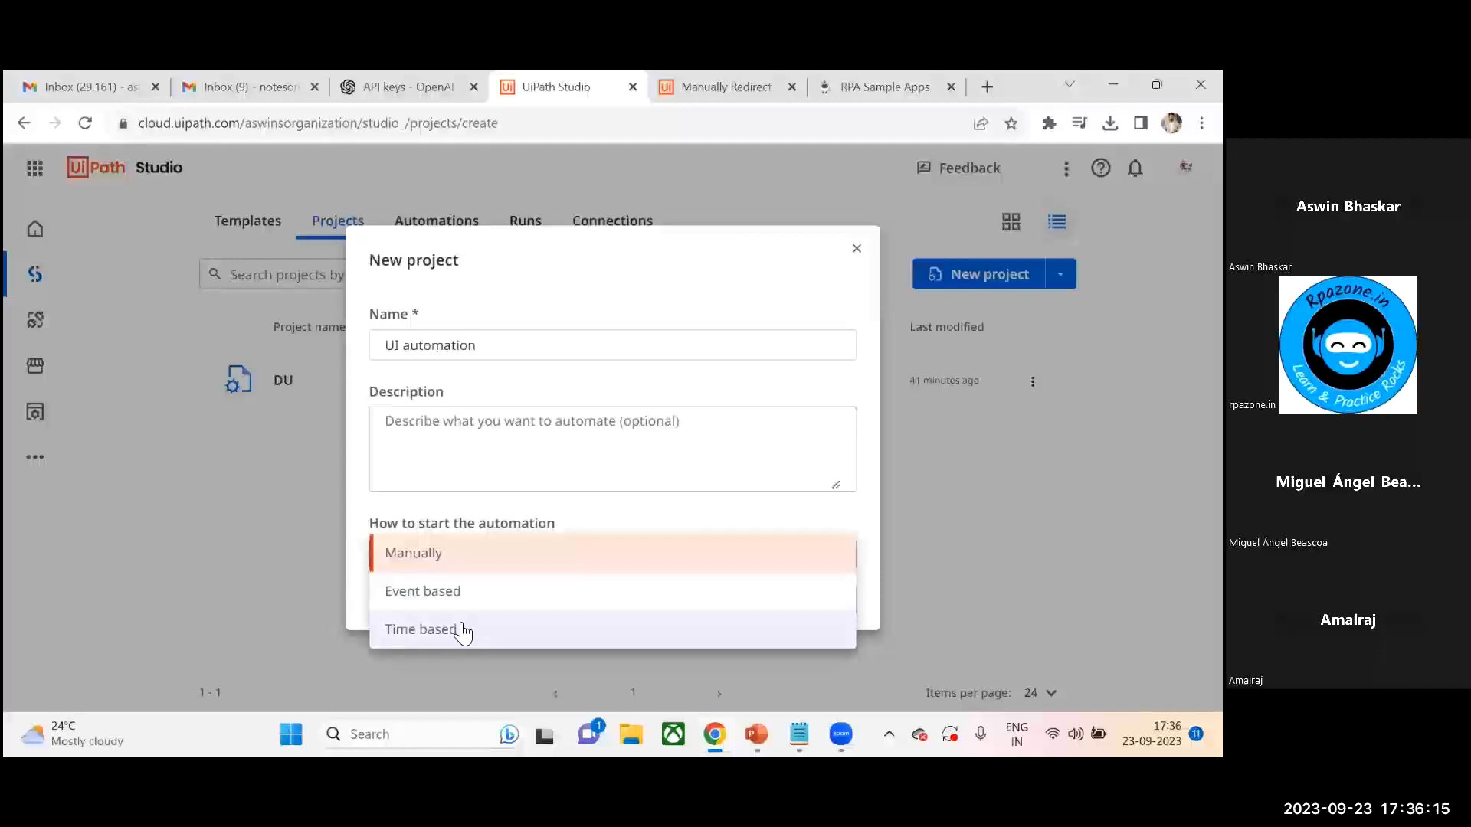
pyautogui.click(569, 508)
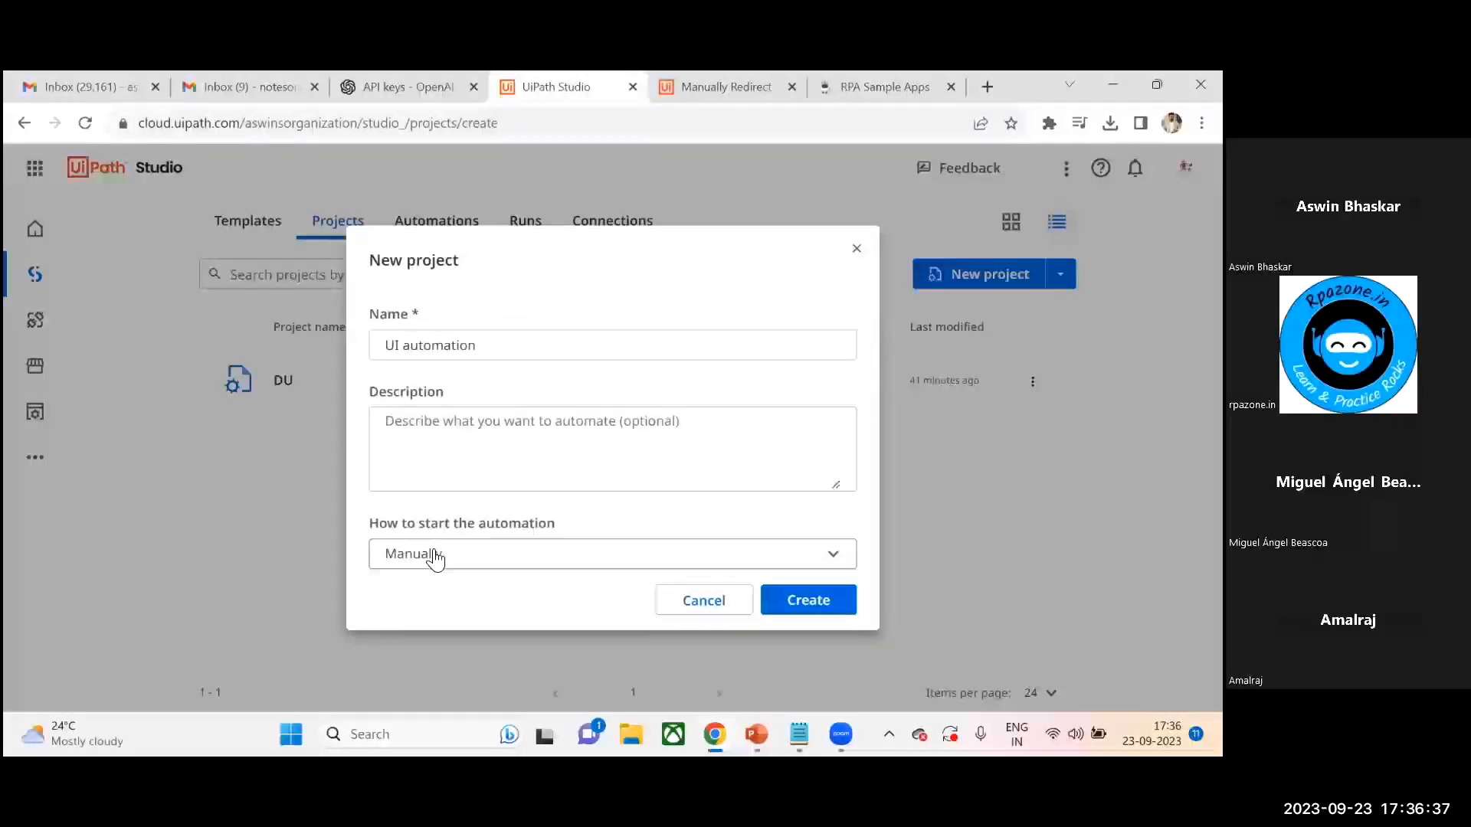
pyautogui.click(824, 602)
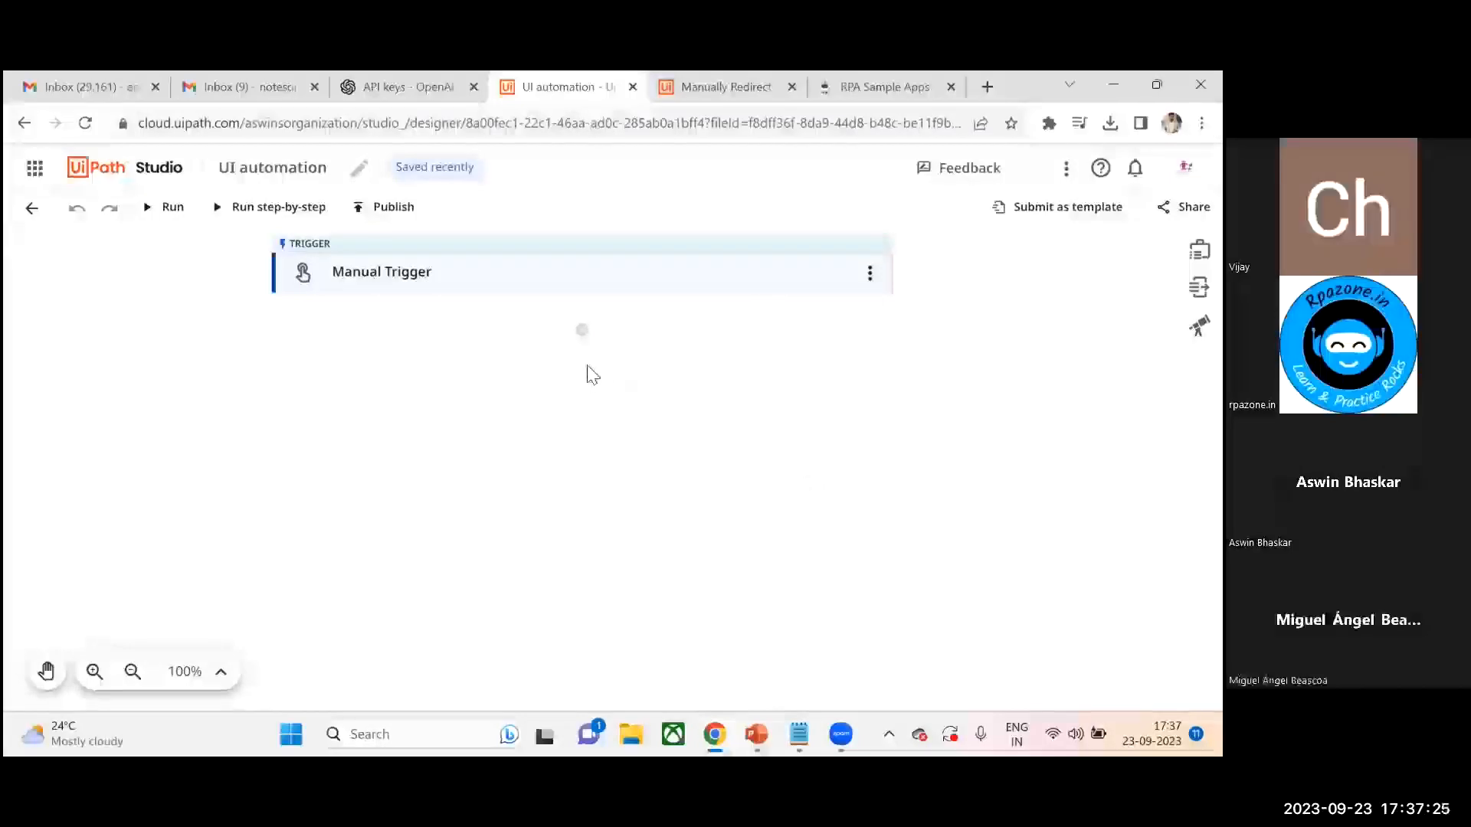
# - Add a Use Browser activity below the manual trigger
pyautogui.click(590, 342)
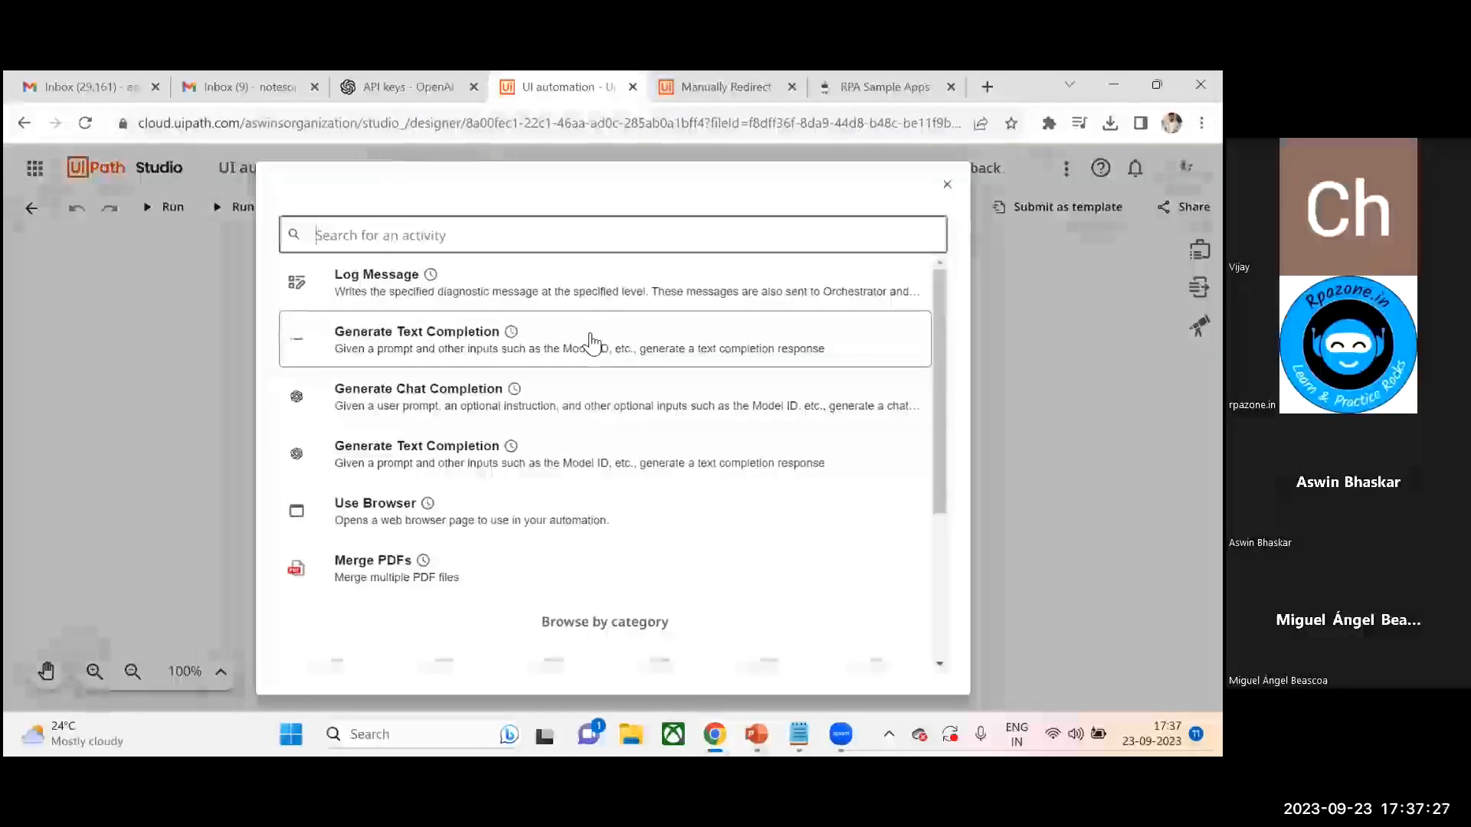
pyautogui.write('use br')
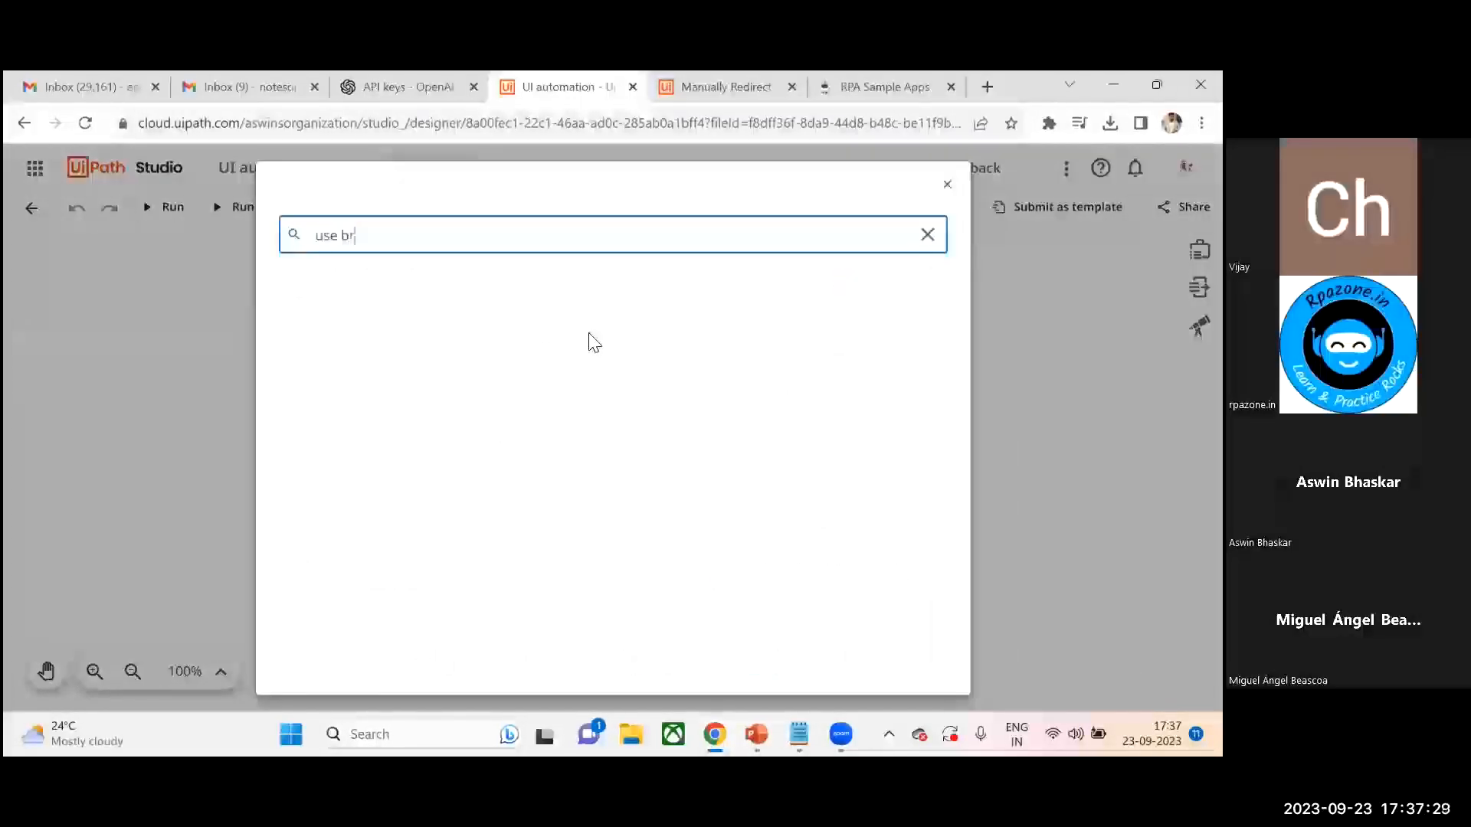
pyautogui.write('o')
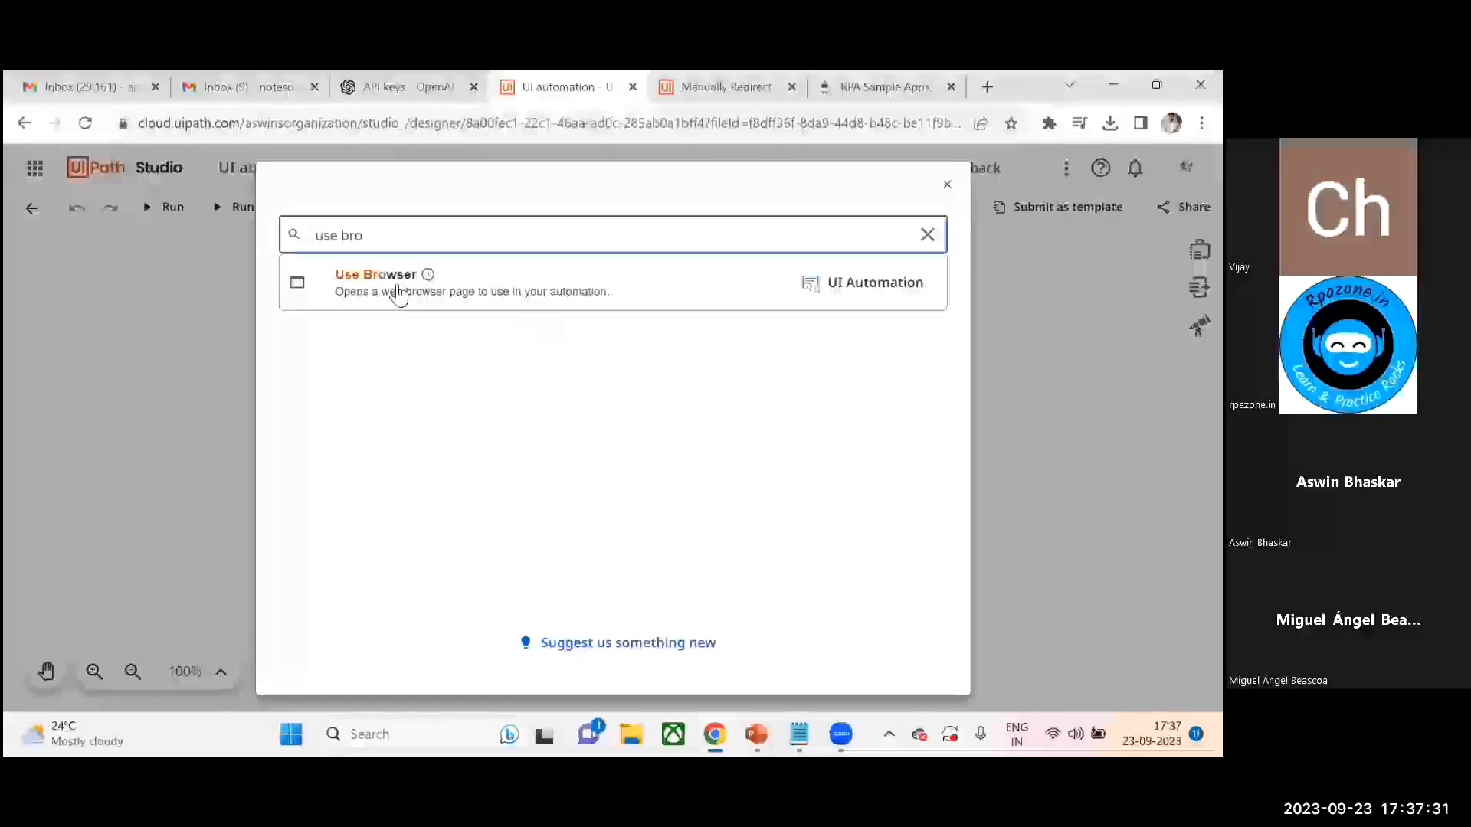
pyautogui.click(388, 290)
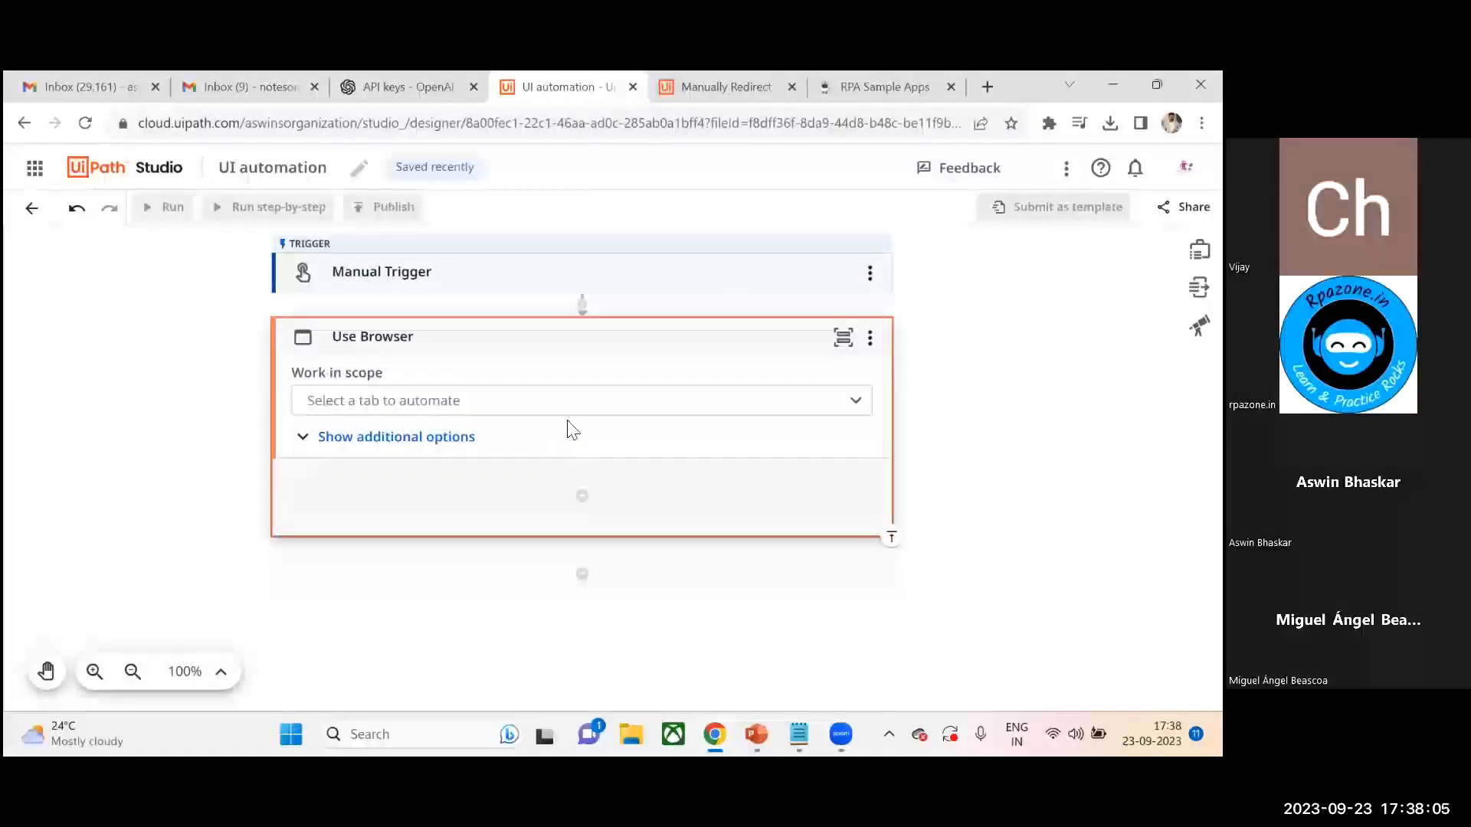
# - Check the installed UiPath browser extensions, then close the extensions tab
pyautogui.click(1201, 122)
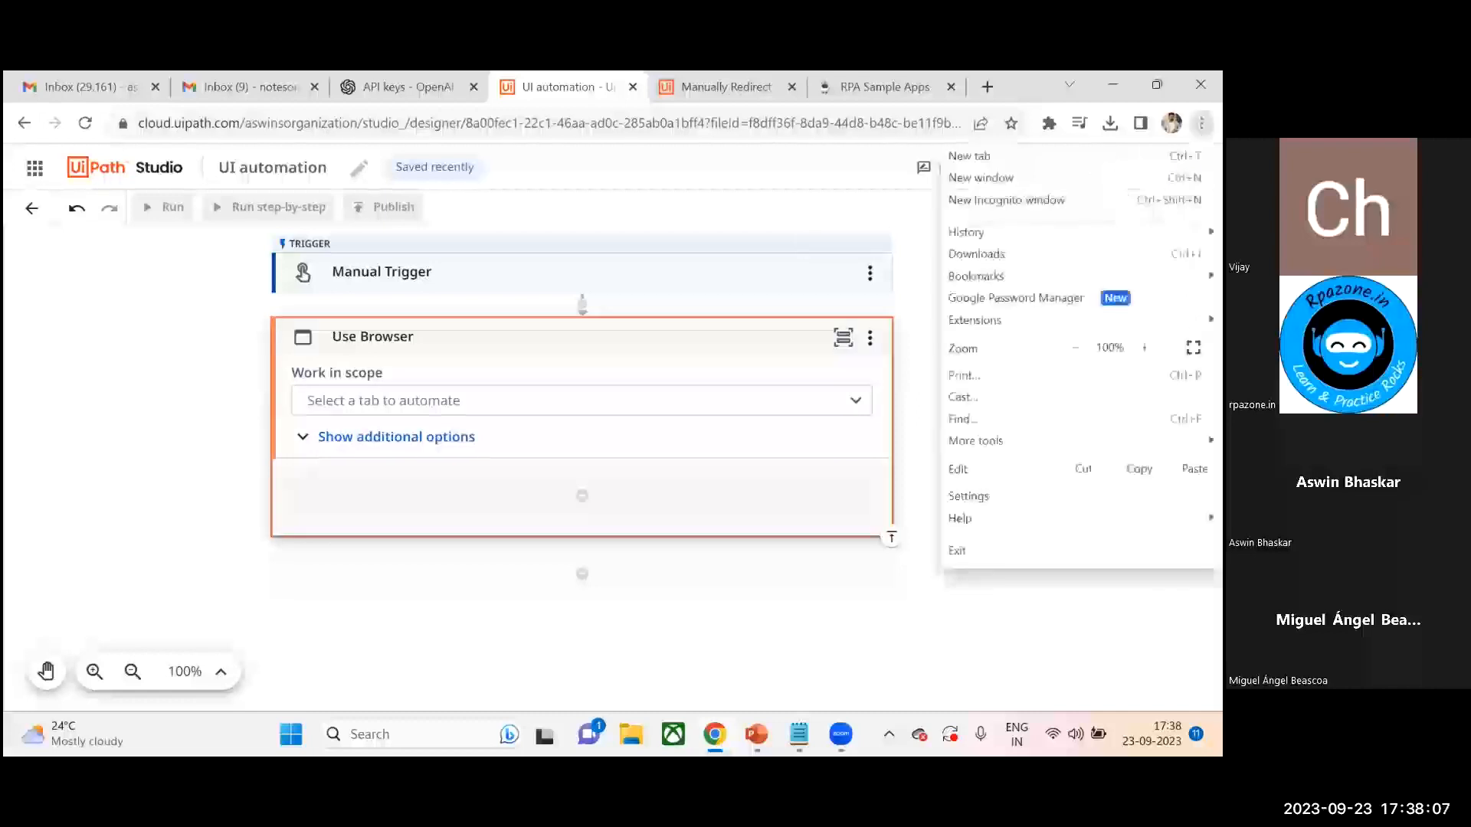
pyautogui.moveTo(988, 320)
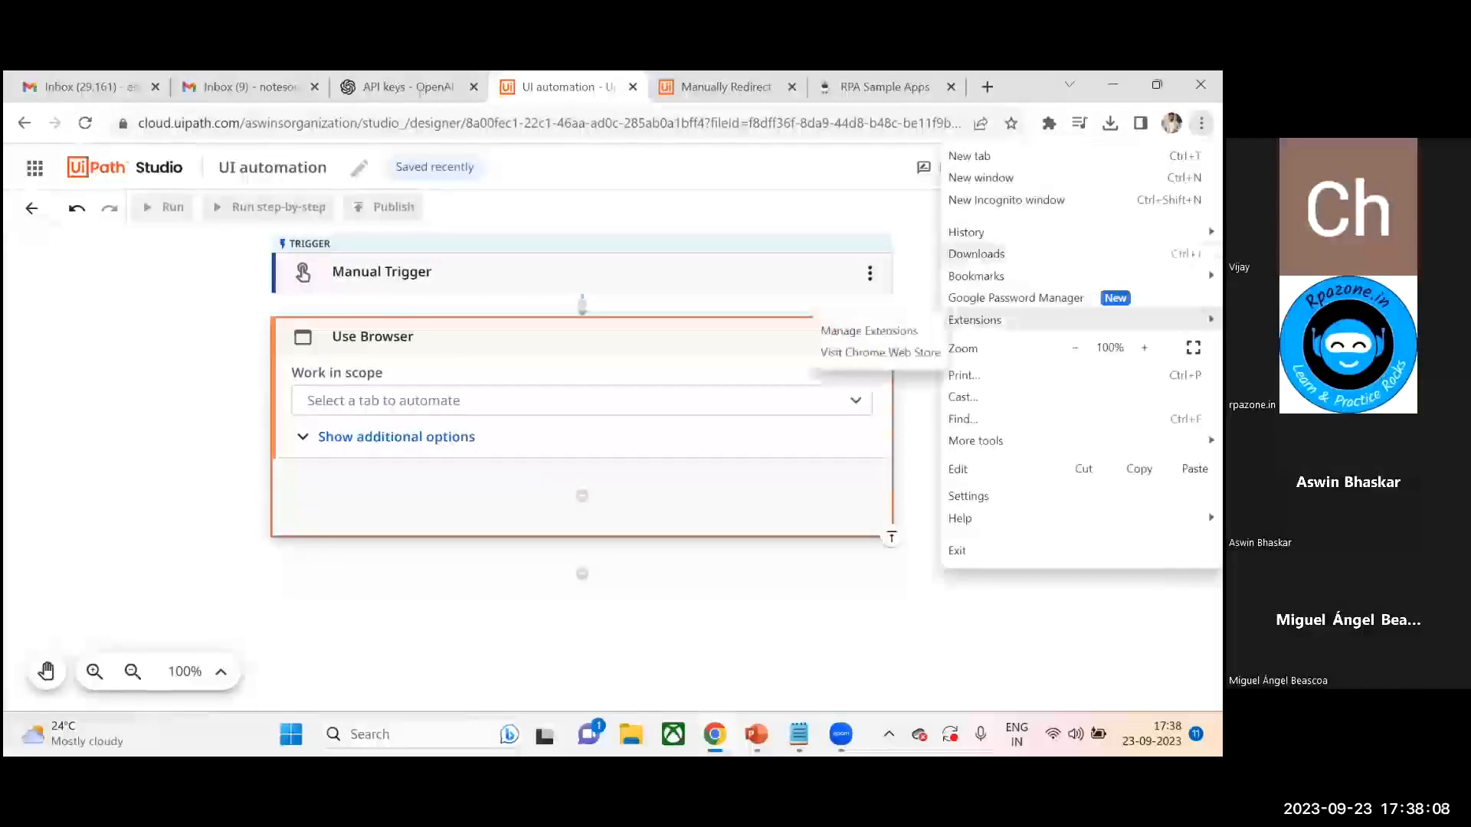
pyautogui.click(896, 331)
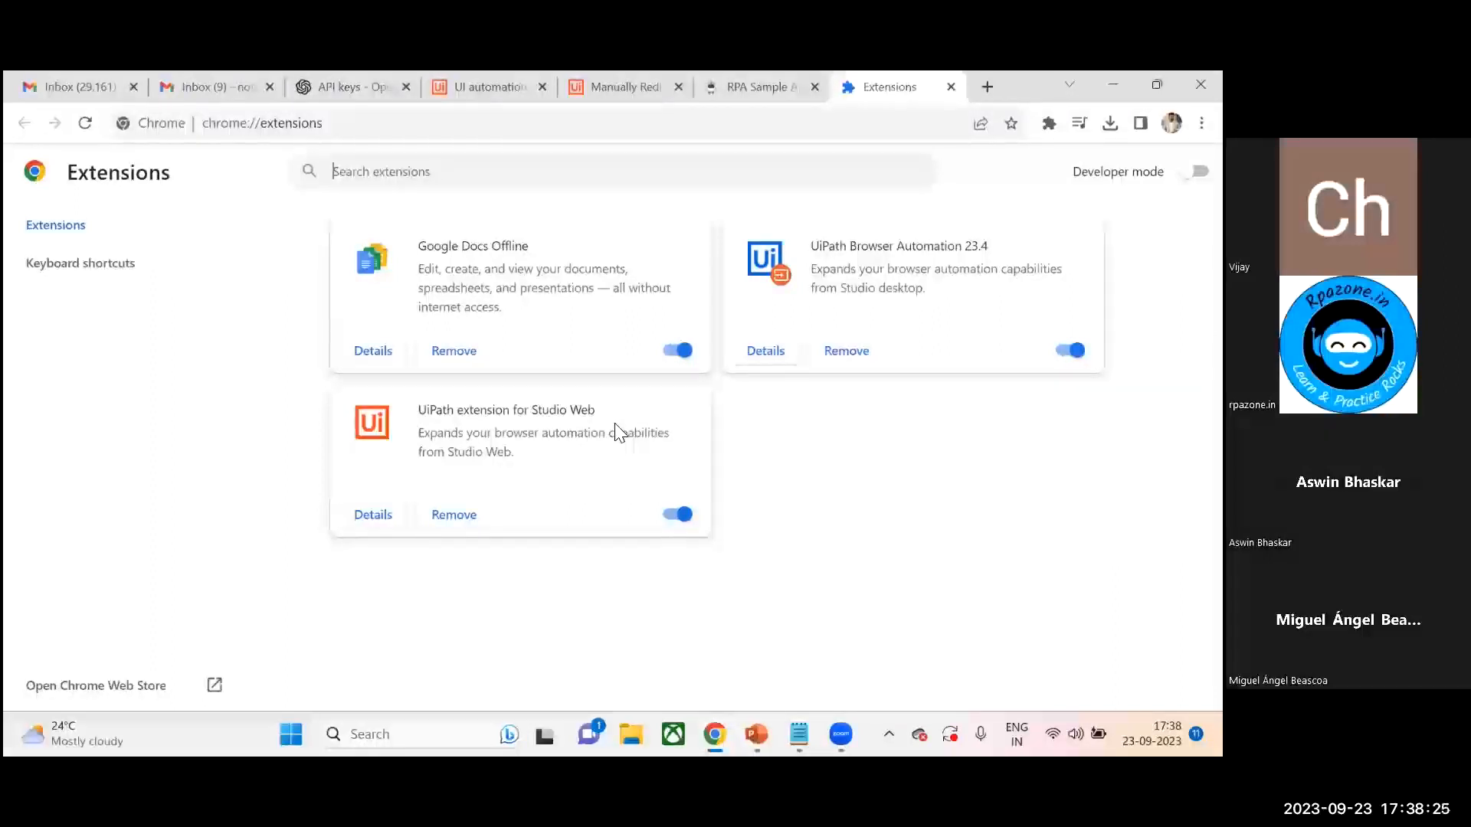
pyautogui.click(951, 87)
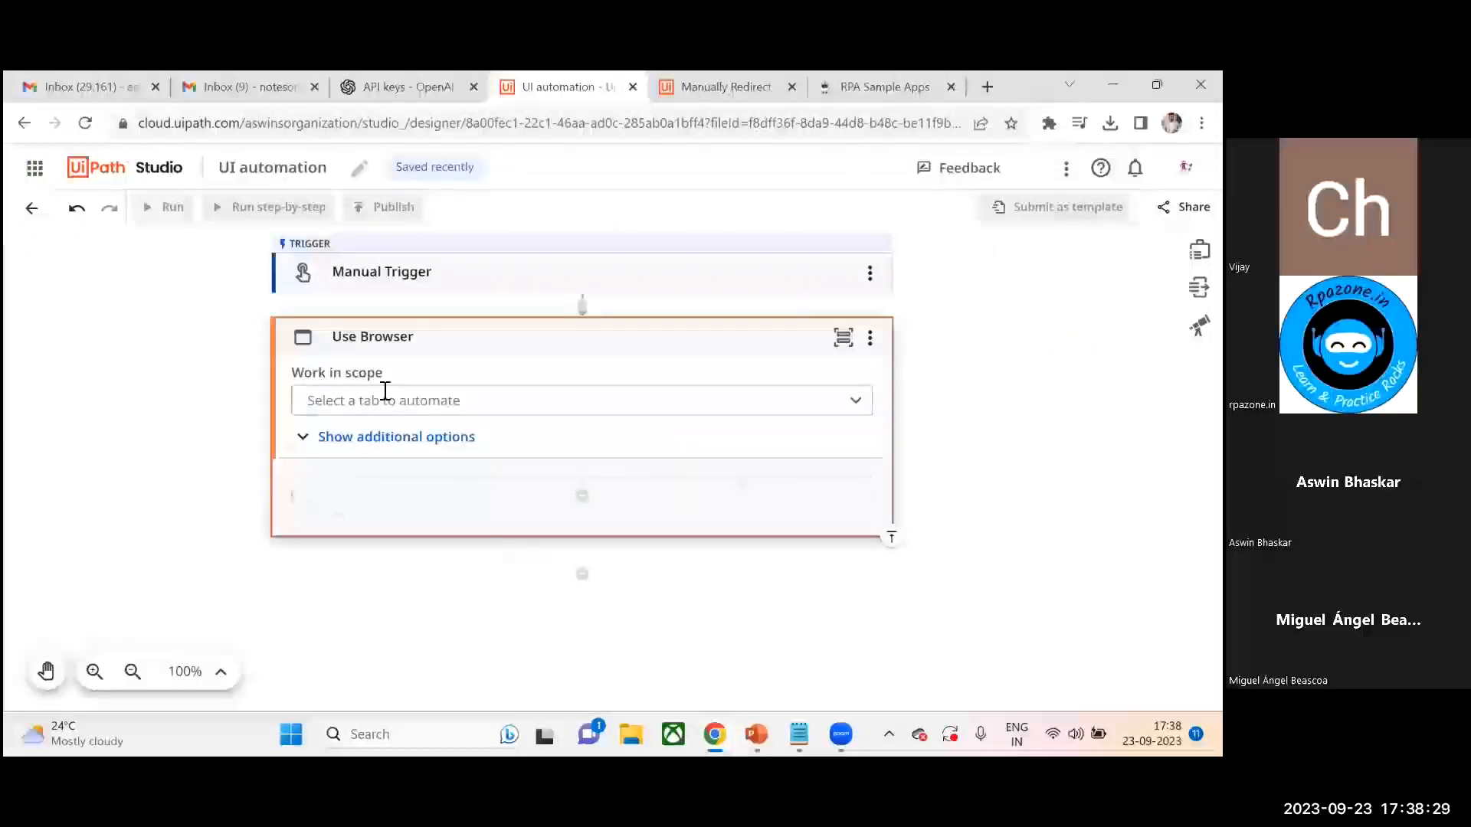
# - Set the Use Browser scope to work in the RPA Sample Apps tab
pyautogui.click(856, 403)
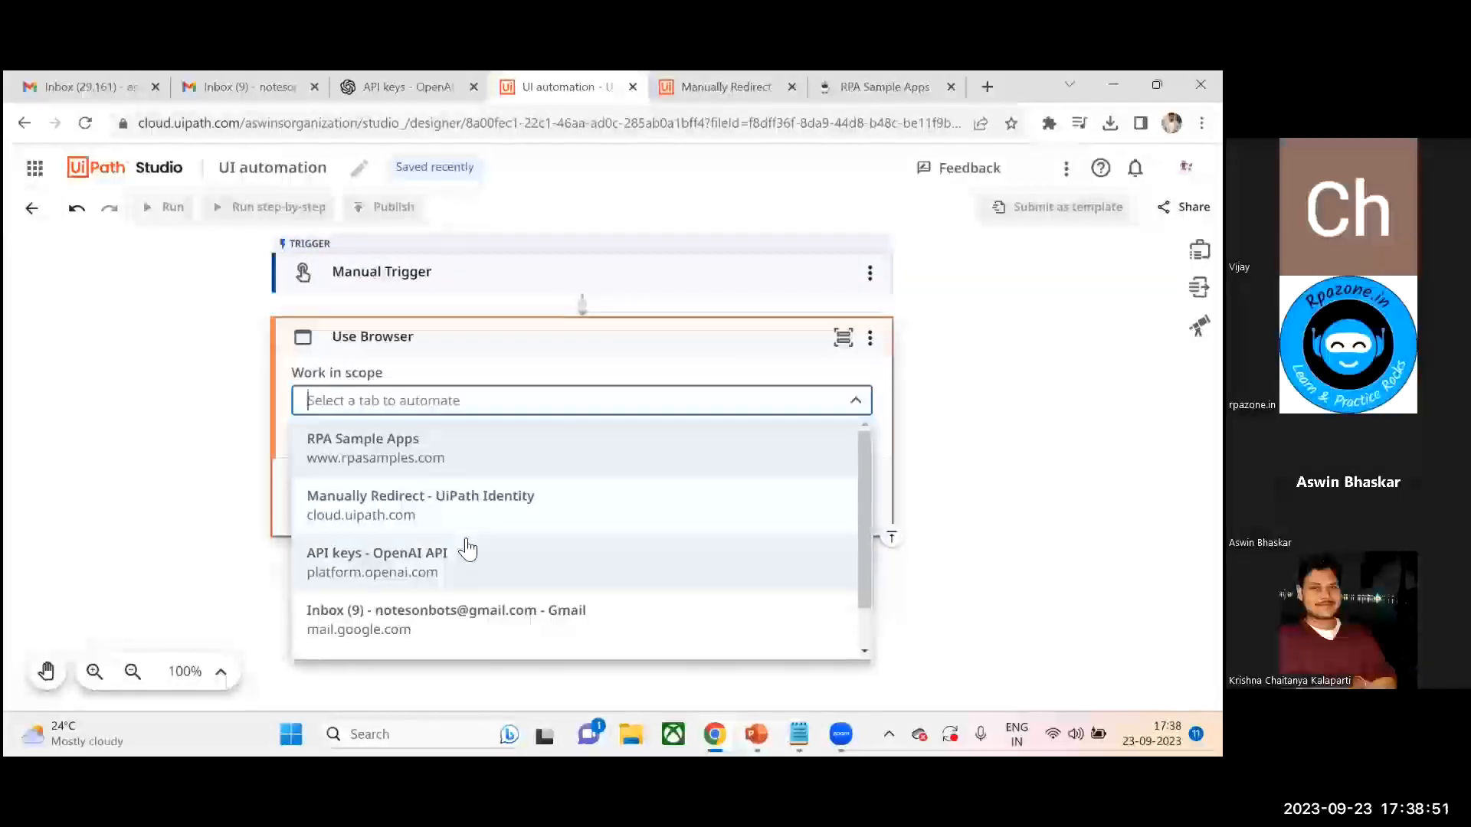
pyautogui.click(426, 452)
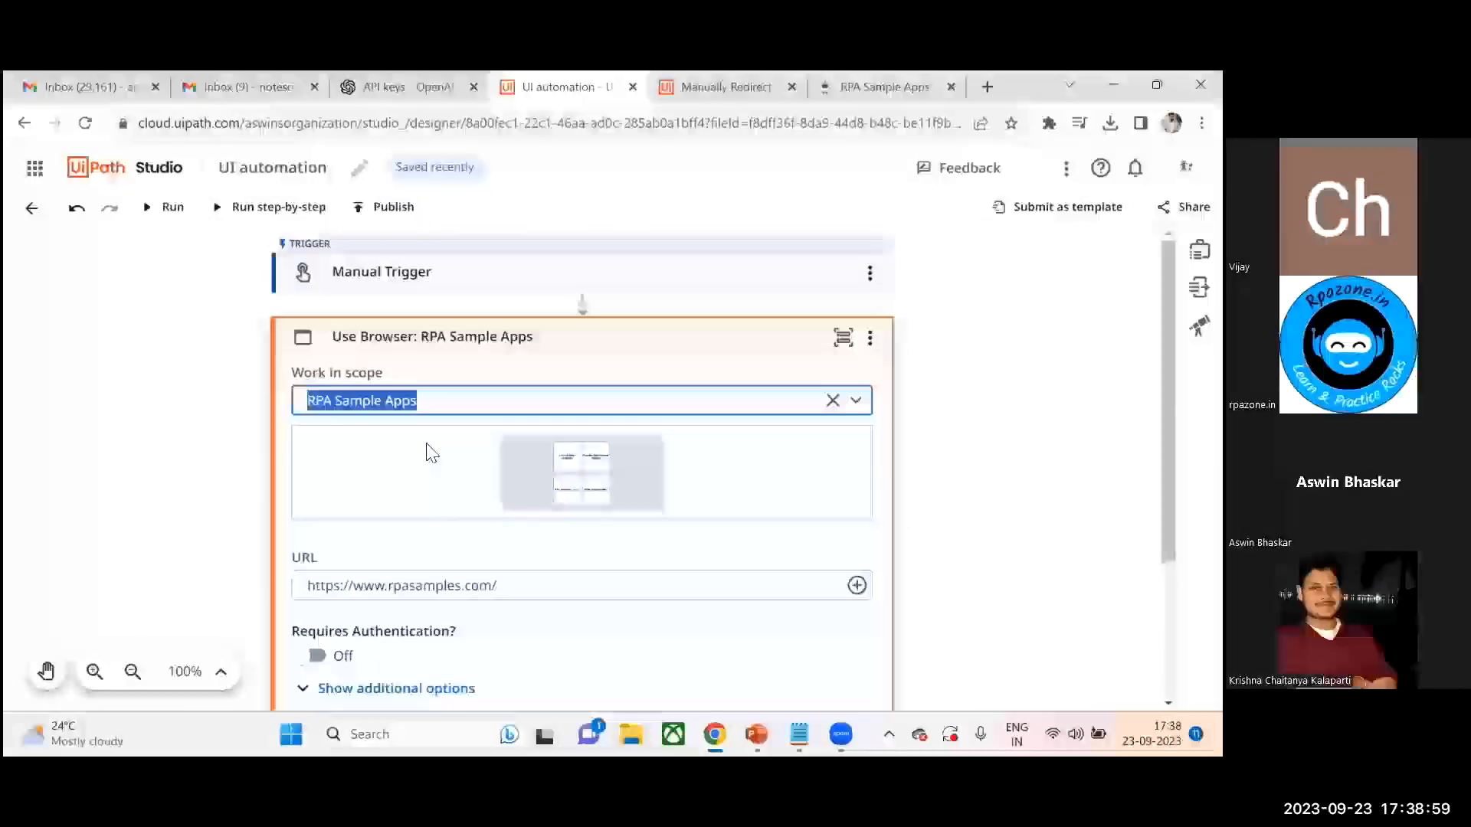
pyautogui.scroll(-3, 582, 469)
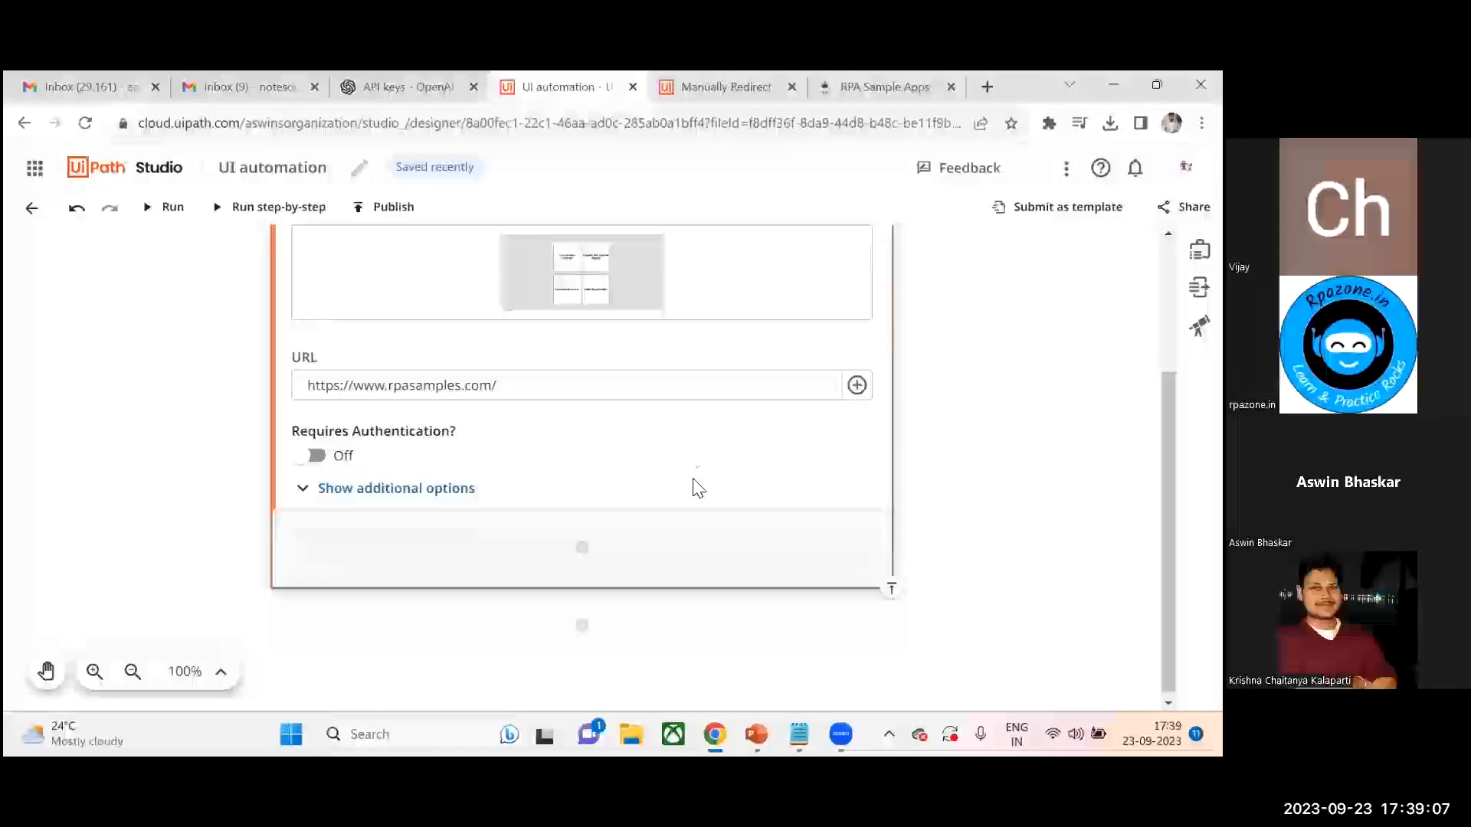
# - Add a Click activity inside the Use Browser scope
pyautogui.click(871, 84)
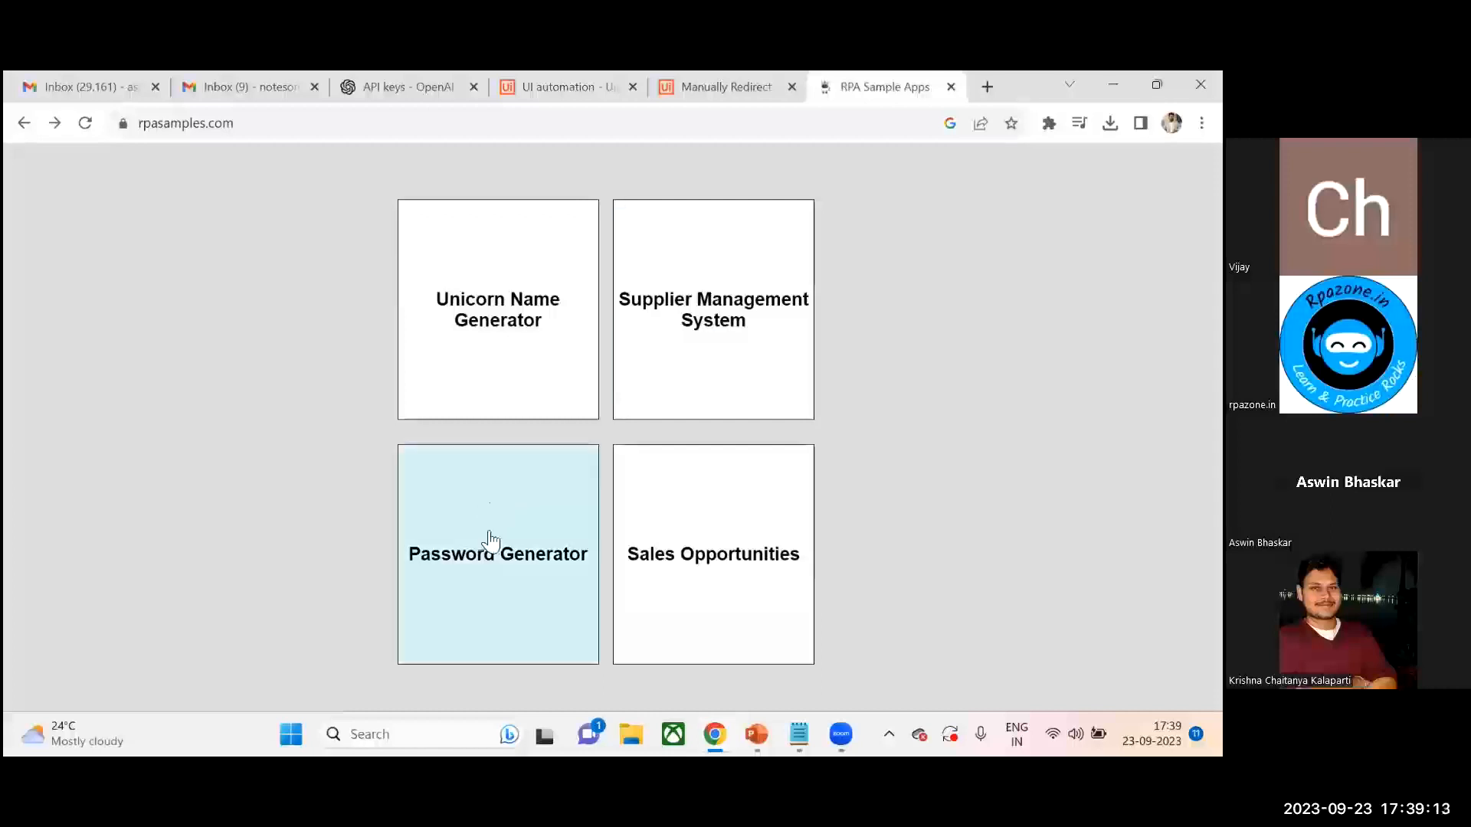
pyautogui.click(582, 87)
pyautogui.click(582, 549)
pyautogui.write('cli')
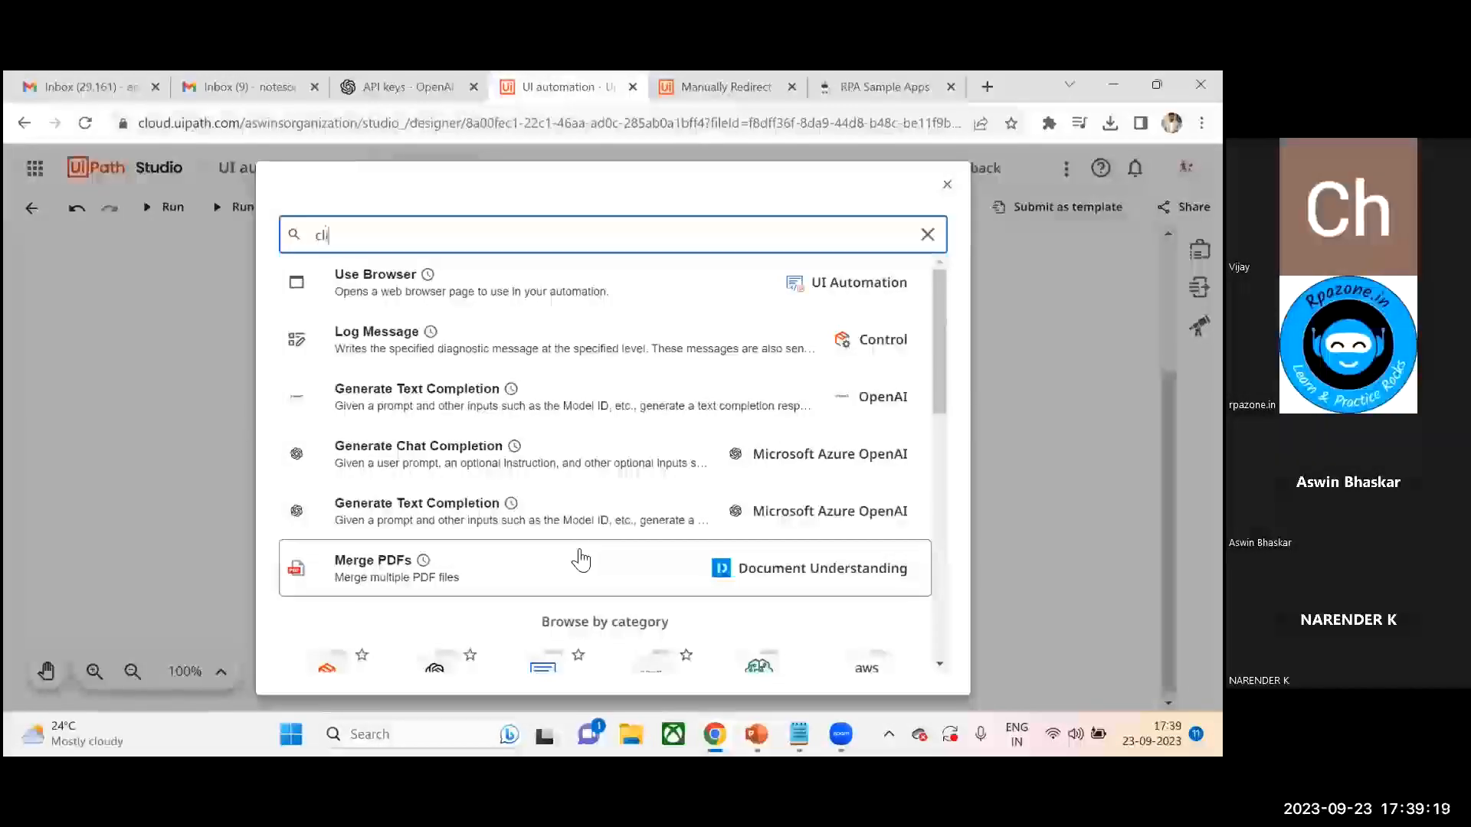
pyautogui.write('ck')
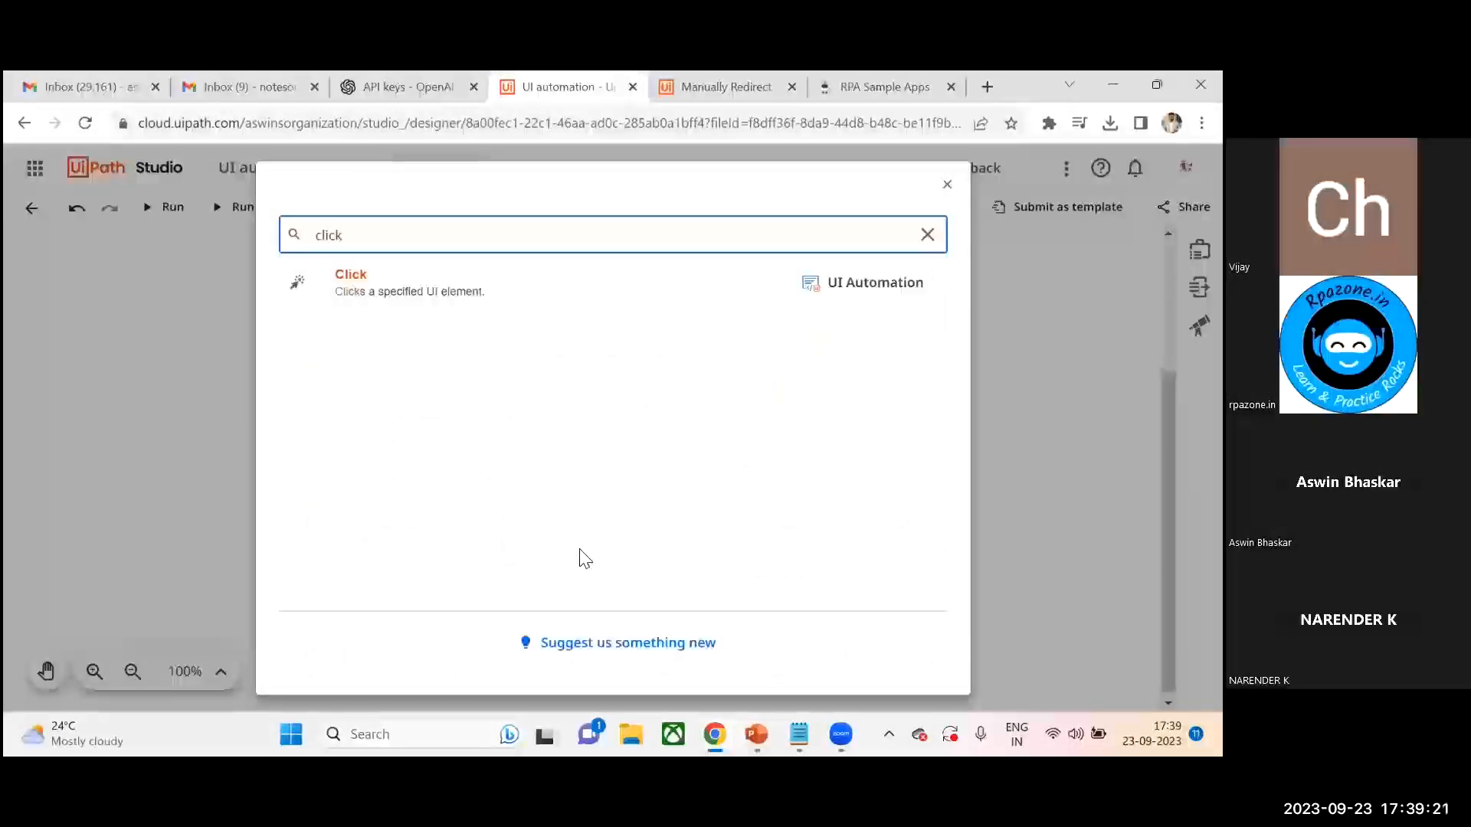
pyautogui.click(459, 292)
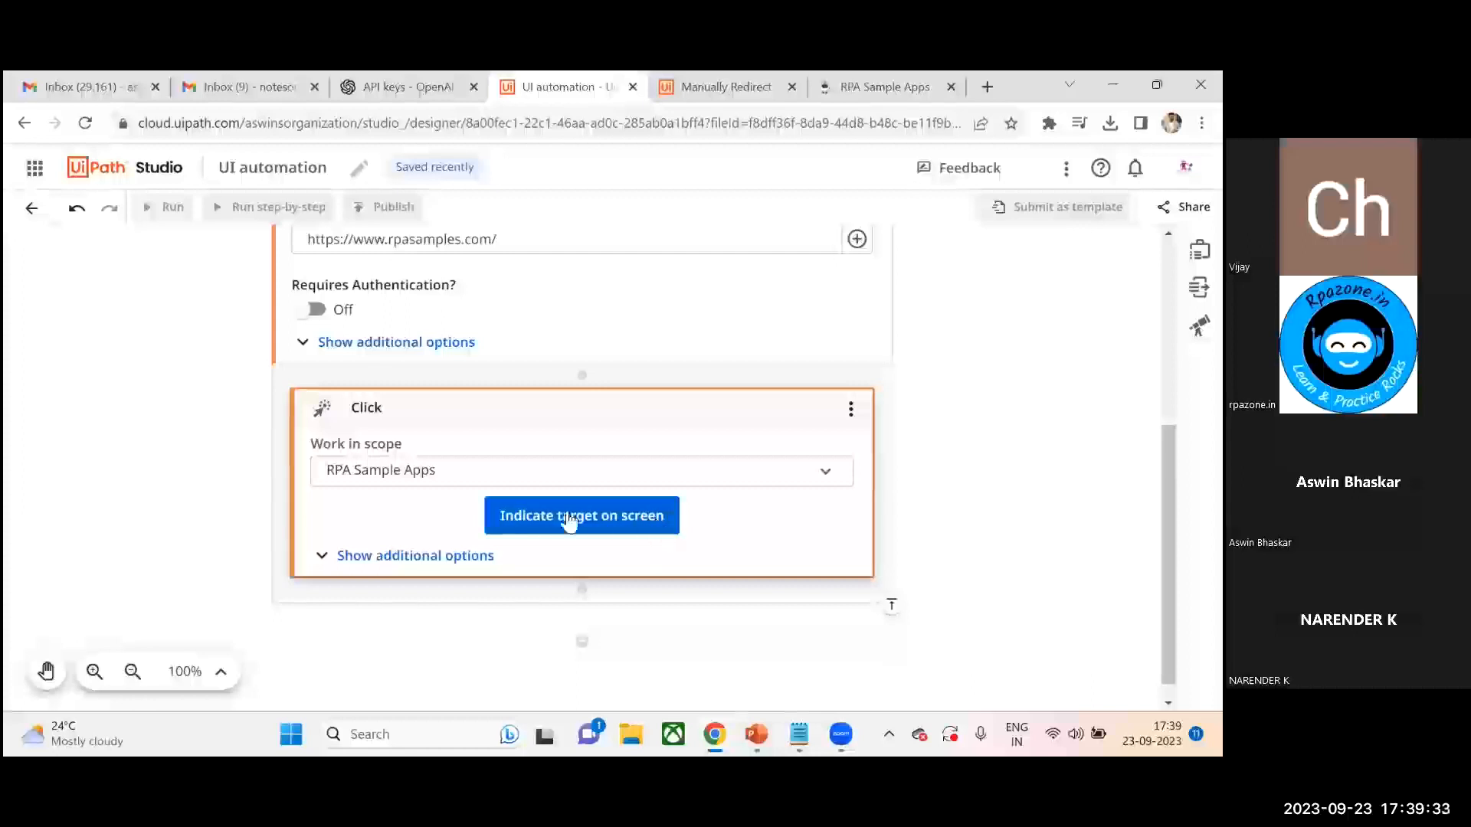
# - Indicate the Password Generator tile as the Click target and confirm the selection
pyautogui.click(600, 526)
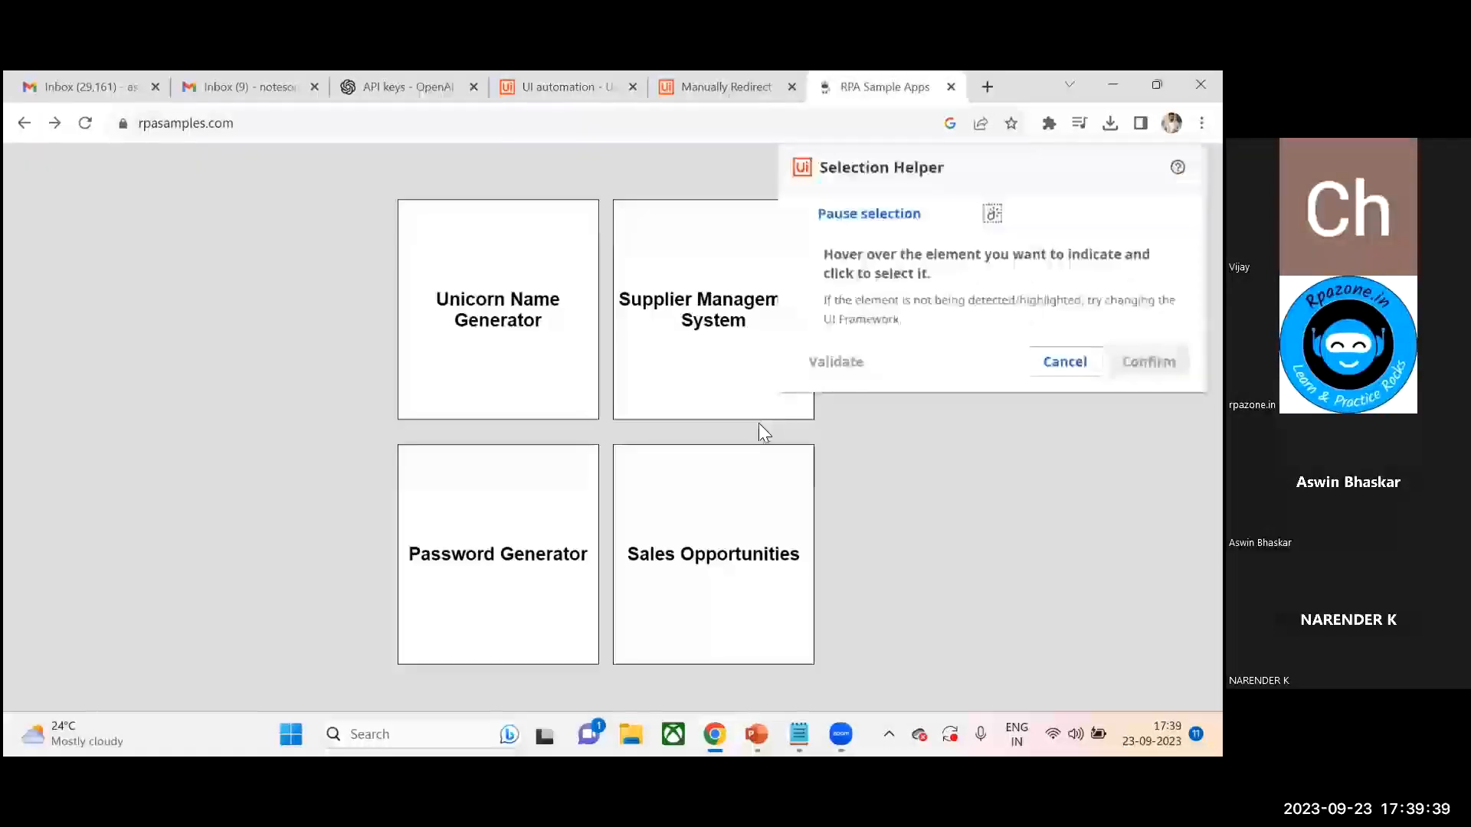
pyautogui.click(537, 495)
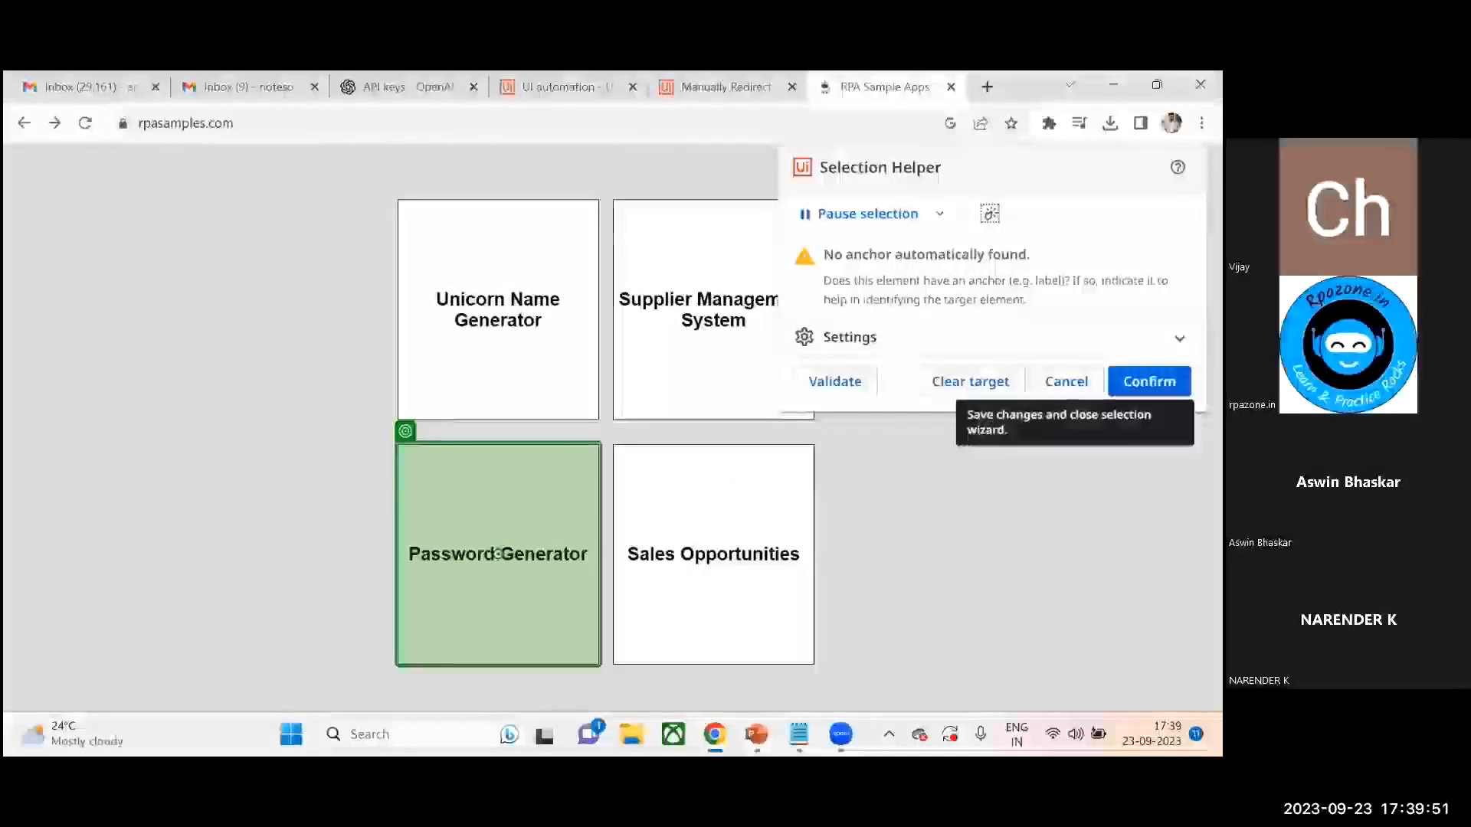
pyautogui.click(1149, 381)
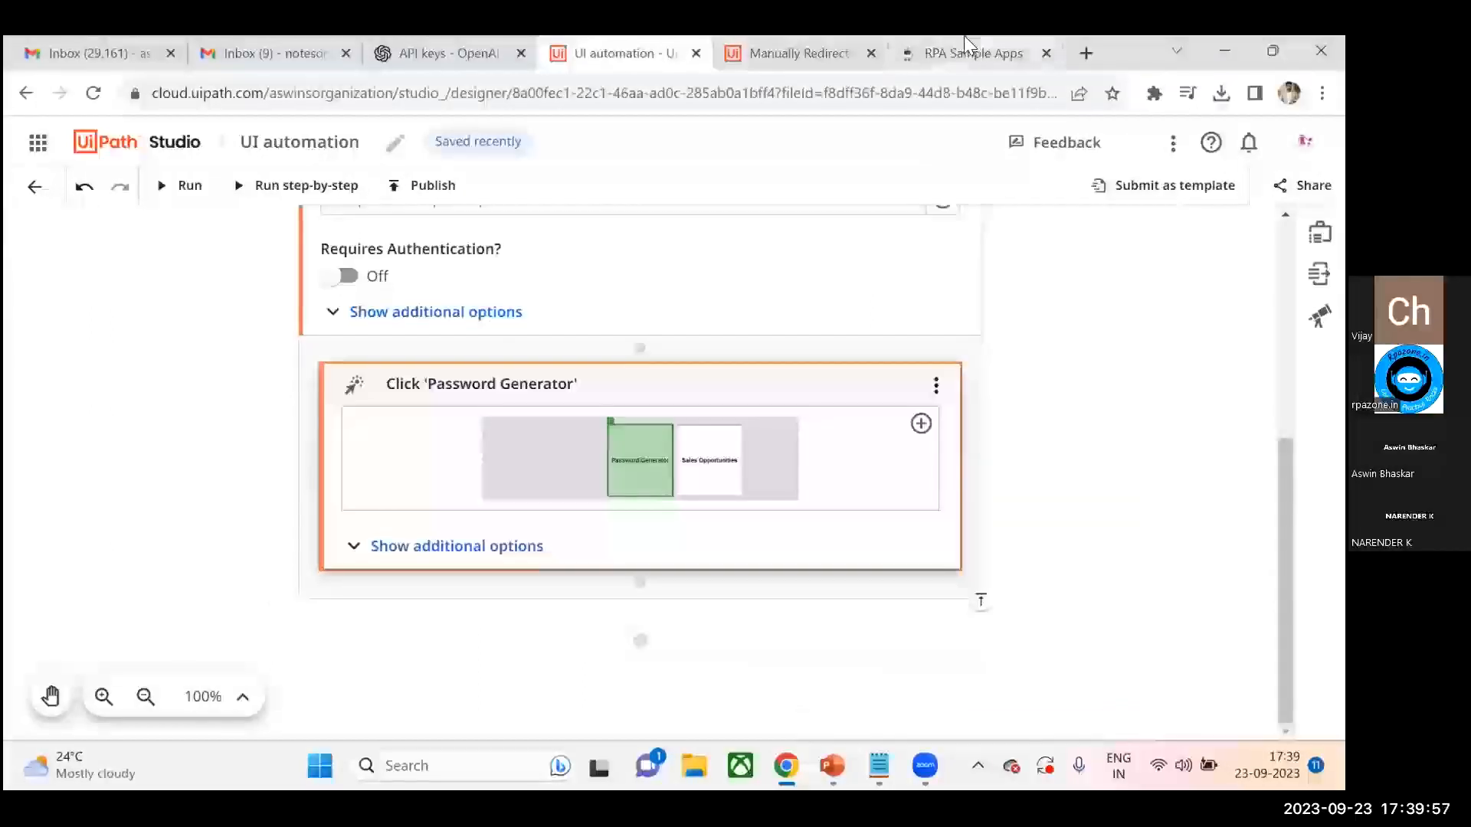
# - Open the Password Generator page on rpasamples, then return to the Studio project tab
pyautogui.click(955, 54)
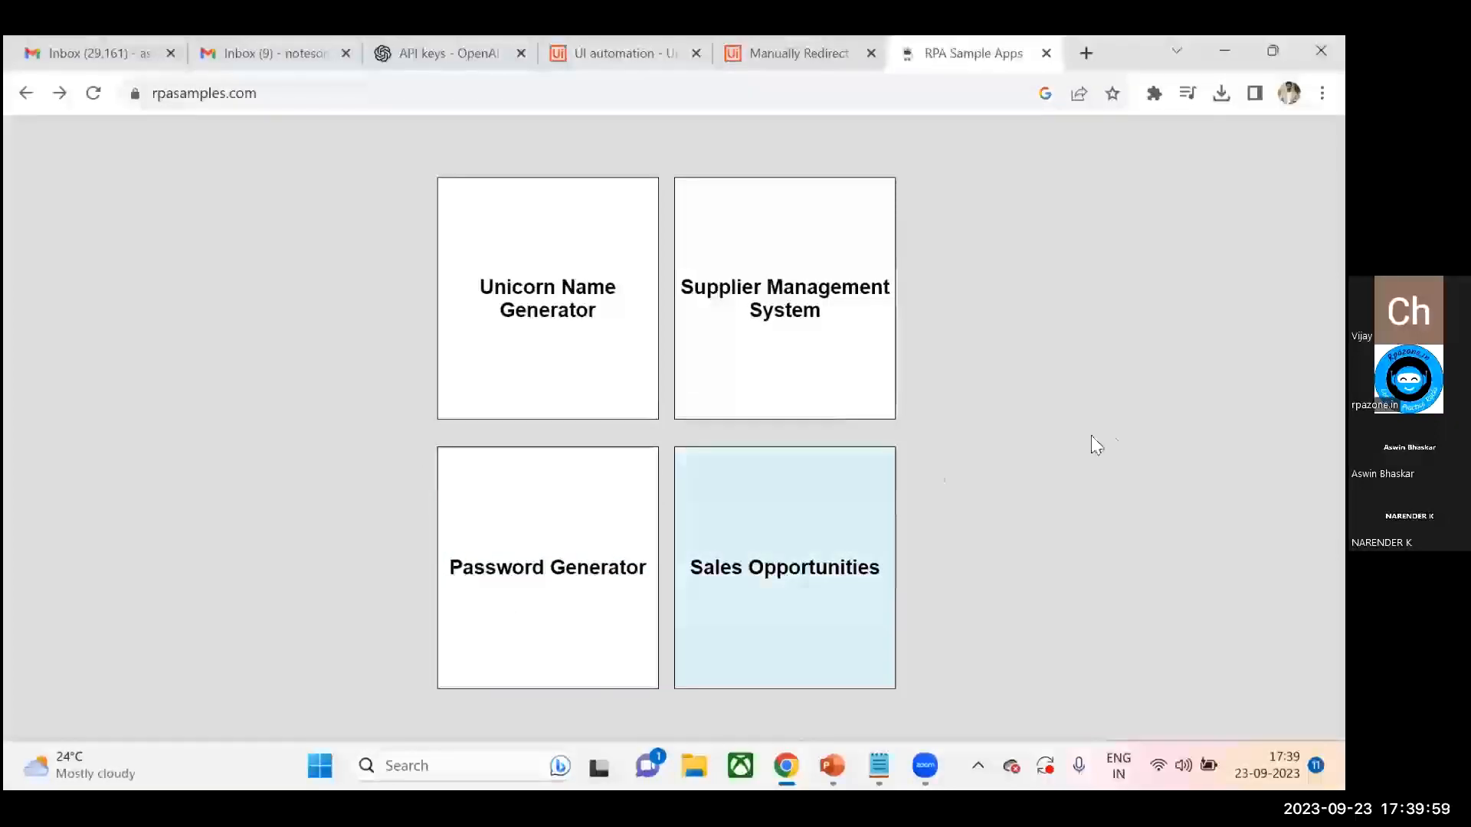
pyautogui.click(565, 521)
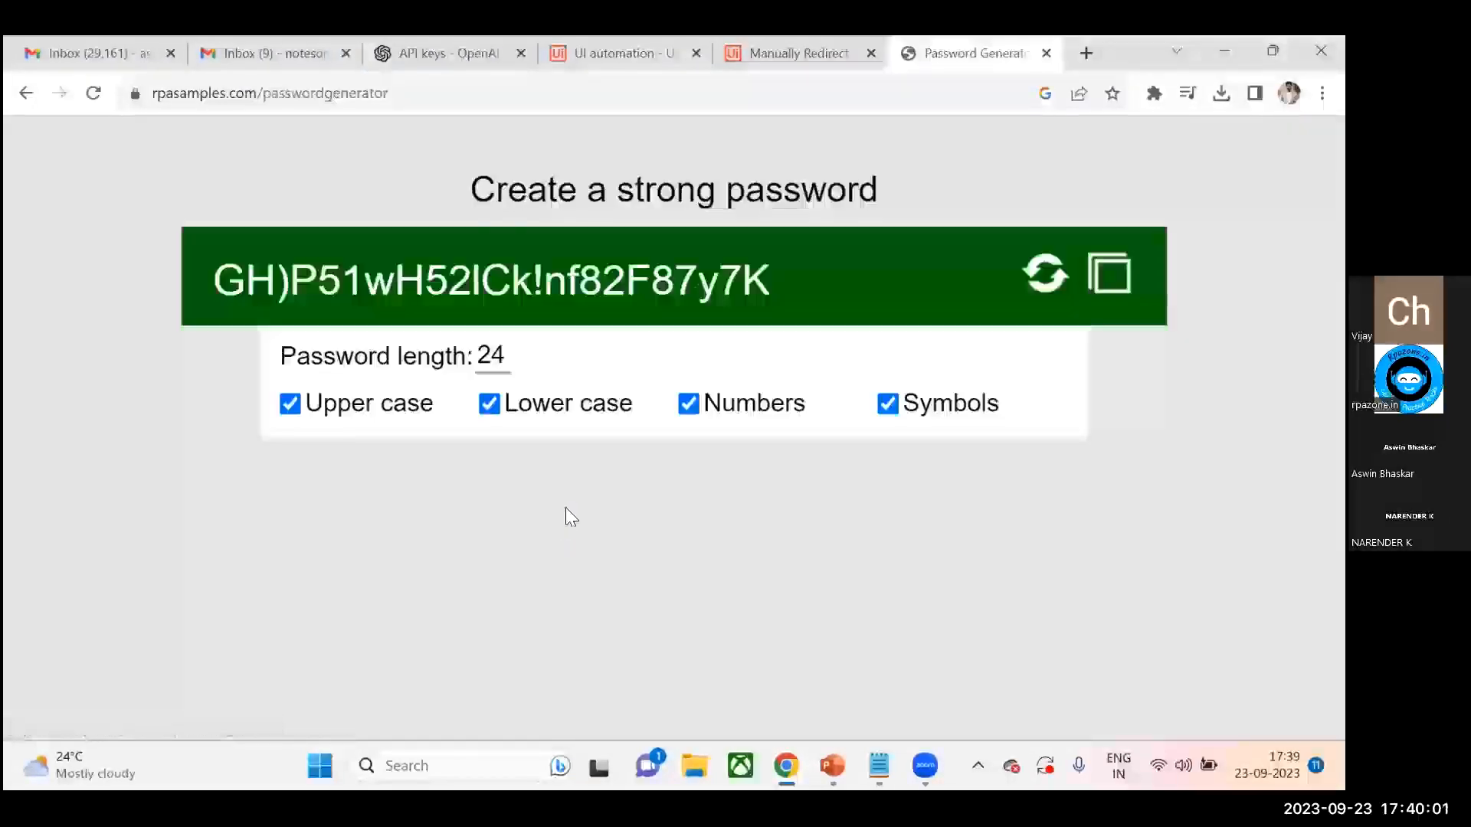
pyautogui.click(626, 46)
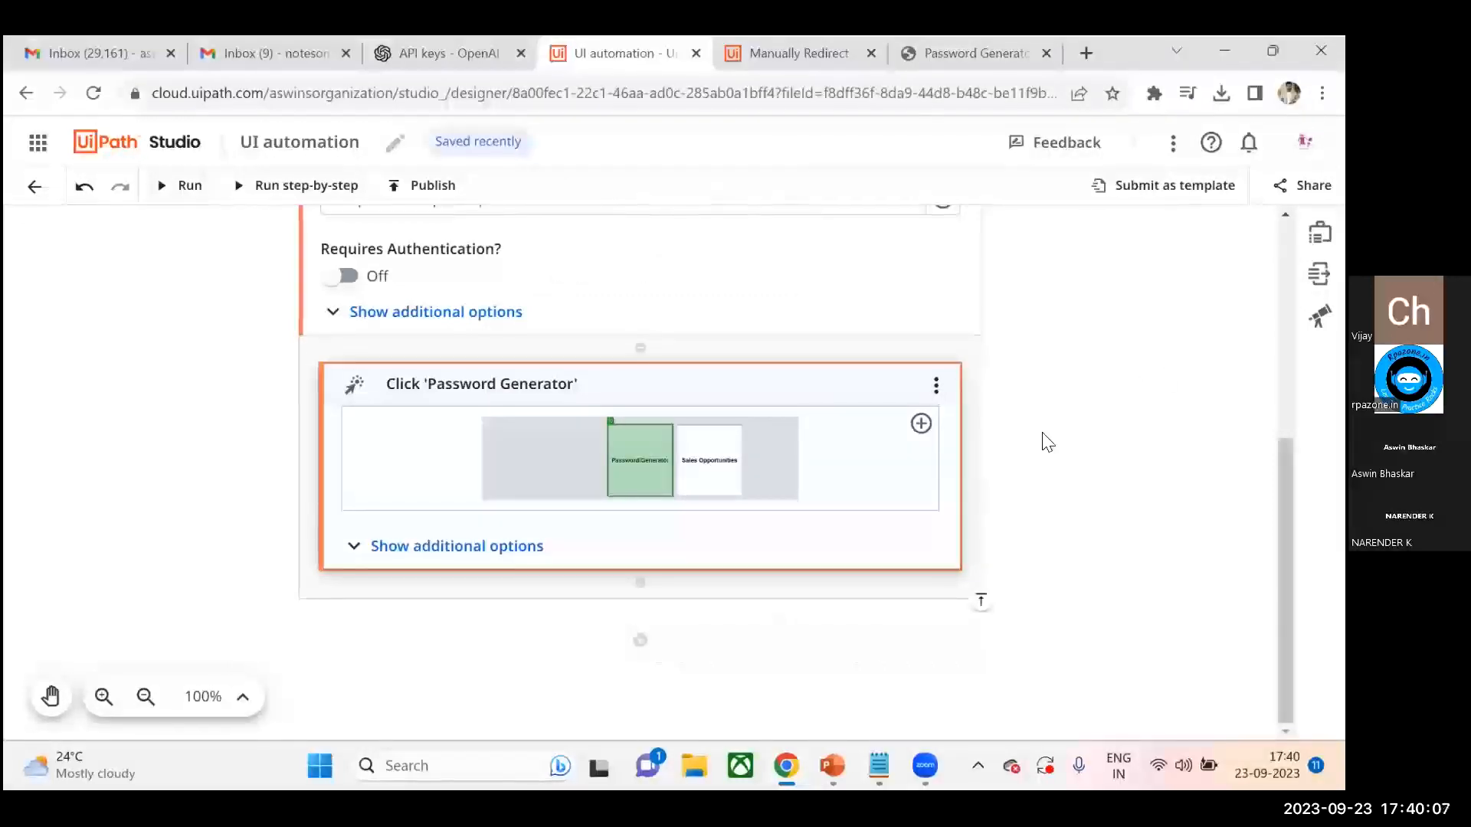
pyautogui.click(795, 46)
pyautogui.click(949, 55)
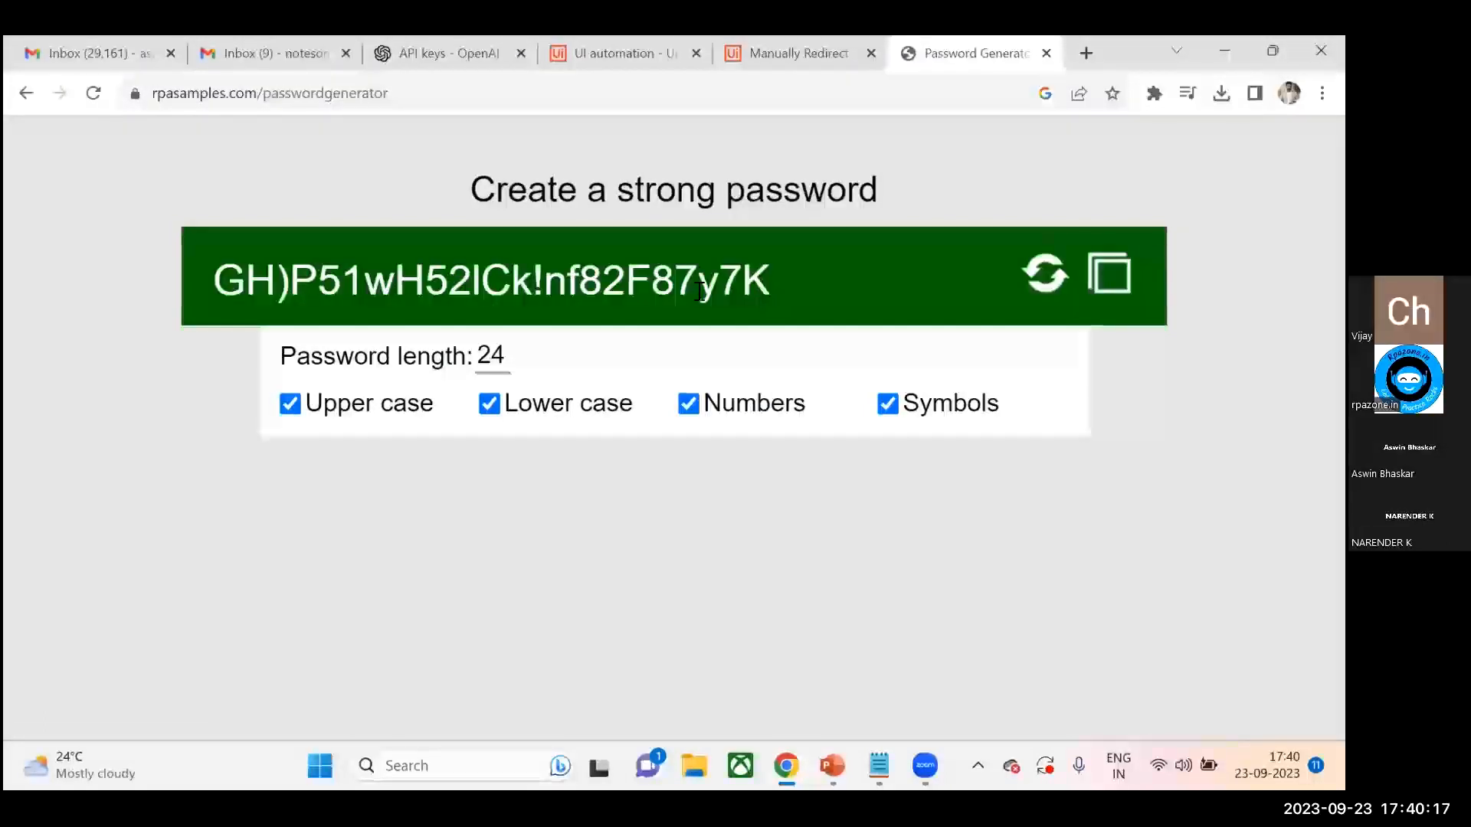
pyautogui.click(630, 48)
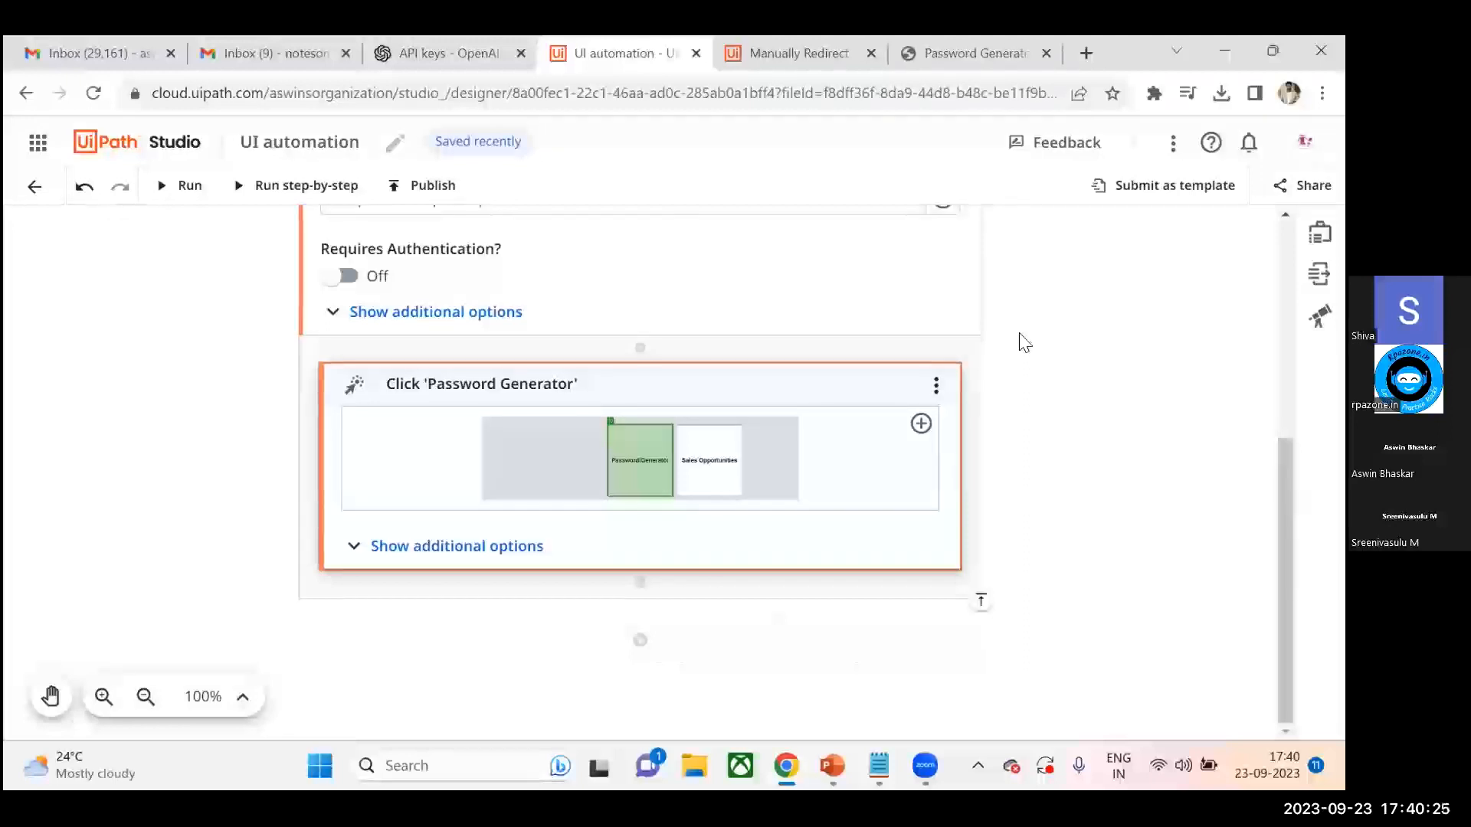
pyautogui.click(642, 647)
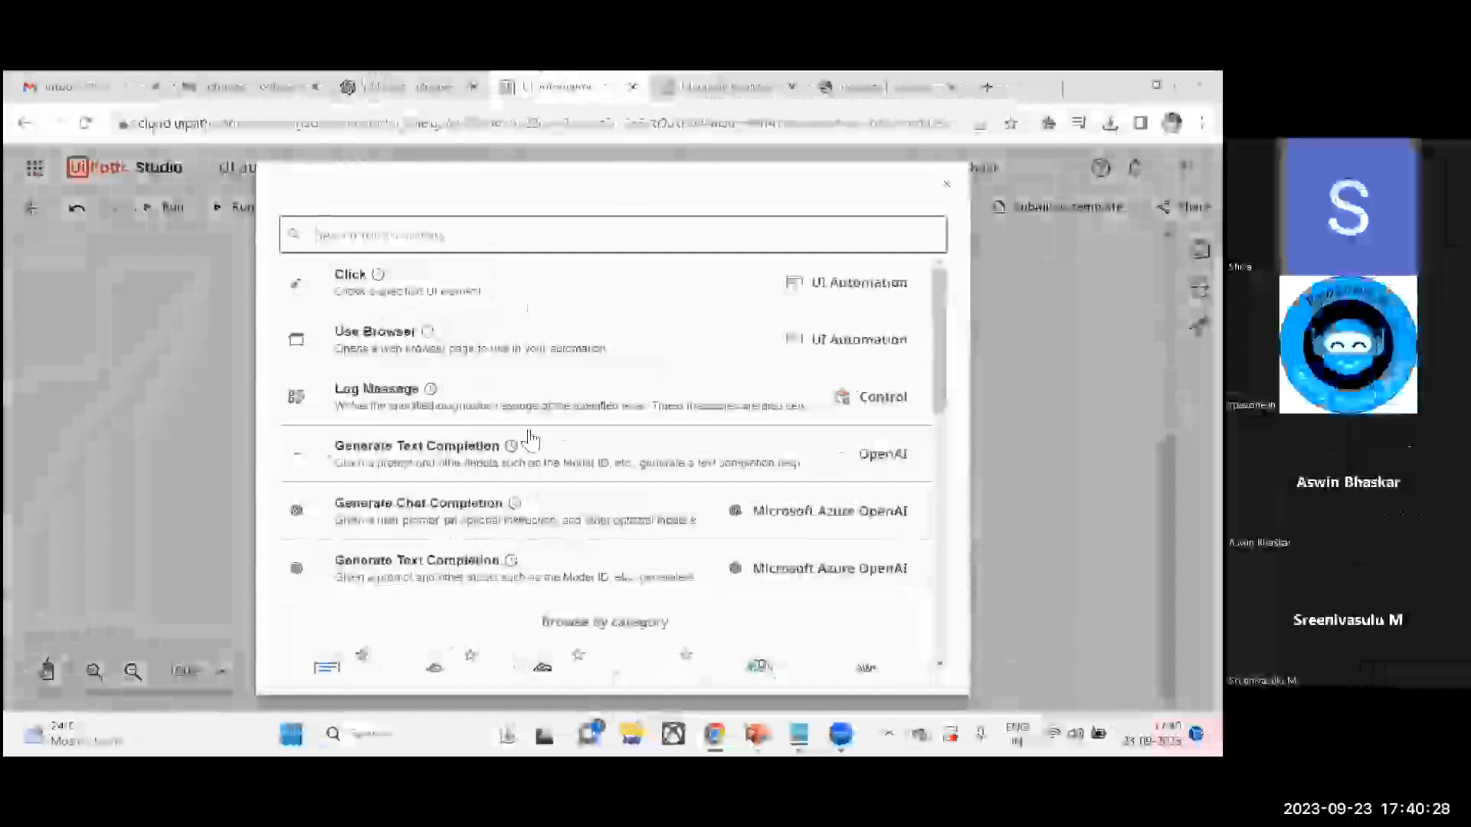
pyautogui.write('get text')
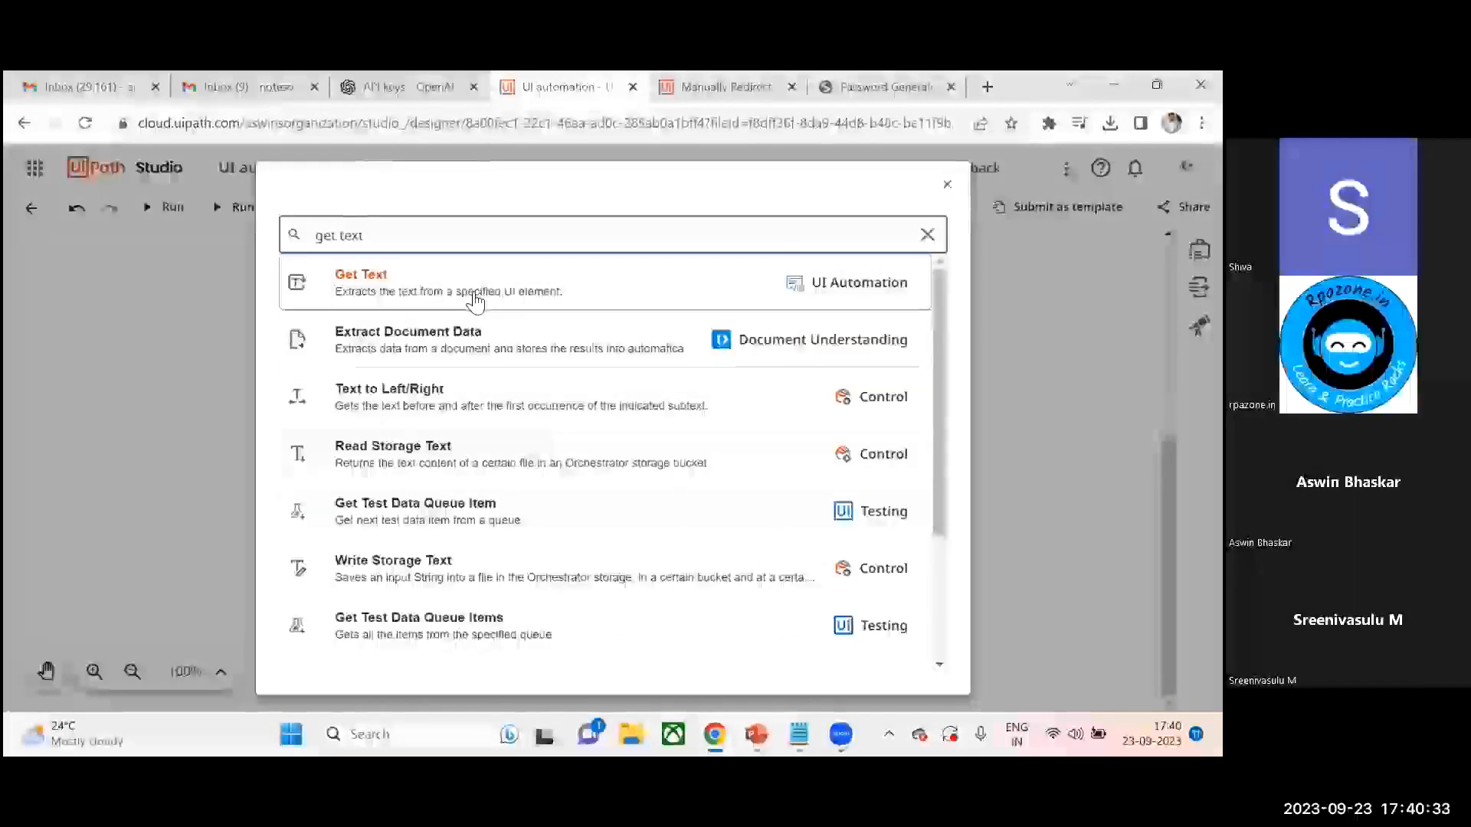
pyautogui.click(472, 297)
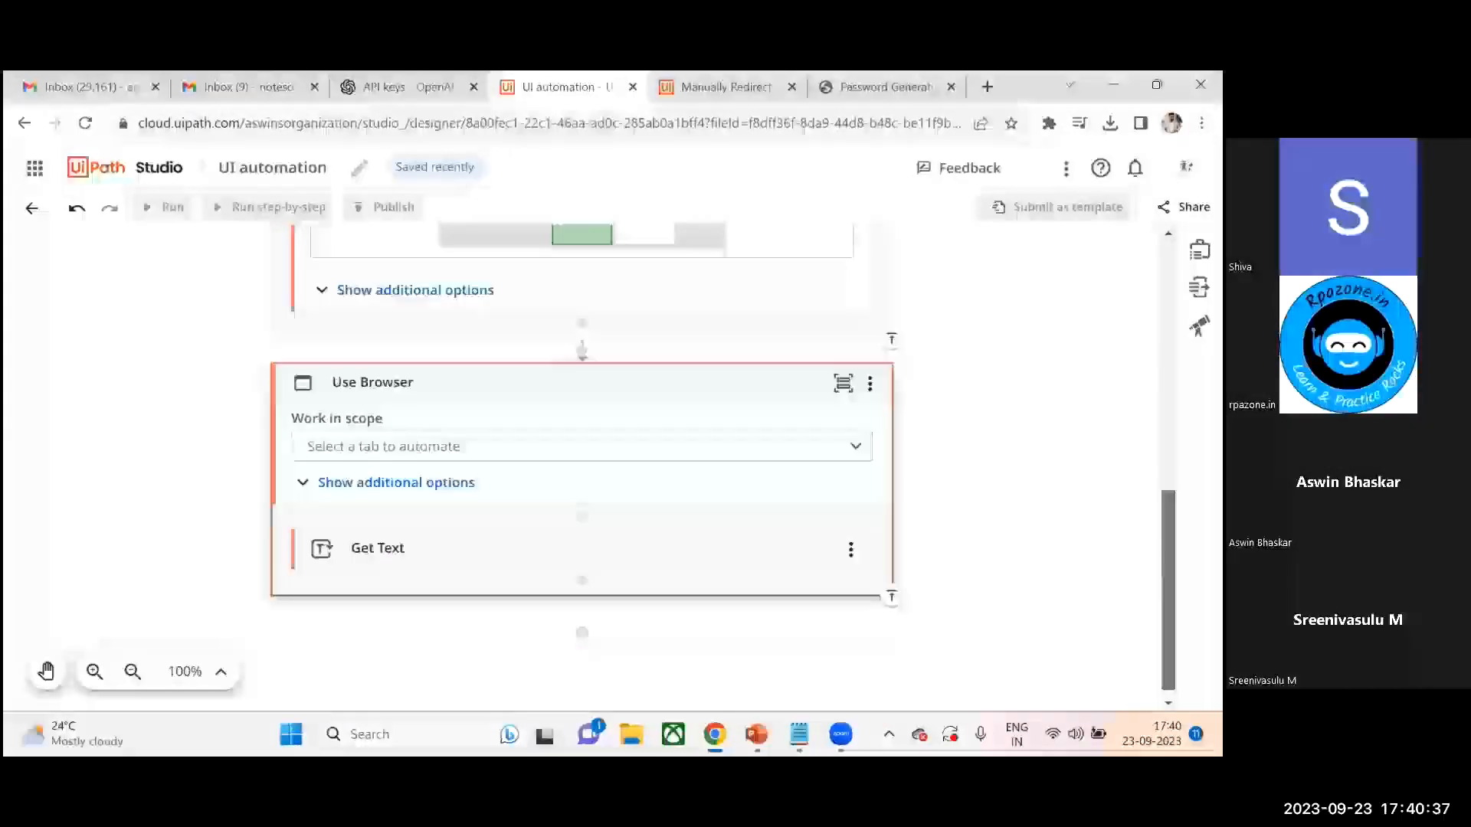
pyautogui.scroll(2, 495, 466)
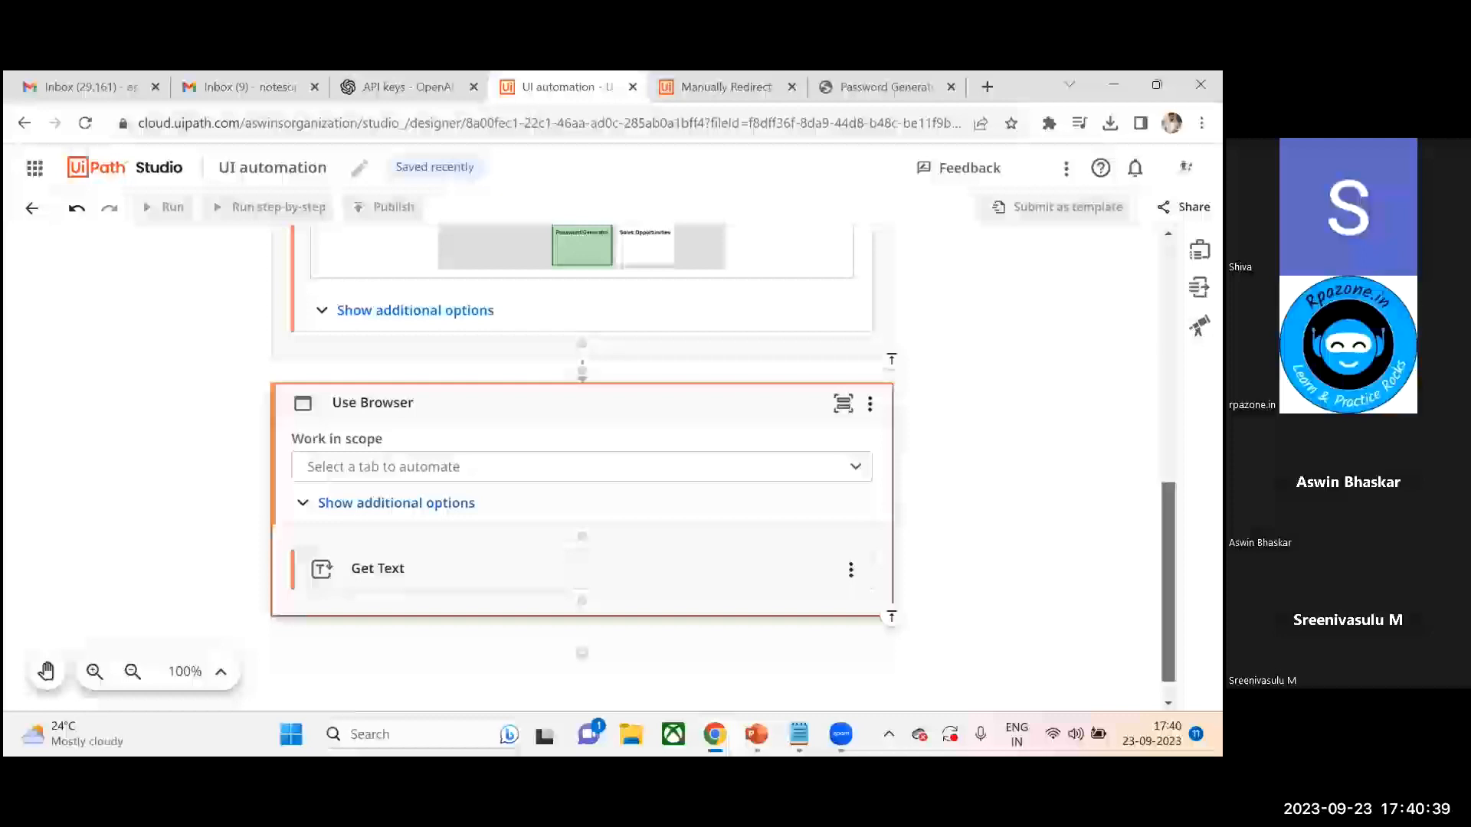
pyautogui.click(544, 504)
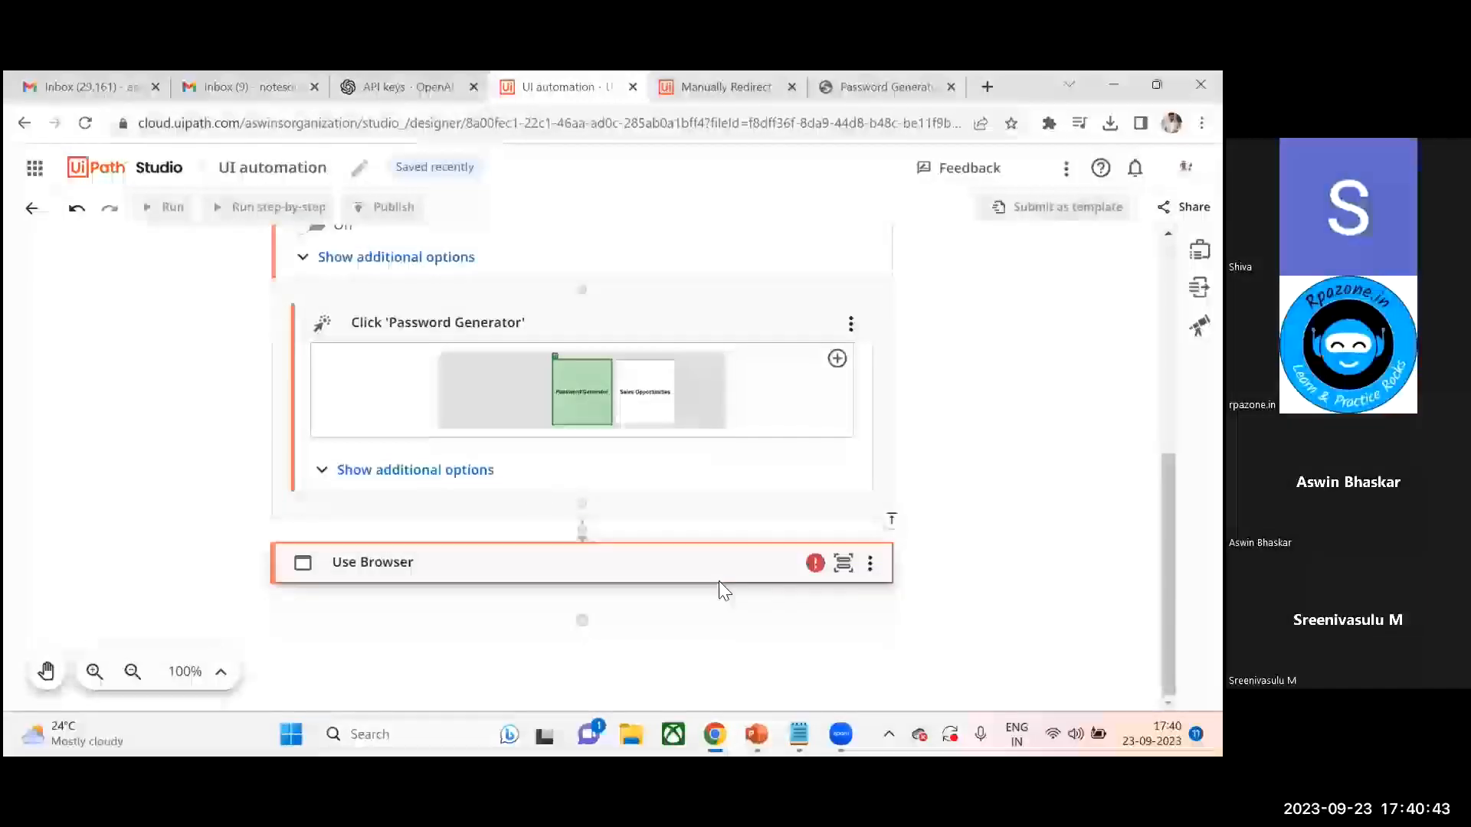
pyautogui.click(877, 578)
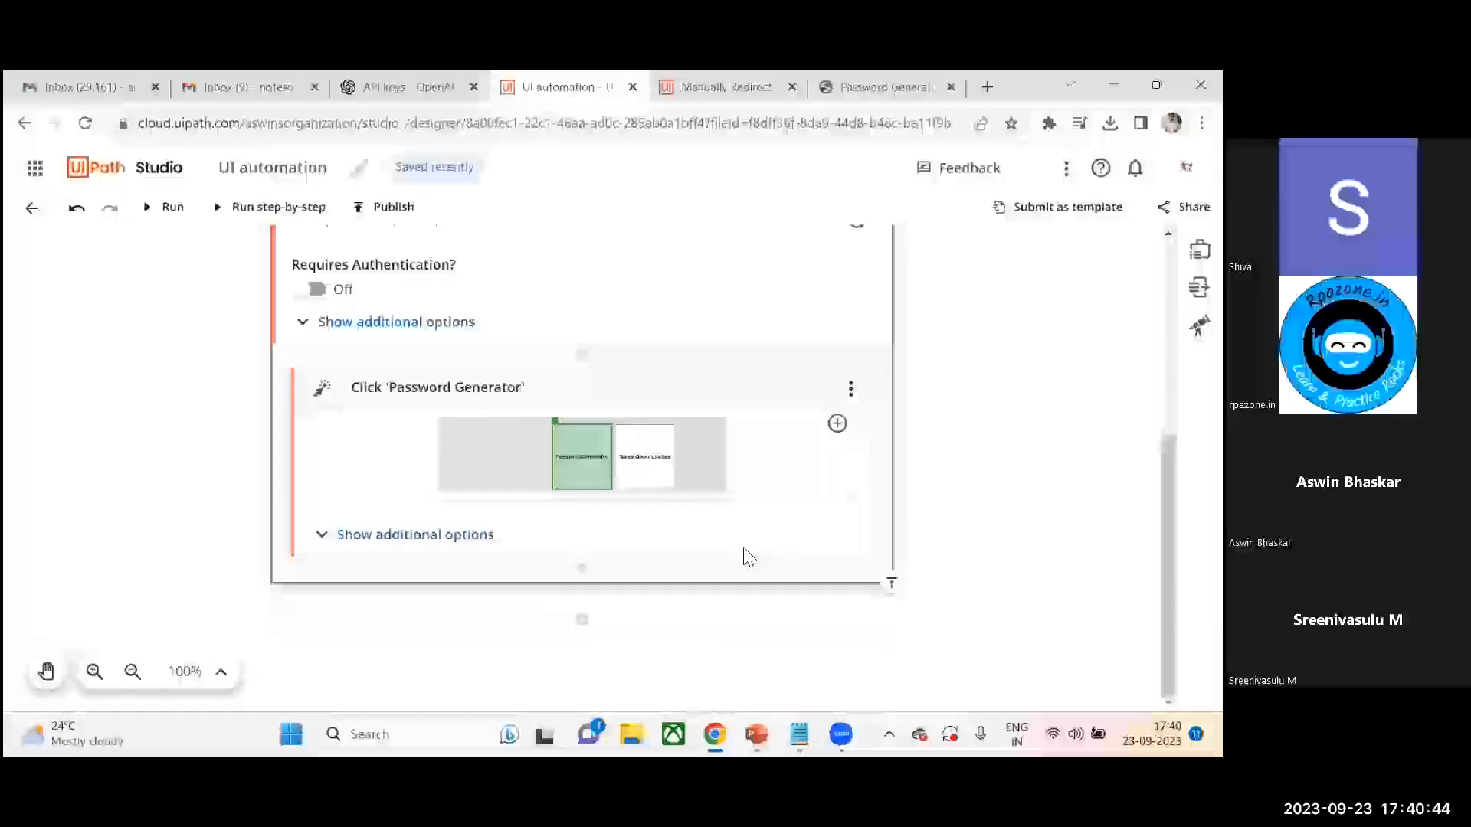
# - Add a Get Text activity after the Click and indicate the generated password text as its target, confirming the selection
pyautogui.click(582, 569)
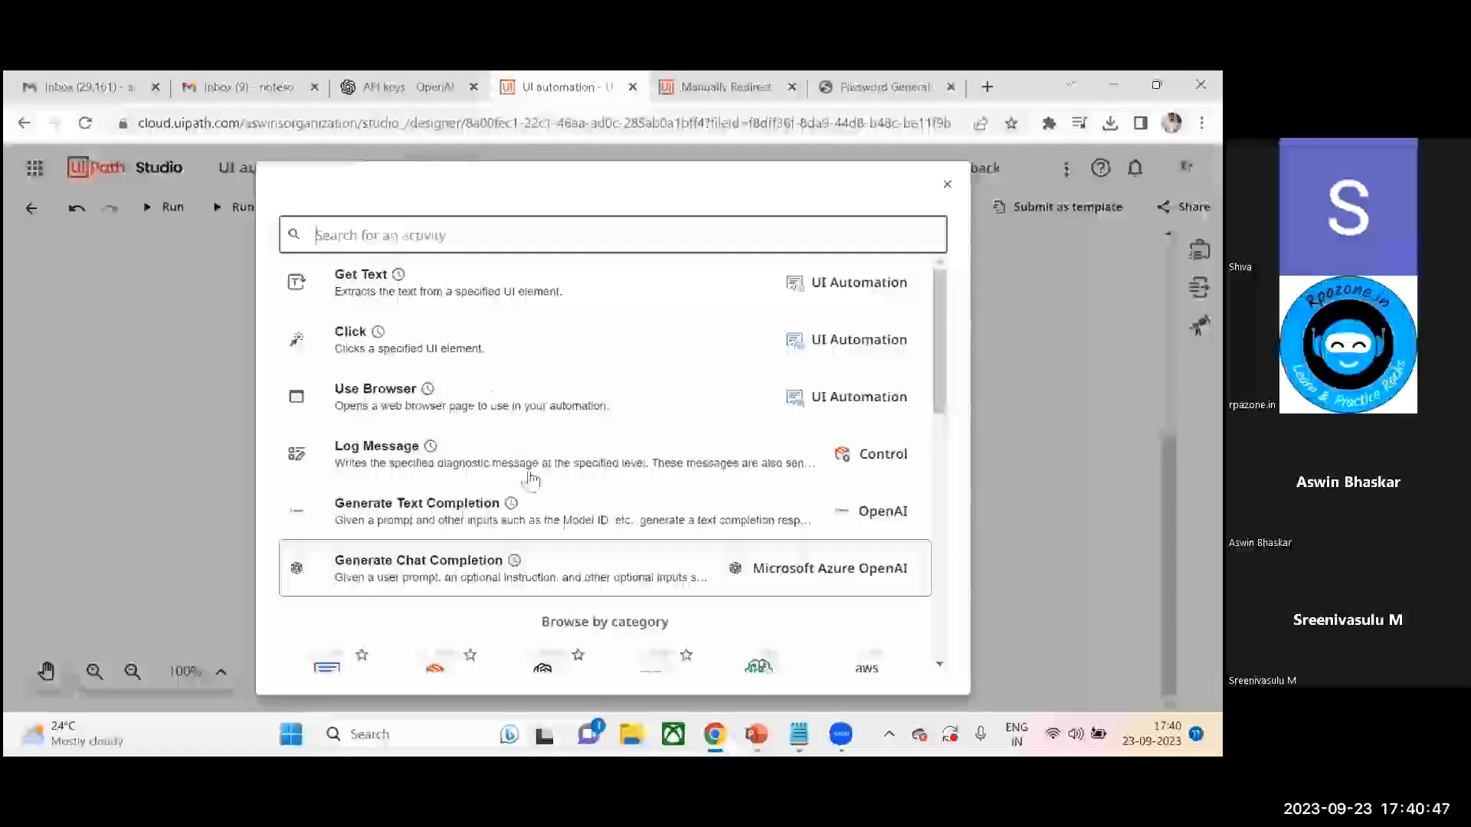
pyautogui.click(418, 278)
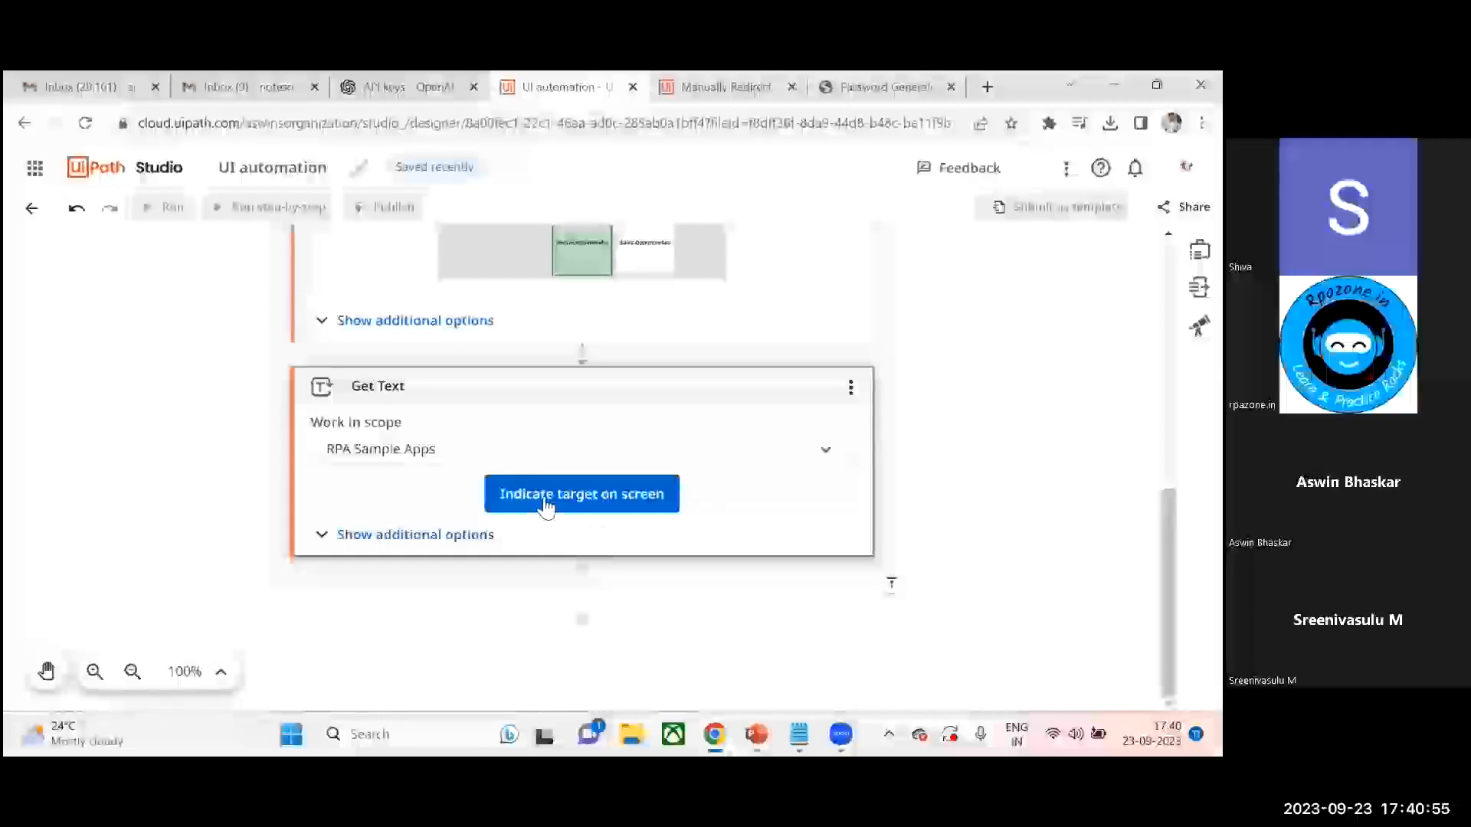
pyautogui.click(579, 497)
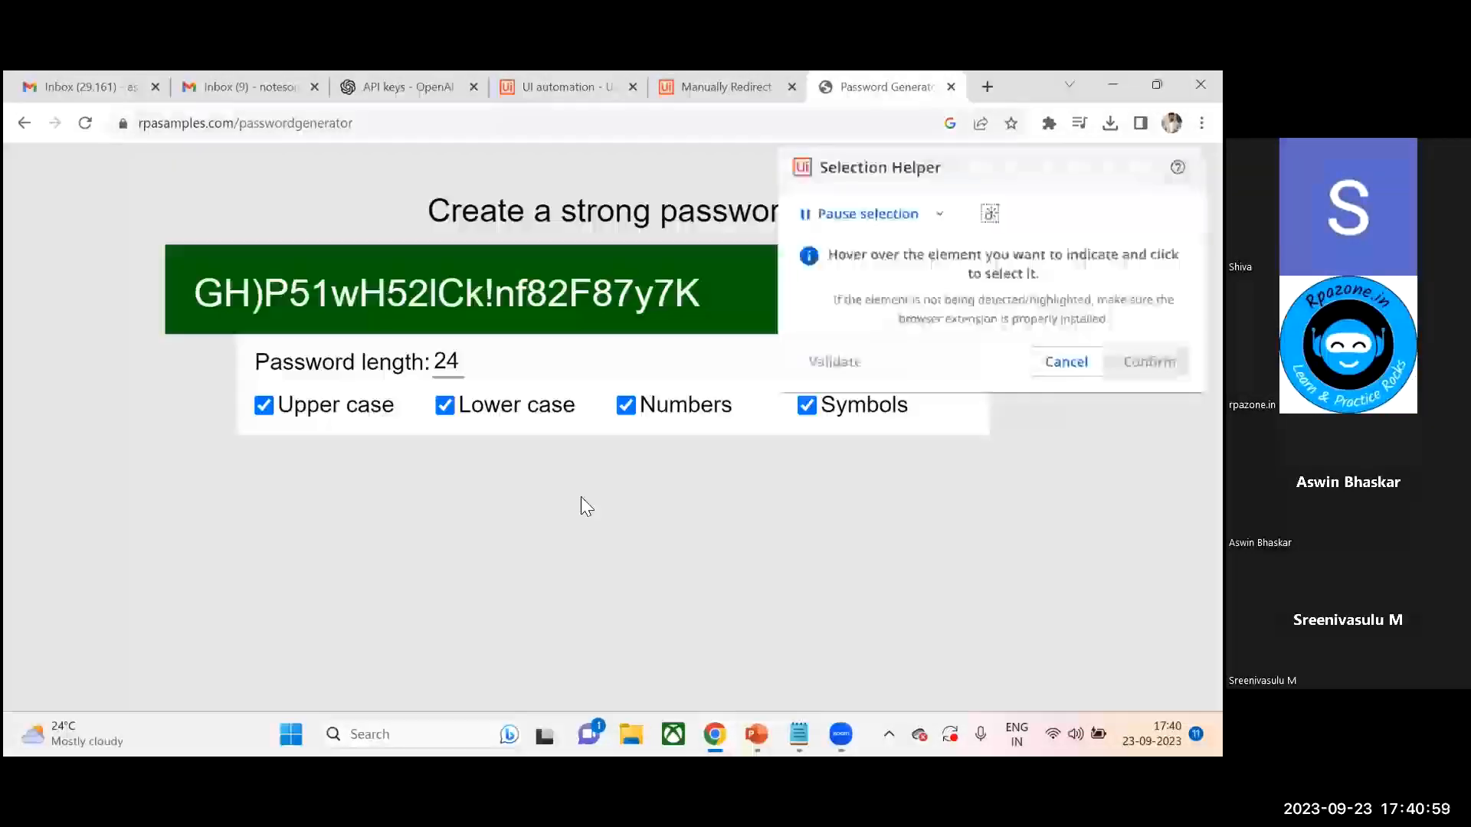
pyautogui.click(716, 306)
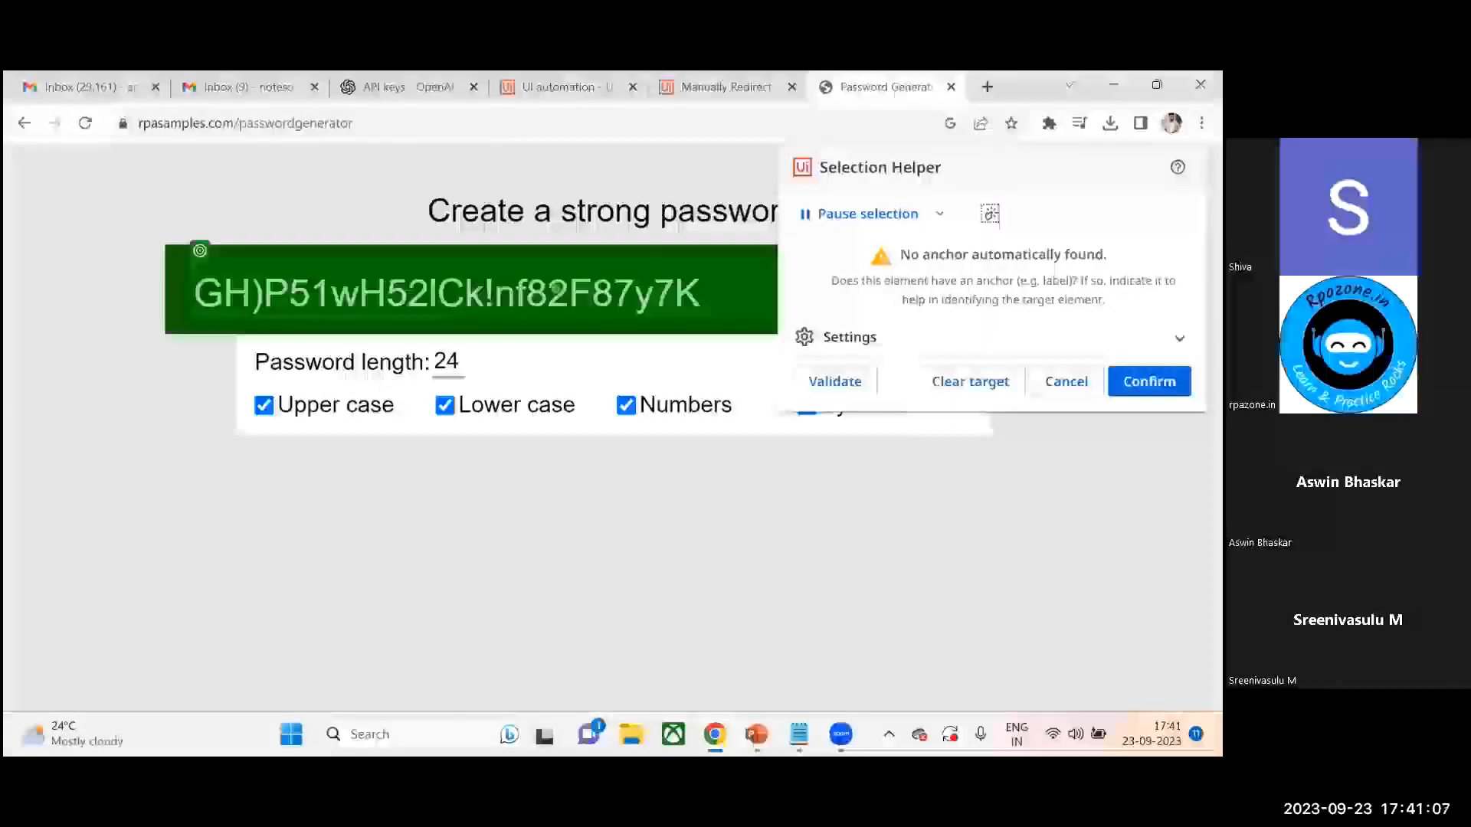
pyautogui.click(1149, 381)
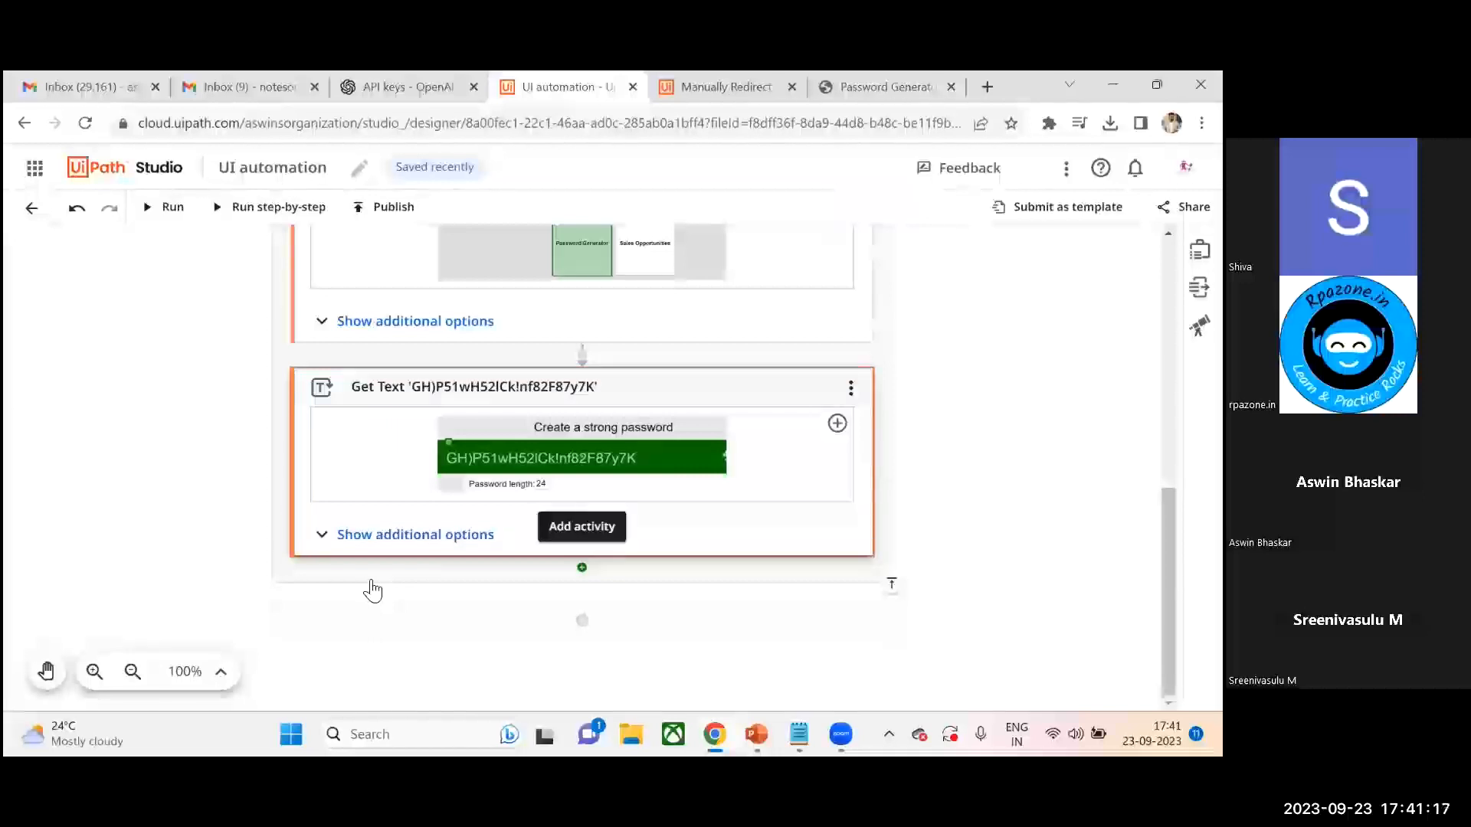
# - Save the Get Text activity's Text value output as a new Text variable named strPassword
pyautogui.click(321, 546)
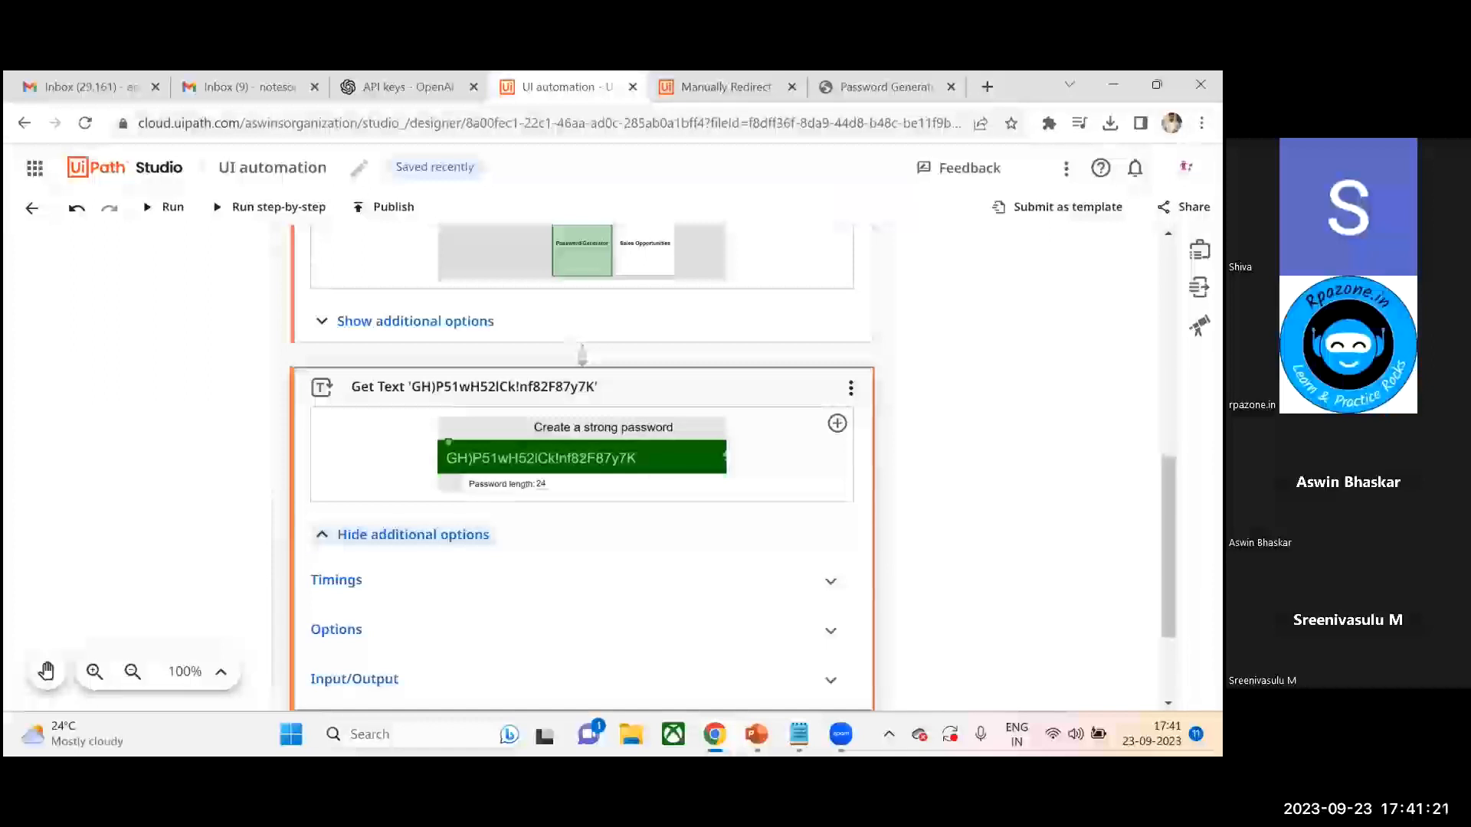
pyautogui.scroll(-2, 839, 550)
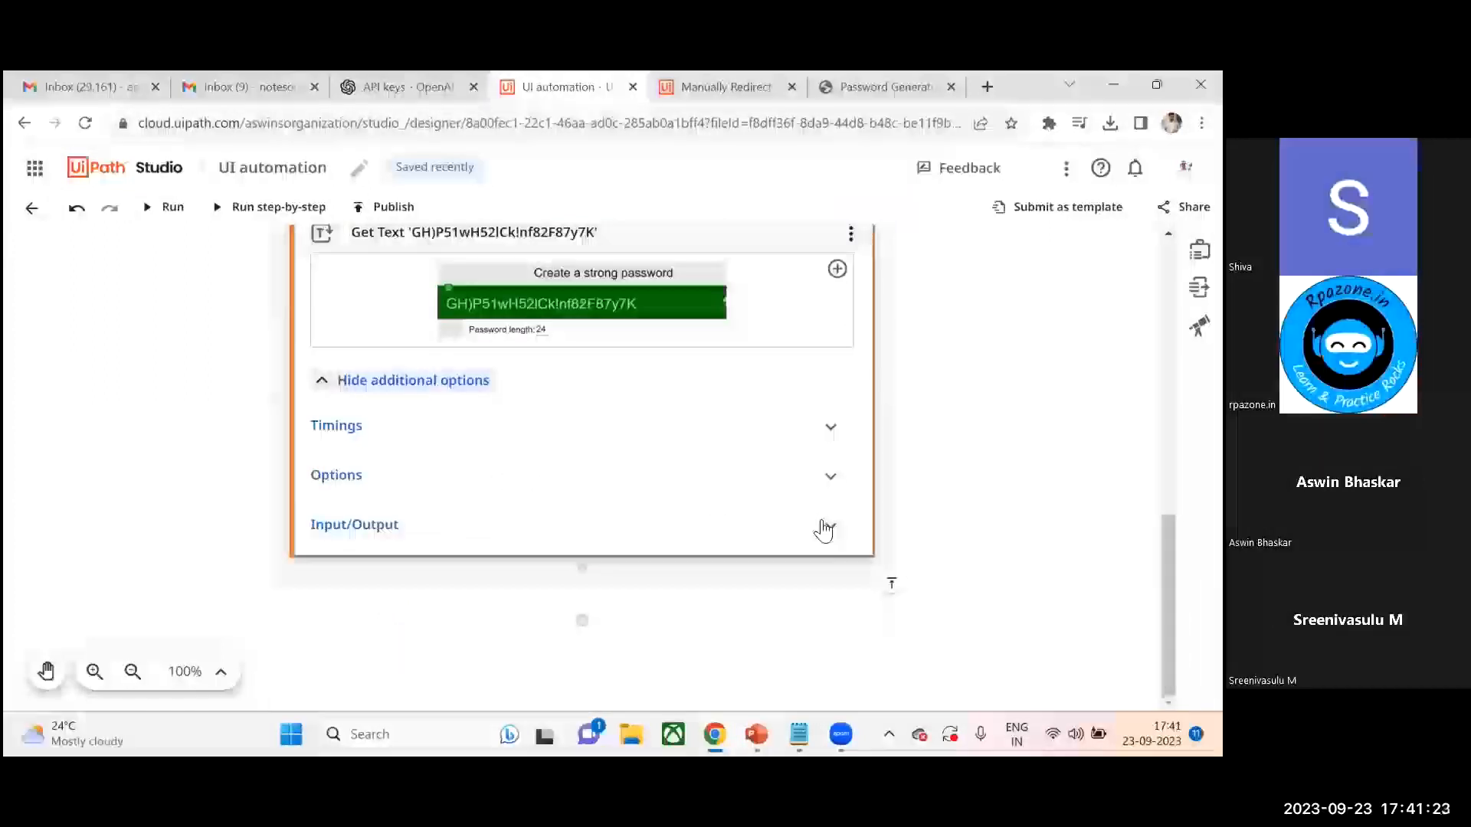
pyautogui.click(827, 525)
pyautogui.scroll(-2, 582, 459)
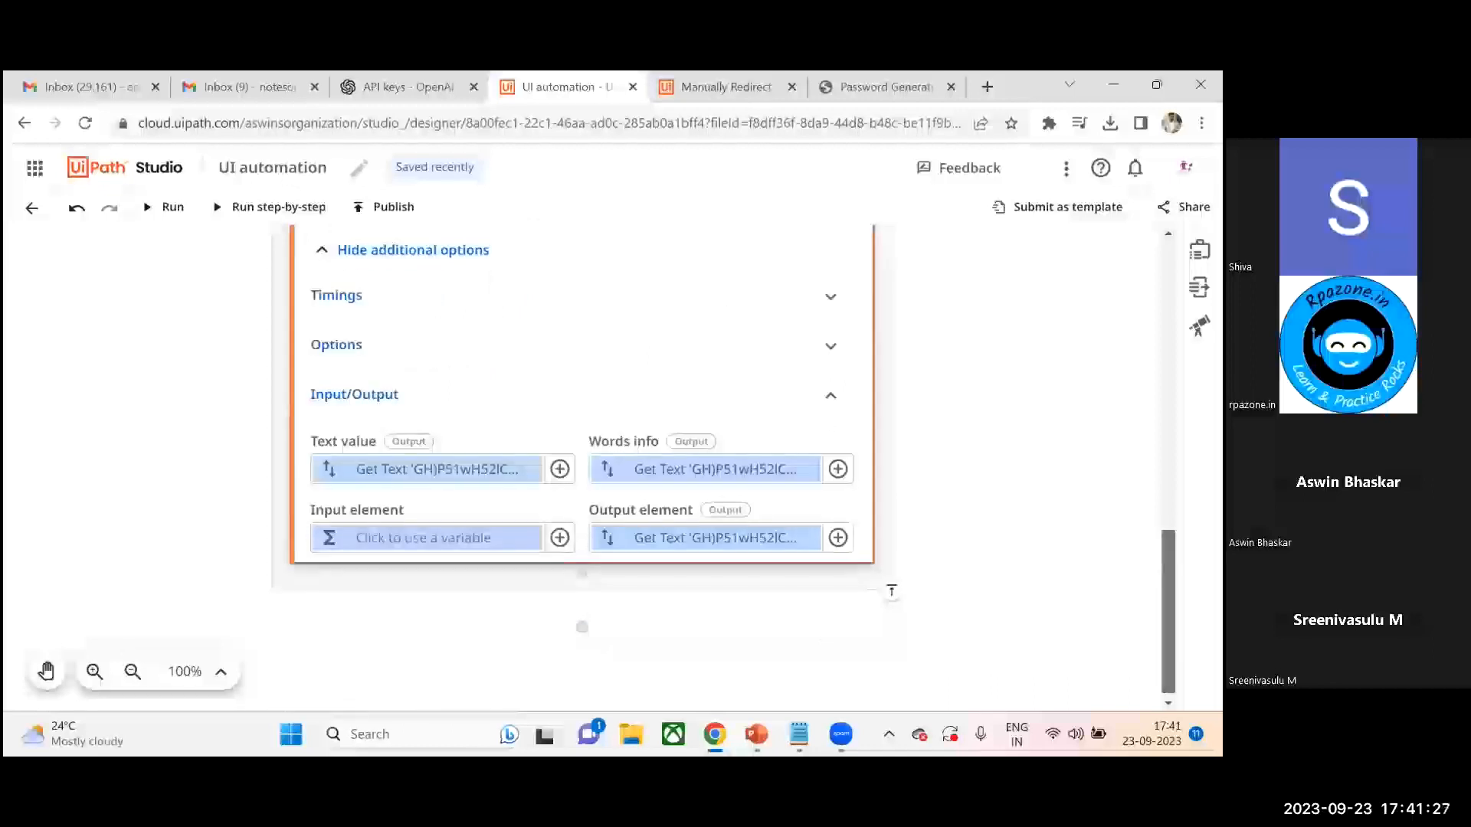
pyautogui.scroll(-1, 417, 444)
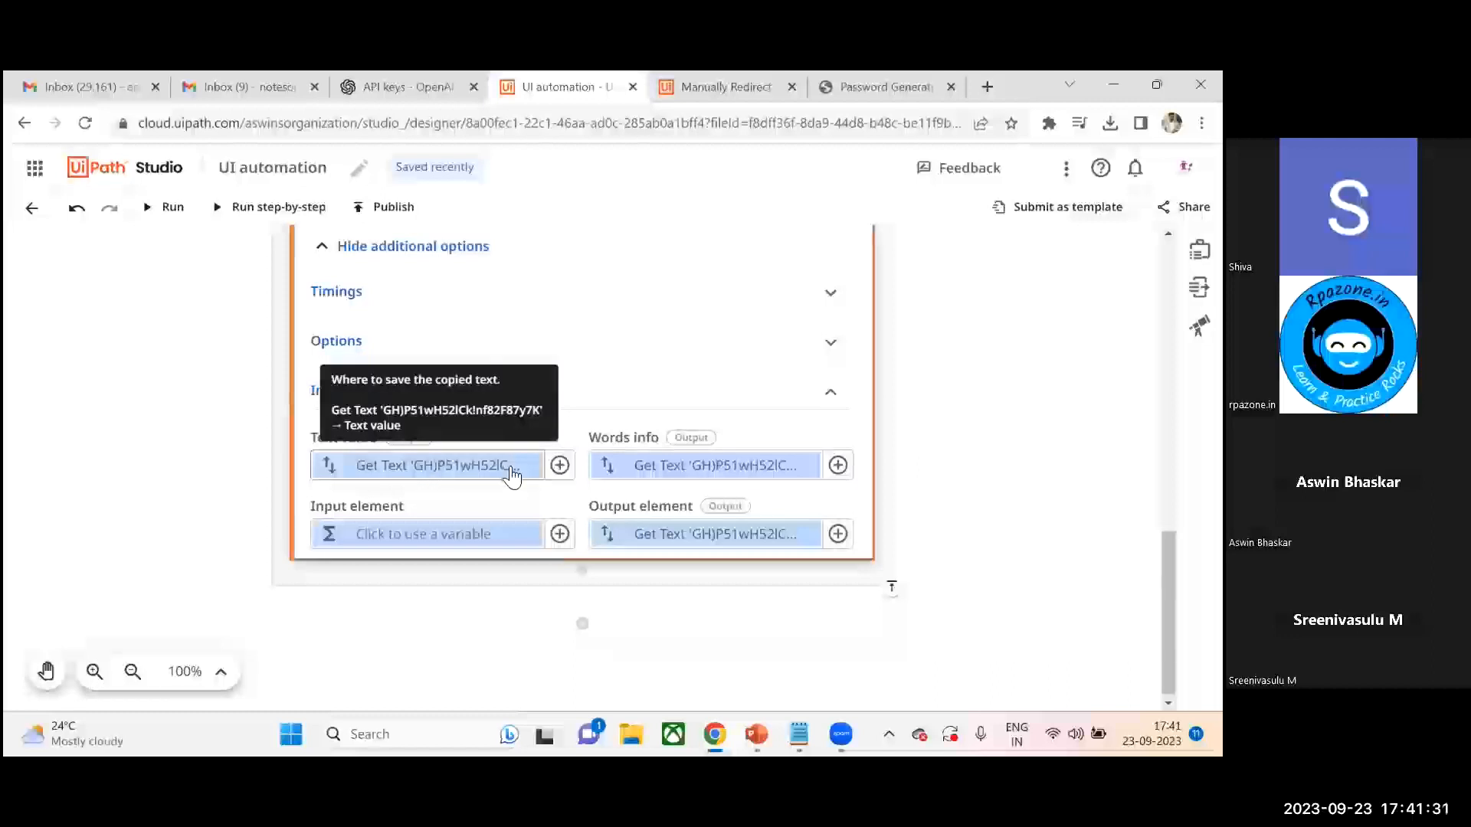
pyautogui.click(559, 466)
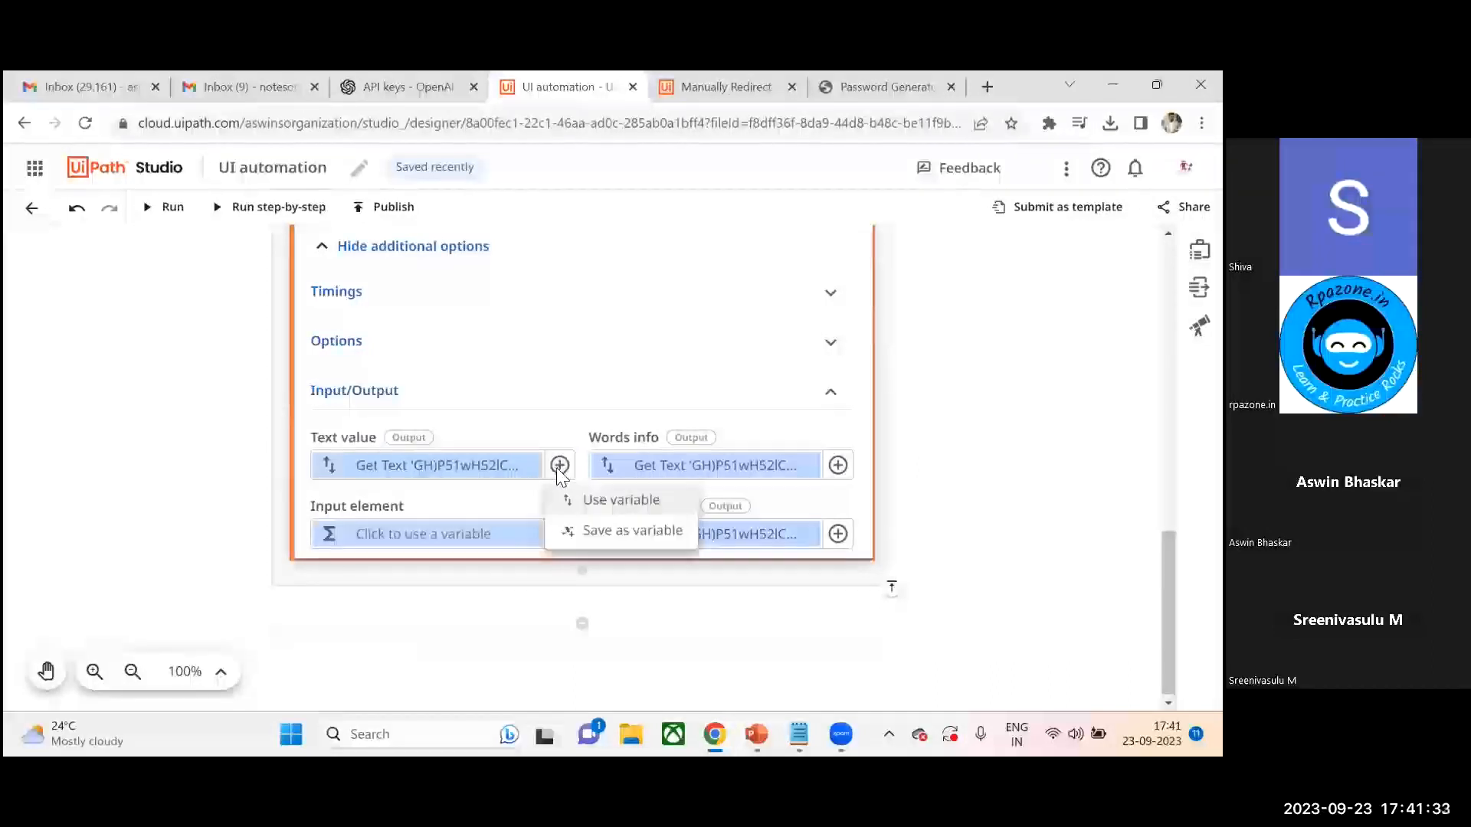
pyautogui.click(650, 534)
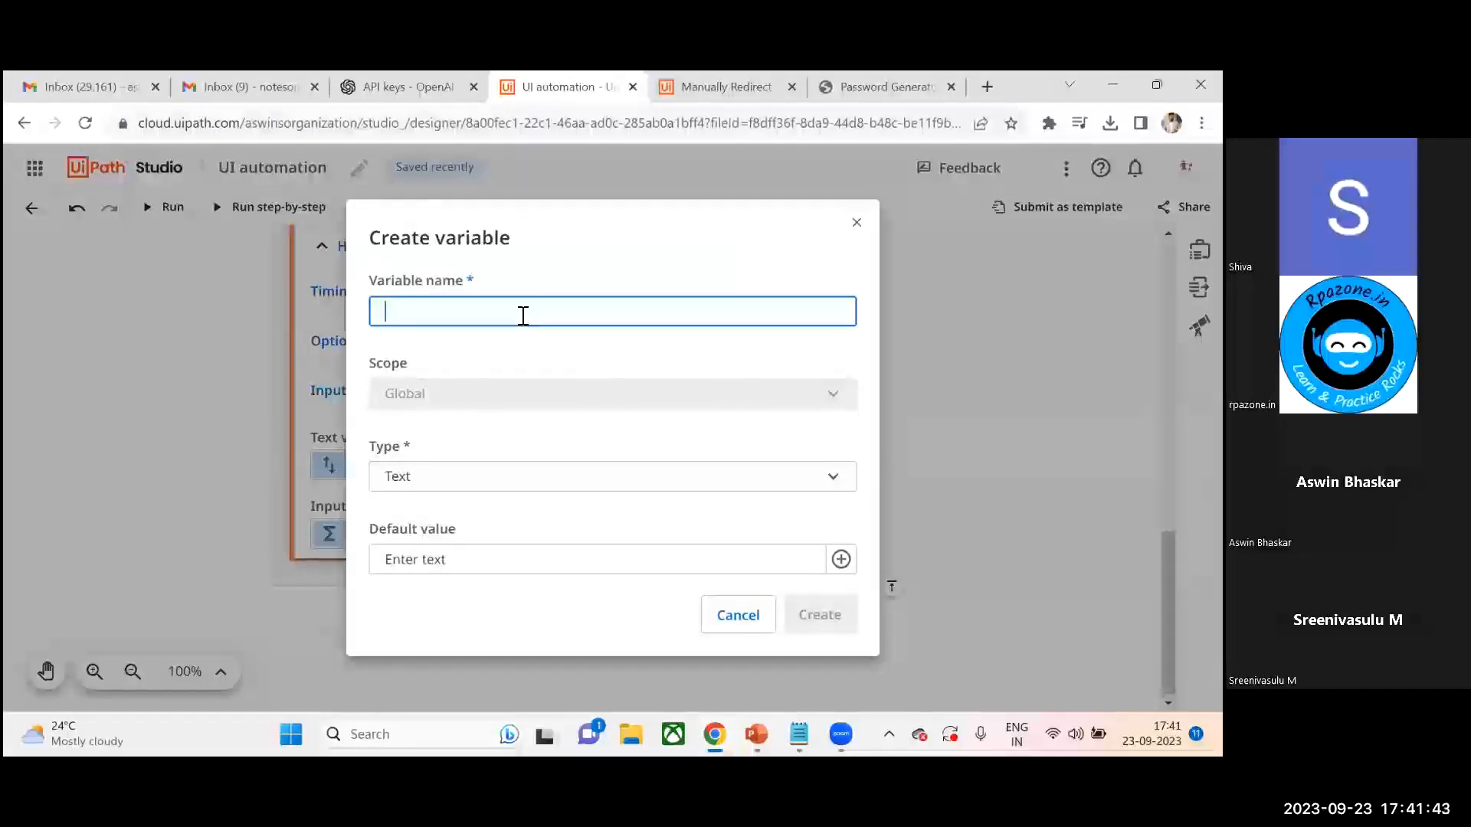
pyautogui.write('strPasswod')
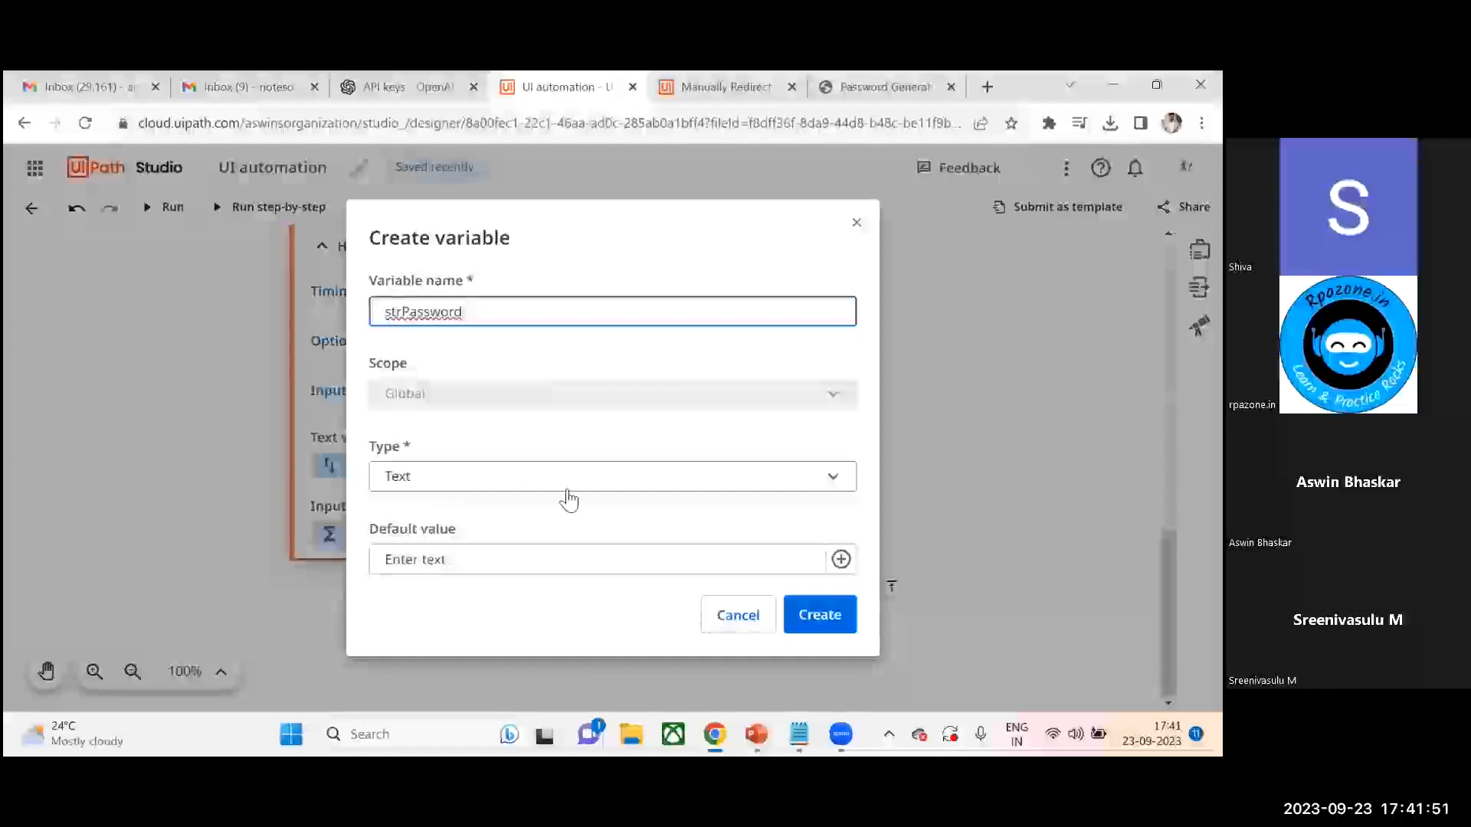
pyautogui.click(820, 615)
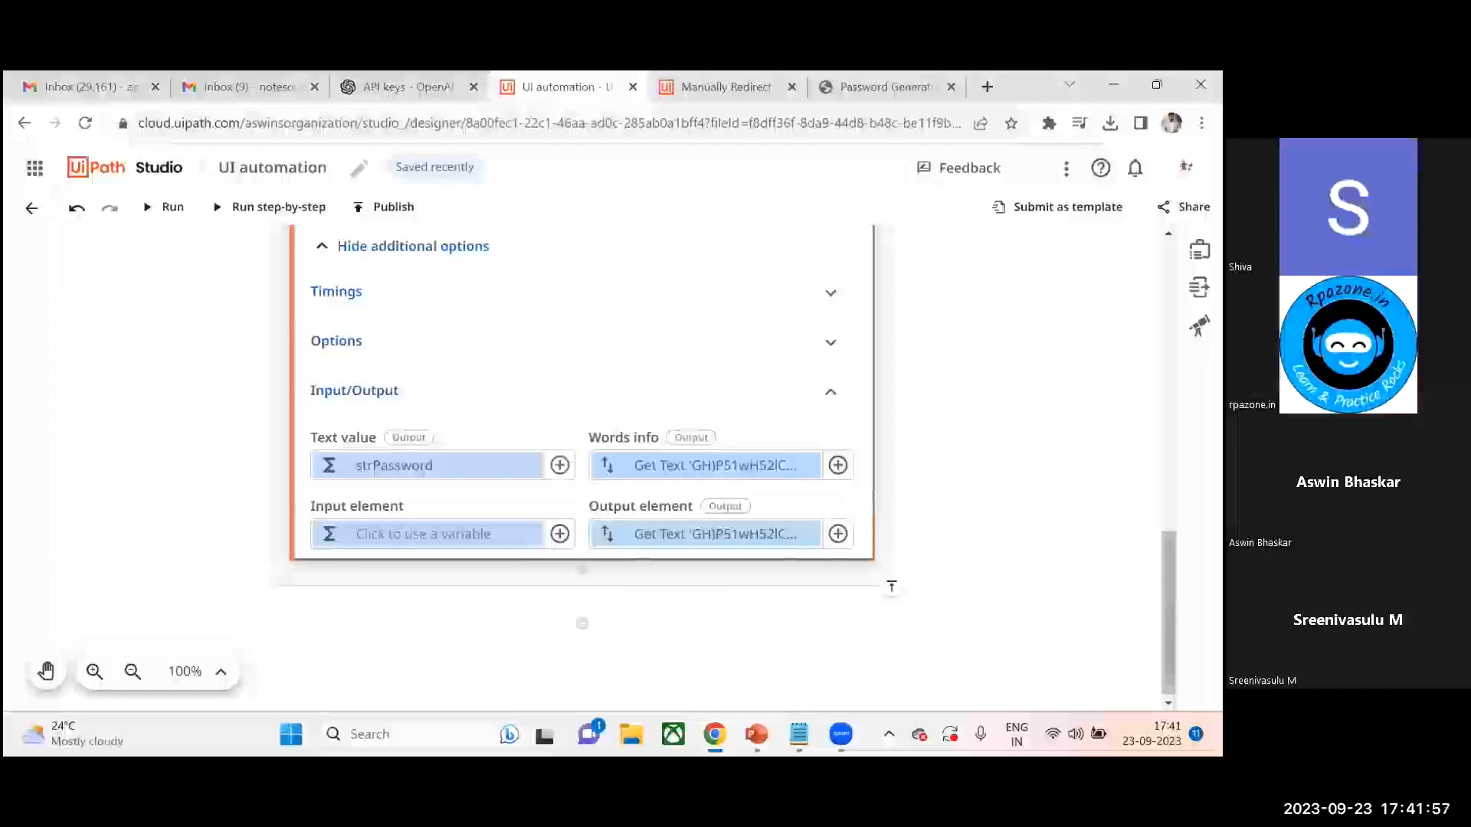
# - Add a Log Message activity after the Get Text activity
pyautogui.scroll(2, 857, 430)
pyautogui.click(322, 388)
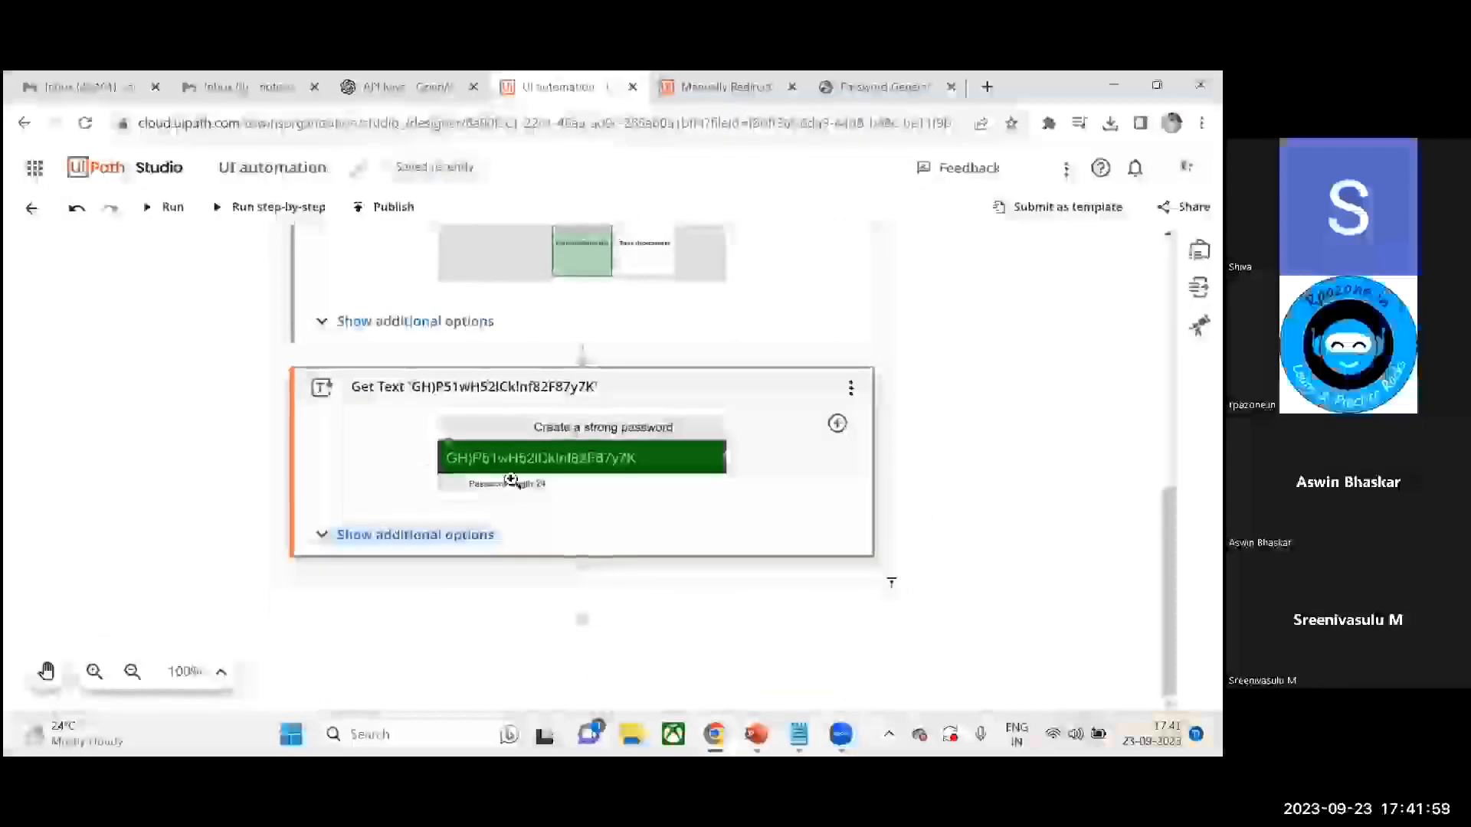
pyautogui.click(583, 580)
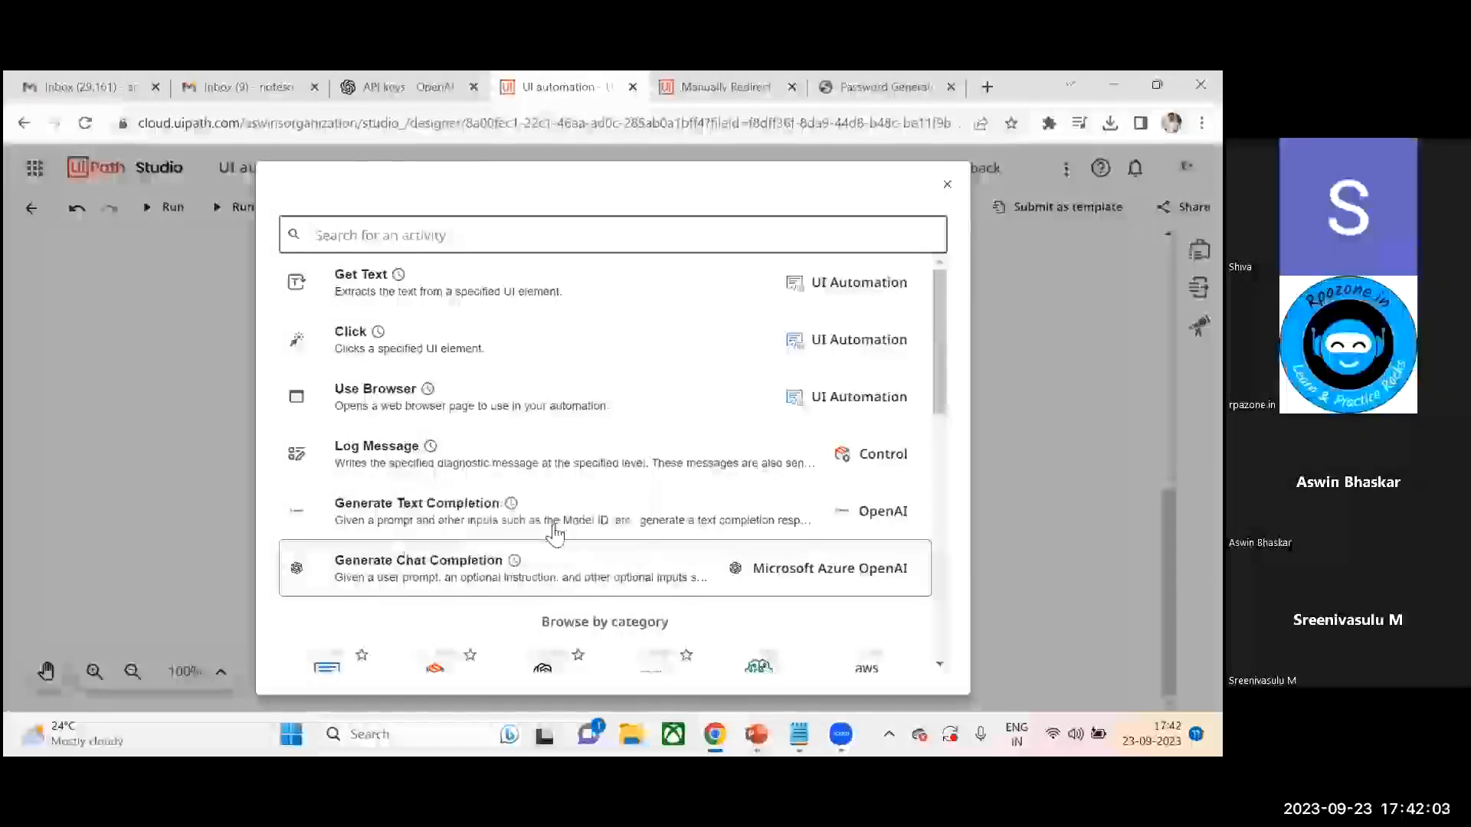
pyautogui.click(539, 454)
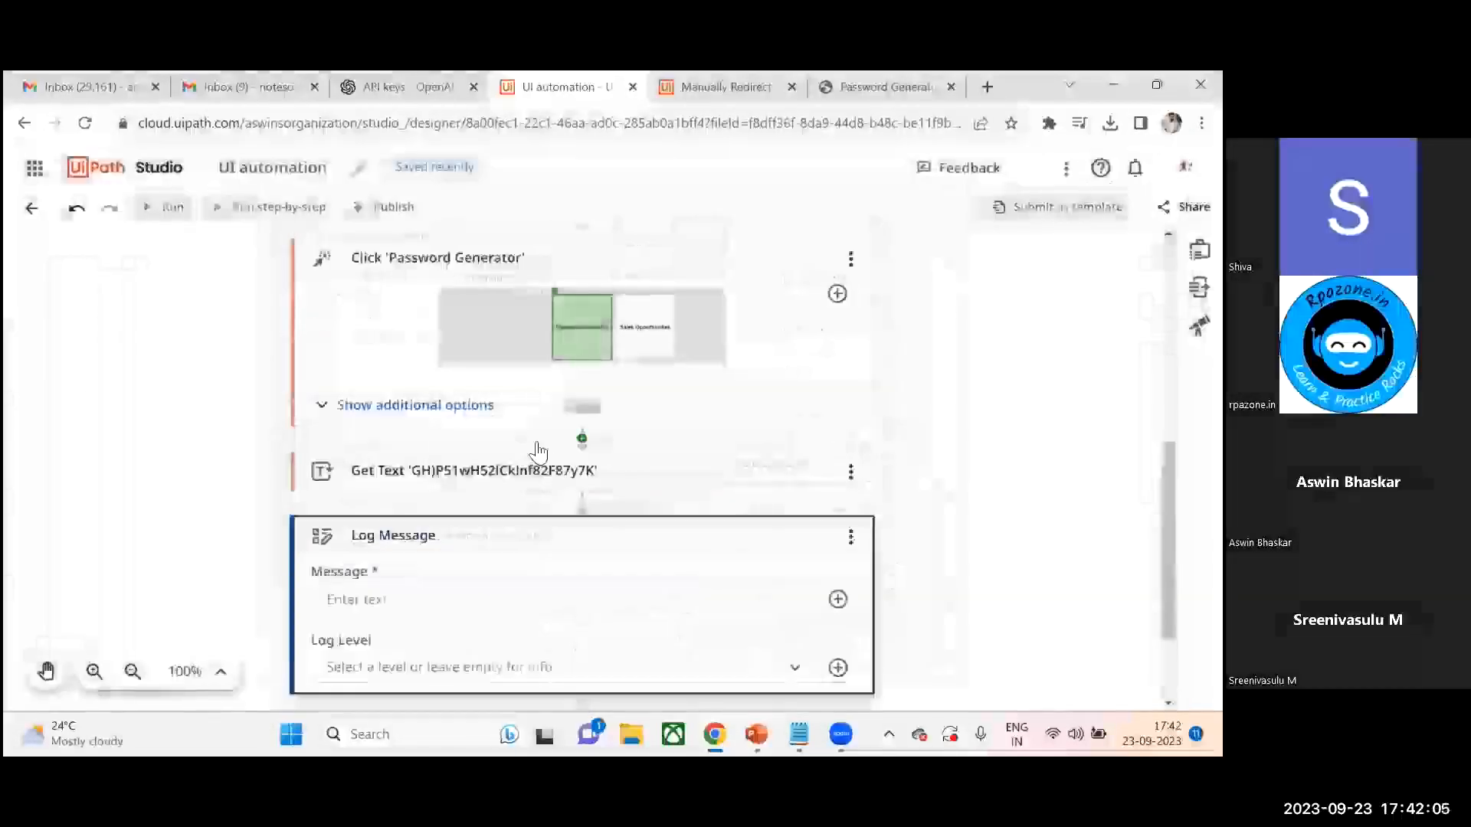
# - Set the Log Message's Log Level to the strPassword variable
pyautogui.moveTo(1168, 536); pyautogui.dragTo(1168, 591)
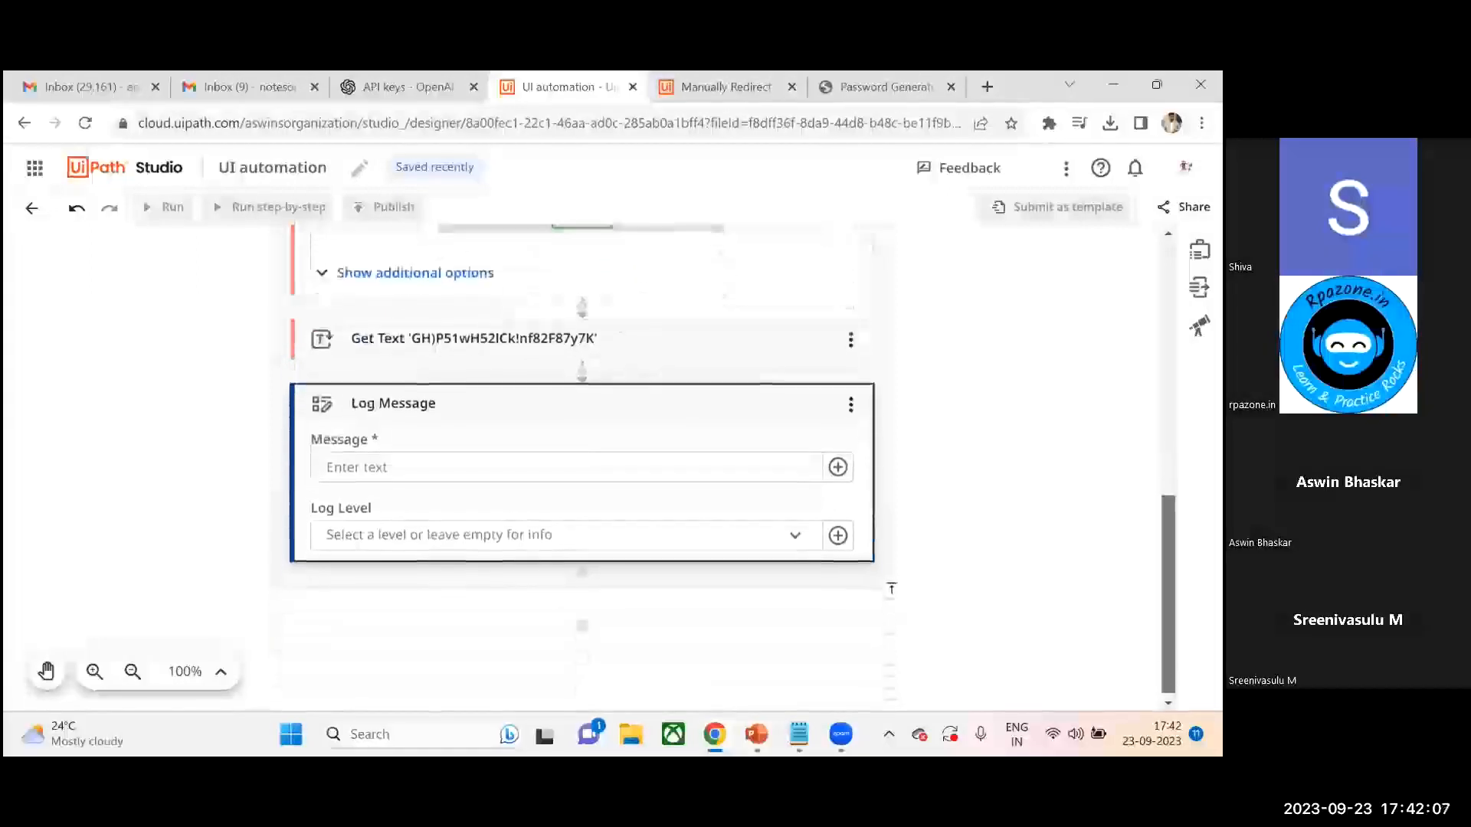
pyautogui.click(837, 468)
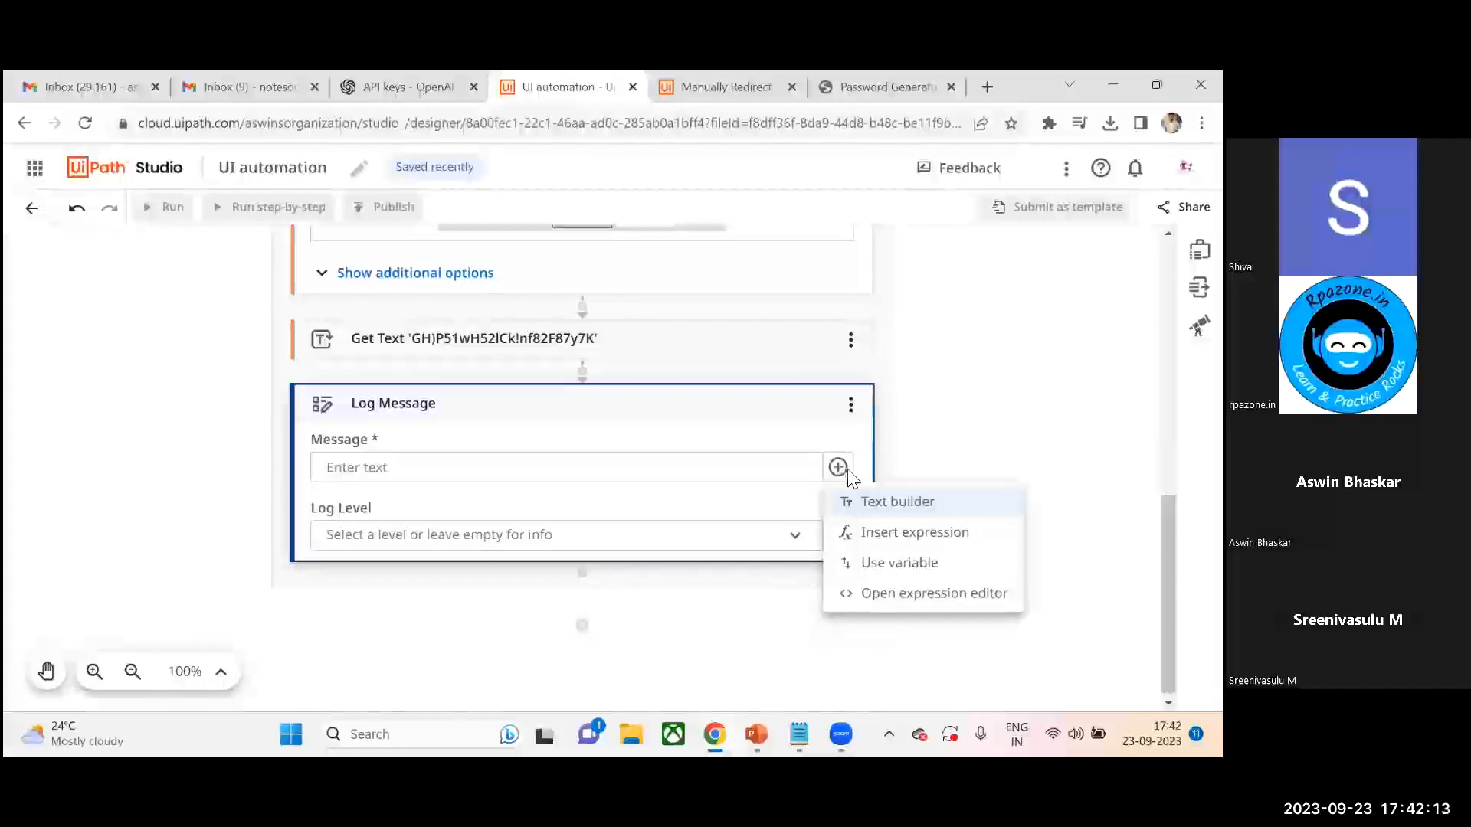
pyautogui.click(892, 565)
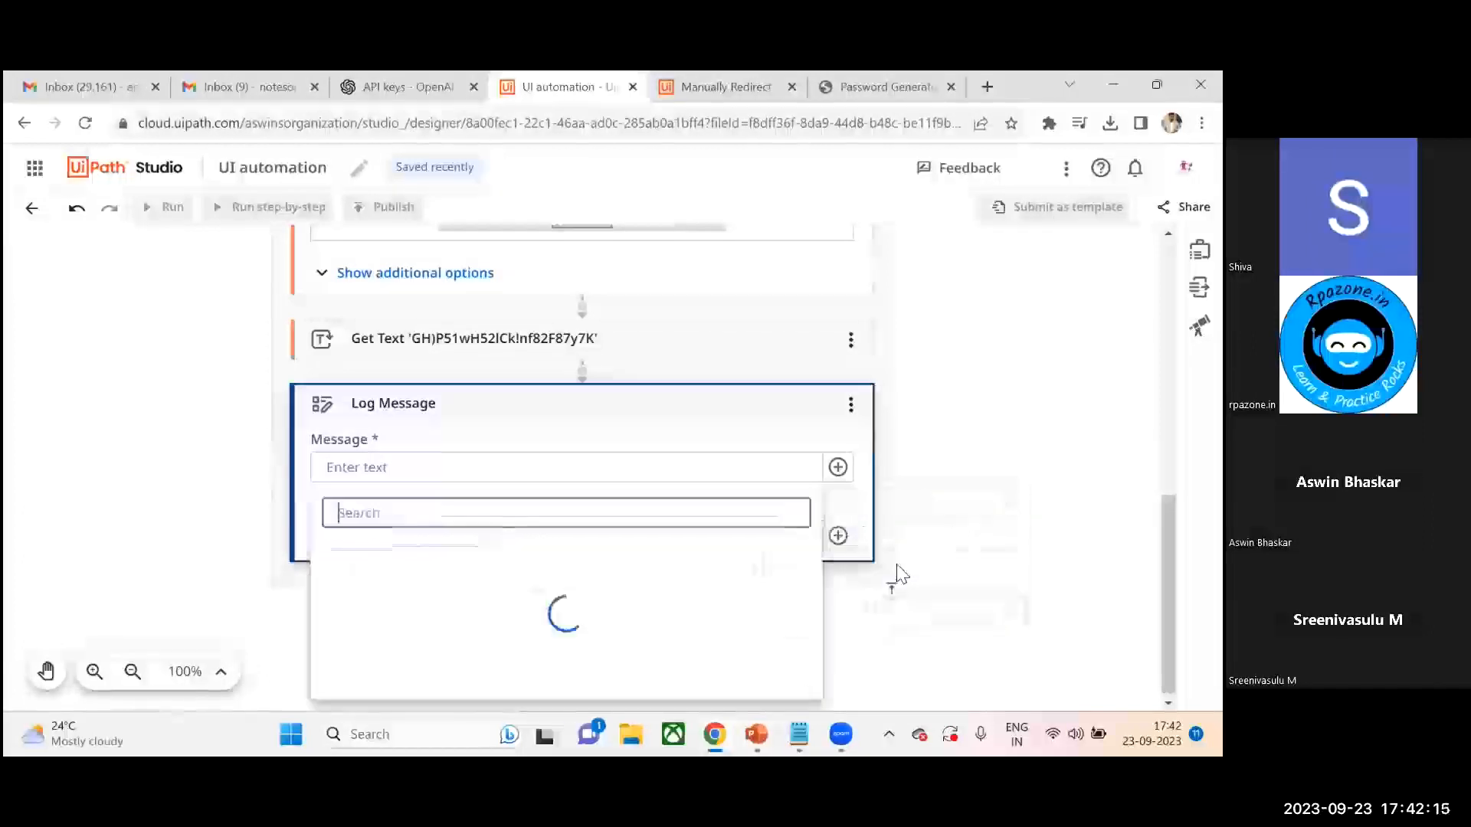
pyautogui.click(921, 528)
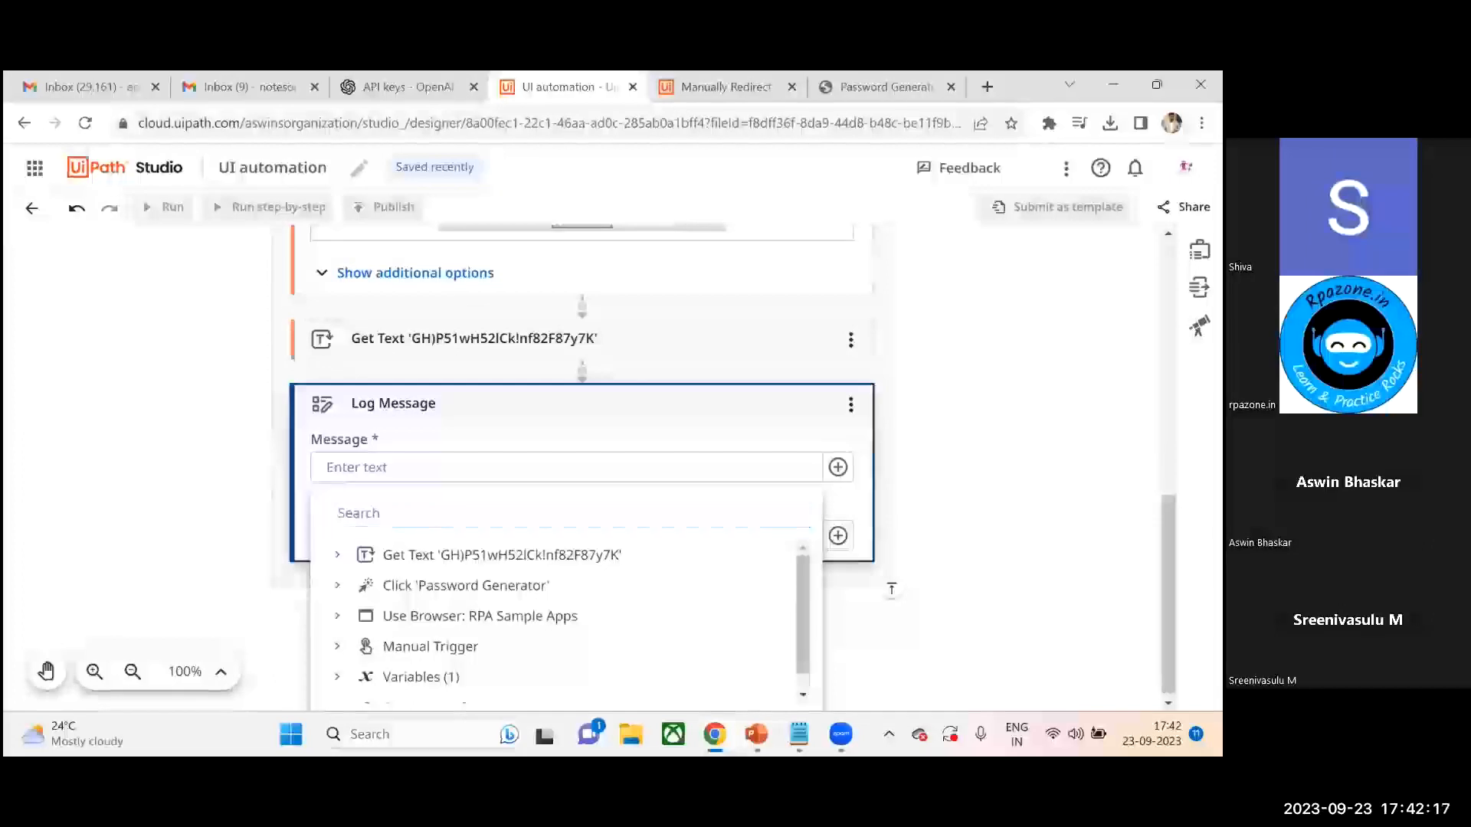
pyautogui.click(837, 535)
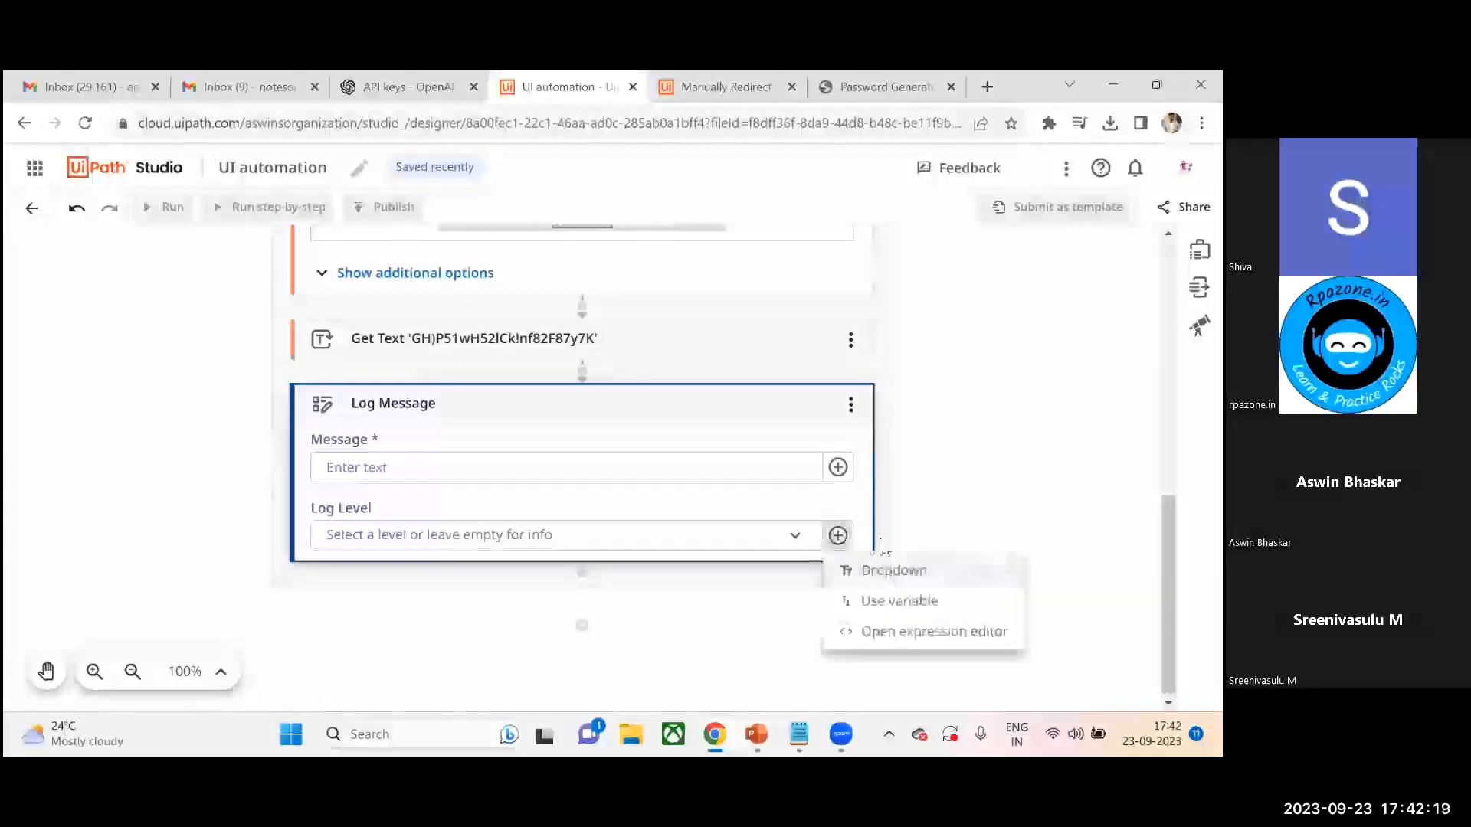
pyautogui.click(902, 602)
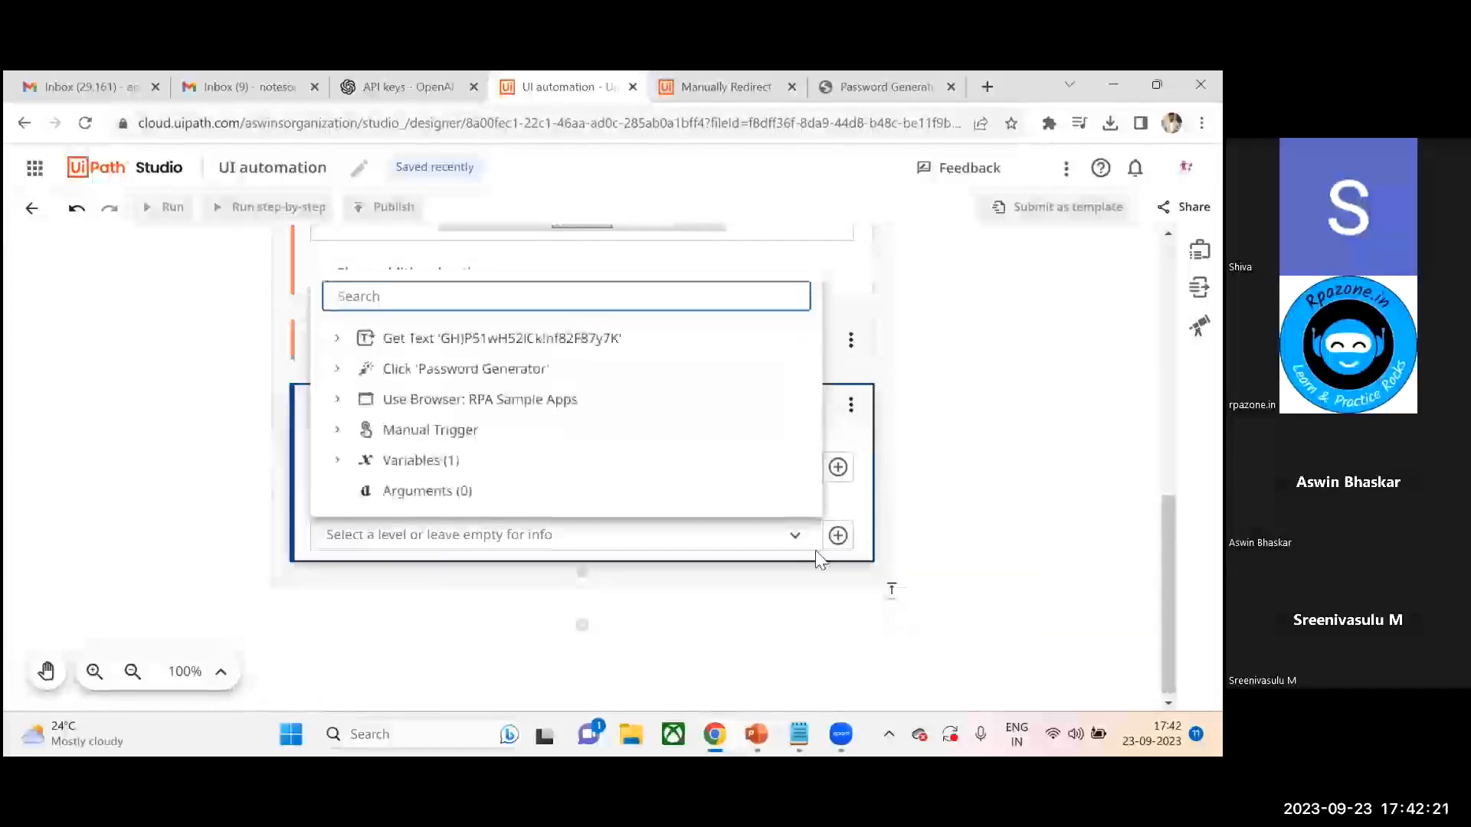
pyautogui.click(337, 460)
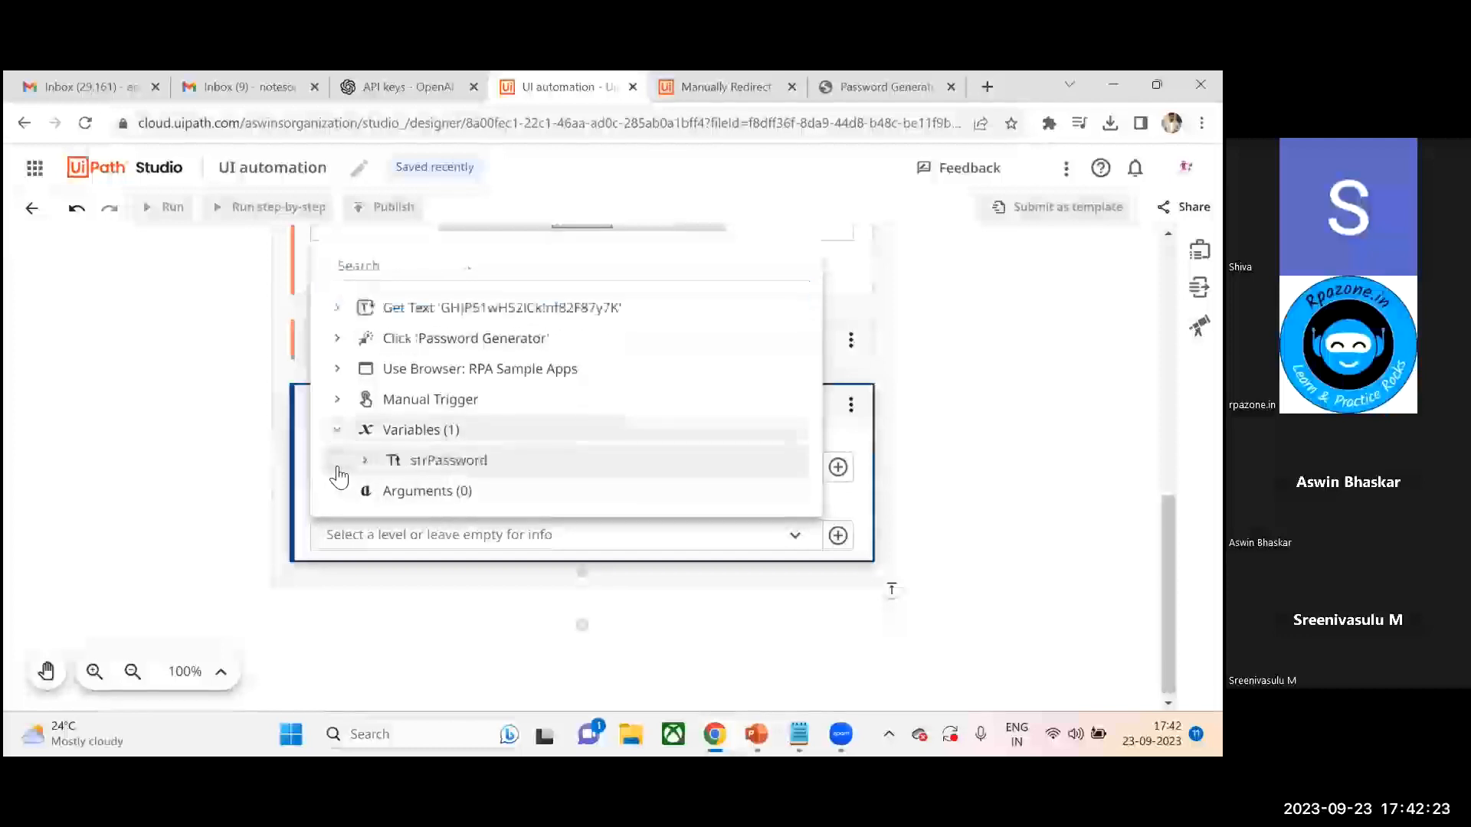
pyautogui.click(429, 464)
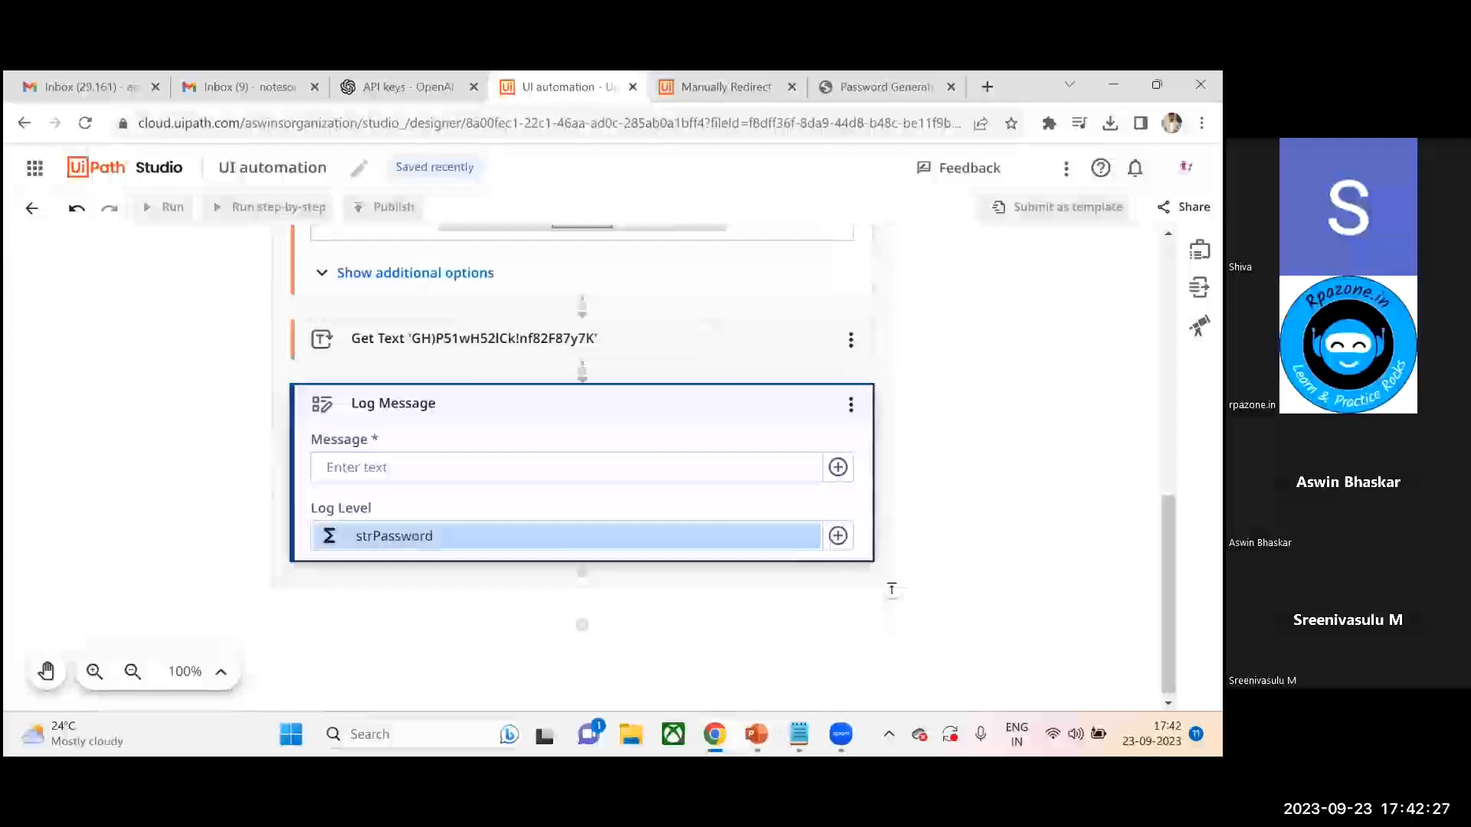
# - Inspect the variable options available for the Log Level field and review the workflow's activity sequence
pyautogui.moveTo(1168, 594)
pyautogui.mouseDown()
pyautogui.moveTo(1168, 513)
pyautogui.moveTo(1168, 584)
pyautogui.mouseUp()
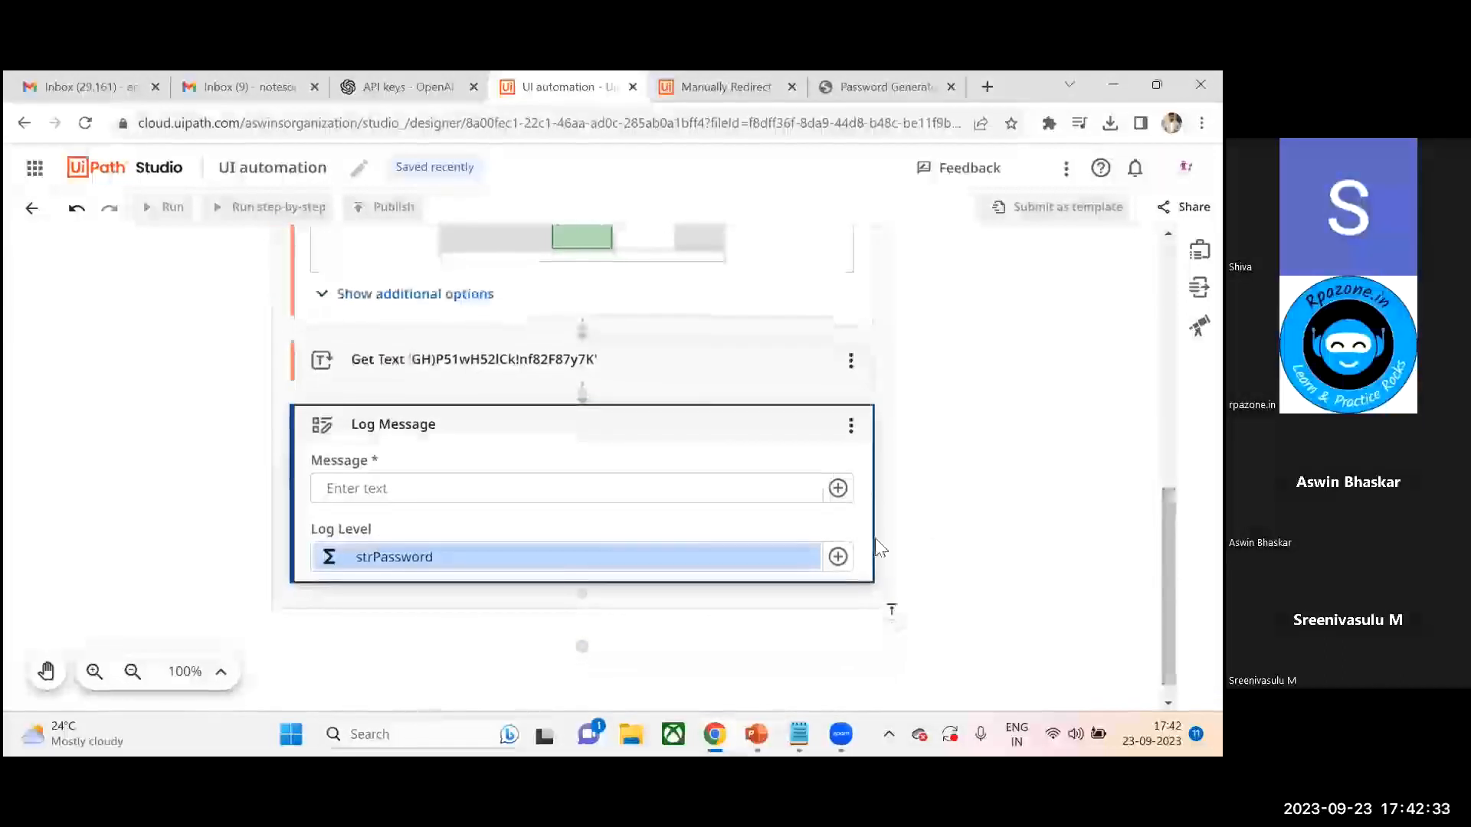
pyautogui.click(838, 557)
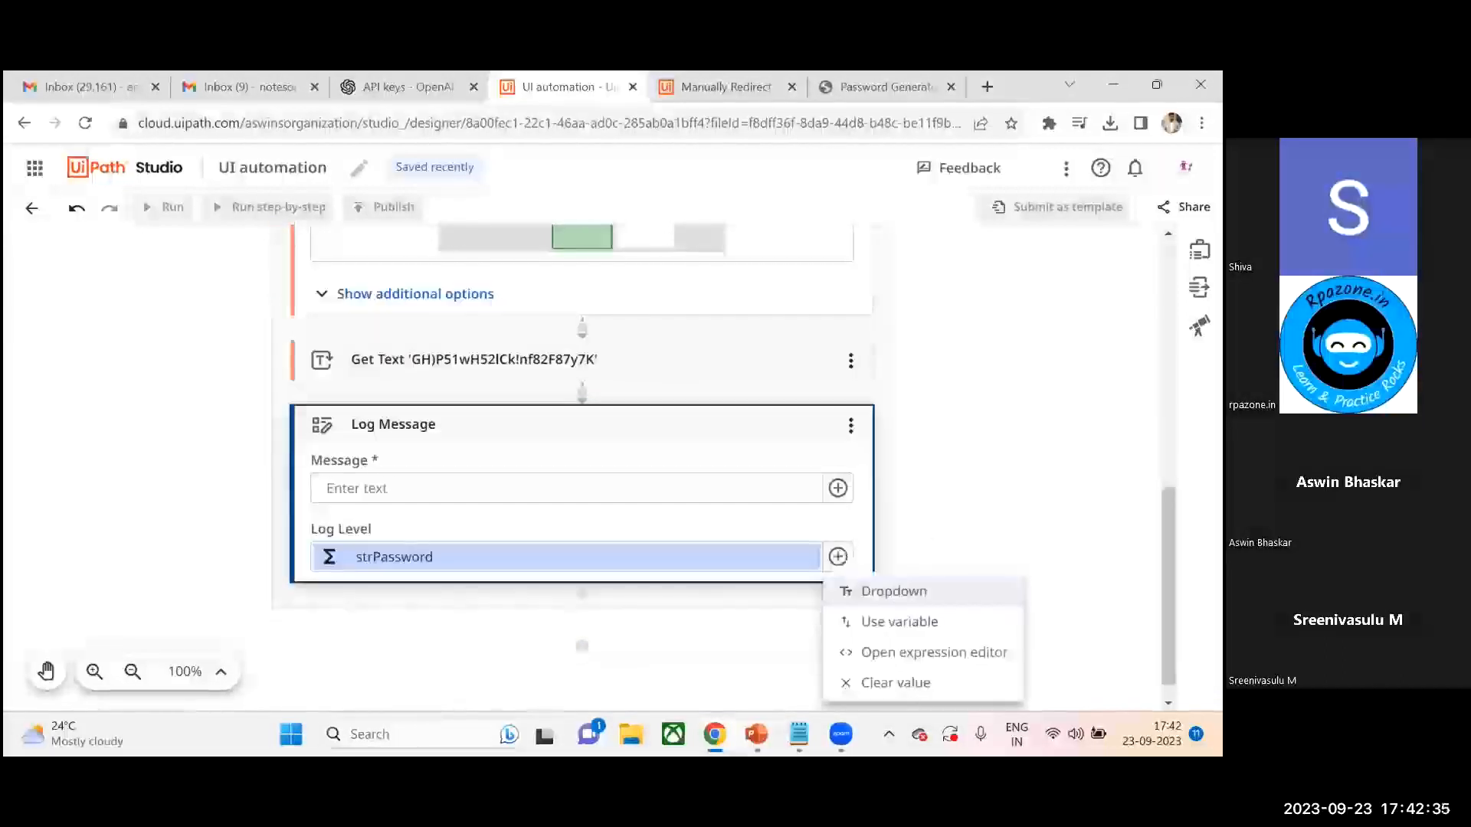
pyautogui.click(1167, 586)
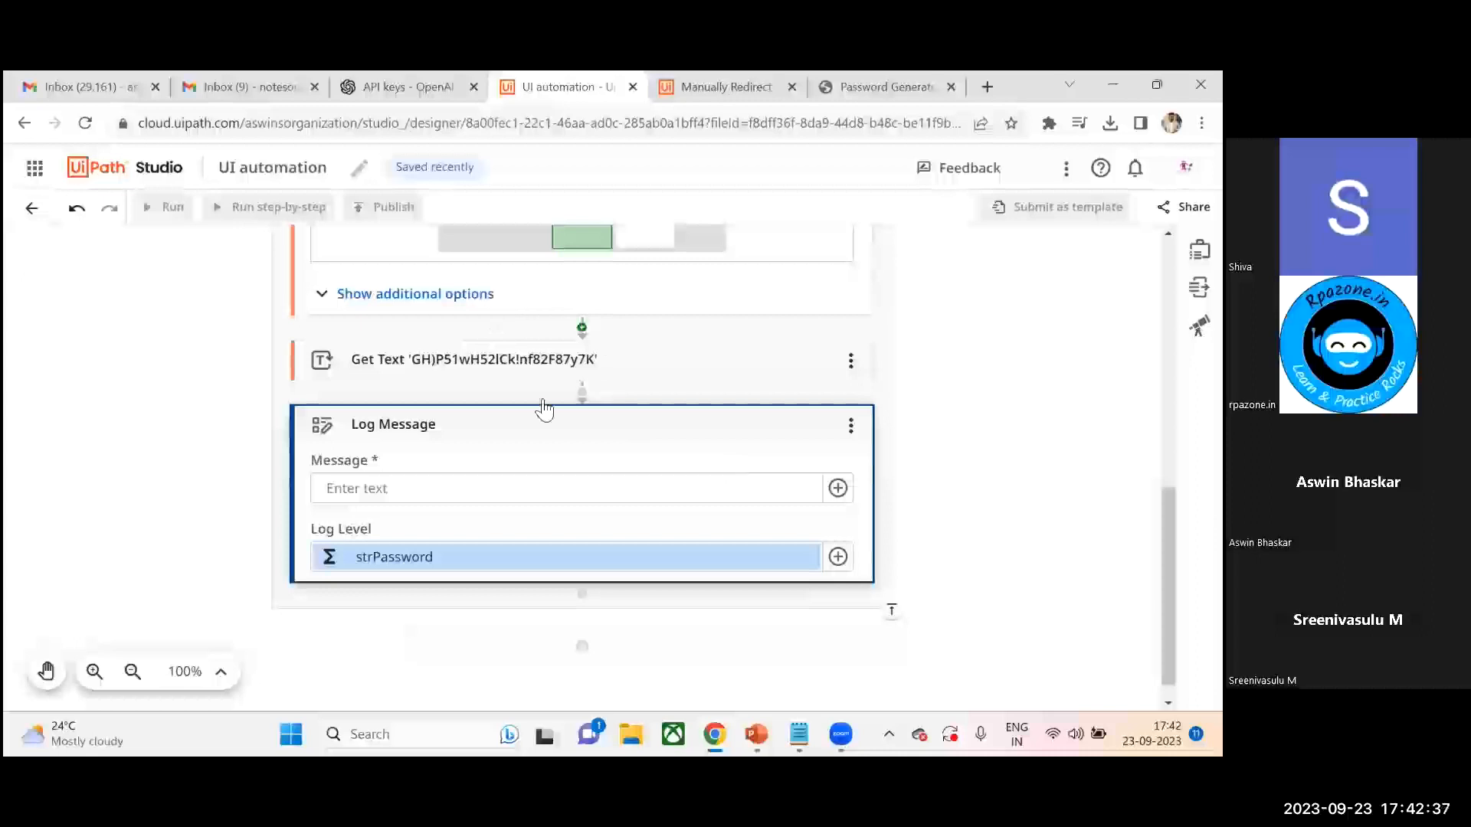
pyautogui.click(837, 557)
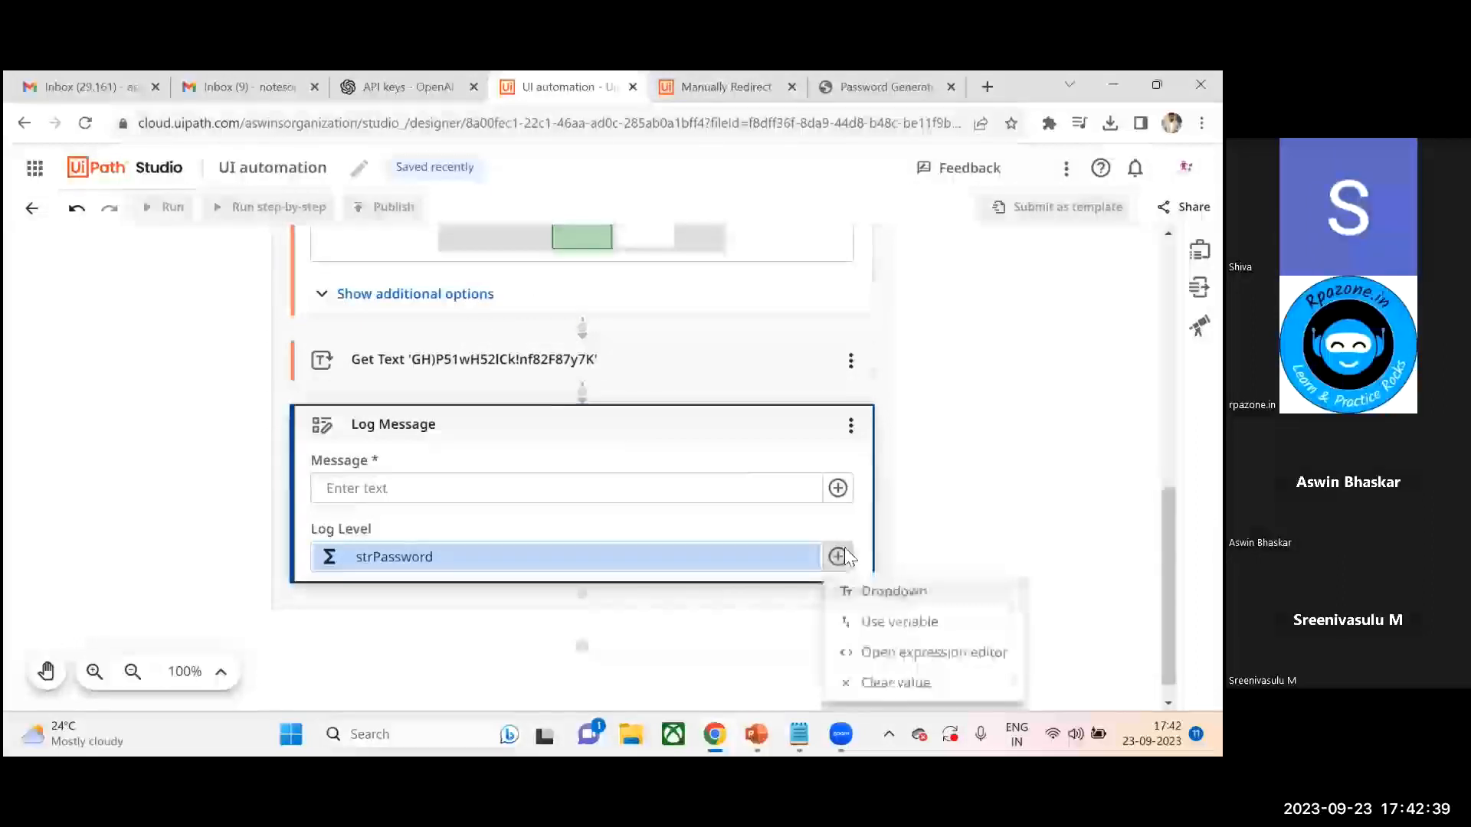
pyautogui.click(959, 621)
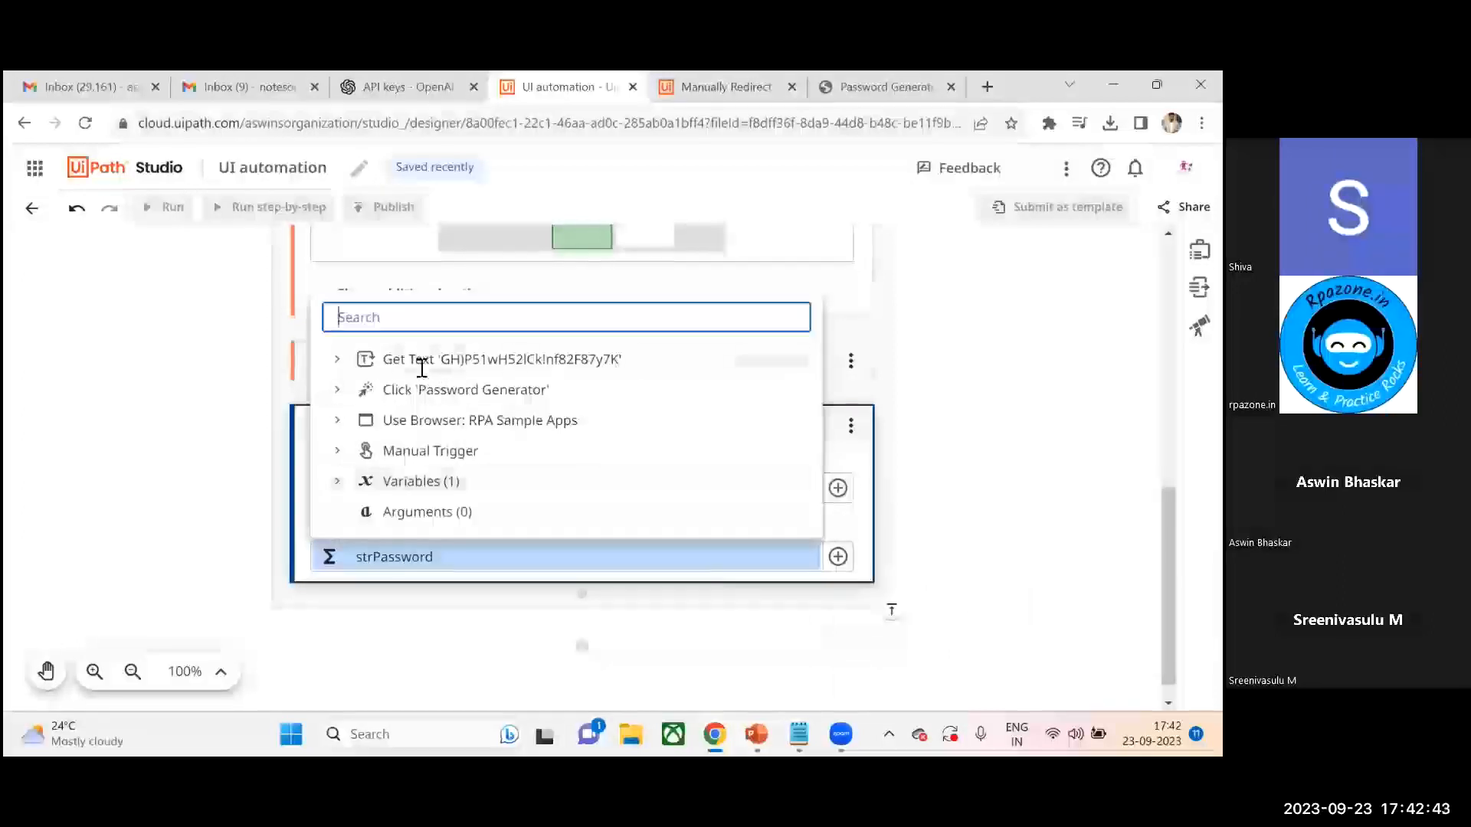
pyautogui.click(338, 362)
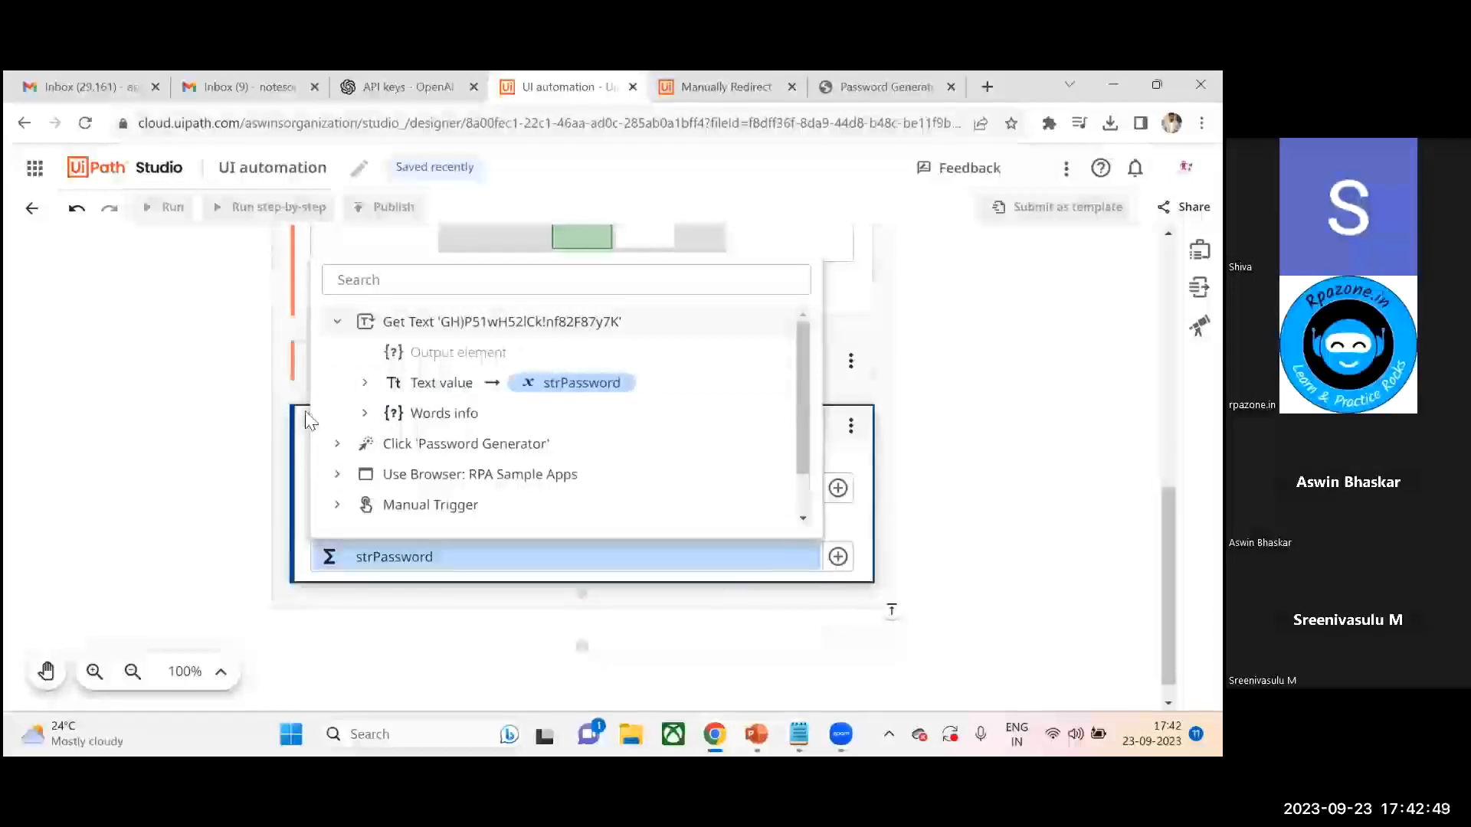
pyautogui.click(307, 421)
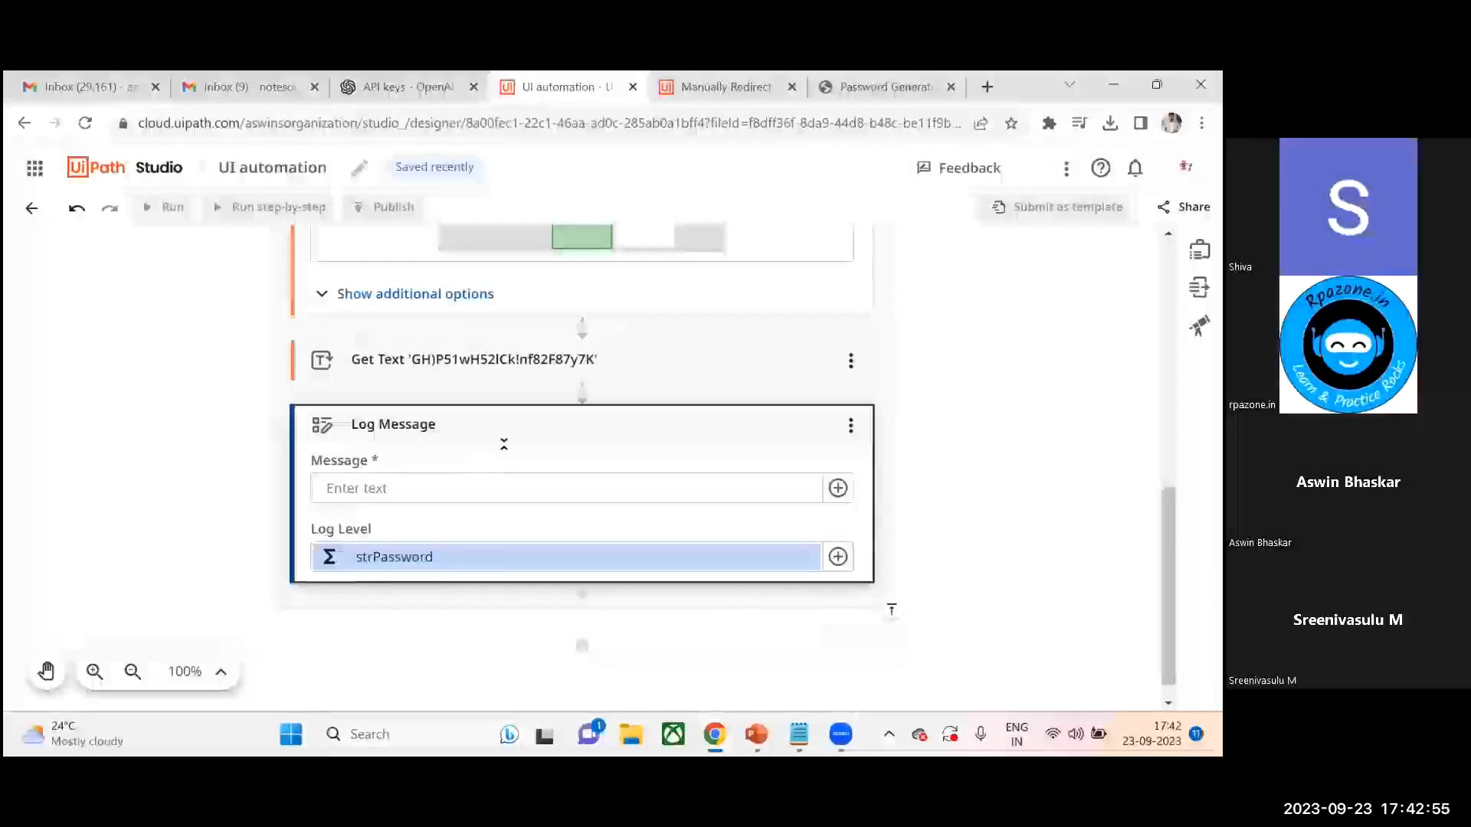
pyautogui.scroll(10, 582, 459)
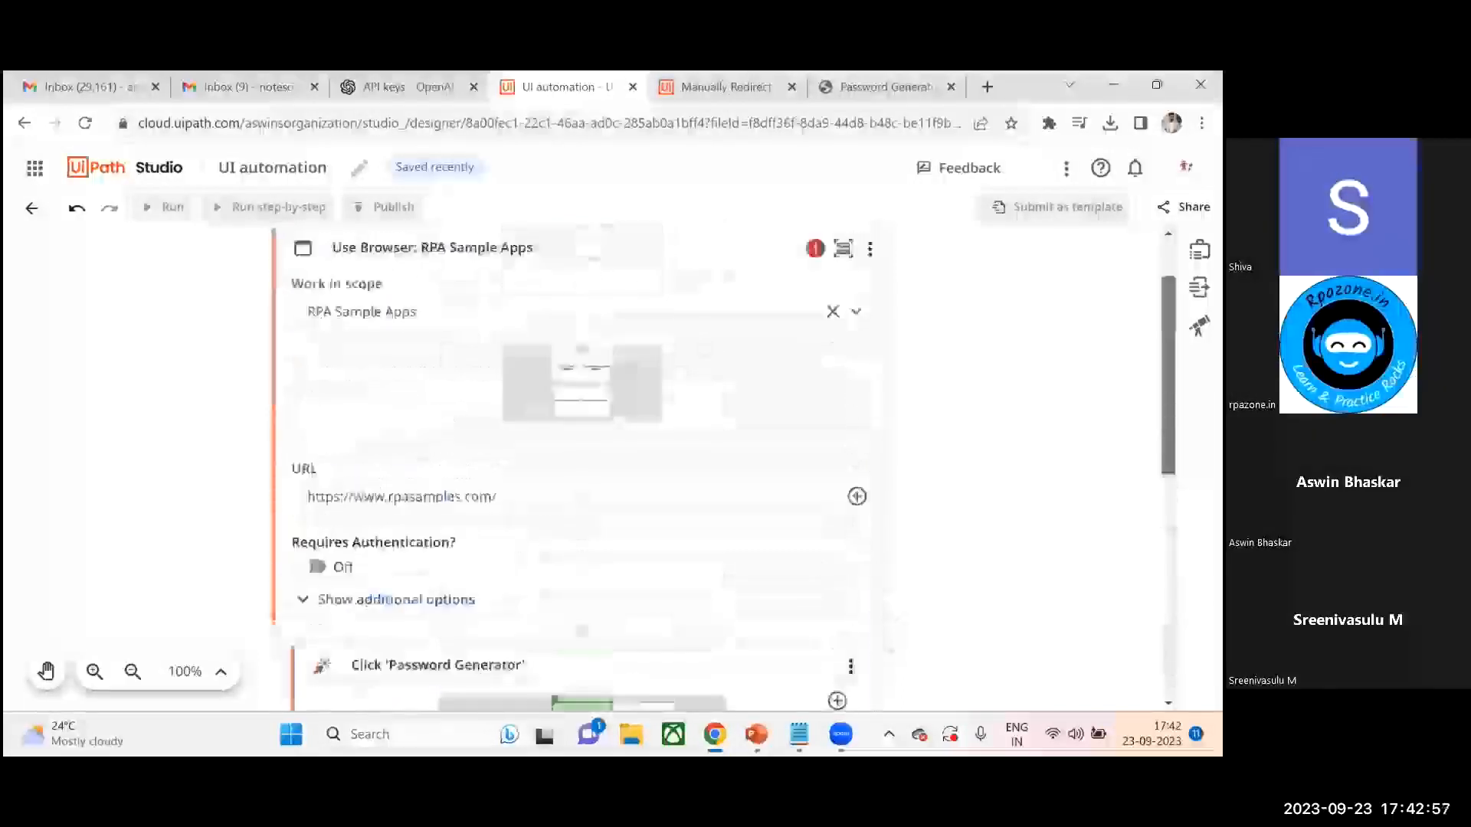
pyautogui.scroll(-10, 583, 460)
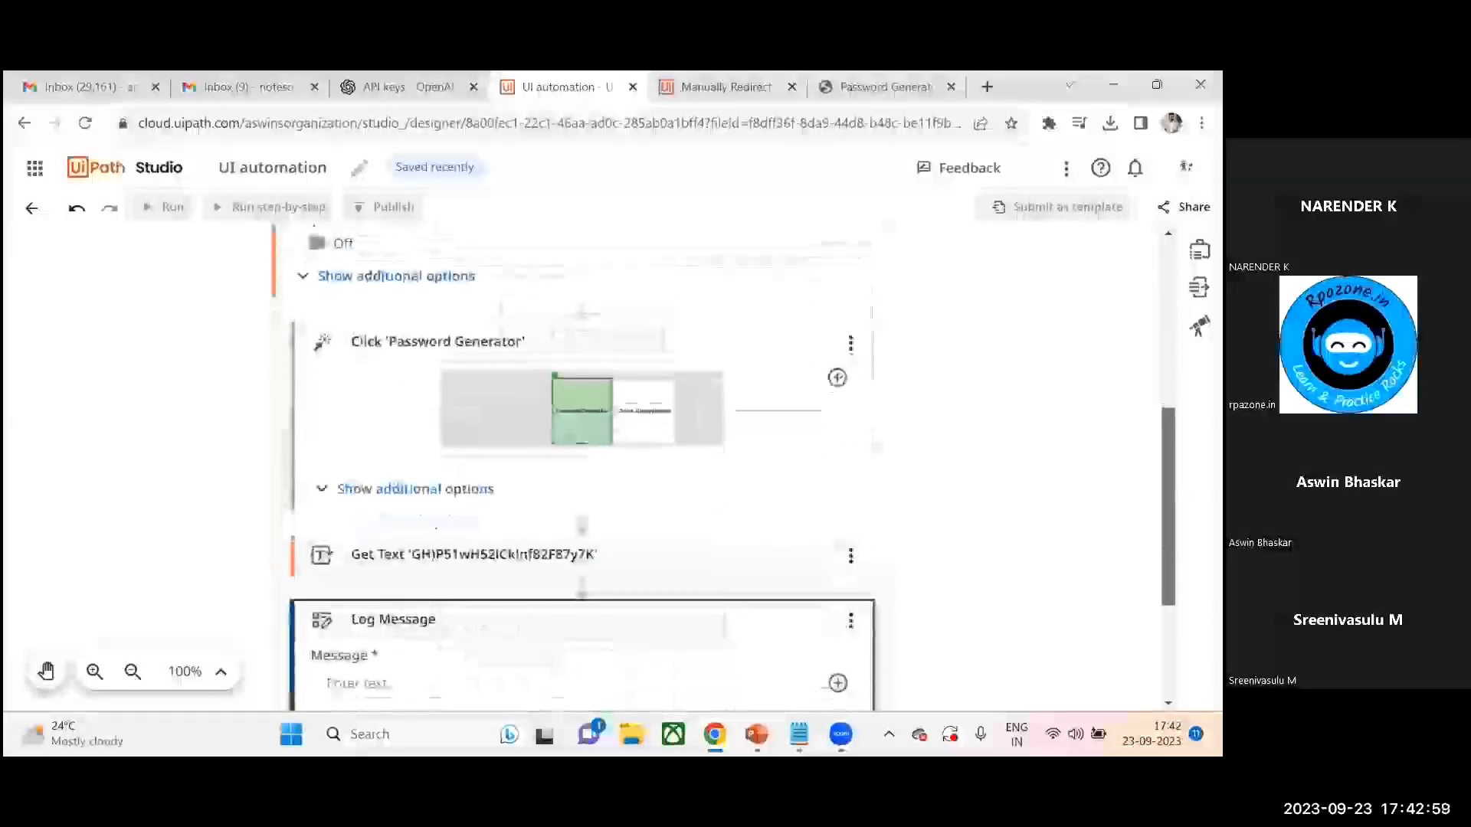
pyautogui.scroll(-2, 582, 459)
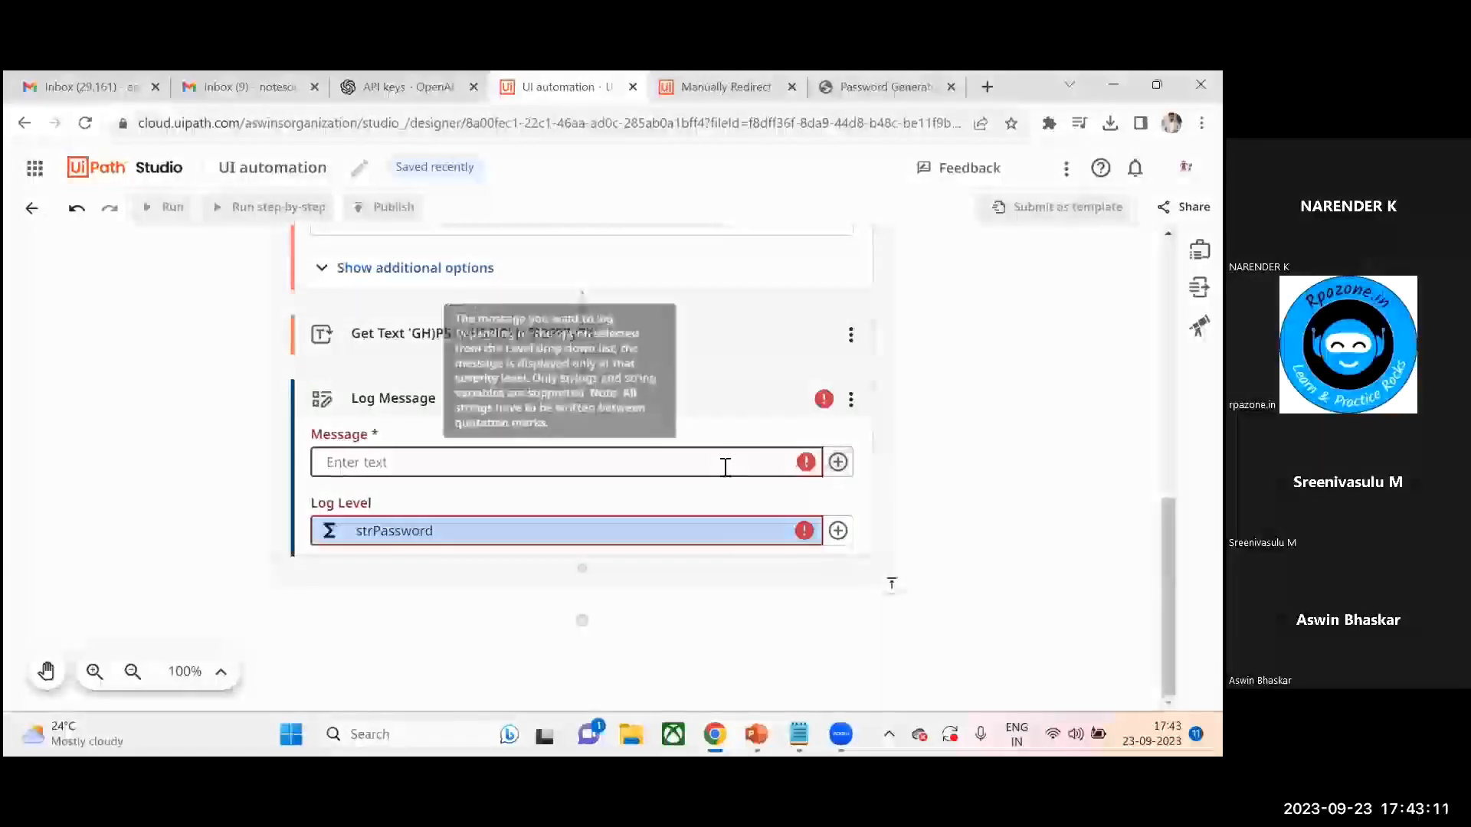
pyautogui.click(600, 534)
pyautogui.click(551, 549)
pyautogui.click(663, 459)
pyautogui.write('s')
pyautogui.press('BackSpace')
pyautogui.press('BackSpace')
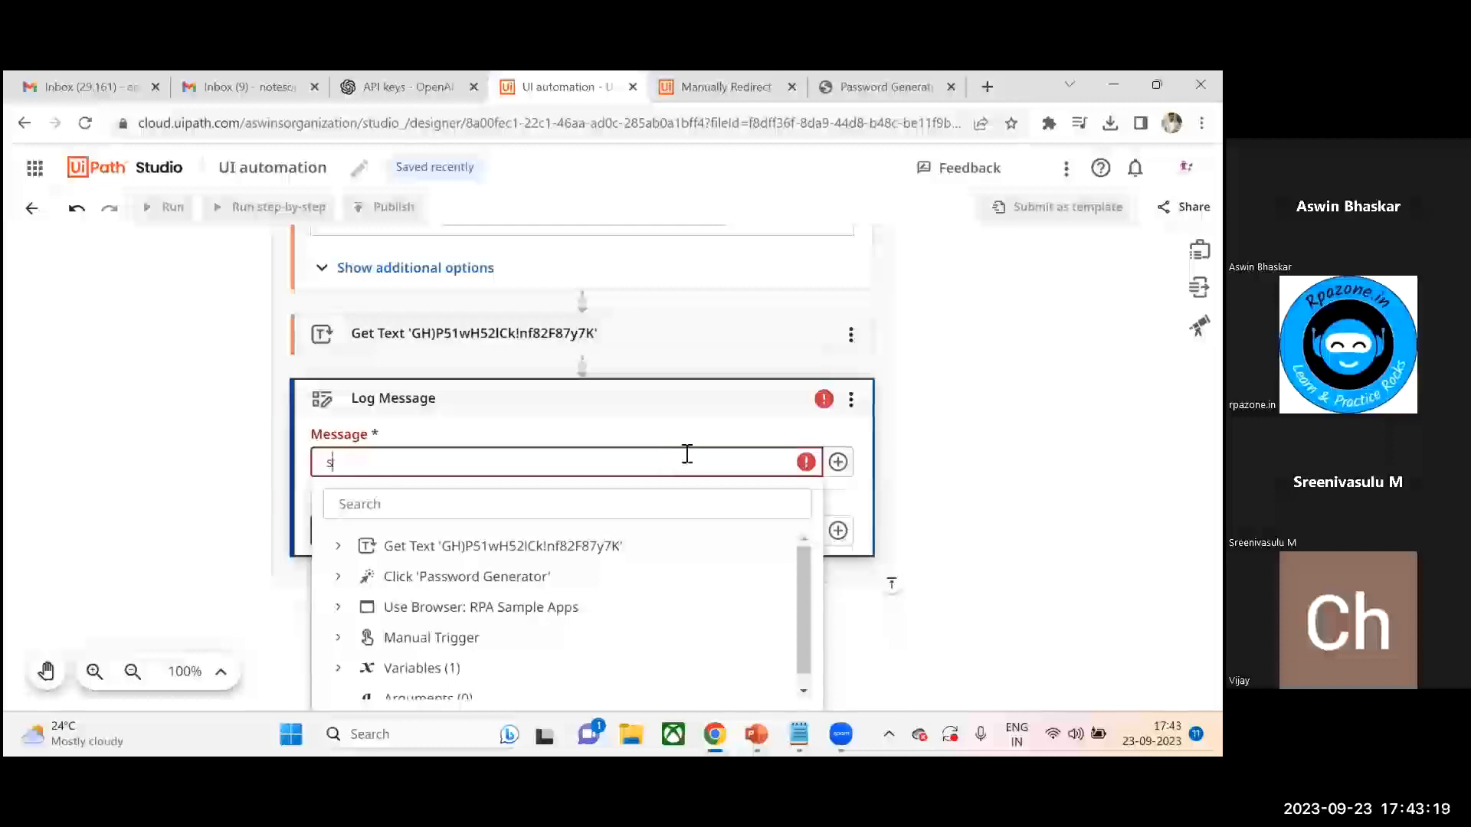
# - Set the Log Message's Message field to the strPassword variable
pyautogui.click(838, 462)
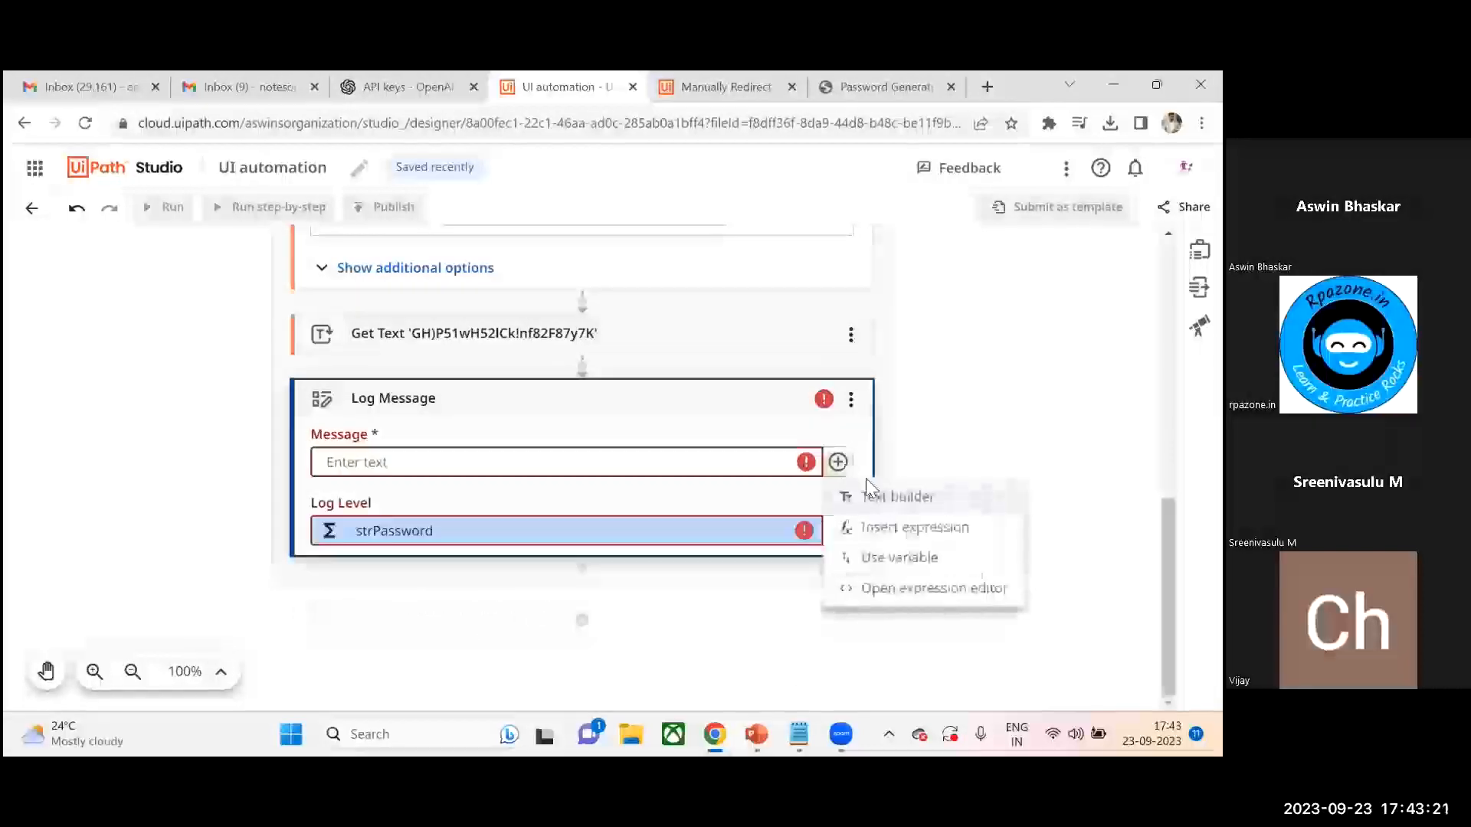
pyautogui.click(895, 558)
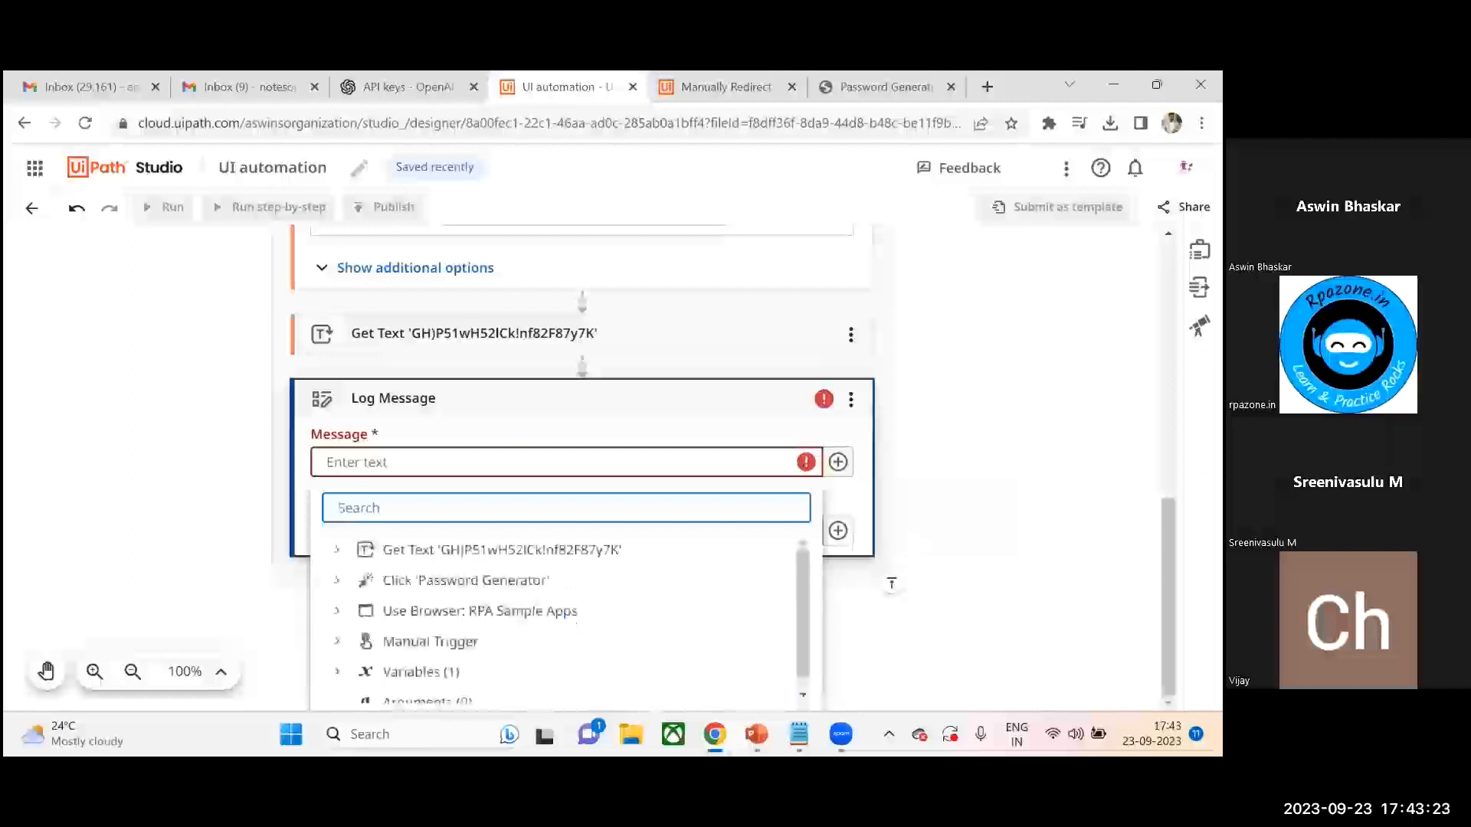
pyautogui.click(876, 561)
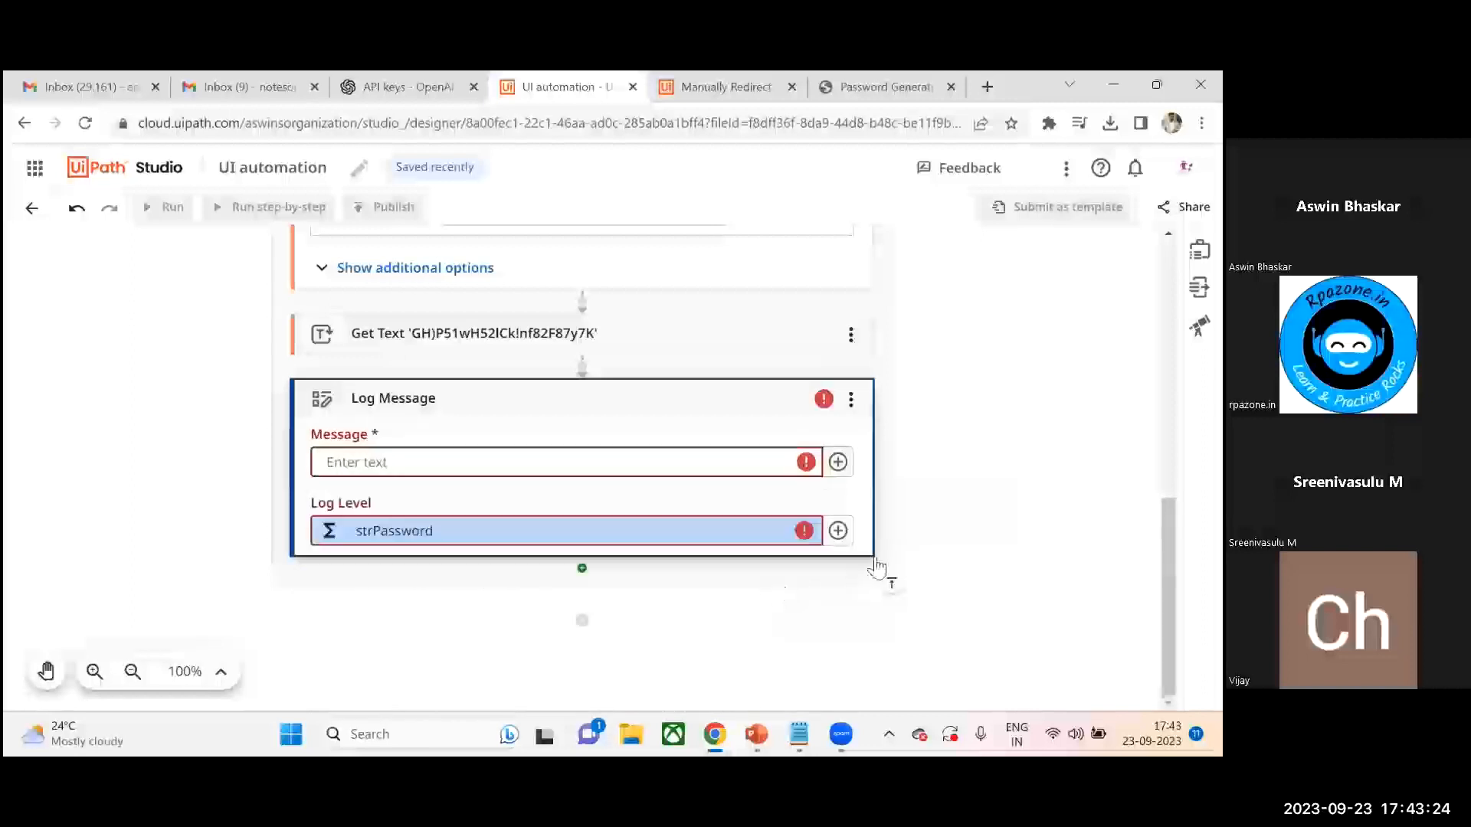
pyautogui.click(838, 462)
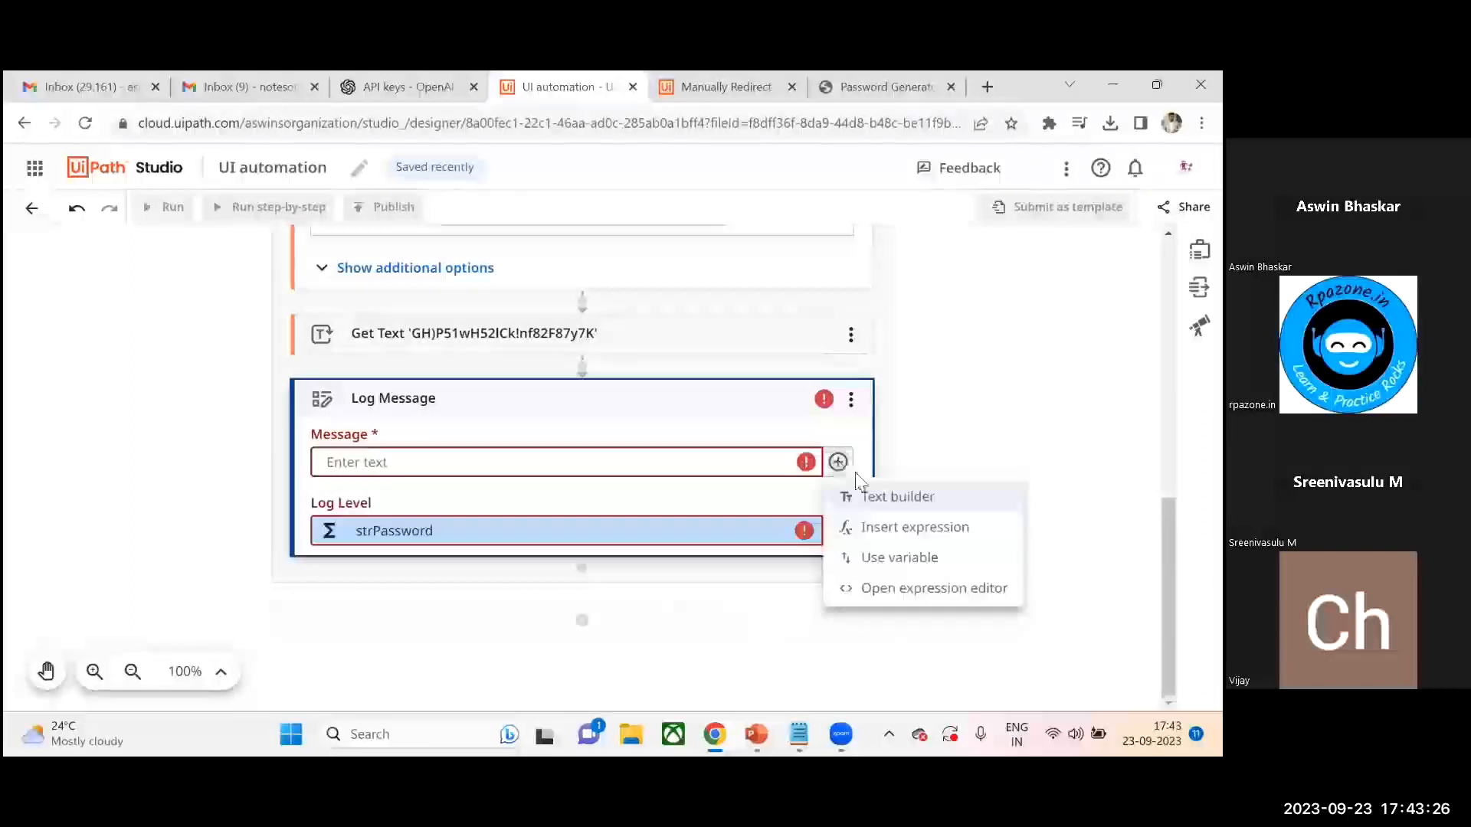
pyautogui.click(902, 559)
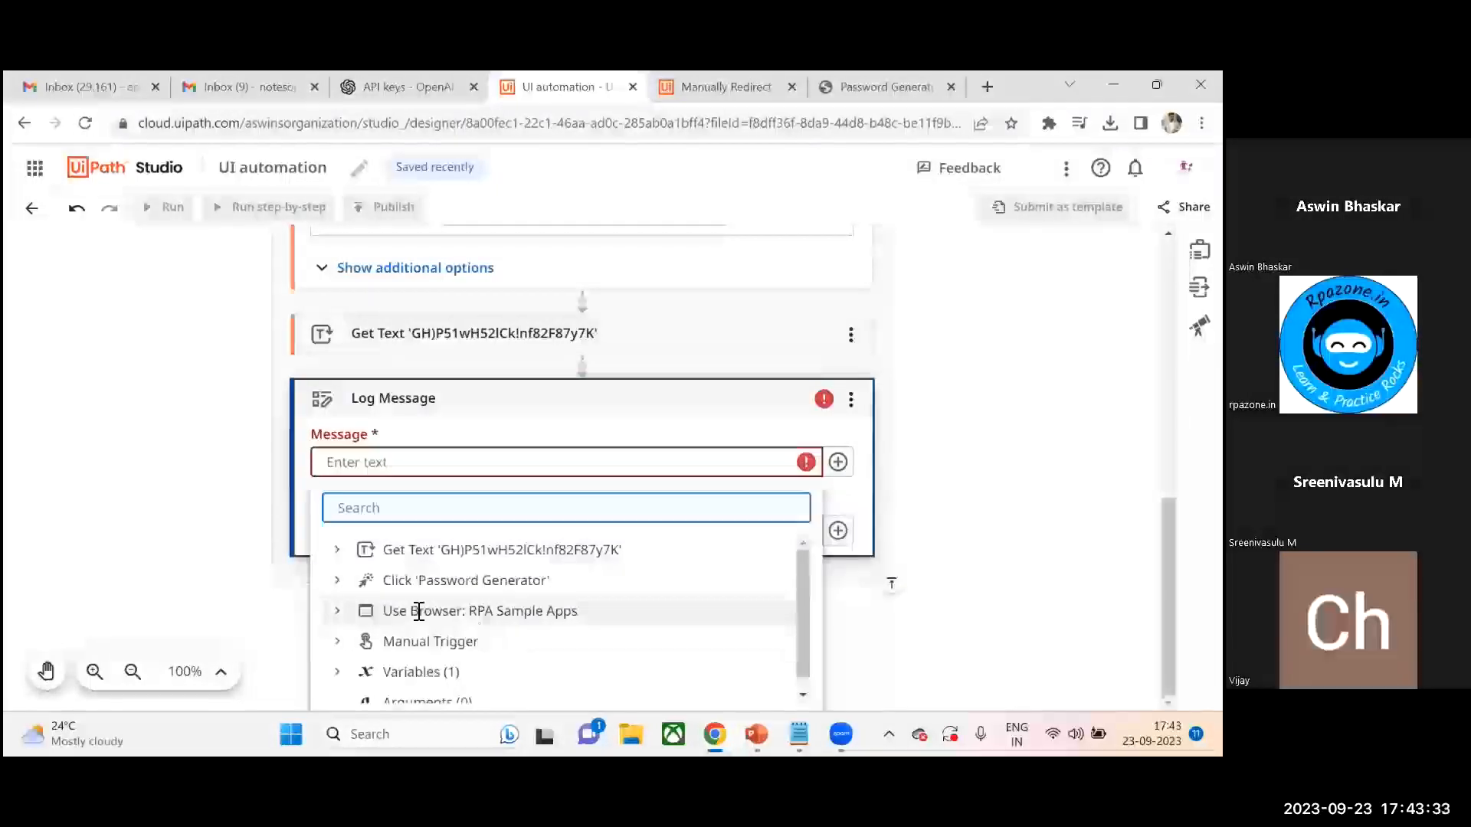
pyautogui.click(421, 672)
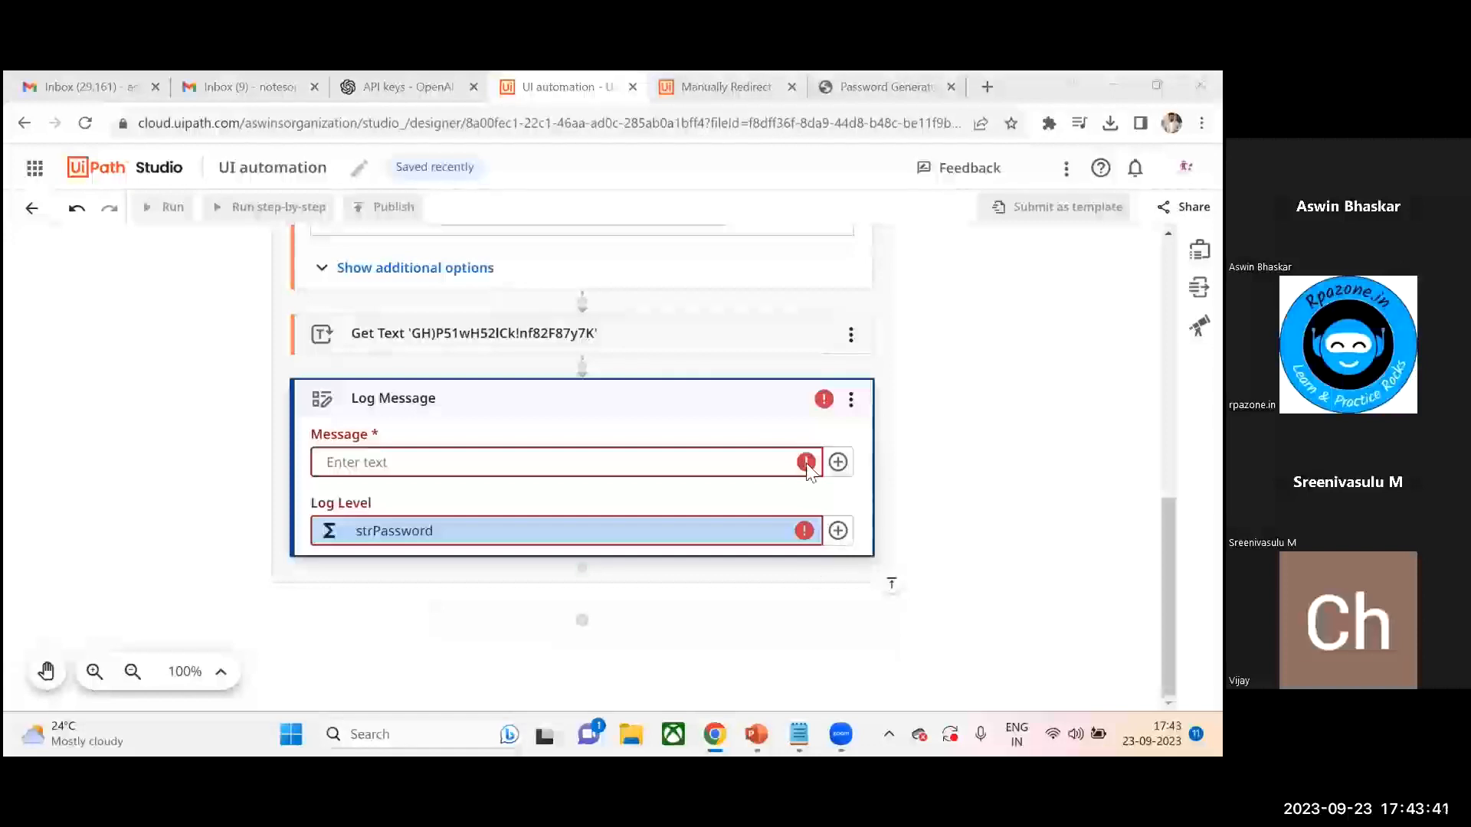
pyautogui.click(838, 462)
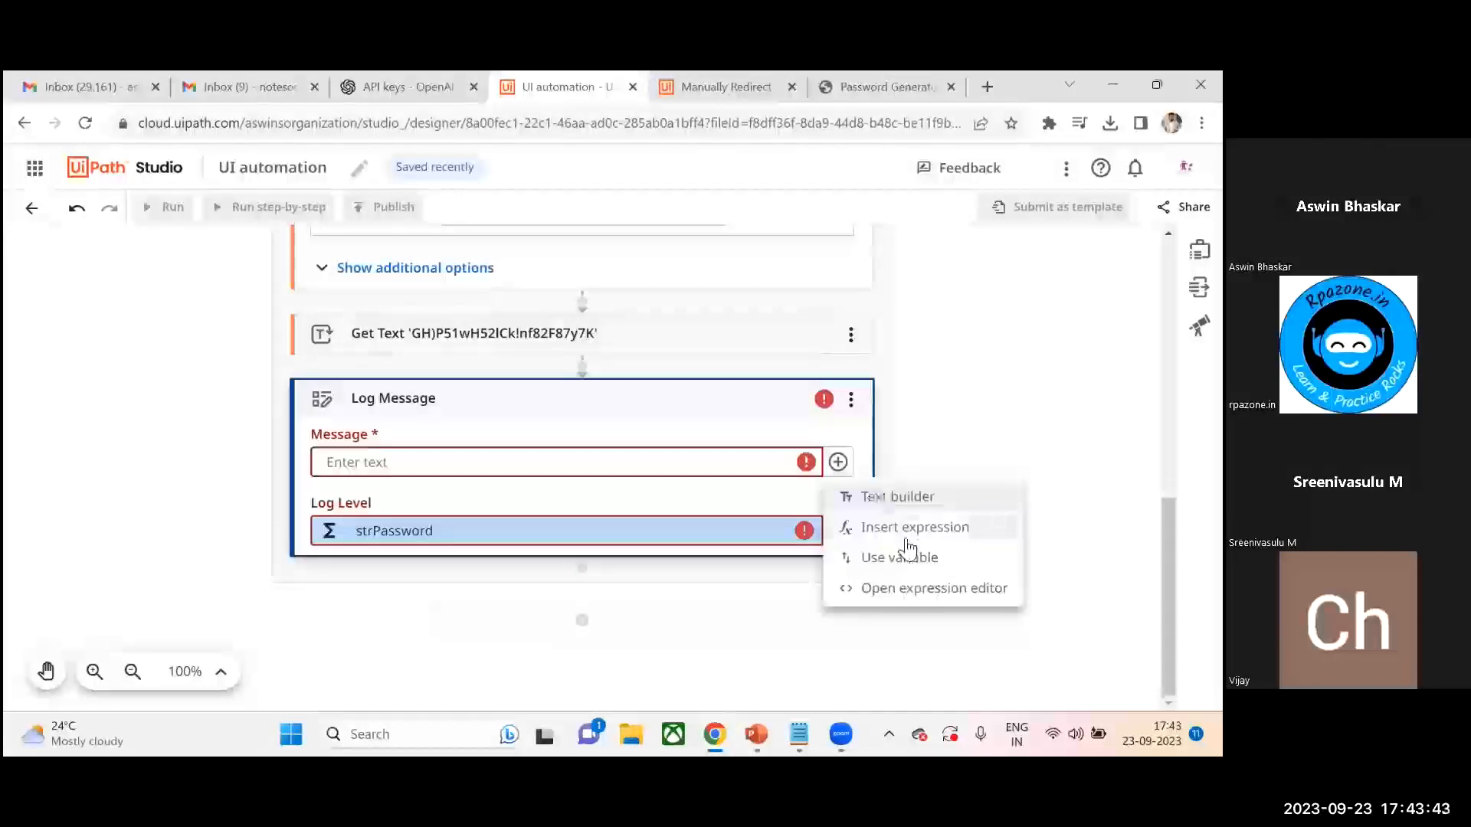
pyautogui.click(870, 558)
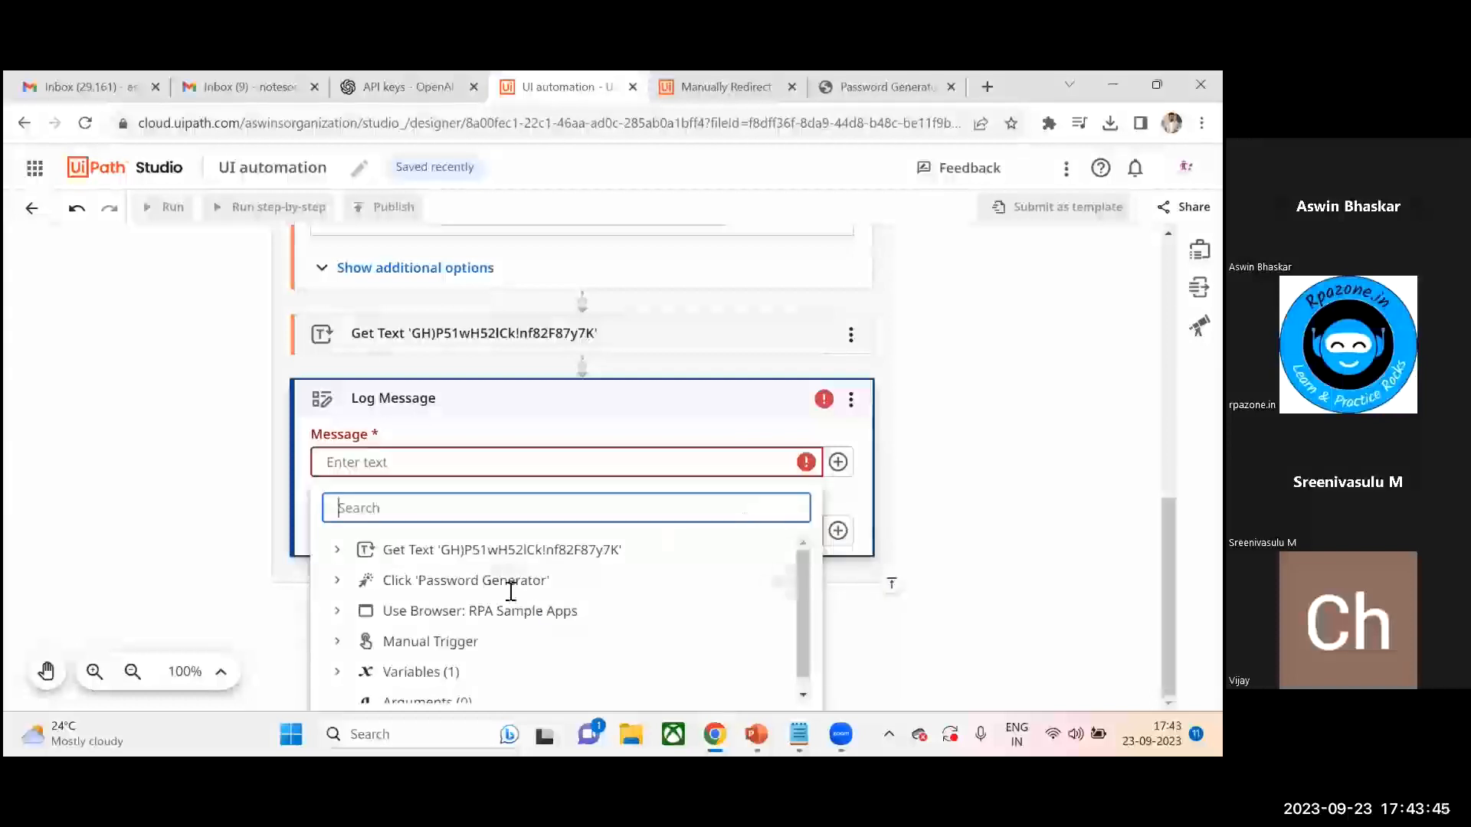
pyautogui.click(337, 673)
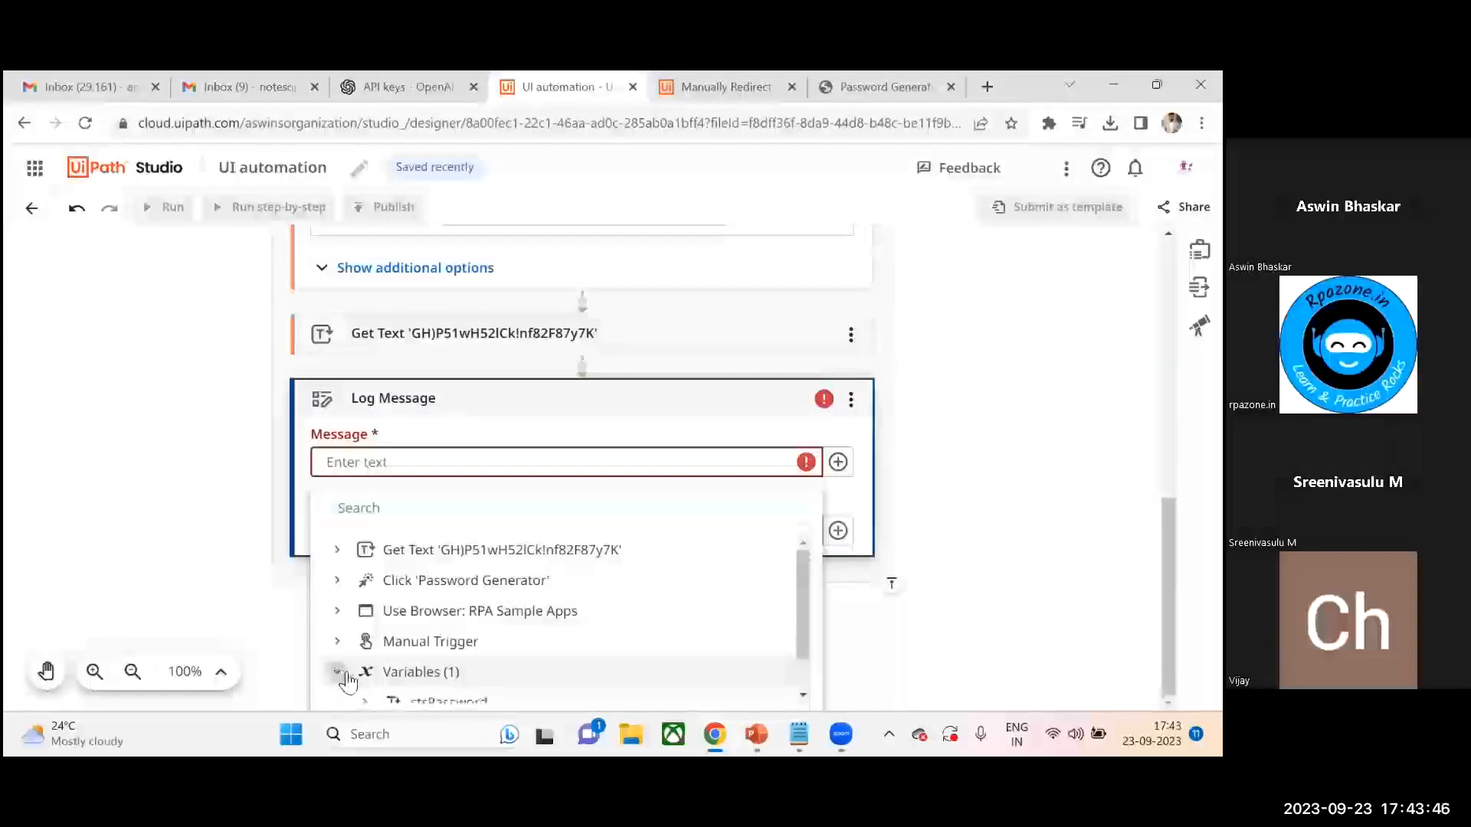
pyautogui.click(452, 701)
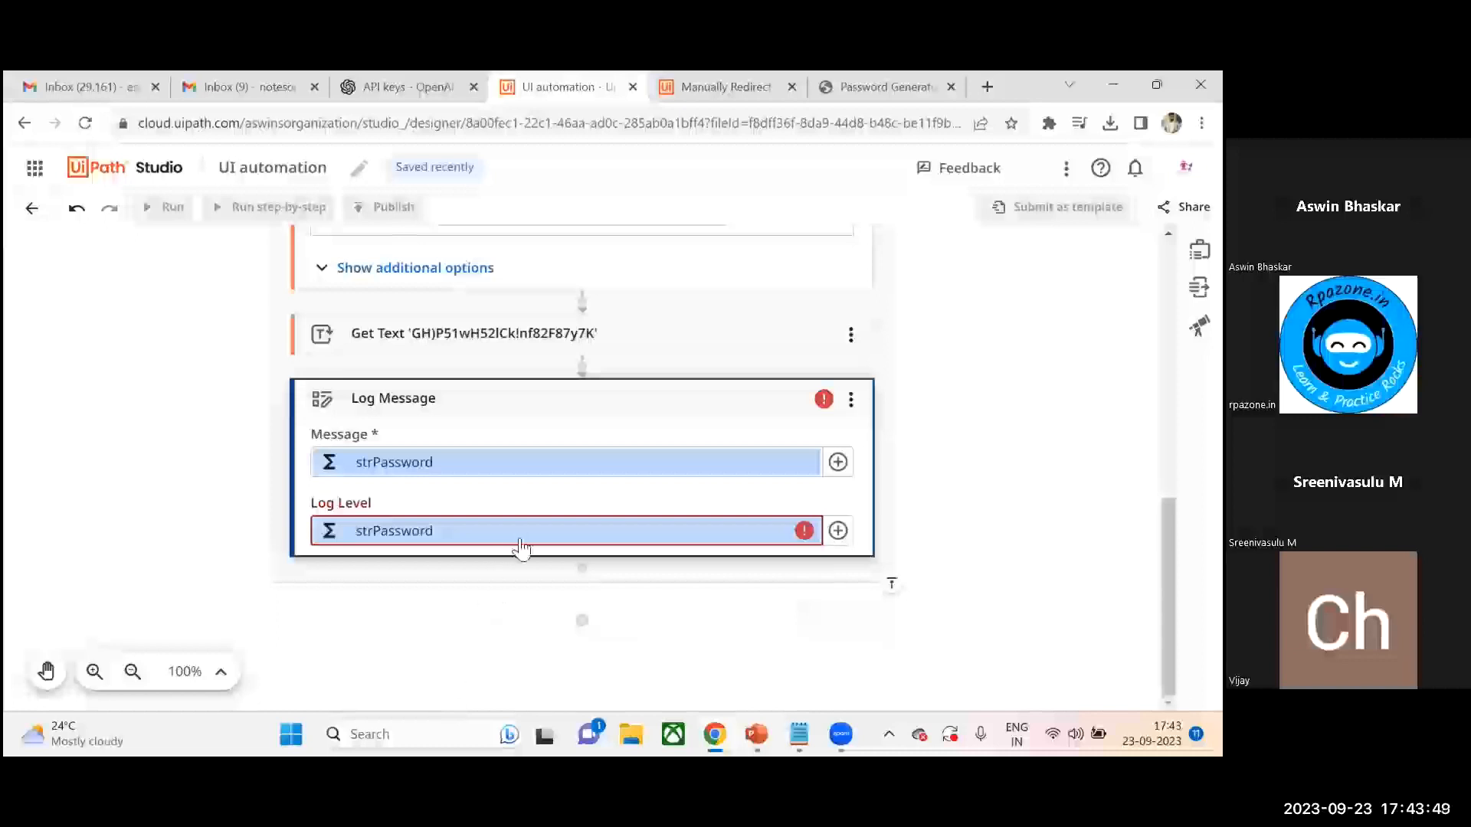
# - Switch the Log Level field back to a dropdown and choose Info
pyautogui.click(765, 530)
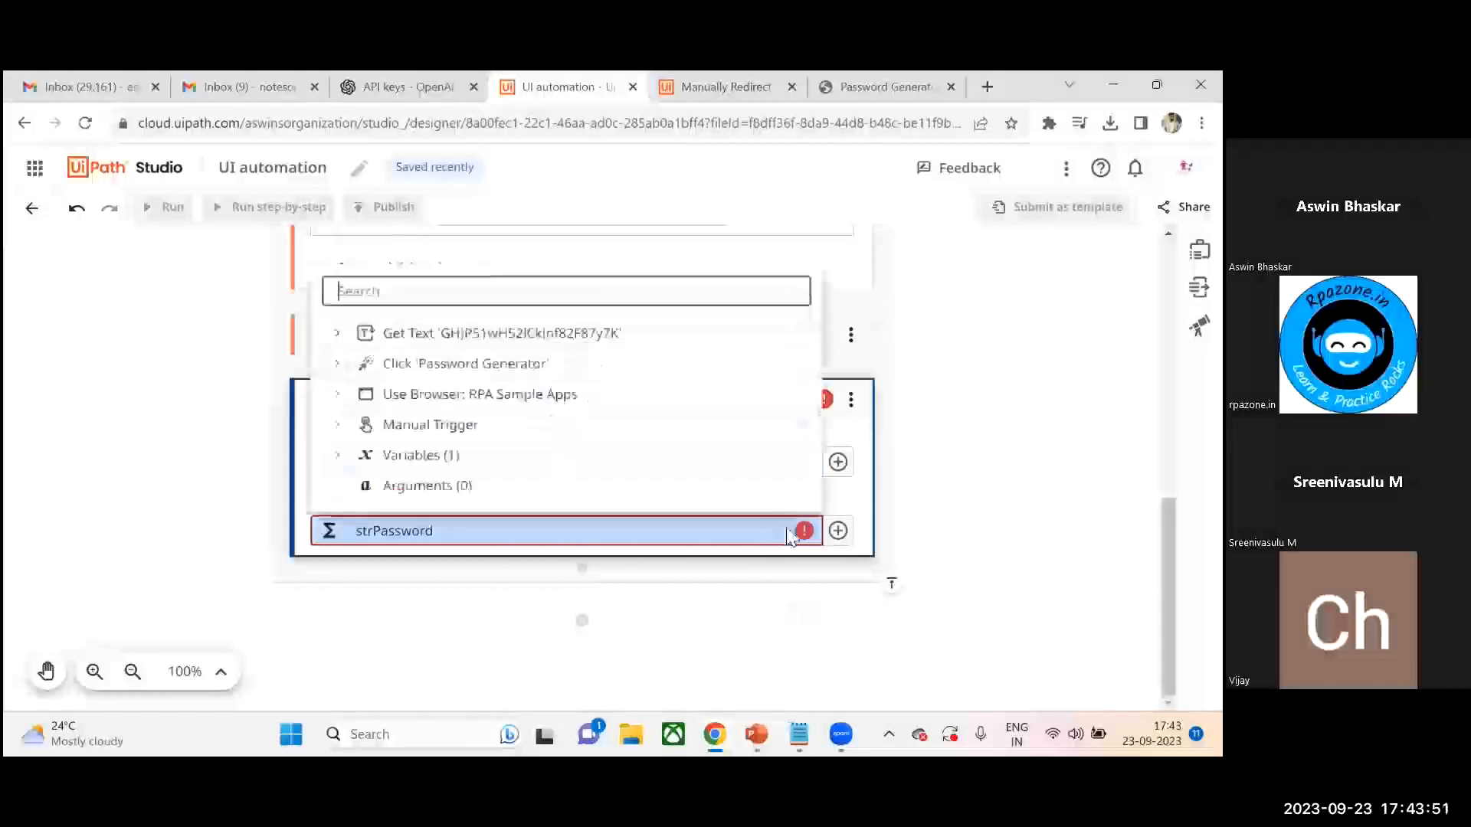
pyautogui.click(849, 512)
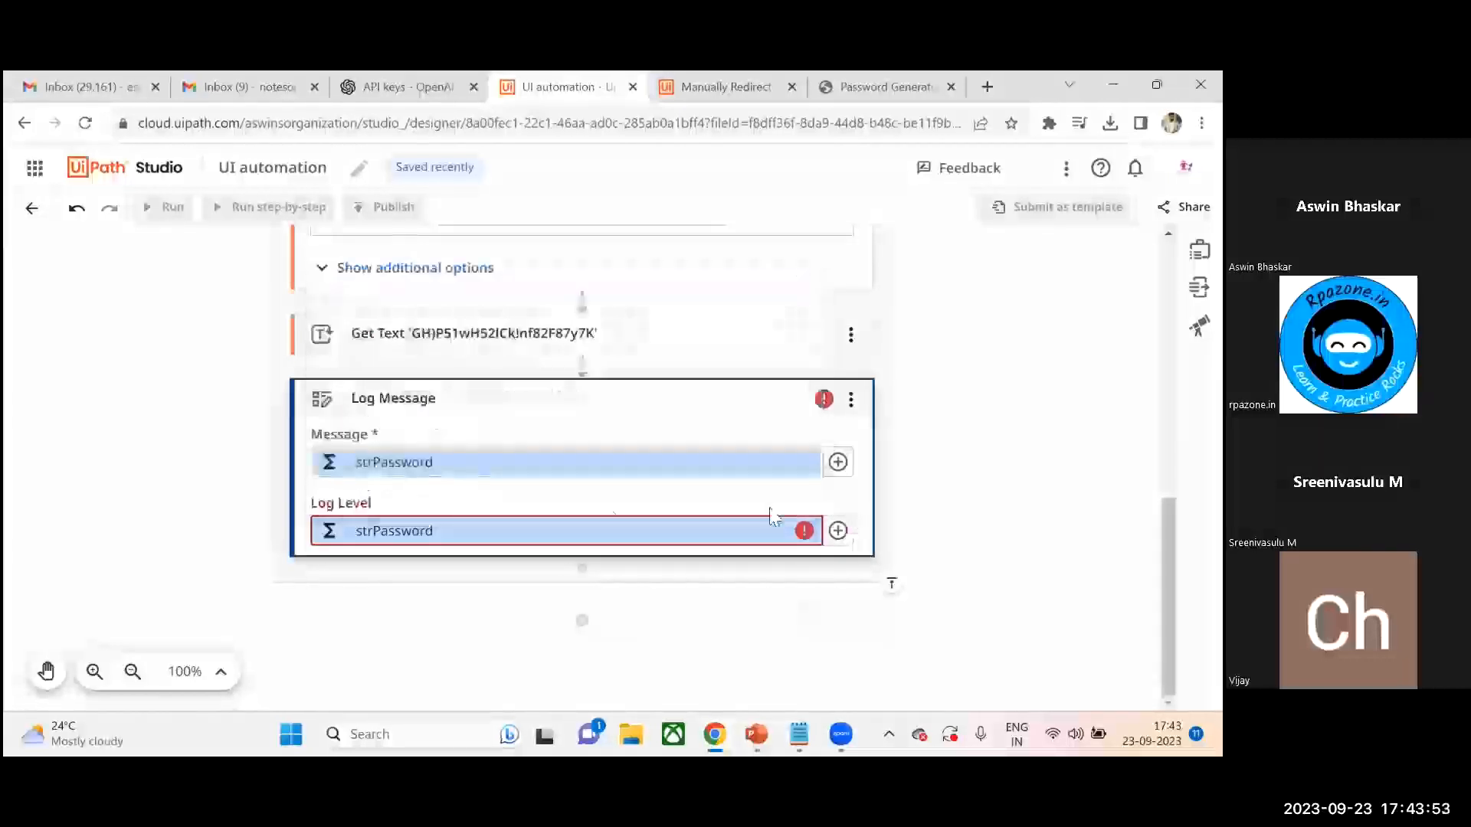
pyautogui.click(587, 530)
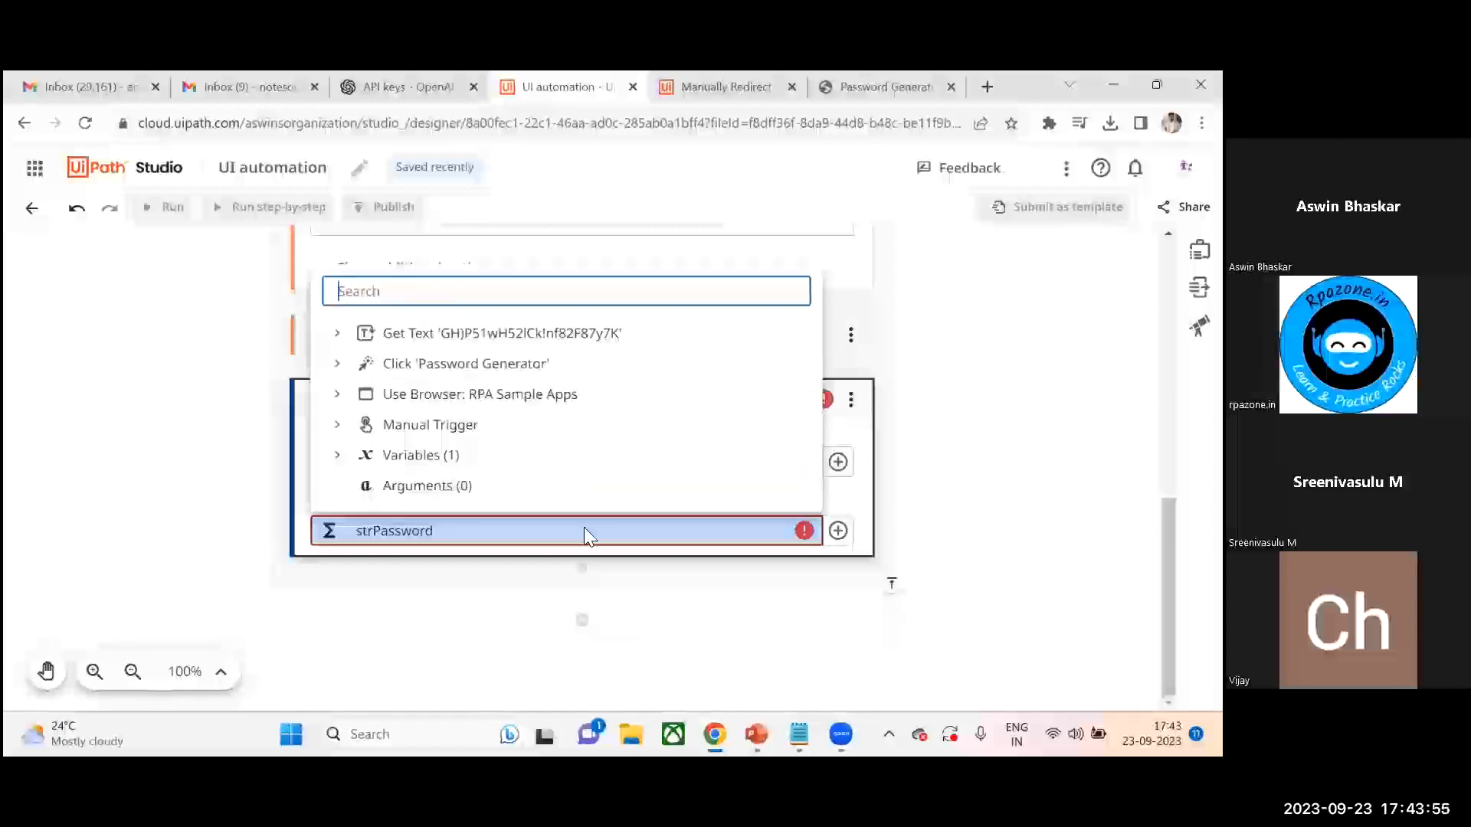
pyautogui.click(584, 529)
pyautogui.click(582, 528)
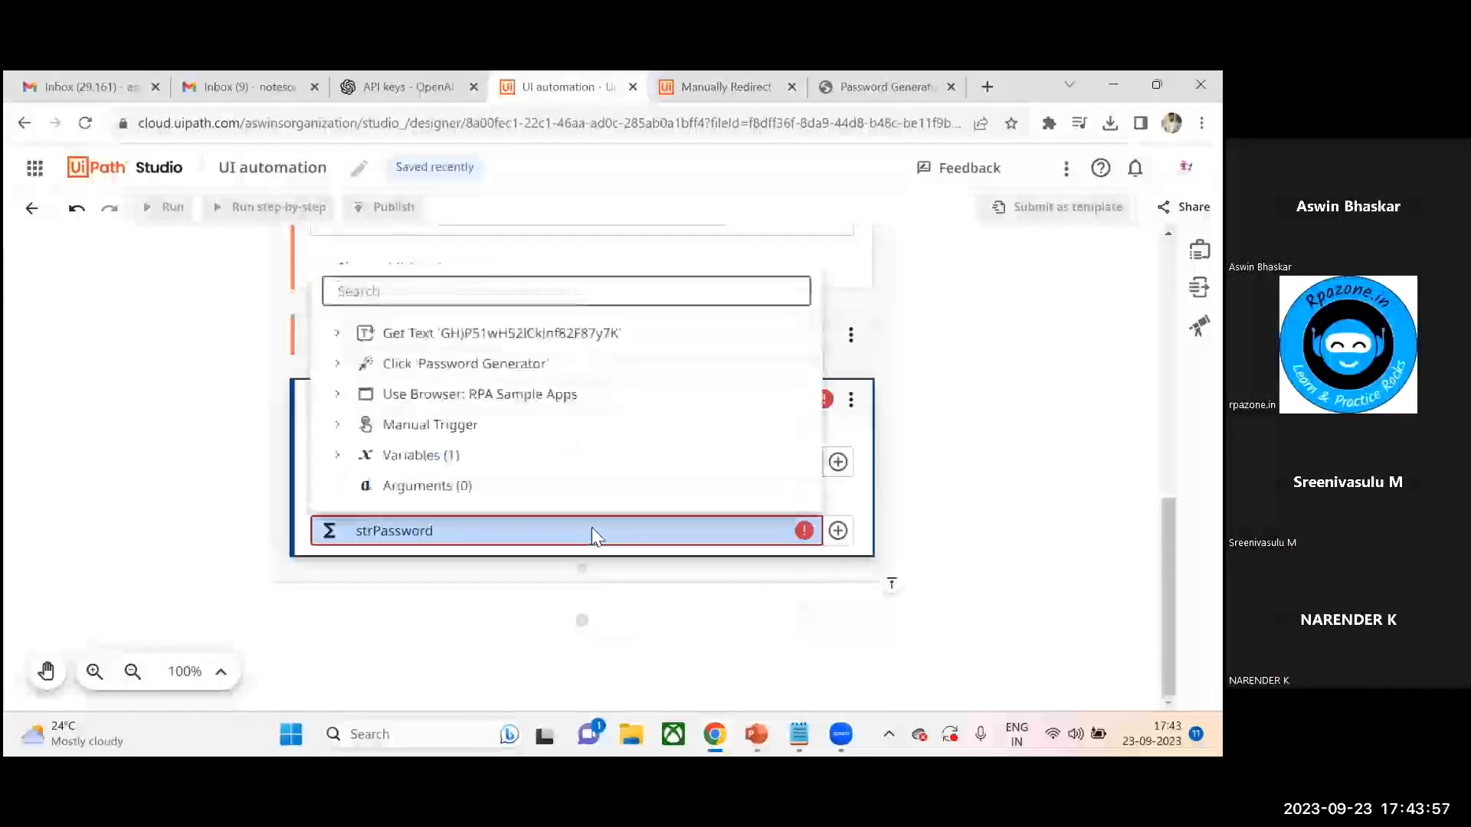
pyautogui.click(837, 532)
pyautogui.click(838, 531)
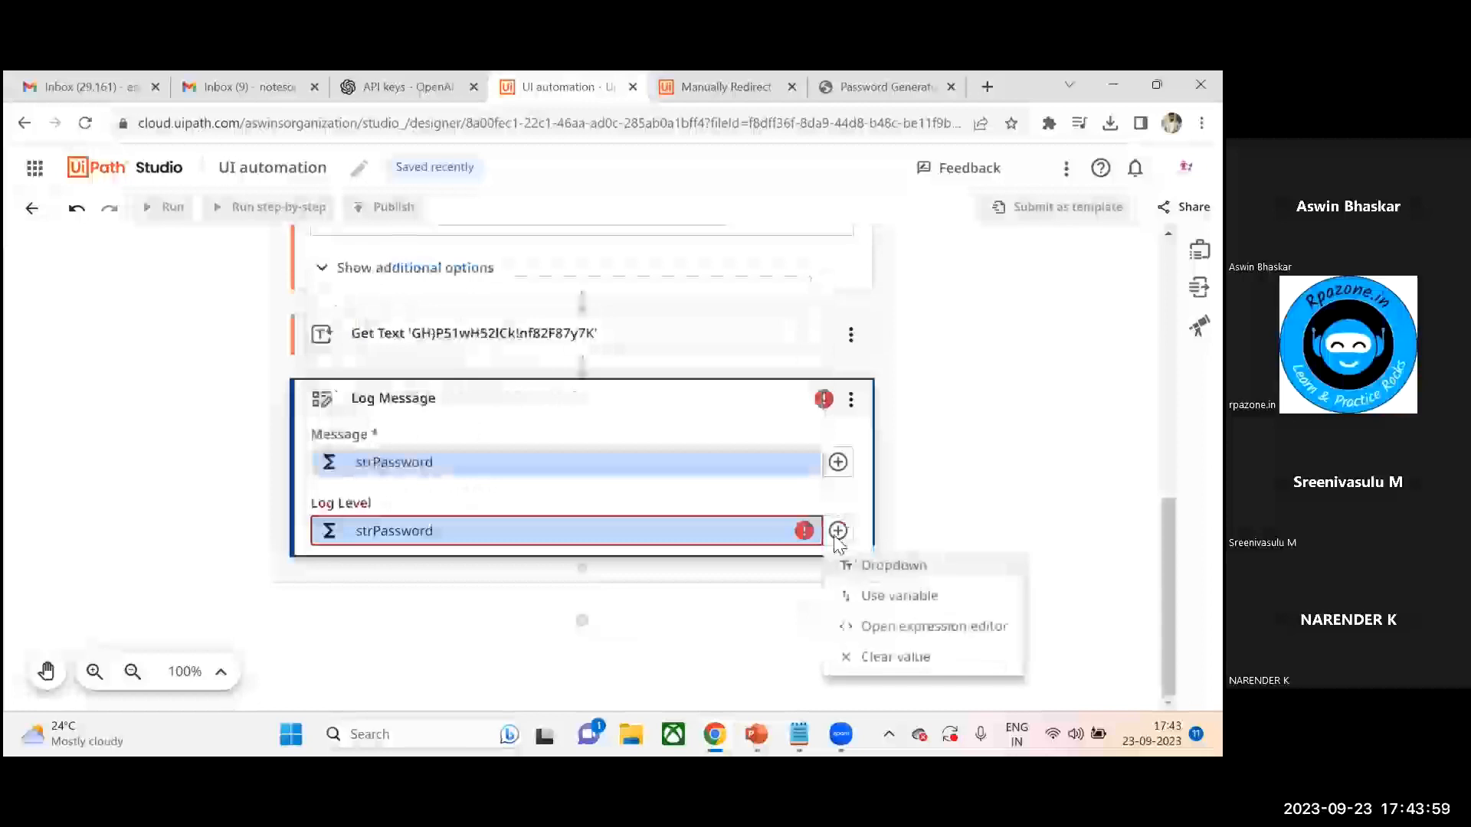
pyautogui.click(878, 569)
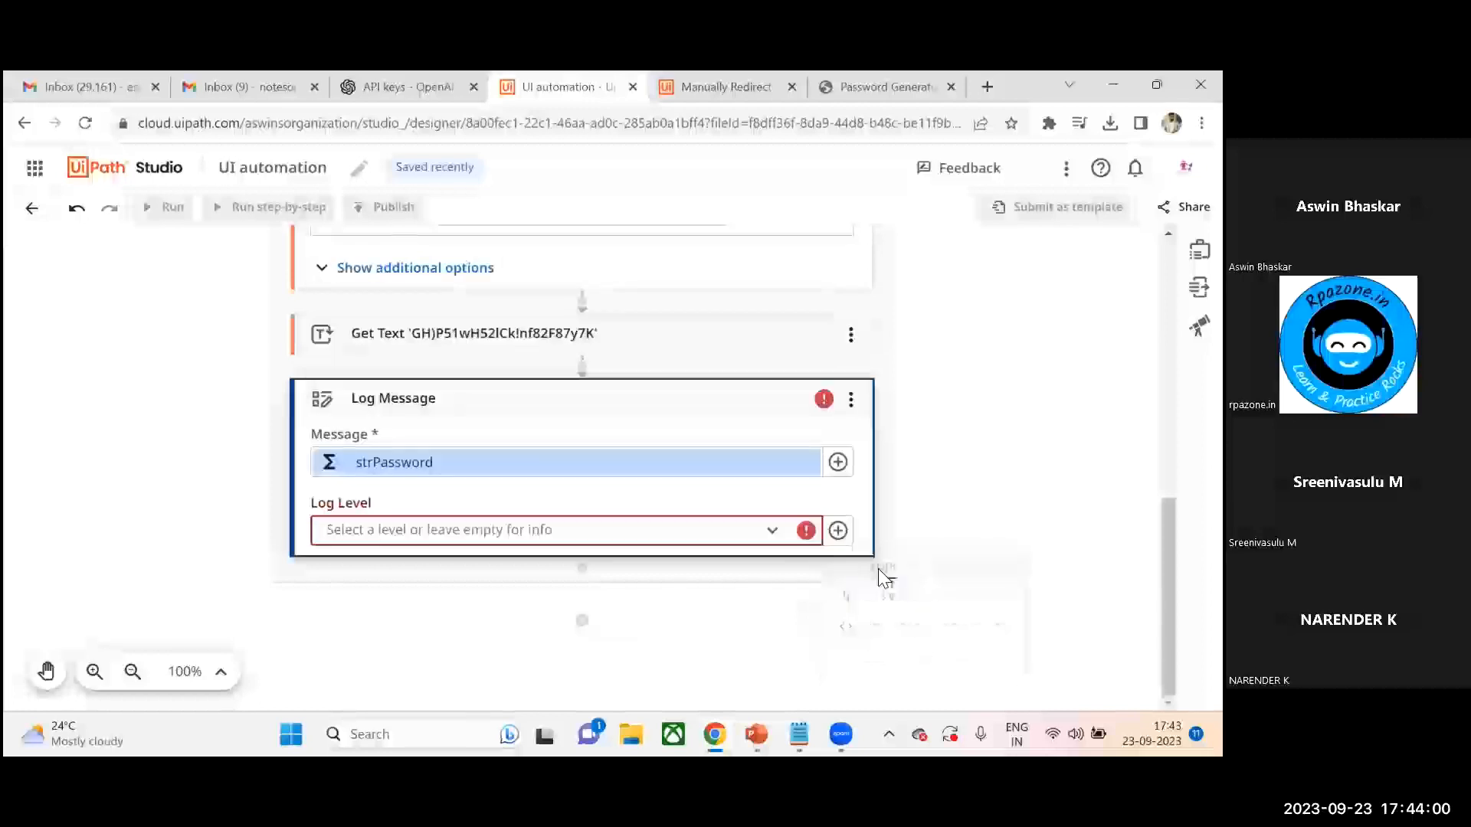
pyautogui.click(793, 538)
pyautogui.click(417, 445)
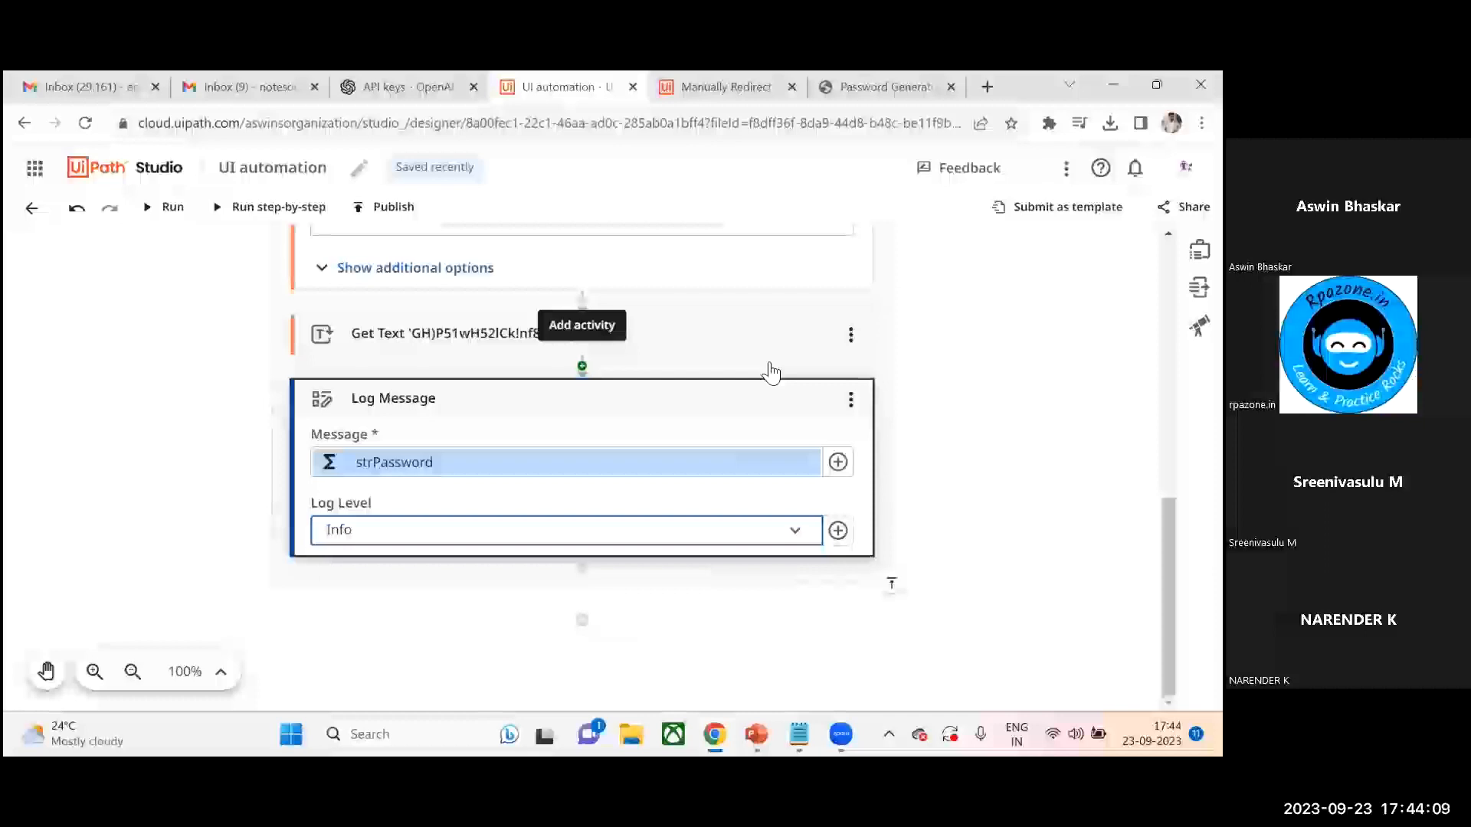
# - Run the workflow and close the feedback survey
pyautogui.scroll(10, 771, 373)
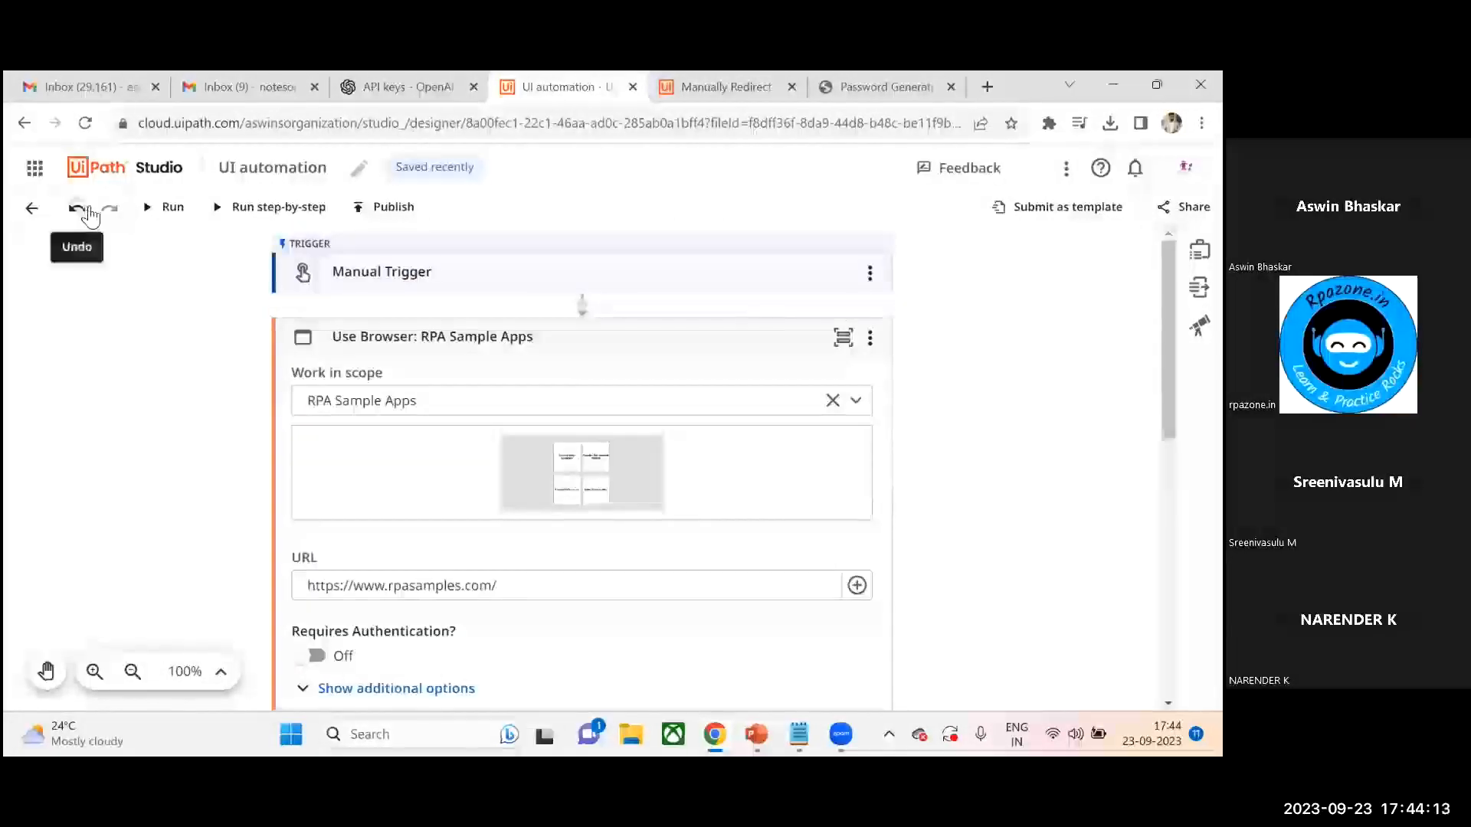
pyautogui.click(170, 211)
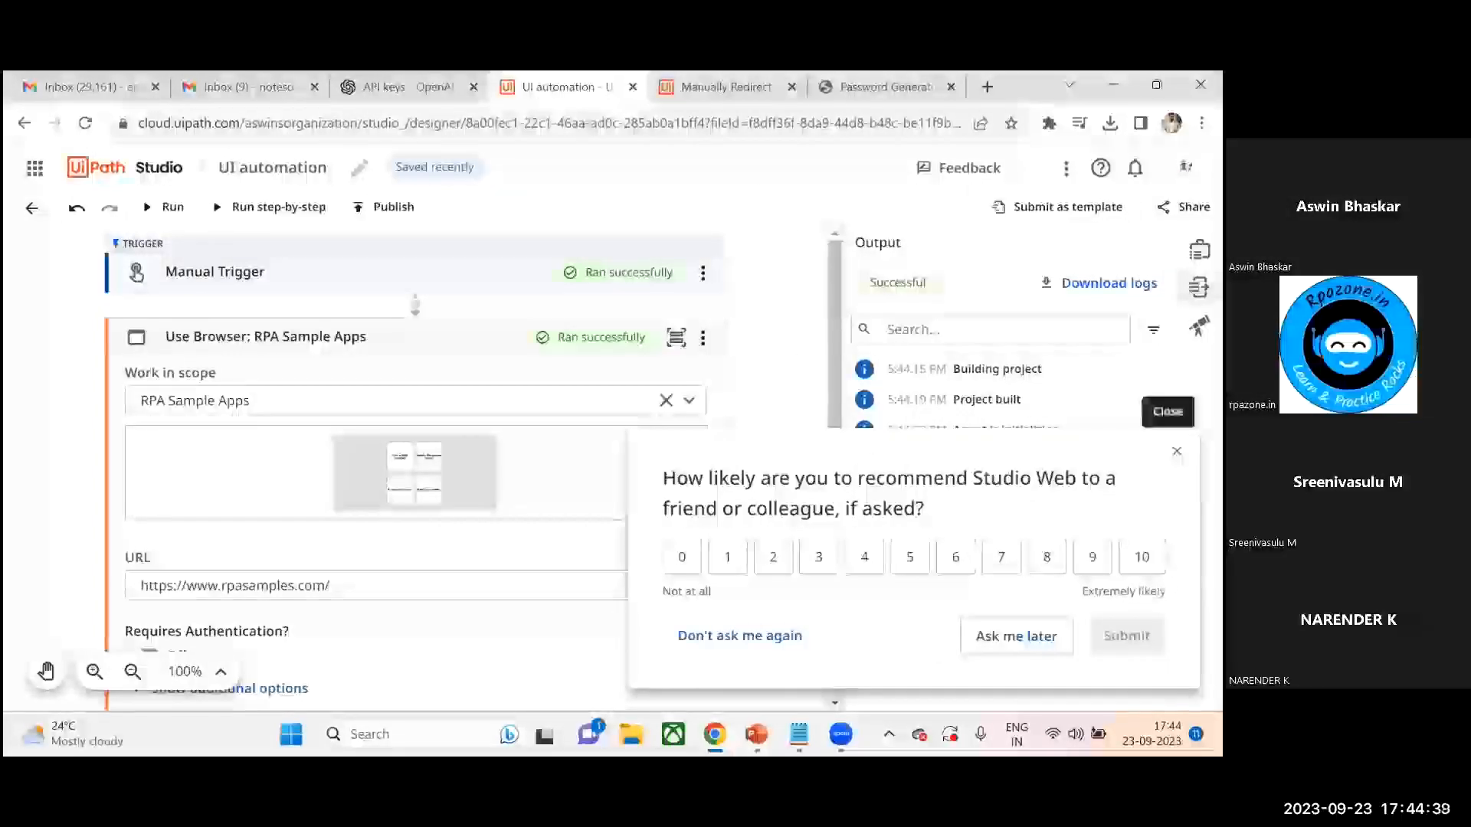
pyautogui.click(1176, 451)
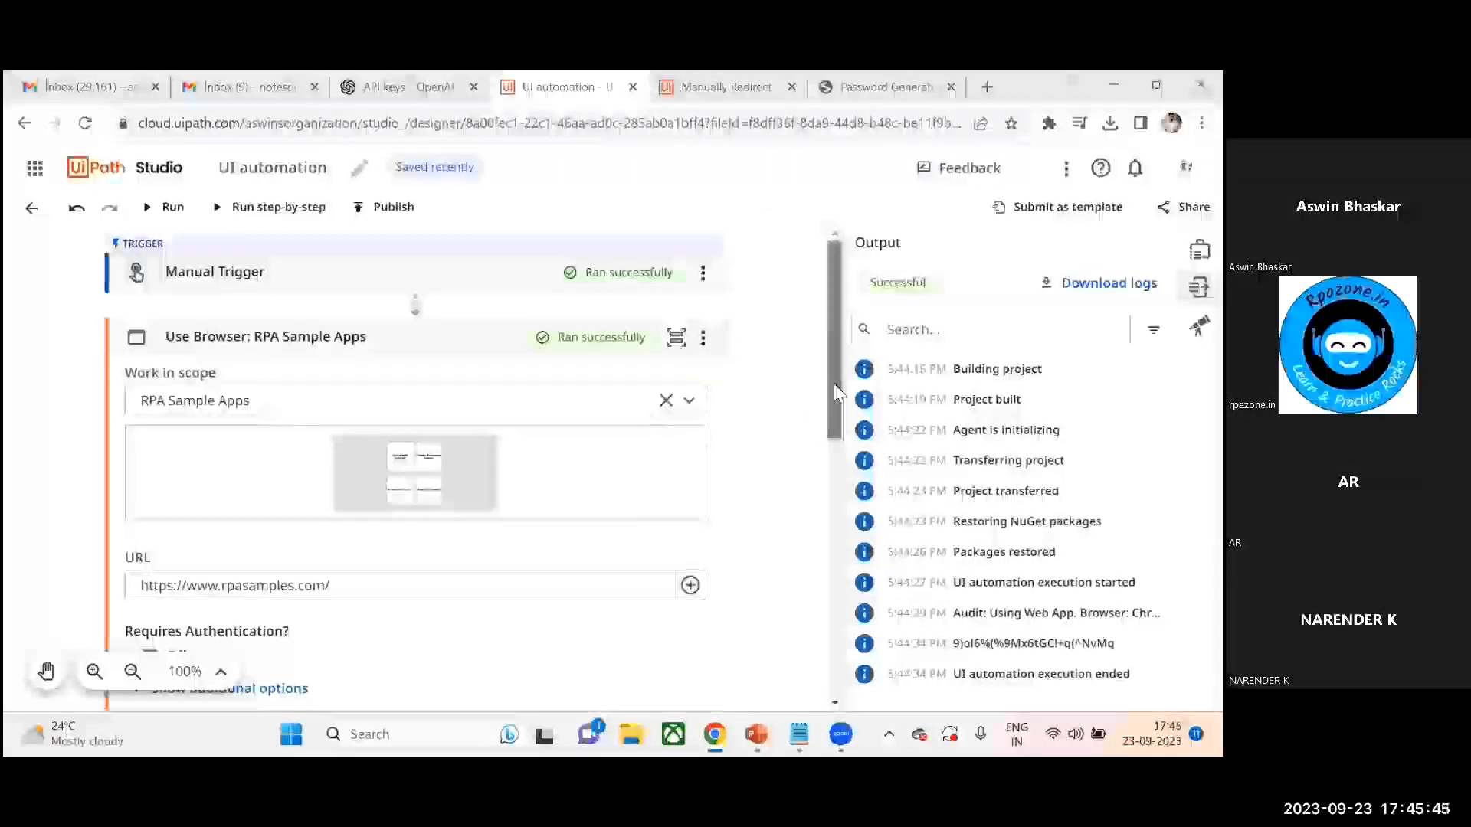
# - Add a second Get Text activity after the Log Message
pyautogui.moveTo(834, 384); pyautogui.dragTo(835, 558)
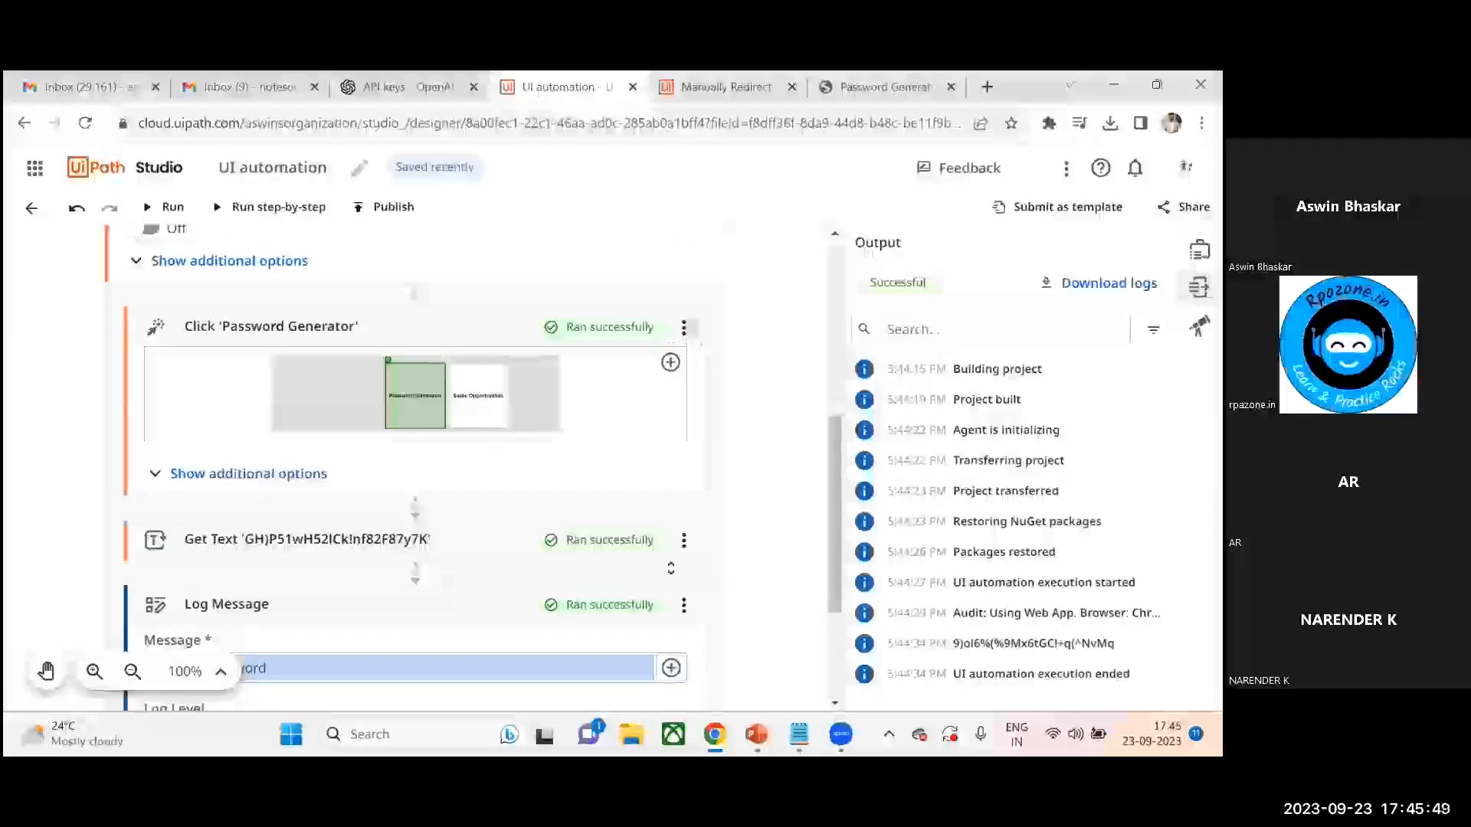
pyautogui.click(673, 556)
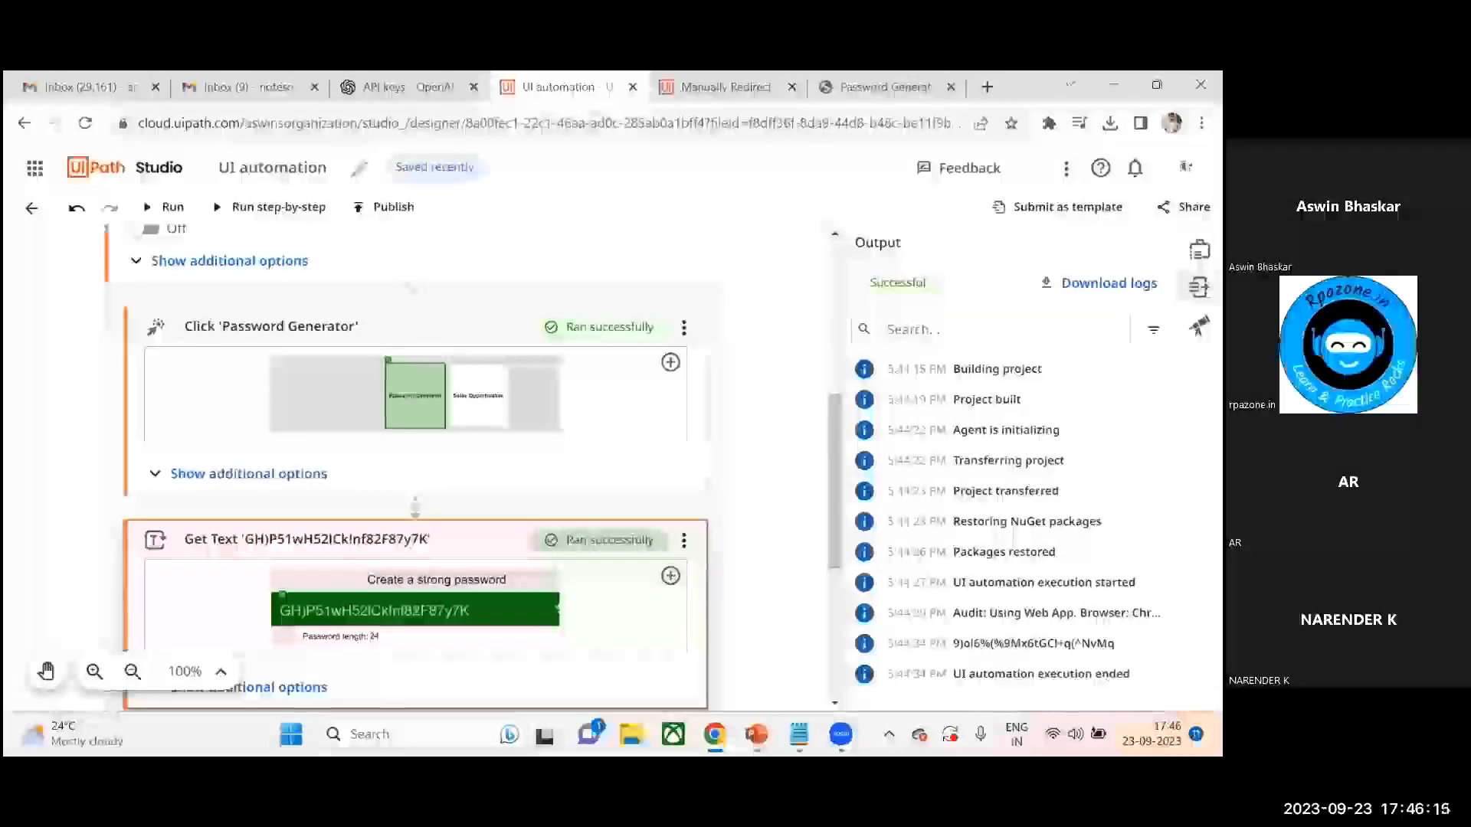
pyautogui.scroll(-5, 829, 488)
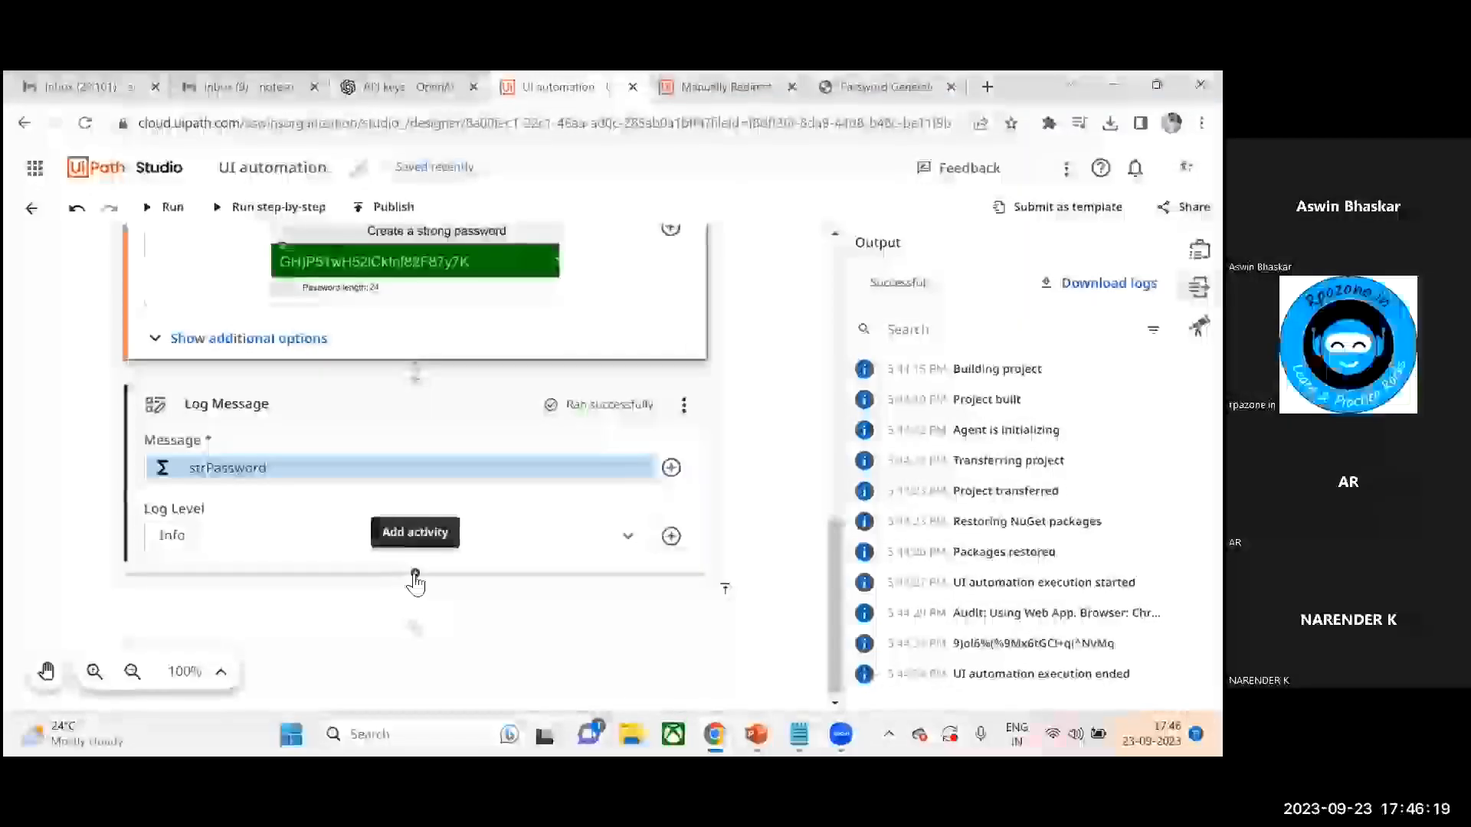
pyautogui.click(415, 581)
pyautogui.write('get')
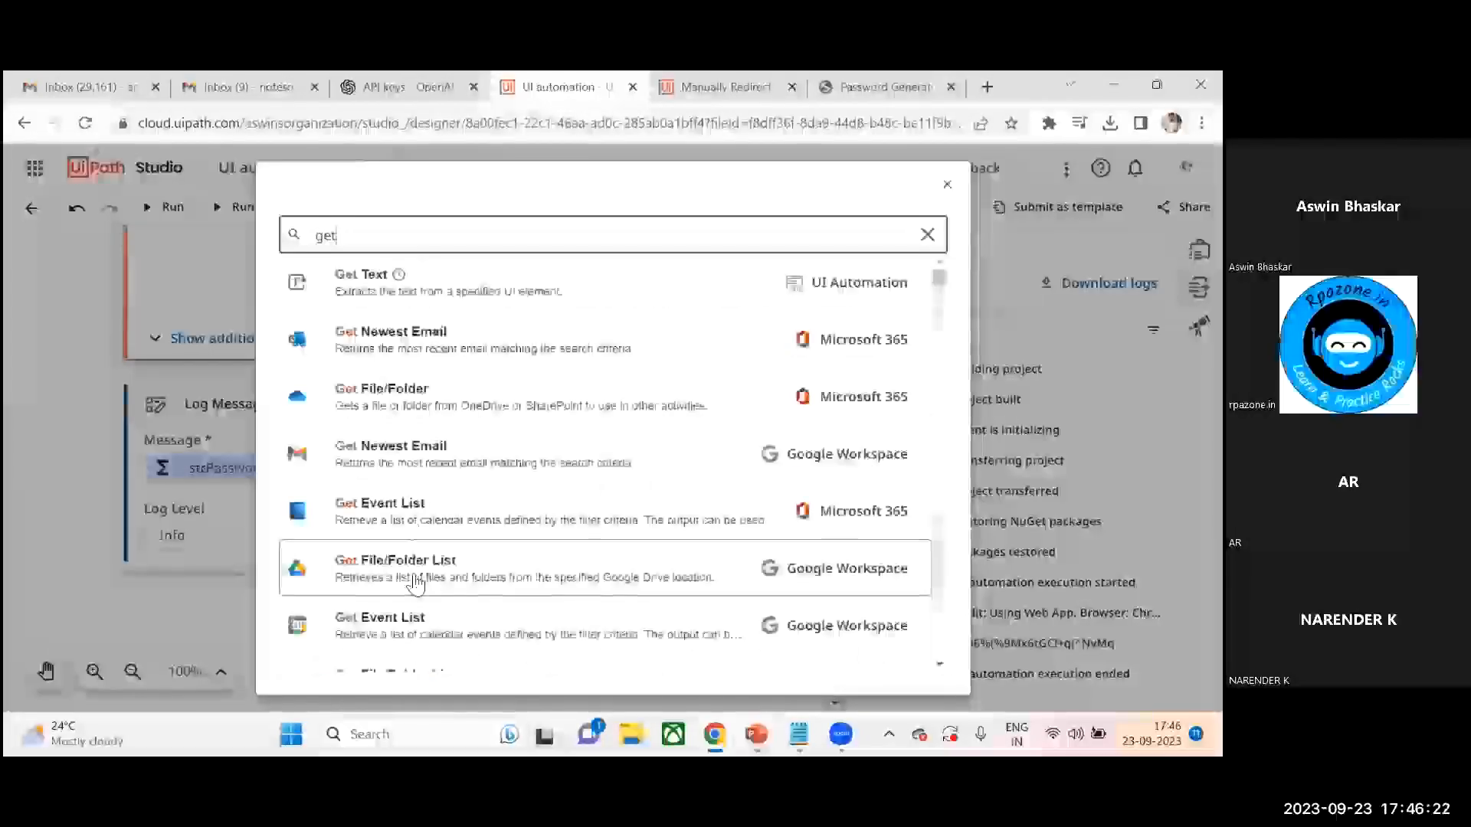
pyautogui.click(431, 299)
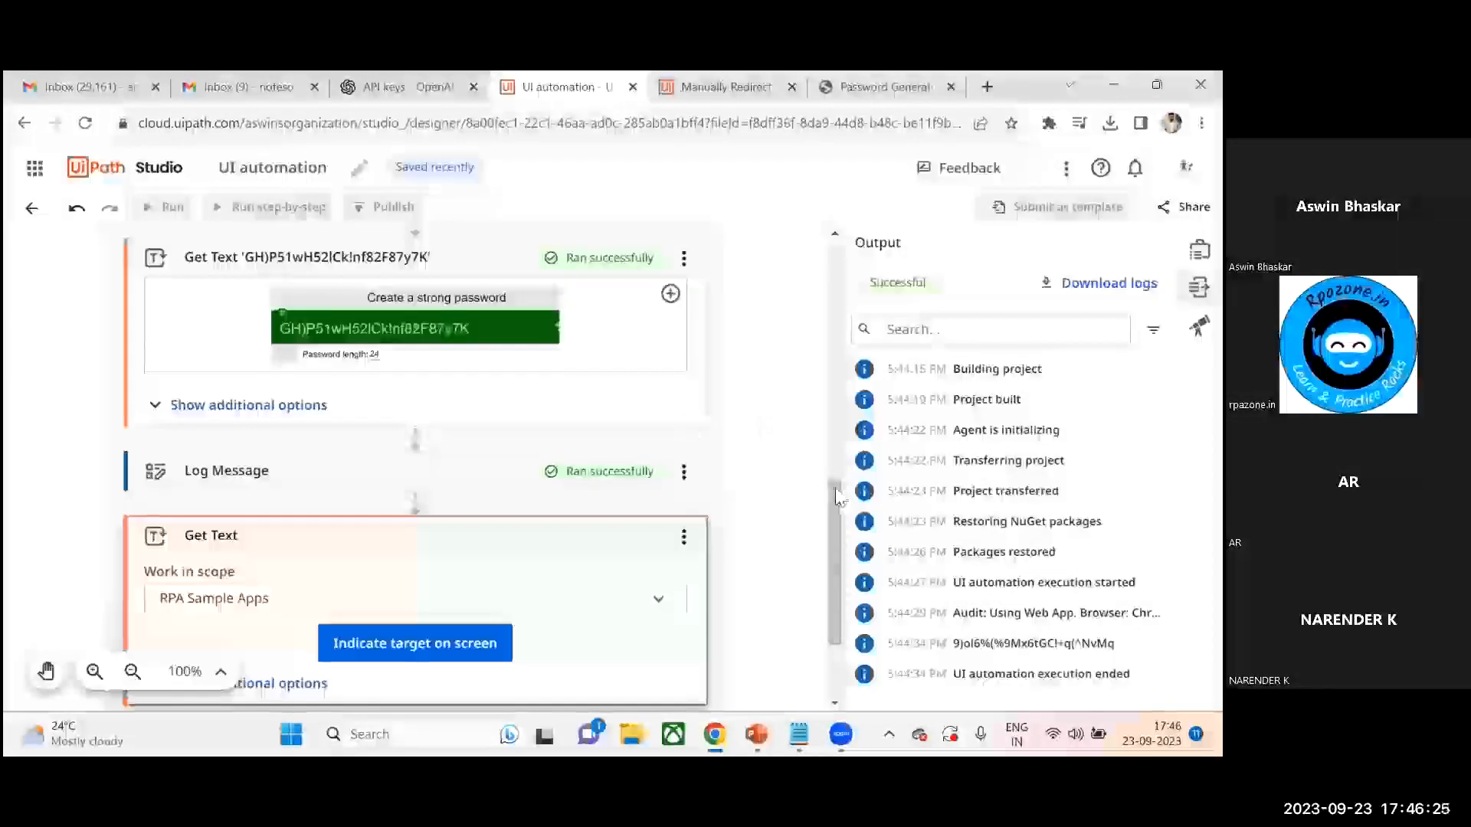
# - Indicate the Upper case label as the new Get Text's target, with the Password length label as anchor
pyautogui.moveTo(835, 495); pyautogui.dragTo(834, 510)
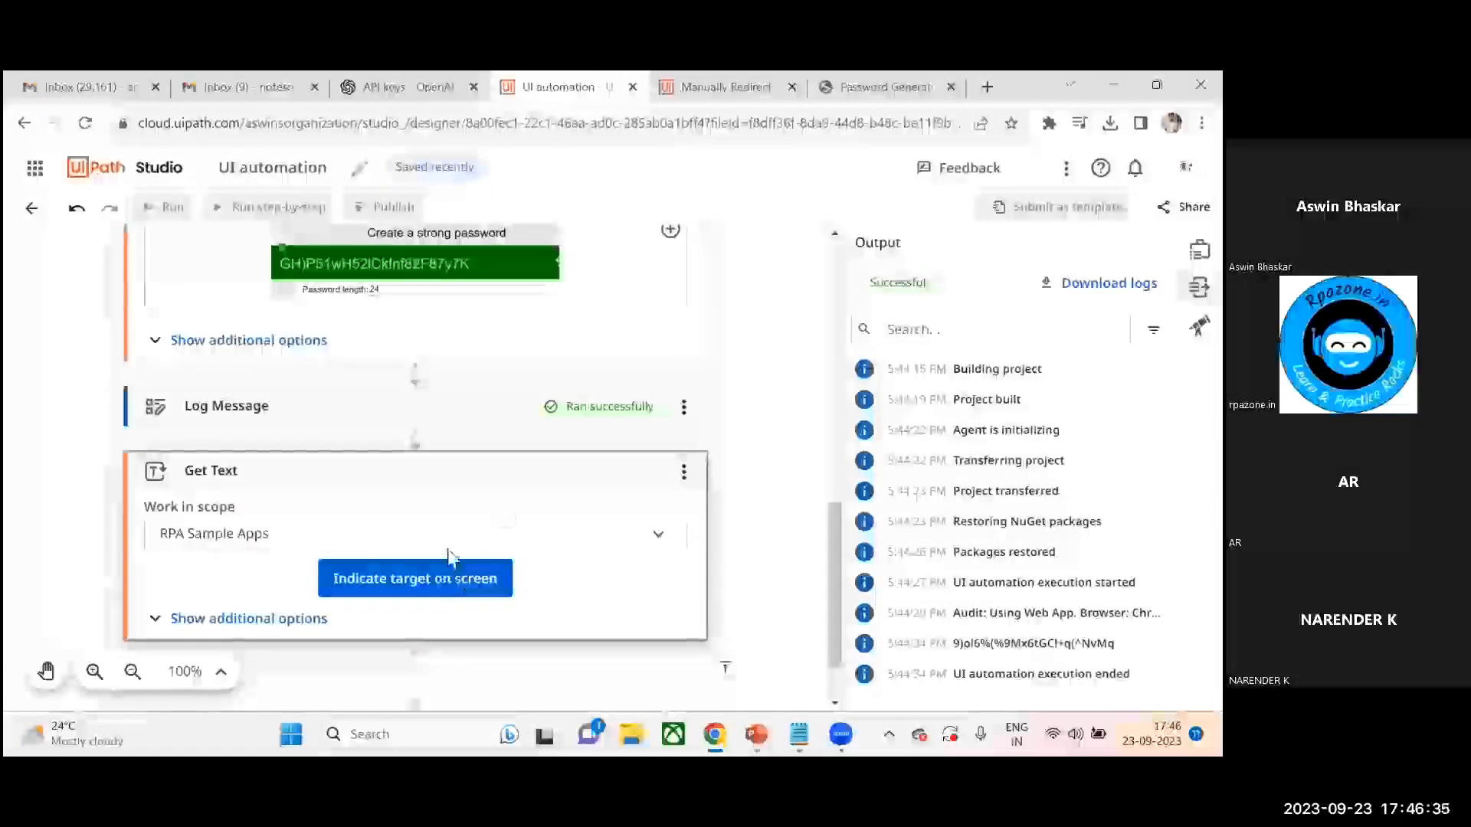
pyautogui.click(381, 584)
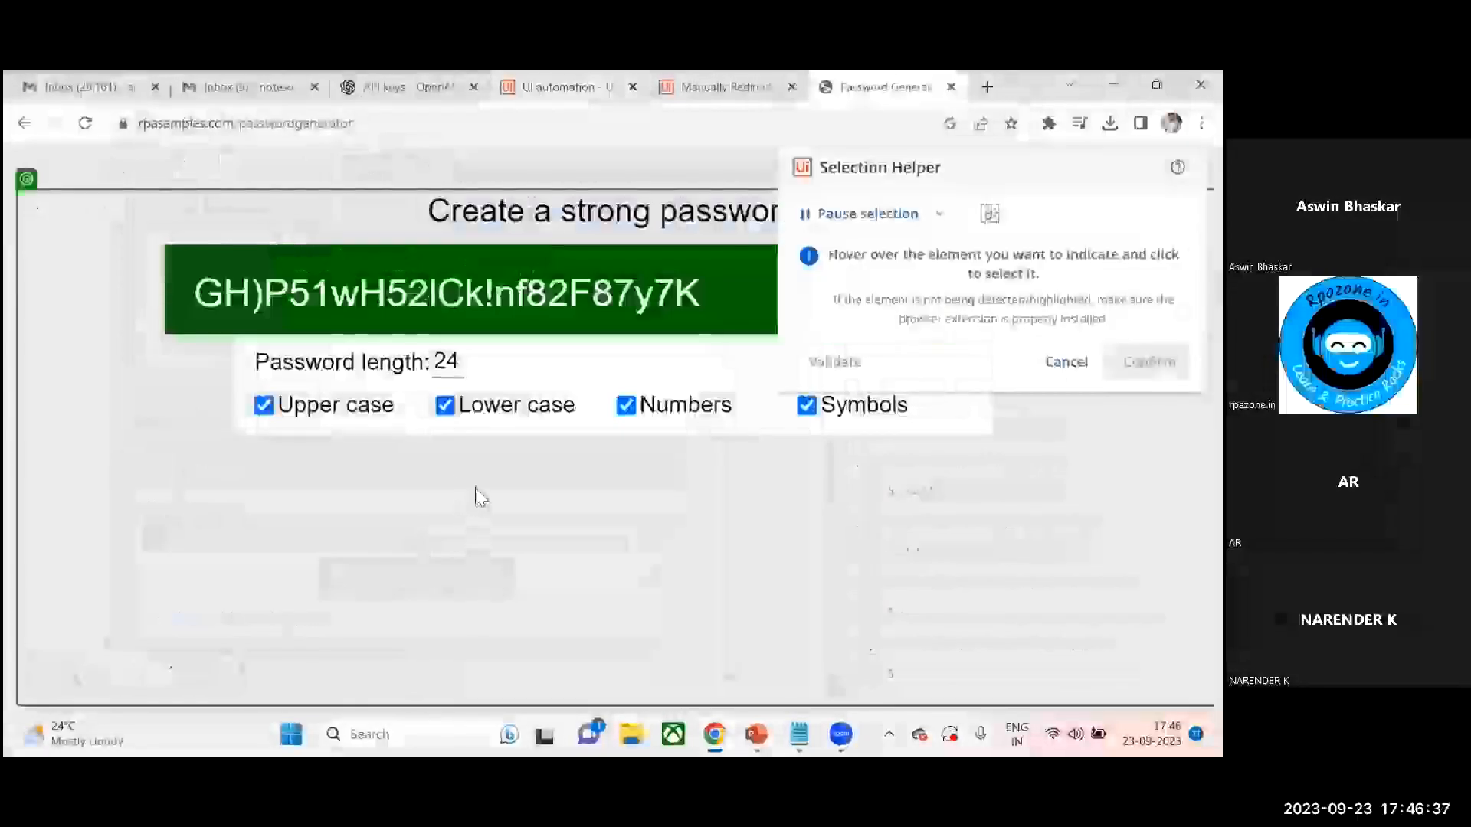
pyautogui.click(343, 414)
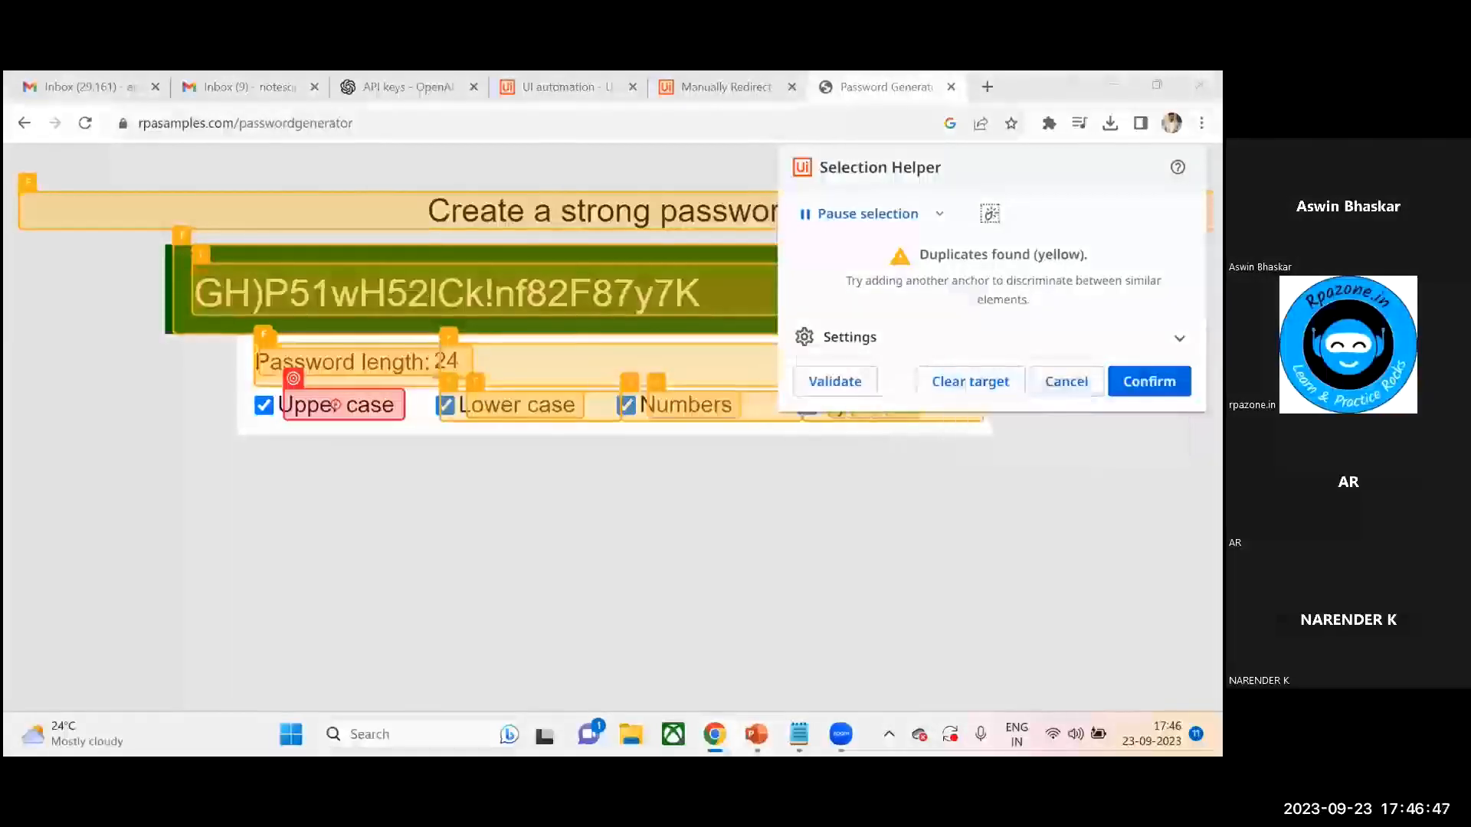
pyautogui.moveTo(304, 421)
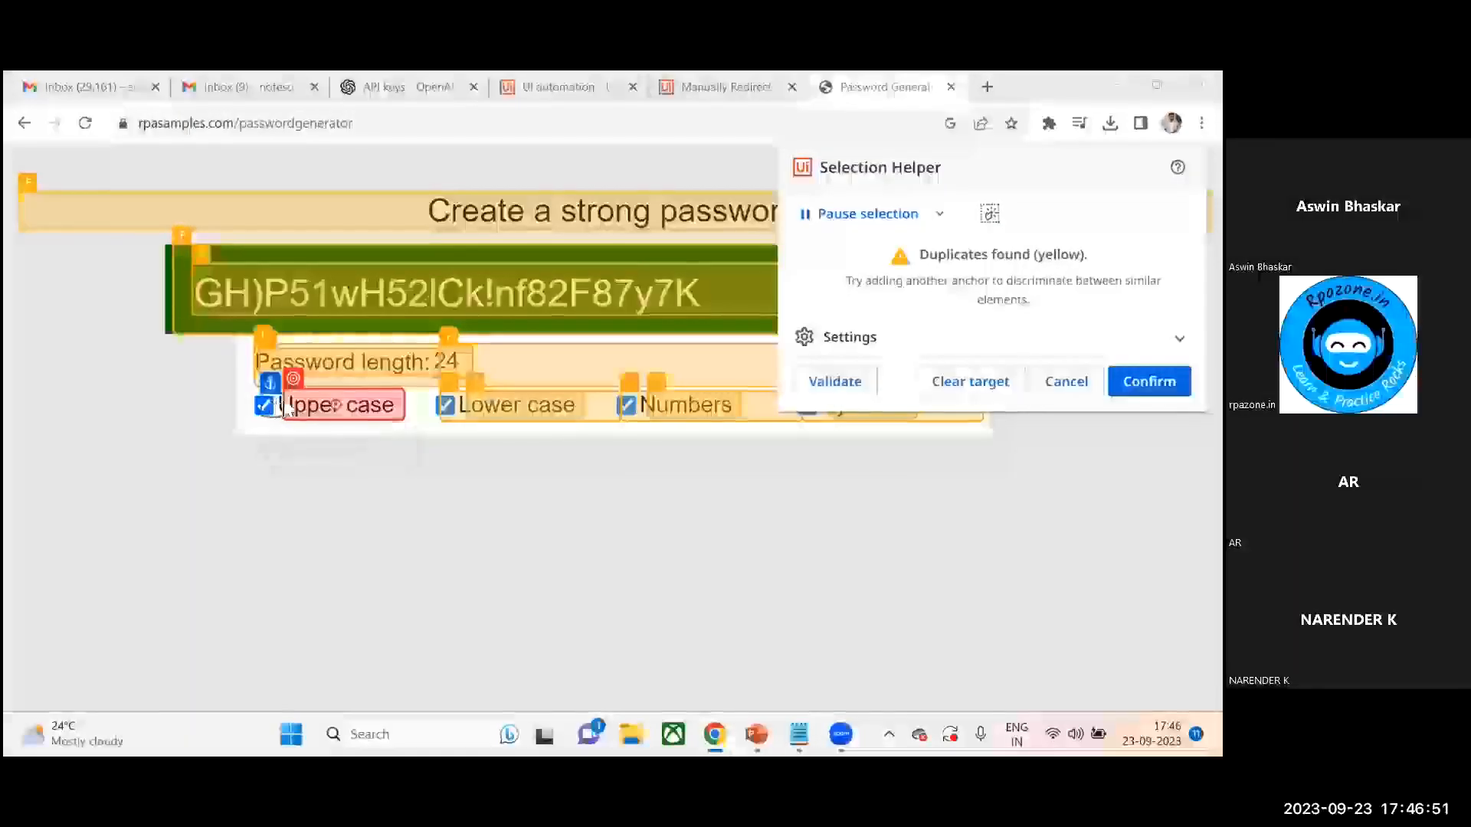
pyautogui.click(339, 436)
pyautogui.click(335, 361)
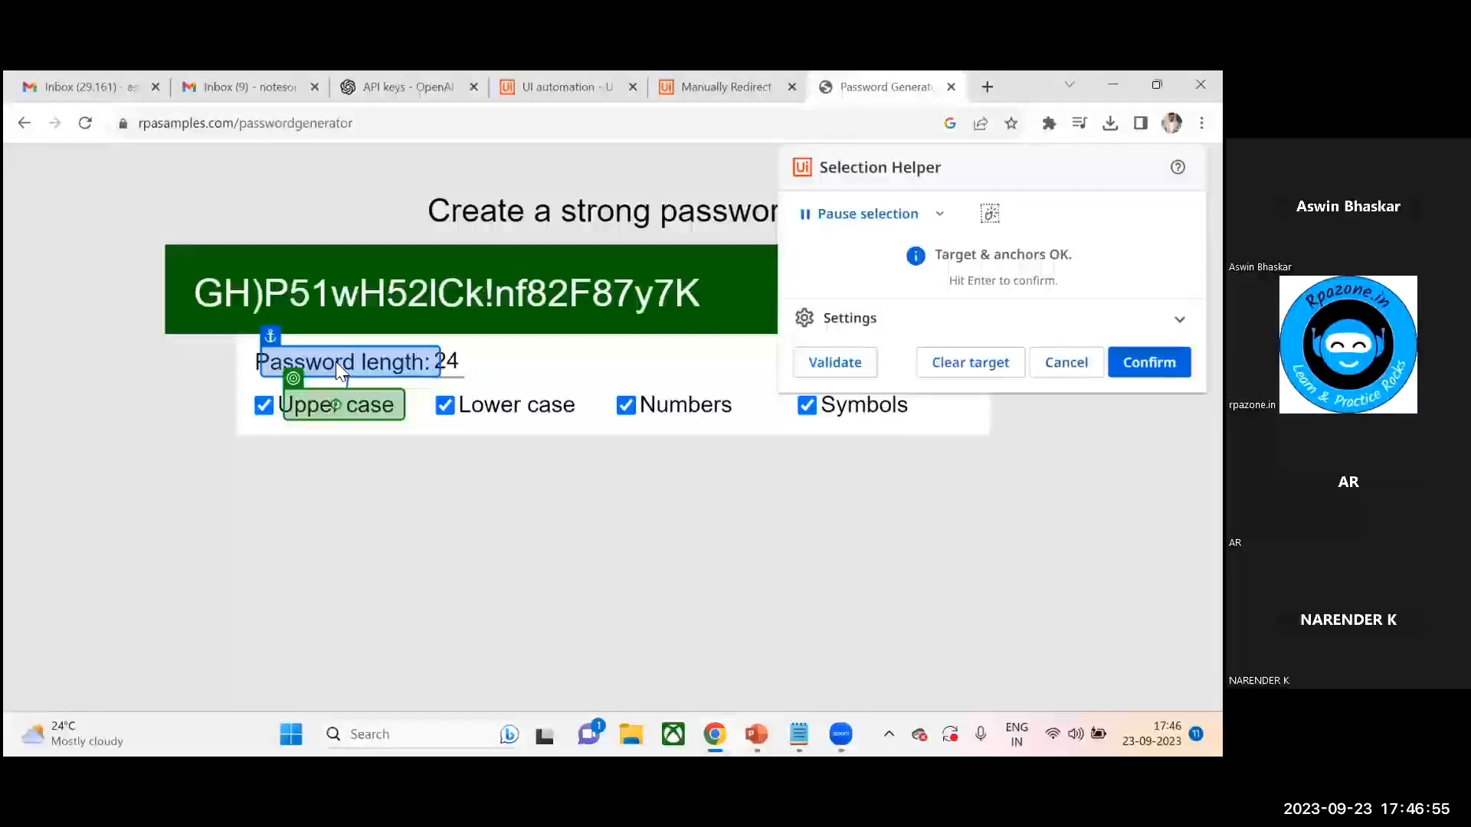
# - Try appending a * wildcard to the Password length anchor's fuzzy selector, then cancel the selection
pyautogui.click(842, 318)
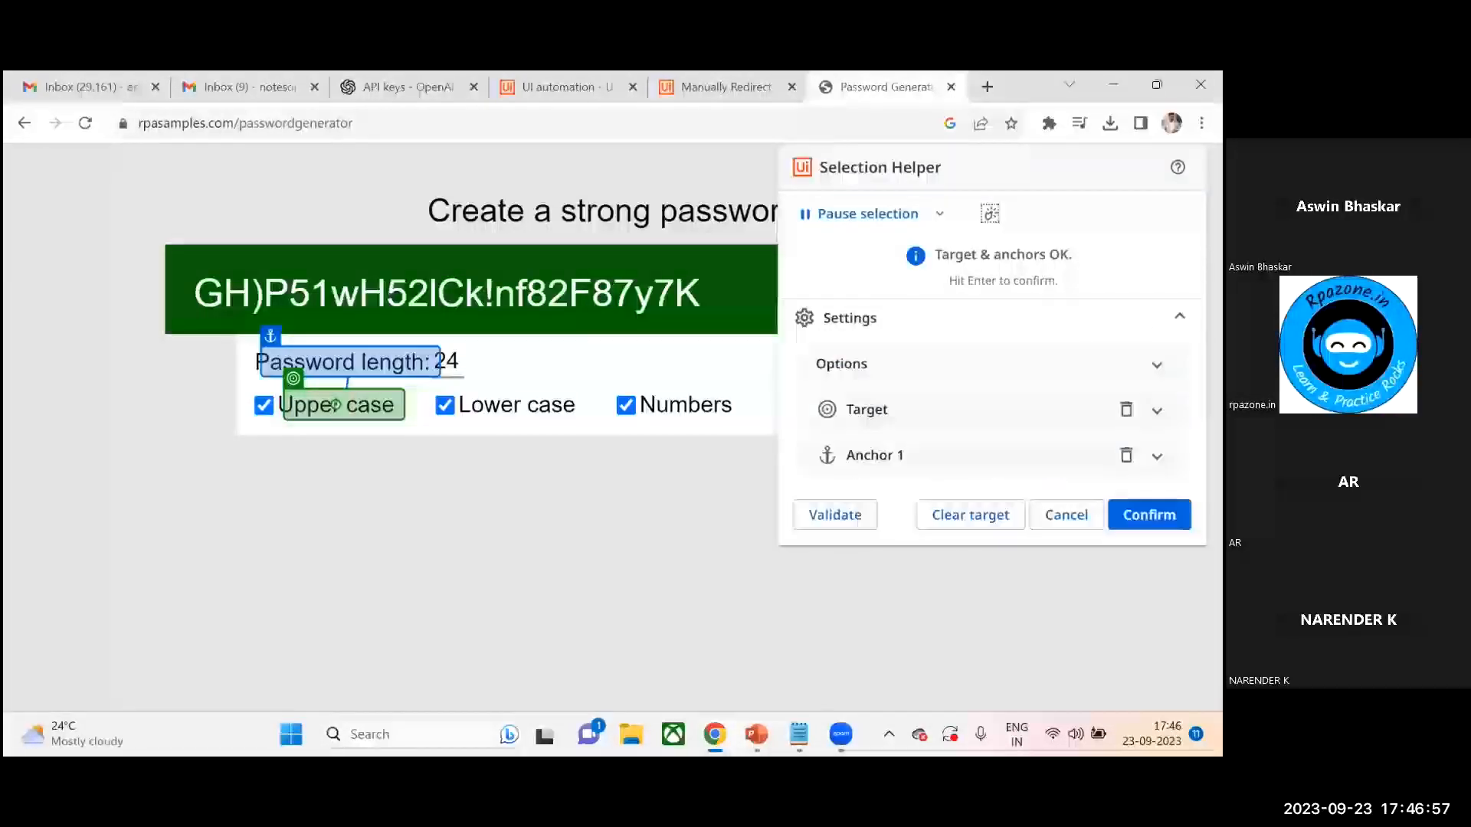
pyautogui.click(814, 409)
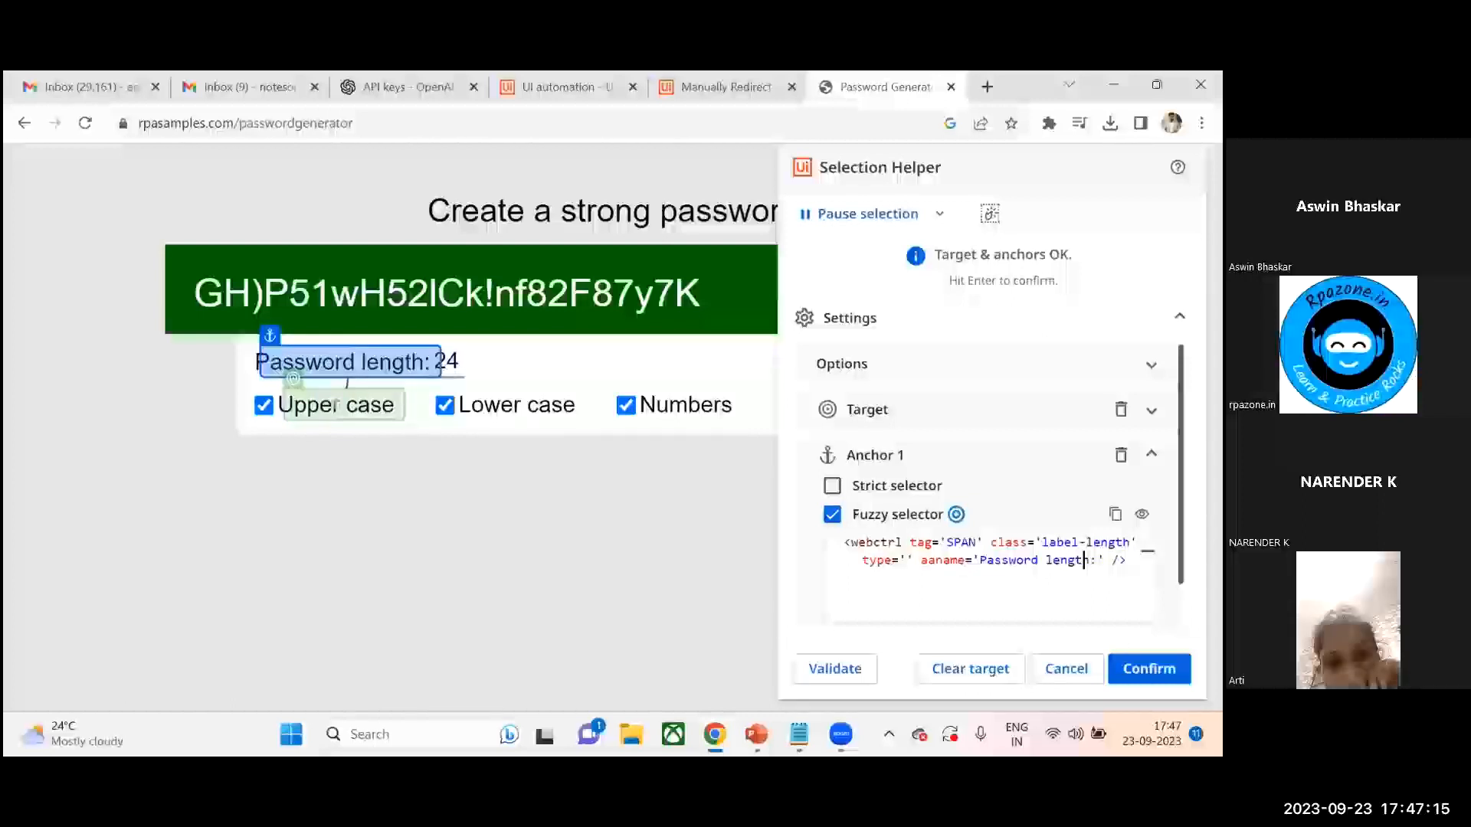
pyautogui.click(1098, 560)
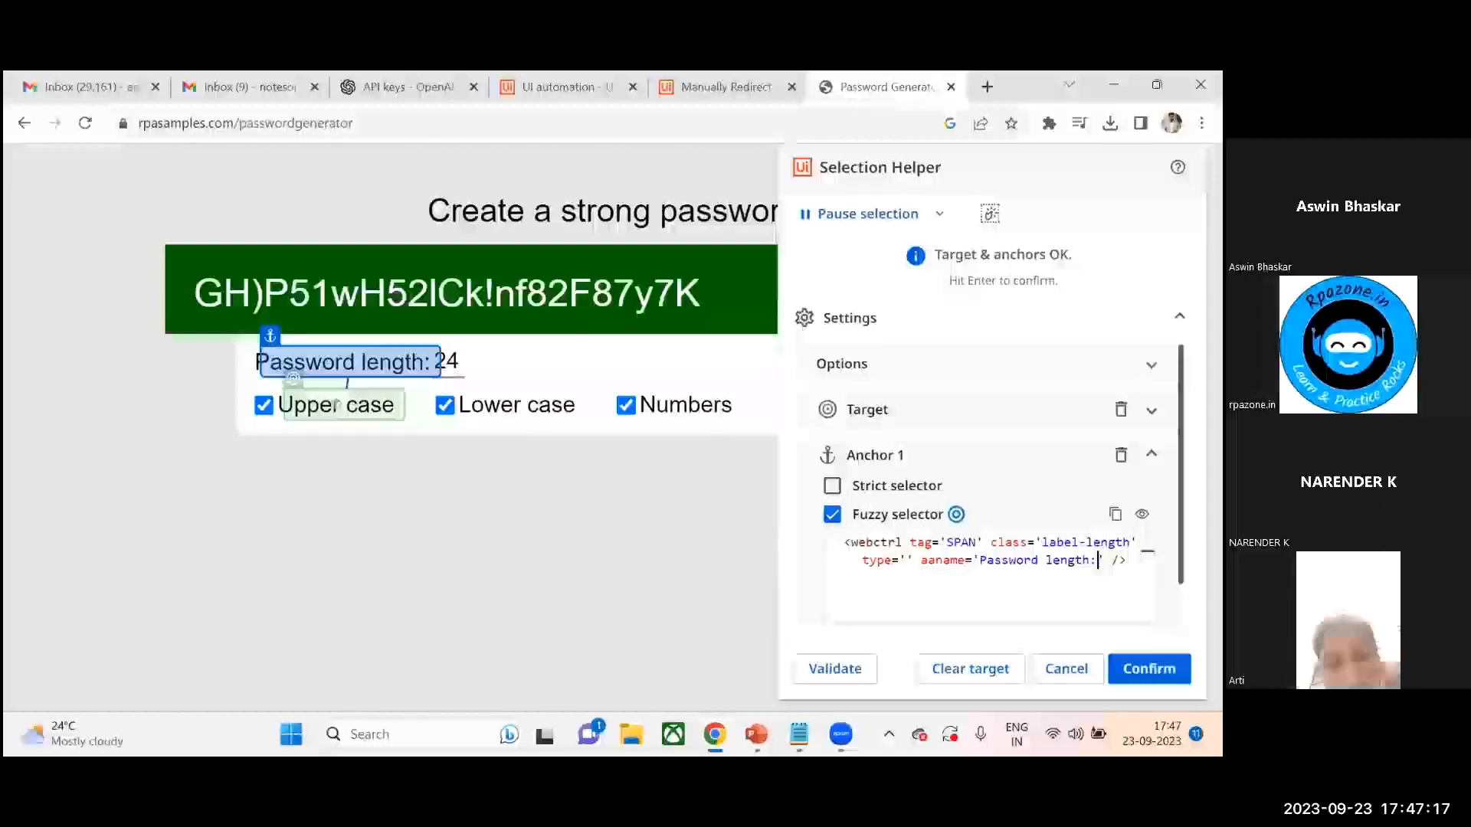
pyautogui.write('*')
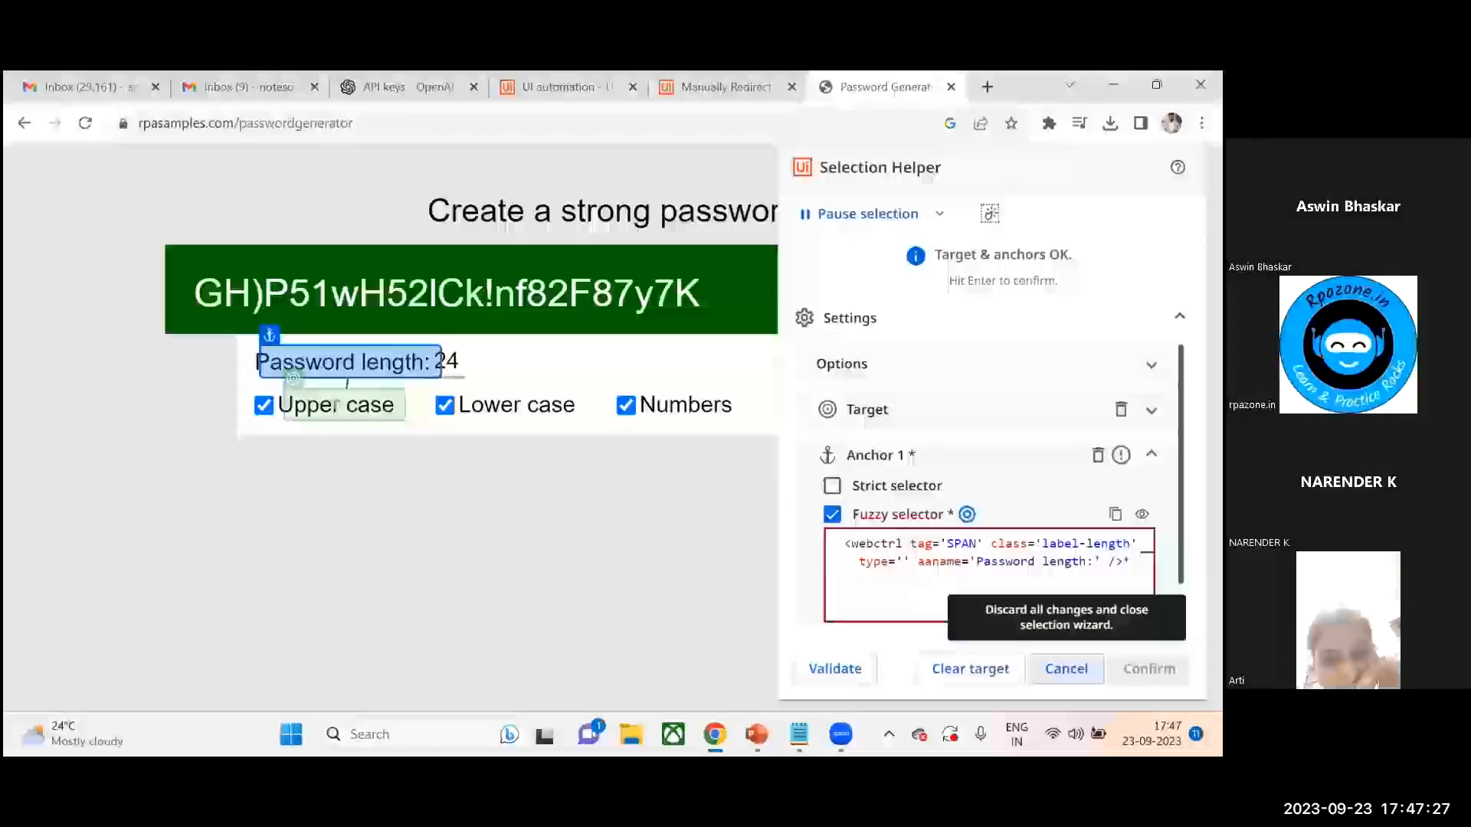
pyautogui.click(1066, 669)
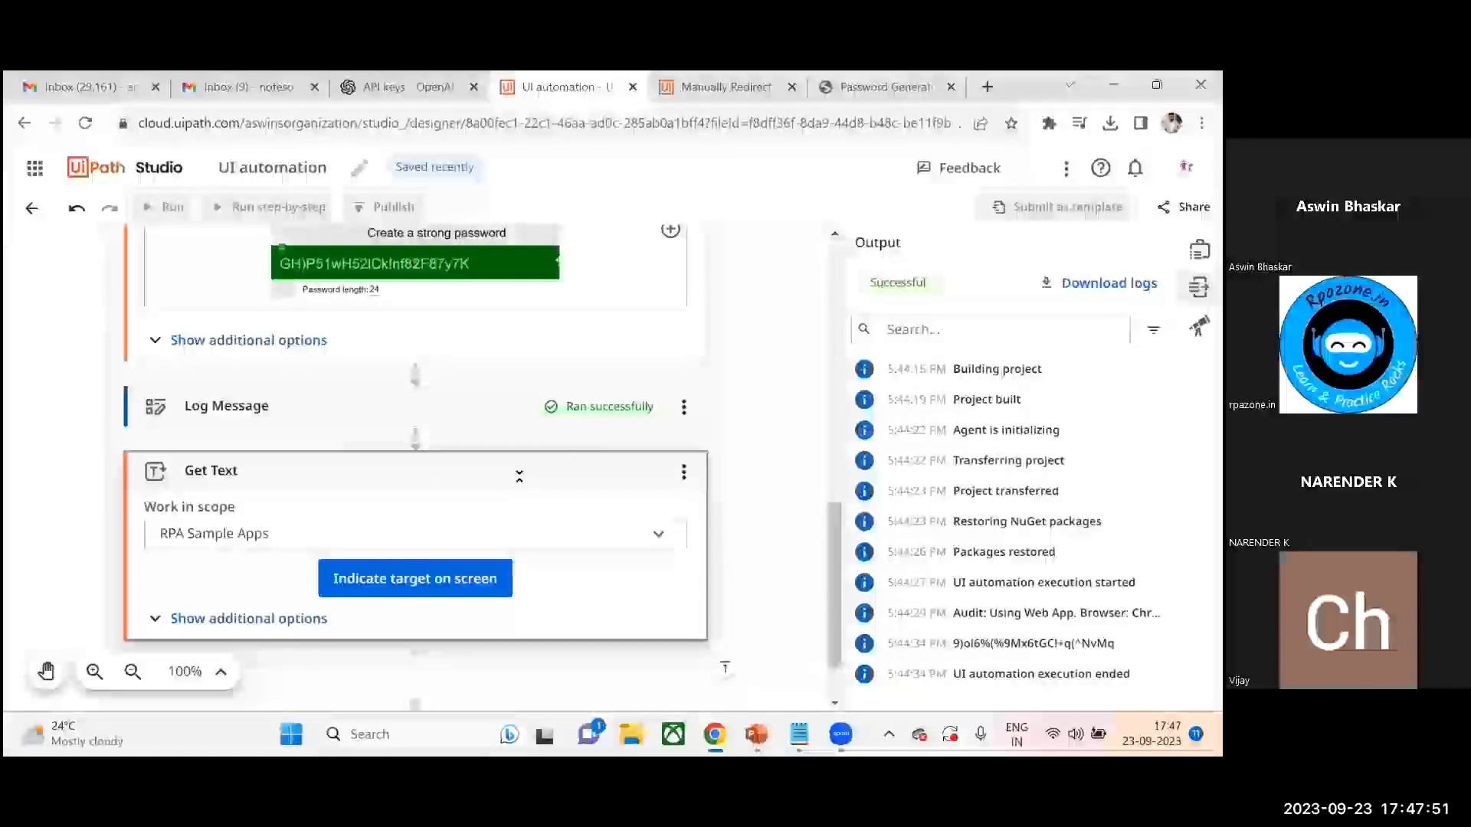
# - Remove the second Get Text activity that still has no target
pyautogui.scroll(-2, 831, 578)
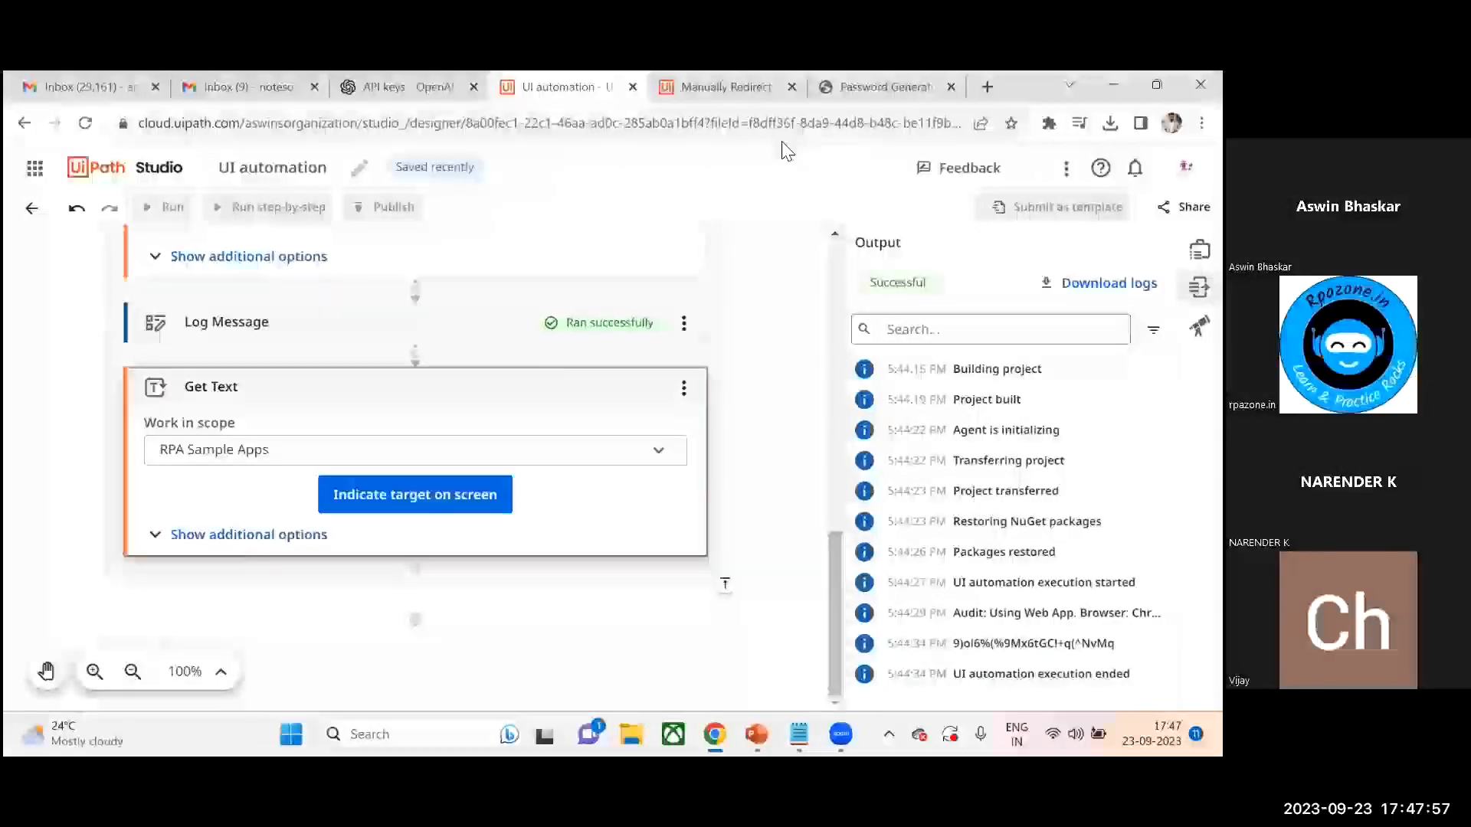
pyautogui.click(890, 86)
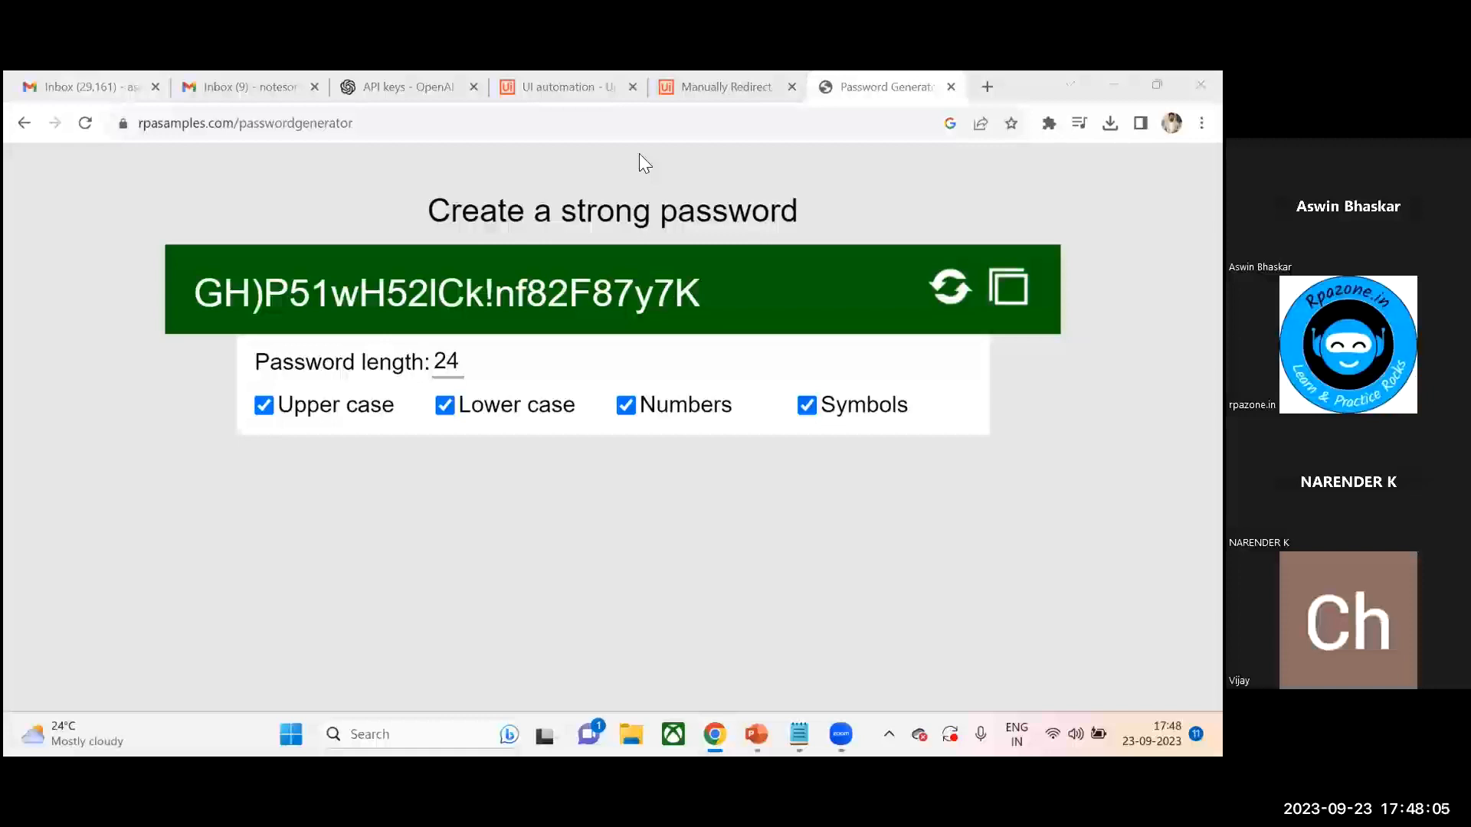
pyautogui.click(535, 86)
pyautogui.click(559, 387)
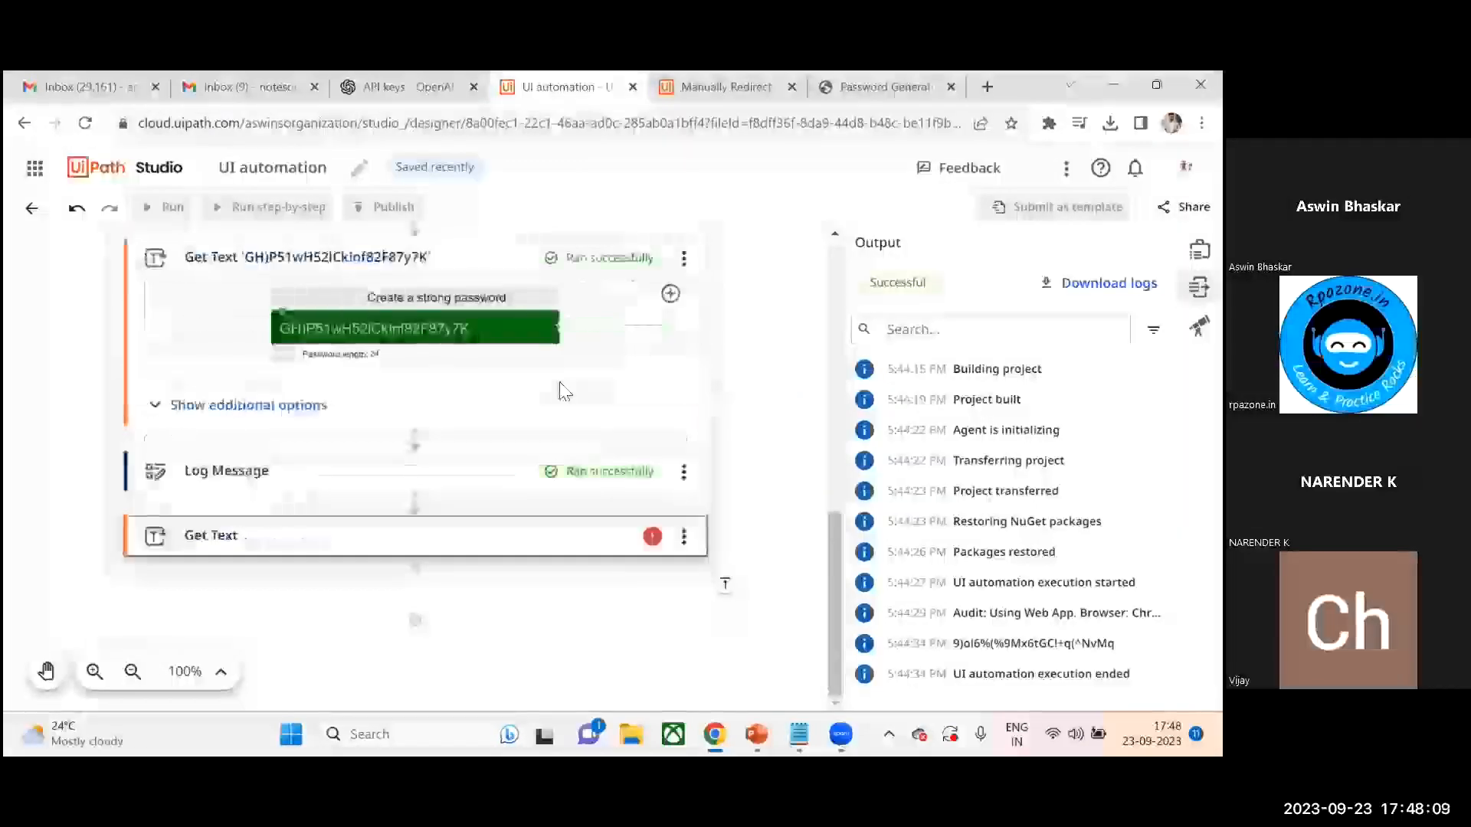
pyautogui.click(681, 536)
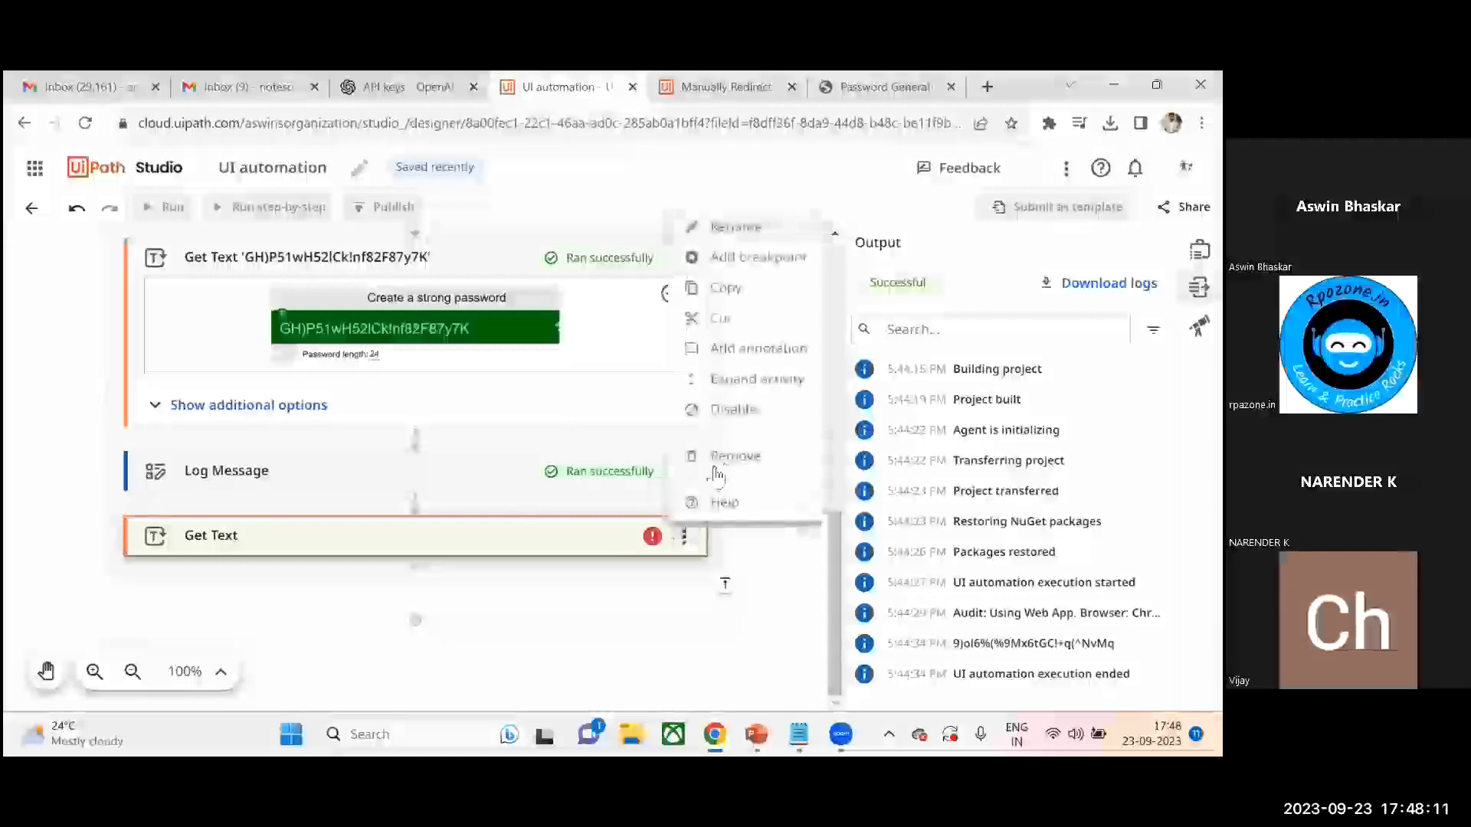
pyautogui.click(717, 457)
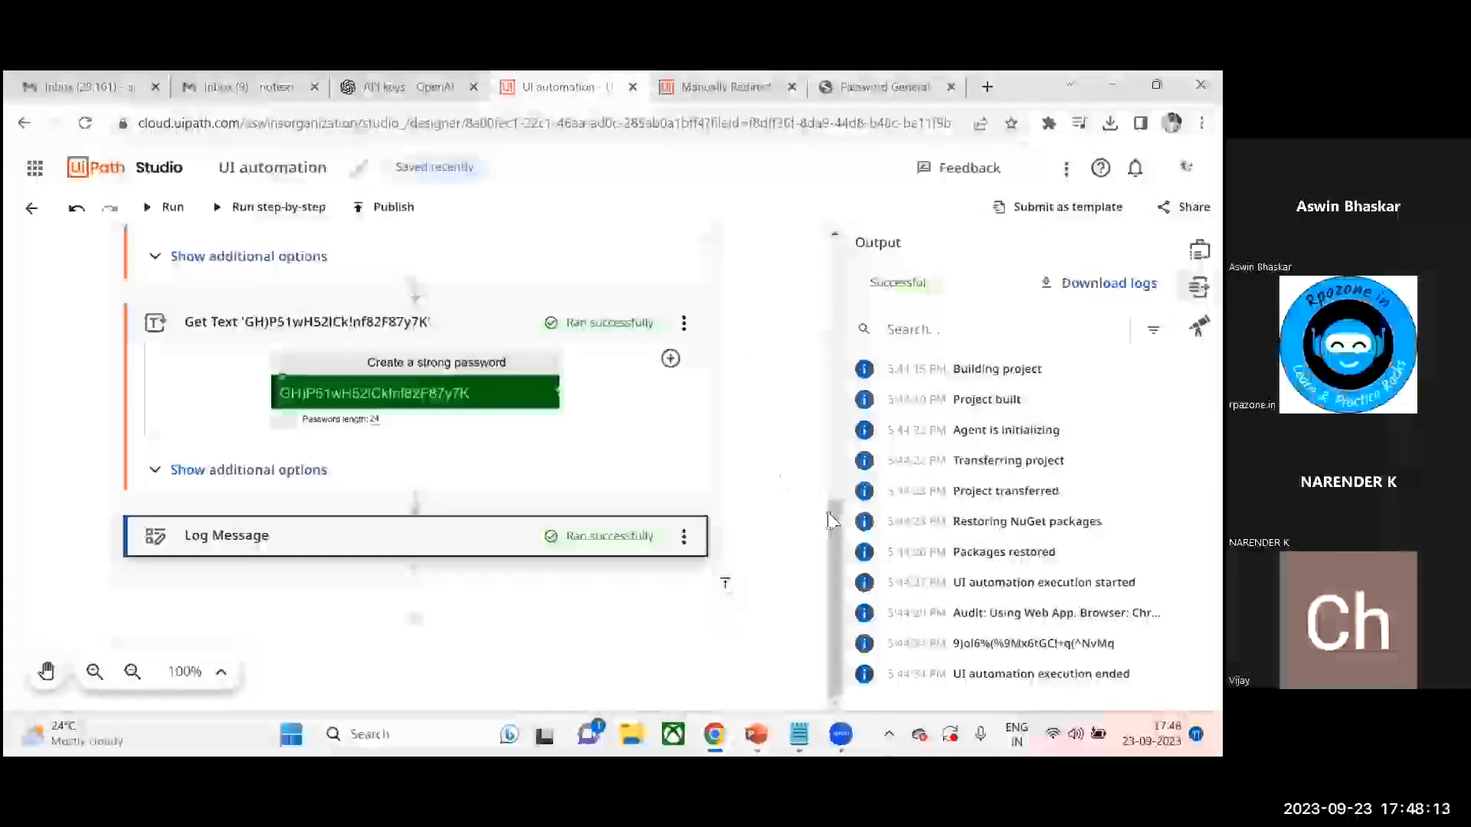
# - Inspect the first Get Text activity's additional options, including its Options and Input/Output sections
pyautogui.scroll(3, 831, 521)
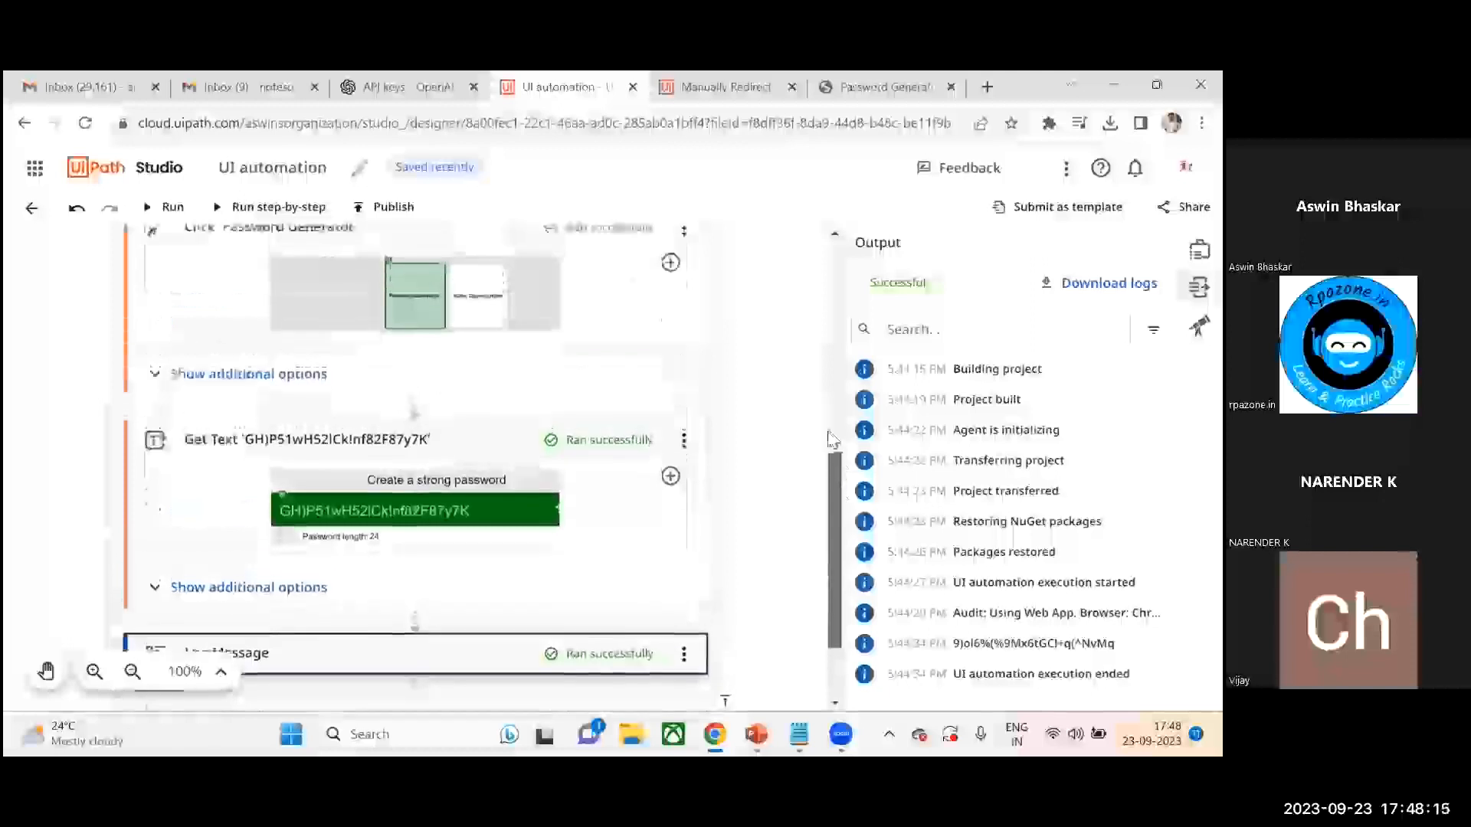
pyautogui.scroll(3, 830, 438)
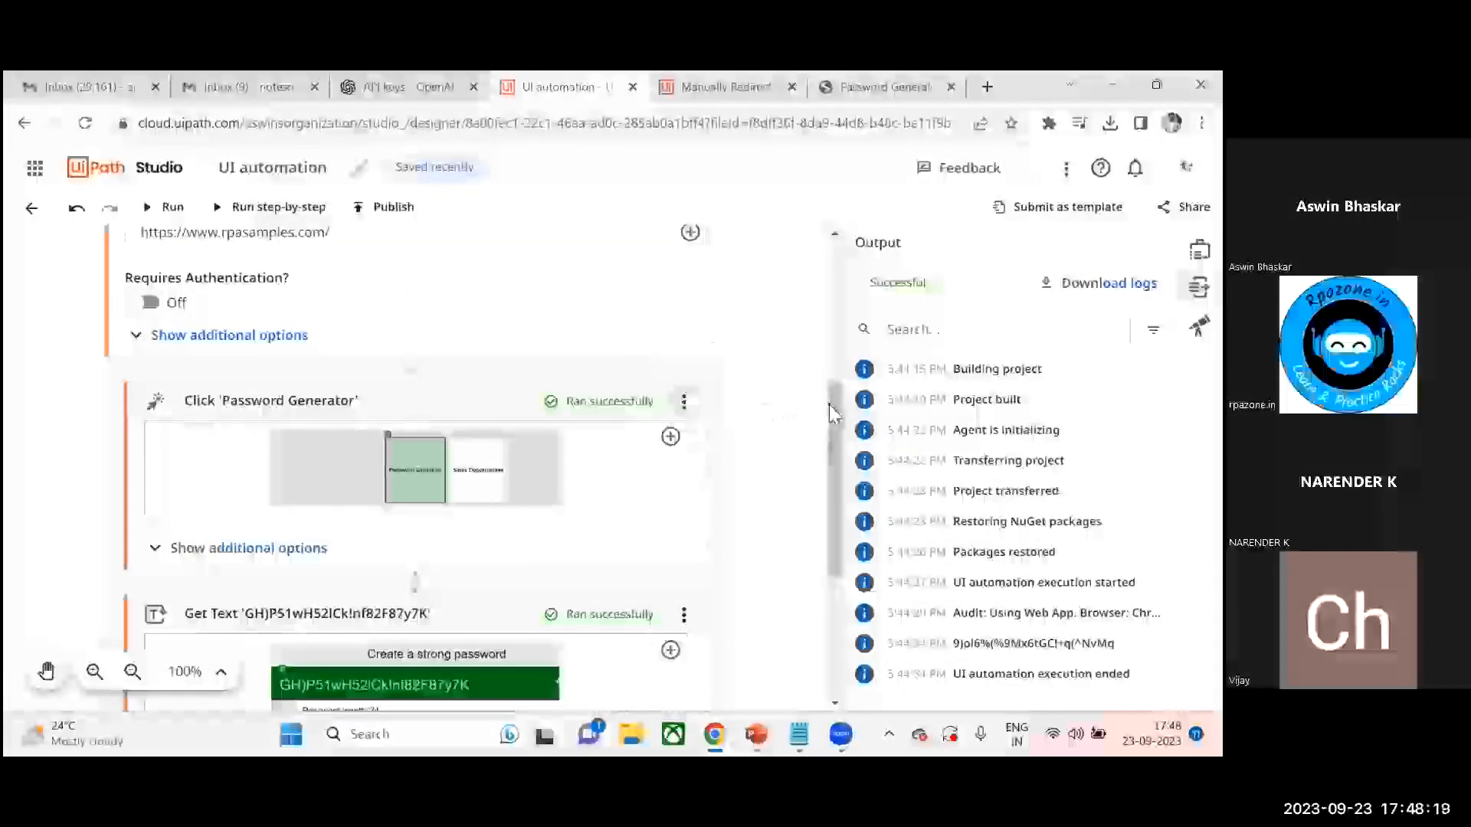
pyautogui.scroll(-4, 828, 404)
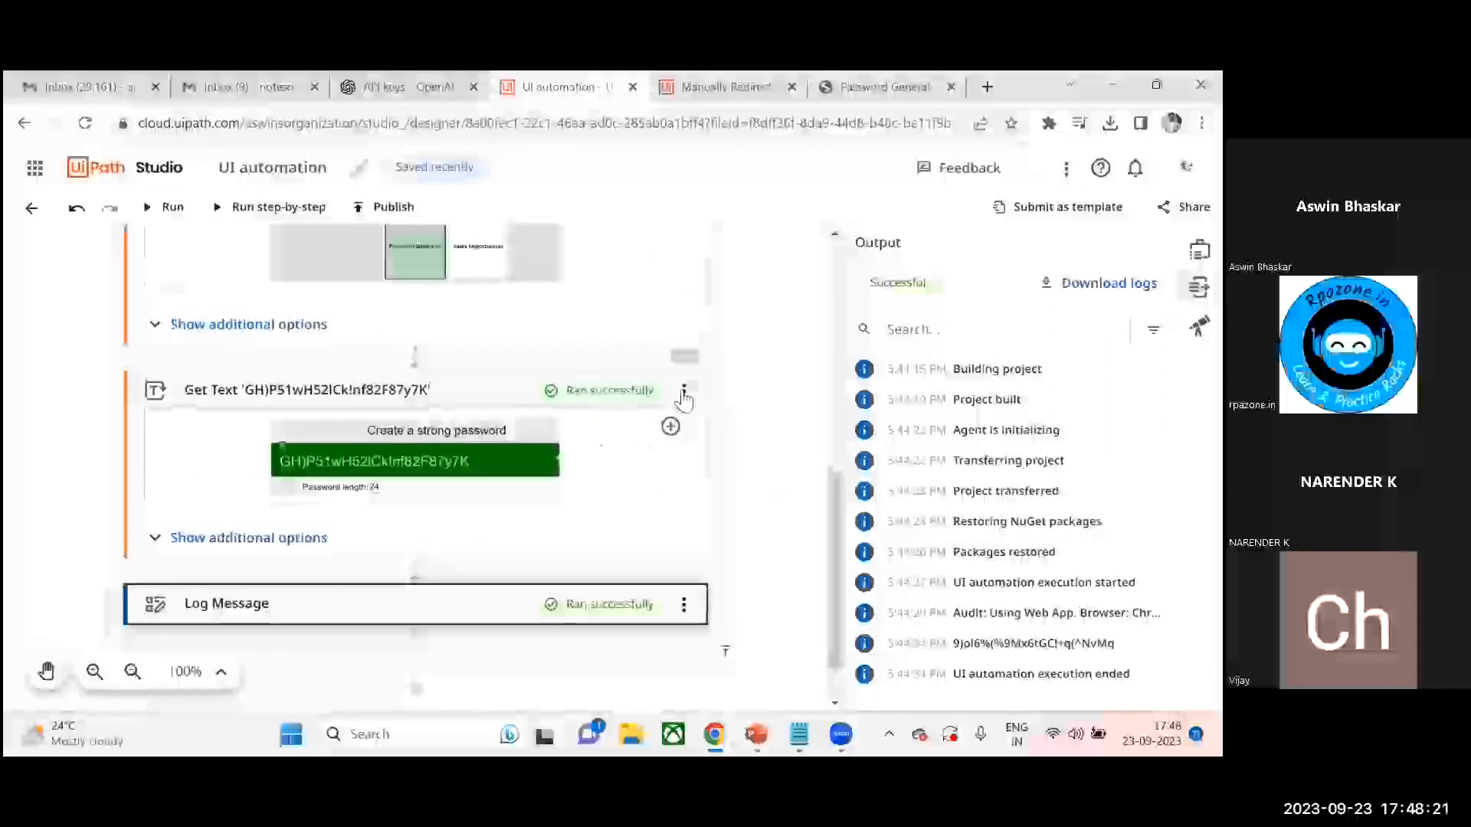
pyautogui.click(683, 392)
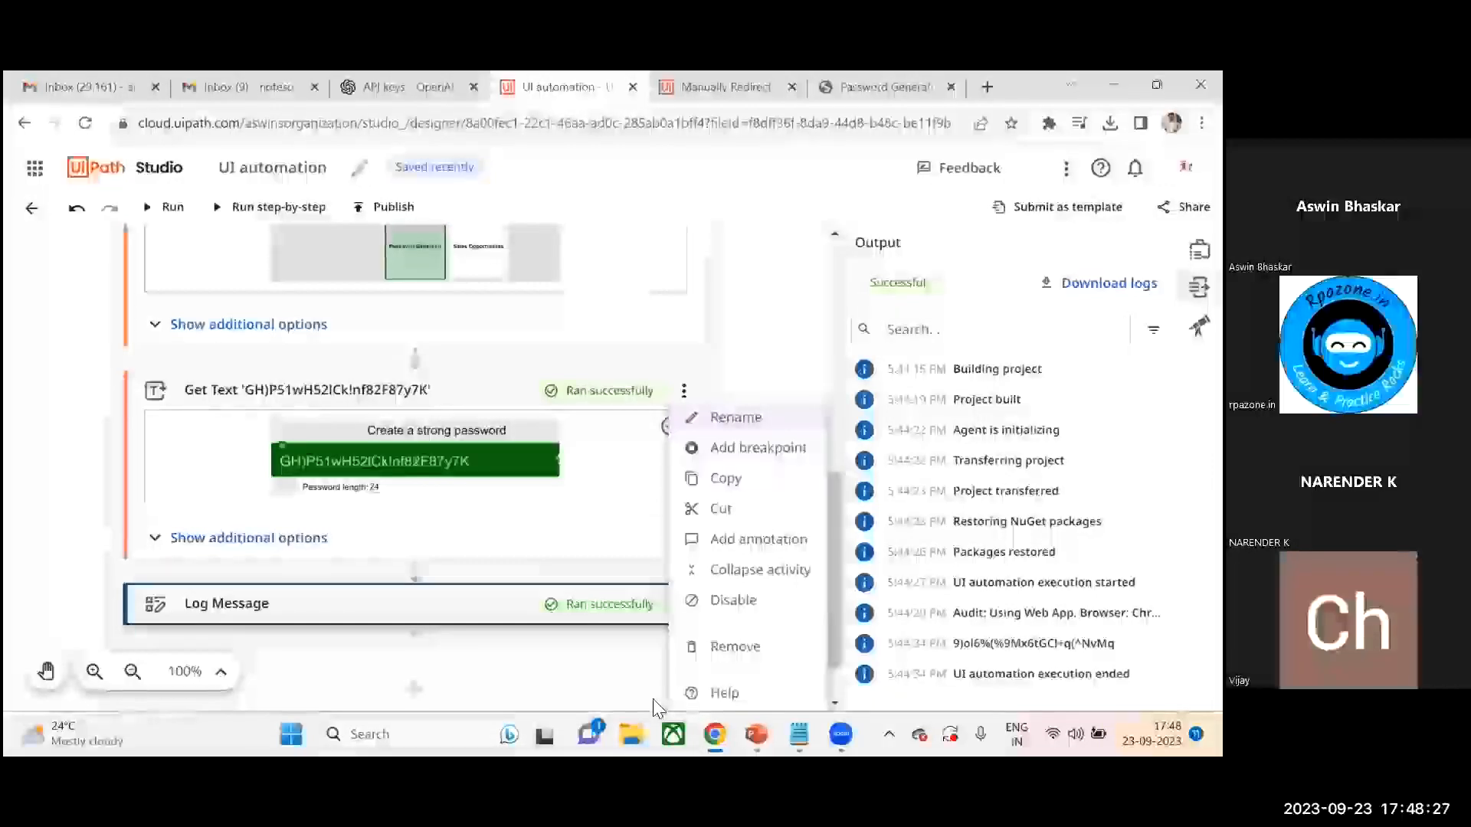
pyautogui.click(521, 385)
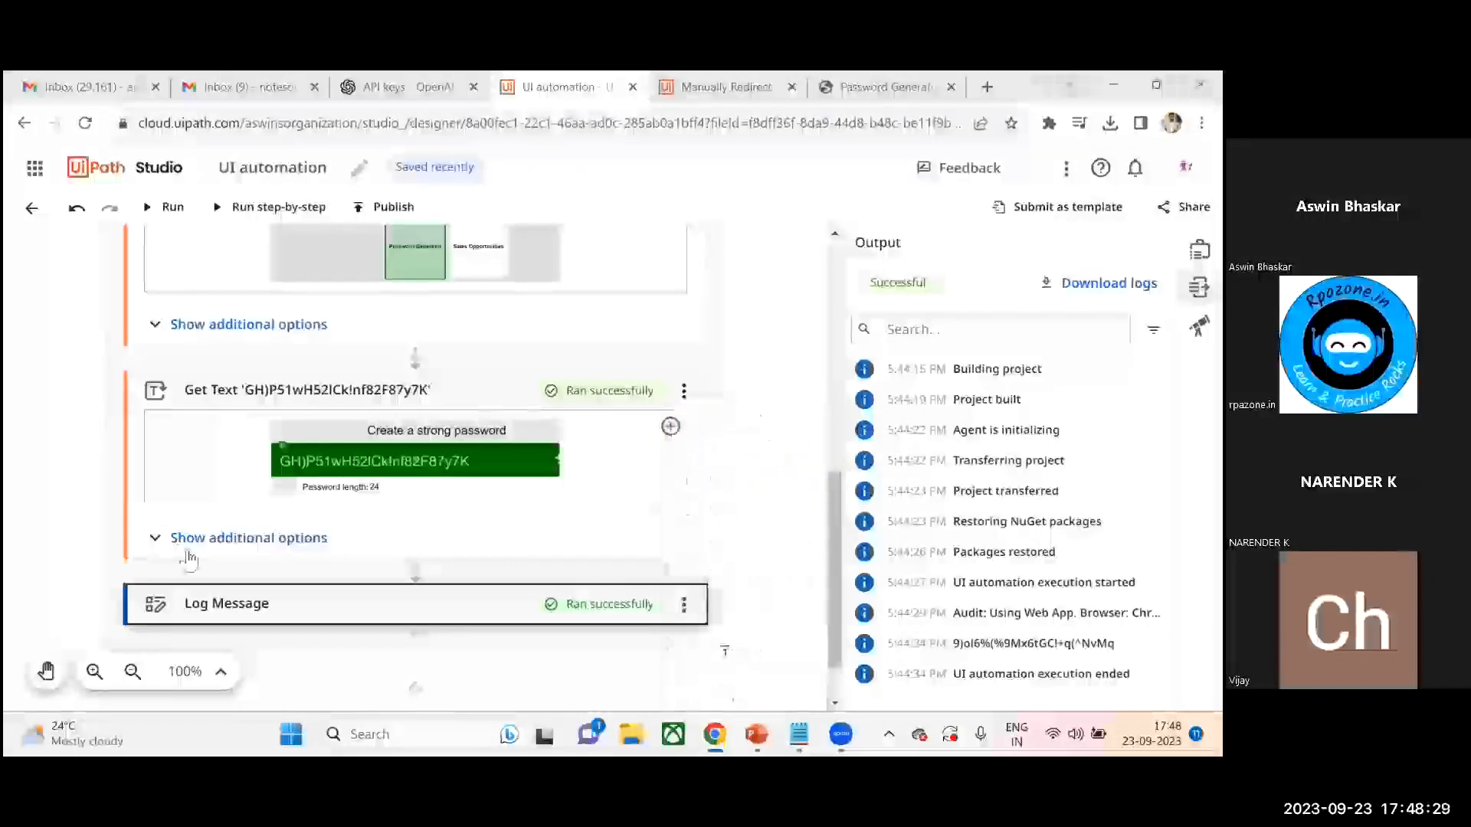
pyautogui.click(162, 540)
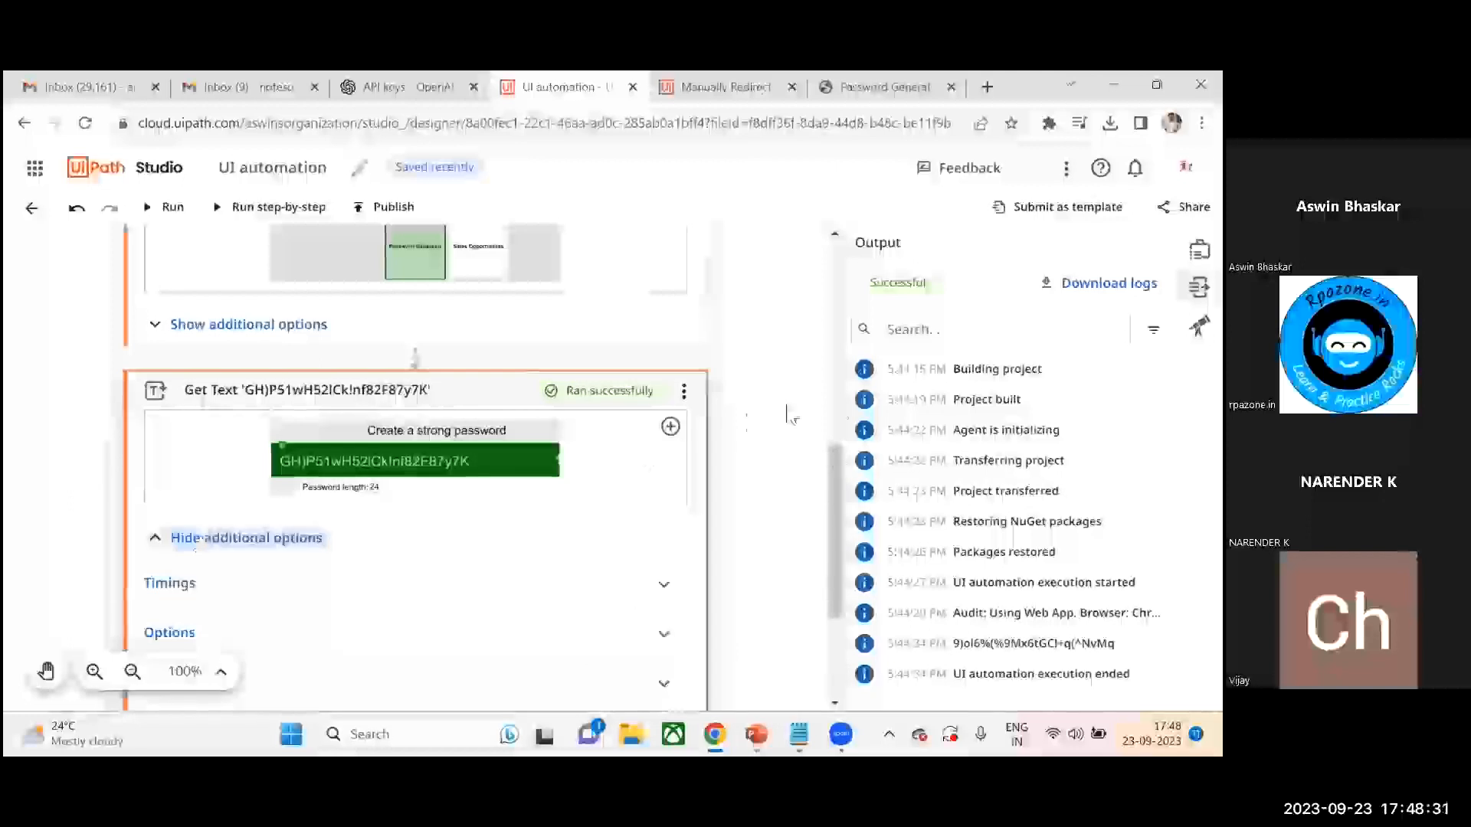
pyautogui.scroll(-2, 789, 459)
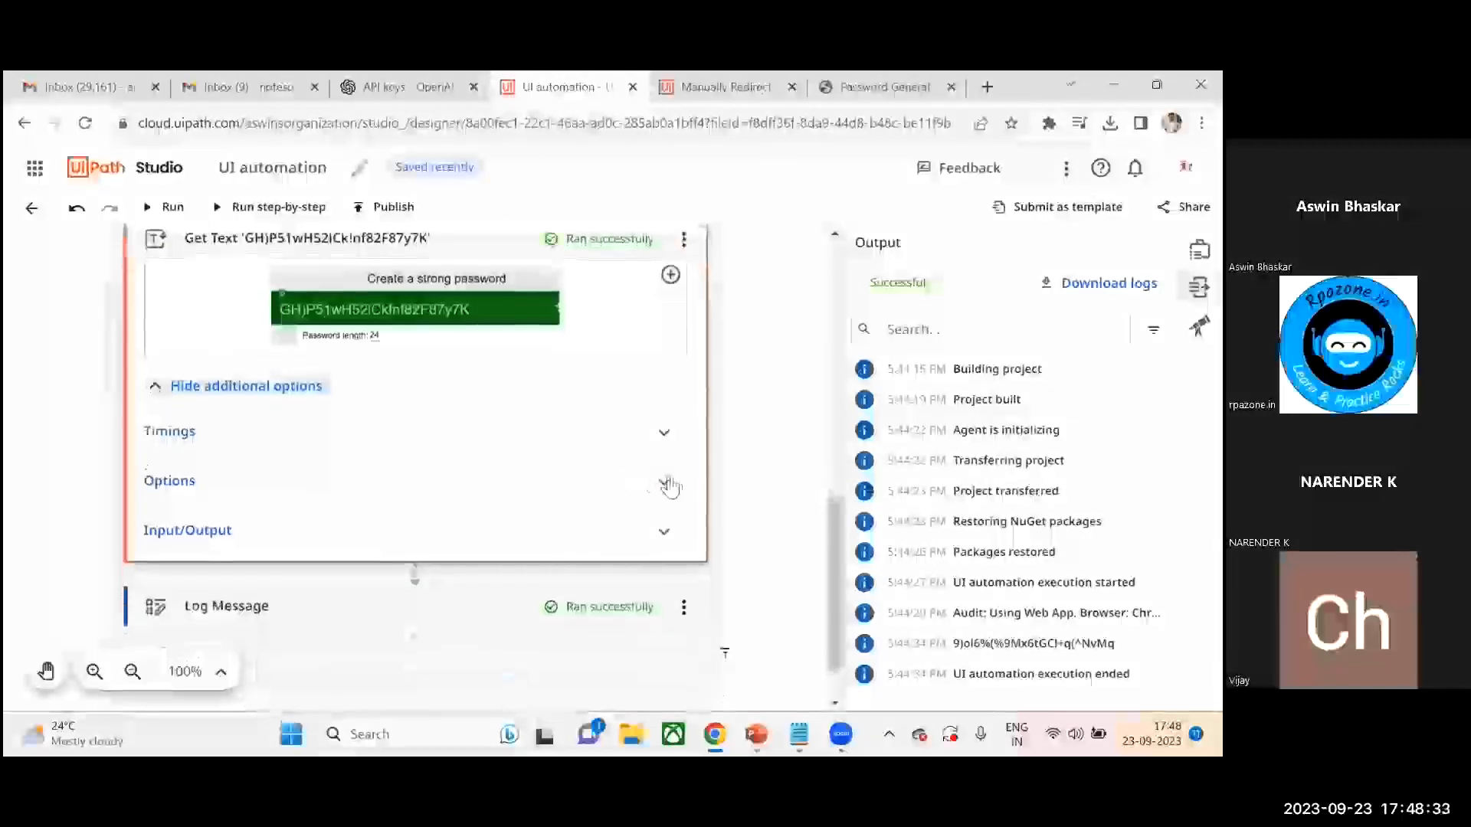
pyautogui.click(666, 483)
pyautogui.click(665, 601)
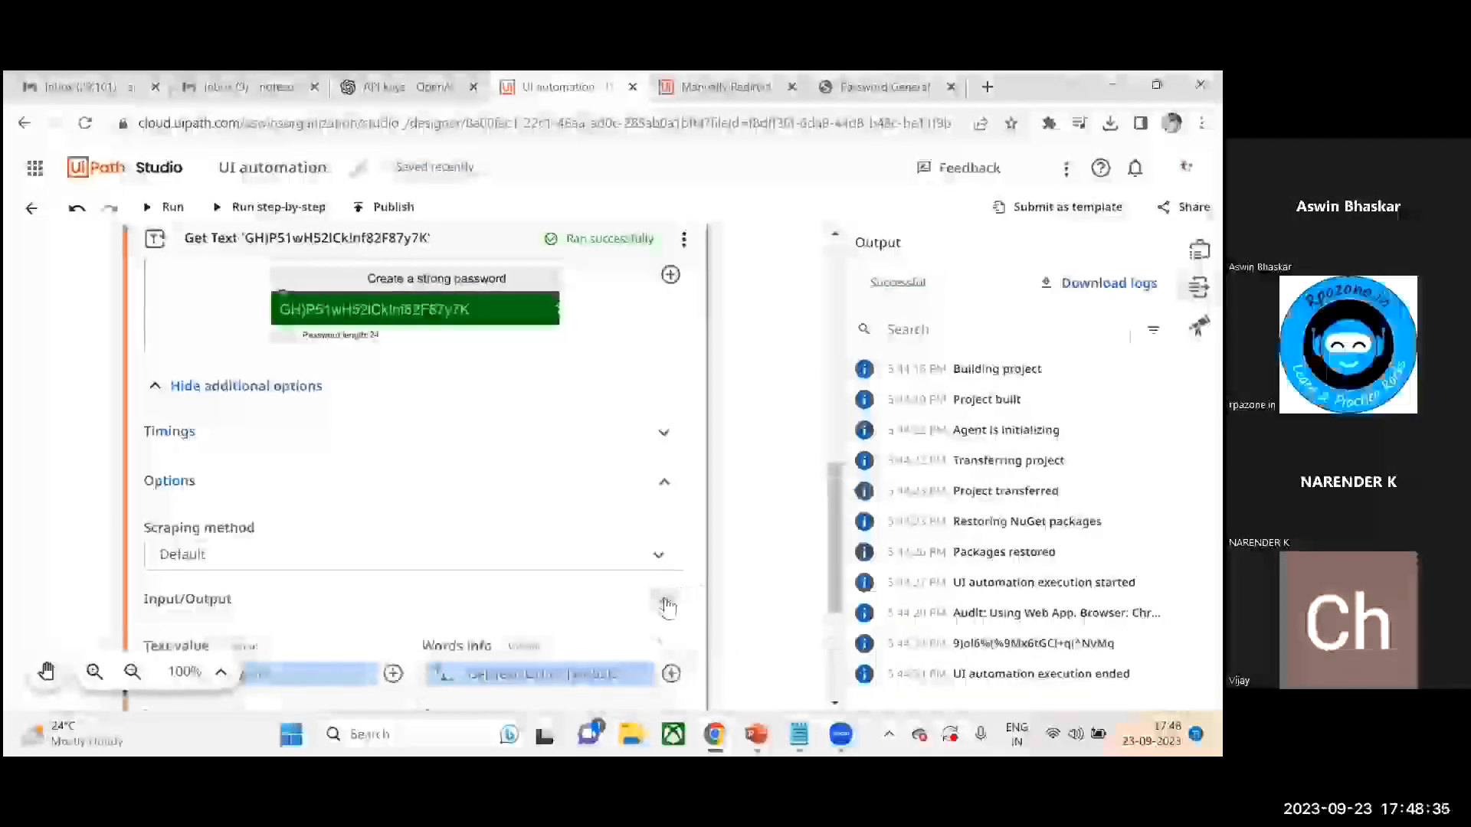
pyautogui.moveTo(830, 505); pyautogui.dragTo(826, 437)
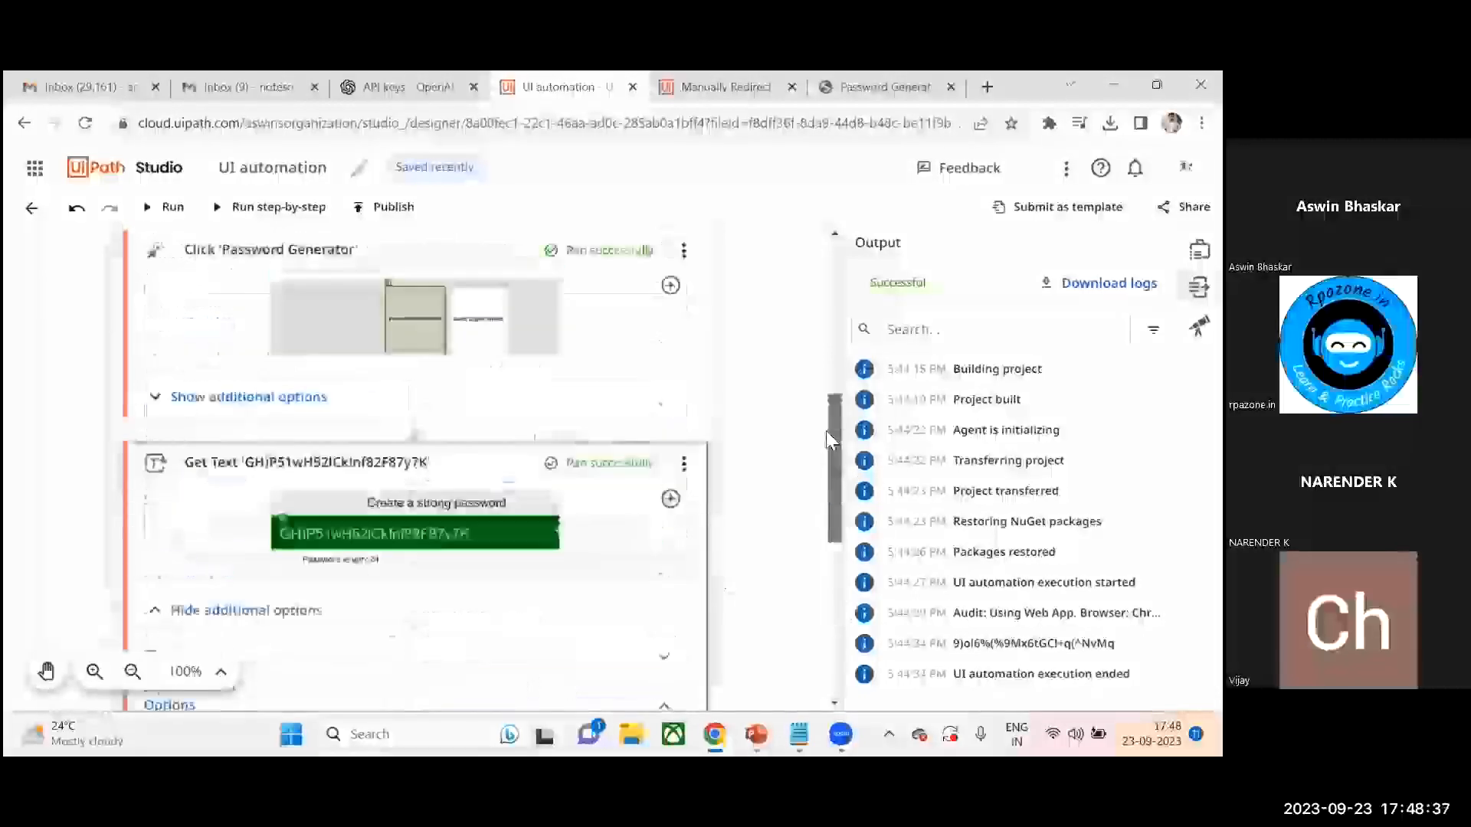
# - Collapse and disable the first Get Text activity
pyautogui.click(651, 481)
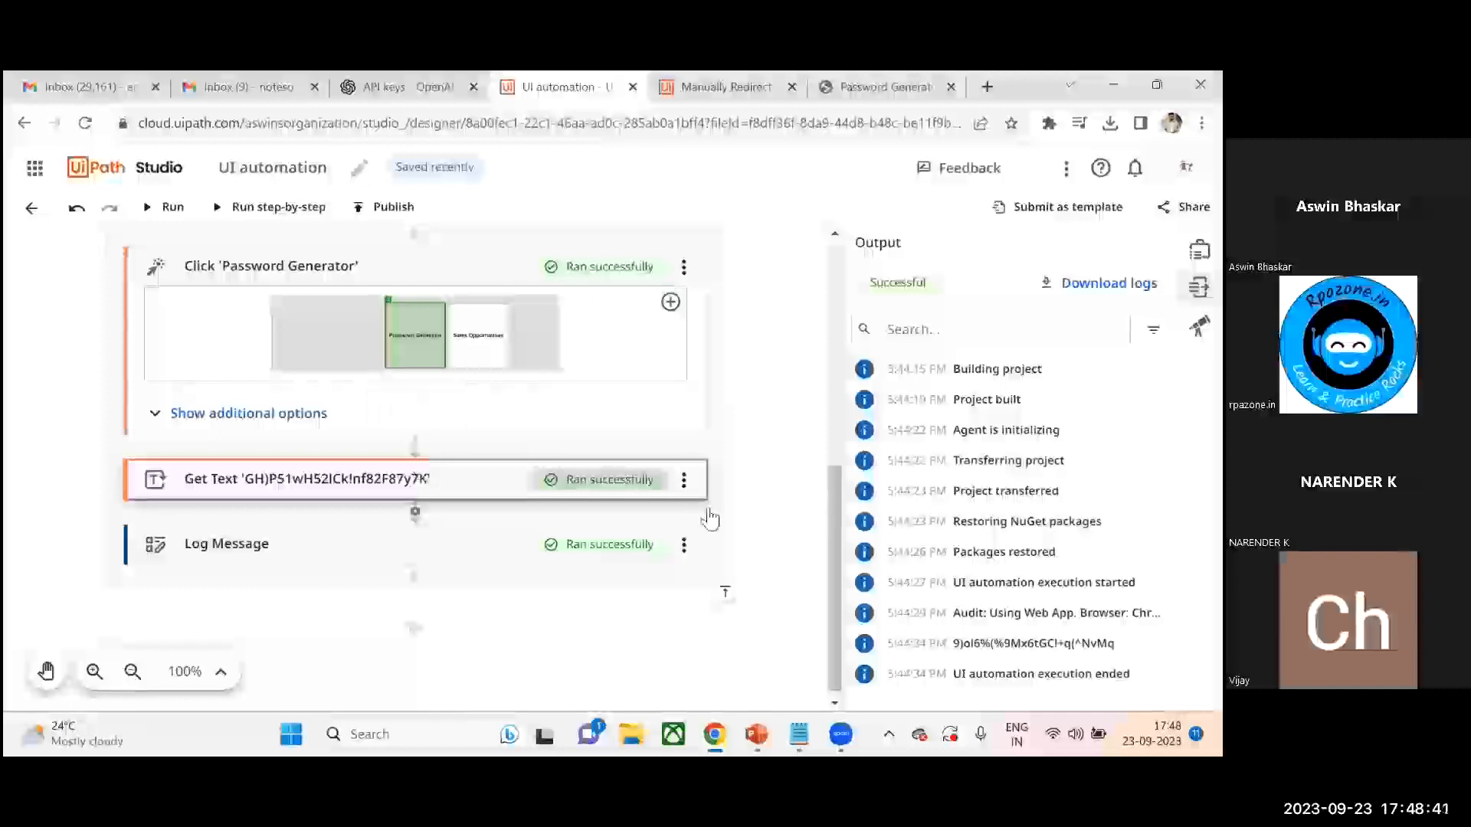
pyautogui.click(684, 481)
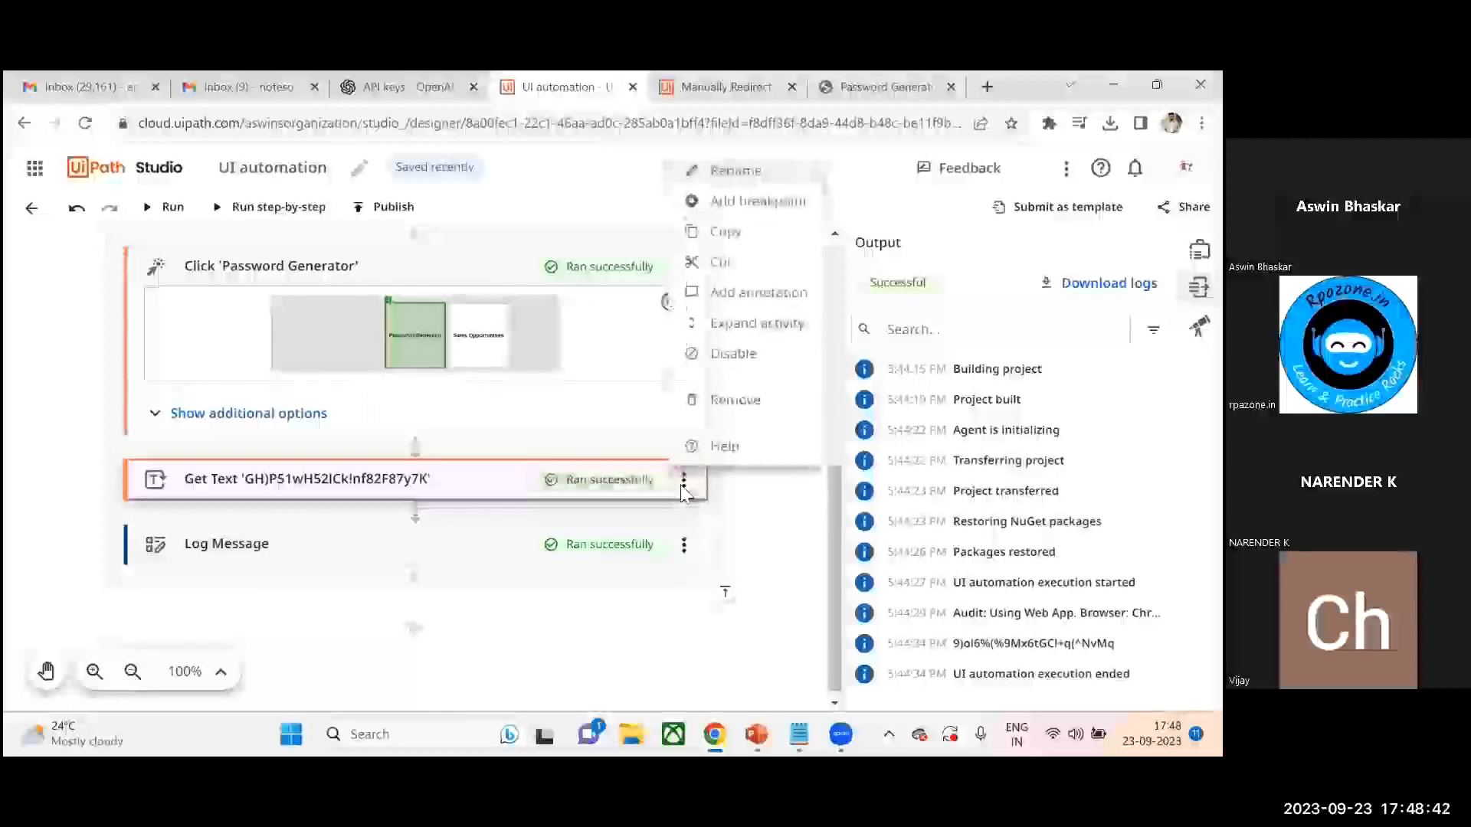
pyautogui.click(727, 353)
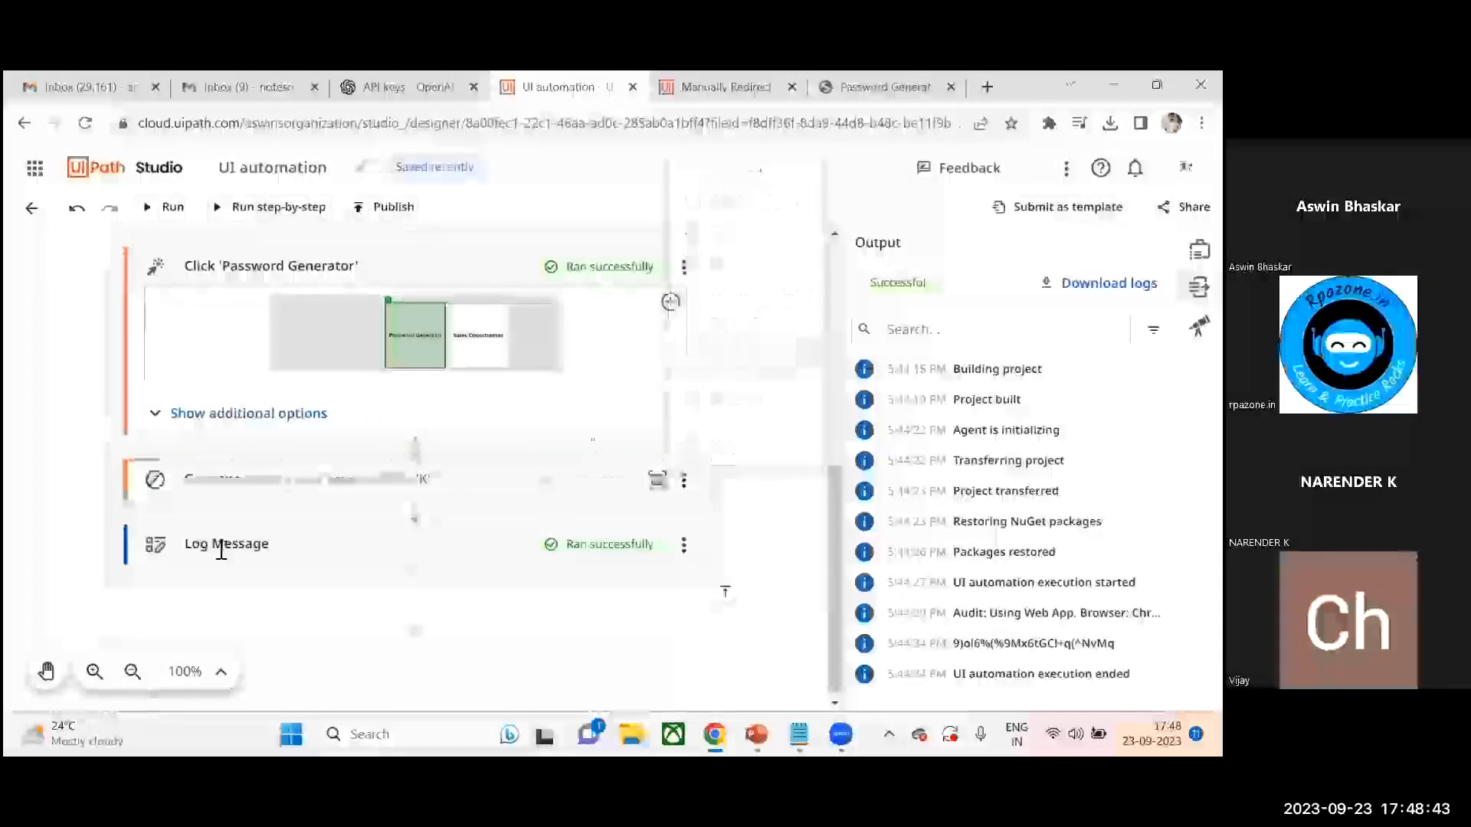
# - Insert a new Get Text activity above the disabled one and start indicating its target on screen
pyautogui.click(415, 451)
pyautogui.write('get')
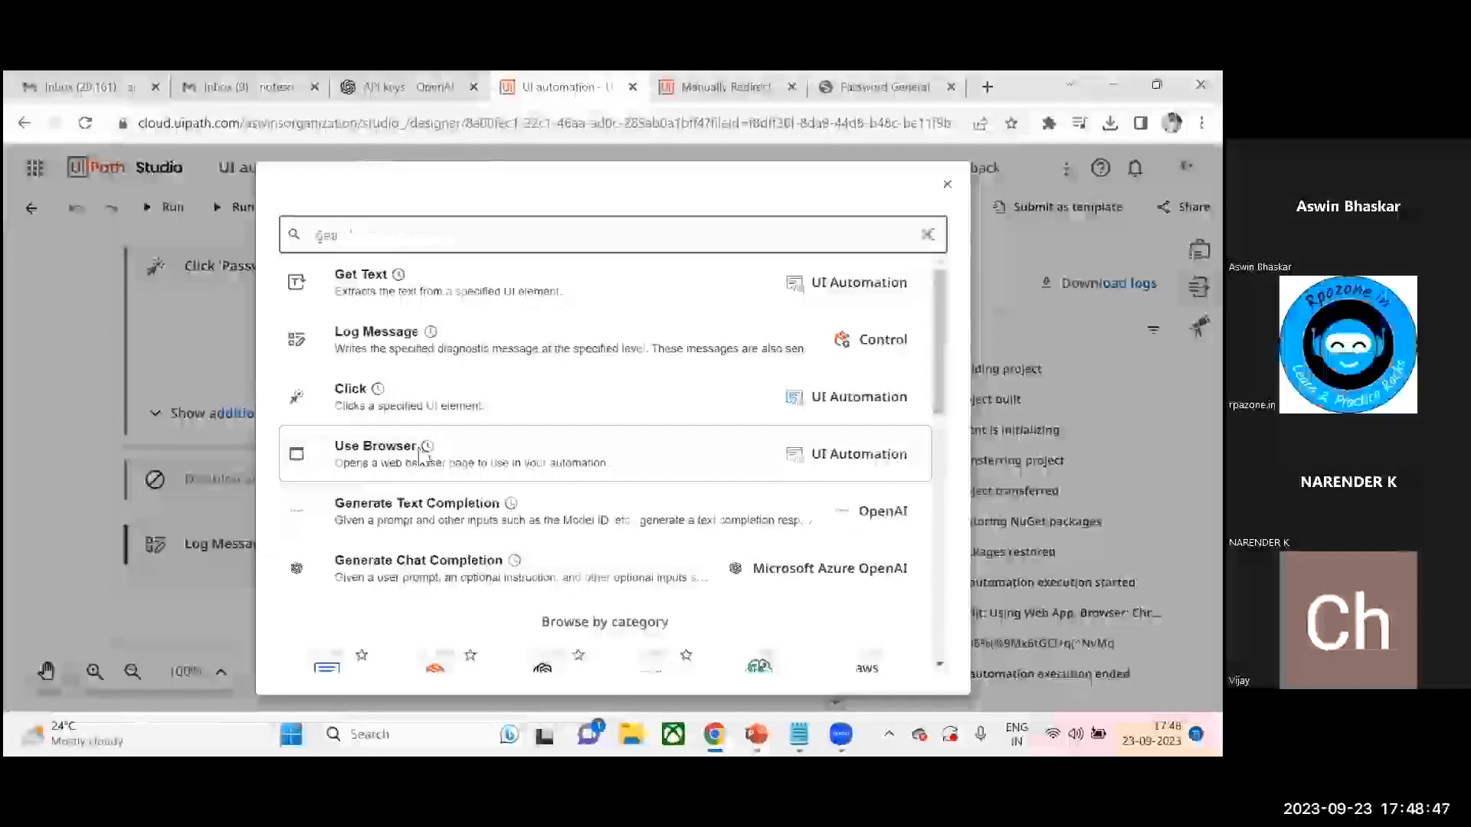
pyautogui.click(432, 282)
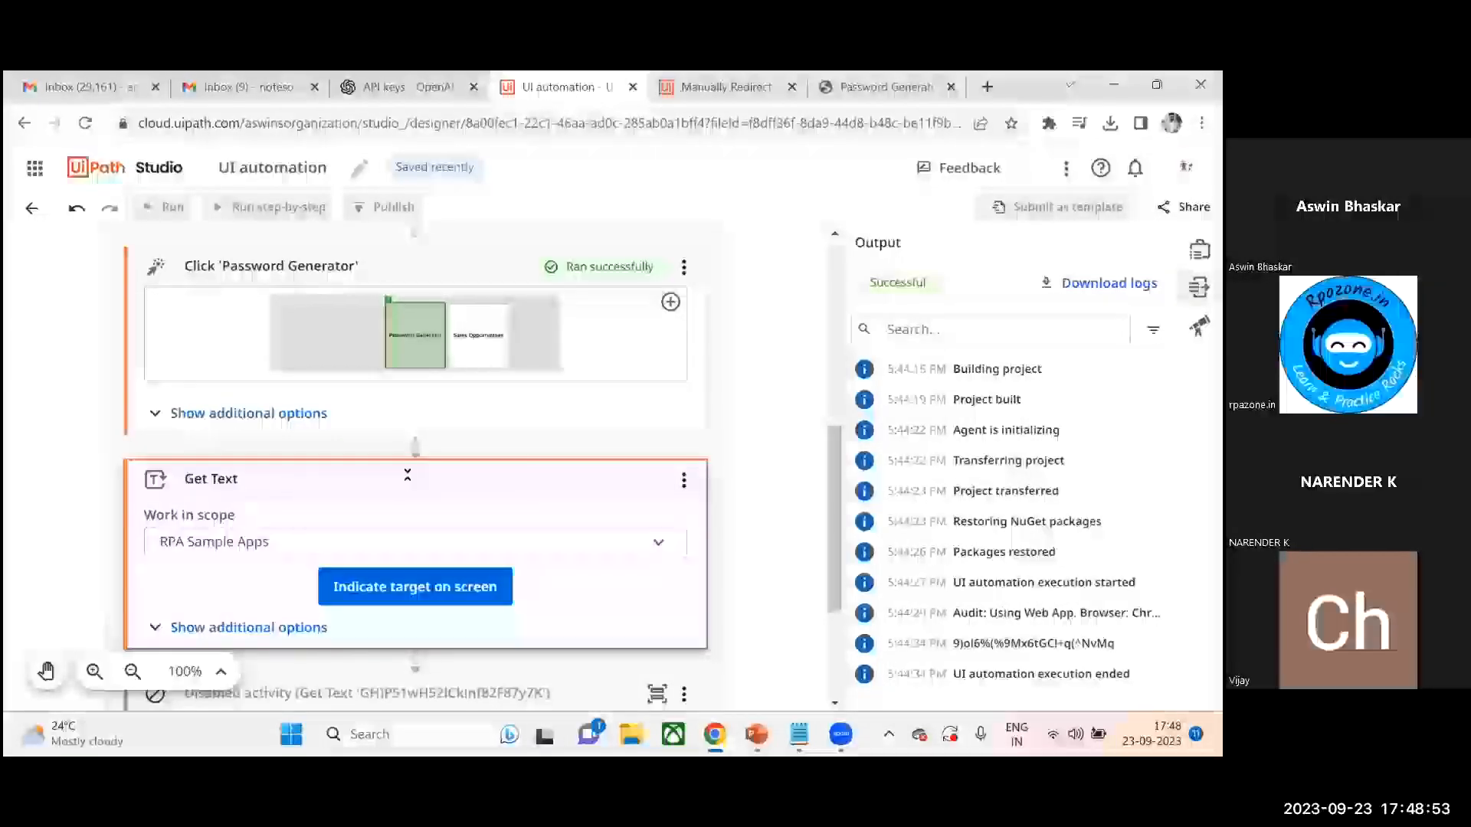
pyautogui.click(405, 597)
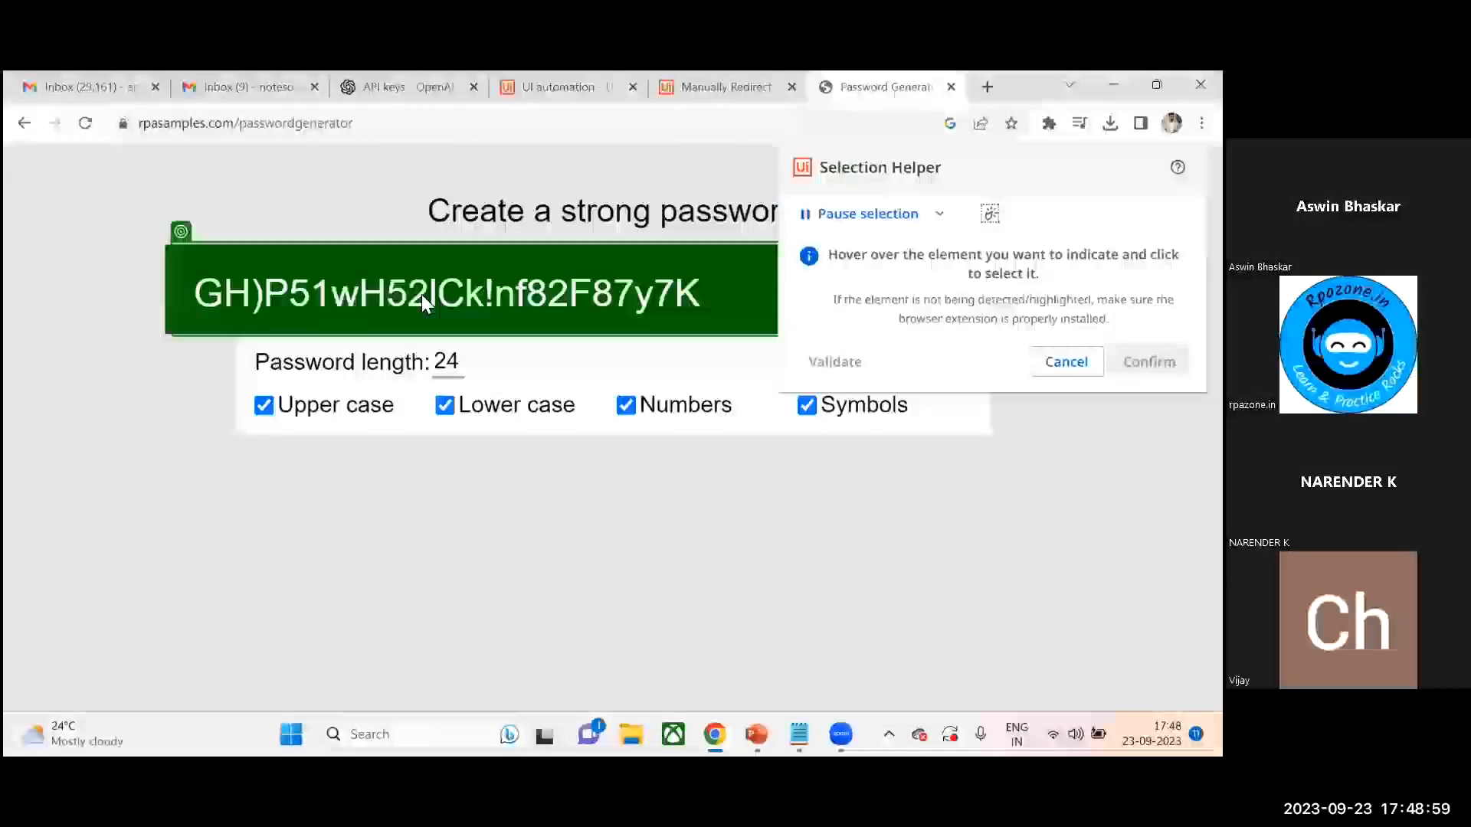
pyautogui.click(732, 286)
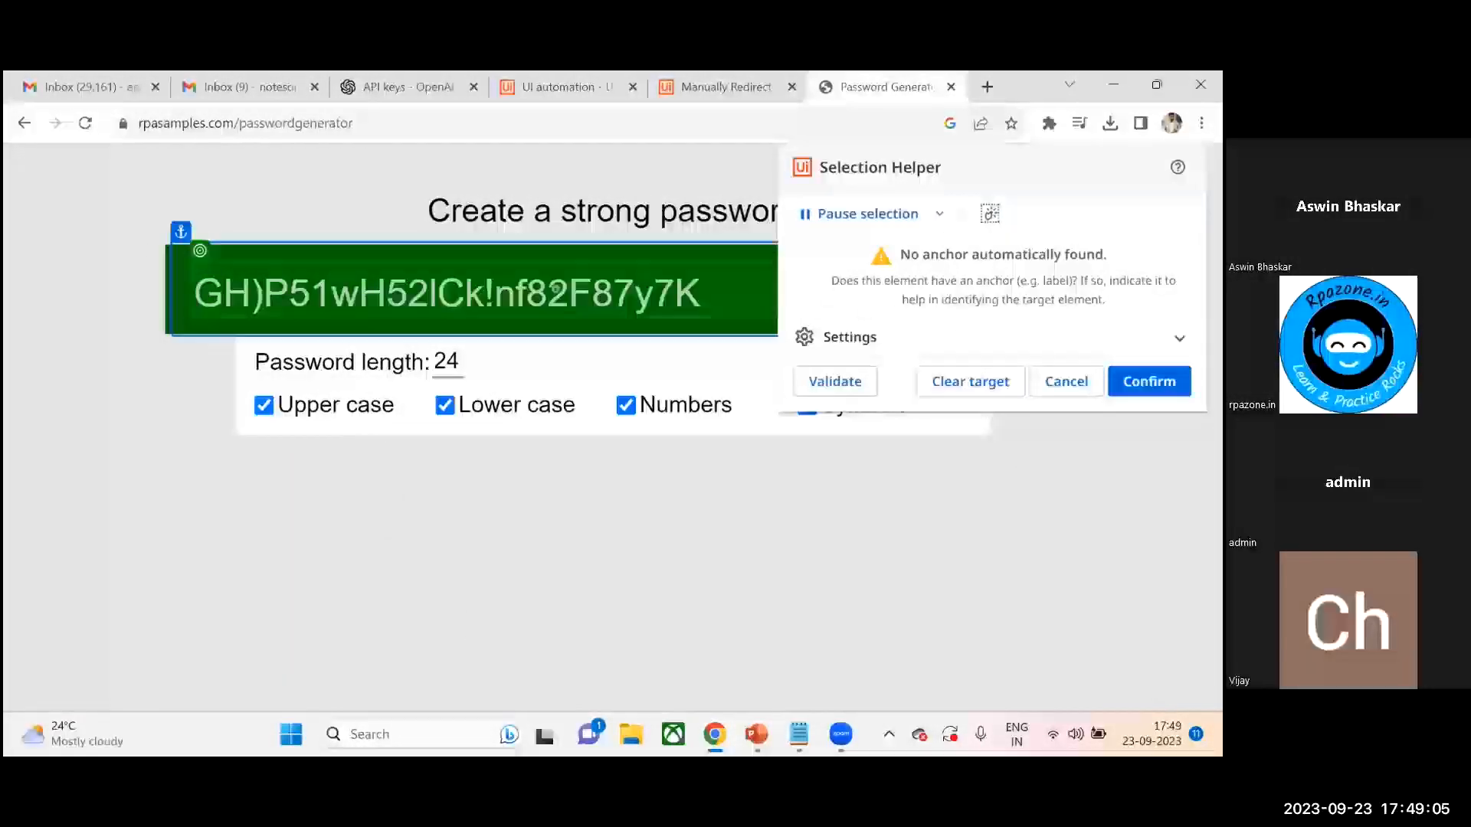
pyautogui.click(915, 333)
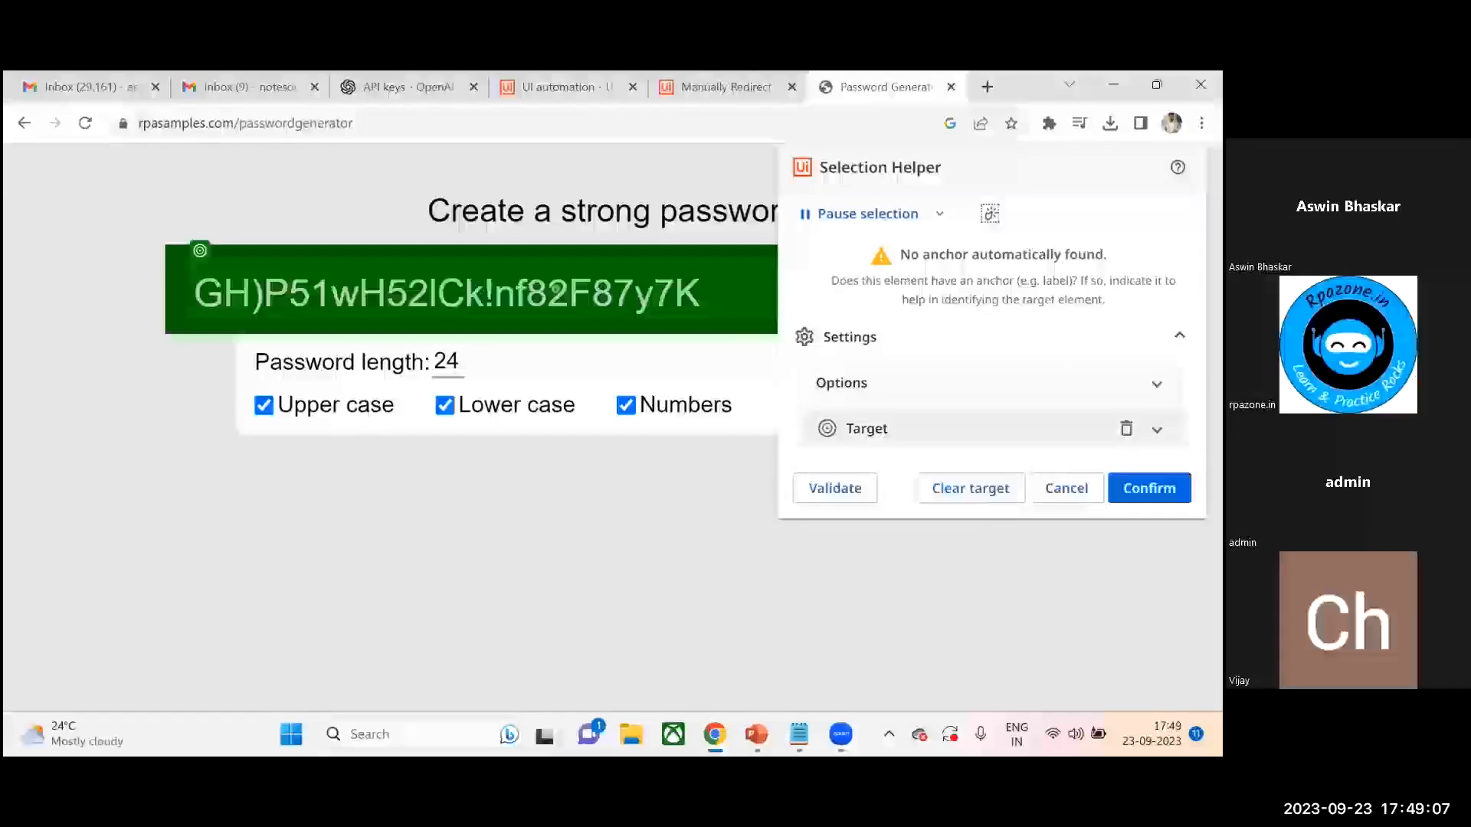
pyautogui.click(1156, 429)
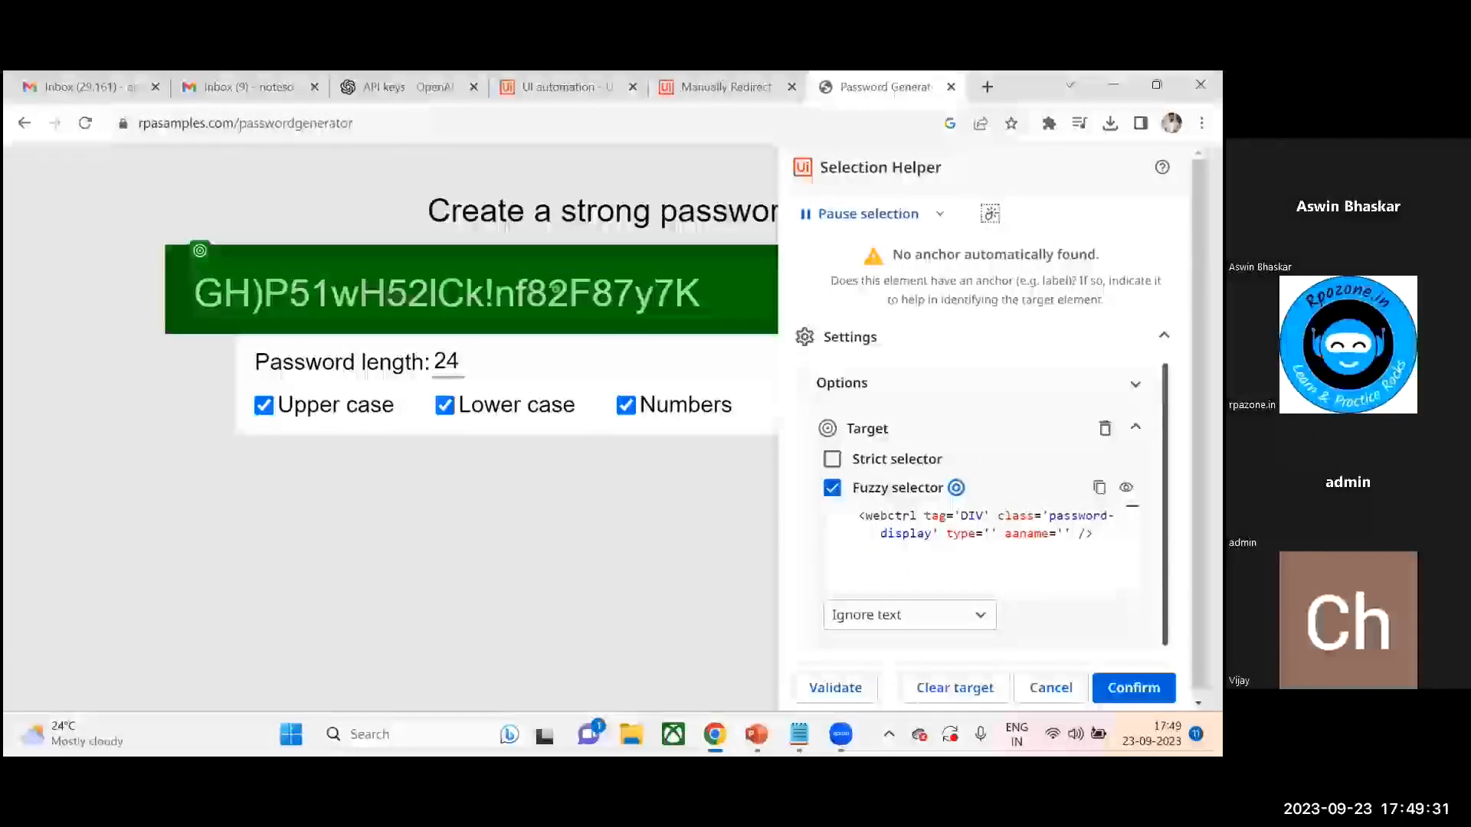
pyautogui.click(957, 688)
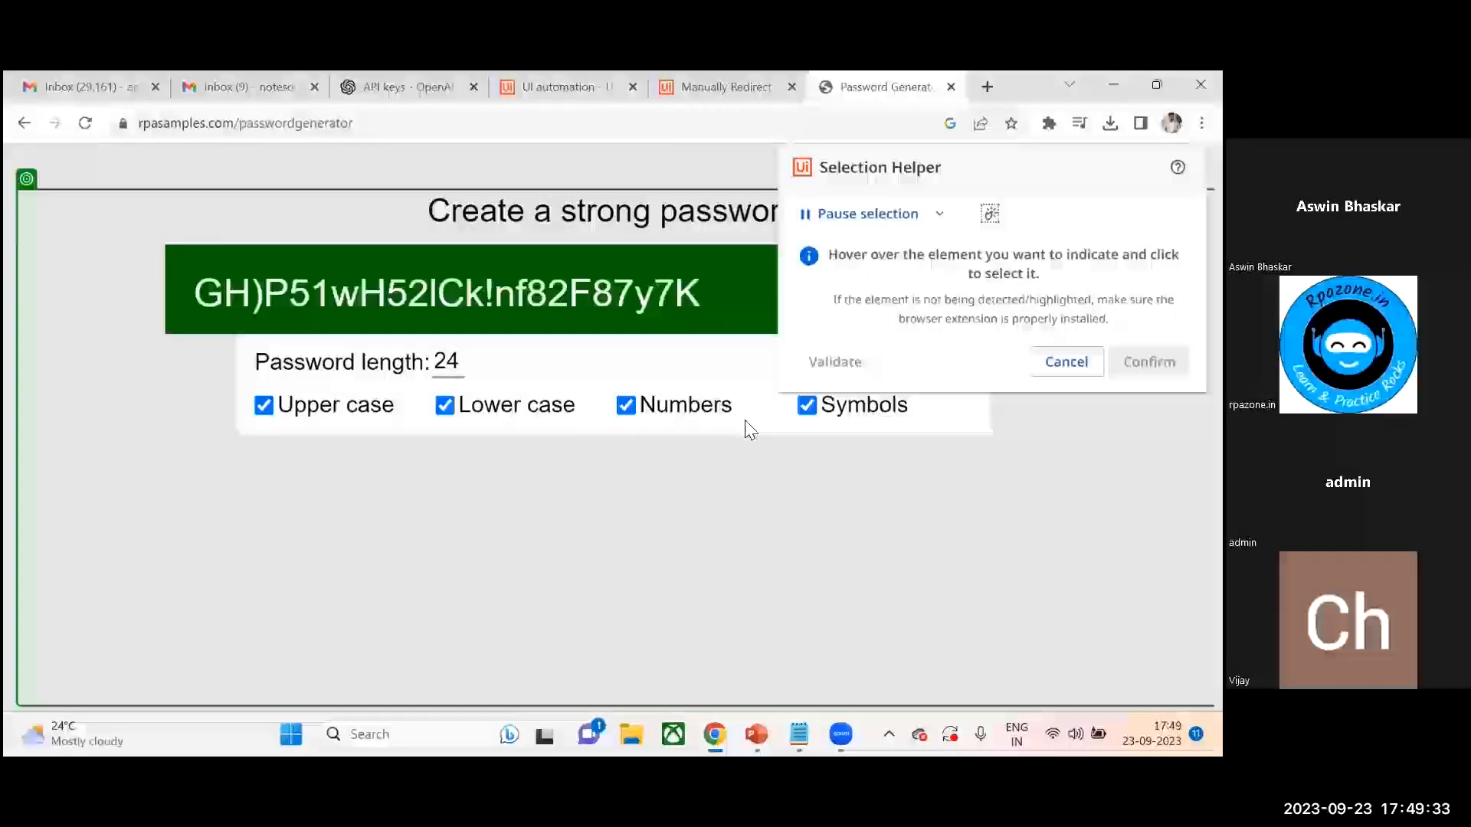
# - Indicate the generated password text as the Get Text target and expand its target selector settings
pyautogui.click(553, 297)
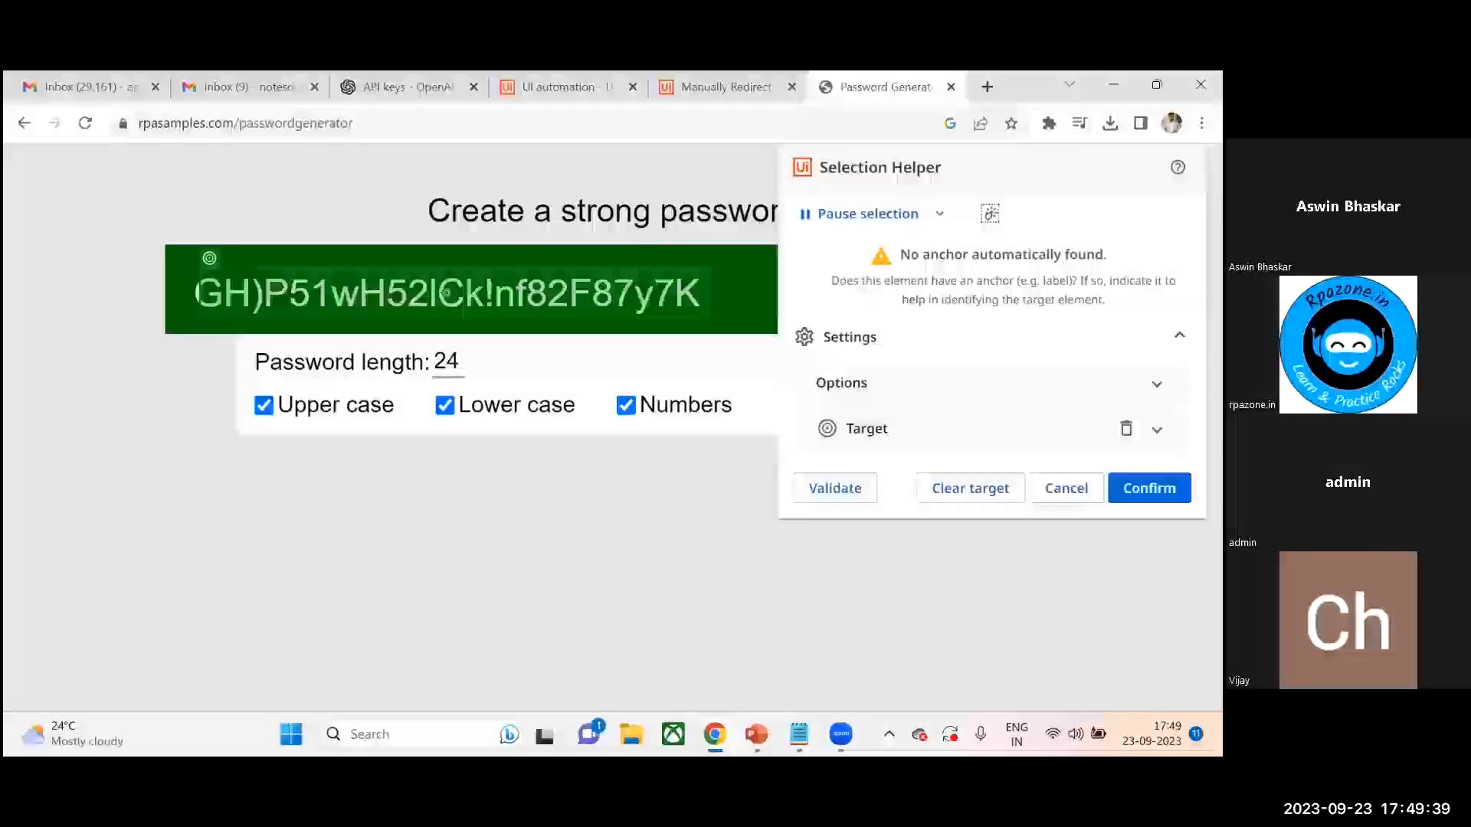
pyautogui.click(832, 458)
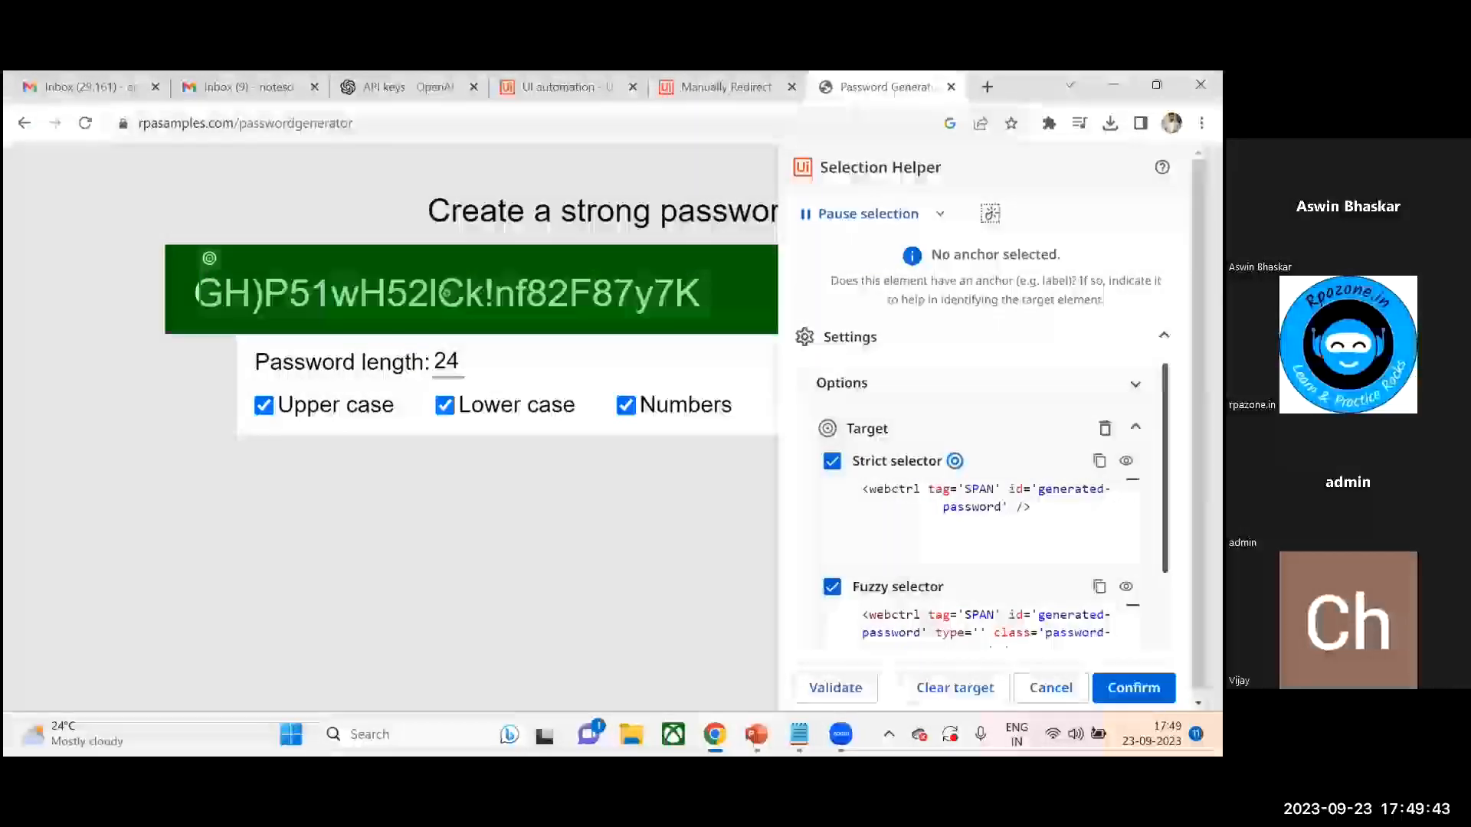
pyautogui.scroll(-2, 1032, 570)
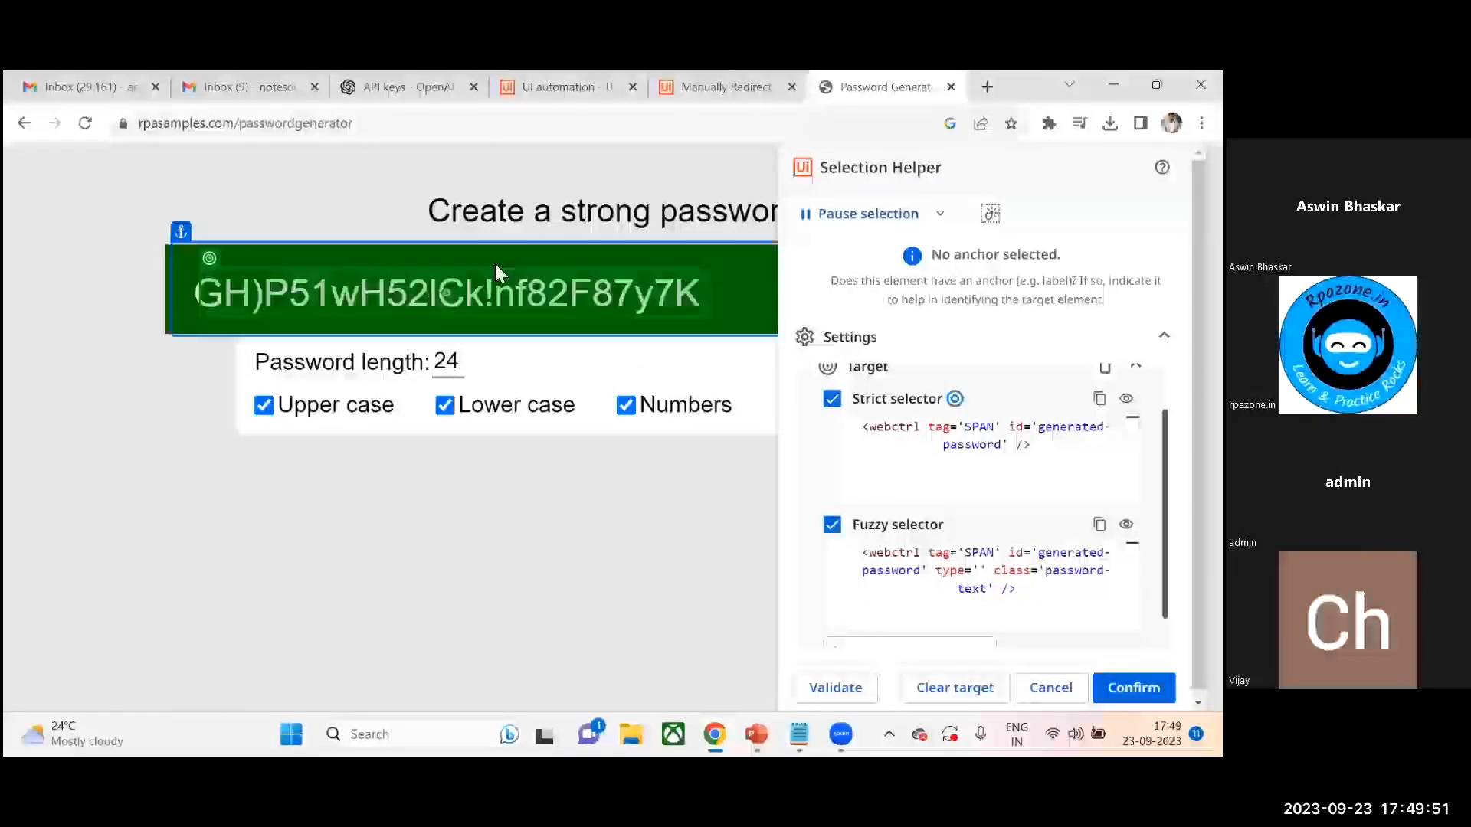
pyautogui.moveTo(401, 301)
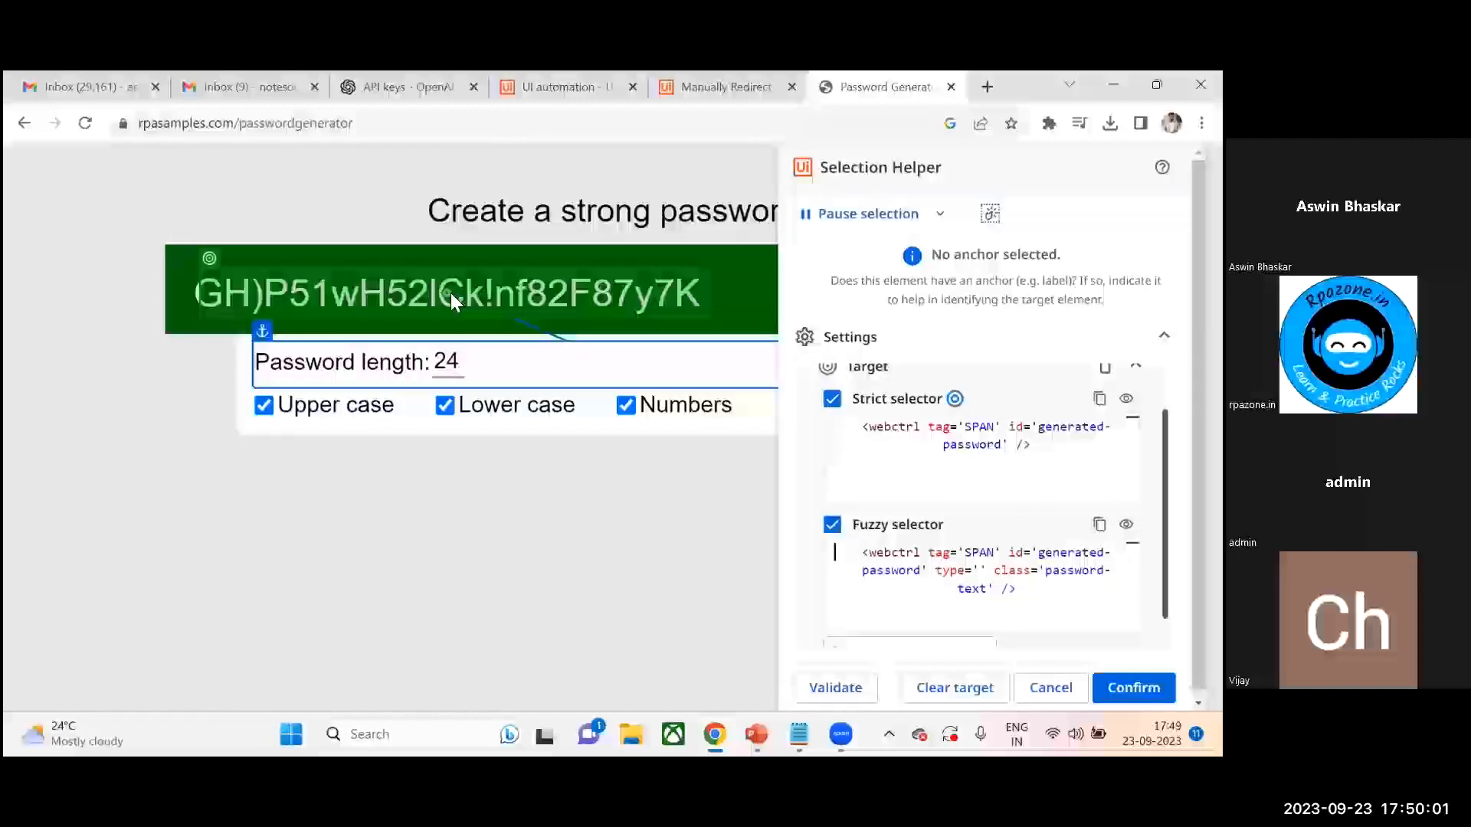
pyautogui.moveTo(343, 291)
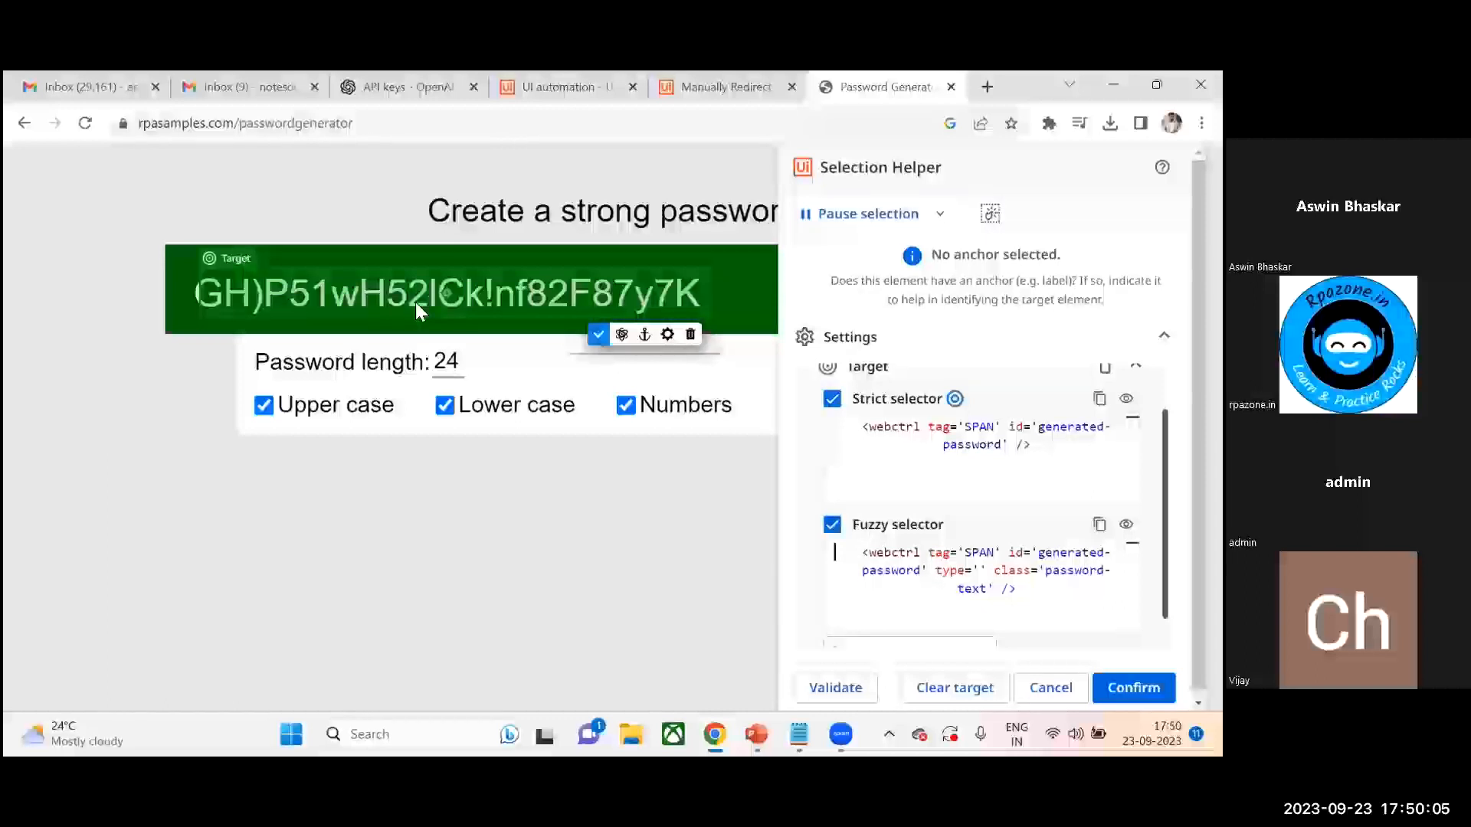
# - Try inserting a * wildcard into the strict selector's id value, then cancel the target selection
pyautogui.doubleClick(911, 444)
pyautogui.click(834, 462)
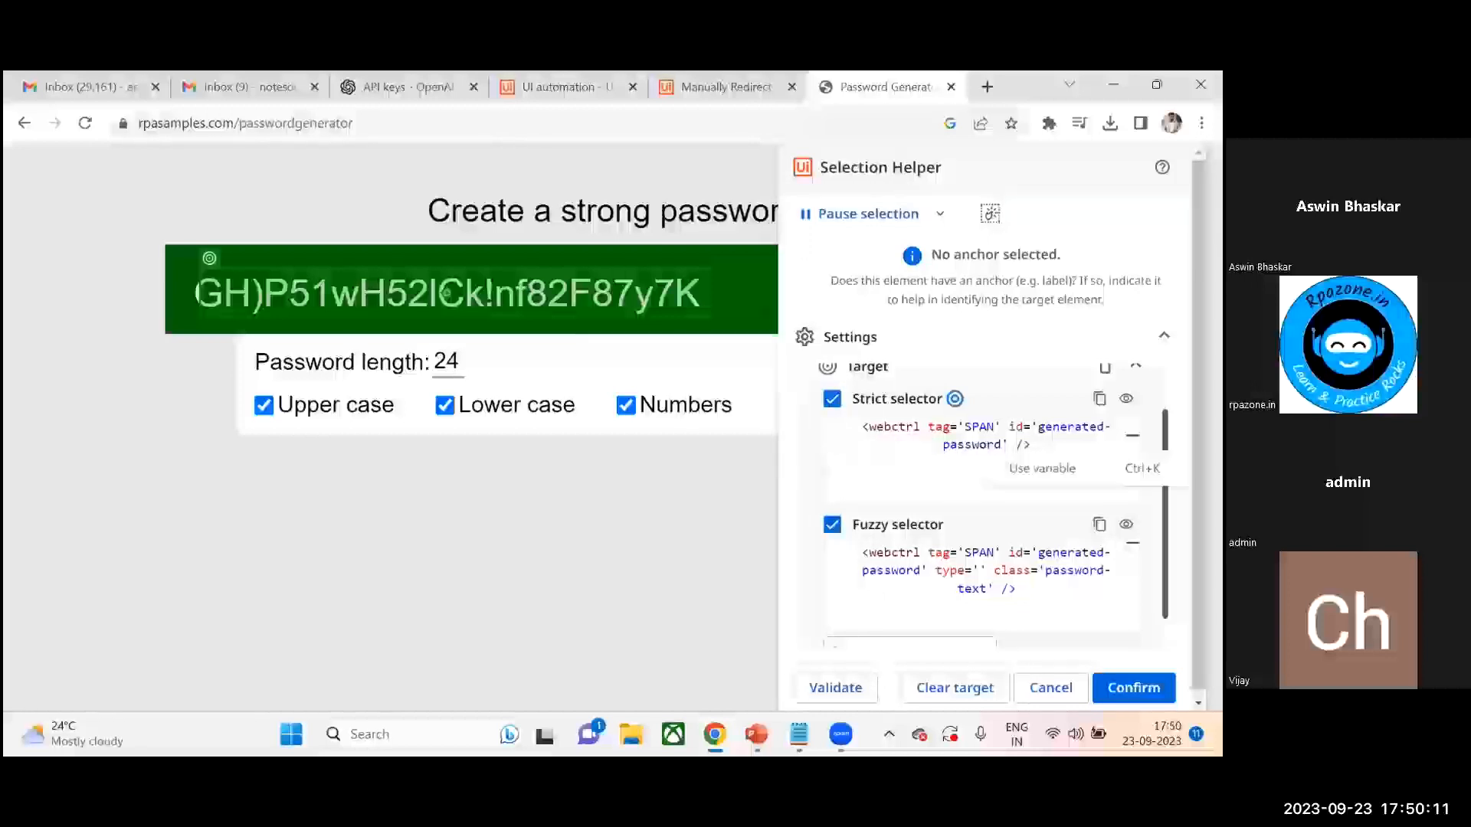
pyautogui.click(1042, 426)
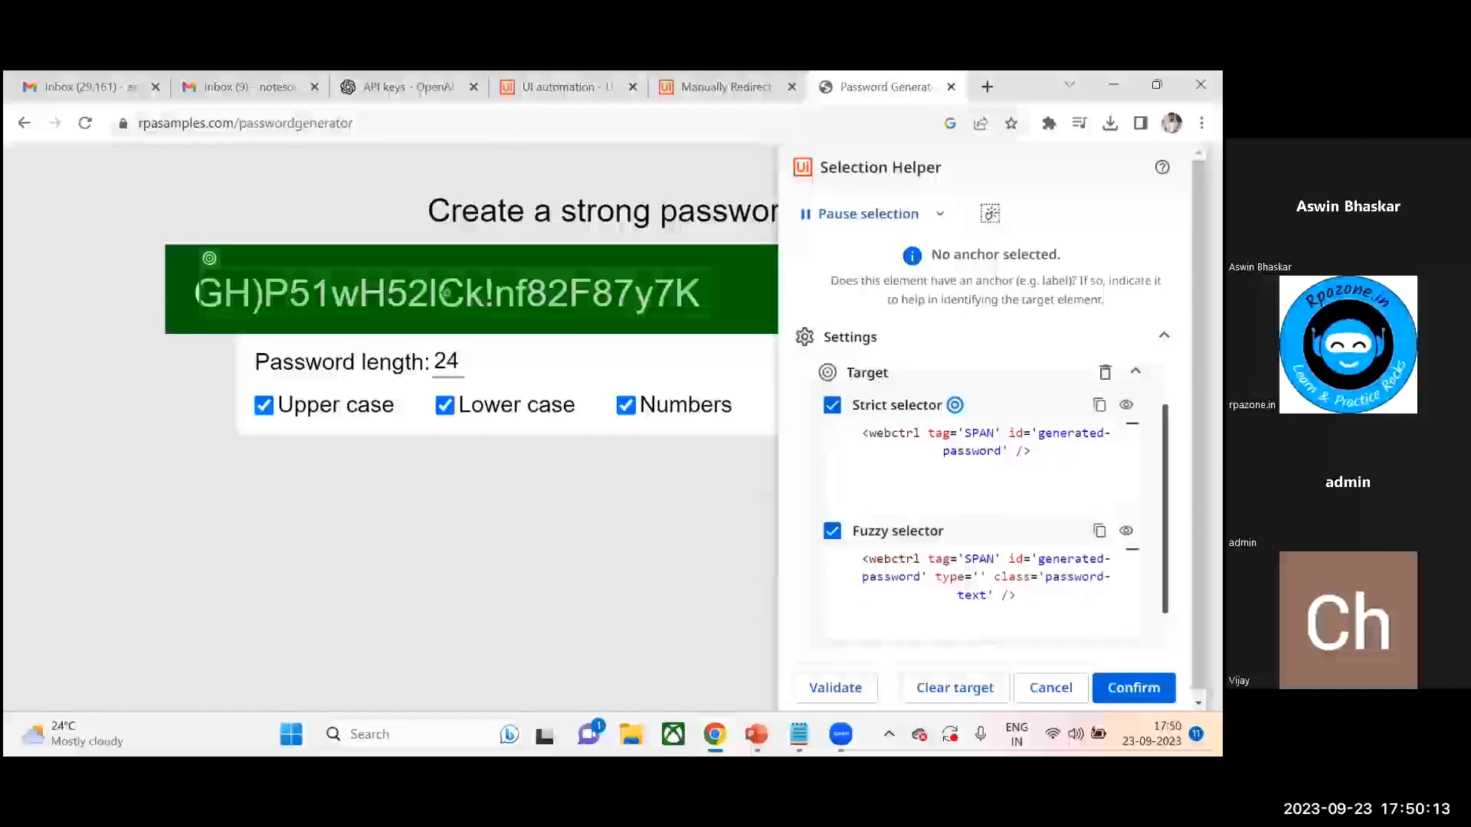
pyautogui.scroll(1, 1046, 427)
pyautogui.click(1032, 427)
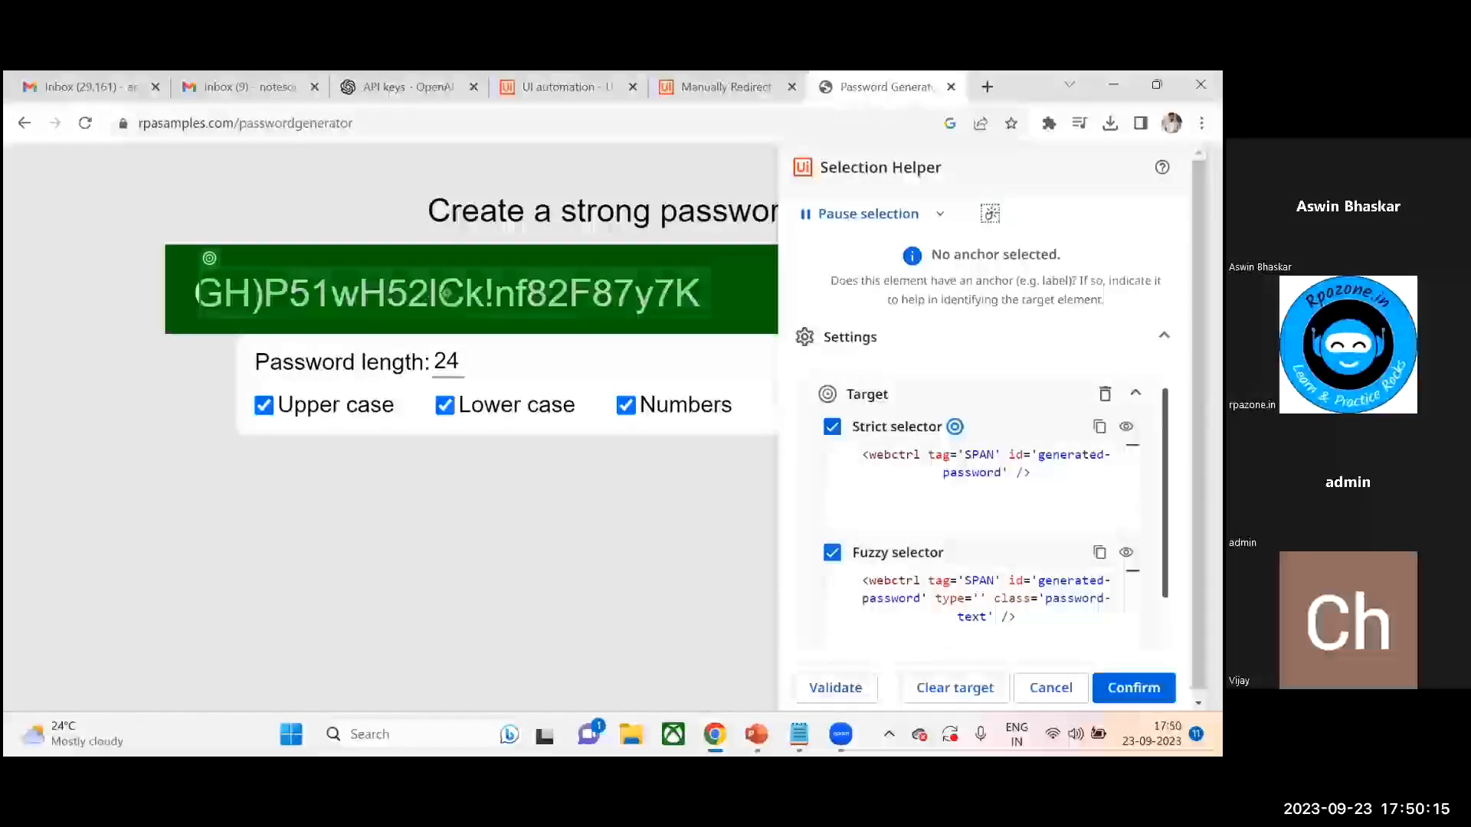
pyautogui.press('Right')
pyautogui.press('Right')
pyautogui.press('Right')
pyautogui.press('Right')
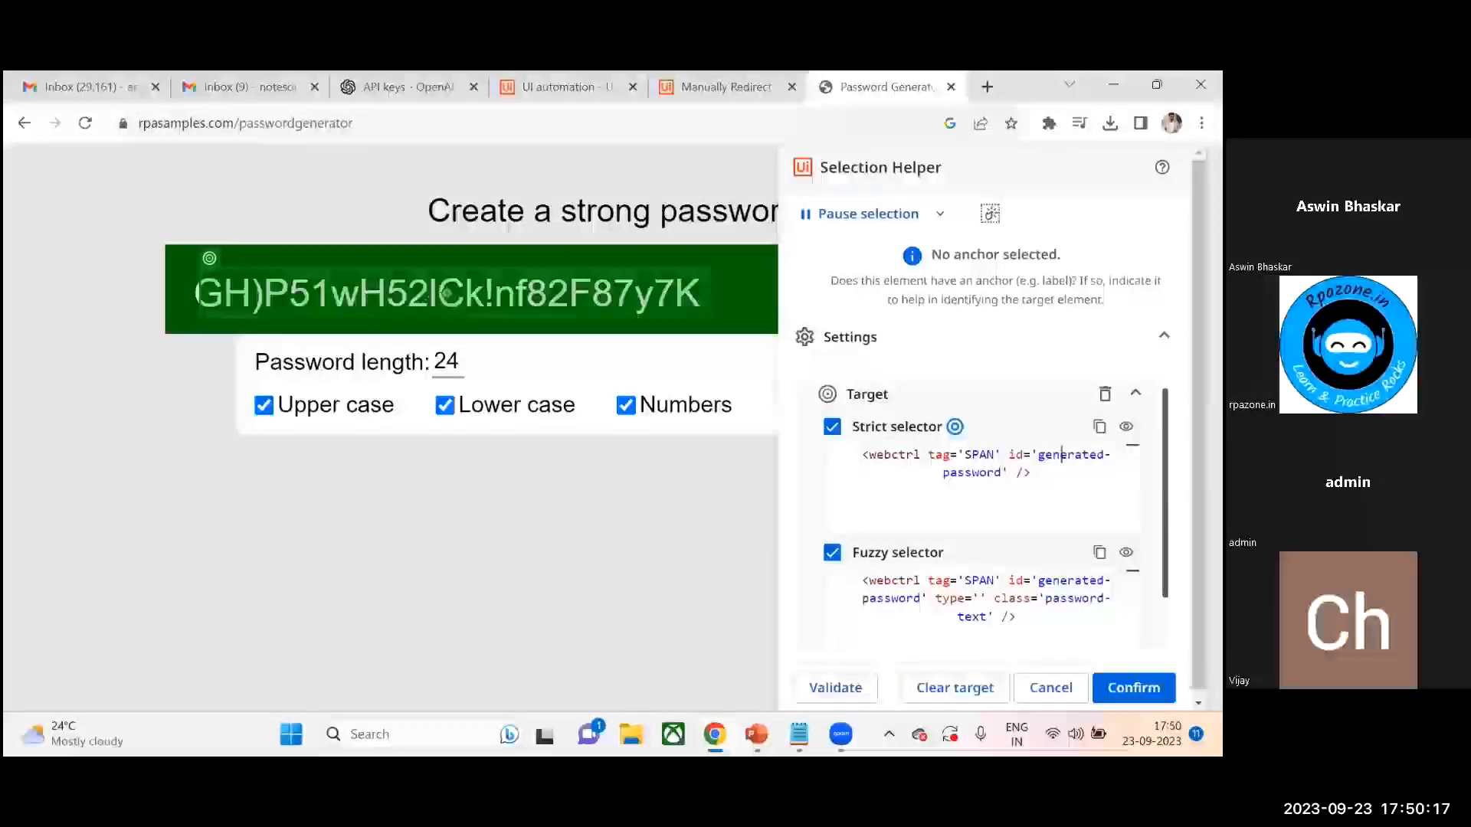
pyautogui.click(835, 490)
pyautogui.press('BackSpace')
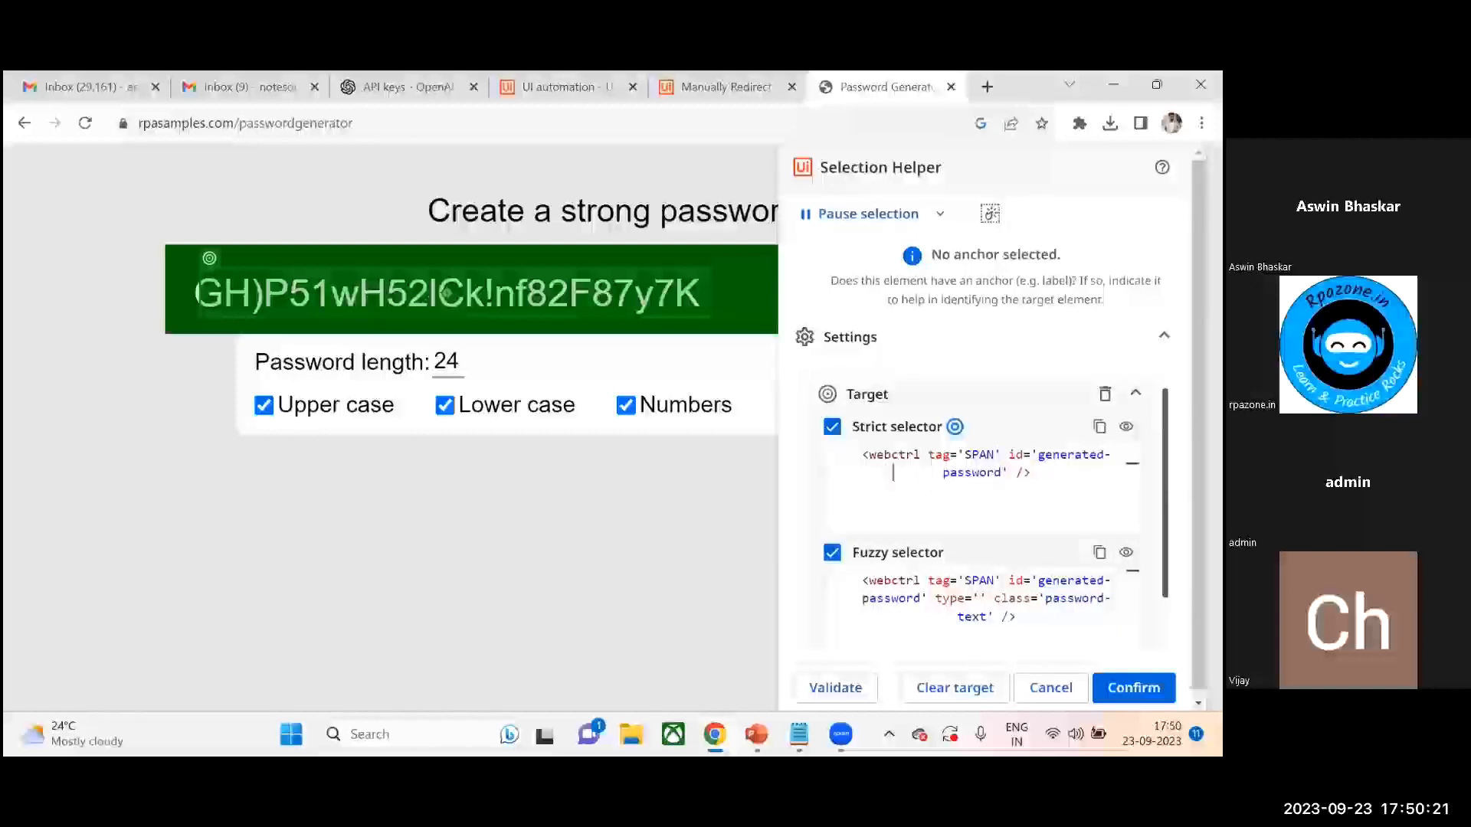
pyautogui.press('Right')
pyautogui.press('Right')
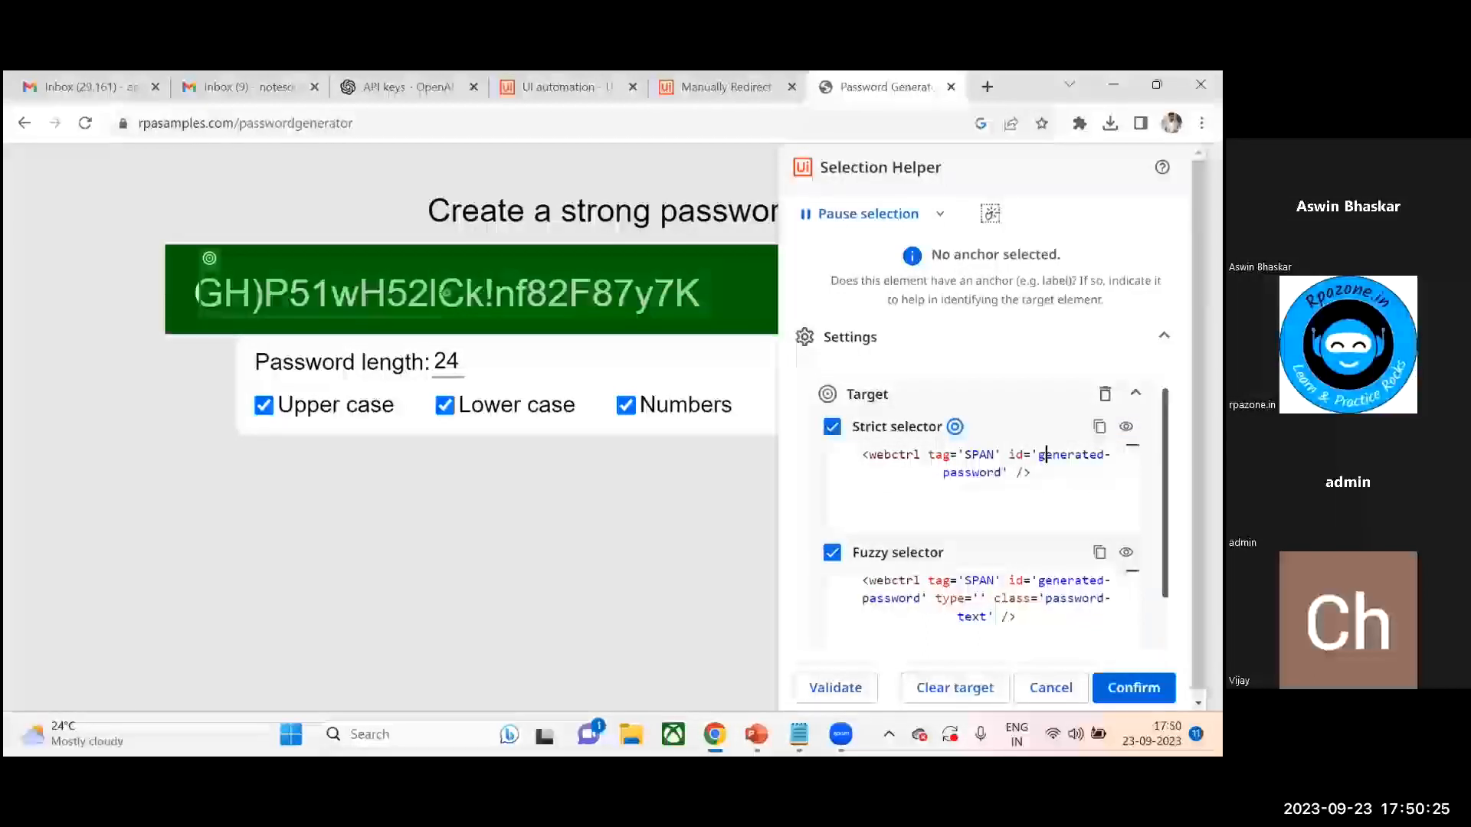
pyautogui.write('*')
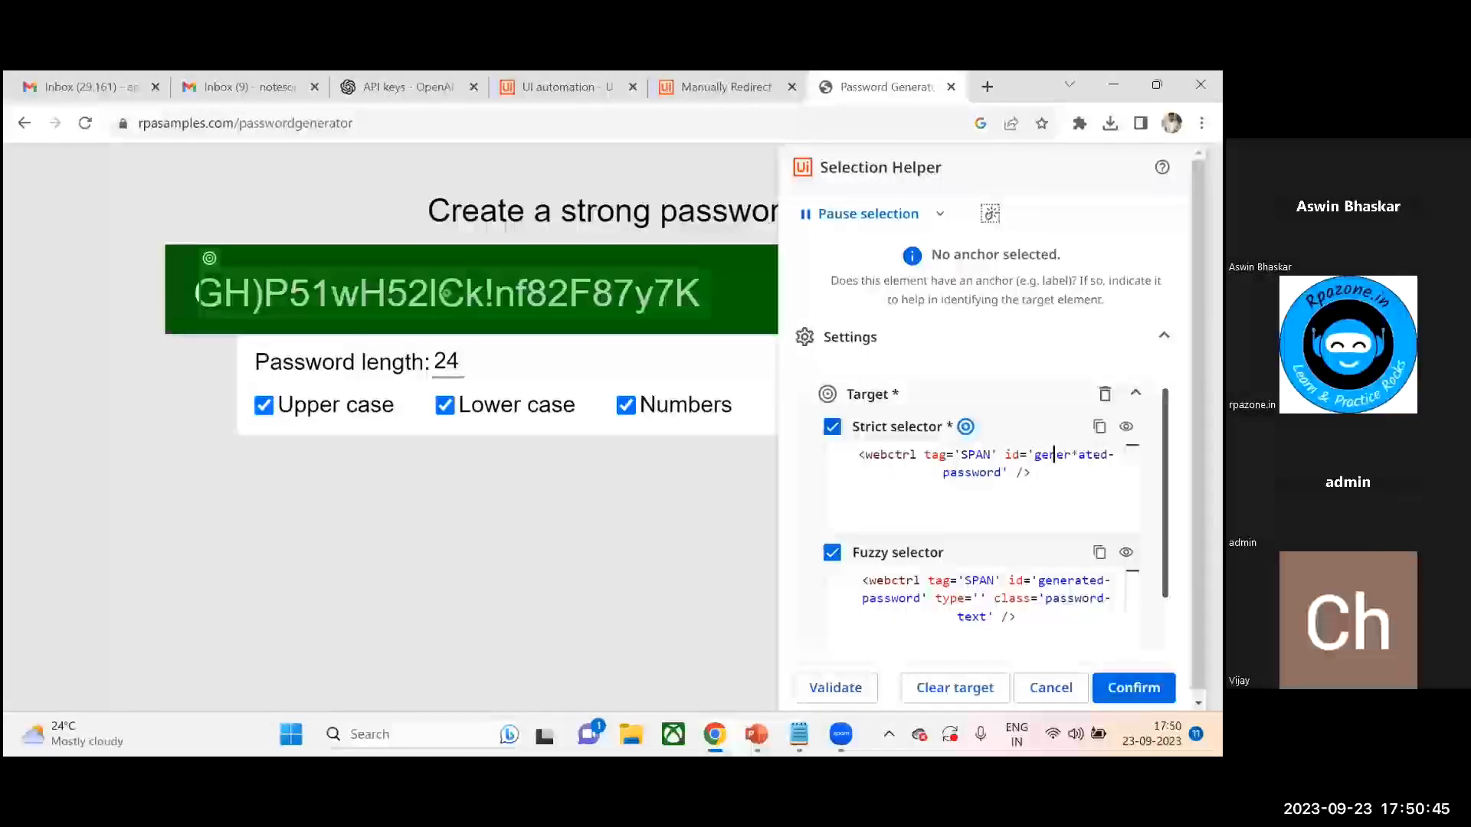
pyautogui.click(1074, 454)
pyautogui.press('BackSpace')
pyautogui.click(834, 454)
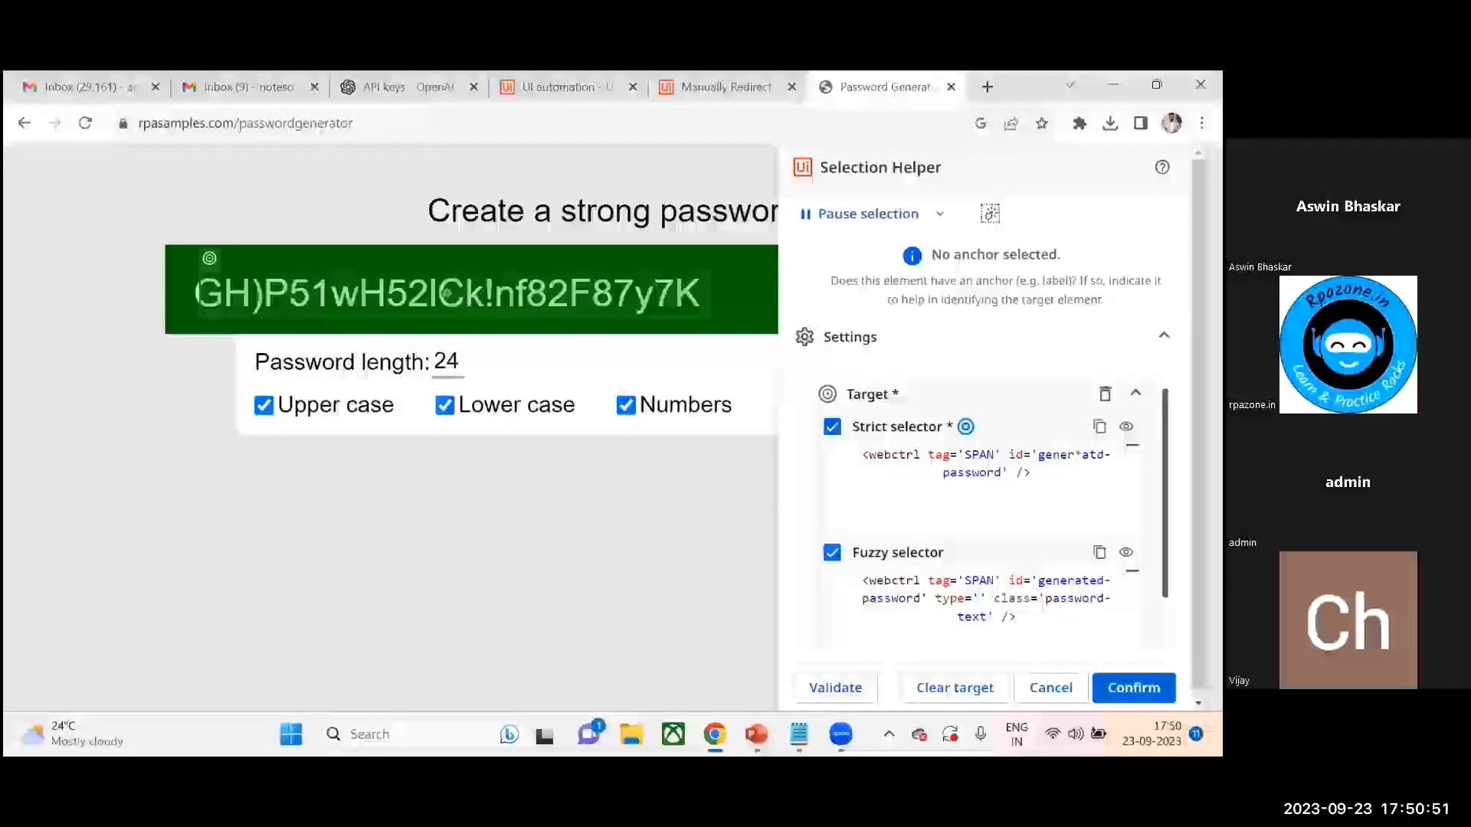
pyautogui.click(1050, 687)
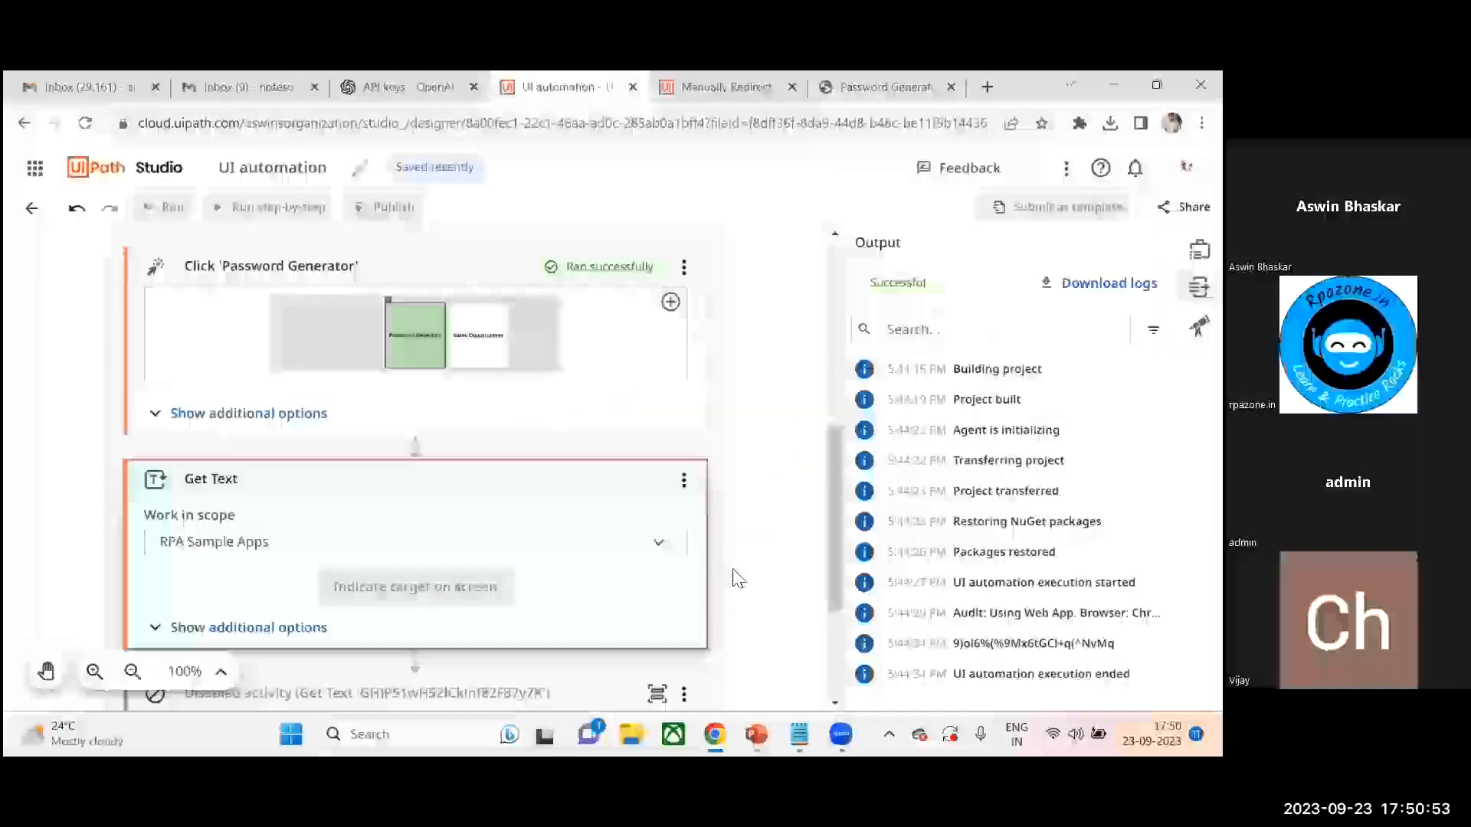
# - Collapse the Use Browser: RPA Sample Apps activity and delete it from the workflow
pyautogui.moveTo(837, 463); pyautogui.dragTo(843, 264)
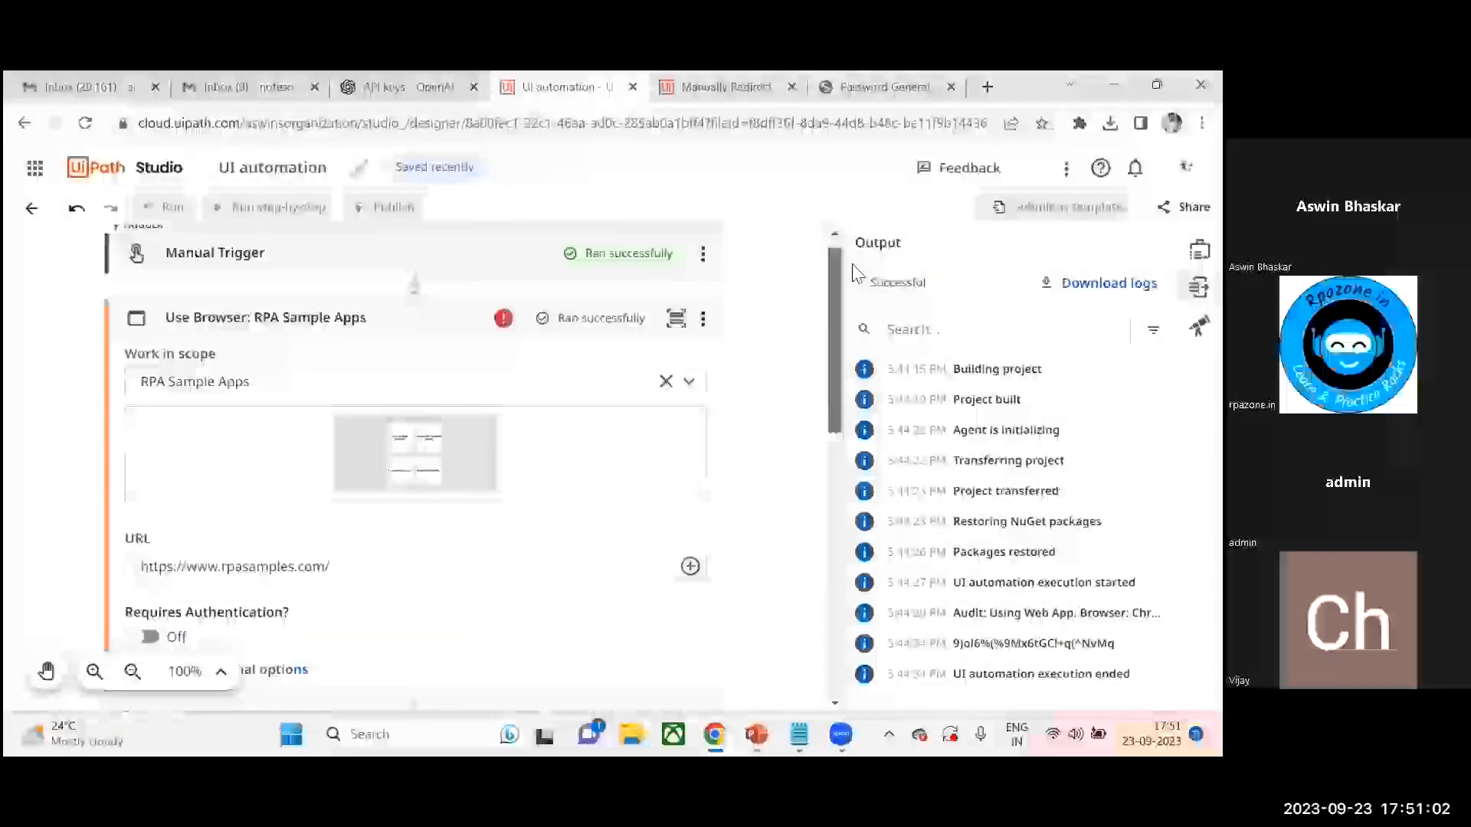
pyautogui.click(585, 311)
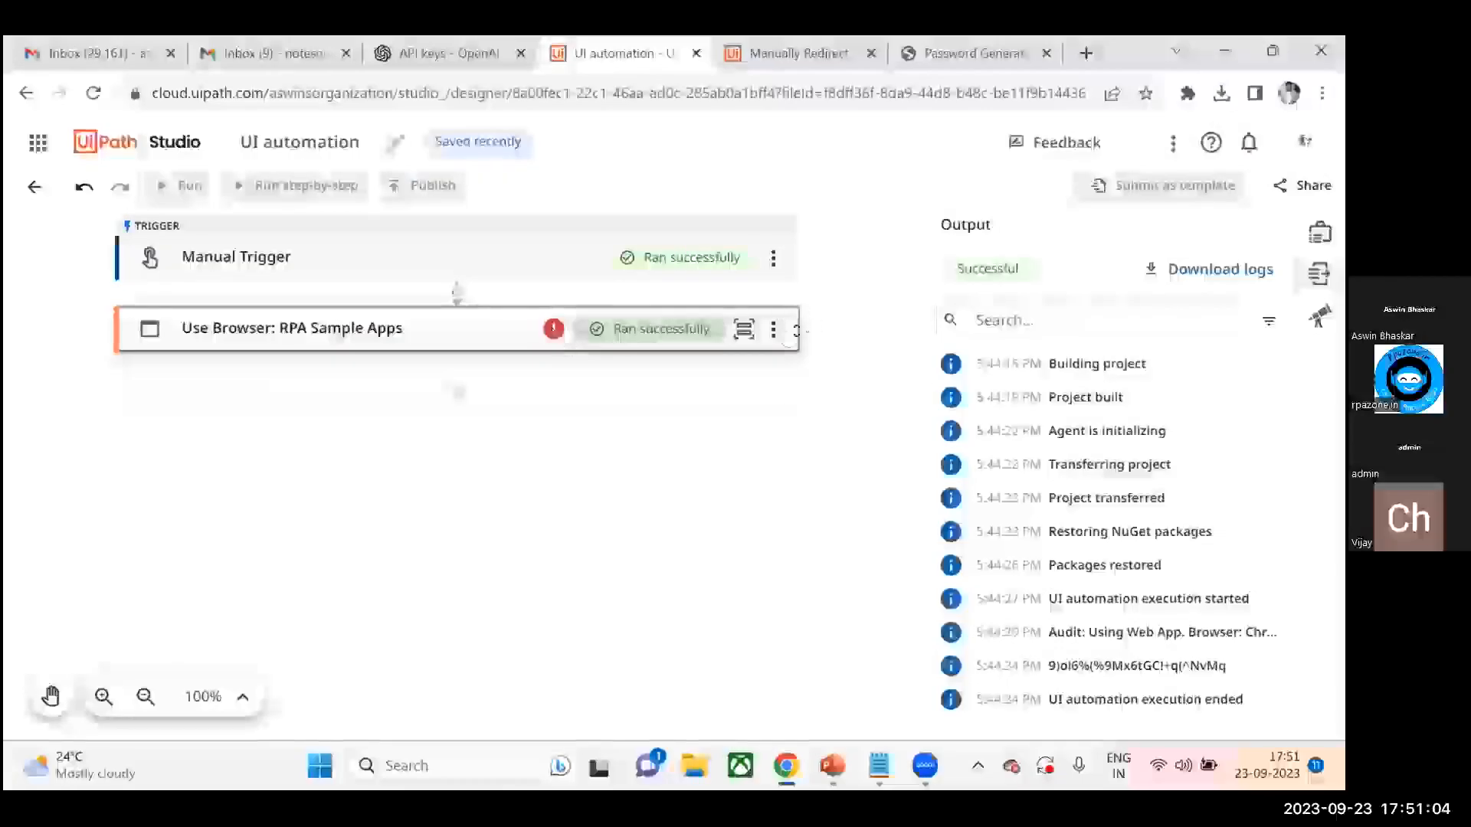
pyautogui.click(772, 329)
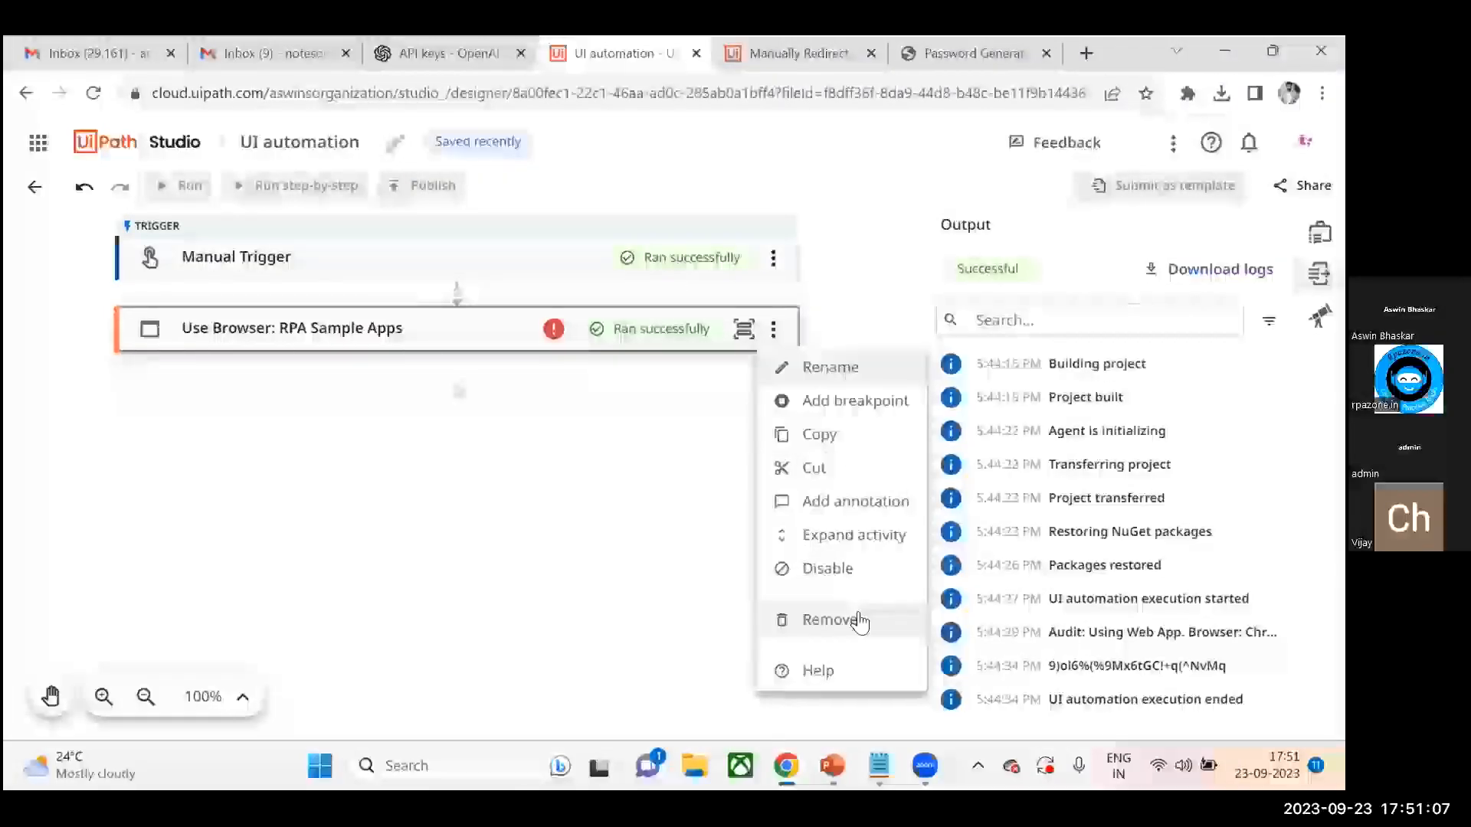
pyautogui.press('Escape')
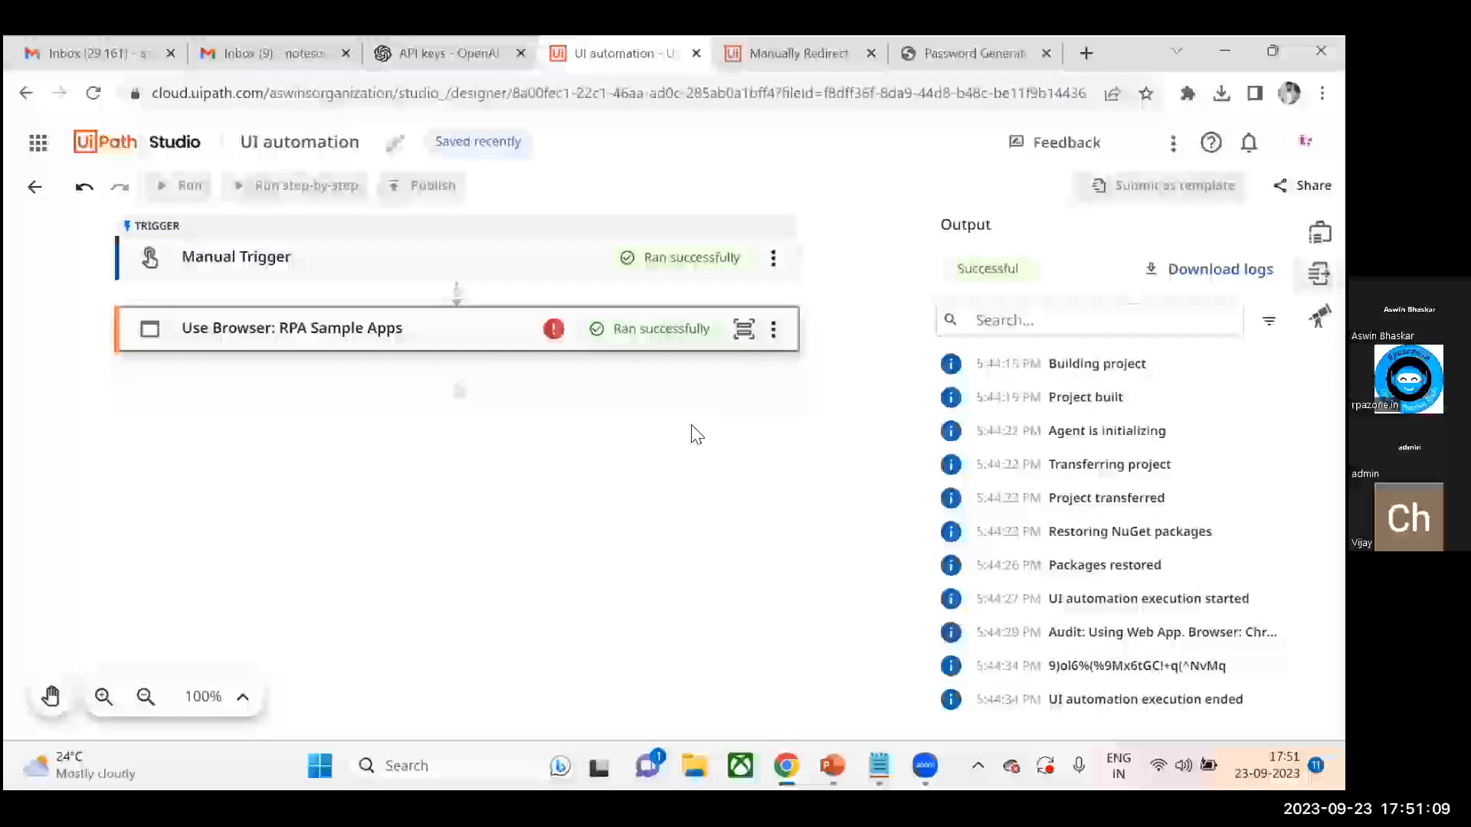
pyautogui.press('Delete')
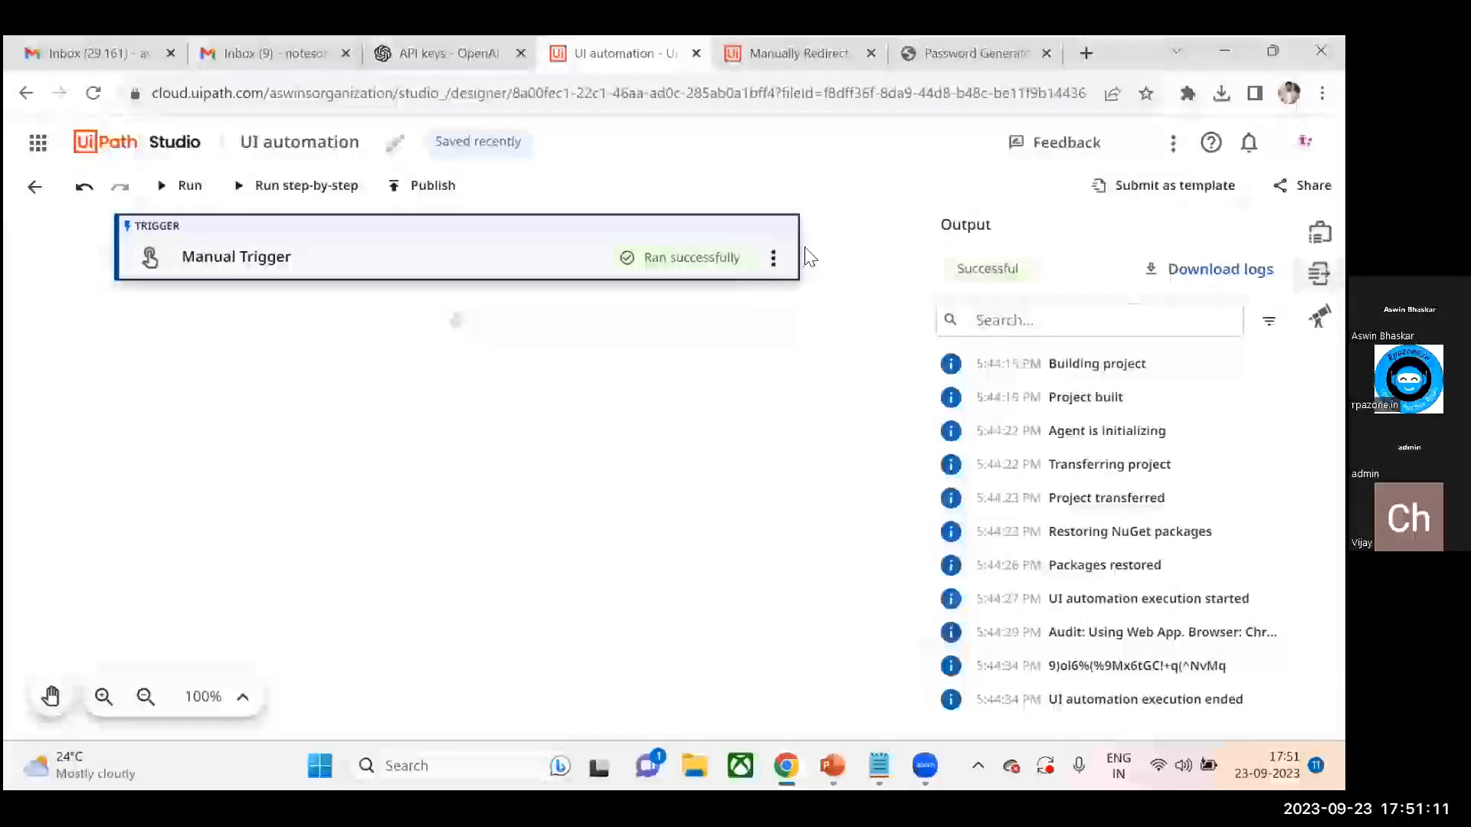
# - Return to the projects list and review the Demo 2 steps in the Notepad notes
pyautogui.click(33, 184)
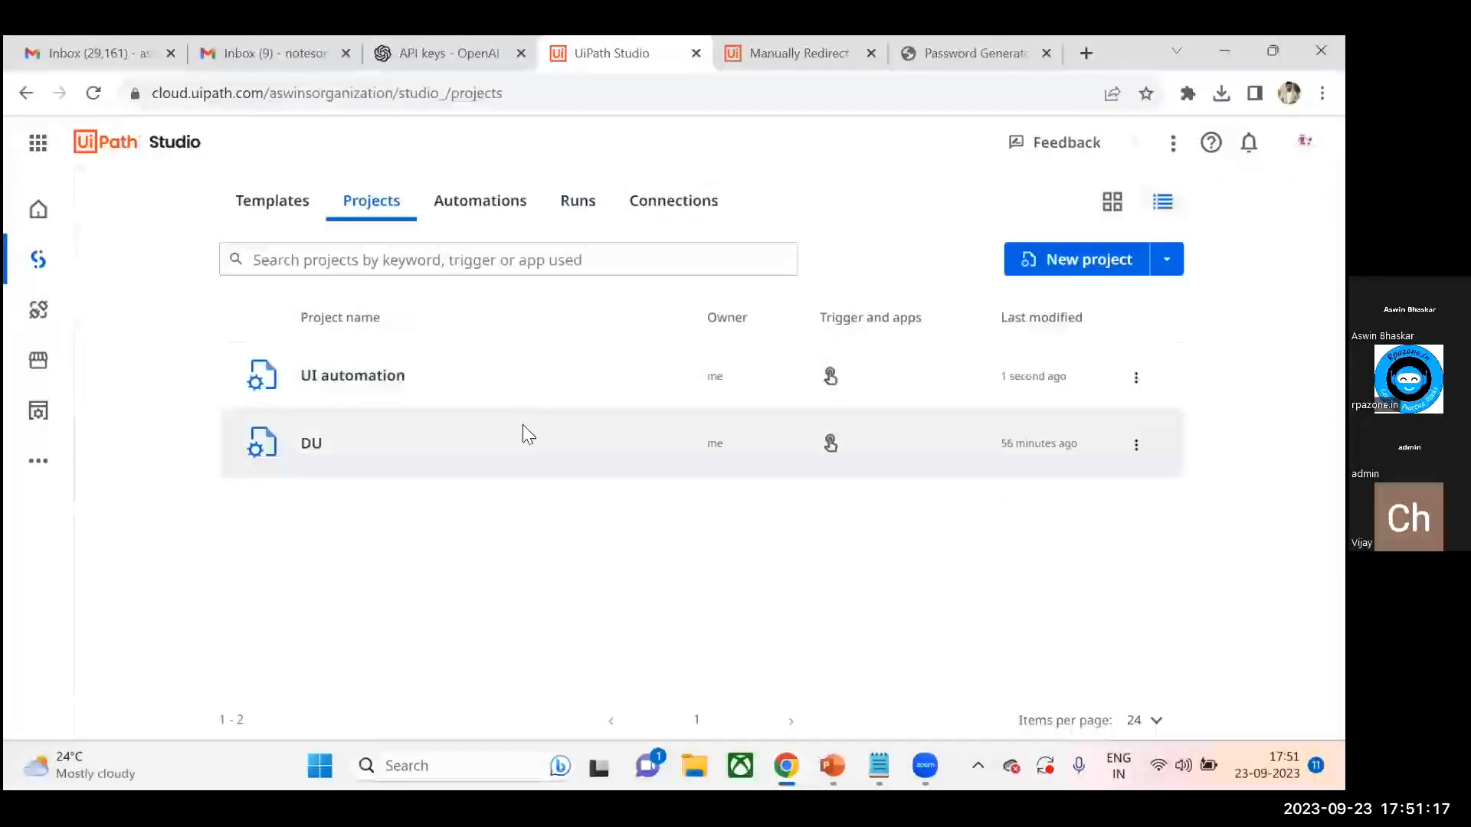
pyautogui.moveTo(879, 765)
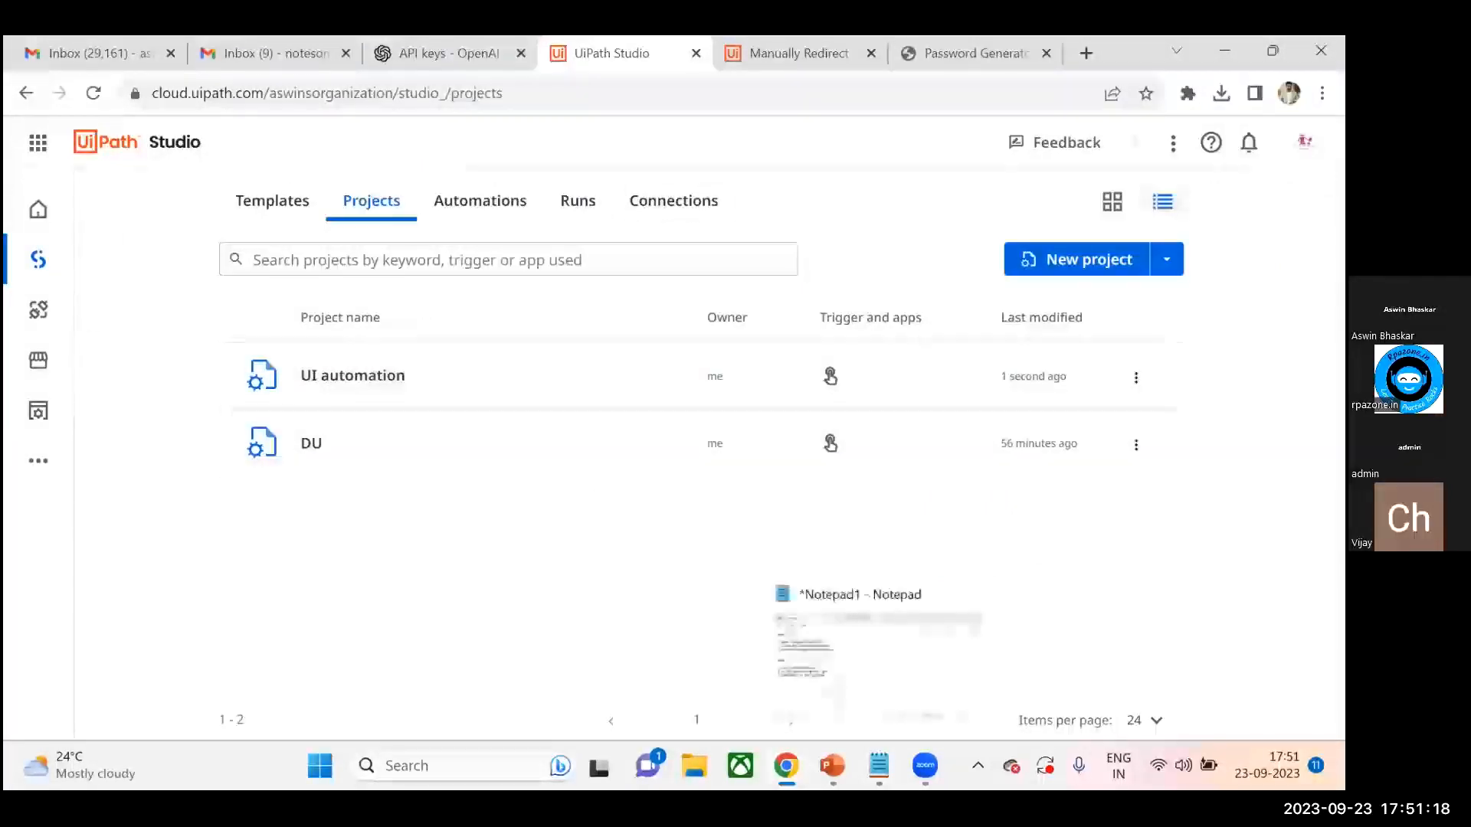
pyautogui.click(889, 682)
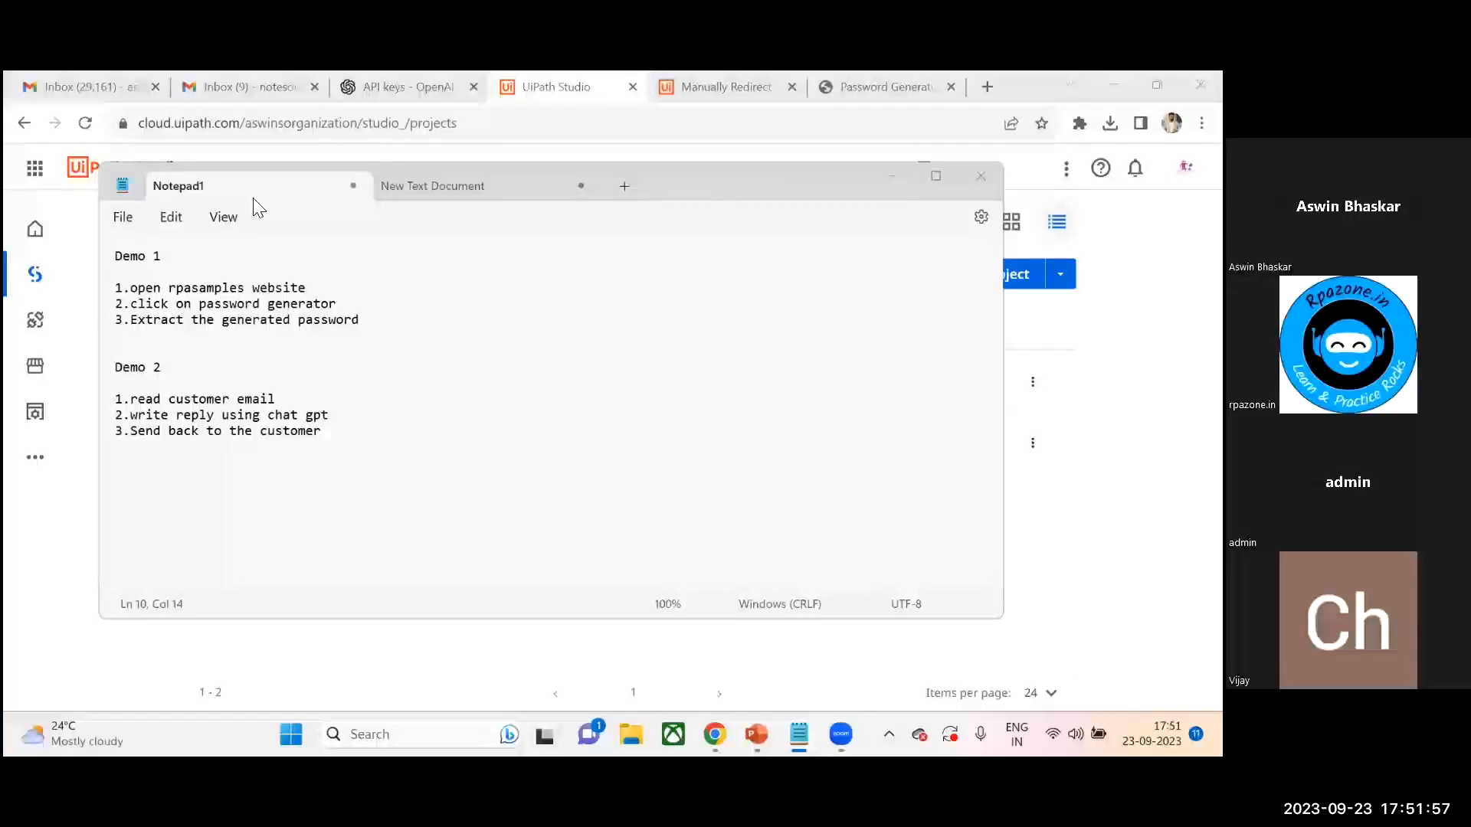
pyautogui.click(592, 347)
pyautogui.click(892, 175)
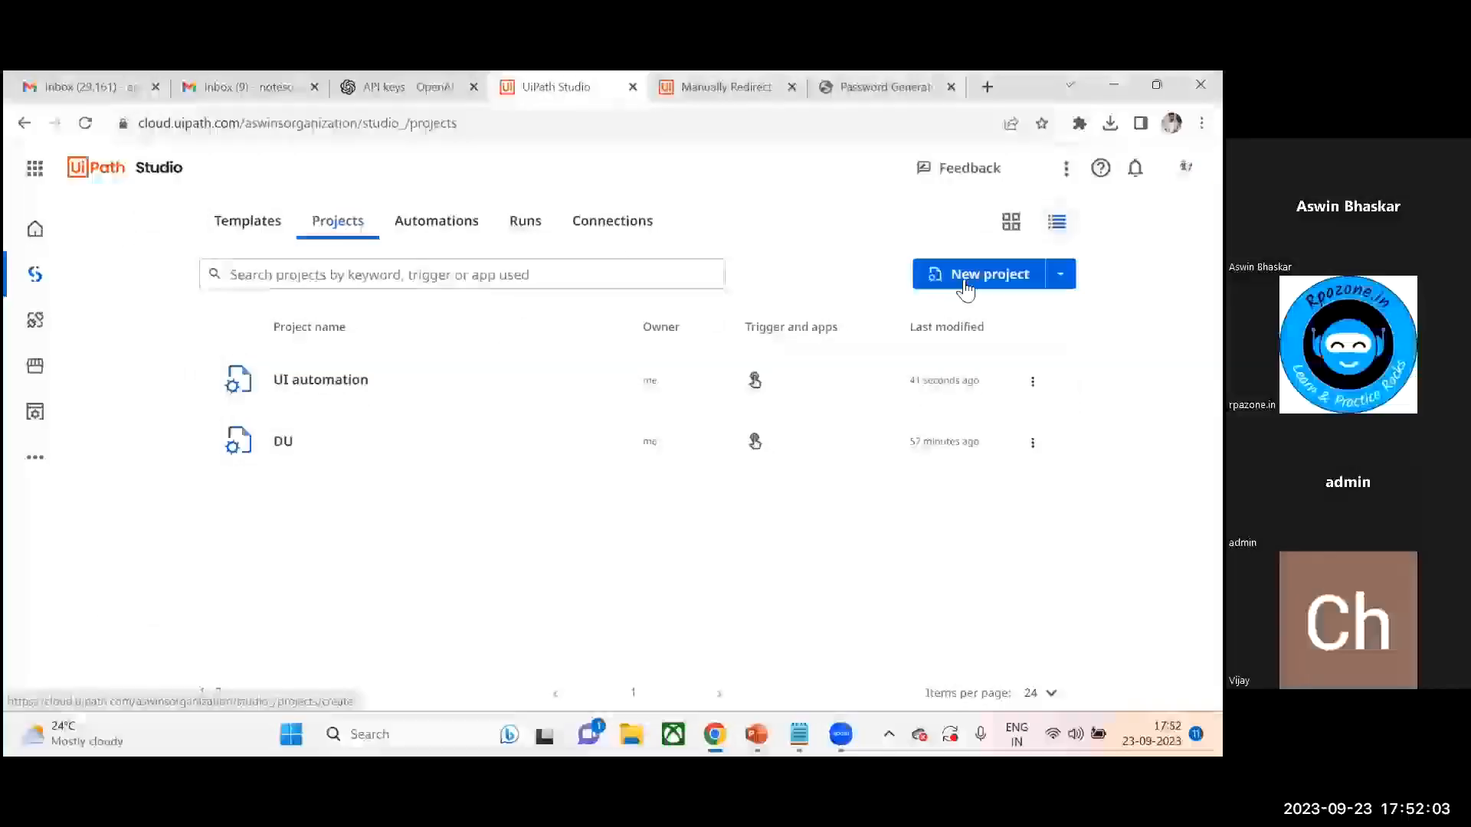
# - Create a new project named Customer feedback automation that starts manually
pyautogui.click(988, 273)
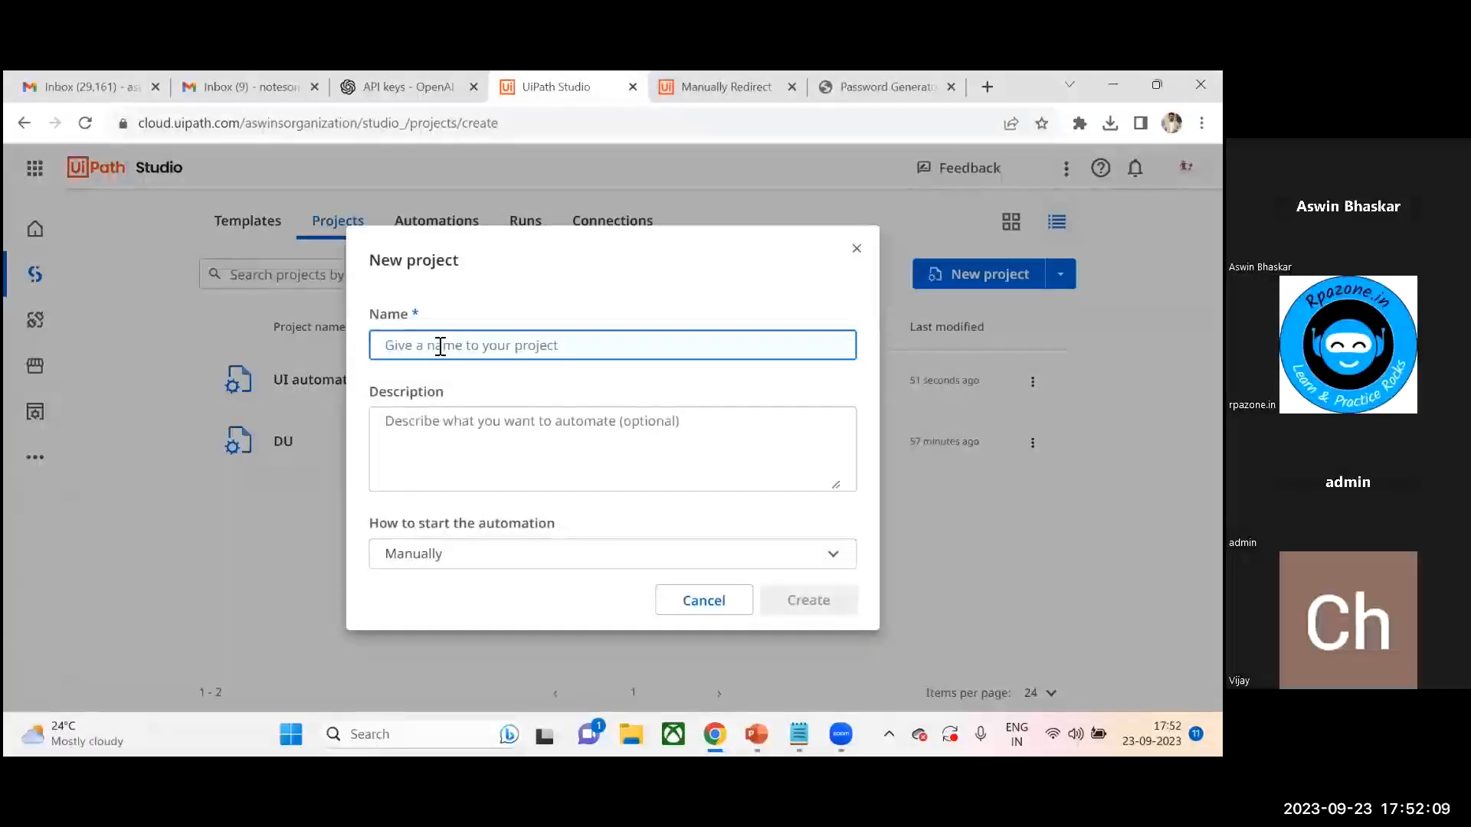
pyautogui.write('Cust')
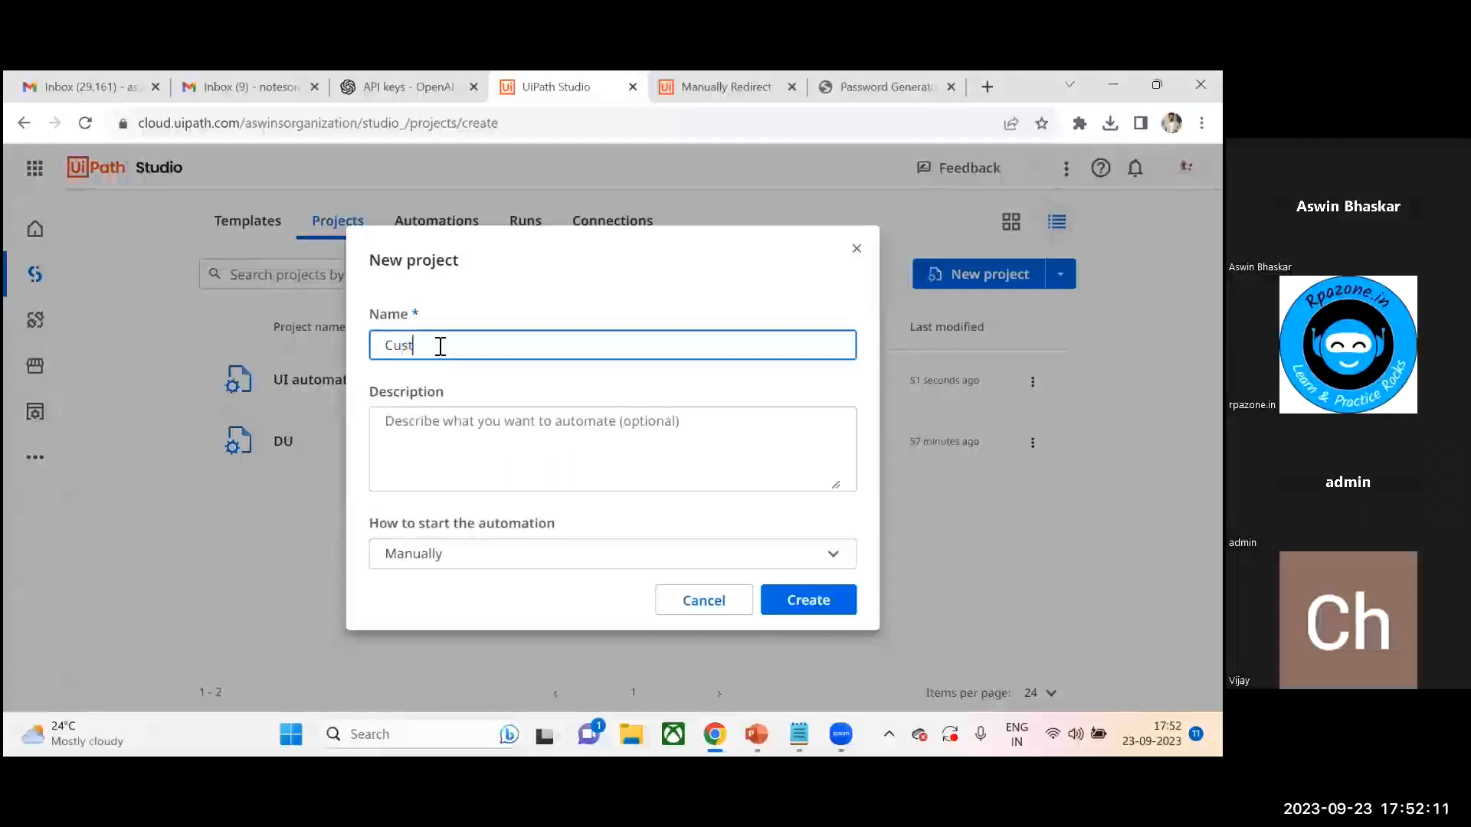
pyautogui.write('omer feed')
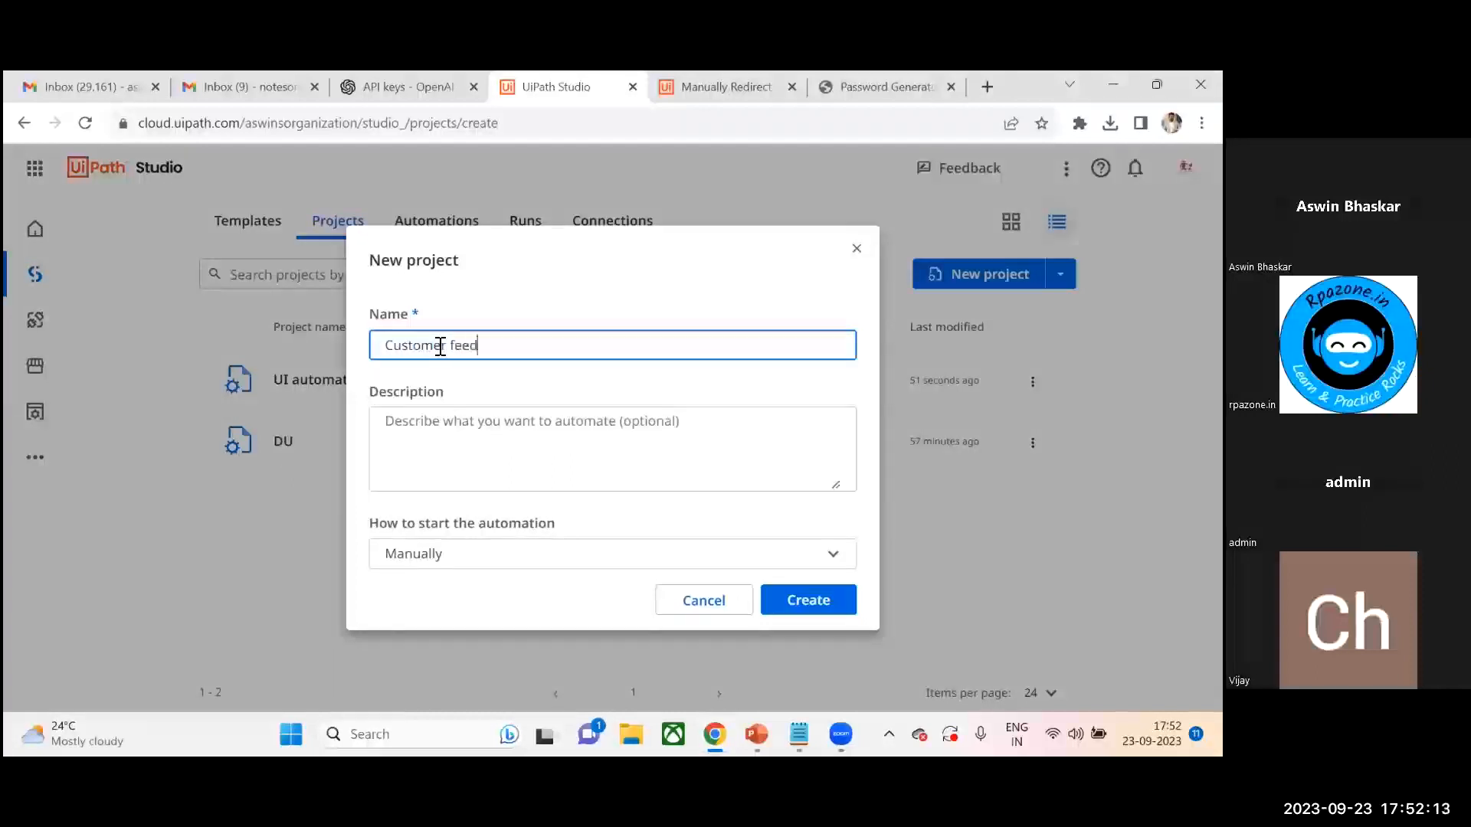
pyautogui.write('back automation')
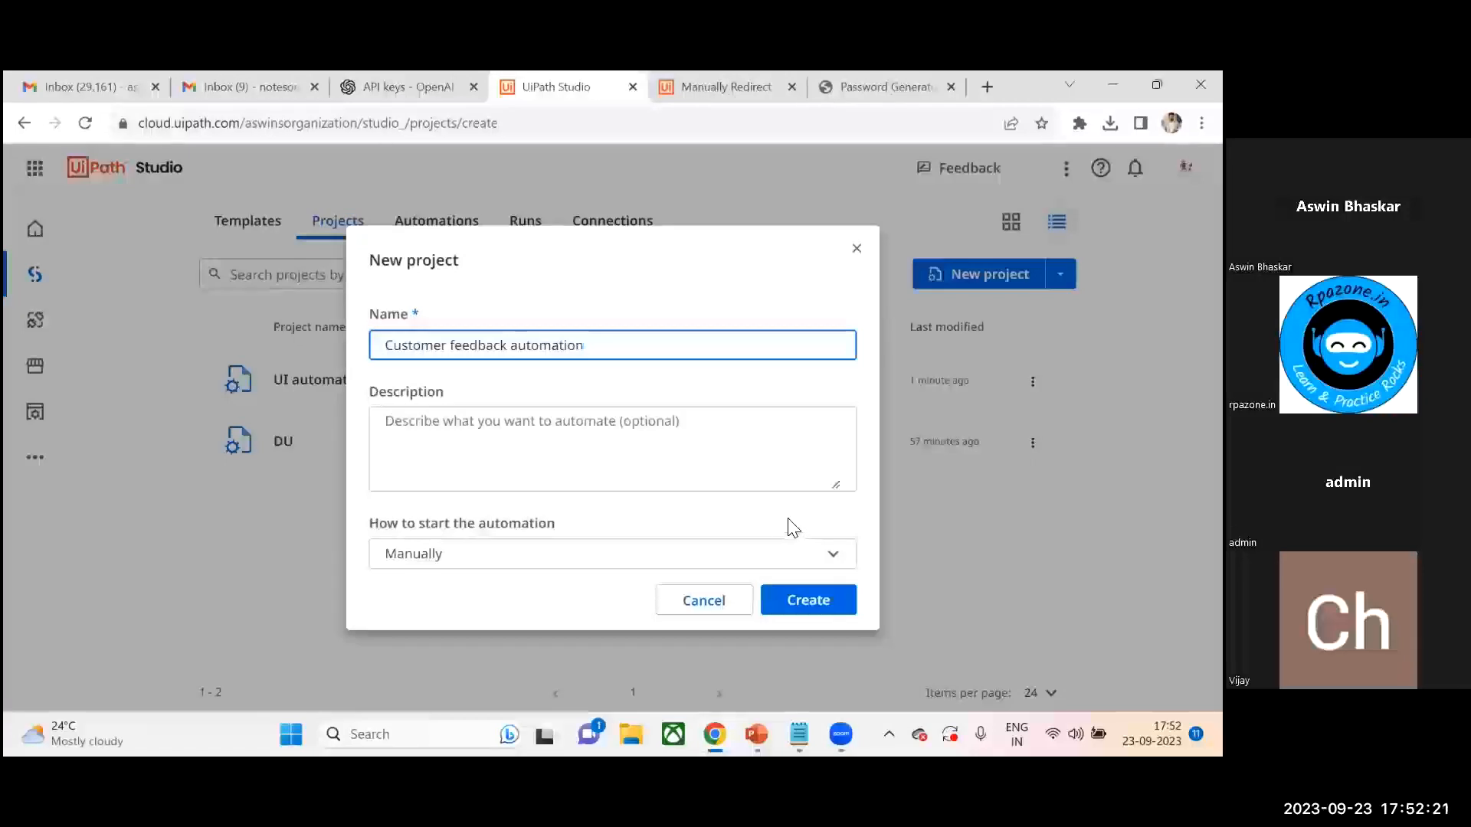
pyautogui.click(822, 605)
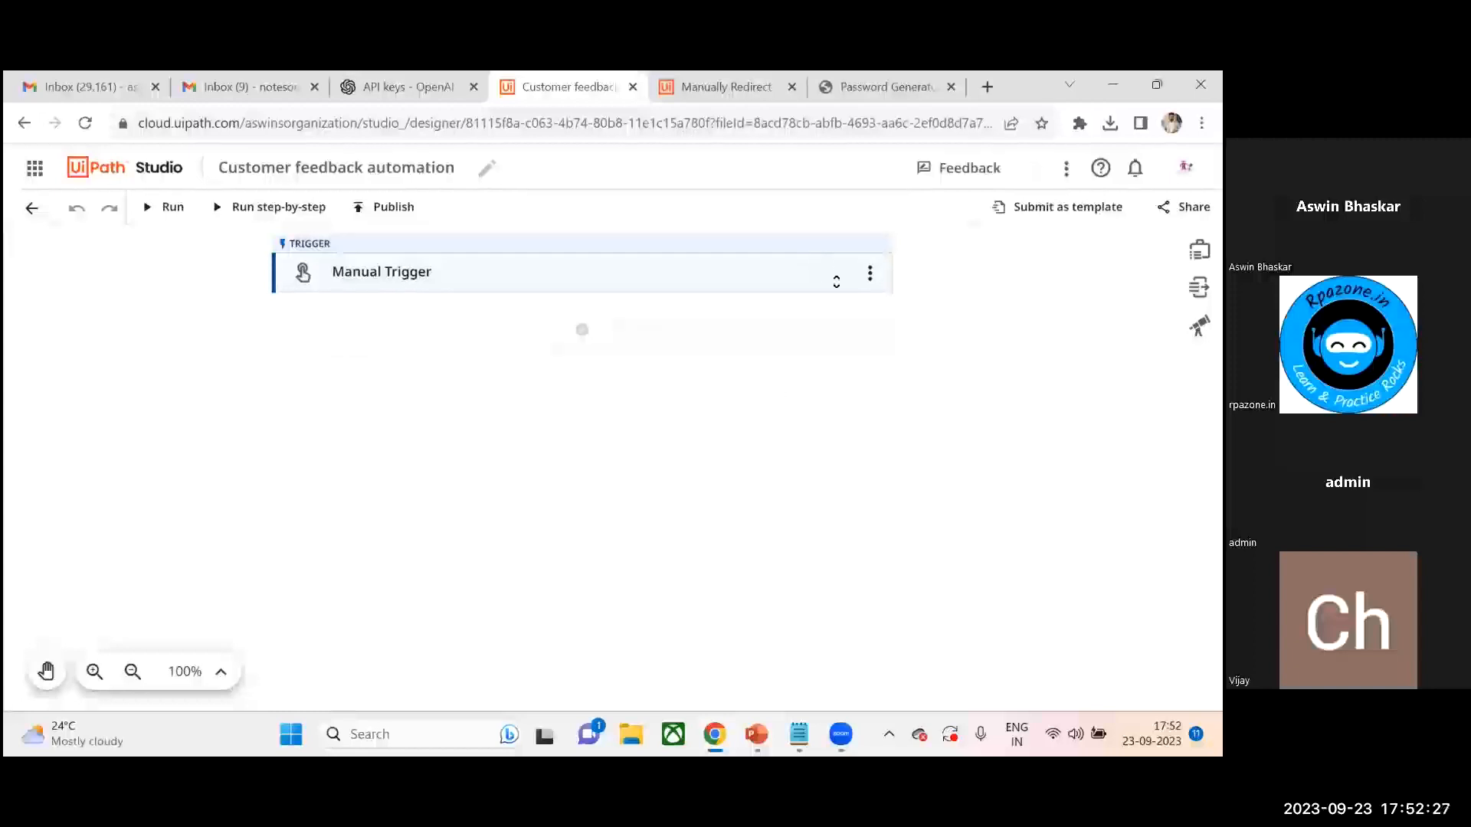
# - Switch the manual trigger to an event trigger, searching for gmail and choosing Google Workspace: Email Received
pyautogui.click(839, 277)
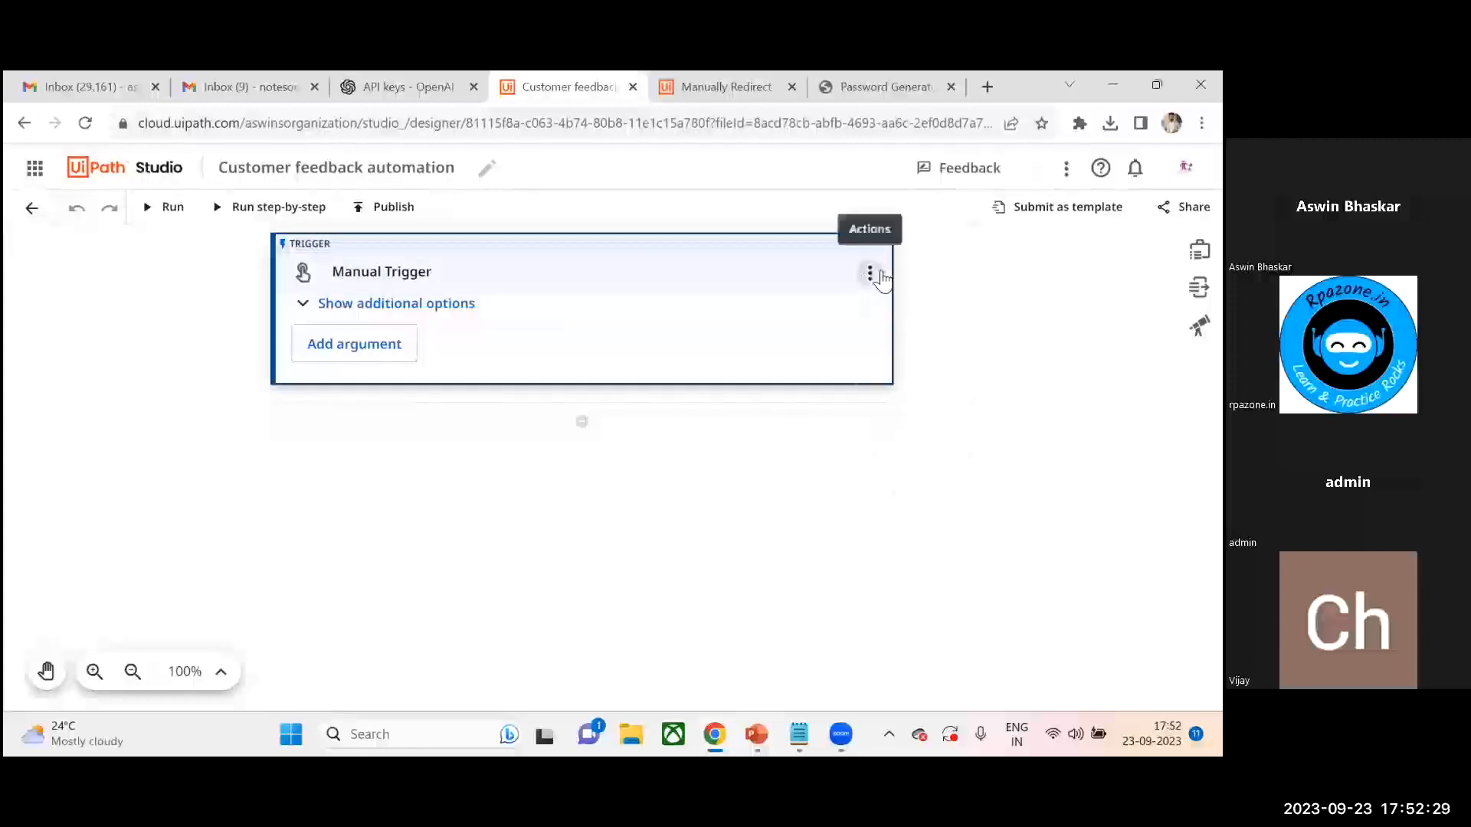
pyautogui.click(873, 276)
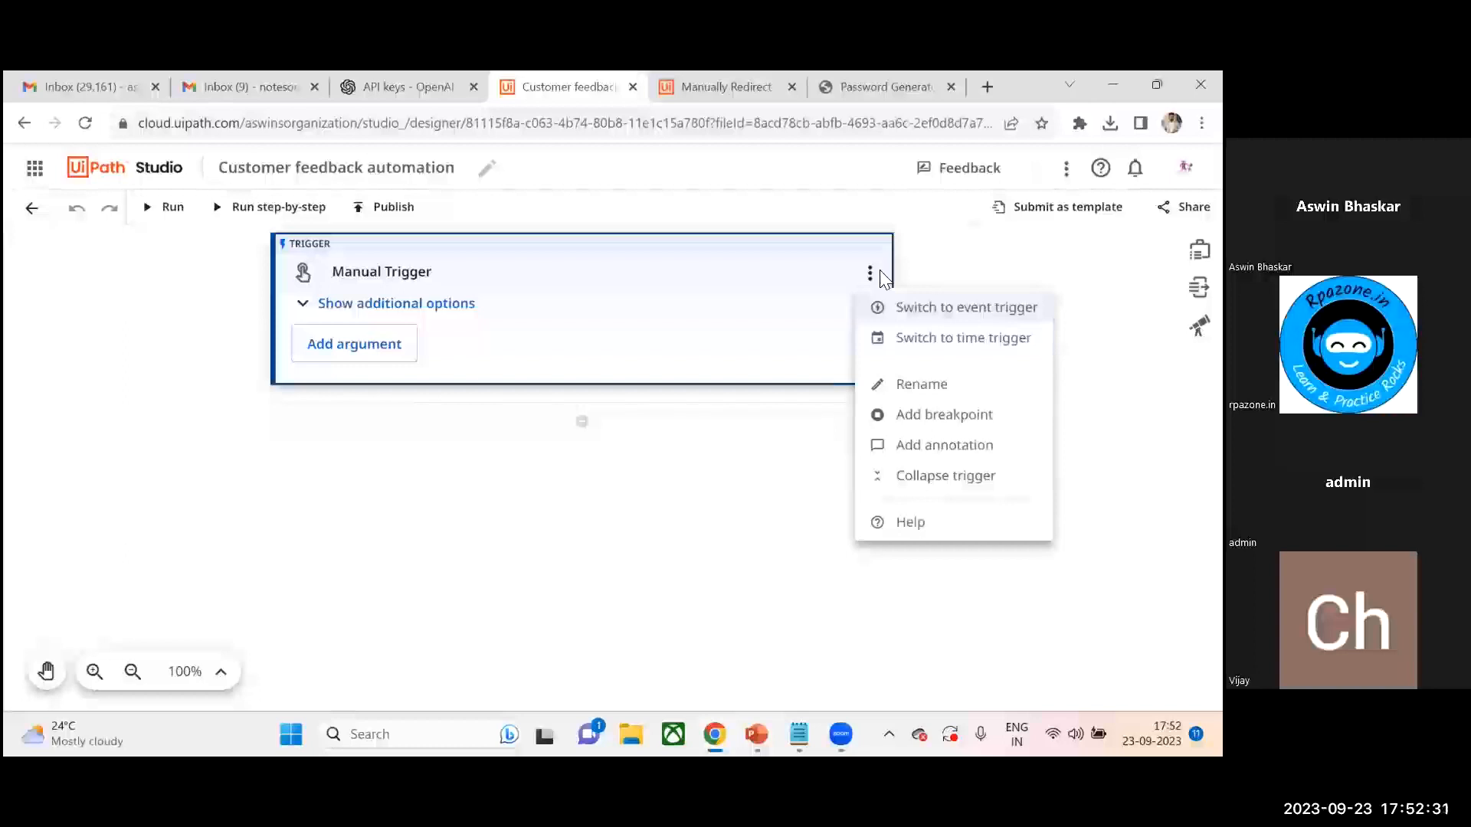
pyautogui.click(631, 511)
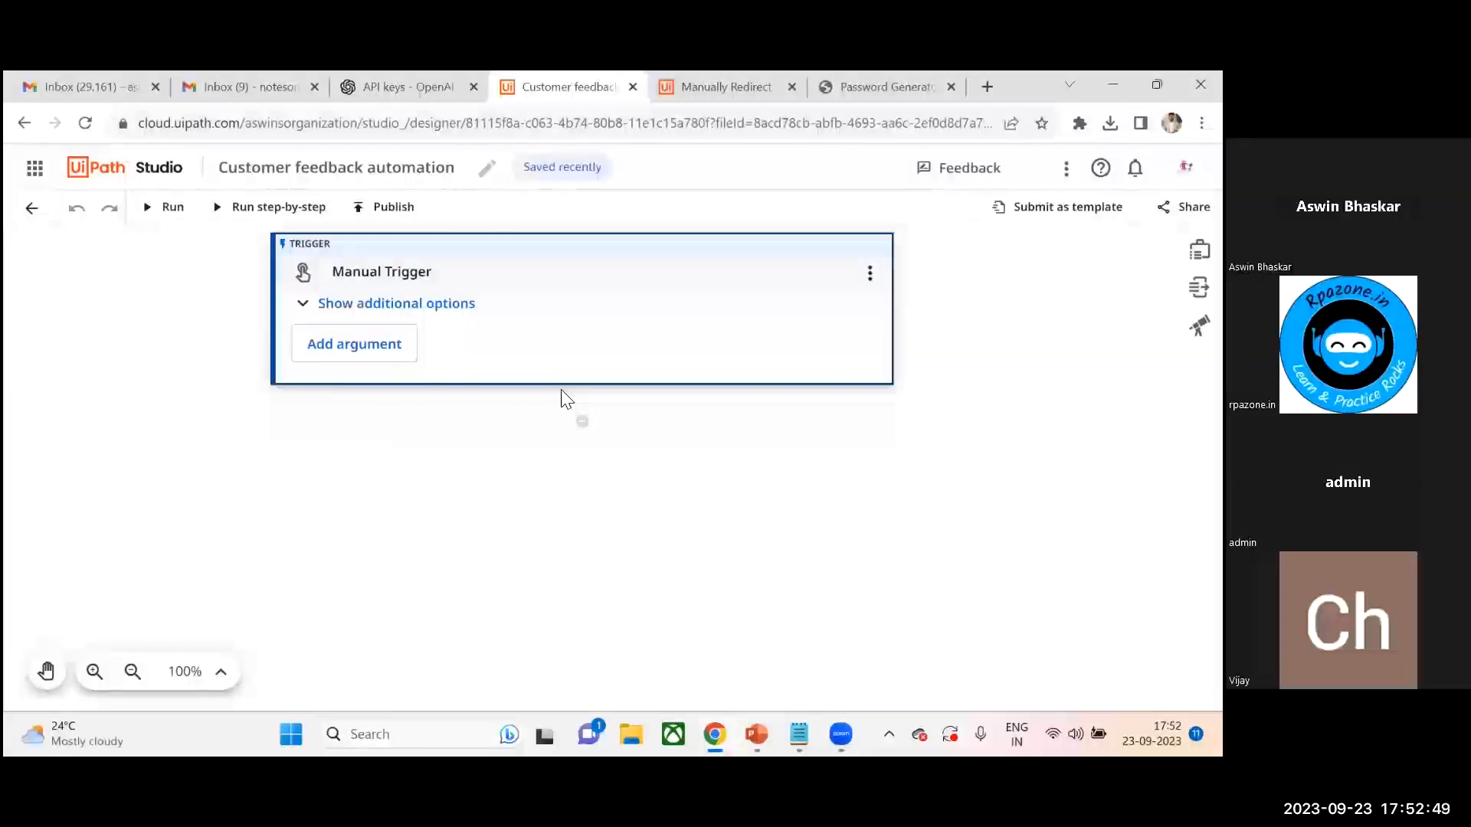
pyautogui.click(870, 275)
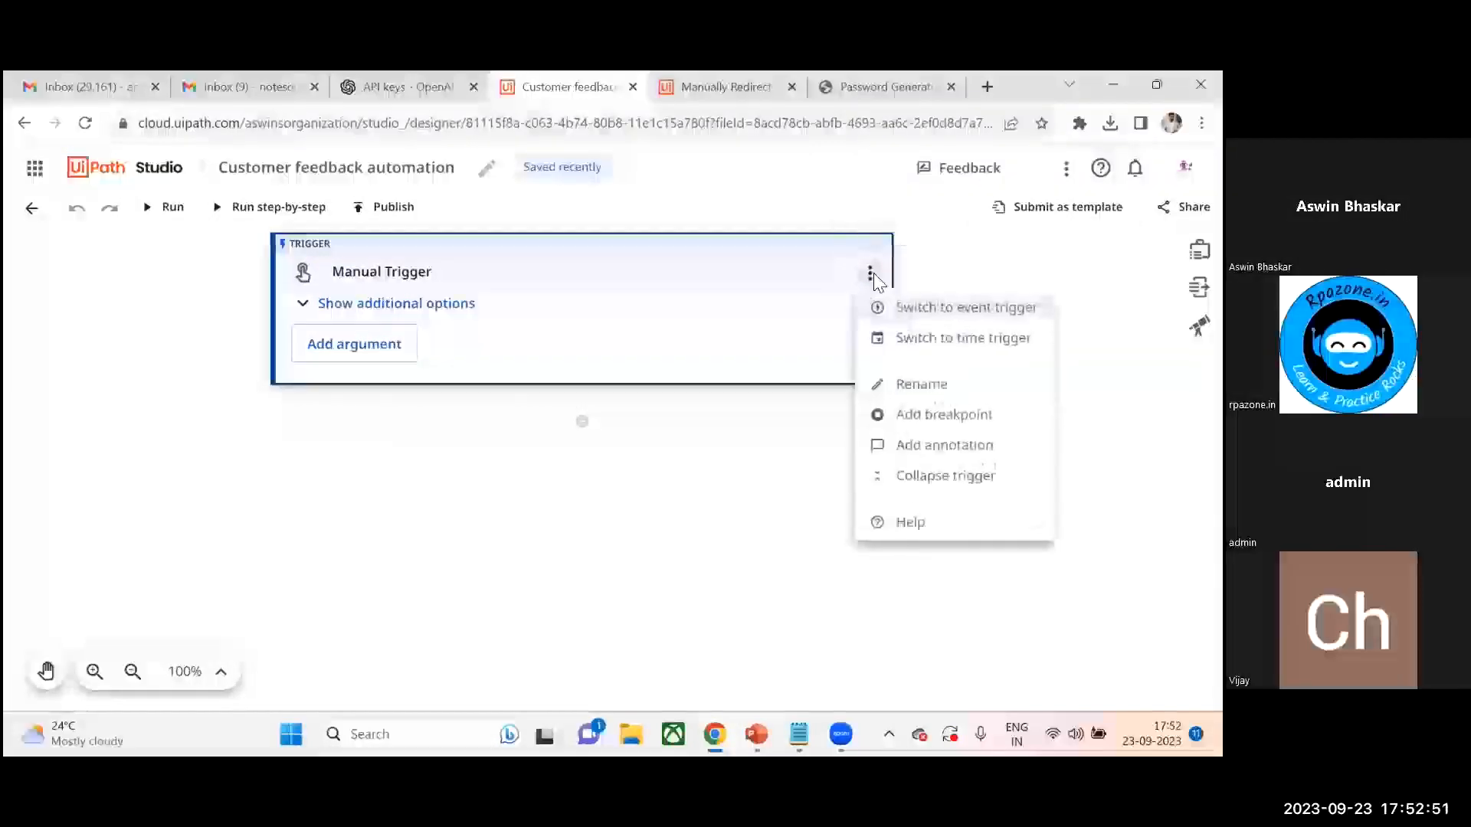
pyautogui.click(902, 308)
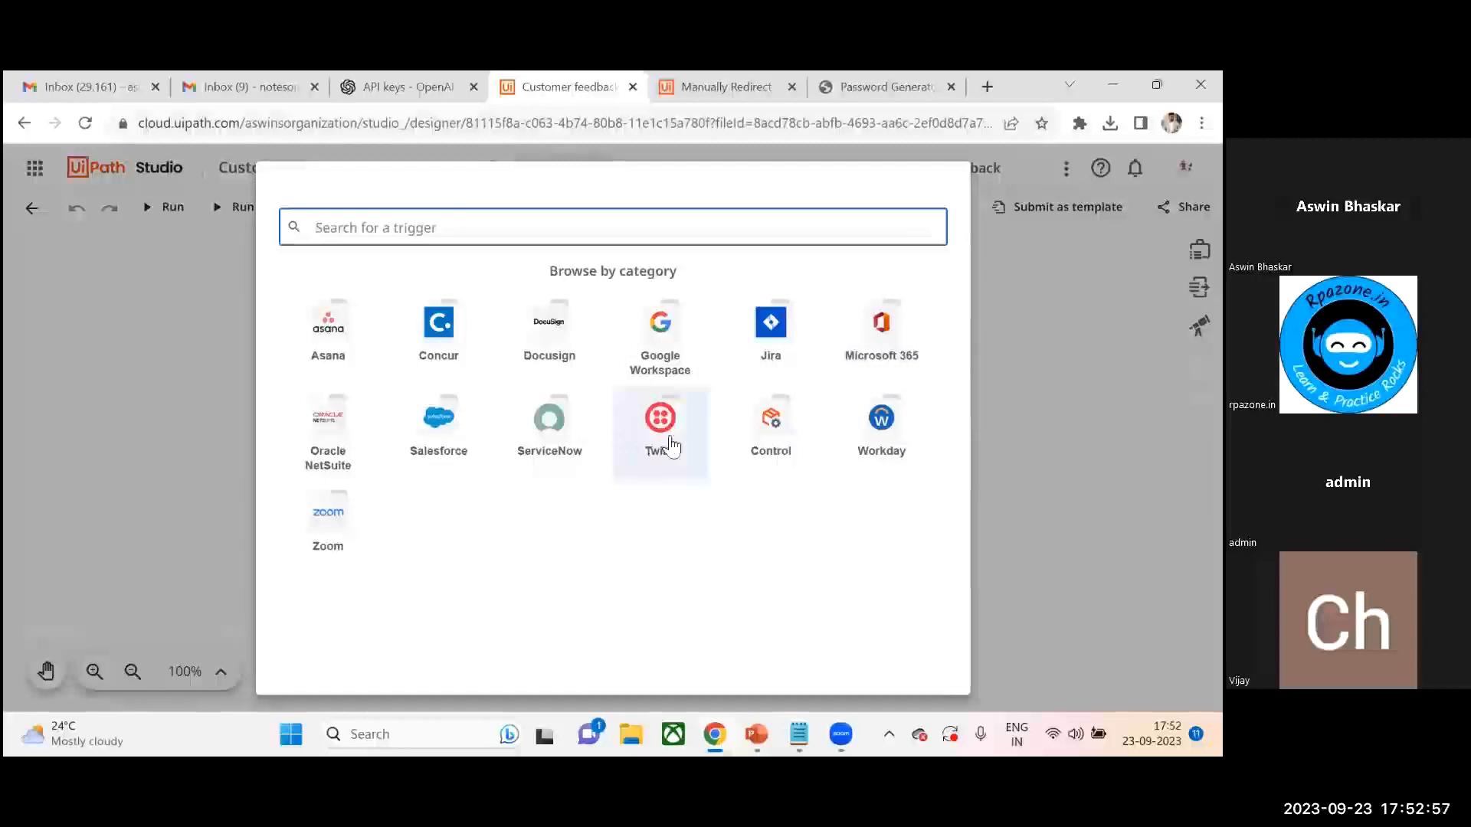
pyautogui.click(419, 226)
pyautogui.write('gmail')
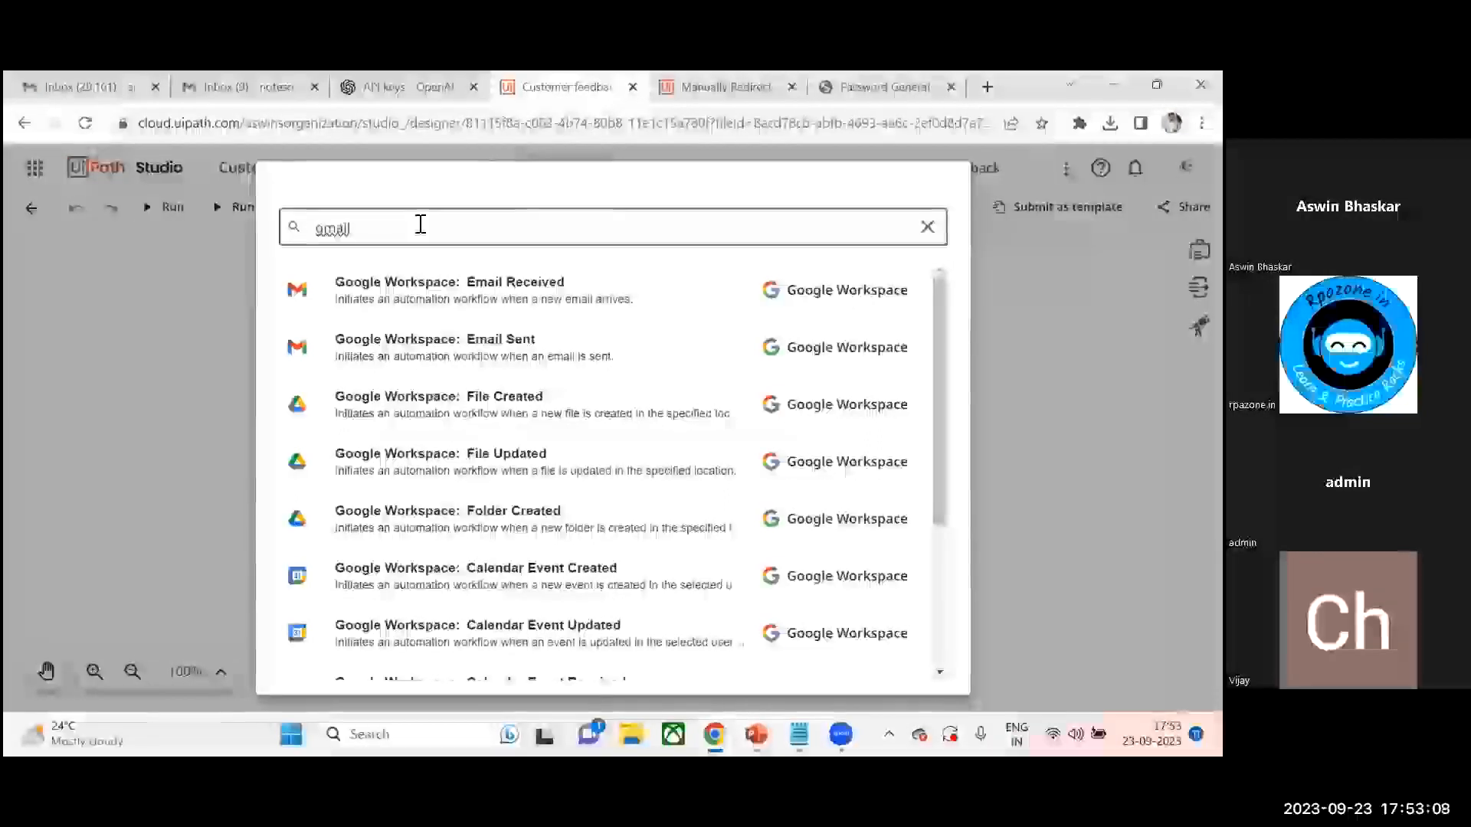
pyautogui.click(600, 299)
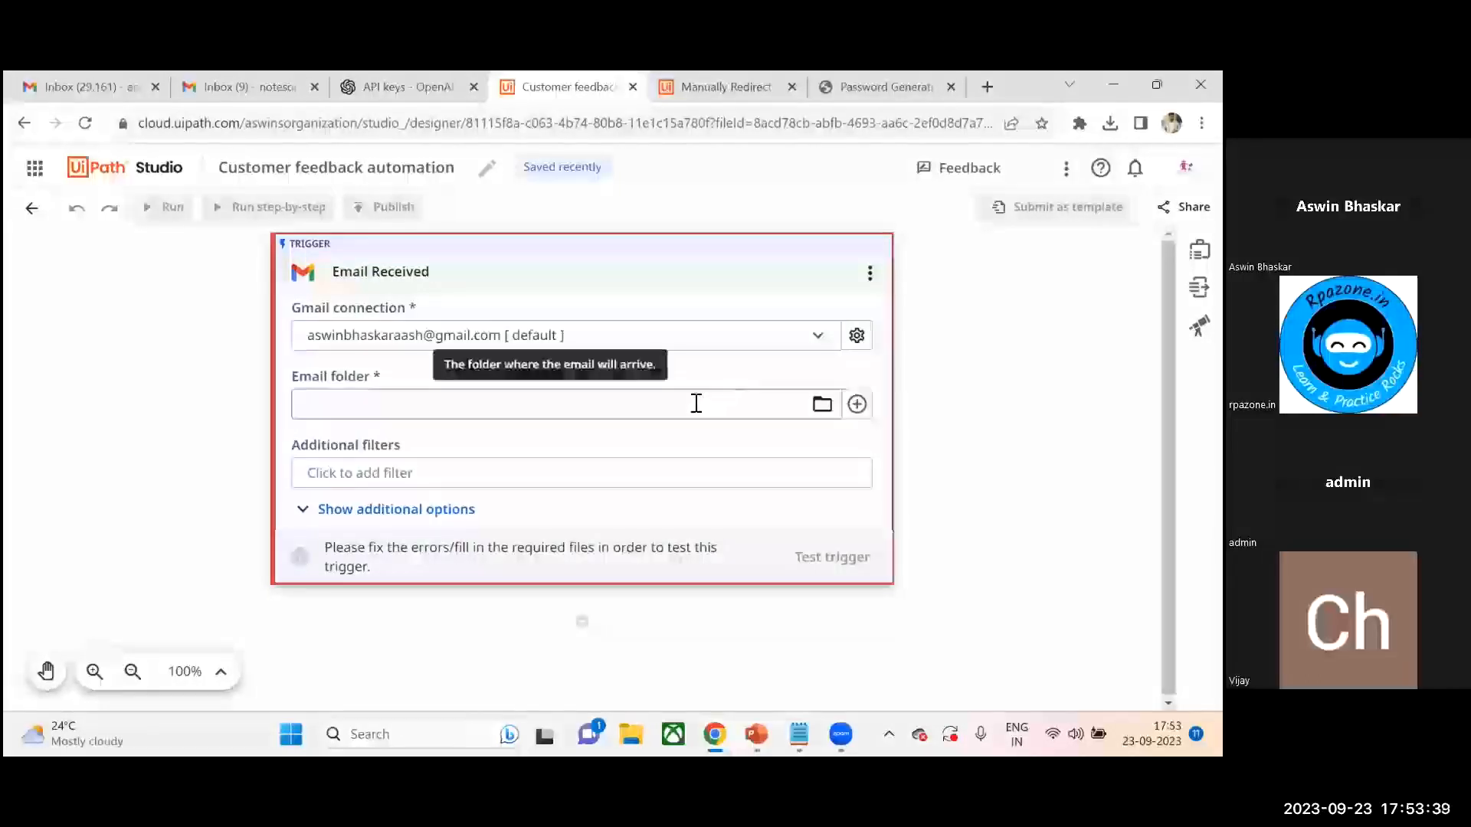
# - Set the trigger's email folder to Inbox
pyautogui.click(819, 405)
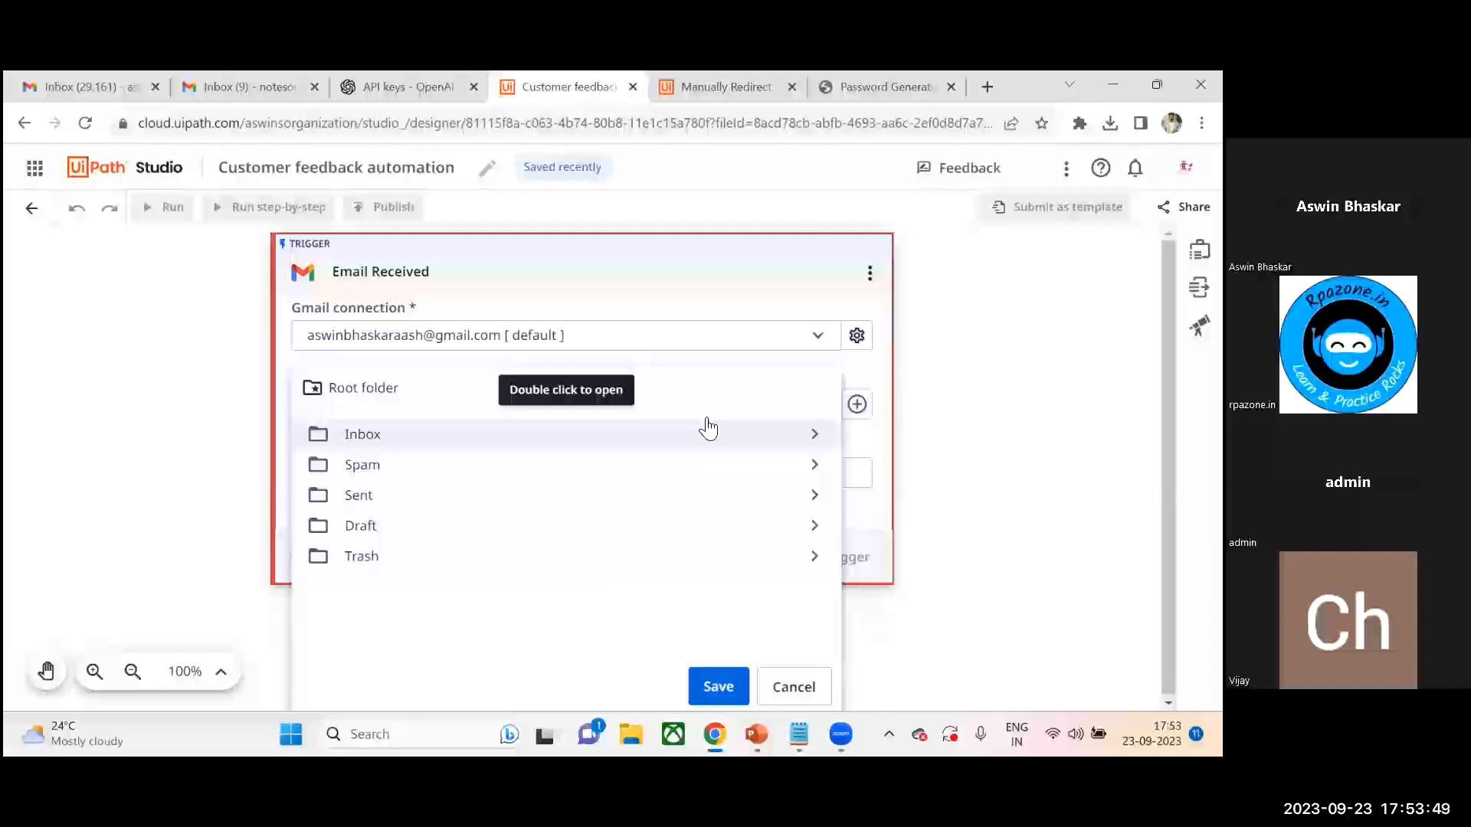
pyautogui.click(380, 444)
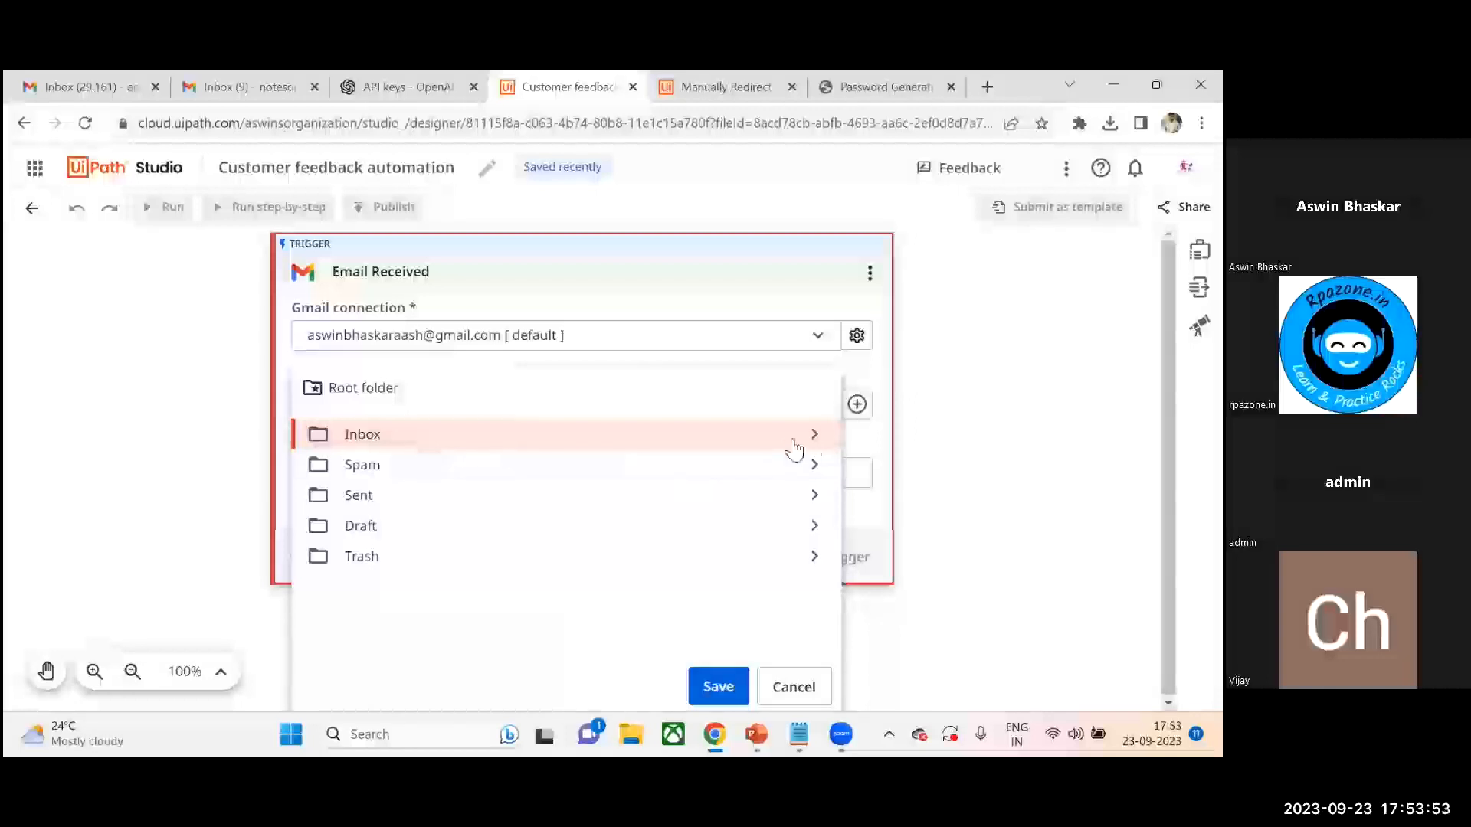
pyautogui.click(712, 687)
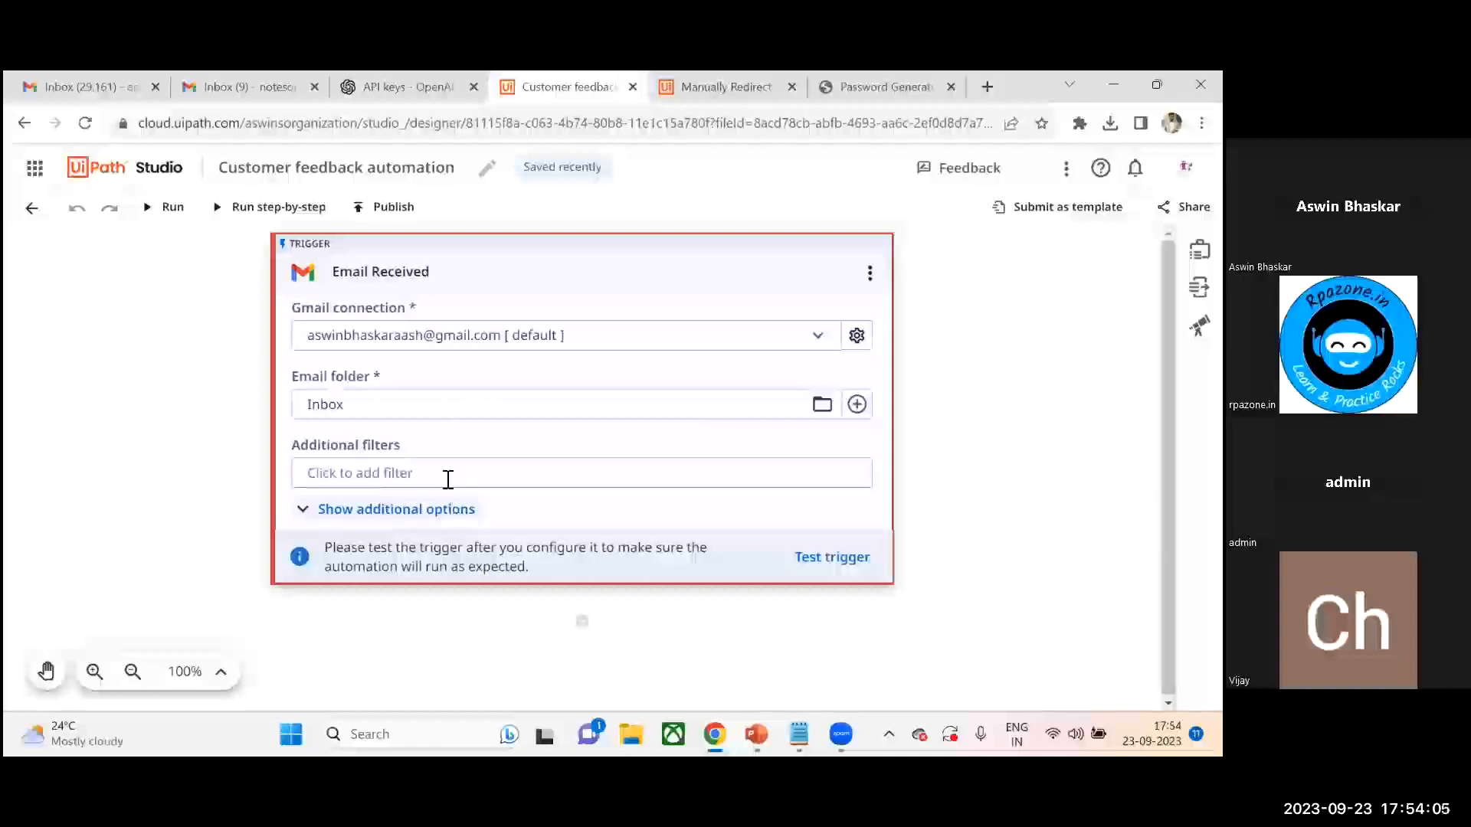
# - Add a trigger filter so that the email Subject contains feedback
pyautogui.click(448, 479)
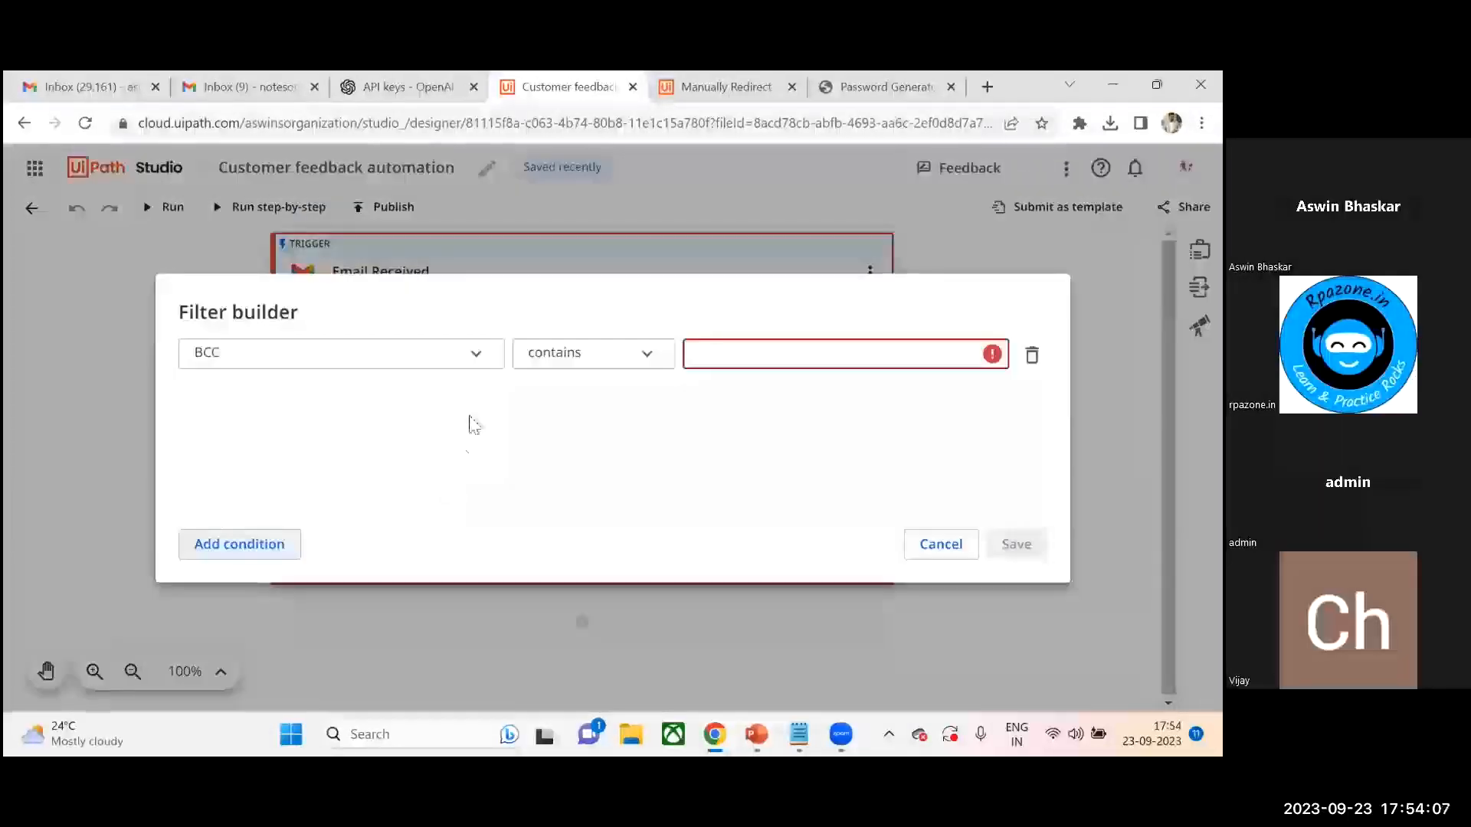
pyautogui.click(482, 360)
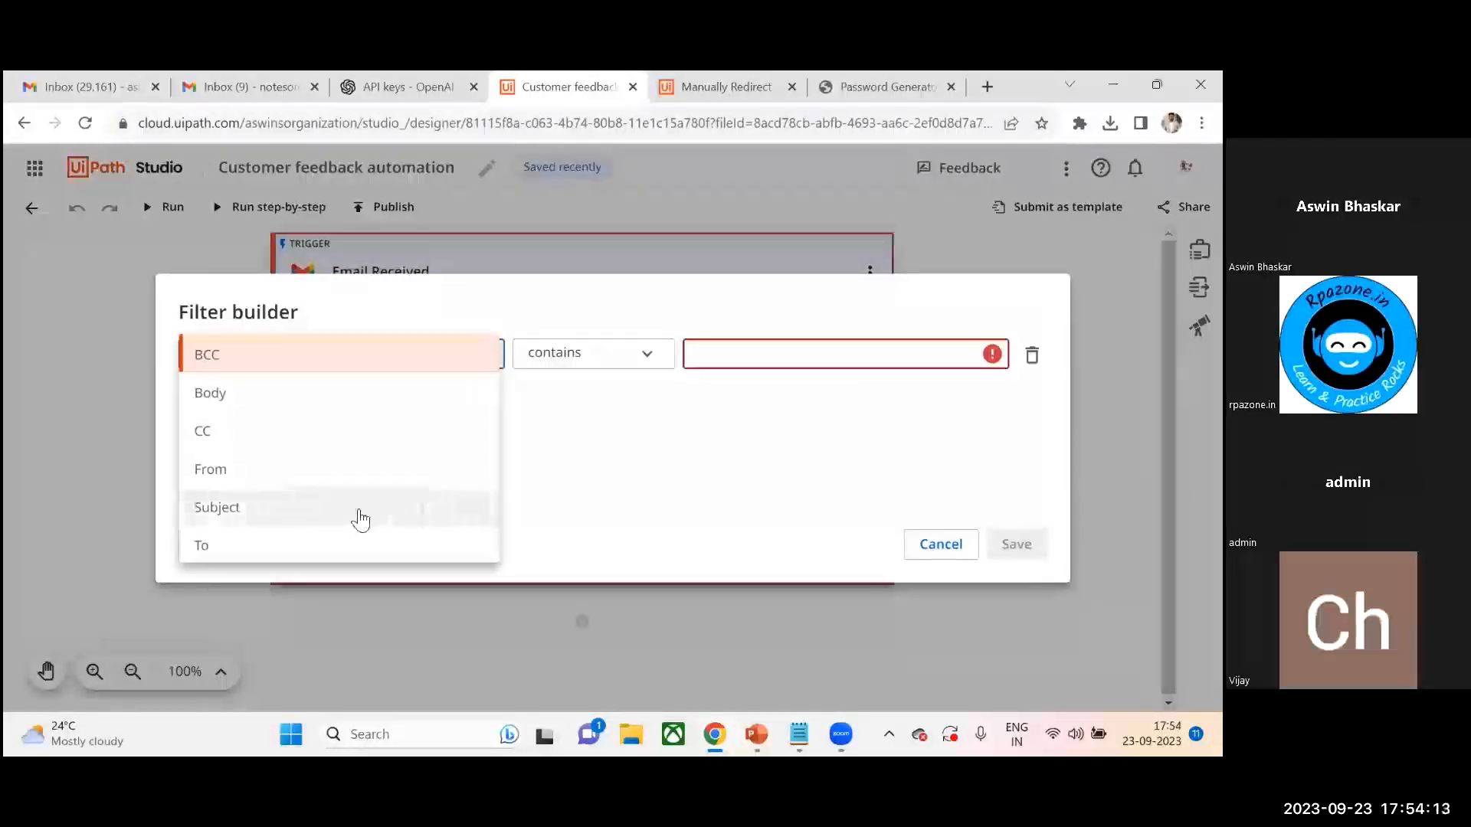
pyautogui.click(361, 512)
pyautogui.click(735, 352)
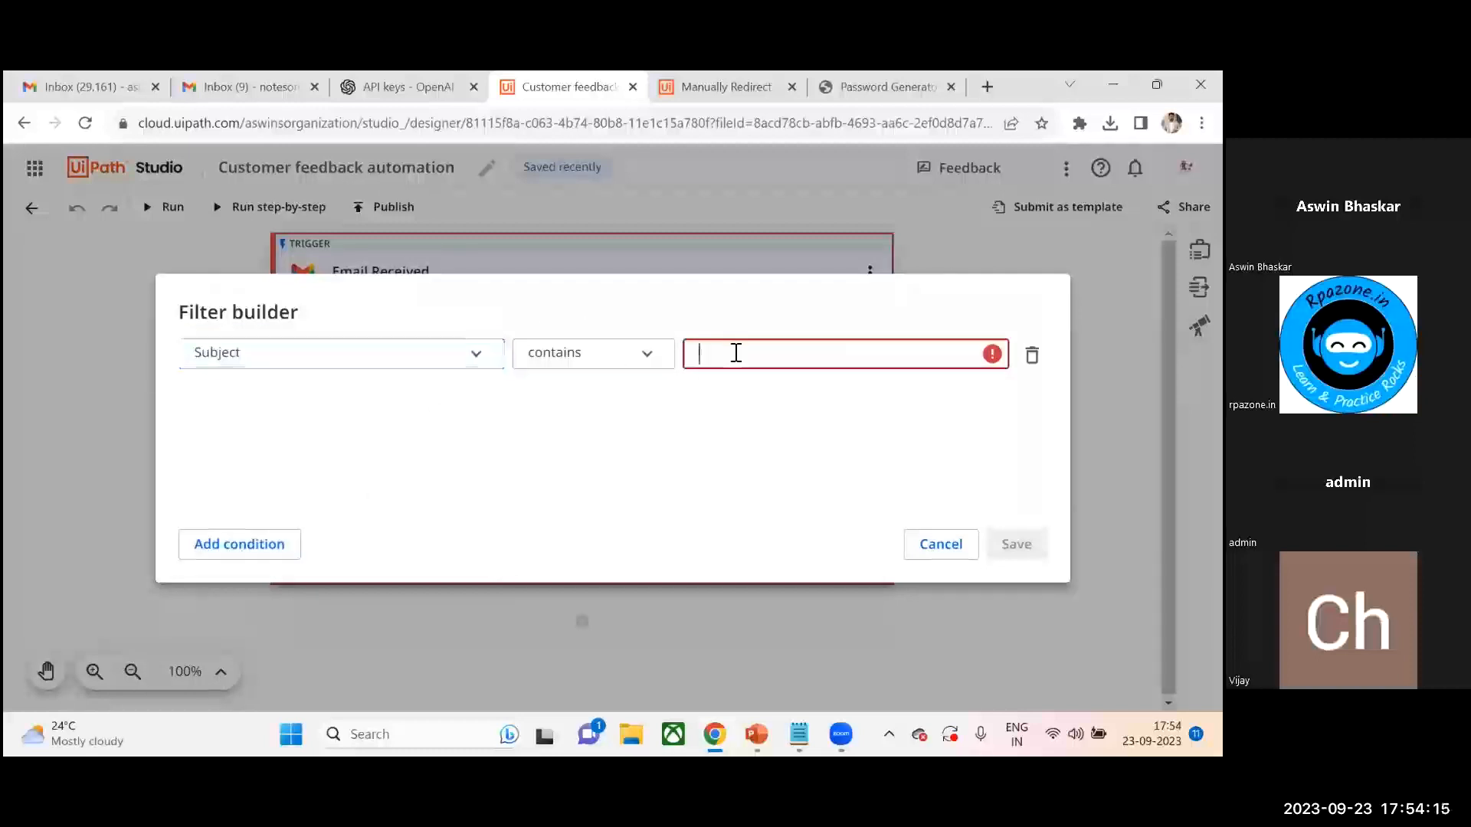
pyautogui.write('feed')
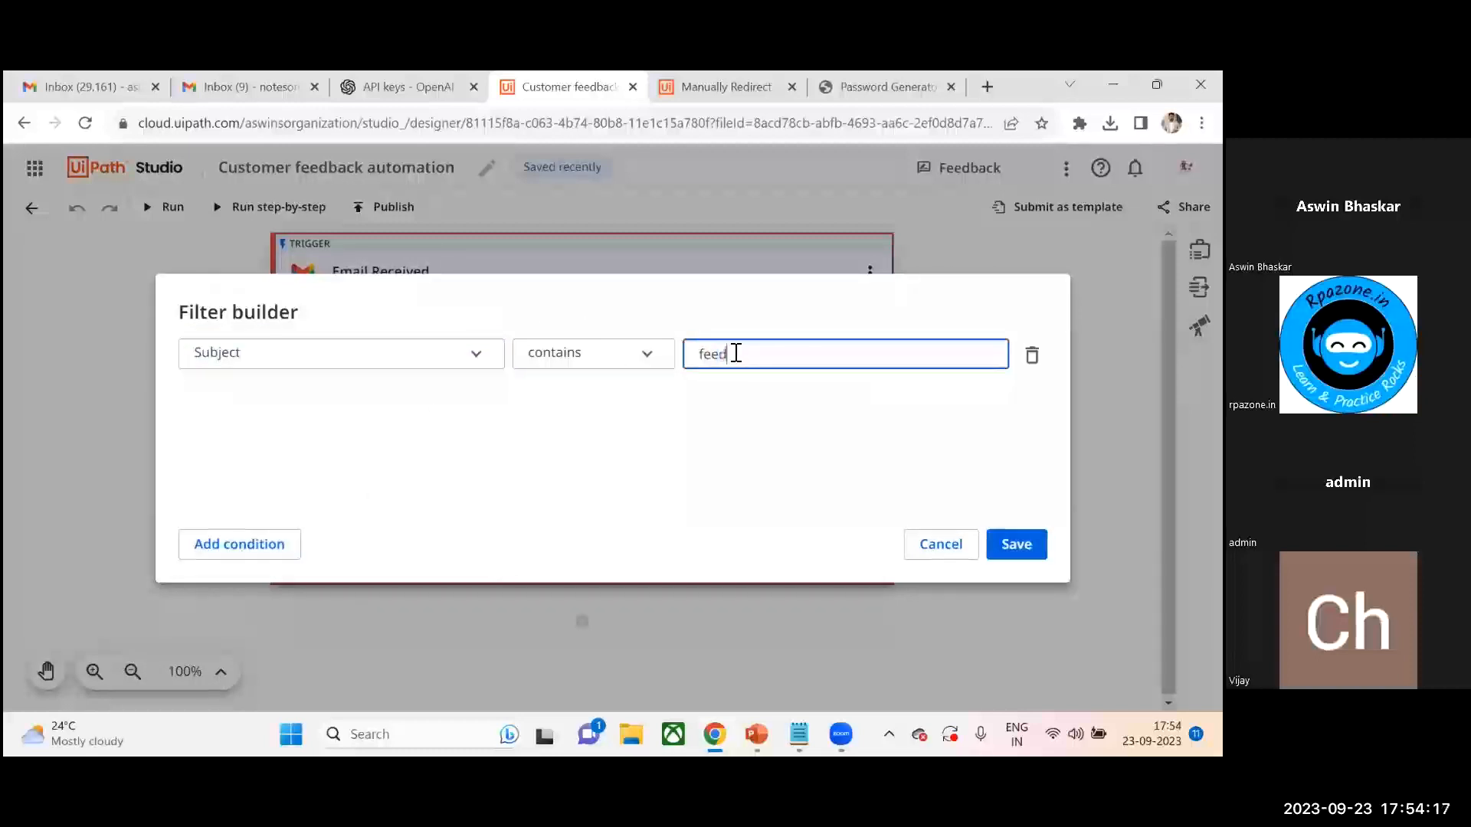
pyautogui.write('back')
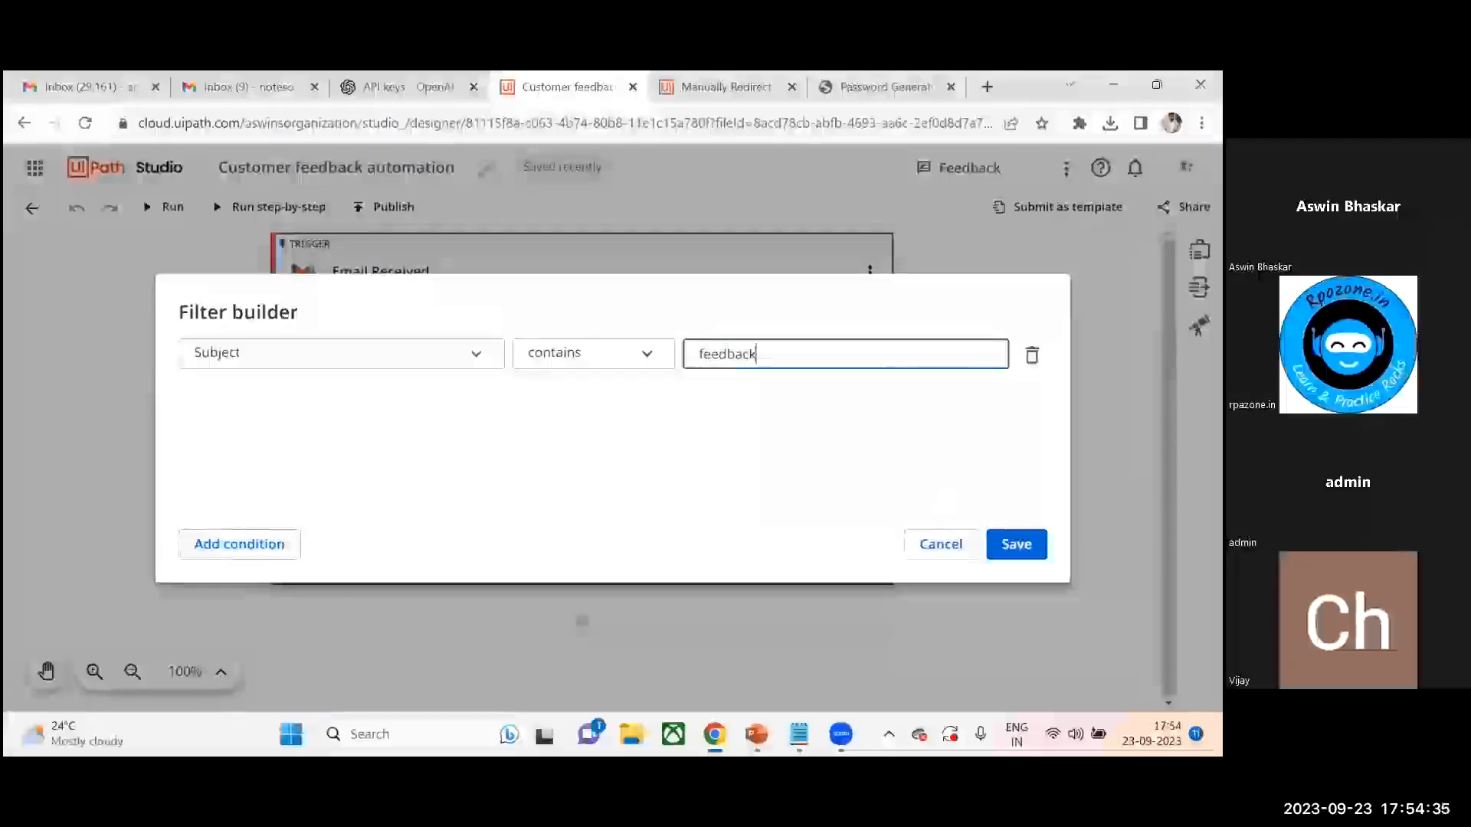
pyautogui.click(1016, 543)
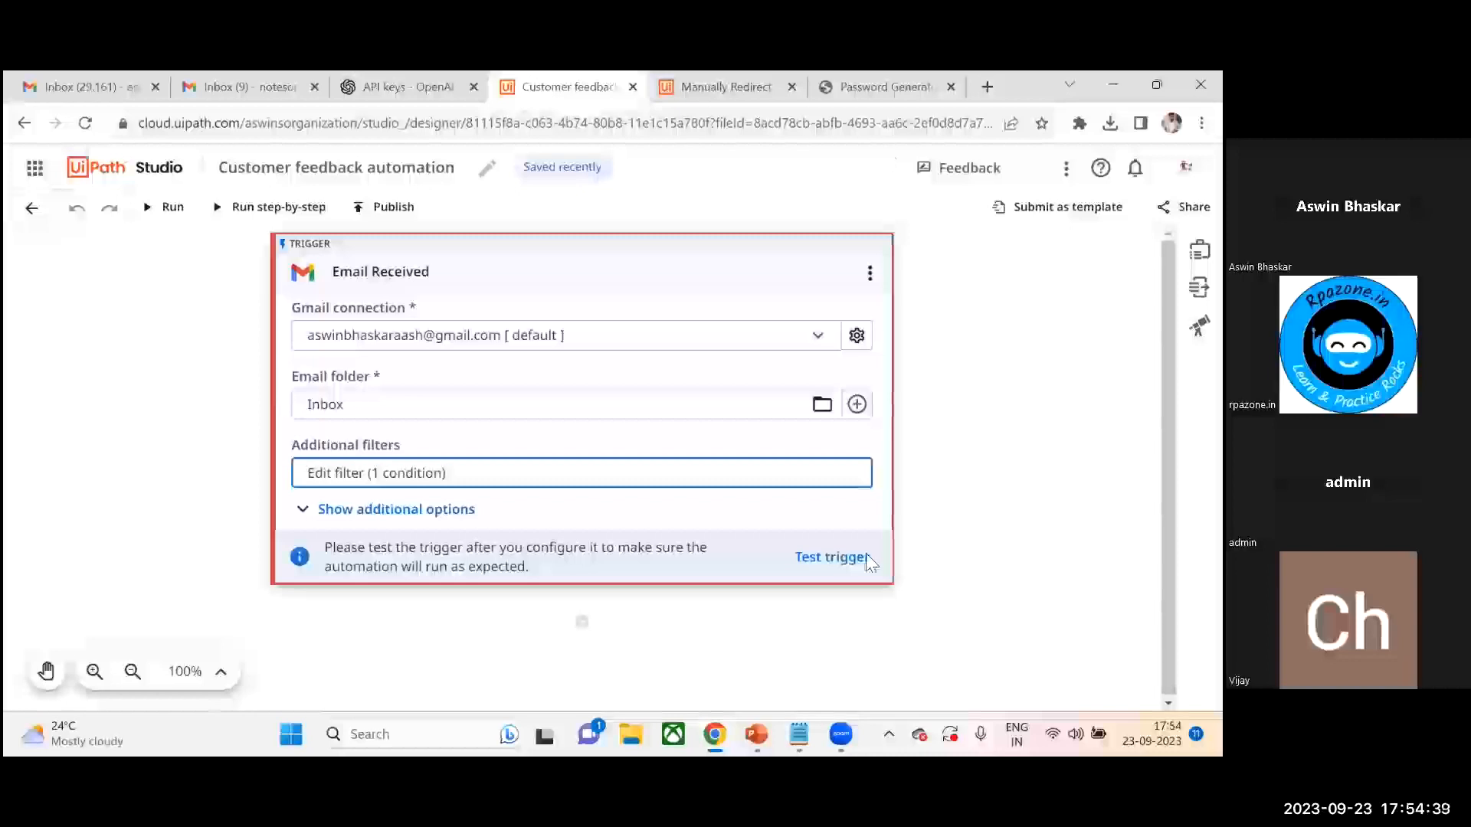
# - Review the trigger's additional options for attachments and marking emails as read
pyautogui.moveTo(1168, 498); pyautogui.dragTo(1168, 500)
pyautogui.click(866, 609)
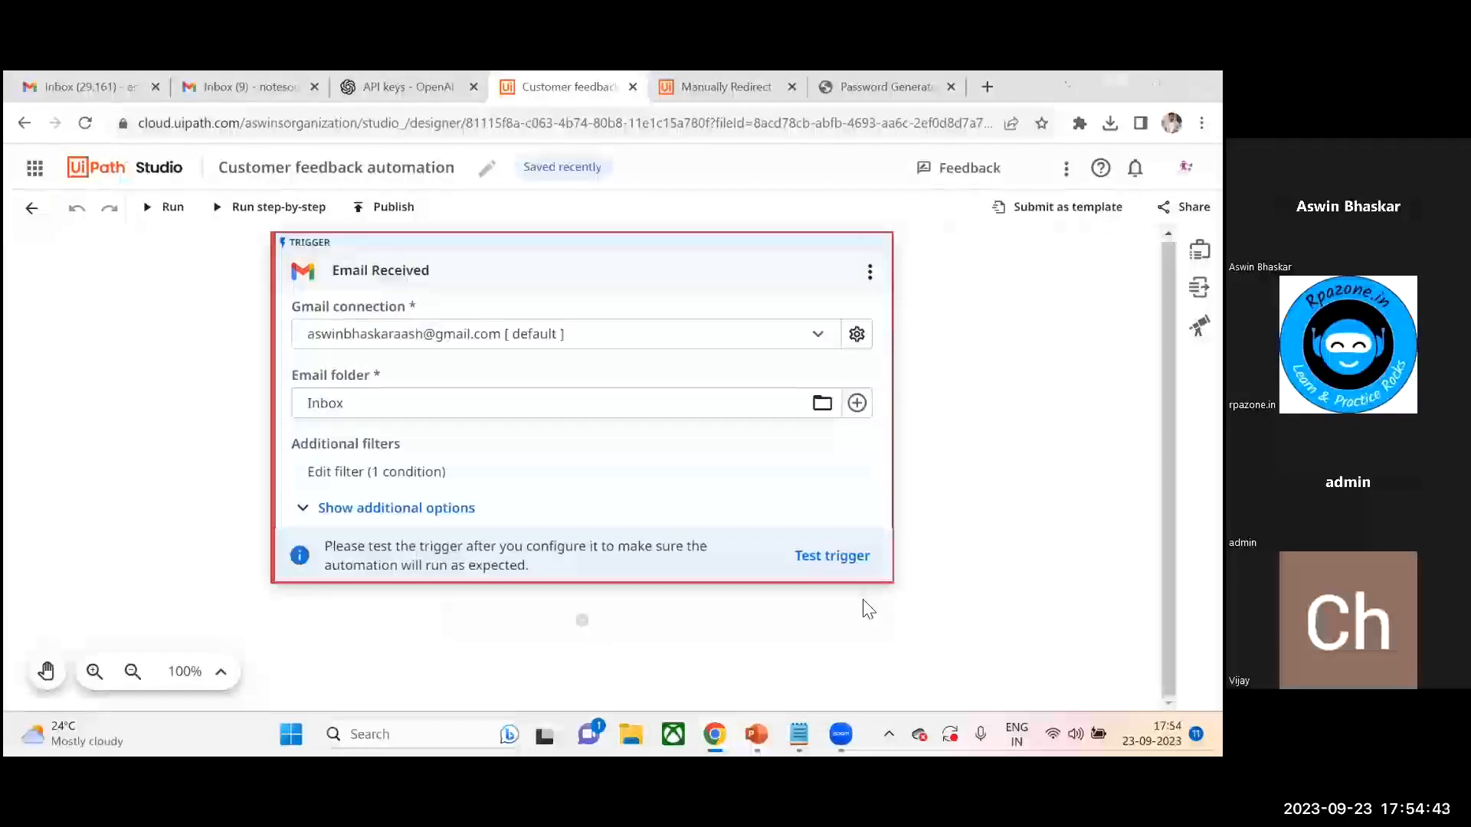
pyautogui.click(303, 512)
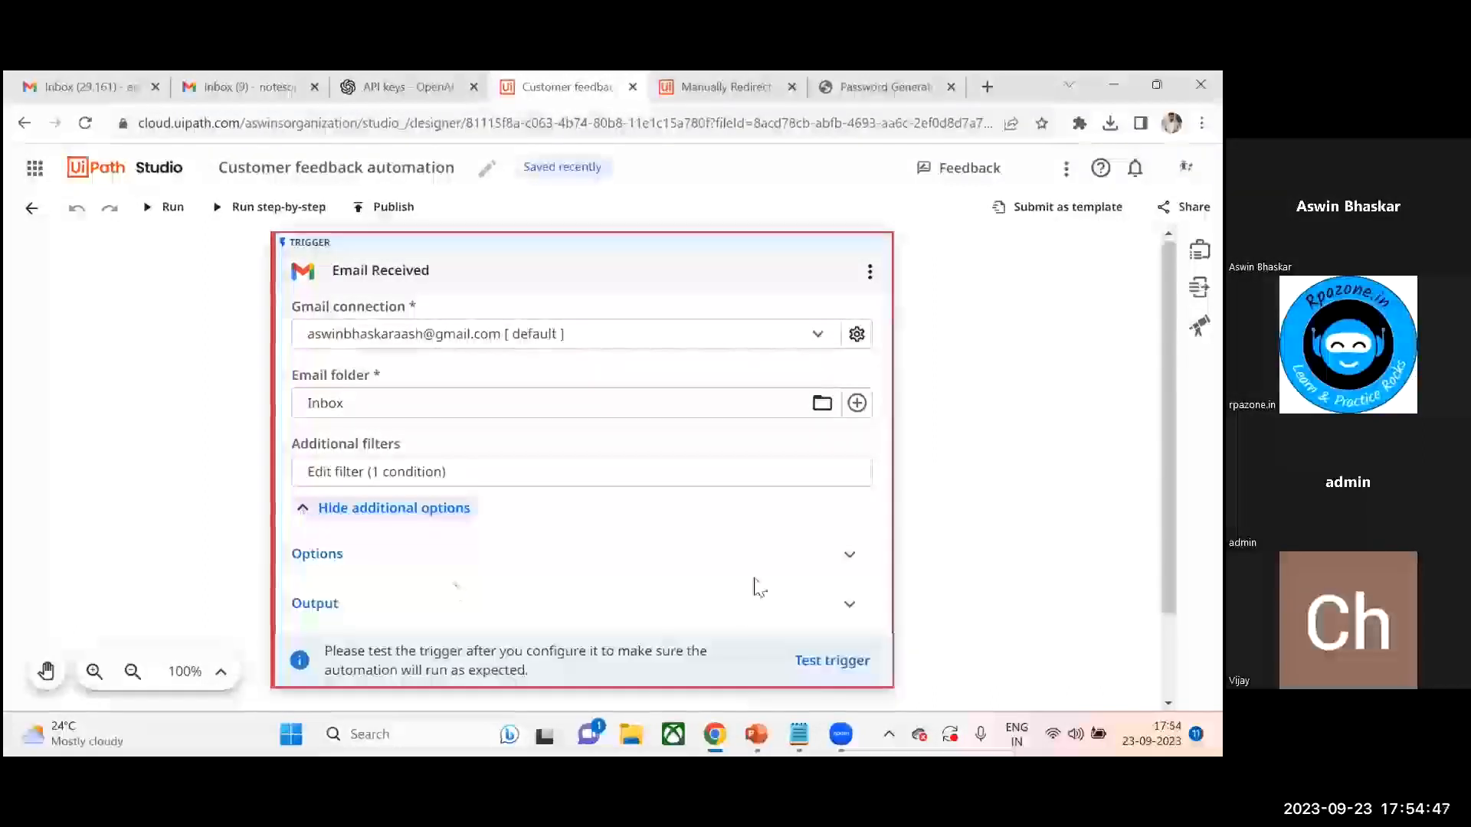
pyautogui.moveTo(1168, 502); pyautogui.dragTo(1168, 586)
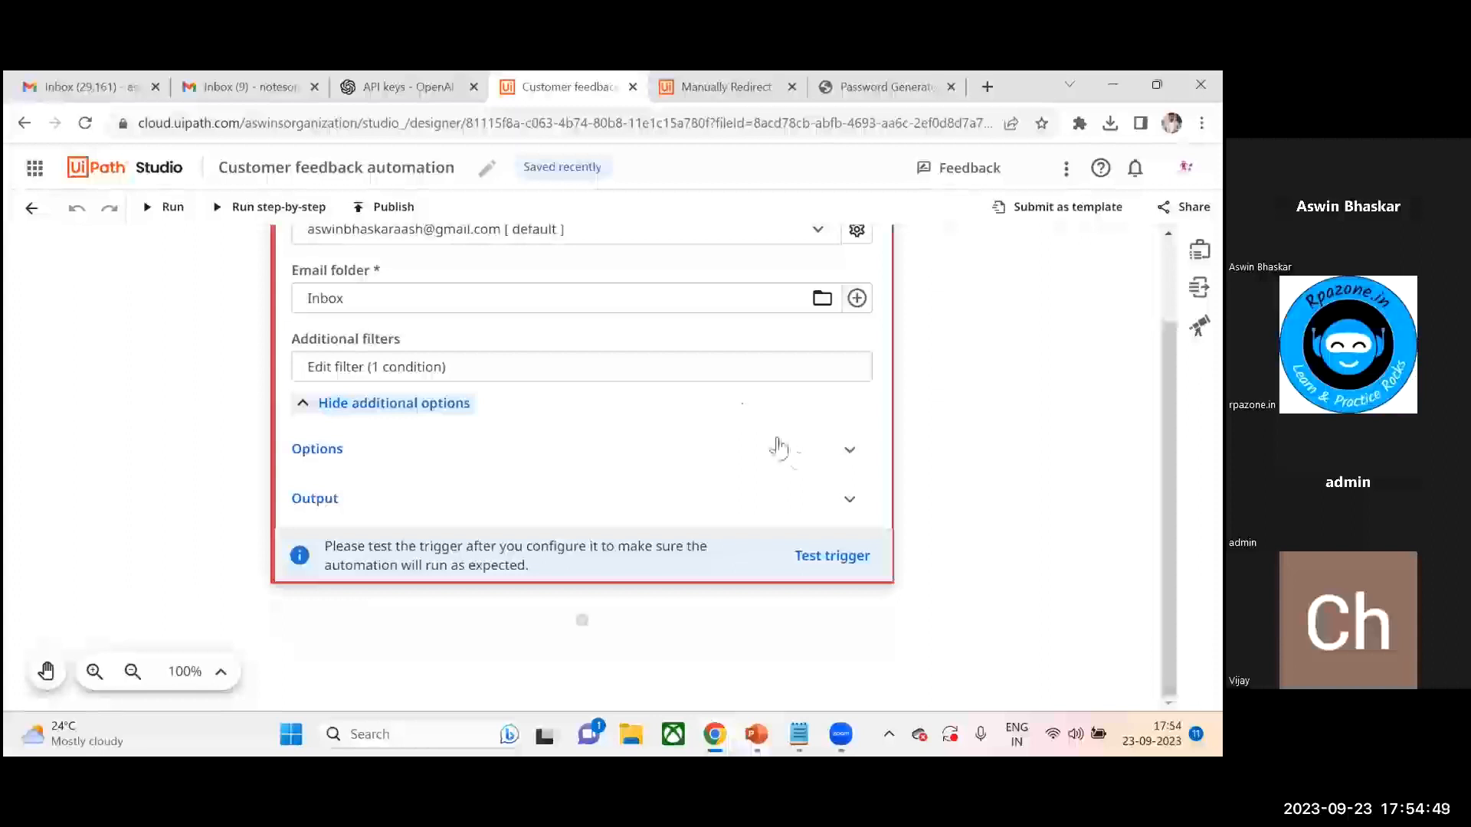
pyautogui.click(864, 454)
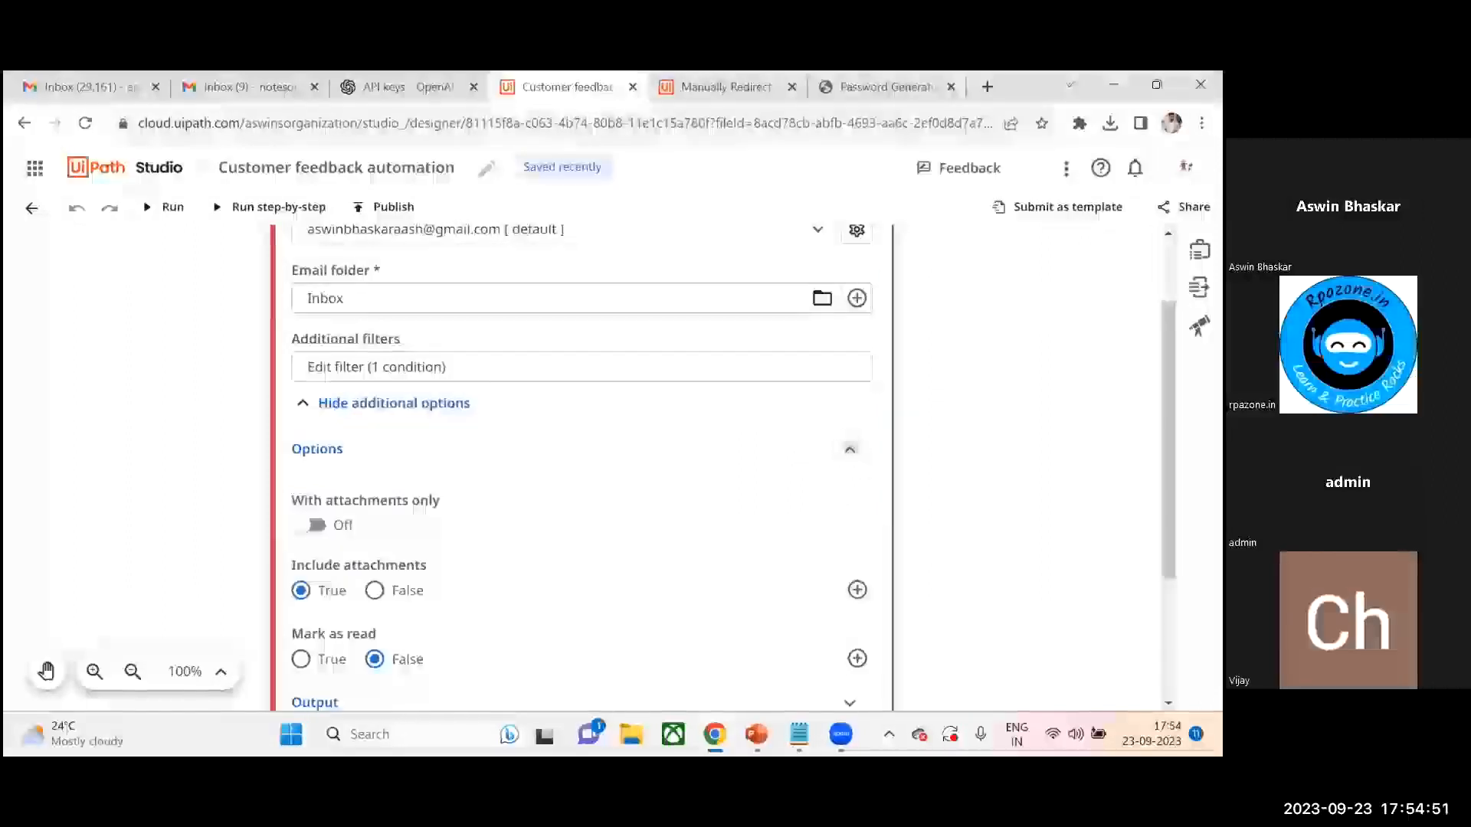
pyautogui.scroll(-2, 581, 693)
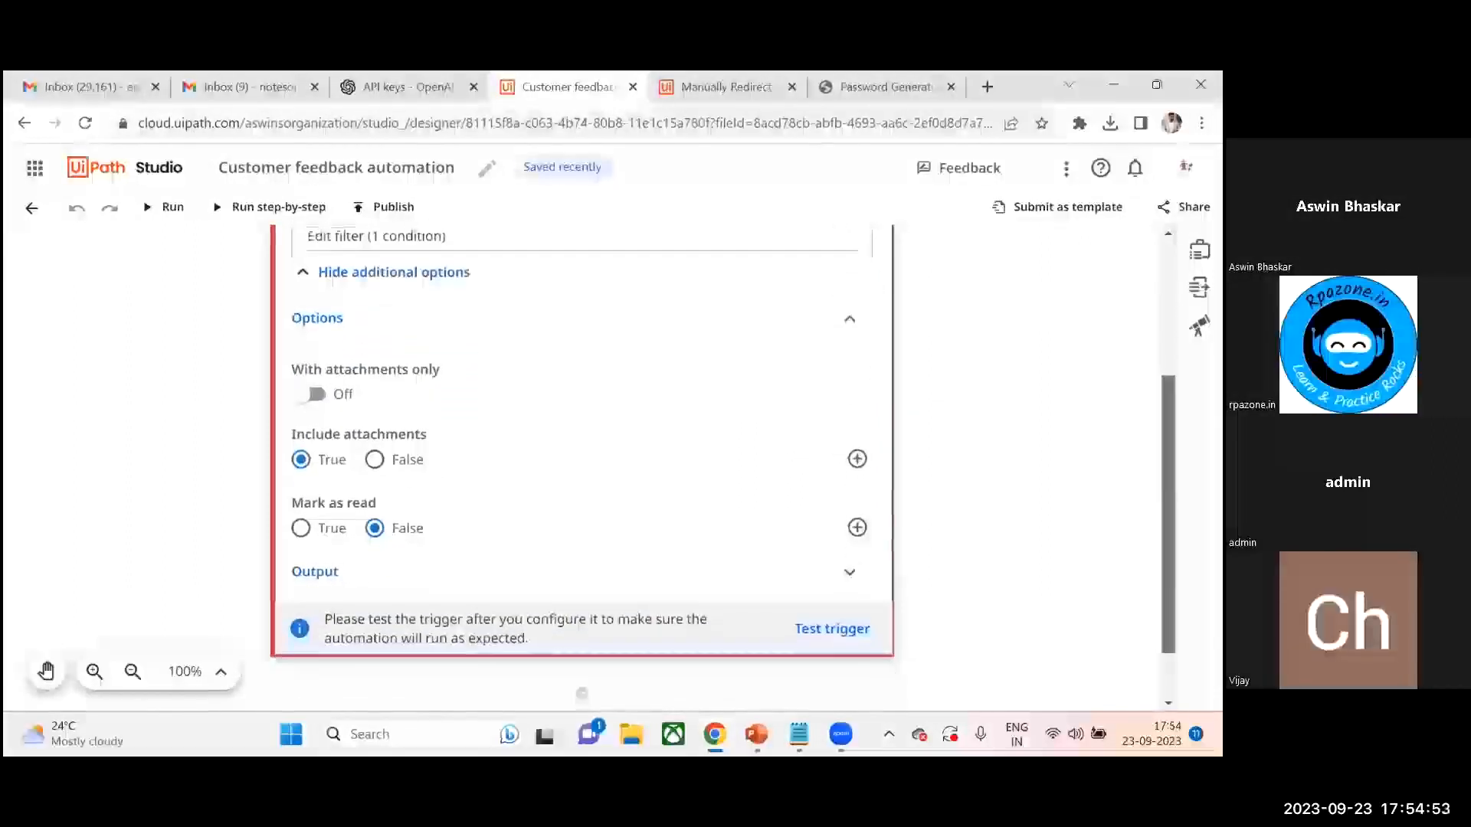
pyautogui.moveTo(1168, 514); pyautogui.dragTo(1168, 539)
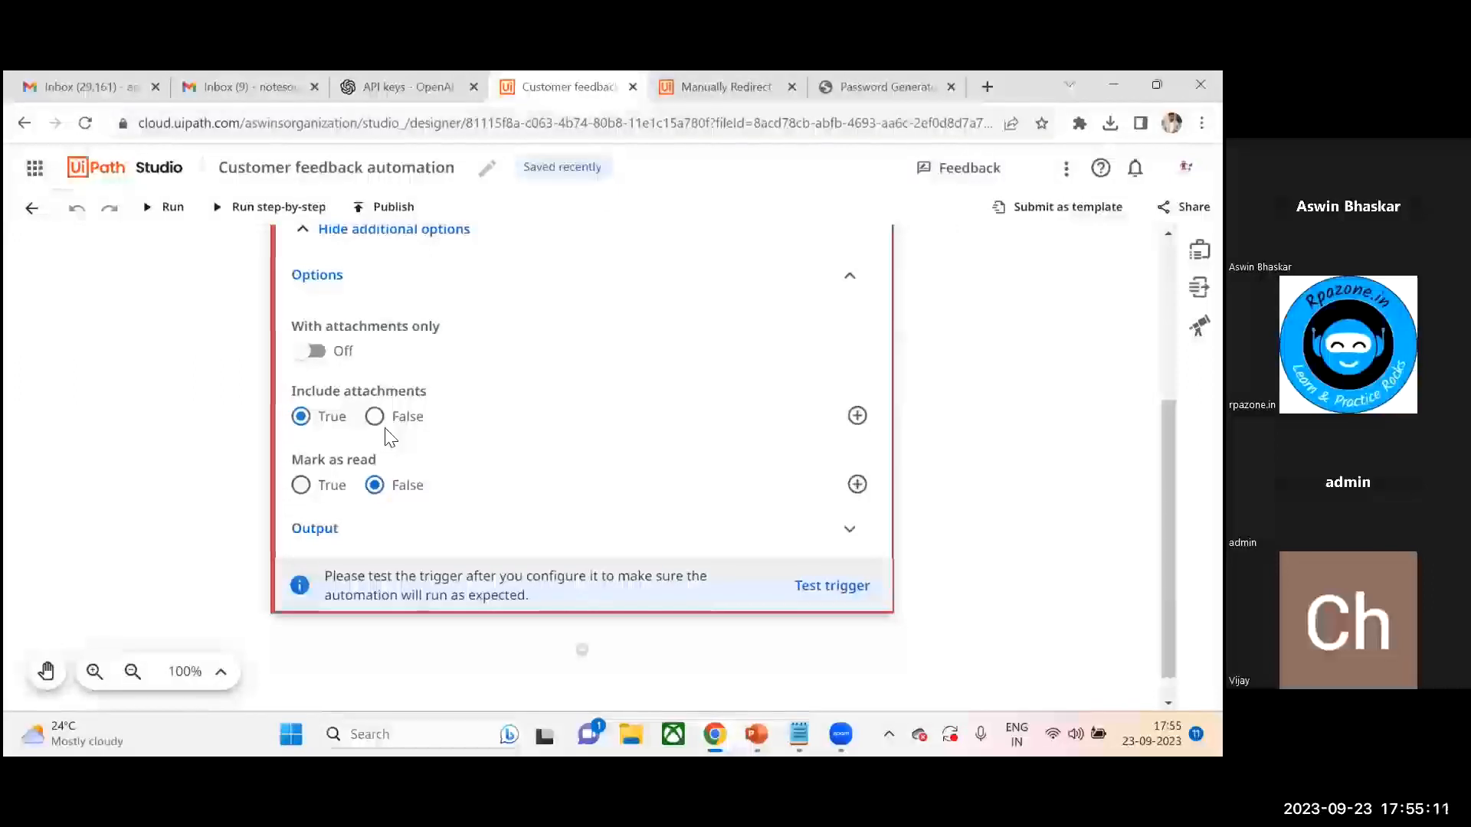
pyautogui.click(857, 279)
# - Save the trigger's Received email output as a new variable named EmailReceived
pyautogui.click(850, 502)
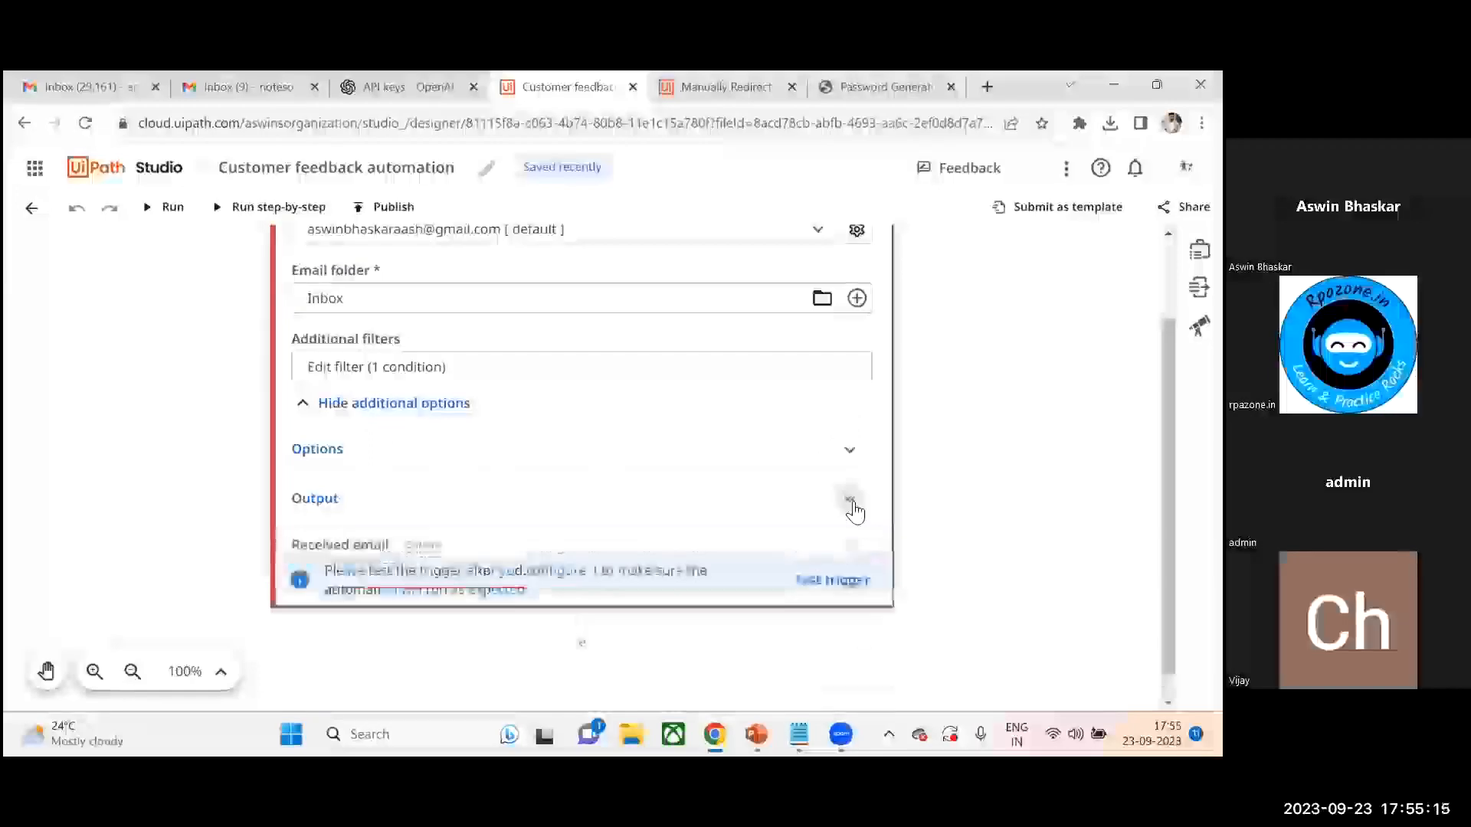
pyautogui.scroll(-2, 1168, 460)
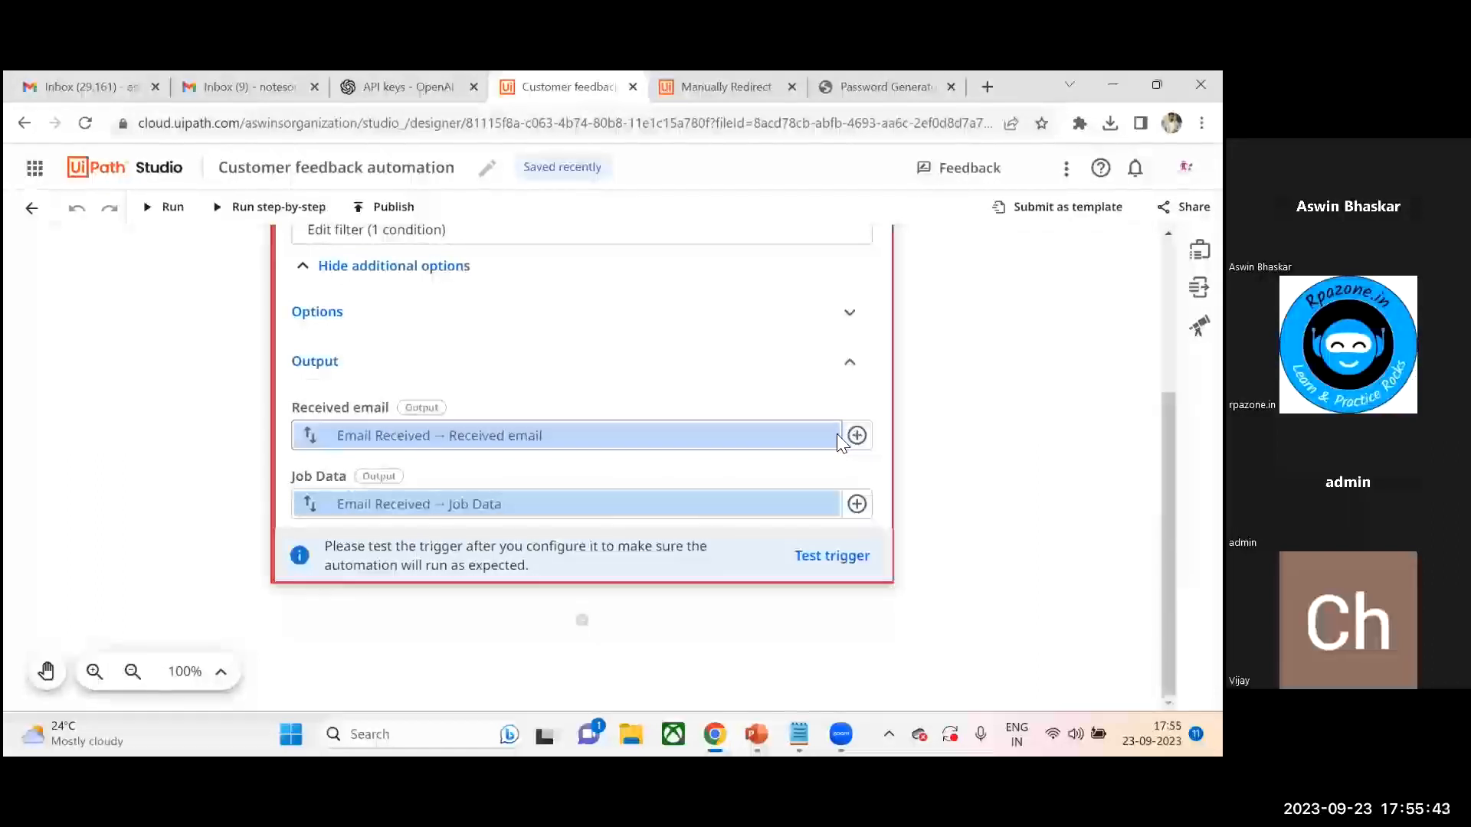
pyautogui.click(856, 436)
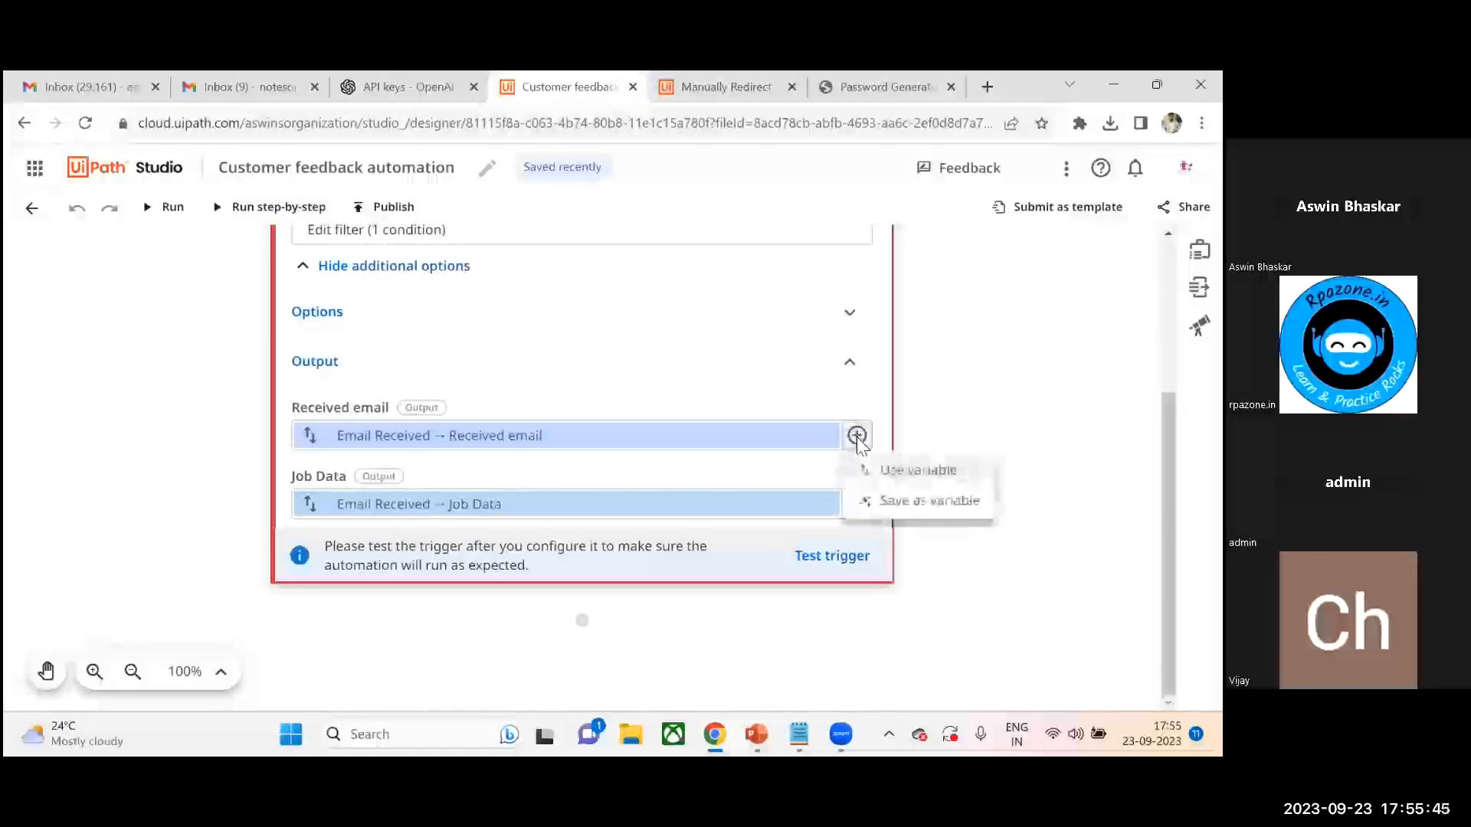
pyautogui.click(928, 501)
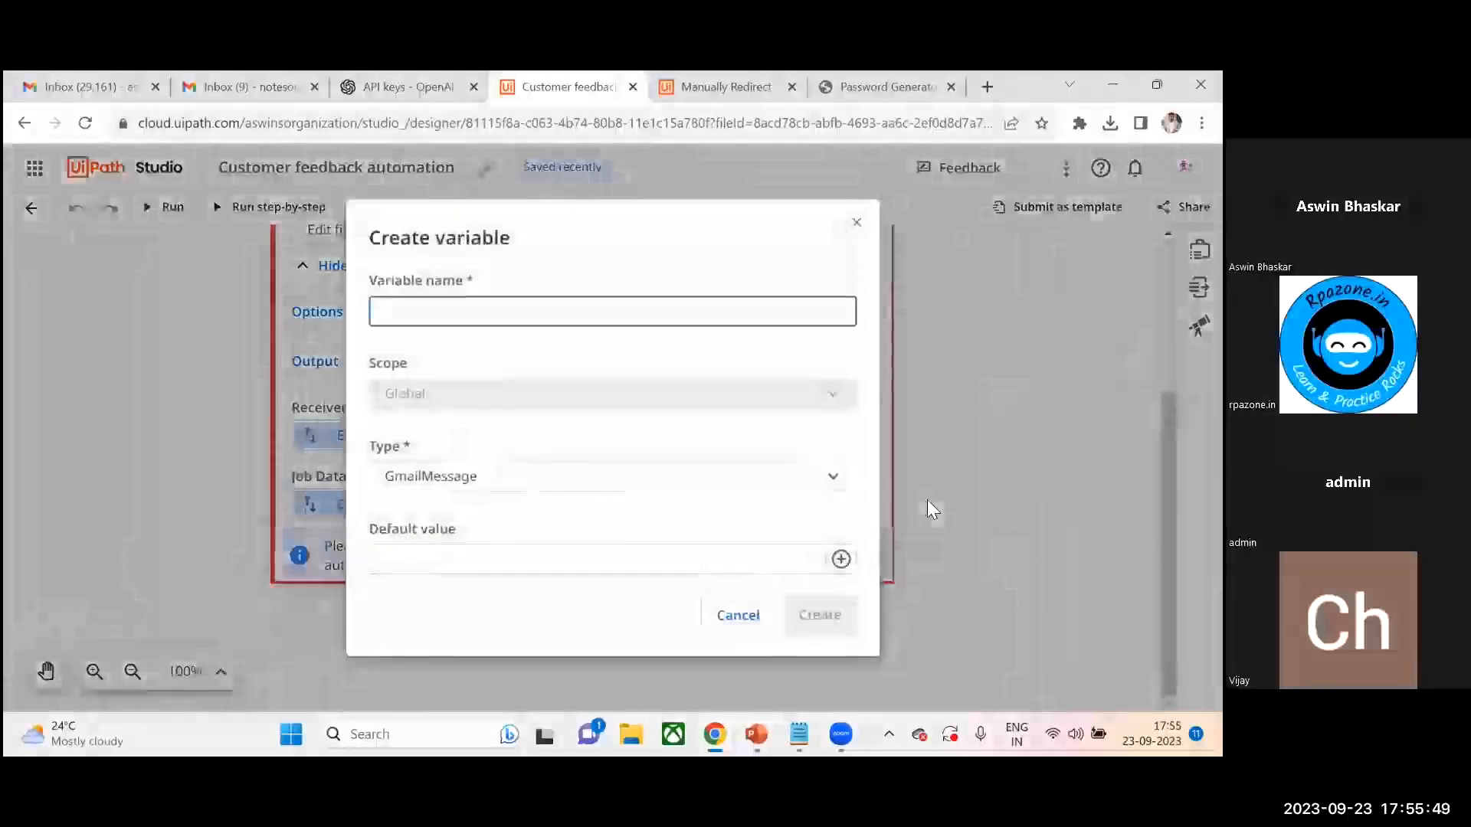
pyautogui.write('E')
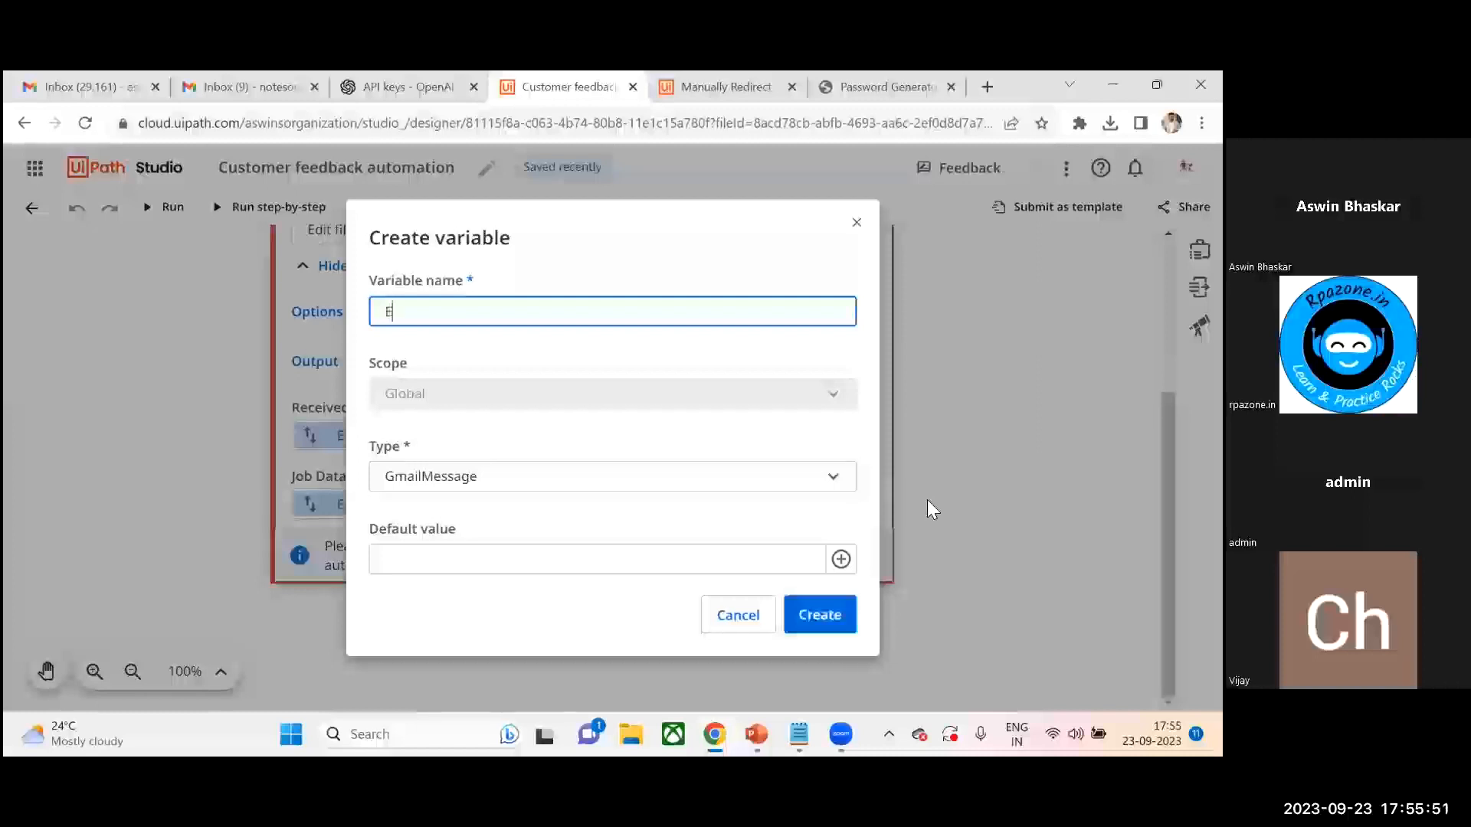
pyautogui.write('mailReceived')
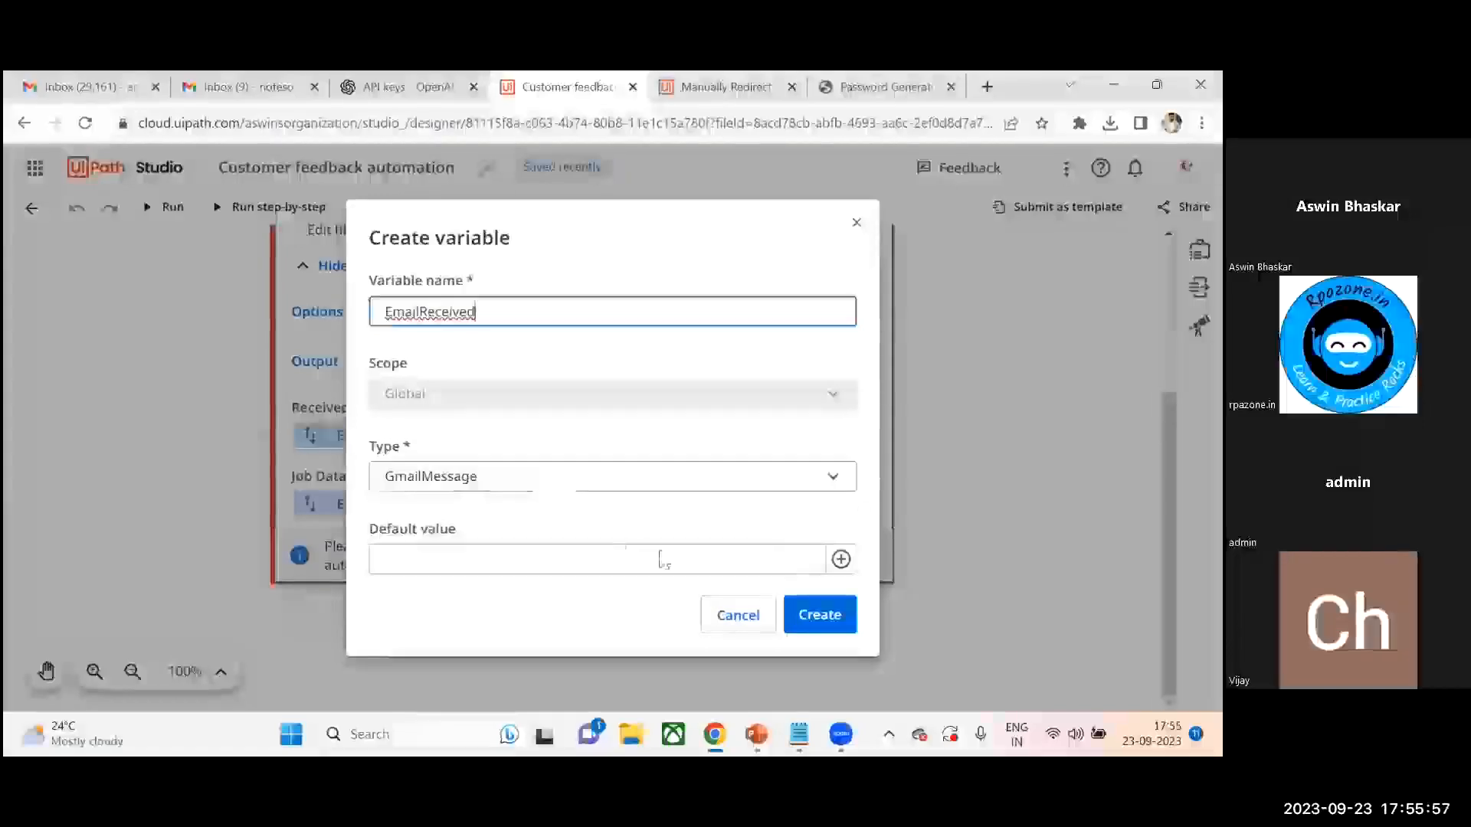
pyautogui.click(817, 620)
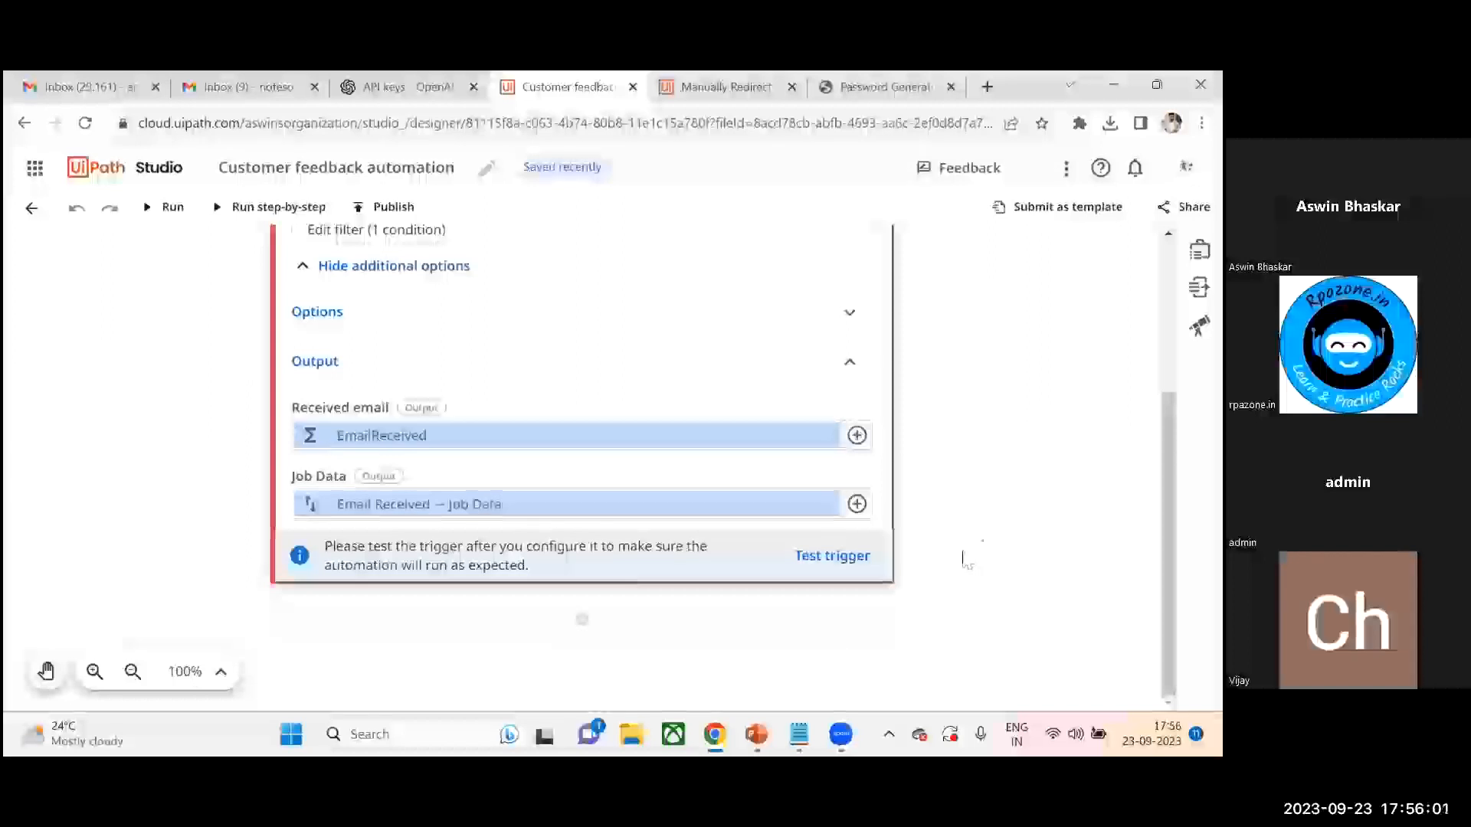
# - Add an OpenAI Generate Text Completion activity below the Email Received trigger
pyautogui.moveTo(1168, 498); pyautogui.dragTo(1168, 545)
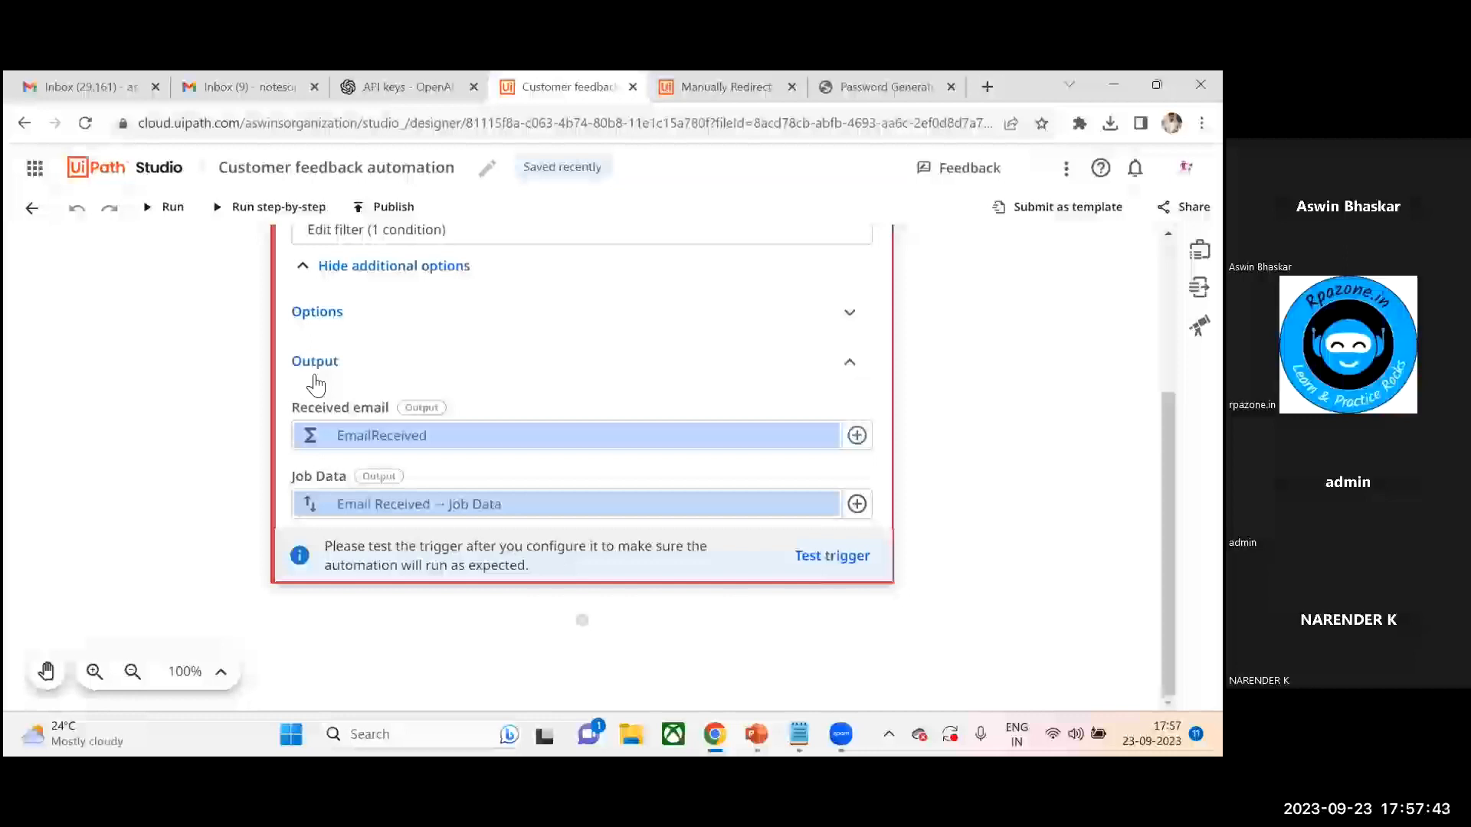
pyautogui.click(582, 621)
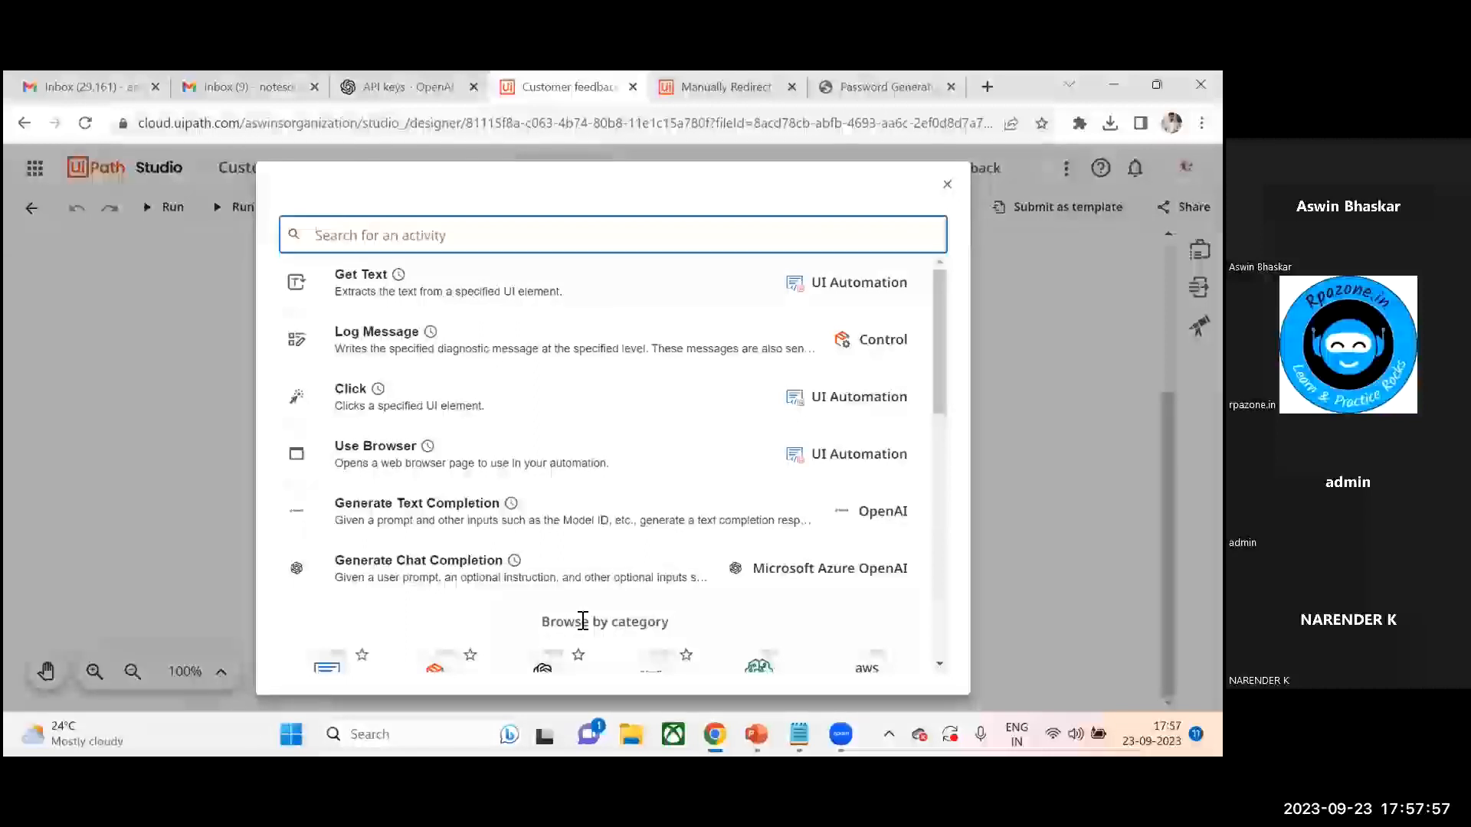
pyautogui.write('generate')
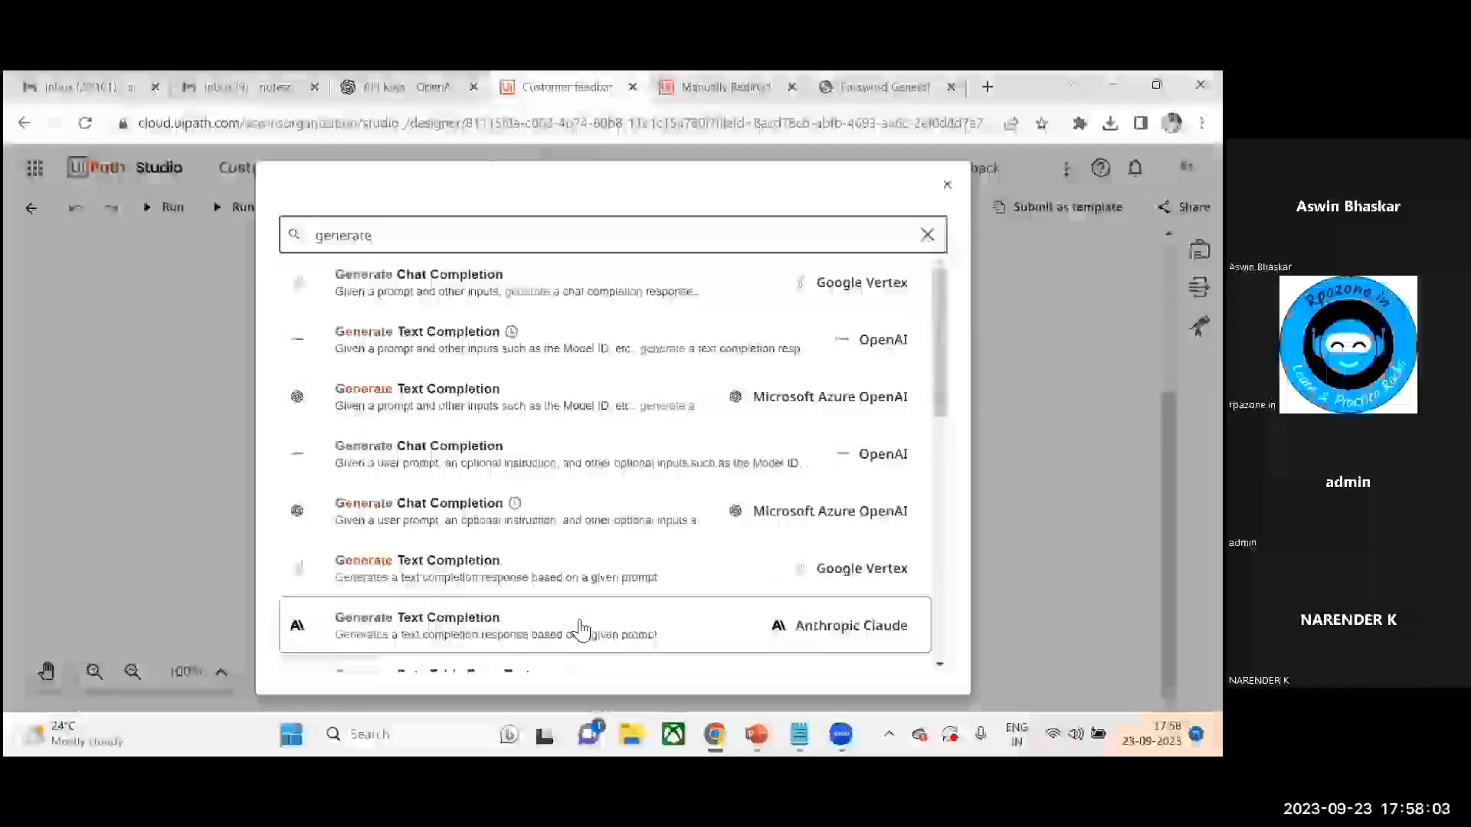
pyautogui.click(562, 358)
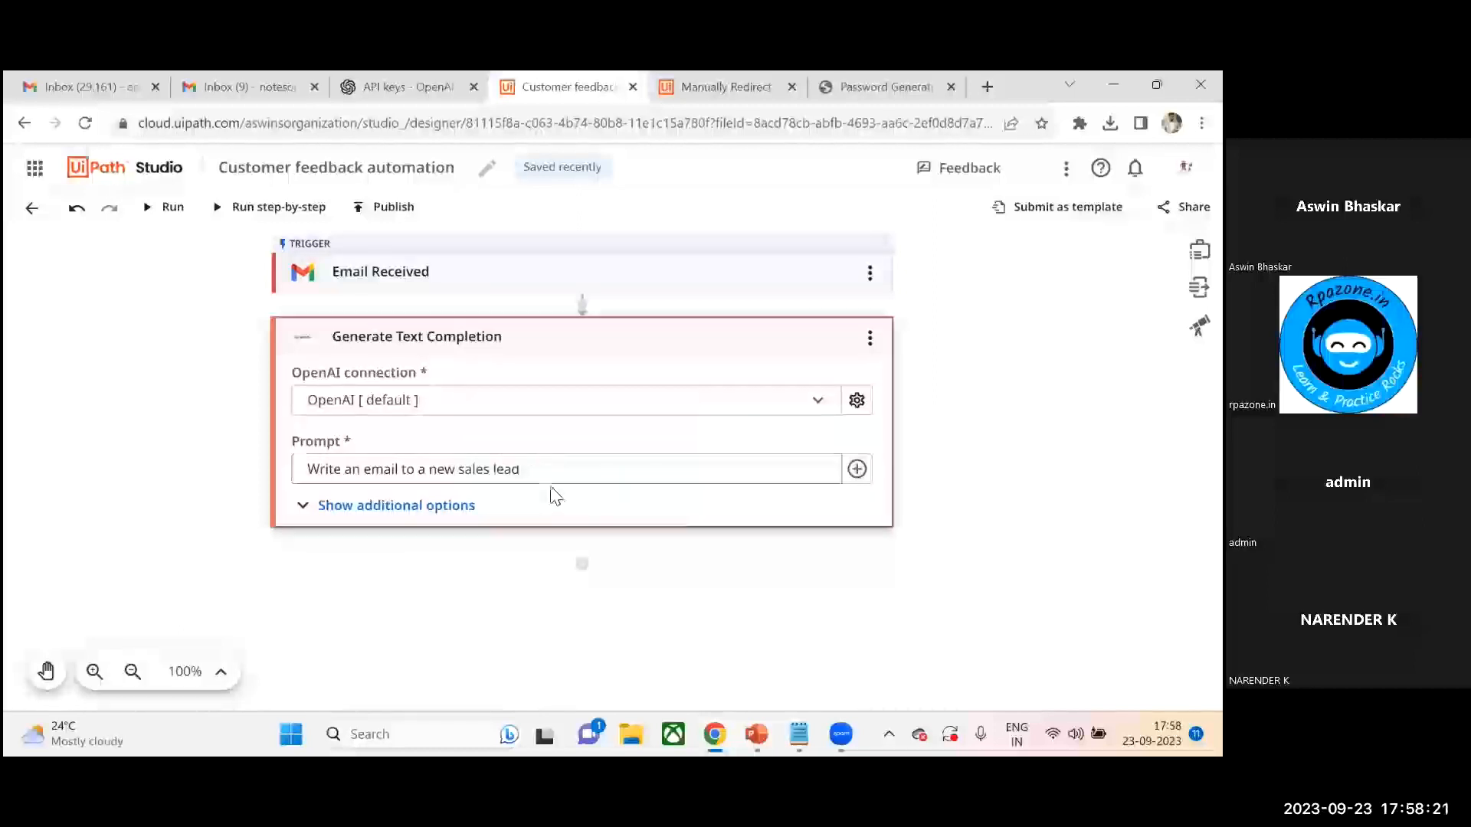
# - Replace the prompt with "Write a reply email for the following customer feedback," in quotes
pyautogui.moveTo(543, 477); pyautogui.dragTo(287, 464)
pyautogui.press('BackSpace')
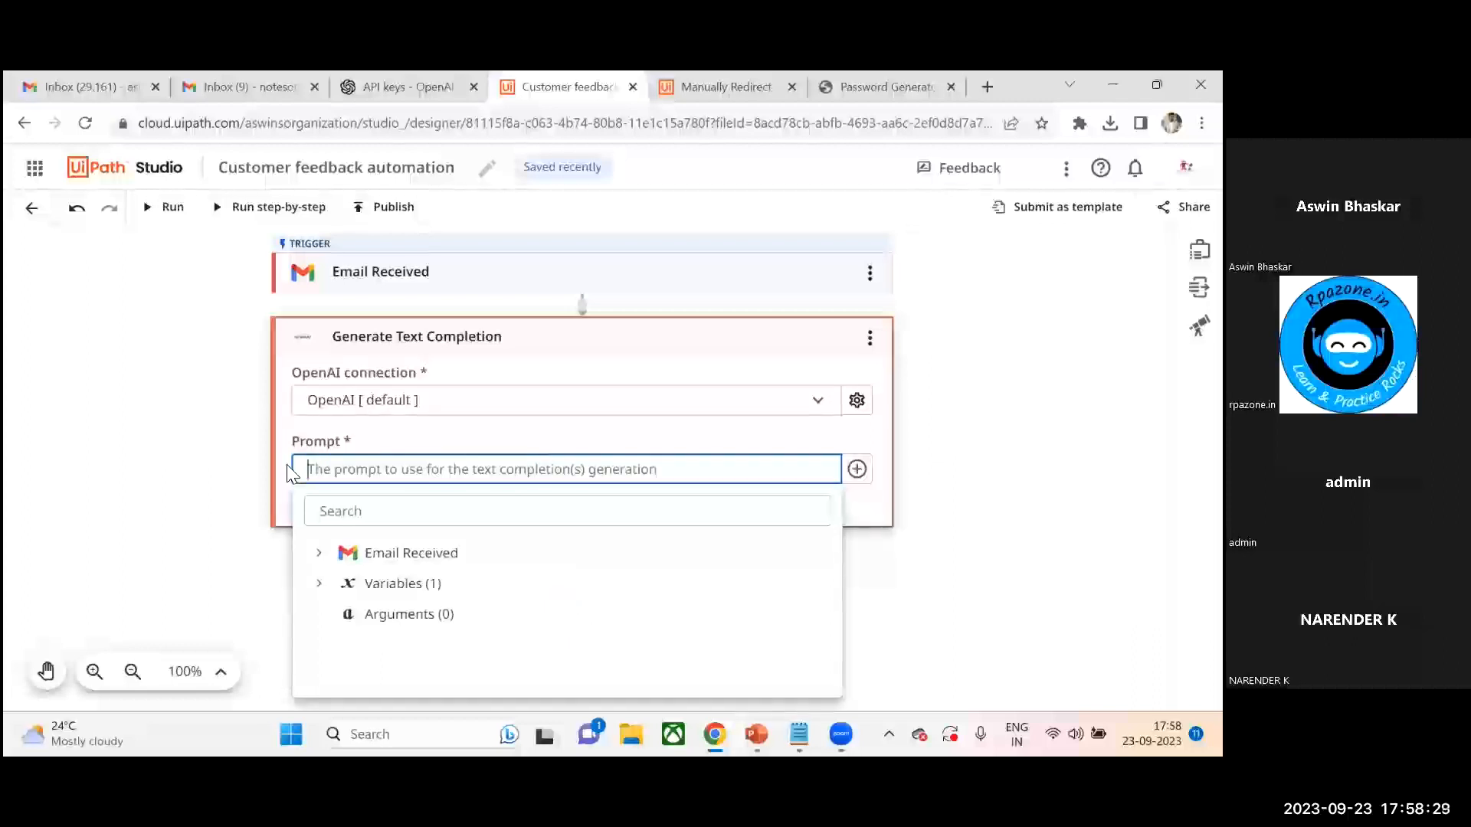
pyautogui.write('"')
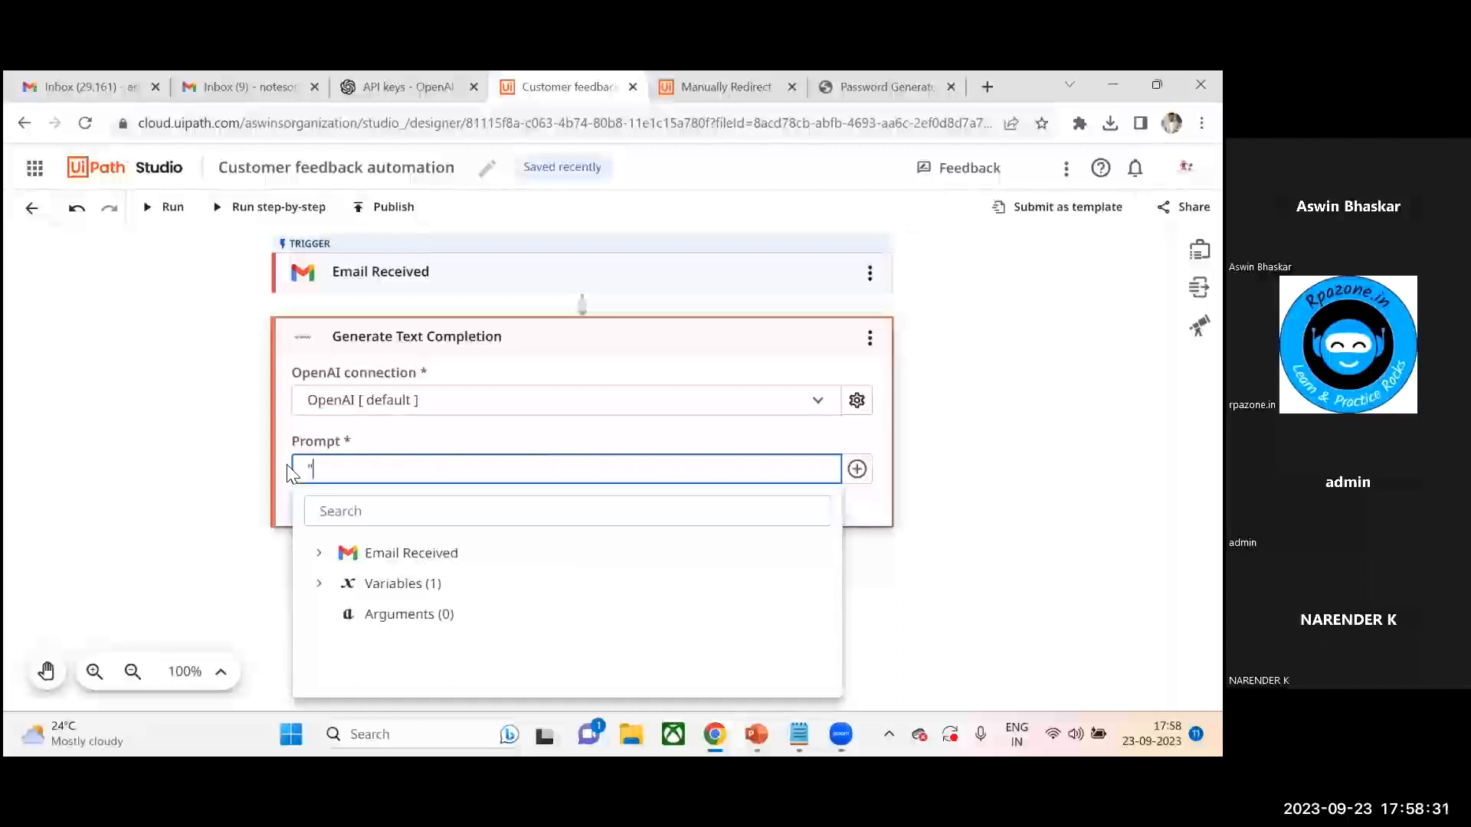
pyautogui.write('Write a reply')
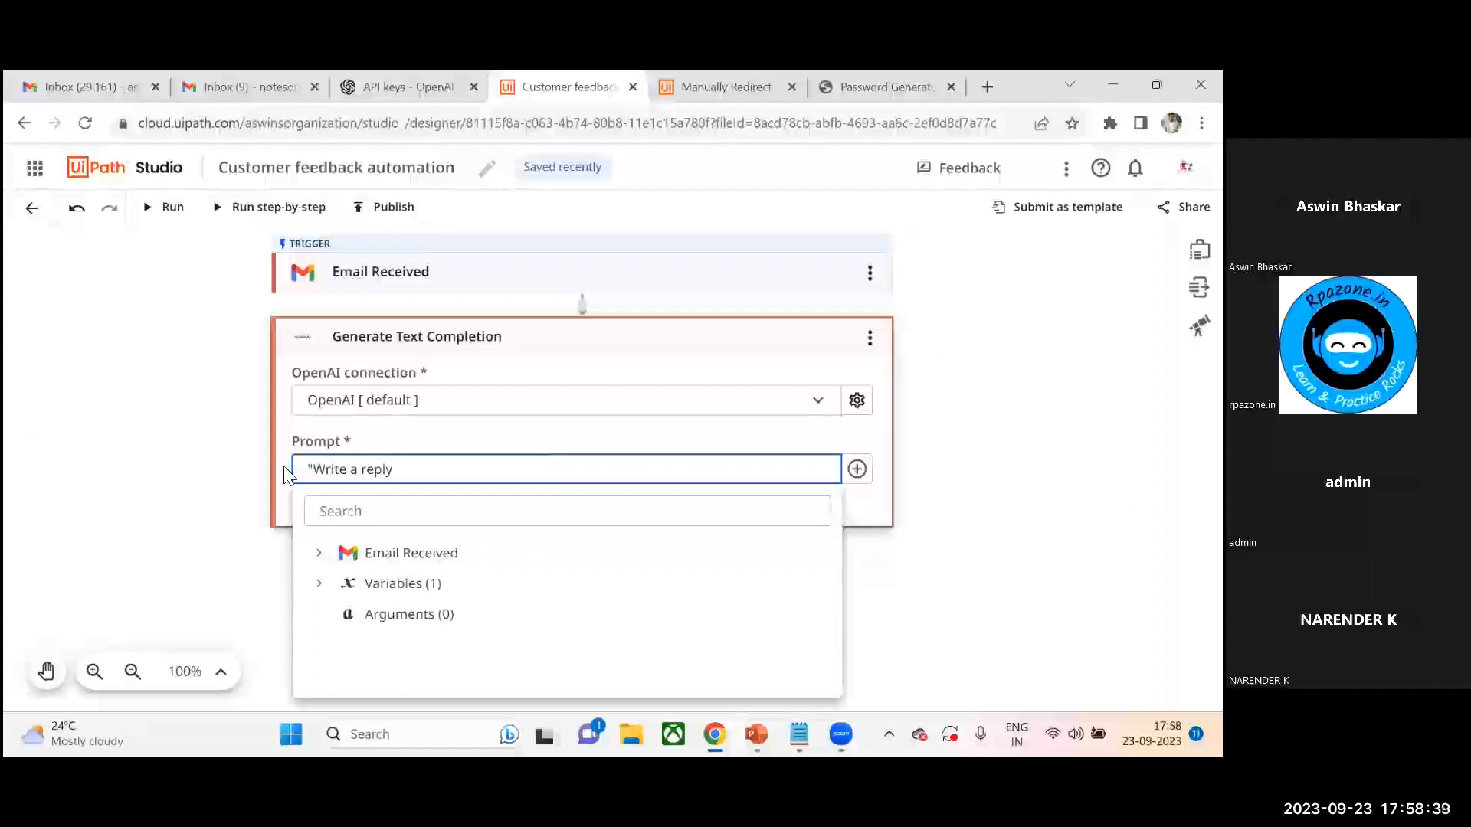
pyautogui.write(' email for the follo')
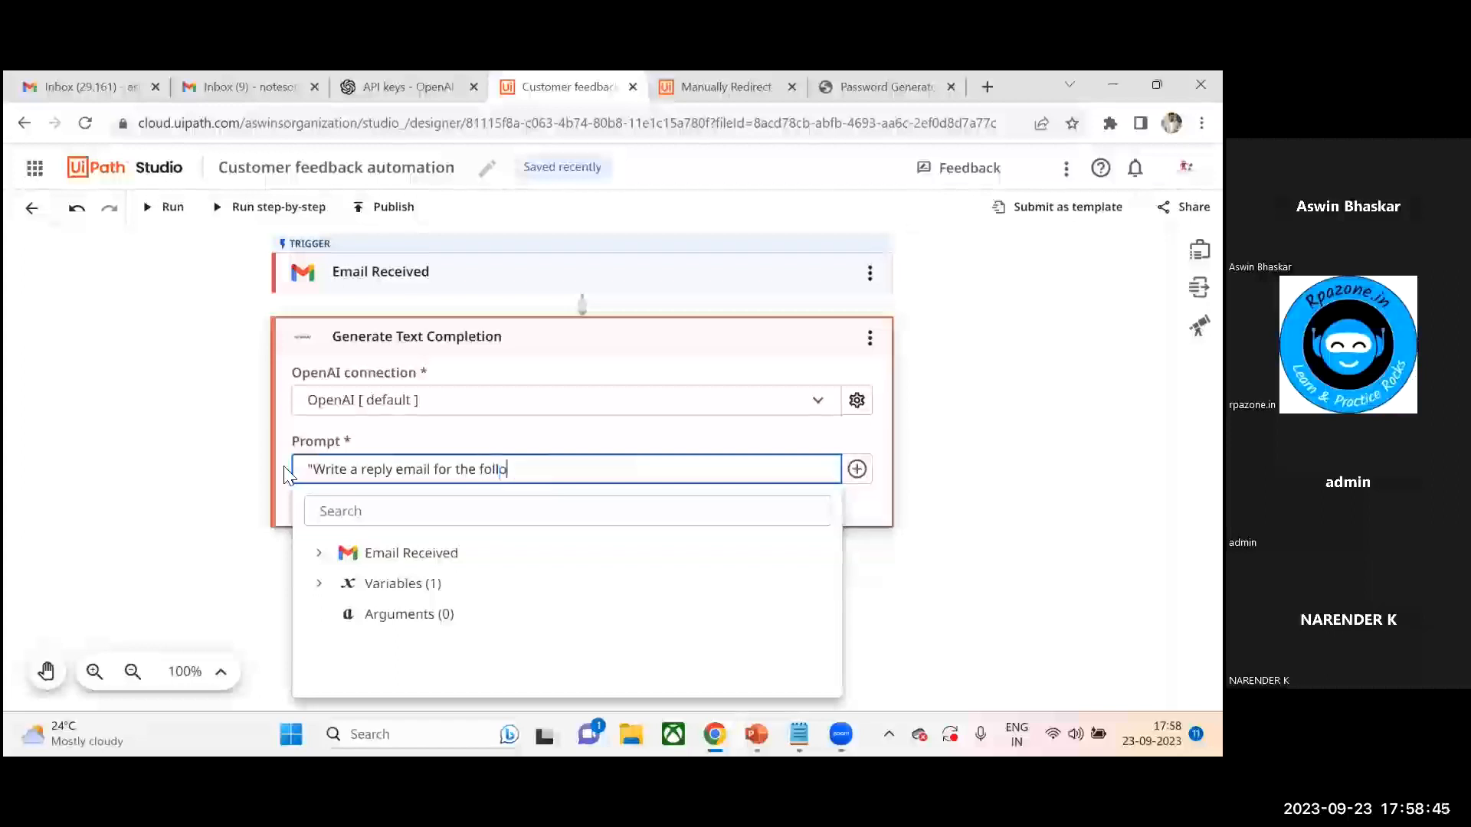
pyautogui.write('wing')
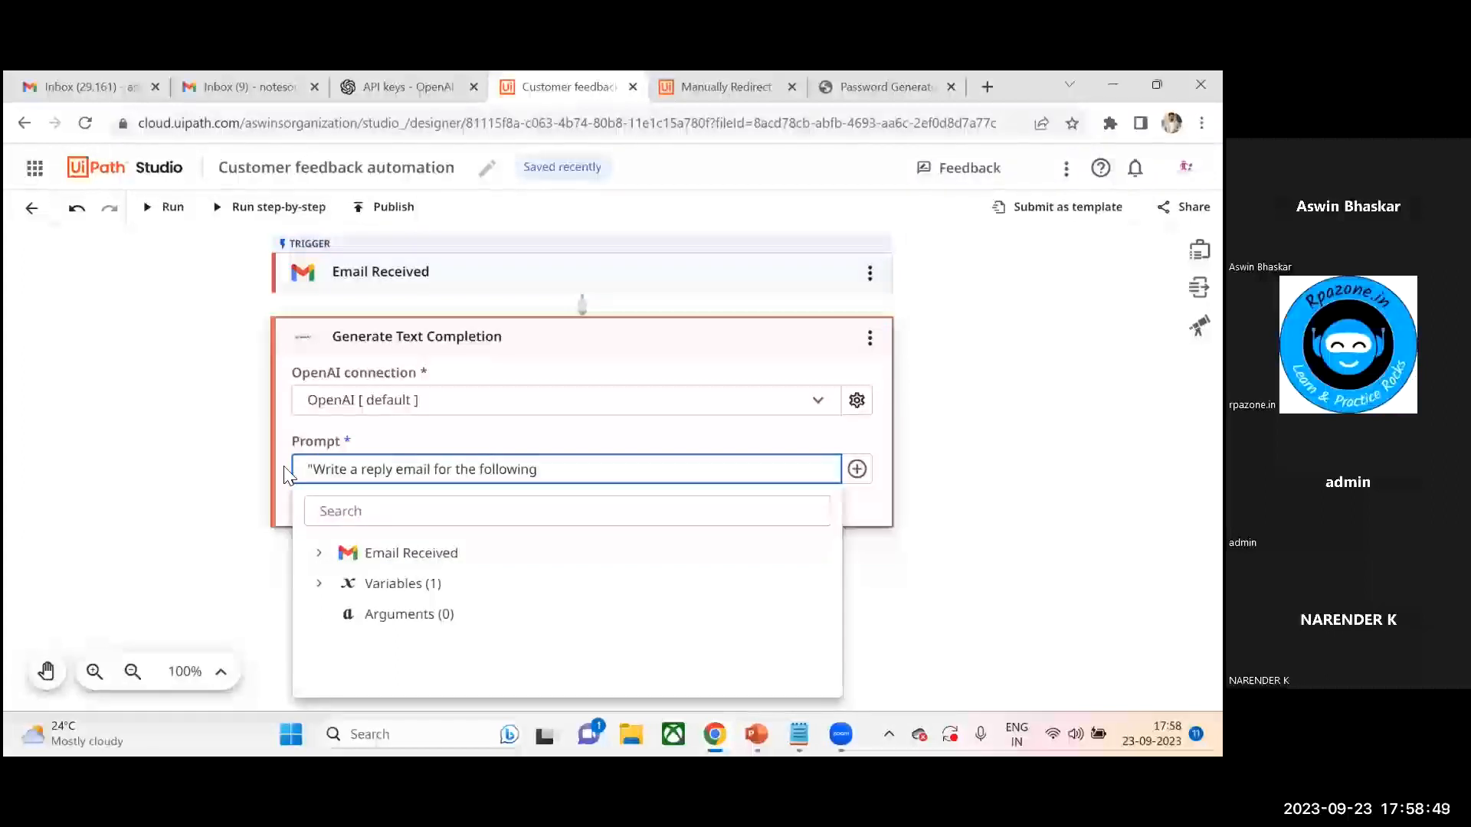
pyautogui.write(' customer feedback')
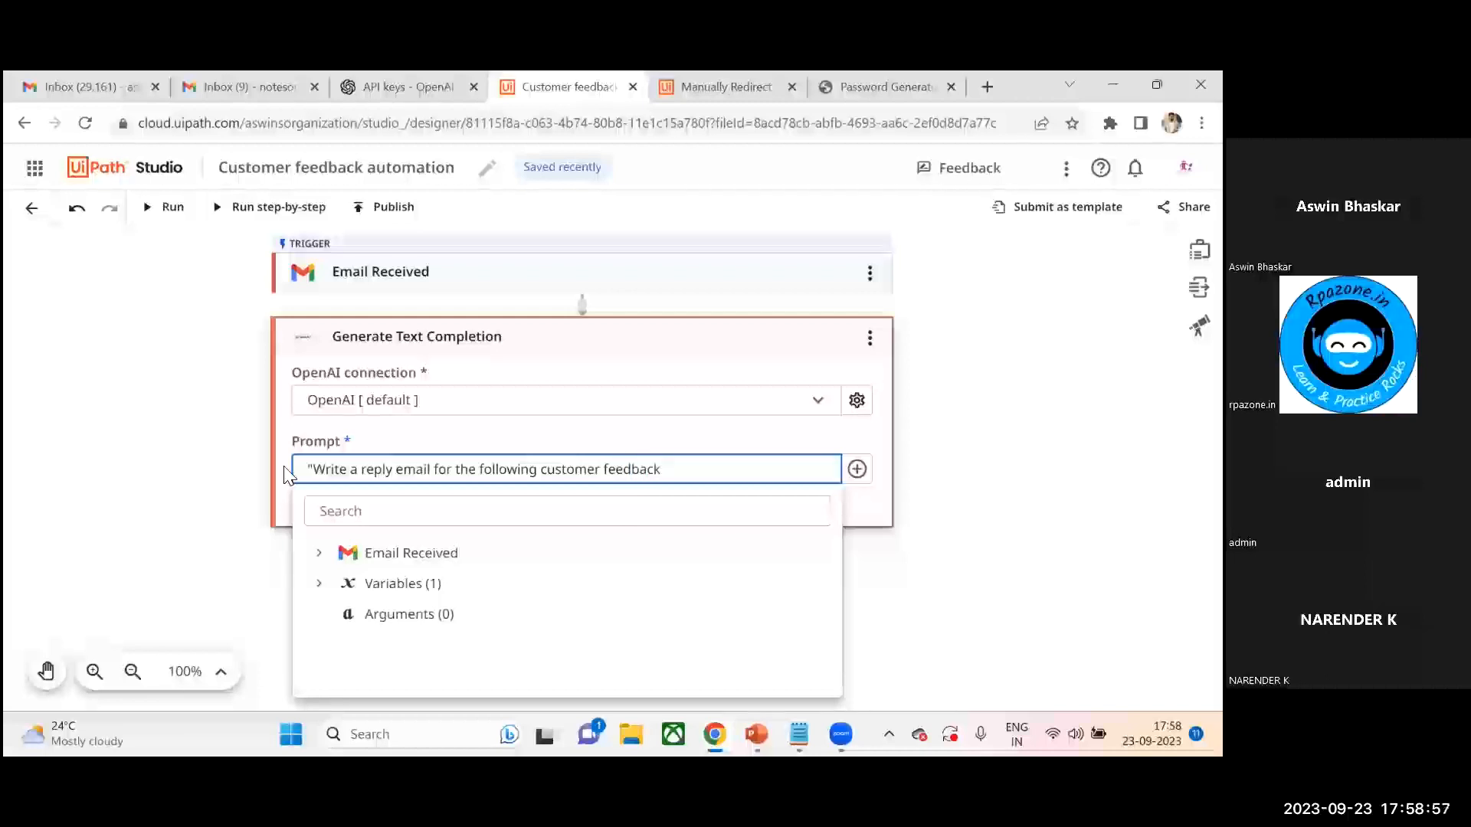
pyautogui.write('"')
pyautogui.press('Left')
pyautogui.write('.')
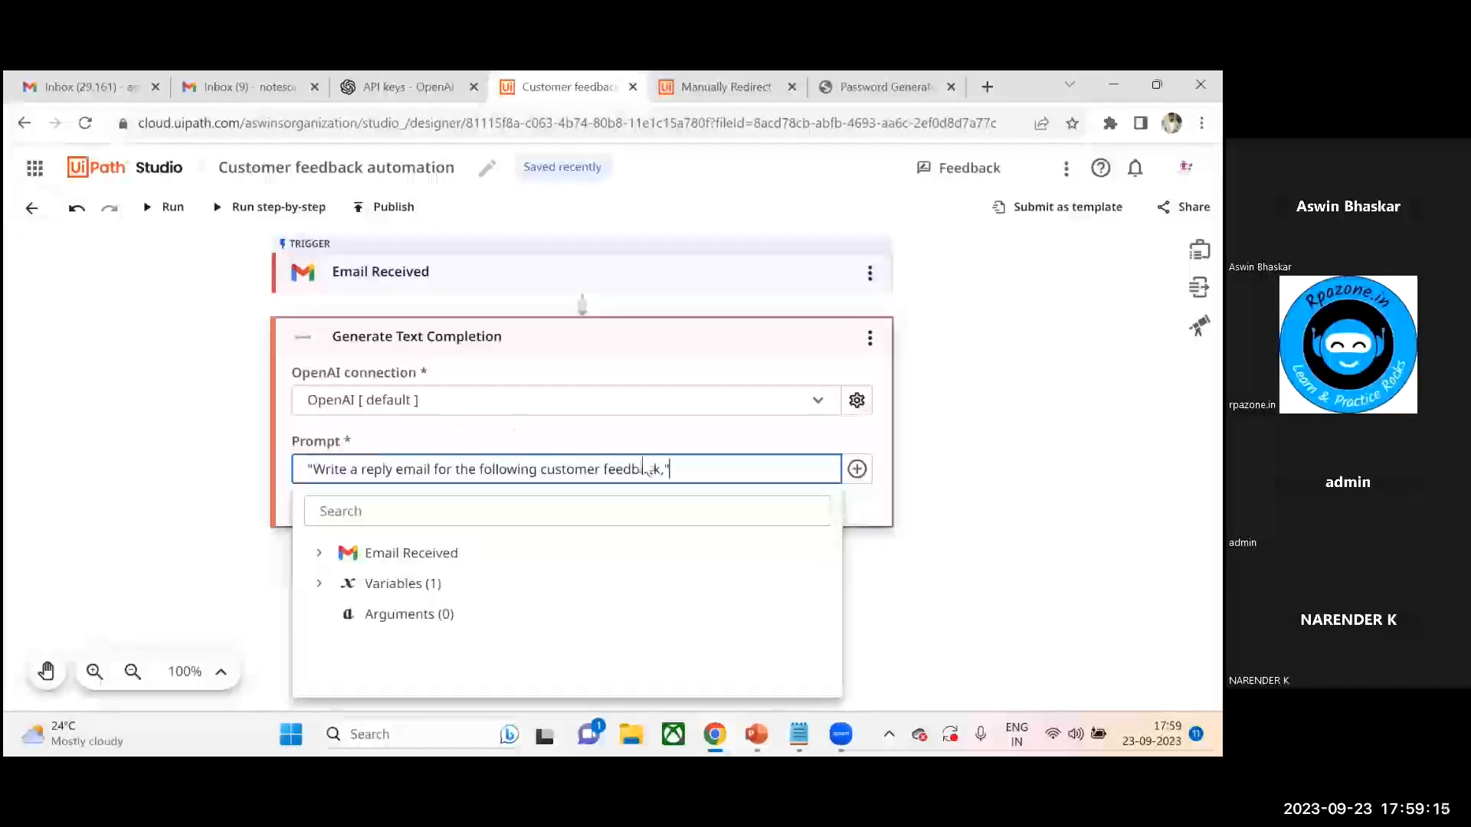
# - Set the completion prompt to the Body of the EmailReceived variable from the Email Received trigger
pyautogui.click(857, 469)
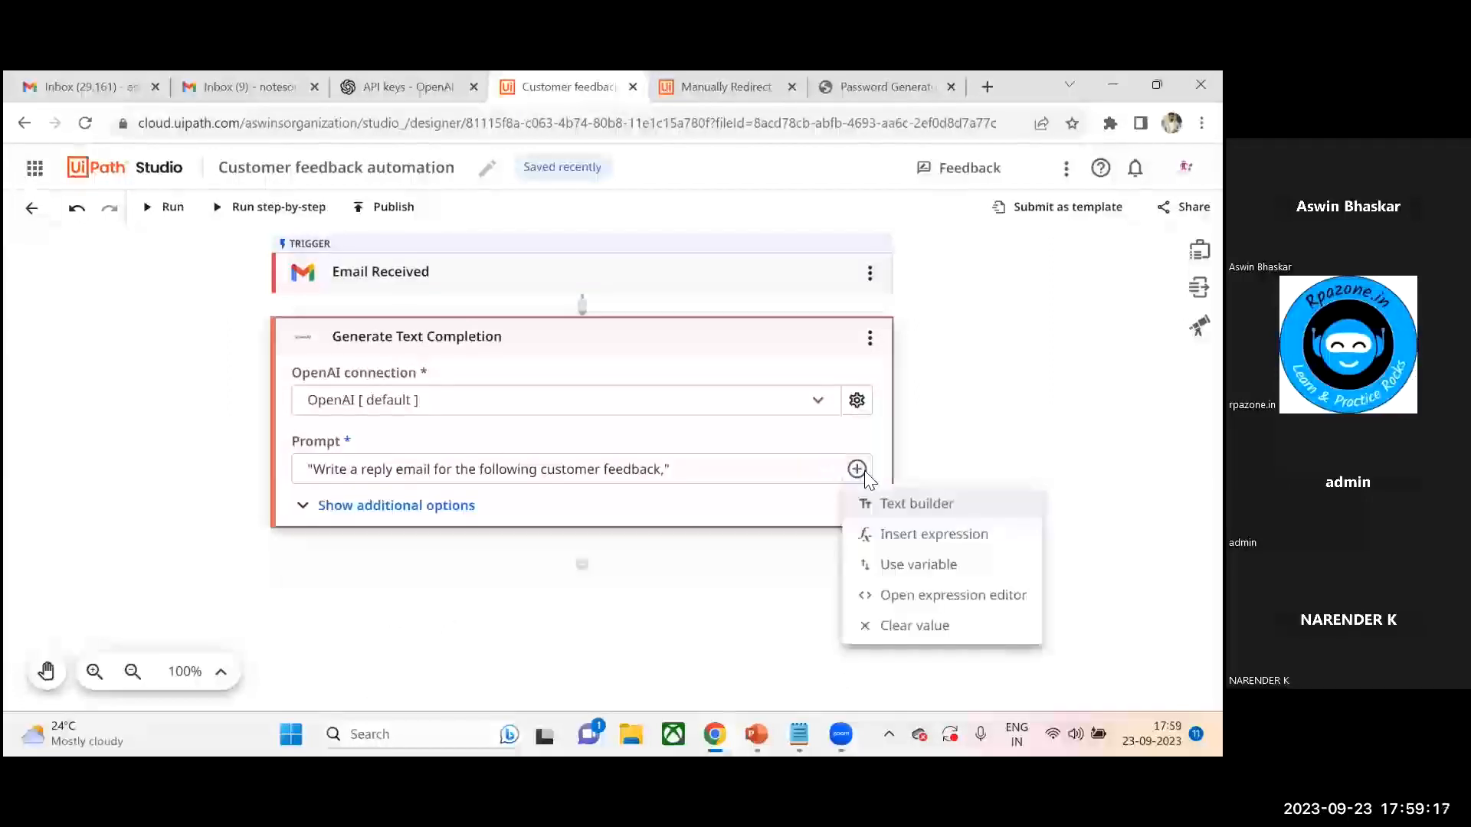
pyautogui.click(918, 565)
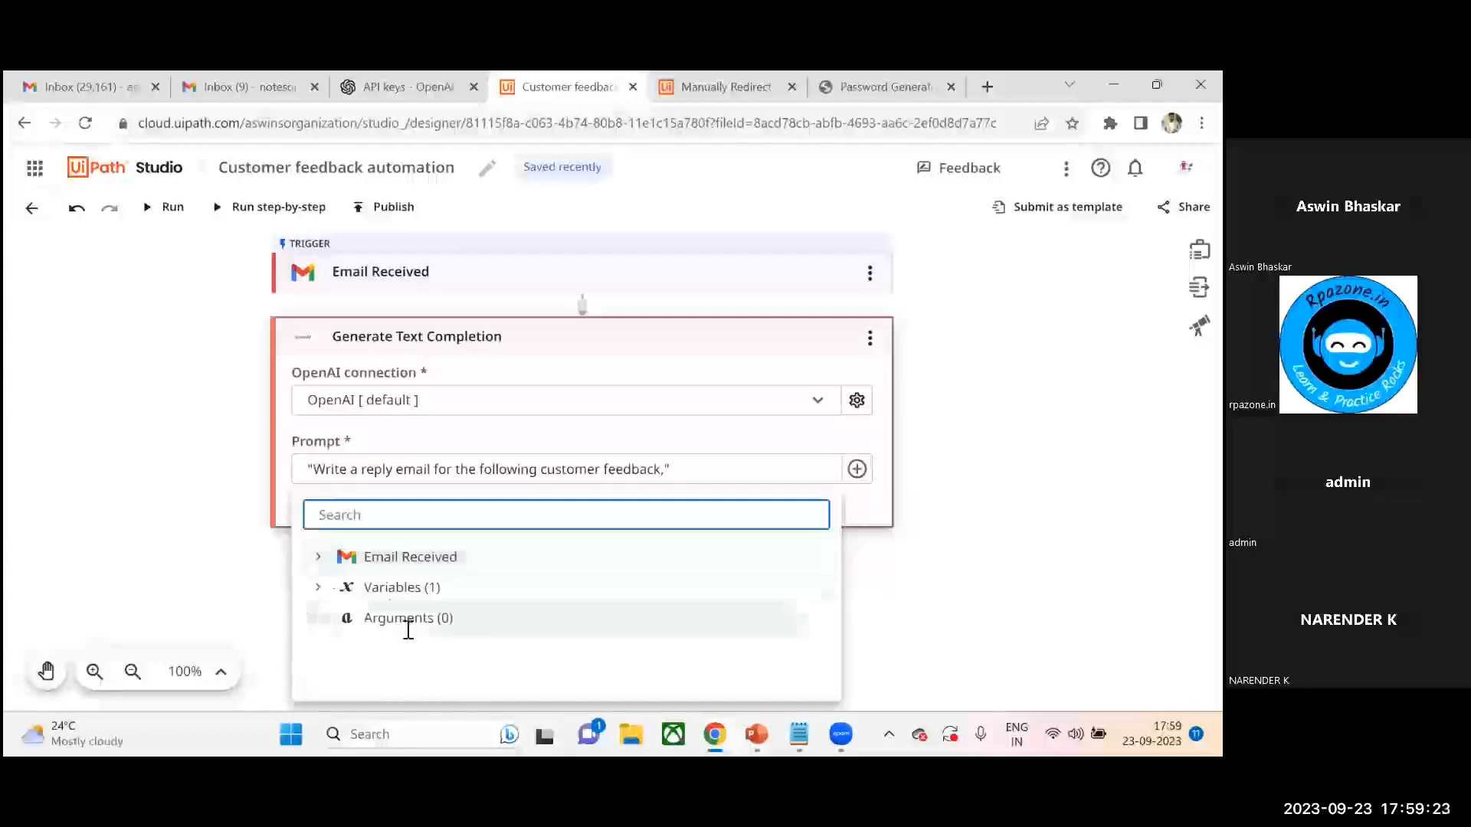
pyautogui.click(318, 558)
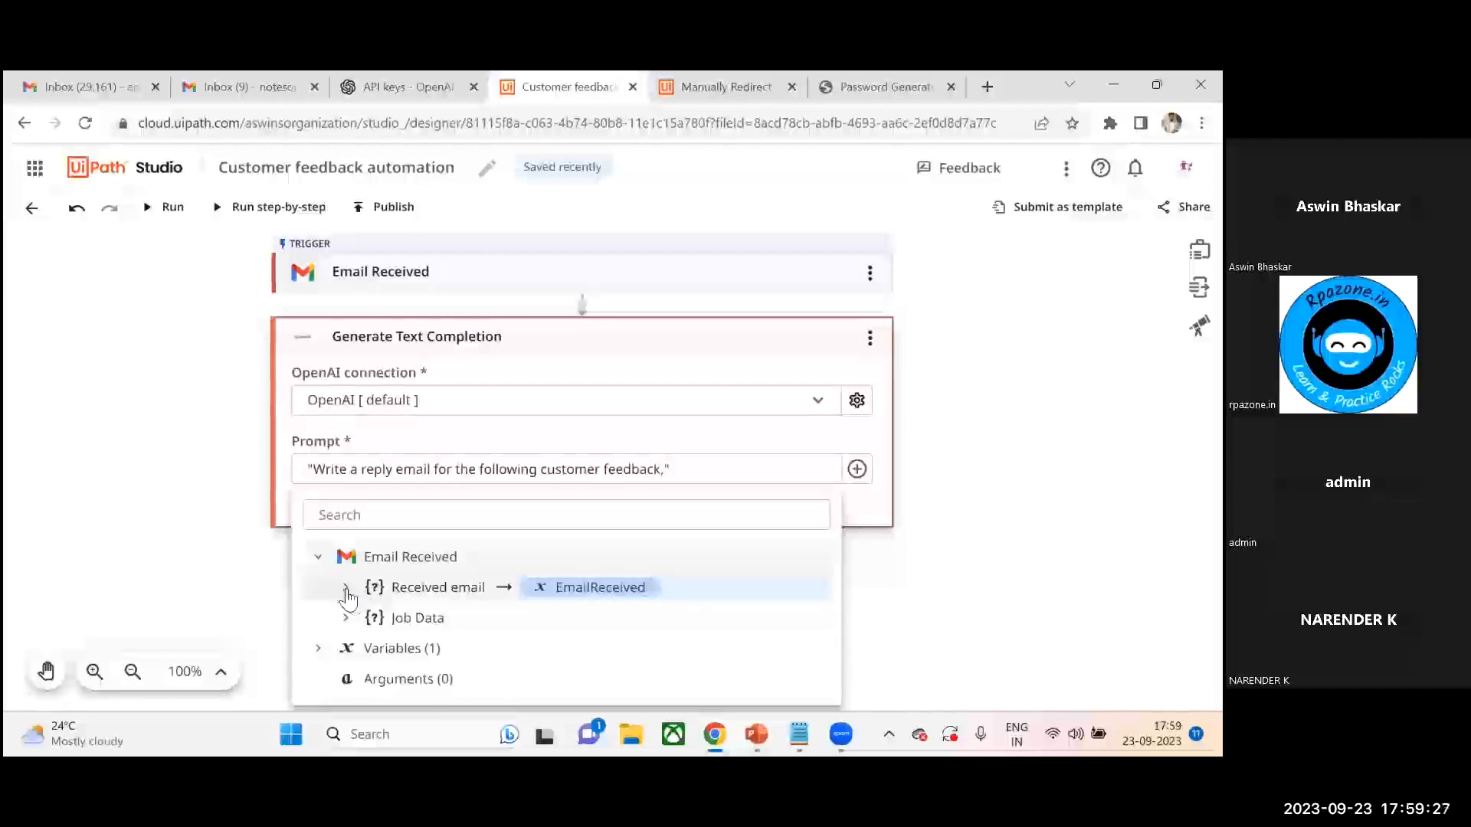
pyautogui.click(346, 588)
pyautogui.moveTo(822, 568); pyautogui.dragTo(821, 622)
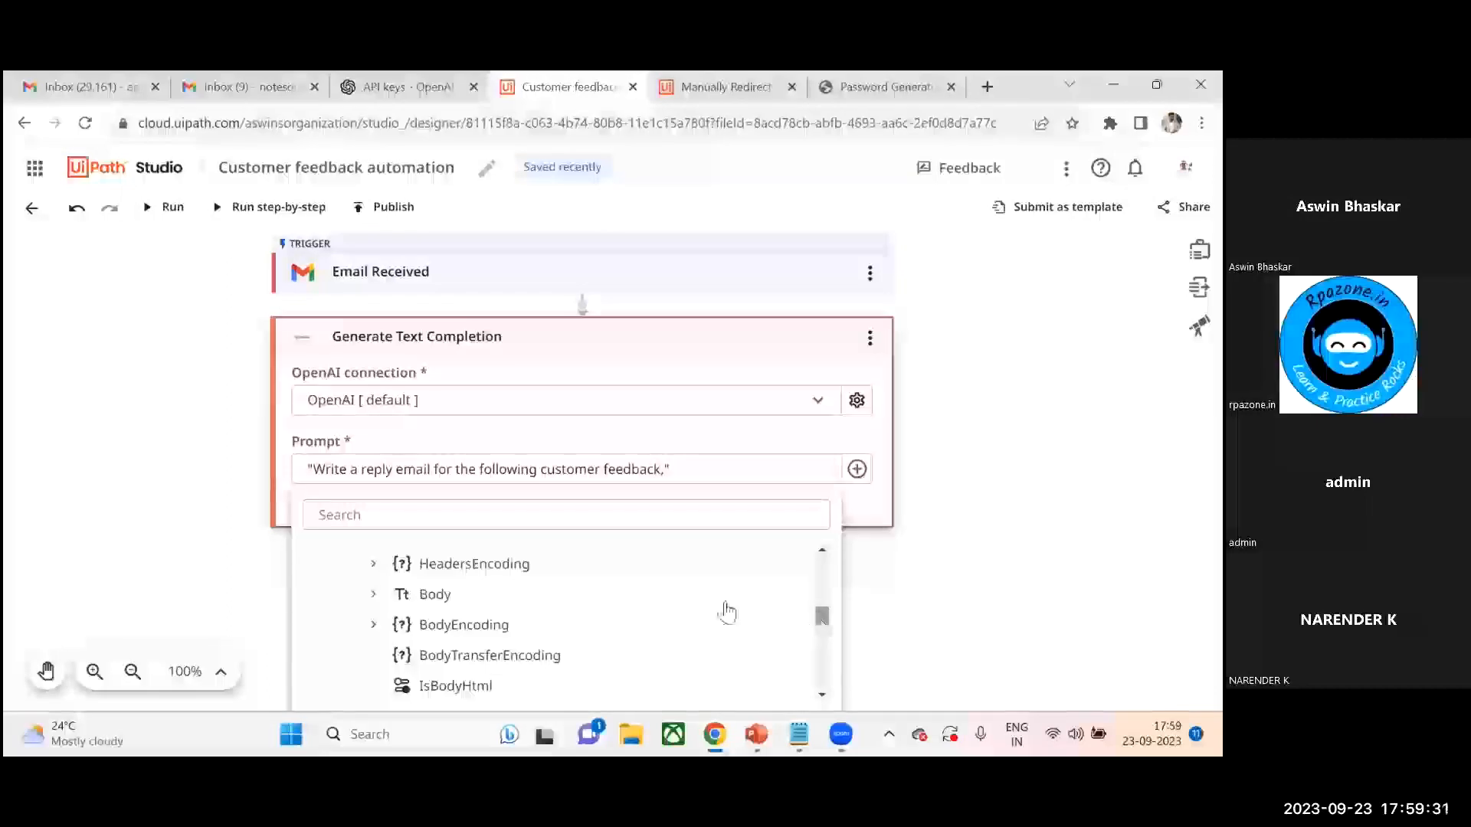
pyautogui.click(373, 597)
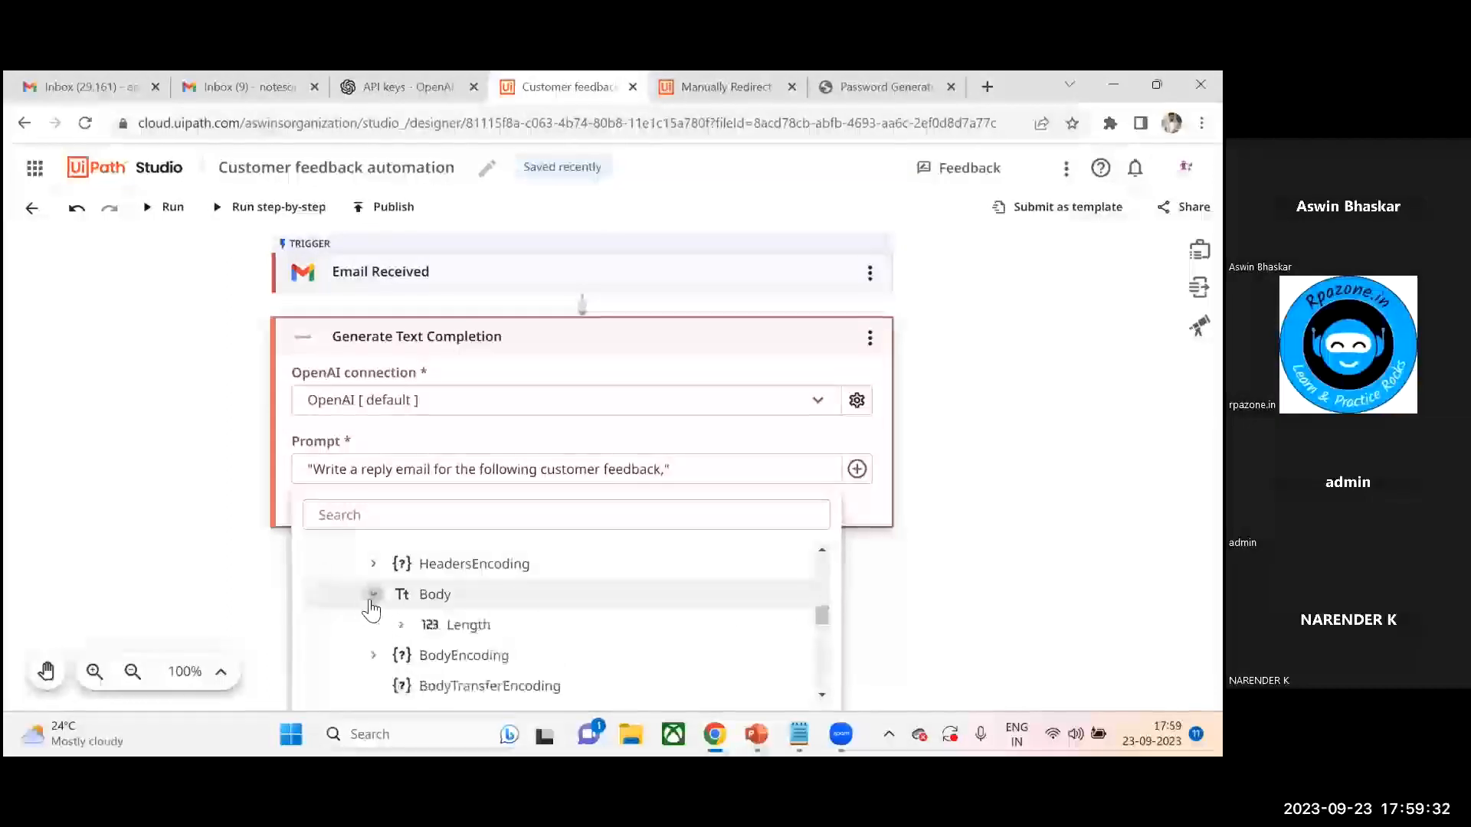
pyautogui.click(442, 604)
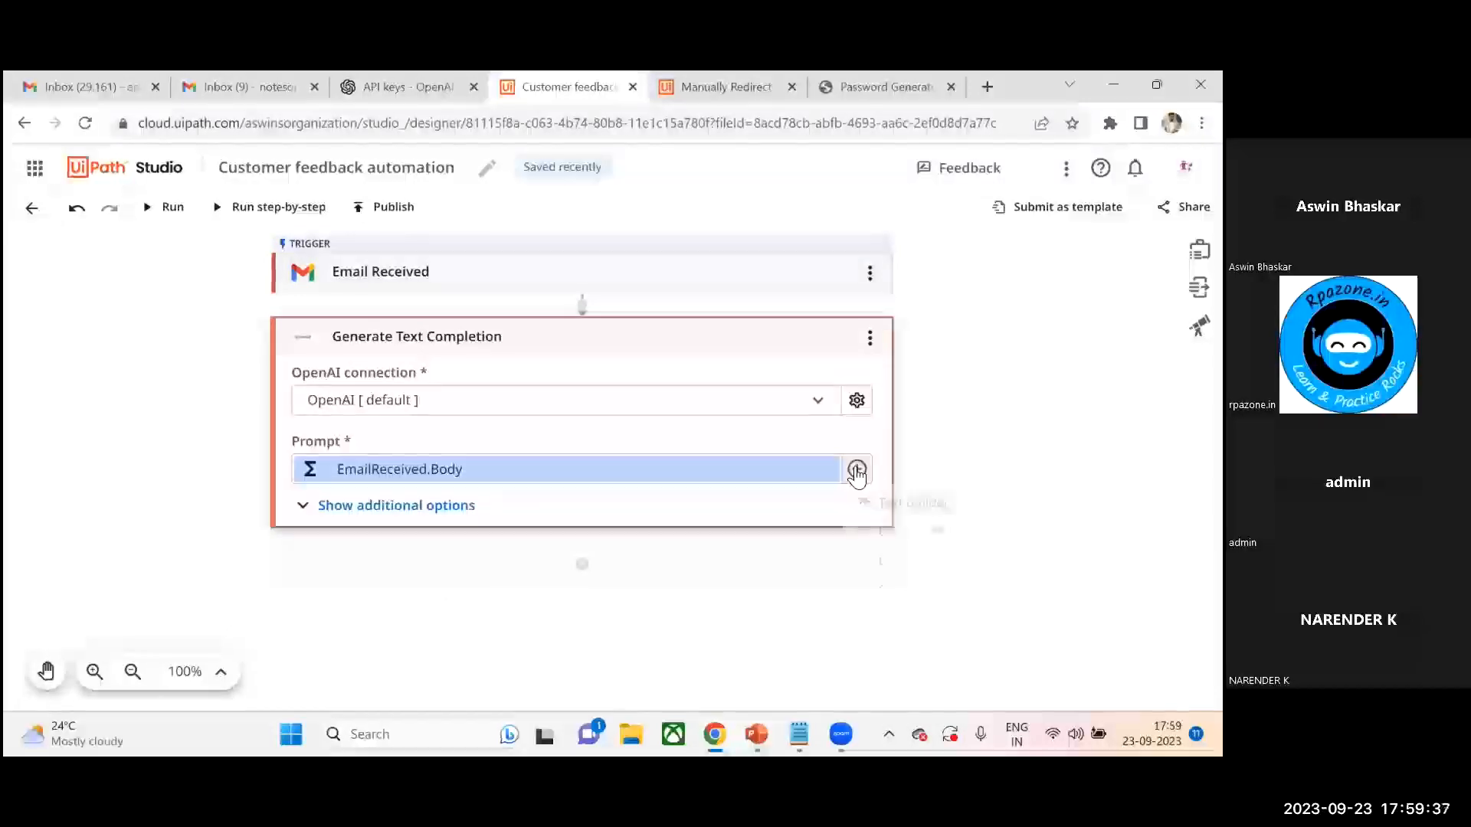
pyautogui.click(857, 468)
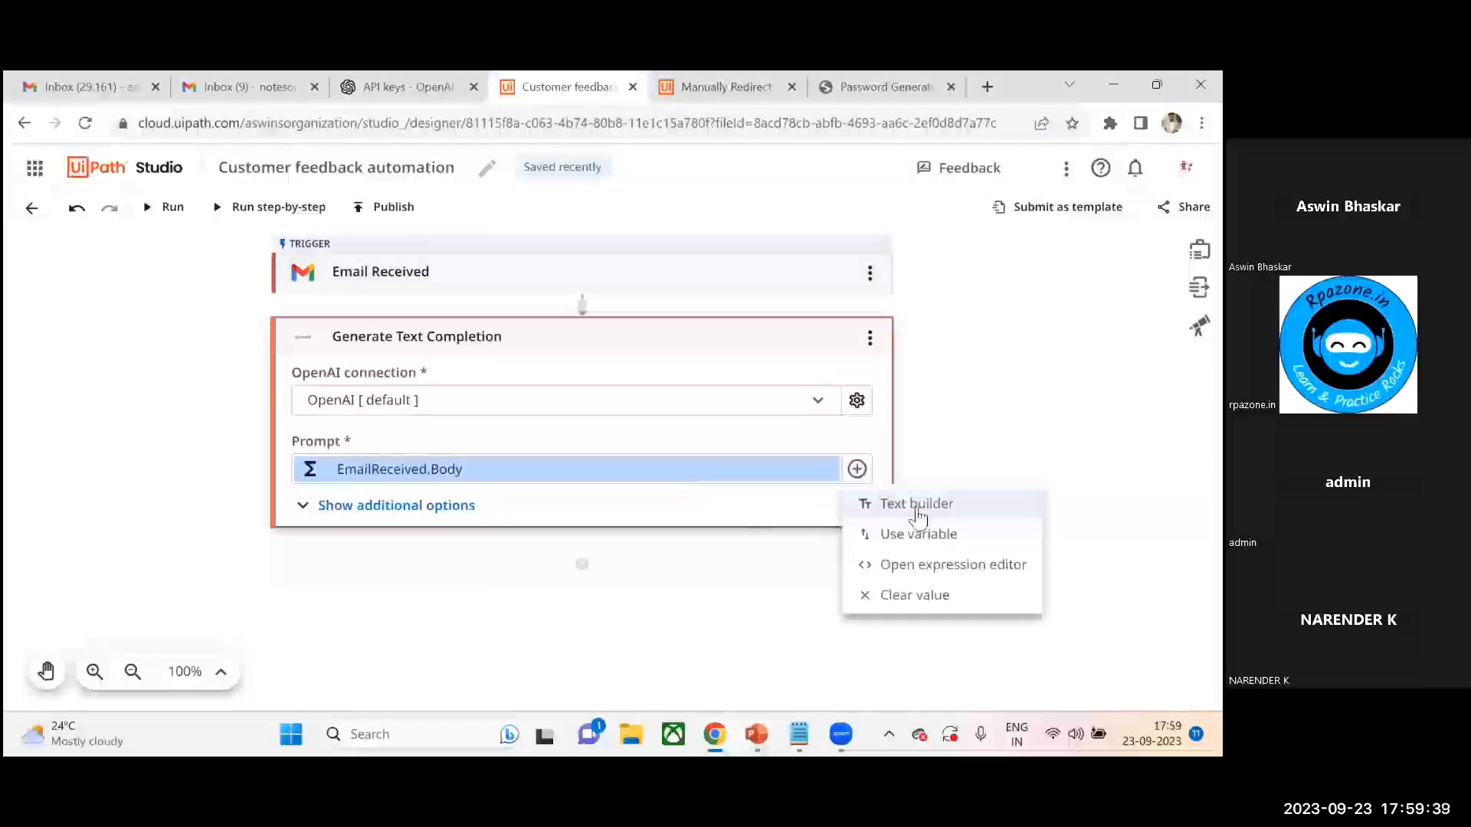
pyautogui.click(919, 536)
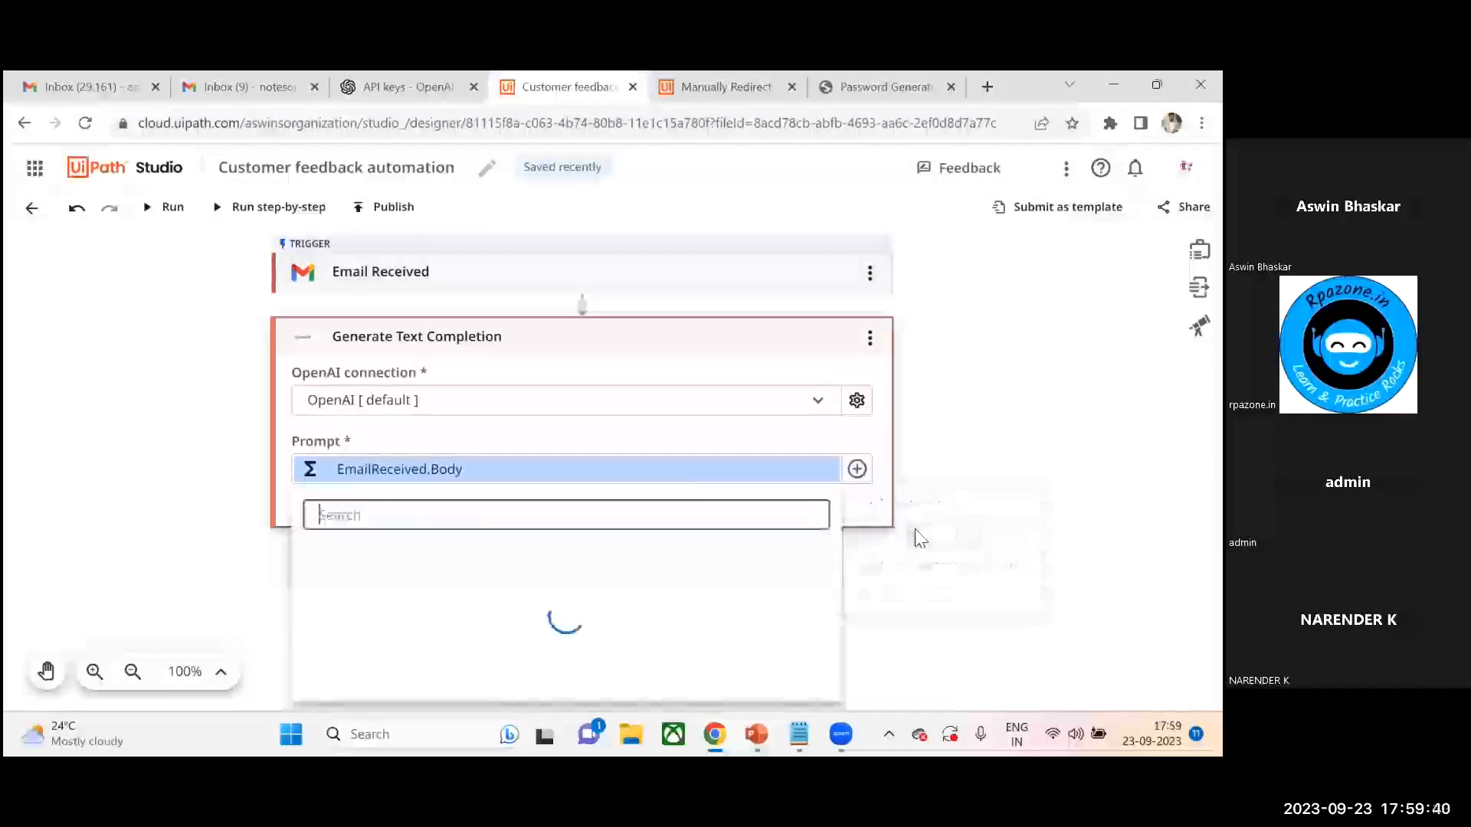
pyautogui.click(795, 436)
pyautogui.click(797, 479)
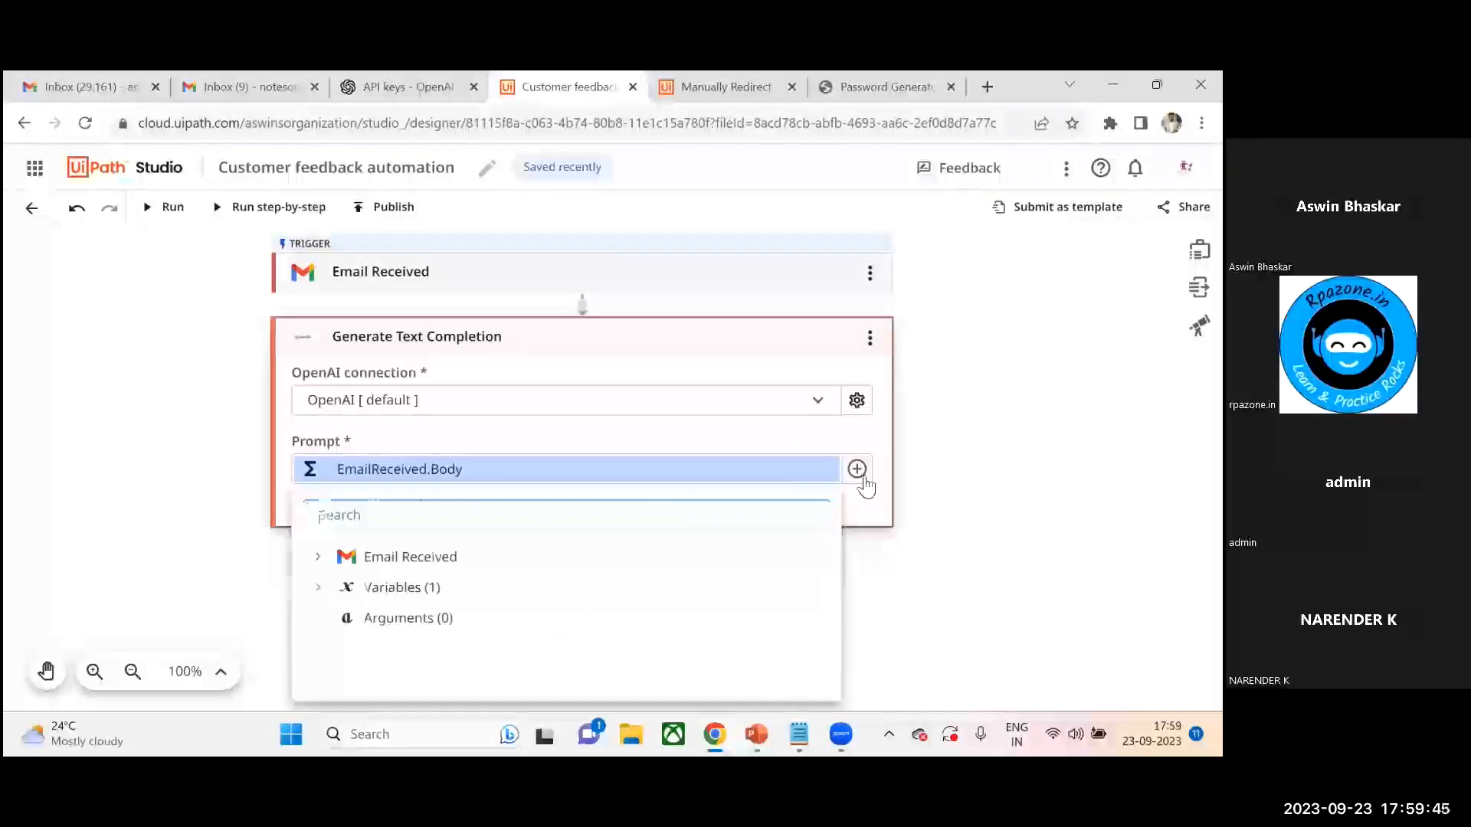
pyautogui.click(856, 469)
pyautogui.click(856, 469)
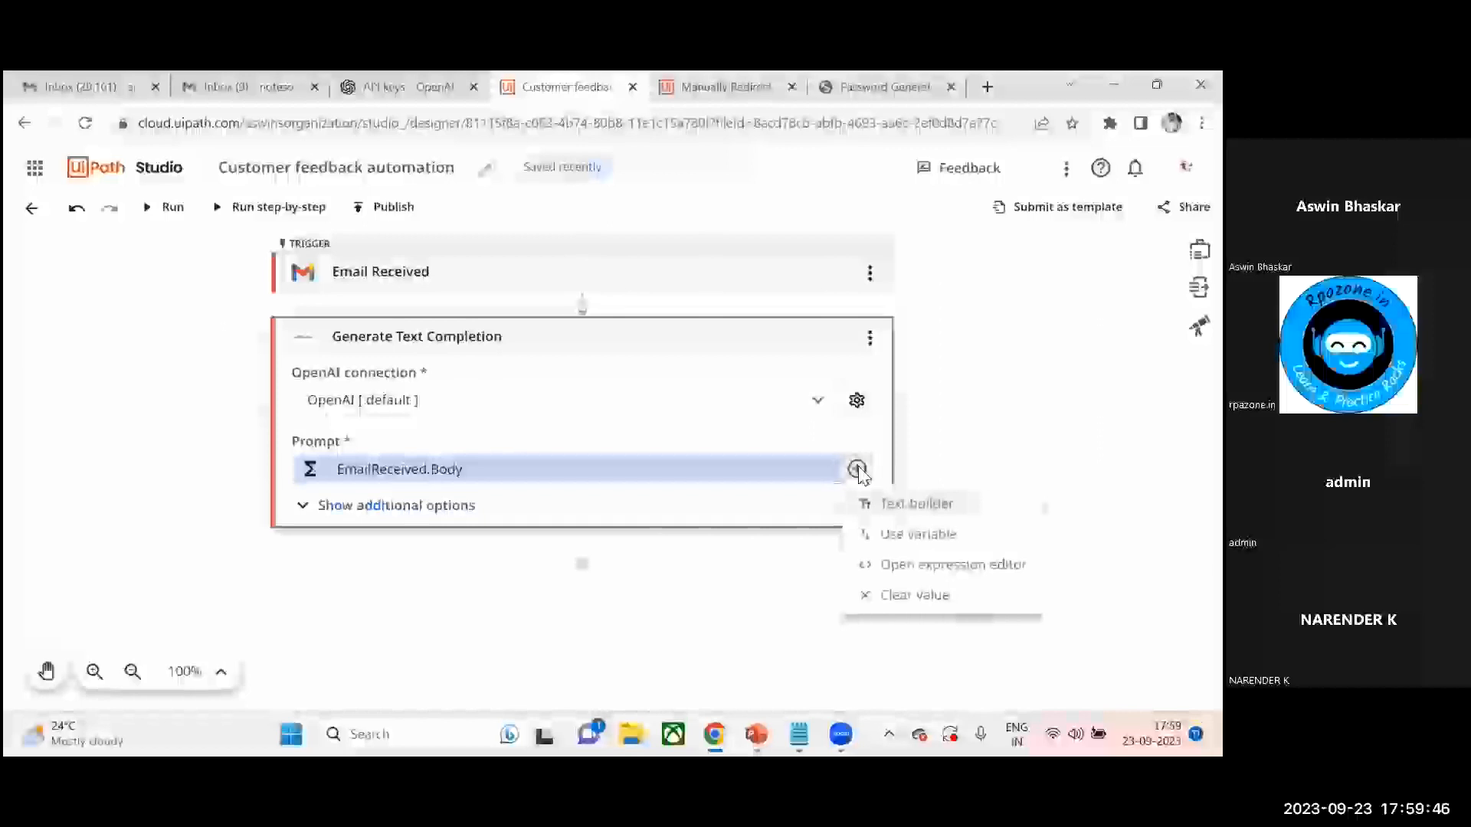
# - Rewrite the prompt in the expression editor as "Write a reply email for the following customer feedback," and save it
pyautogui.click(921, 563)
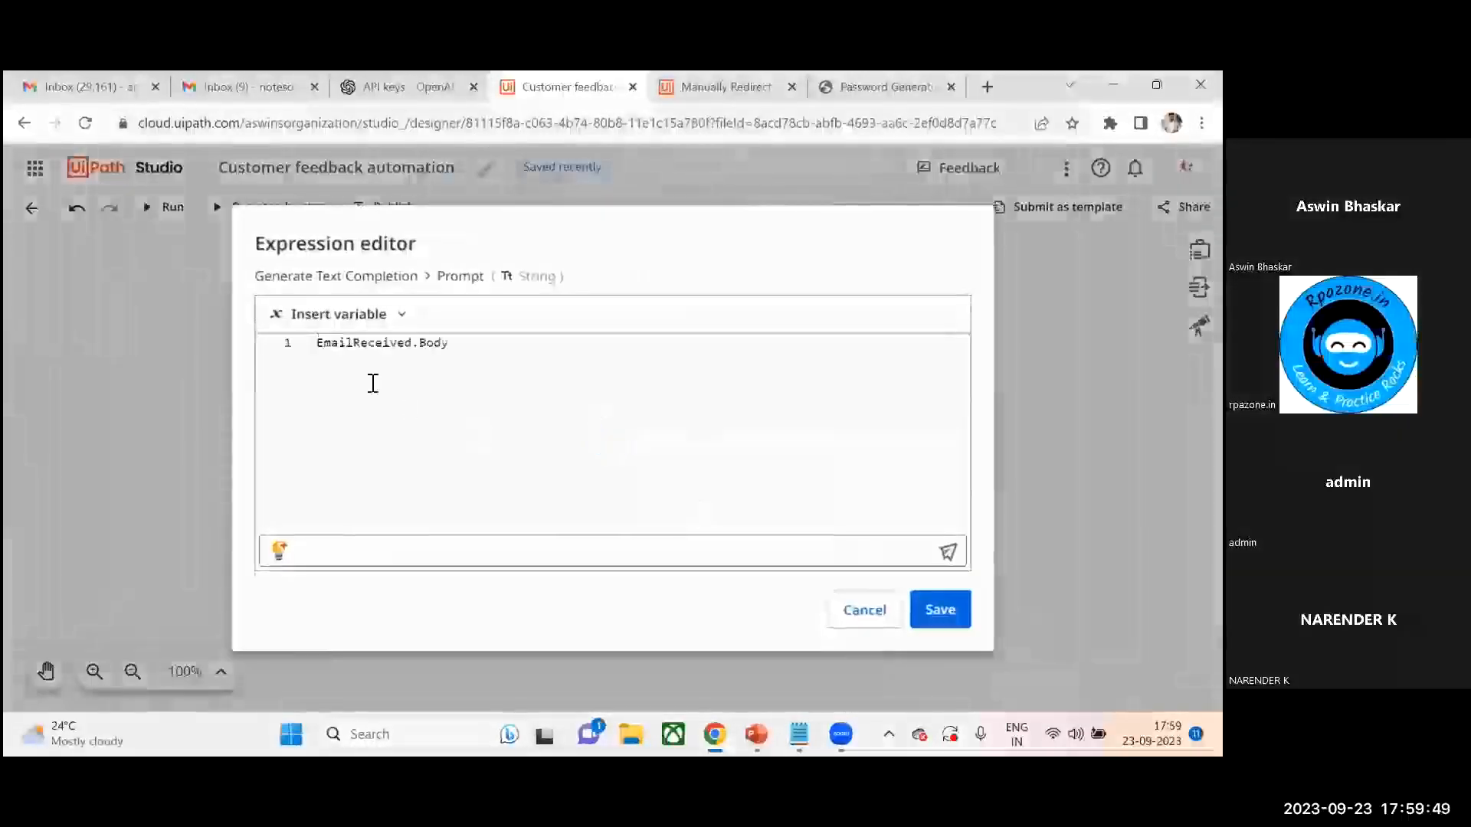
pyautogui.click(289, 347)
pyautogui.press('Delete')
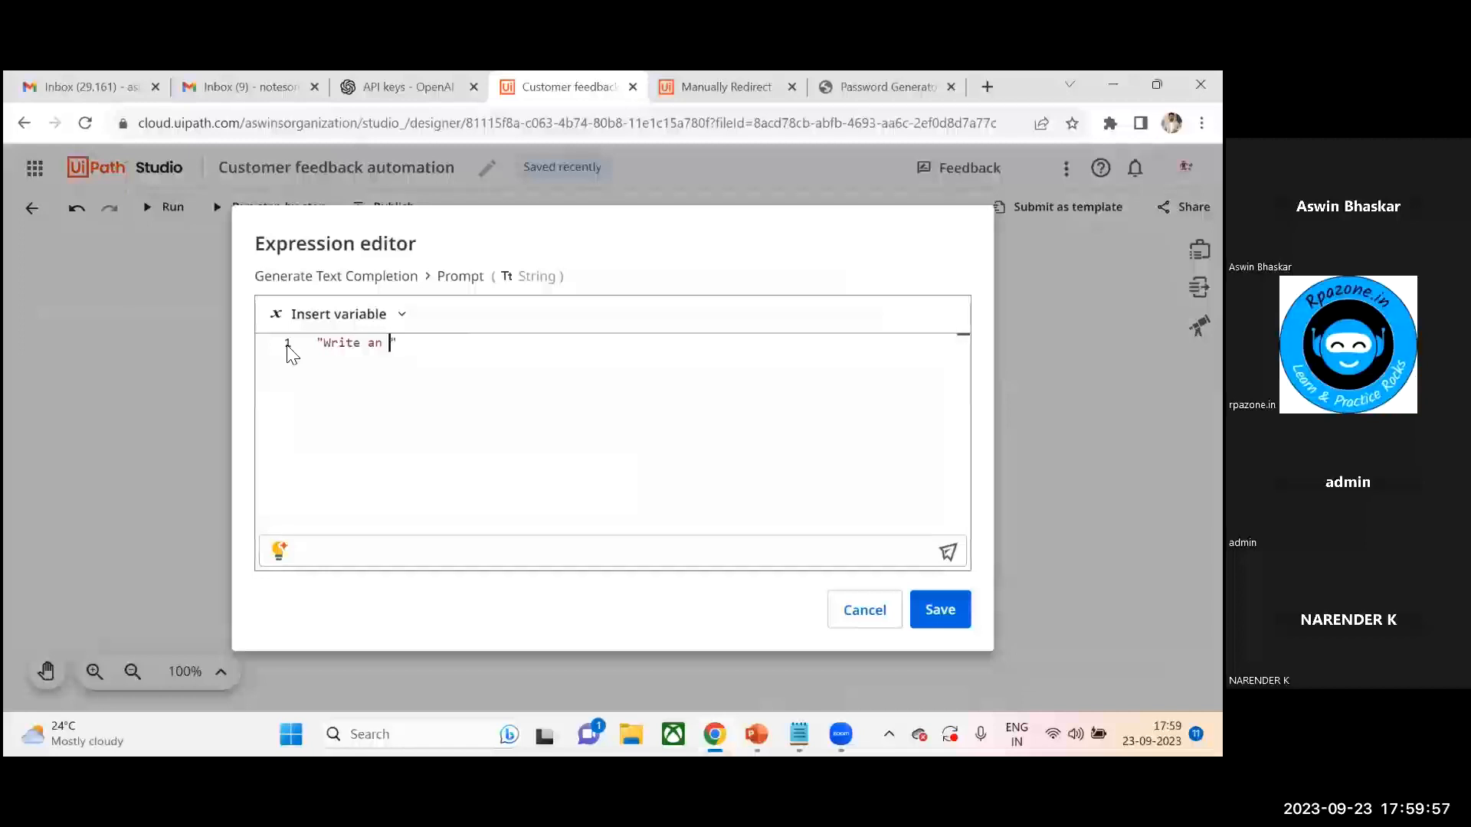
pyautogui.write('reply email for the follo')
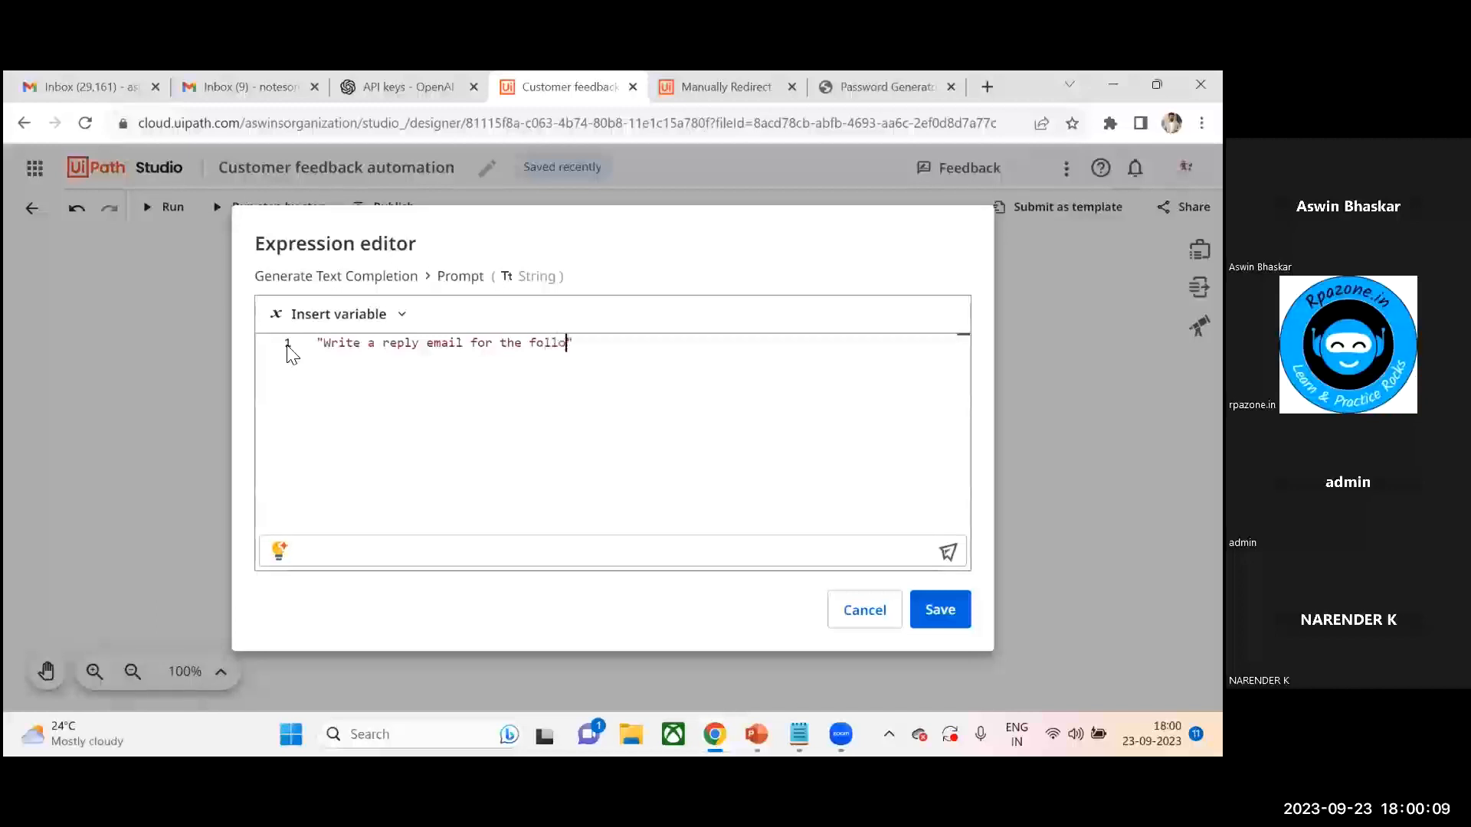
pyautogui.write('ing customer feedback,"')
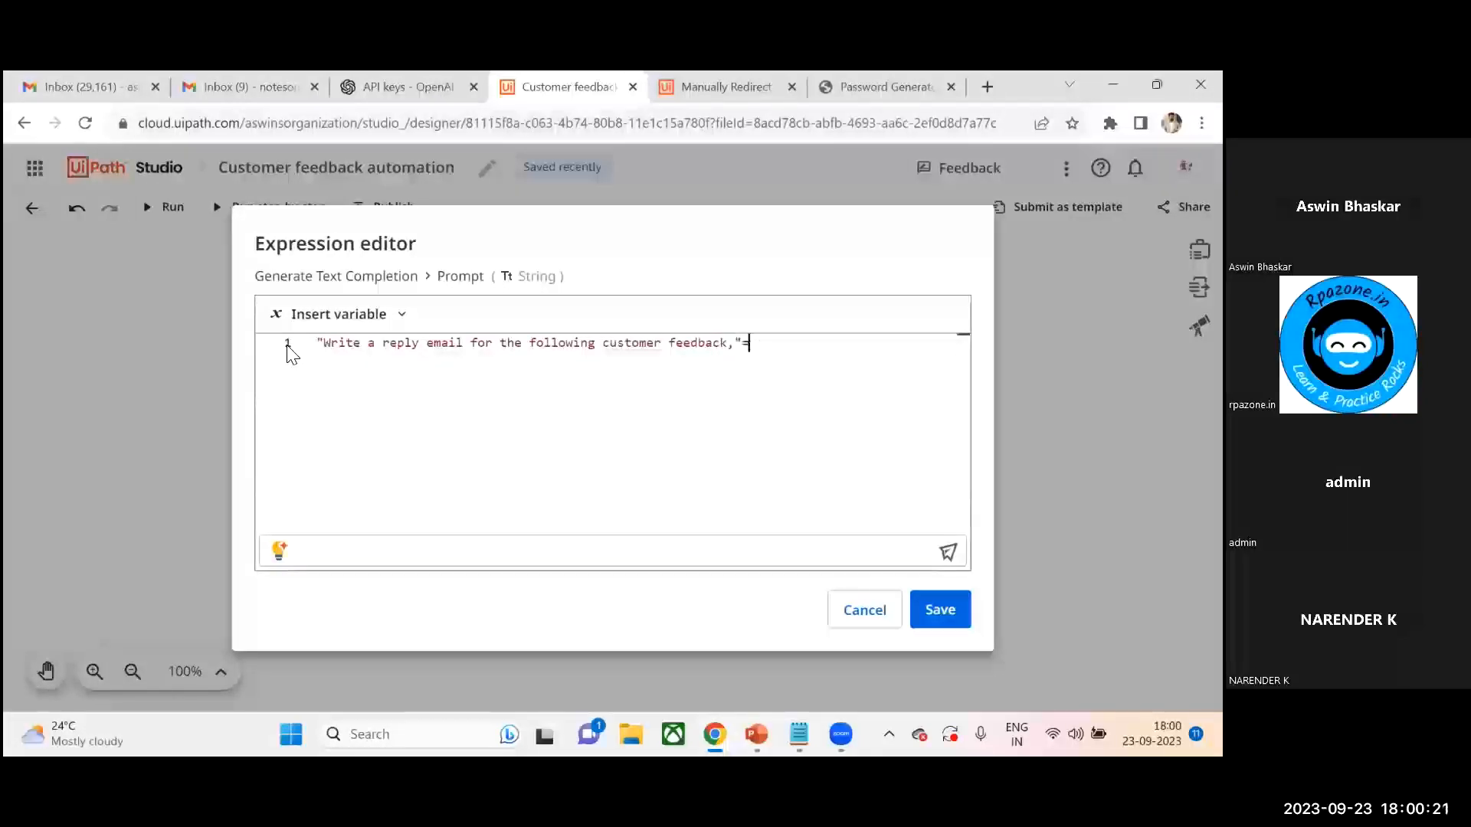
pyautogui.write('+')
pyautogui.write('em')
pyautogui.press('BackSpace')
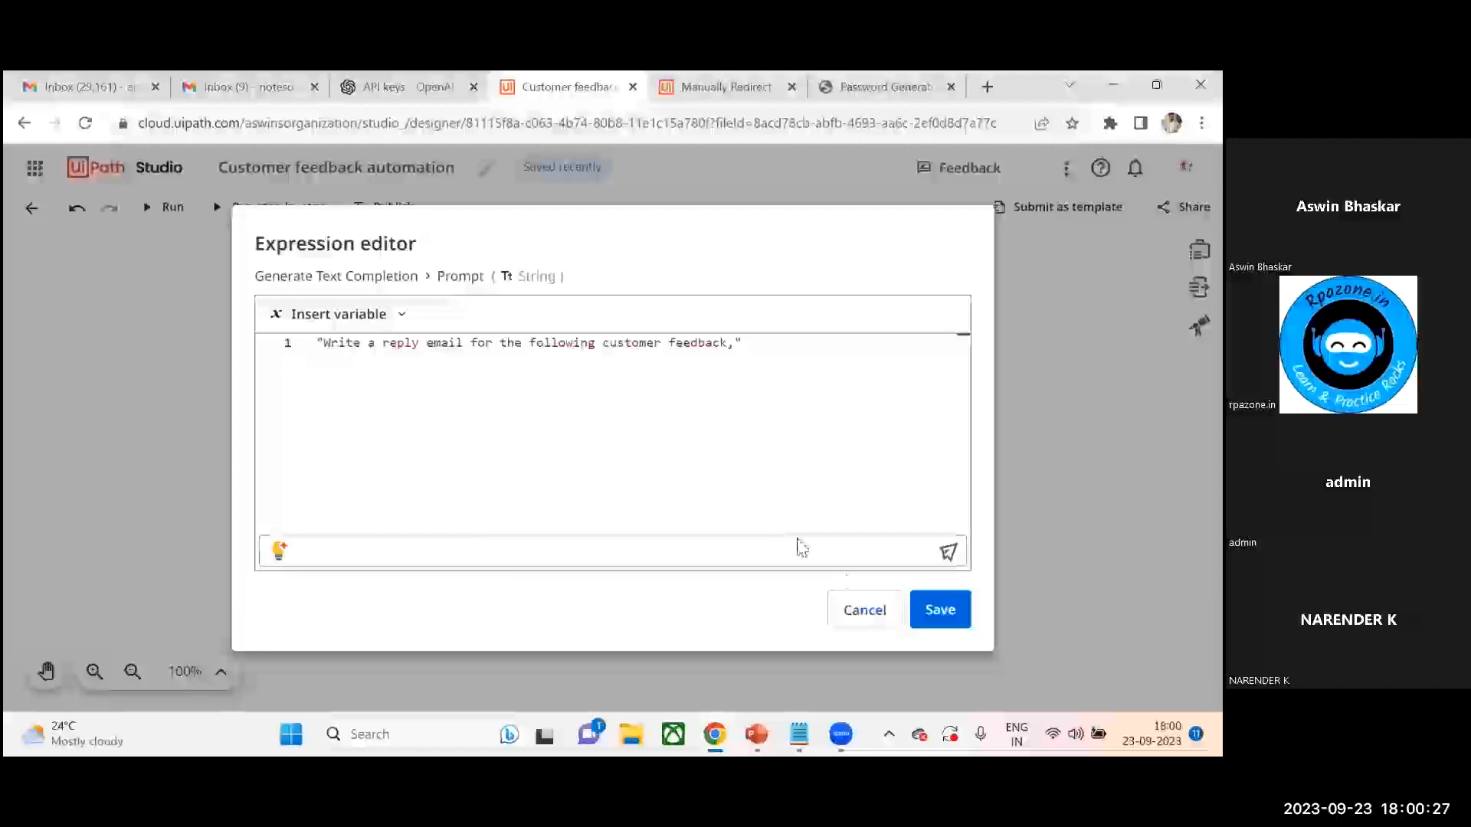
pyautogui.click(941, 609)
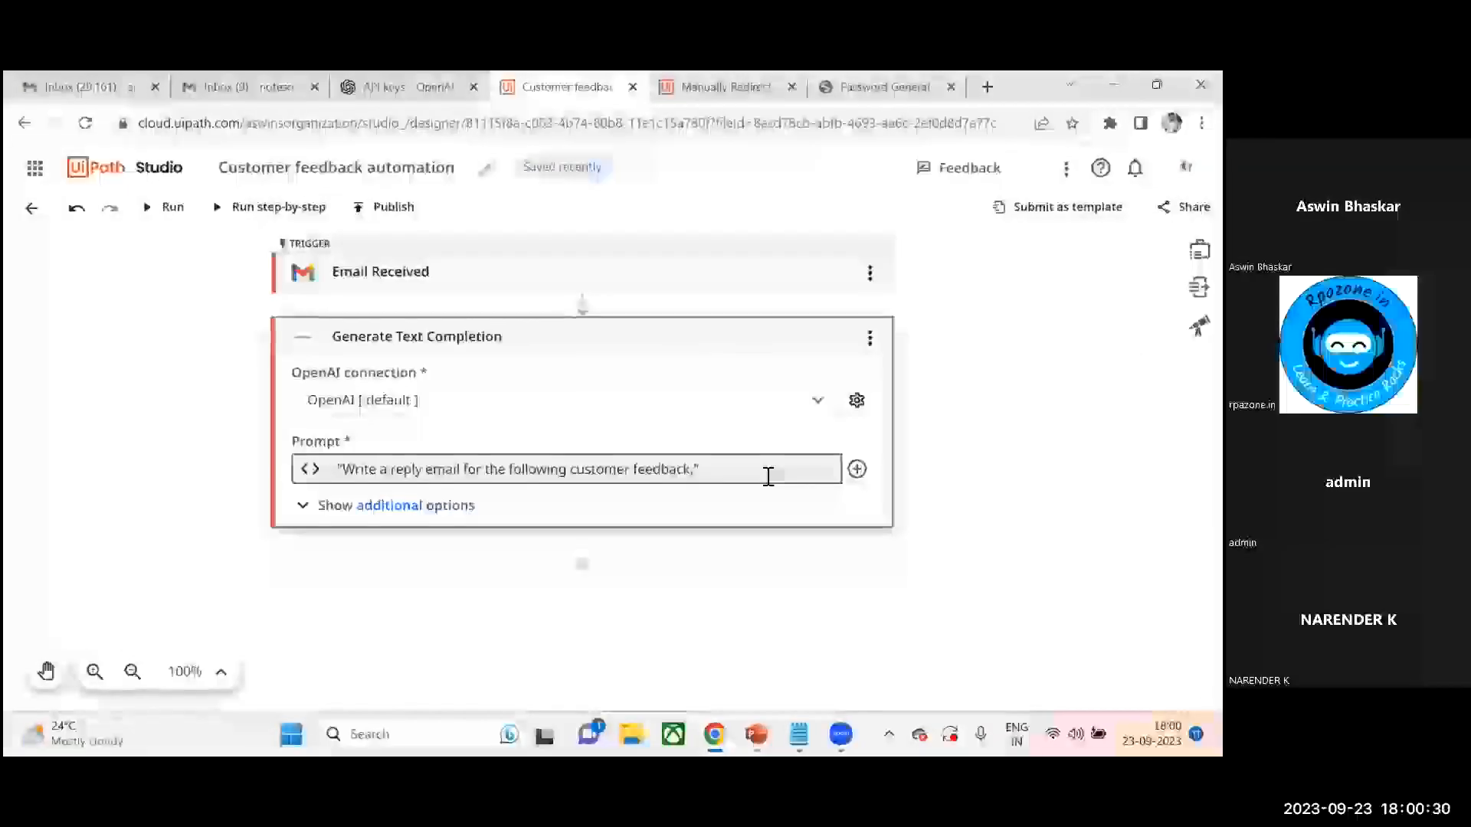
# - Append +EmailReceived.Body to the prompt expression in the expression editor and save
pyautogui.click(769, 477)
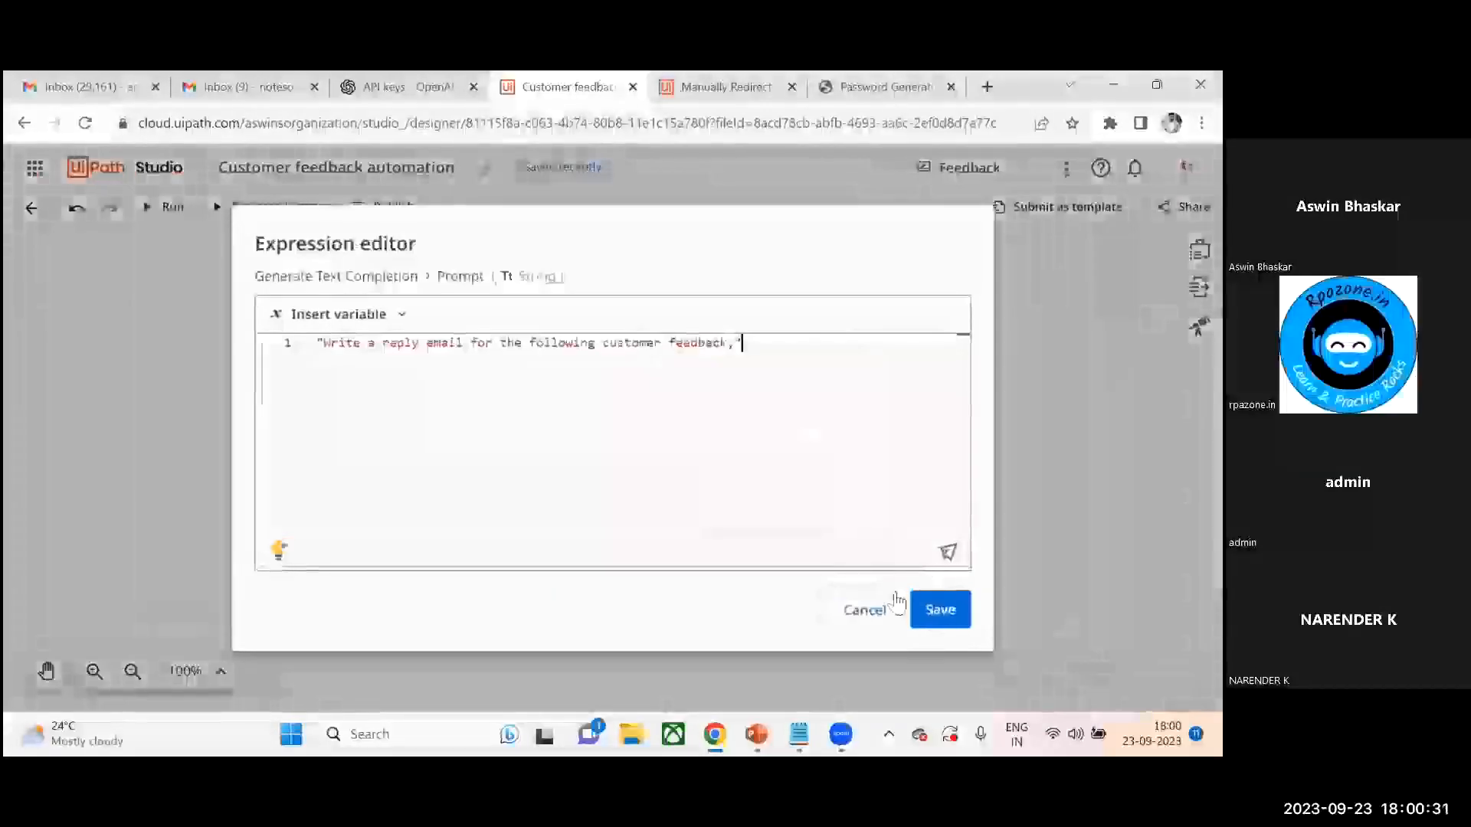
pyautogui.click(936, 610)
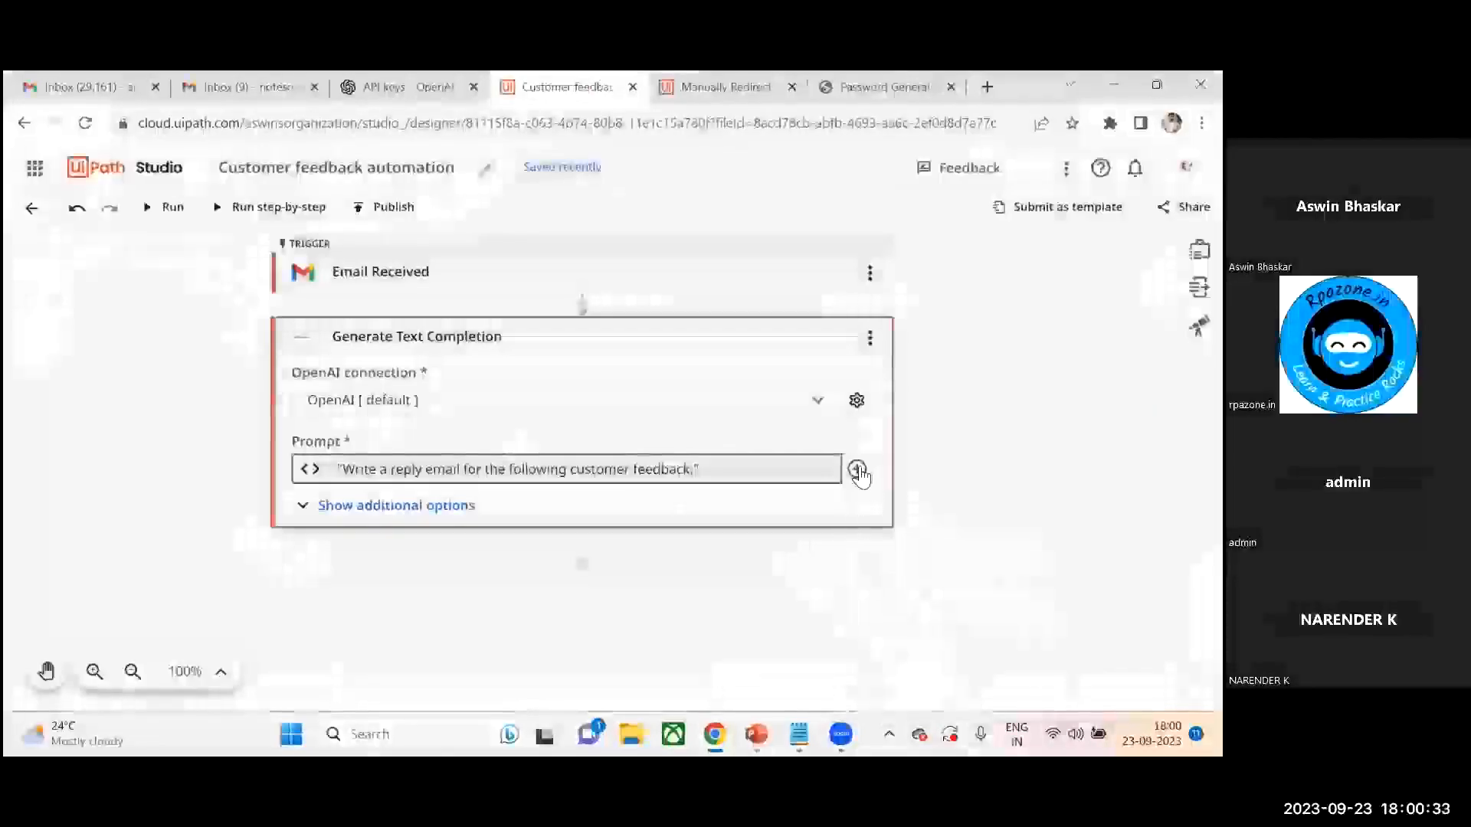
pyautogui.click(682, 470)
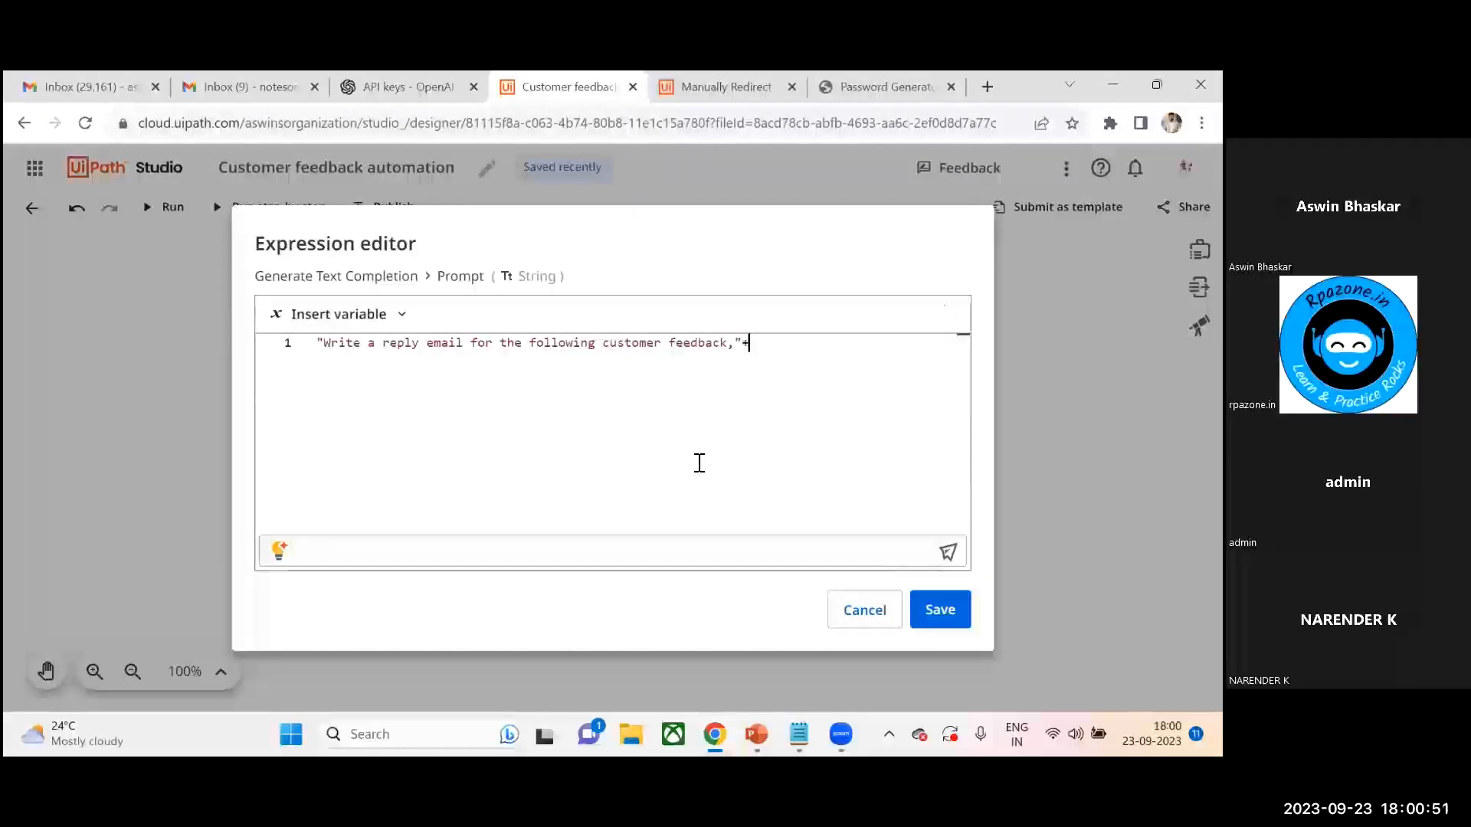
pyautogui.write('Ema')
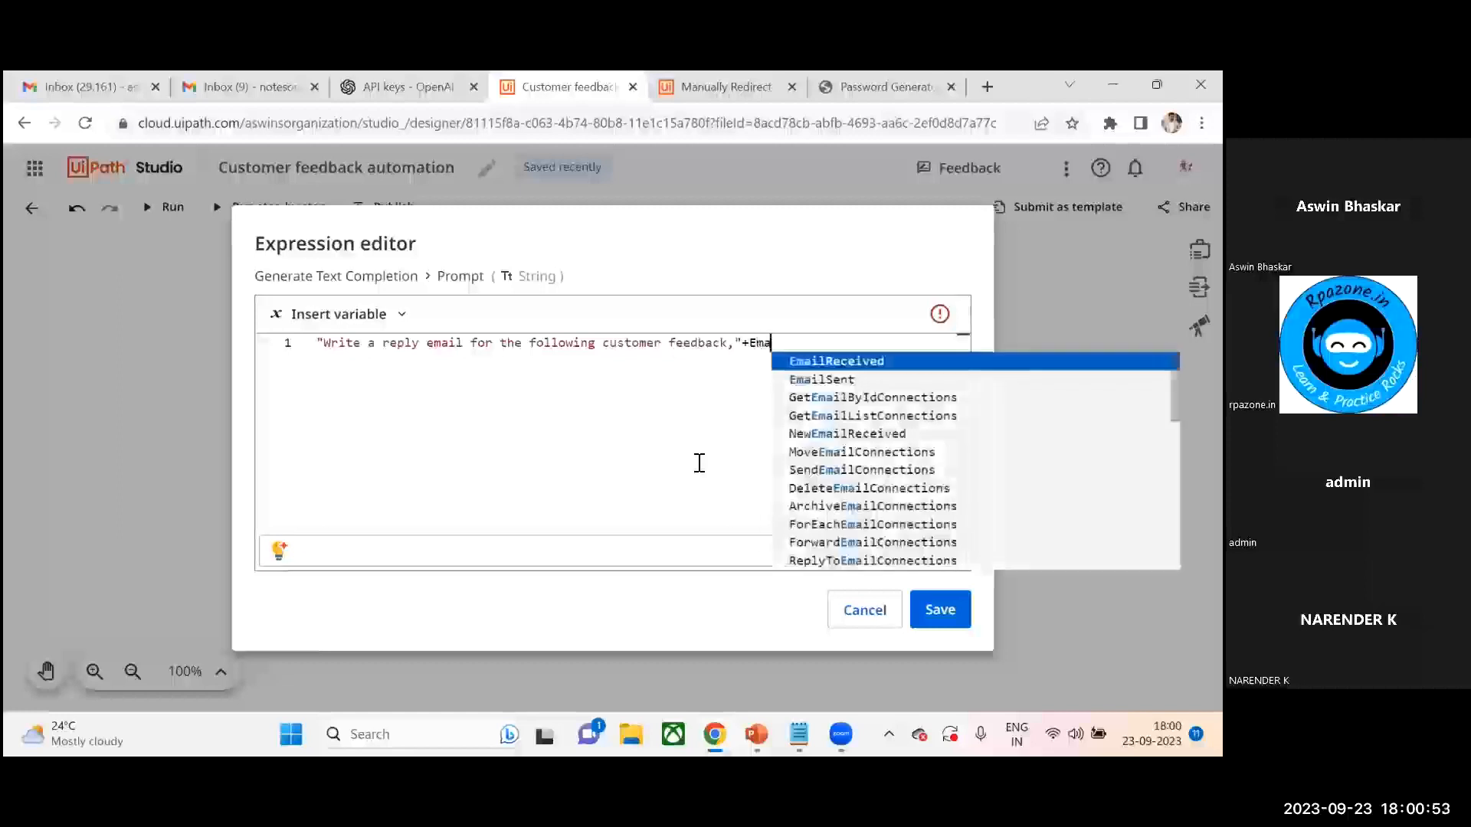
pyautogui.press('Tab')
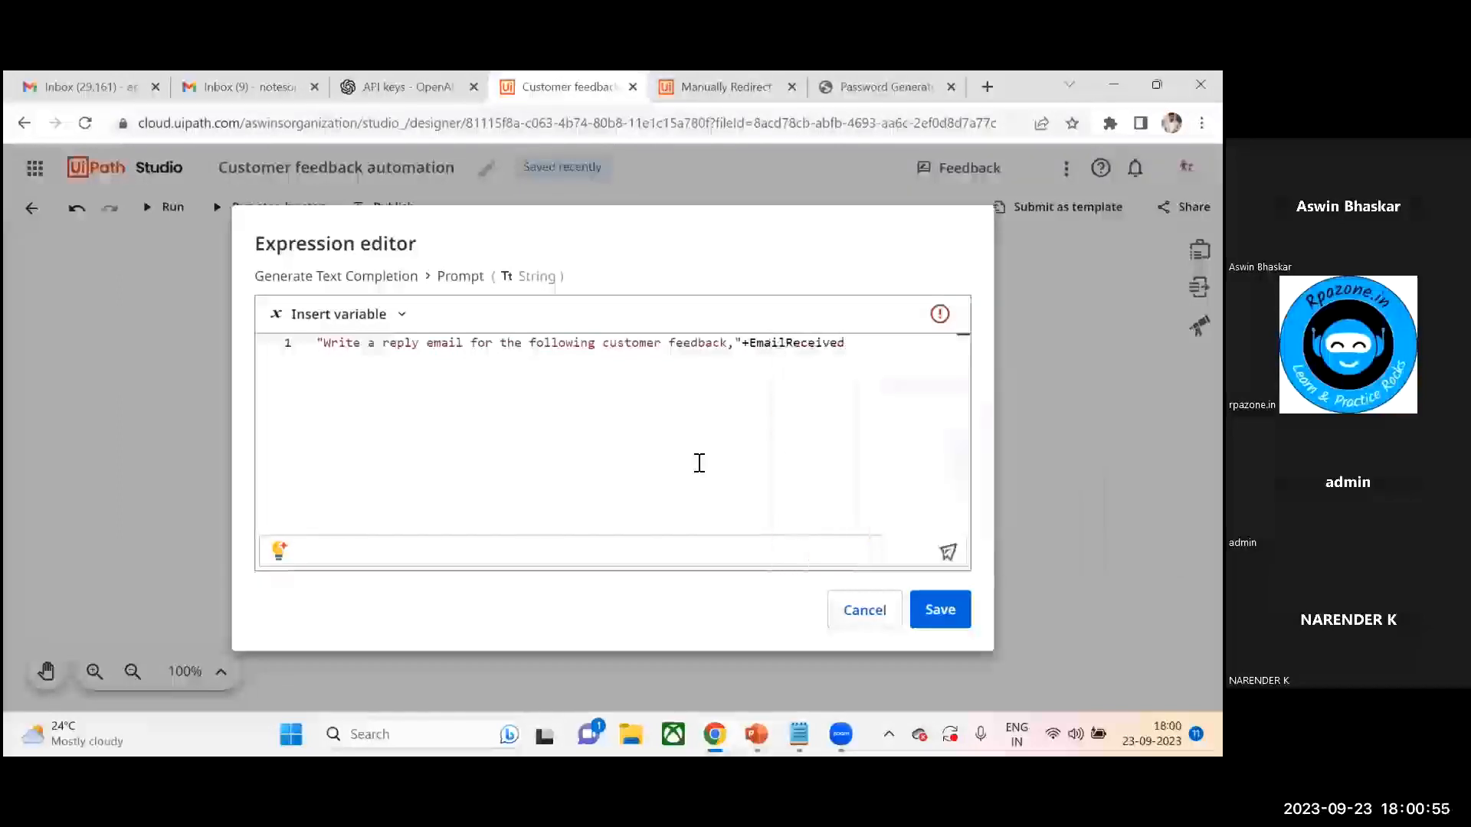
pyautogui.write('.B')
pyautogui.press('Down')
pyautogui.press('Tab')
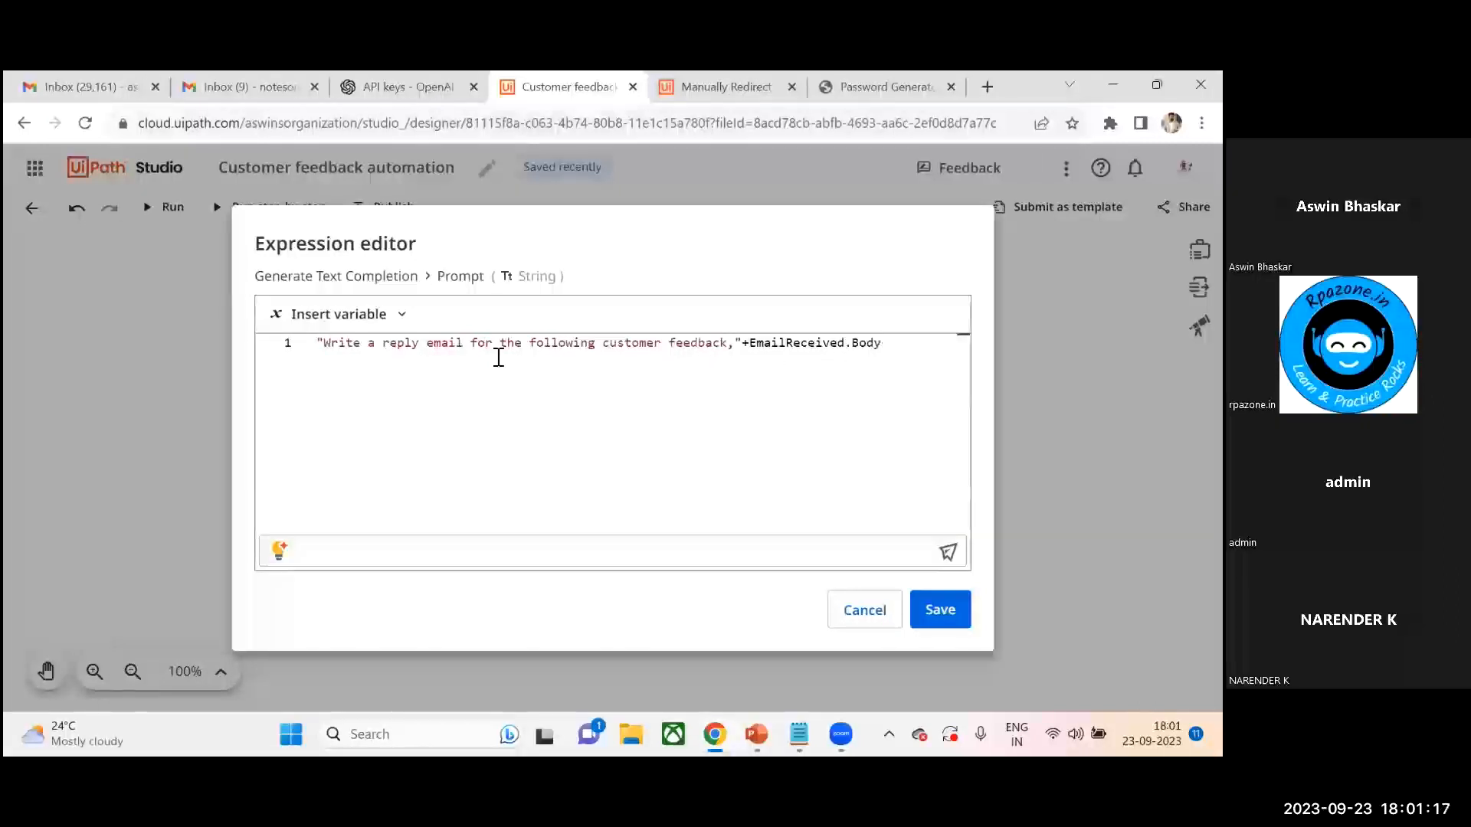
pyautogui.click(941, 611)
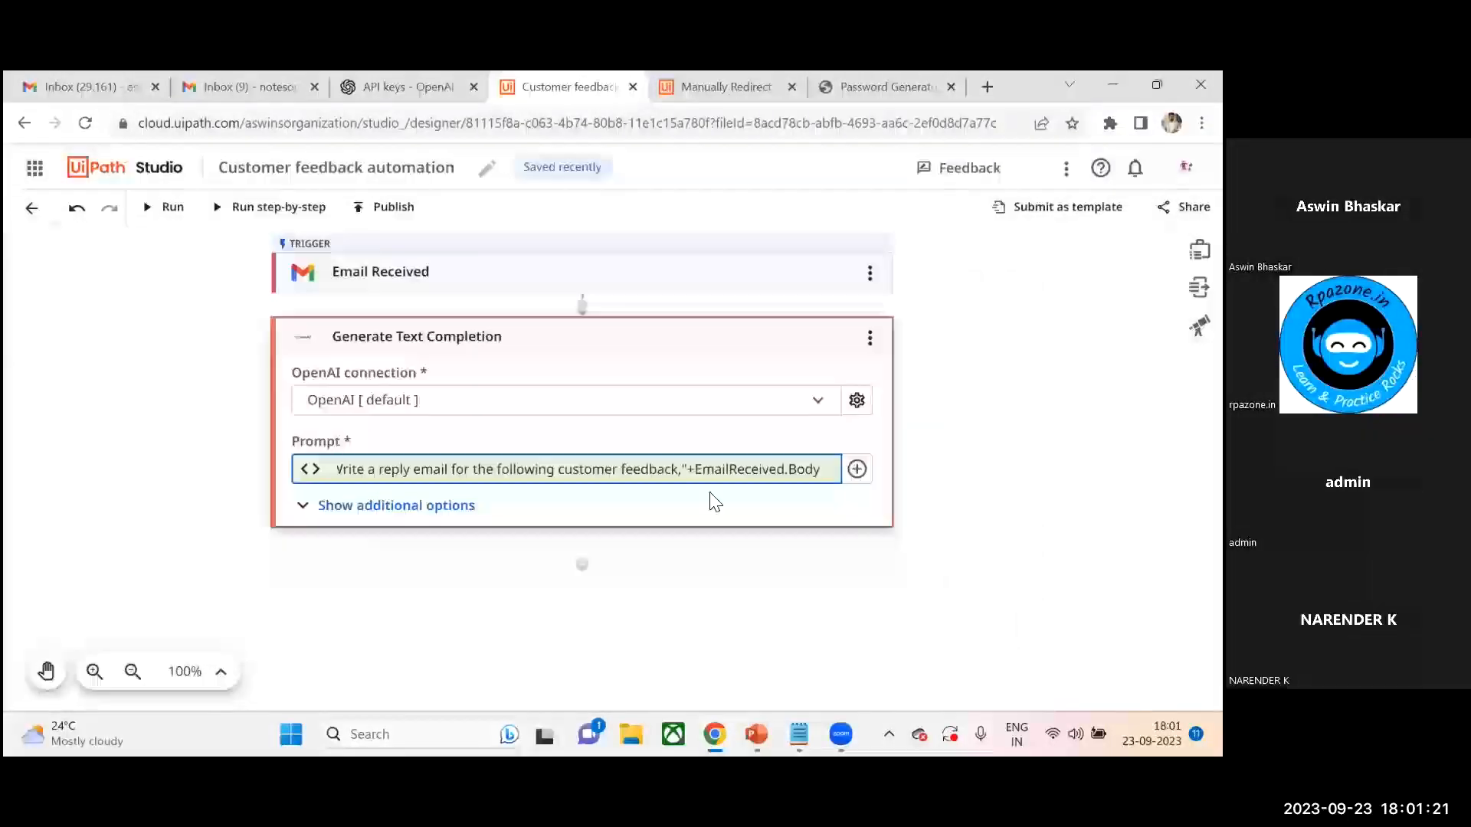
# - Review the completion activity's Output properties, Response and Top Generated Text
pyautogui.click(309, 507)
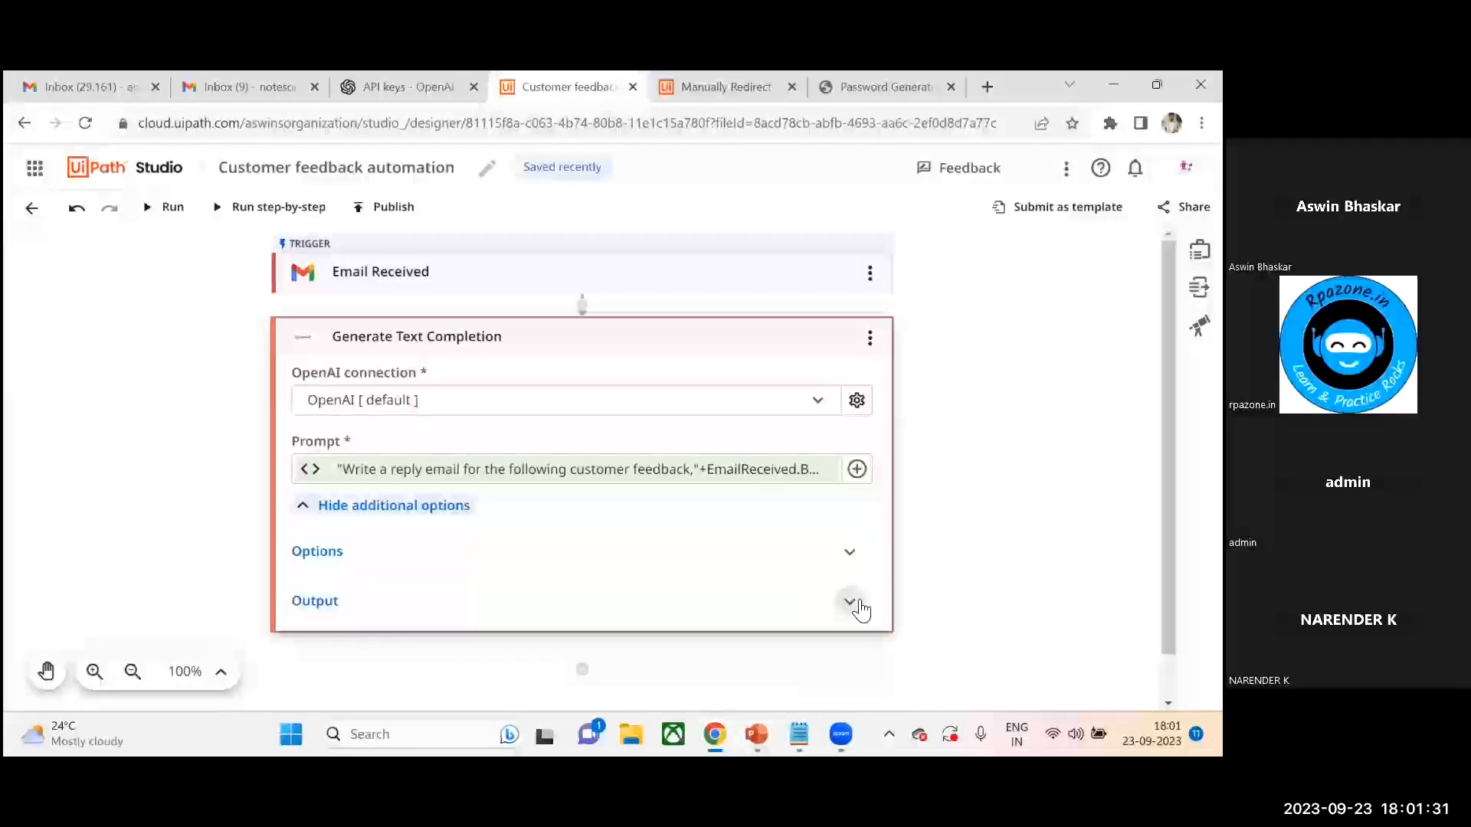
pyautogui.click(850, 602)
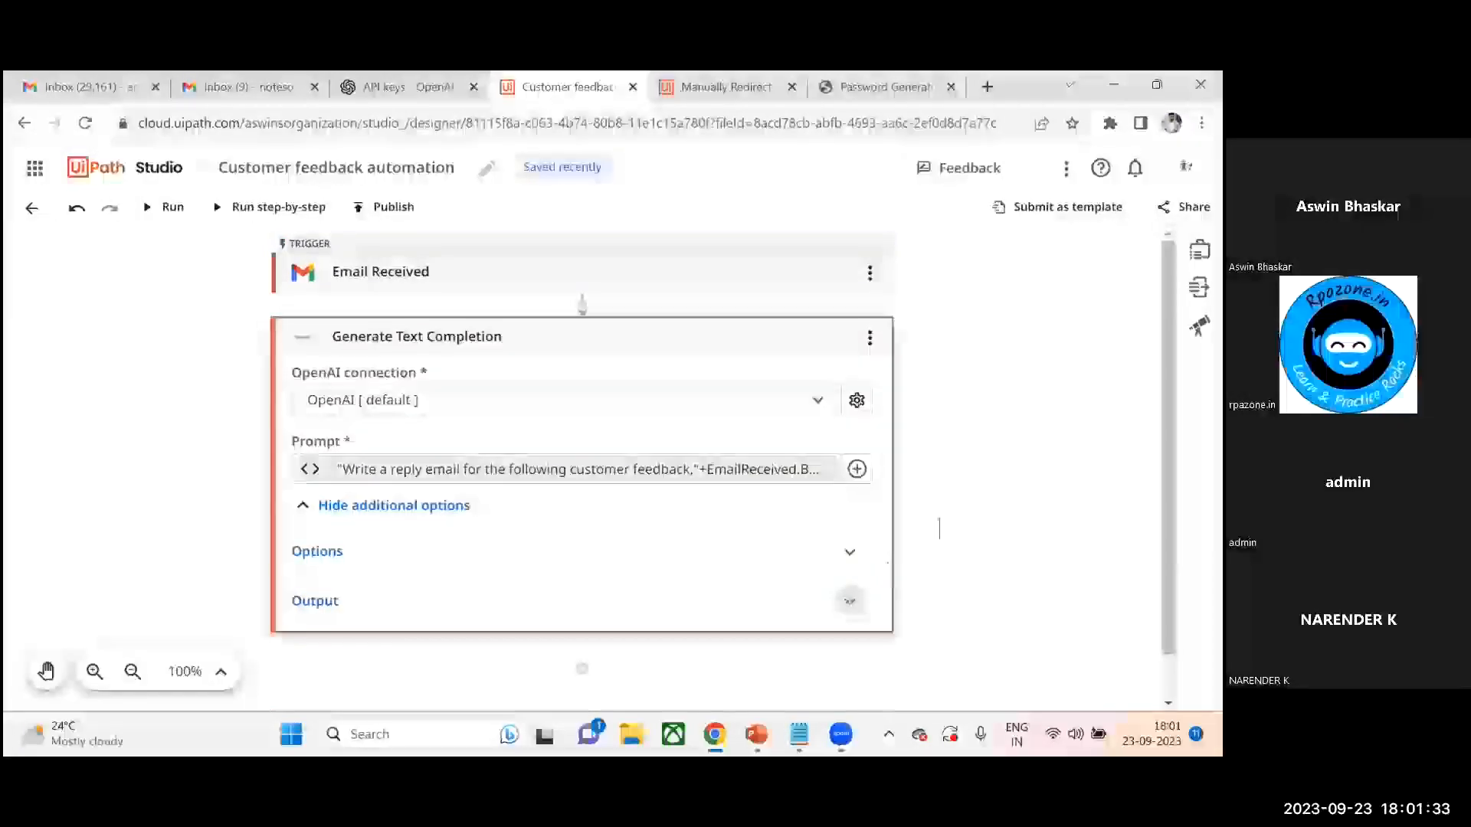
pyautogui.moveTo(1168, 429); pyautogui.dragTo(1168, 556)
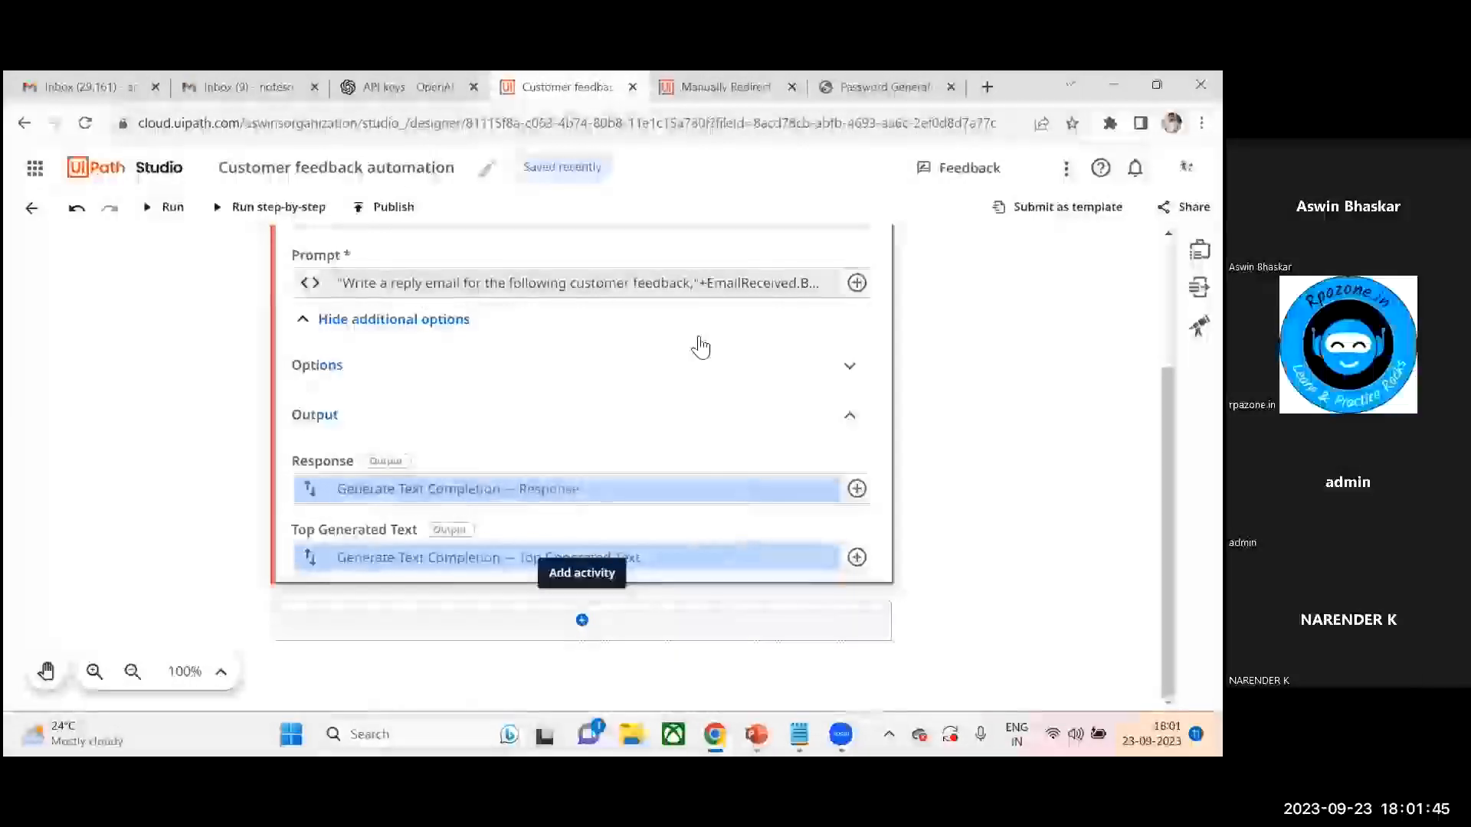
pyautogui.press('Escape')
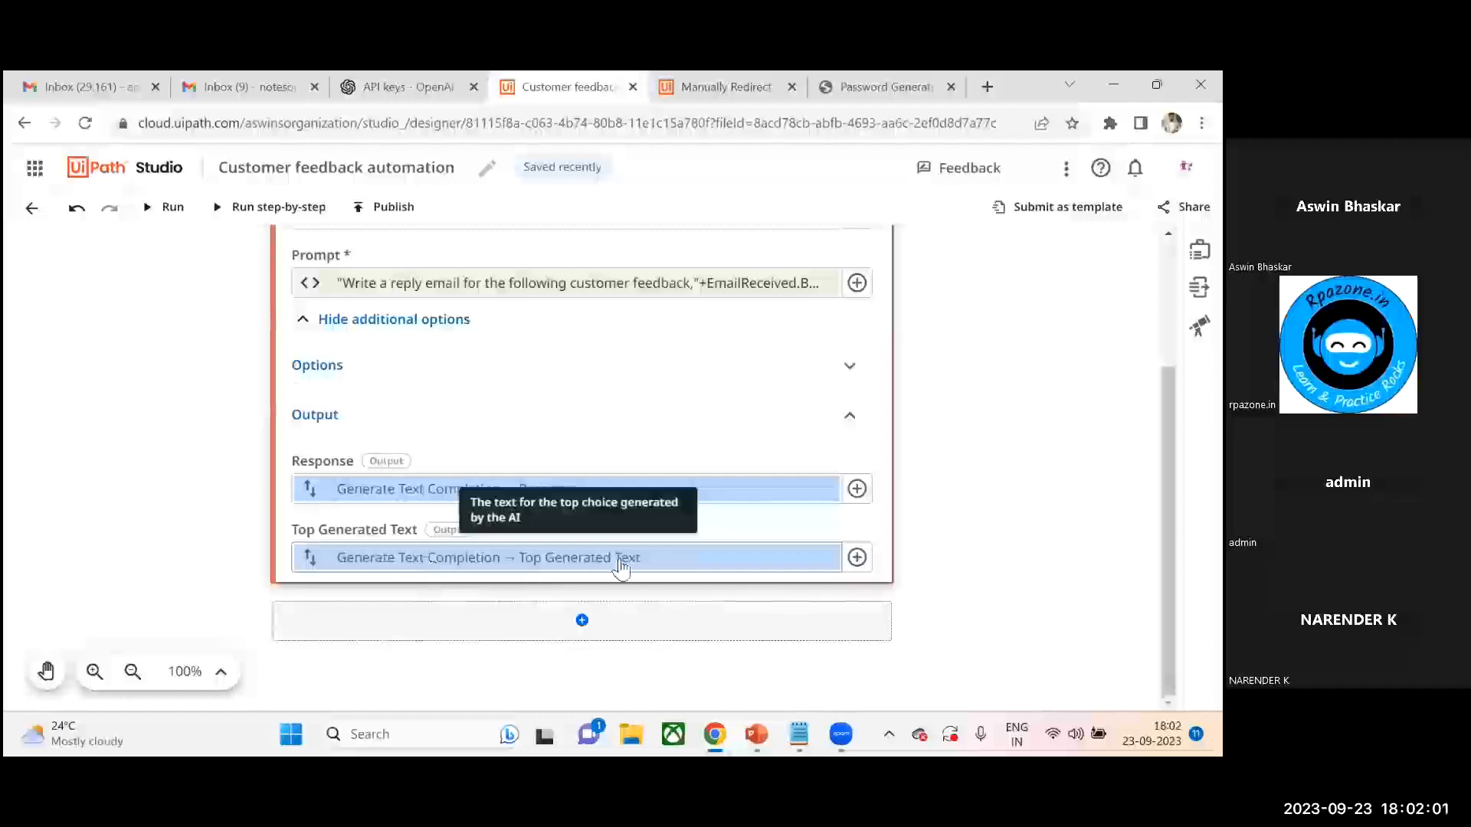
# - Add a Log Message activity below Generate Text Completion
pyautogui.click(582, 621)
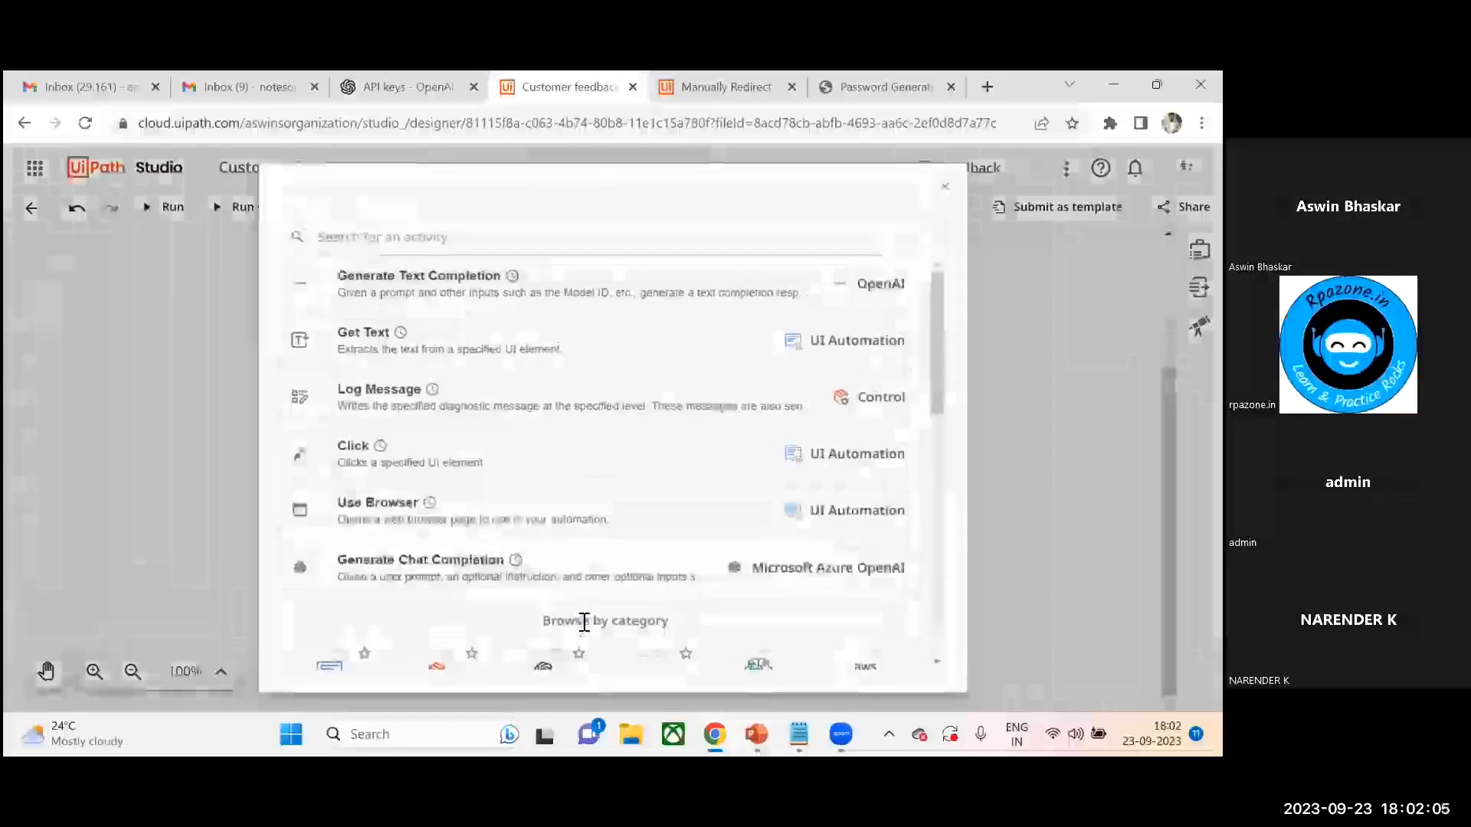
pyautogui.write('log message')
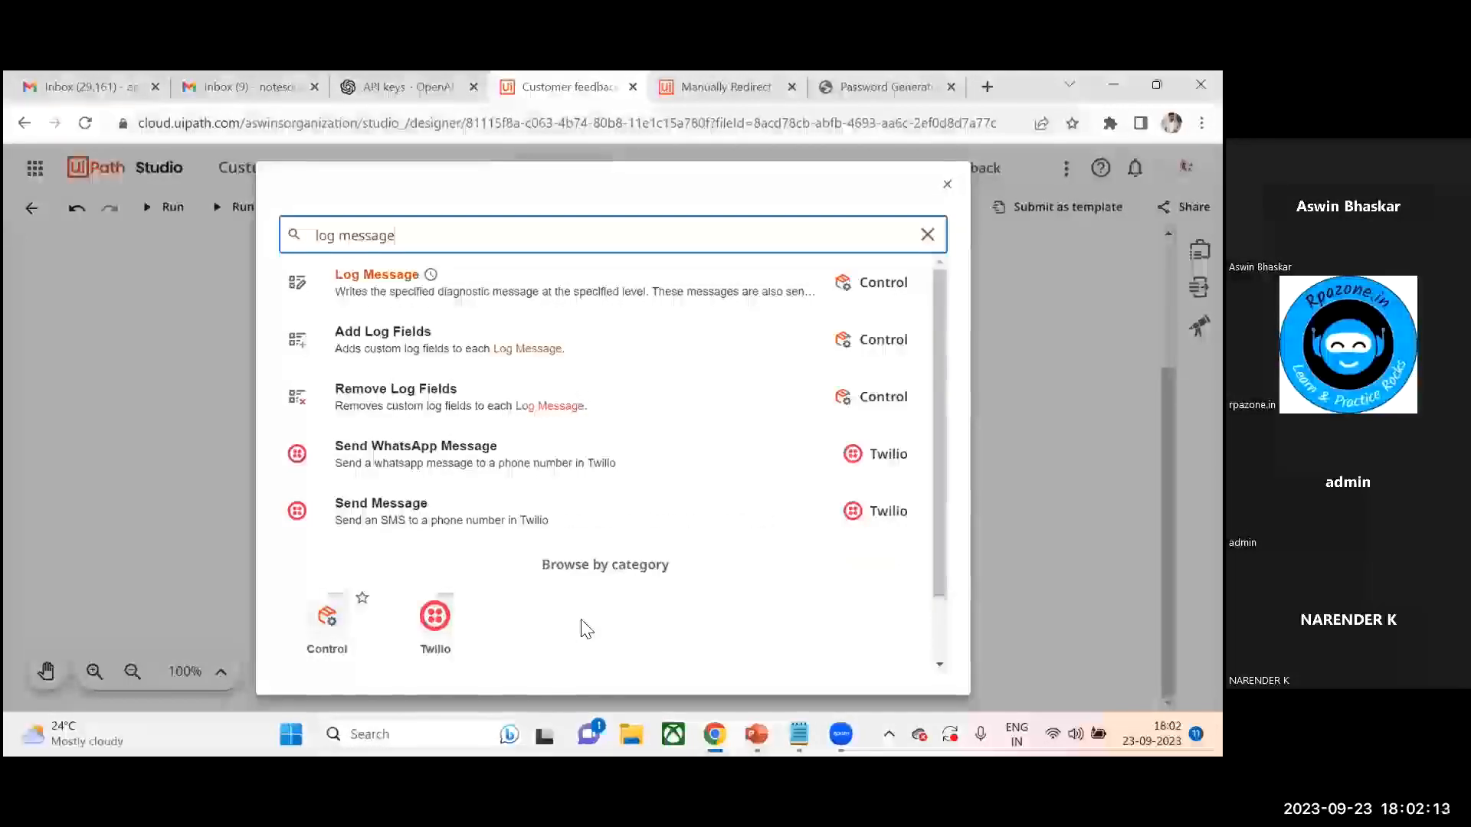
pyautogui.click(342, 274)
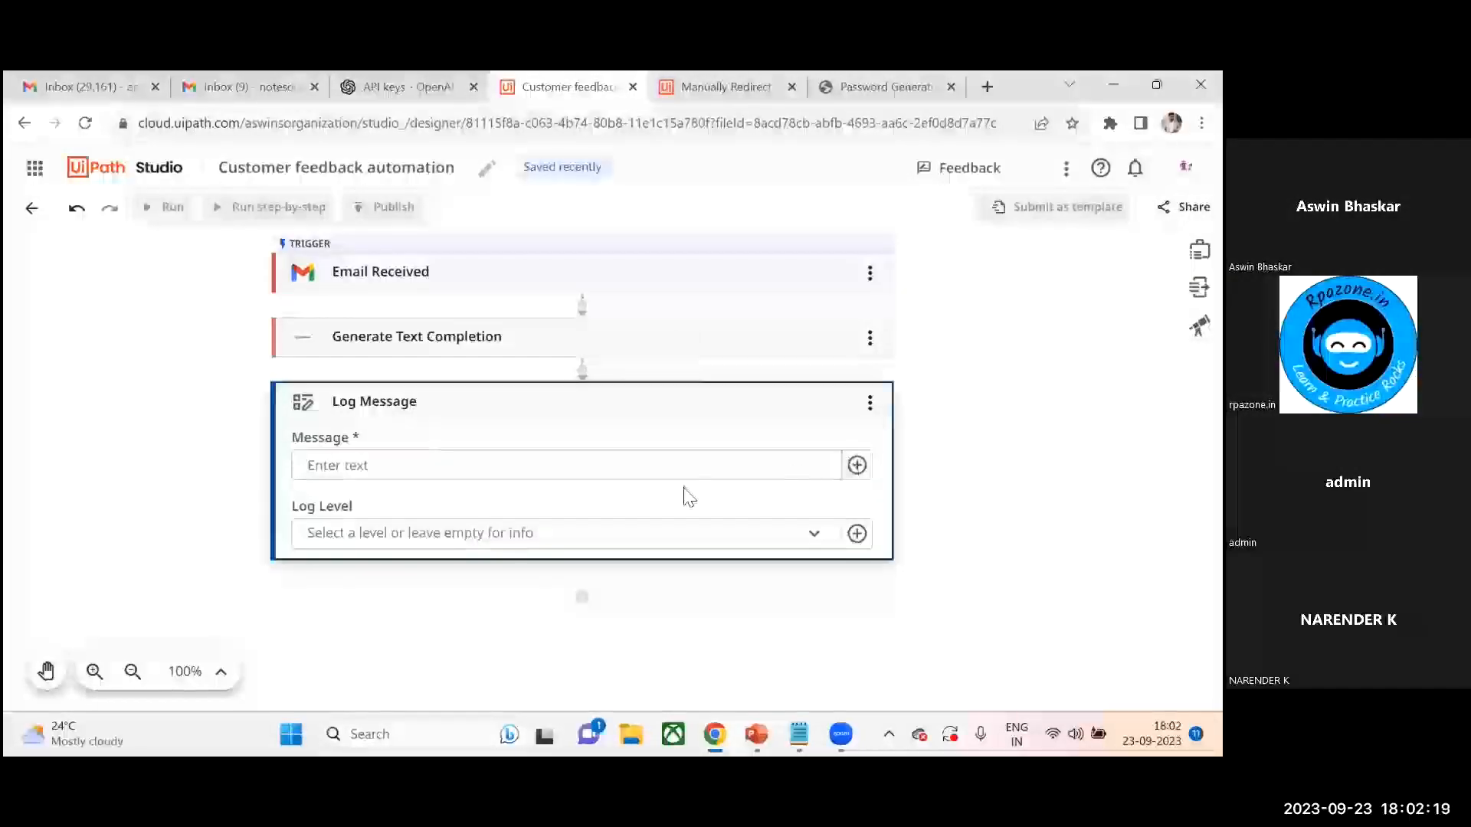
# - Set the Log Message's message to the Generate Text Completion's generated text output and pick a log level
pyautogui.click(857, 465)
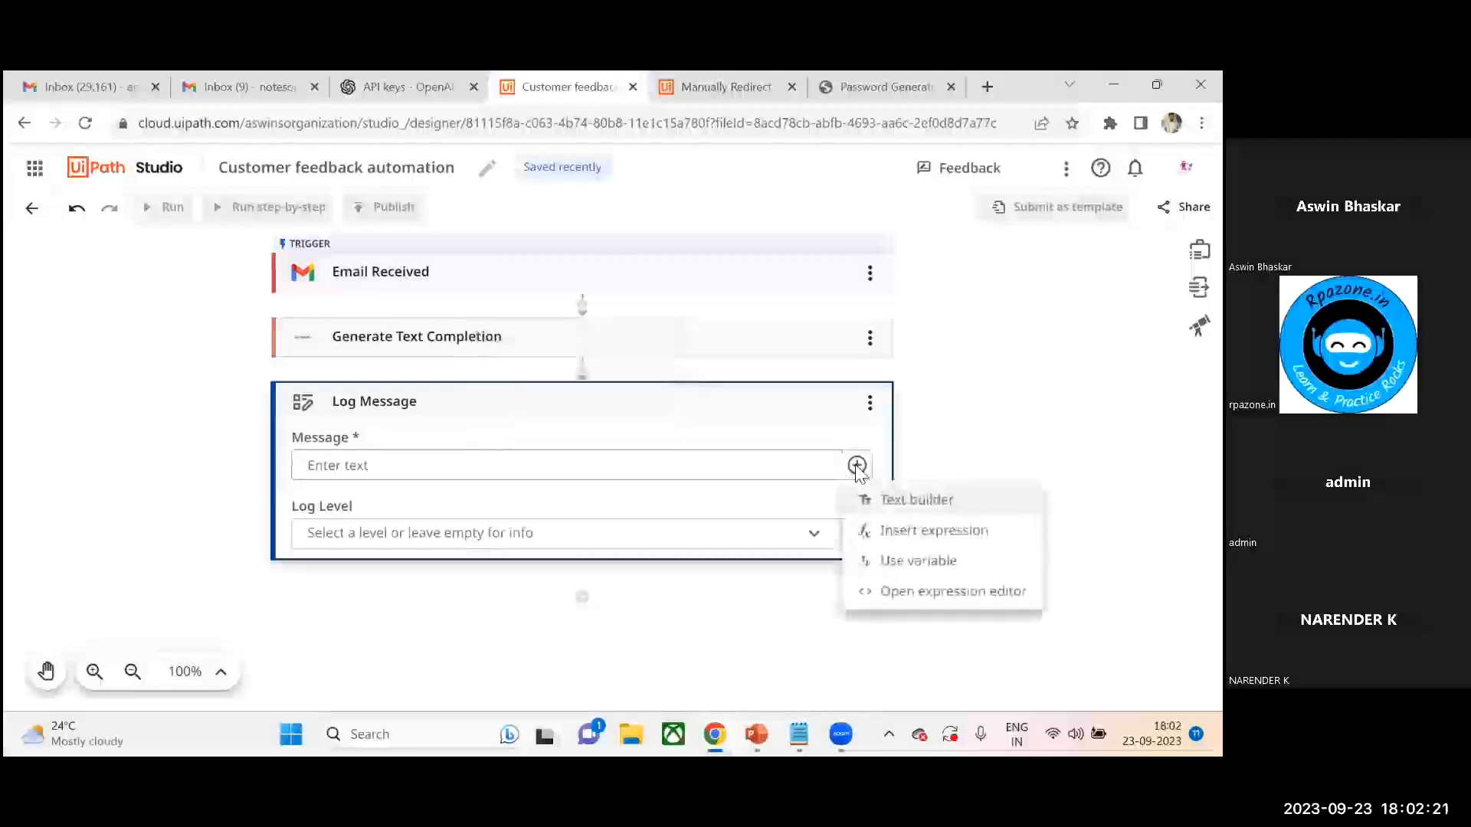
pyautogui.click(928, 561)
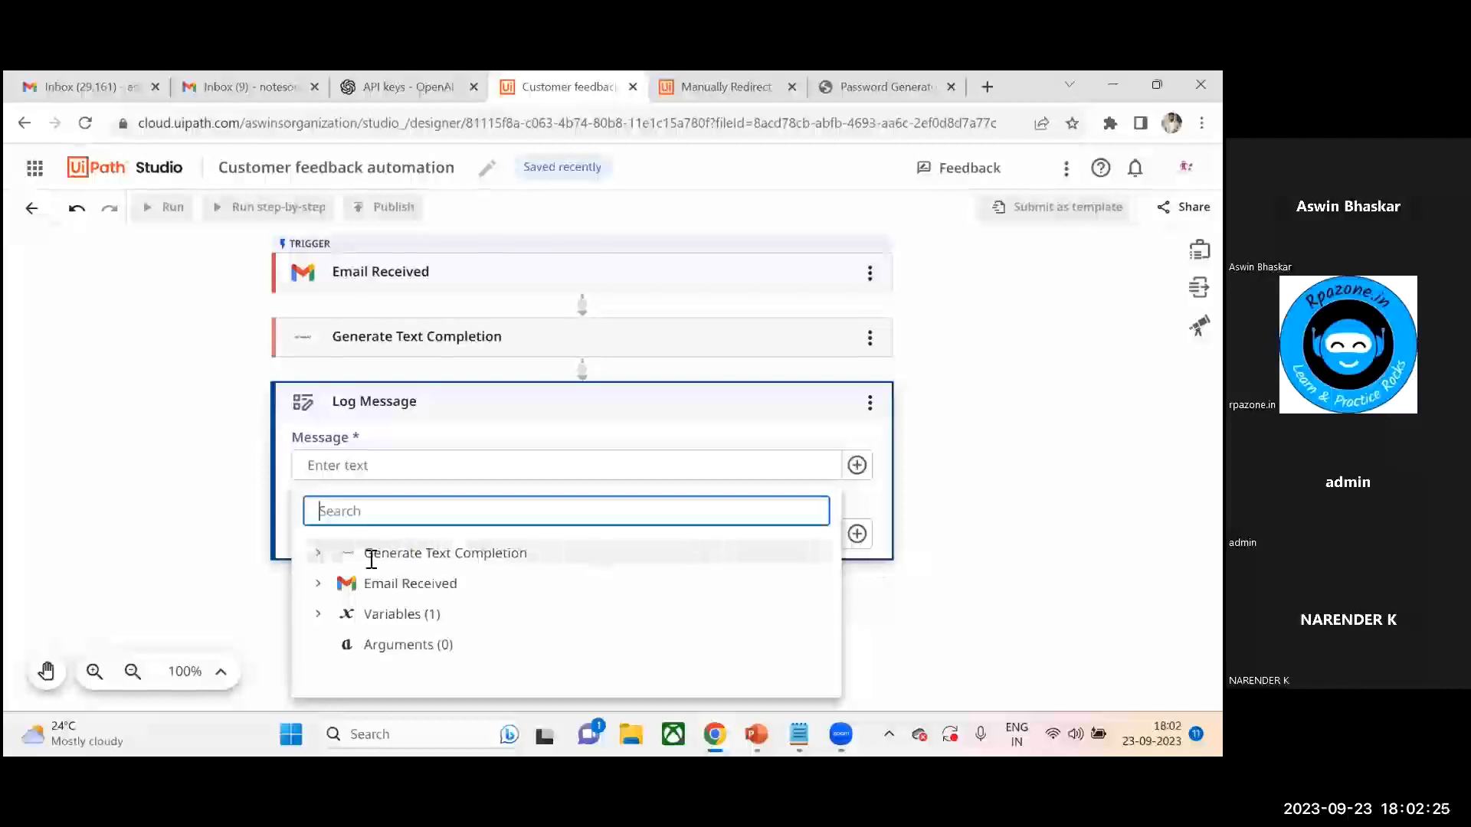
pyautogui.click(316, 558)
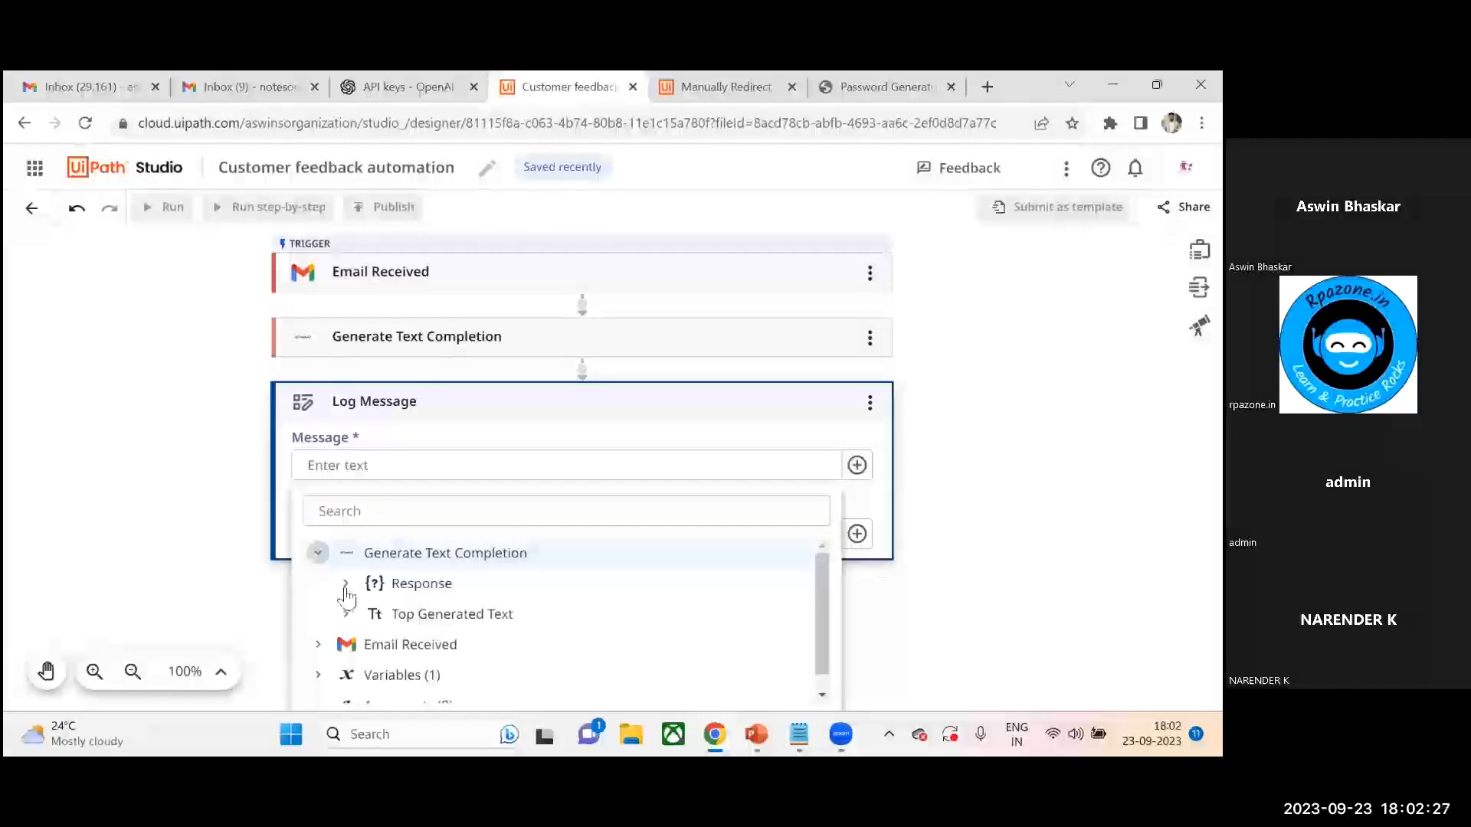
pyautogui.click(445, 620)
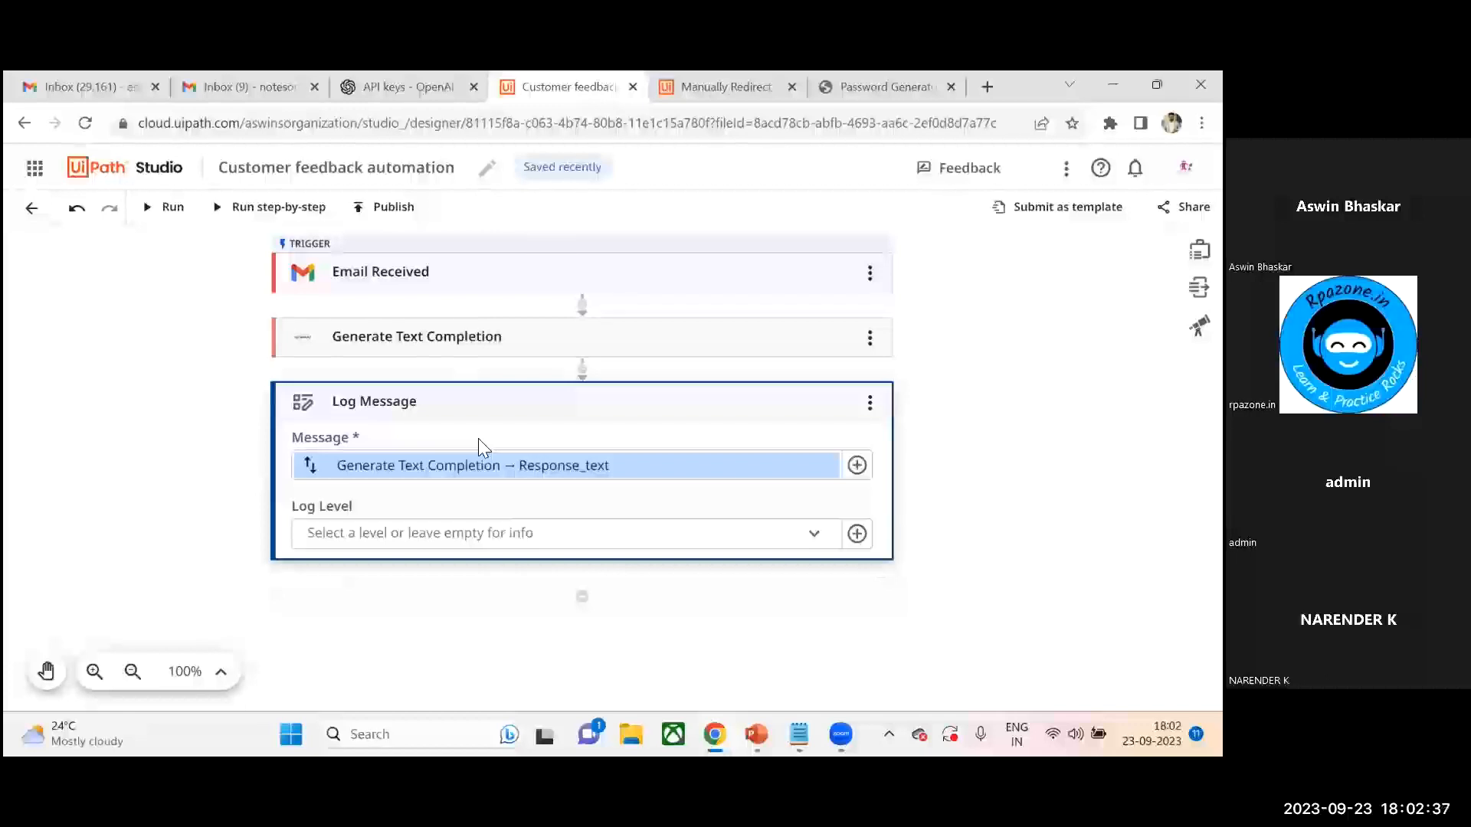
pyautogui.click(815, 542)
pyautogui.click(390, 441)
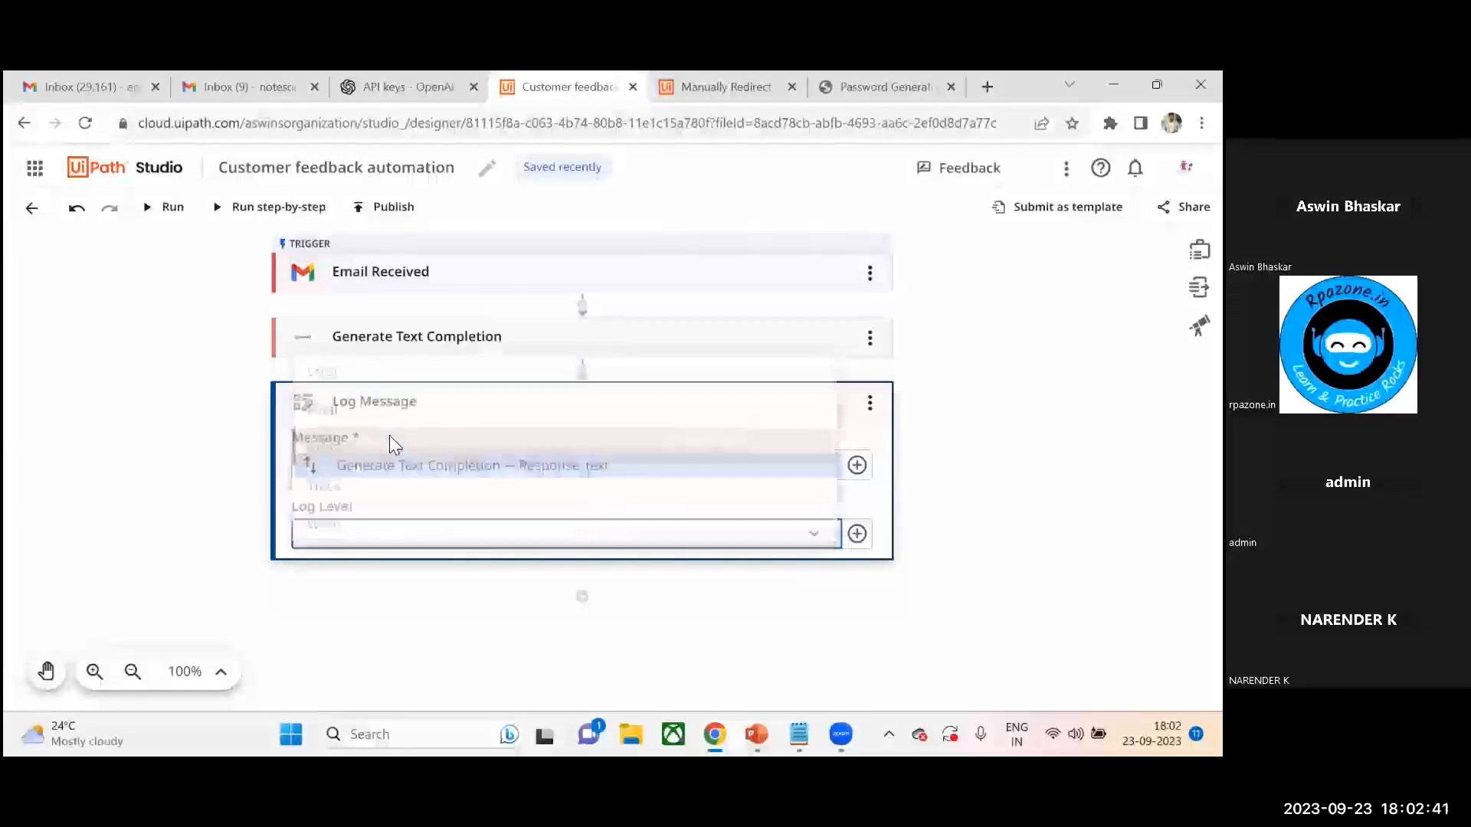
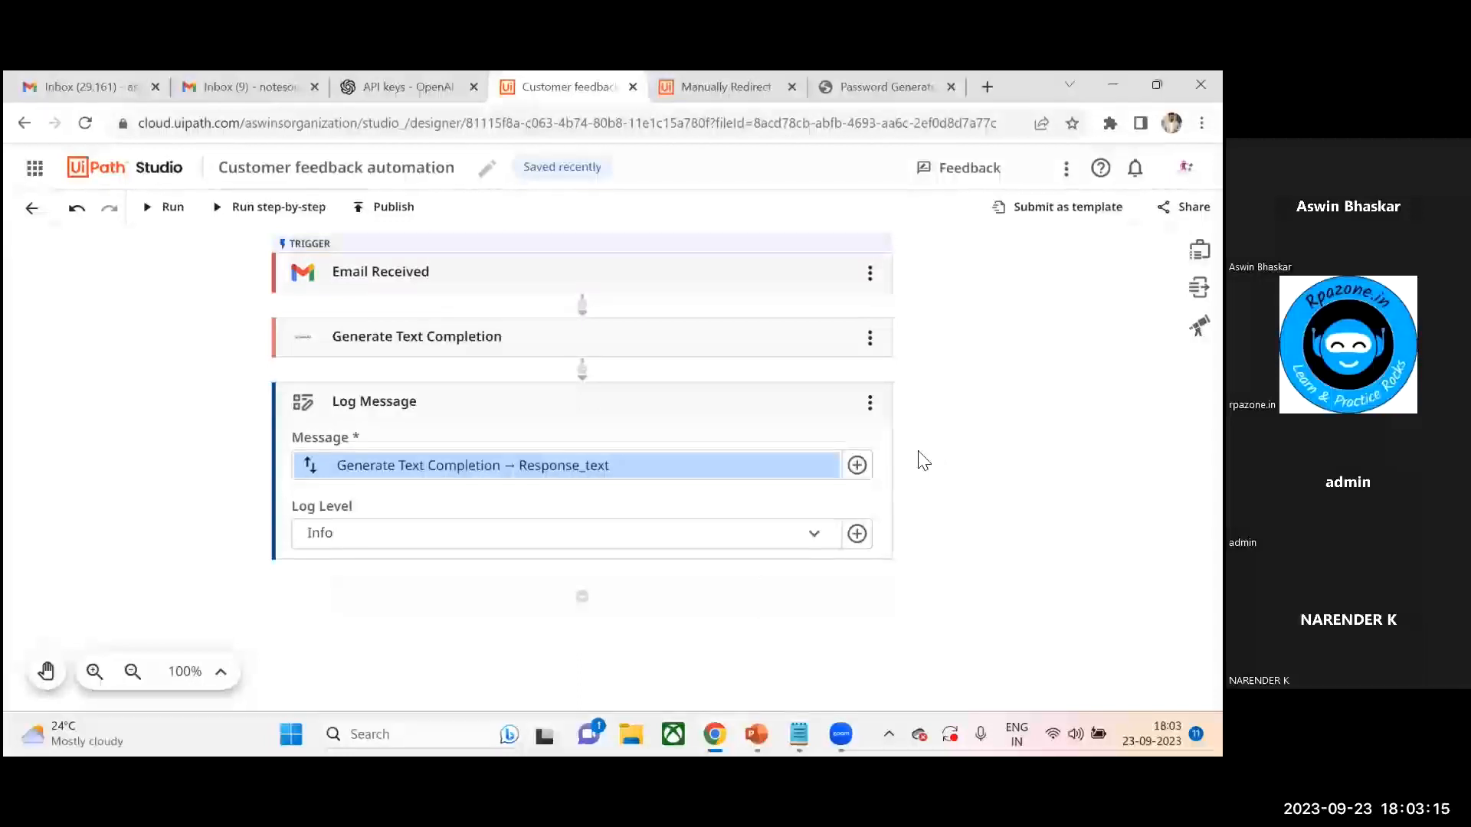
# - Add a Gmail Reply To Email activity below the Log Message
pyautogui.click(582, 598)
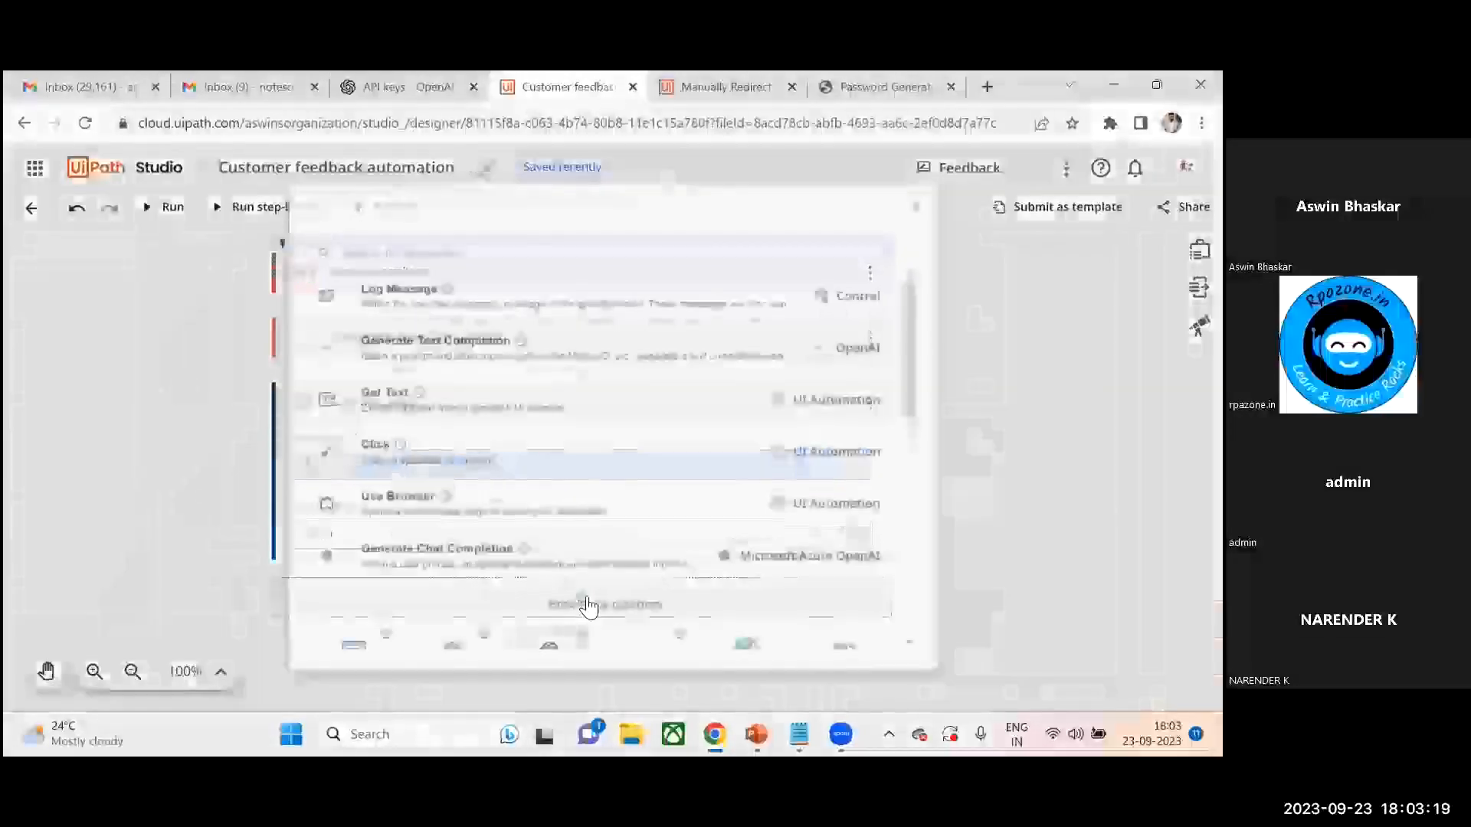
pyautogui.write('reply')
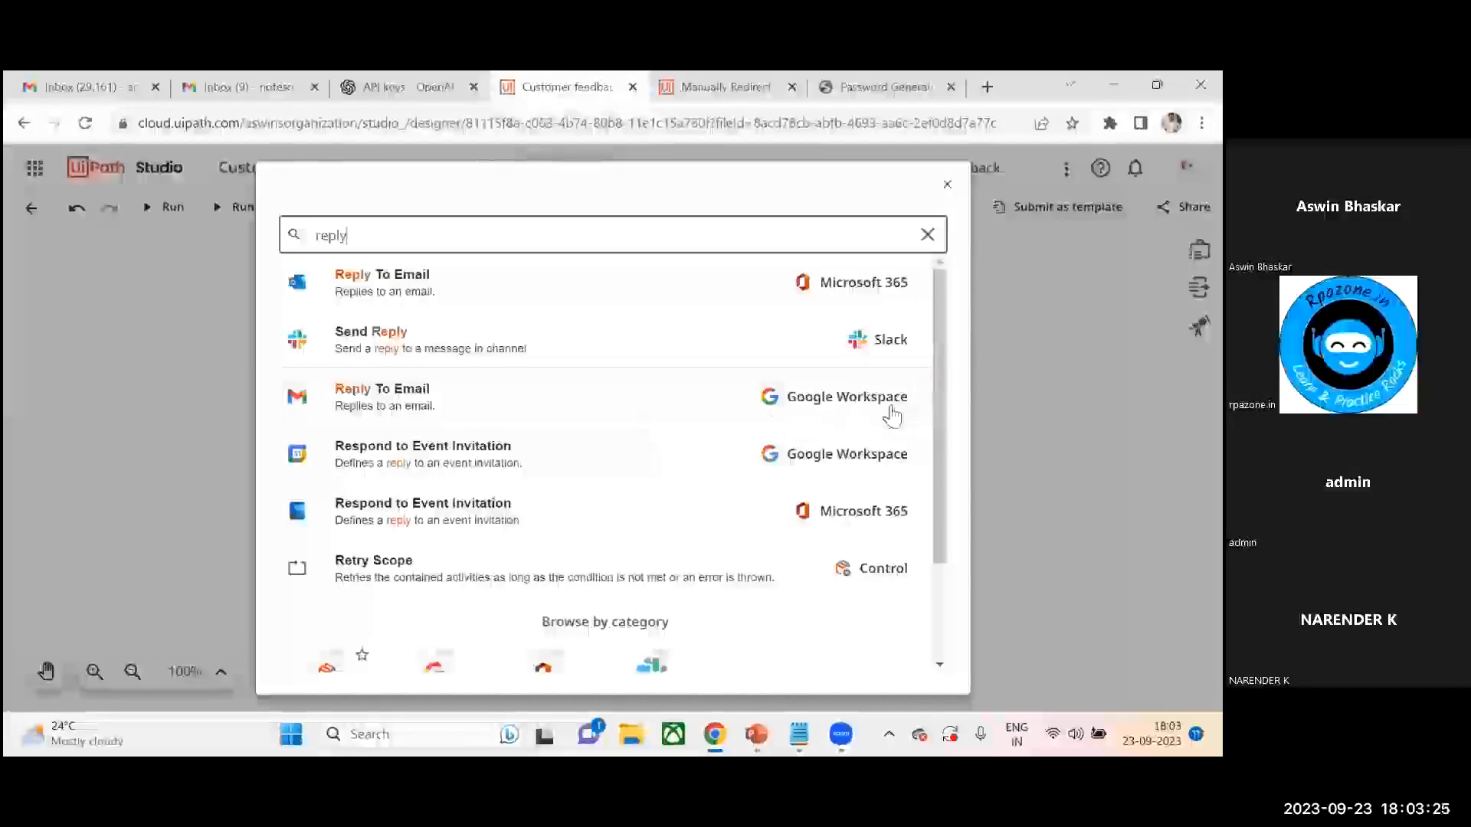
pyautogui.click(550, 407)
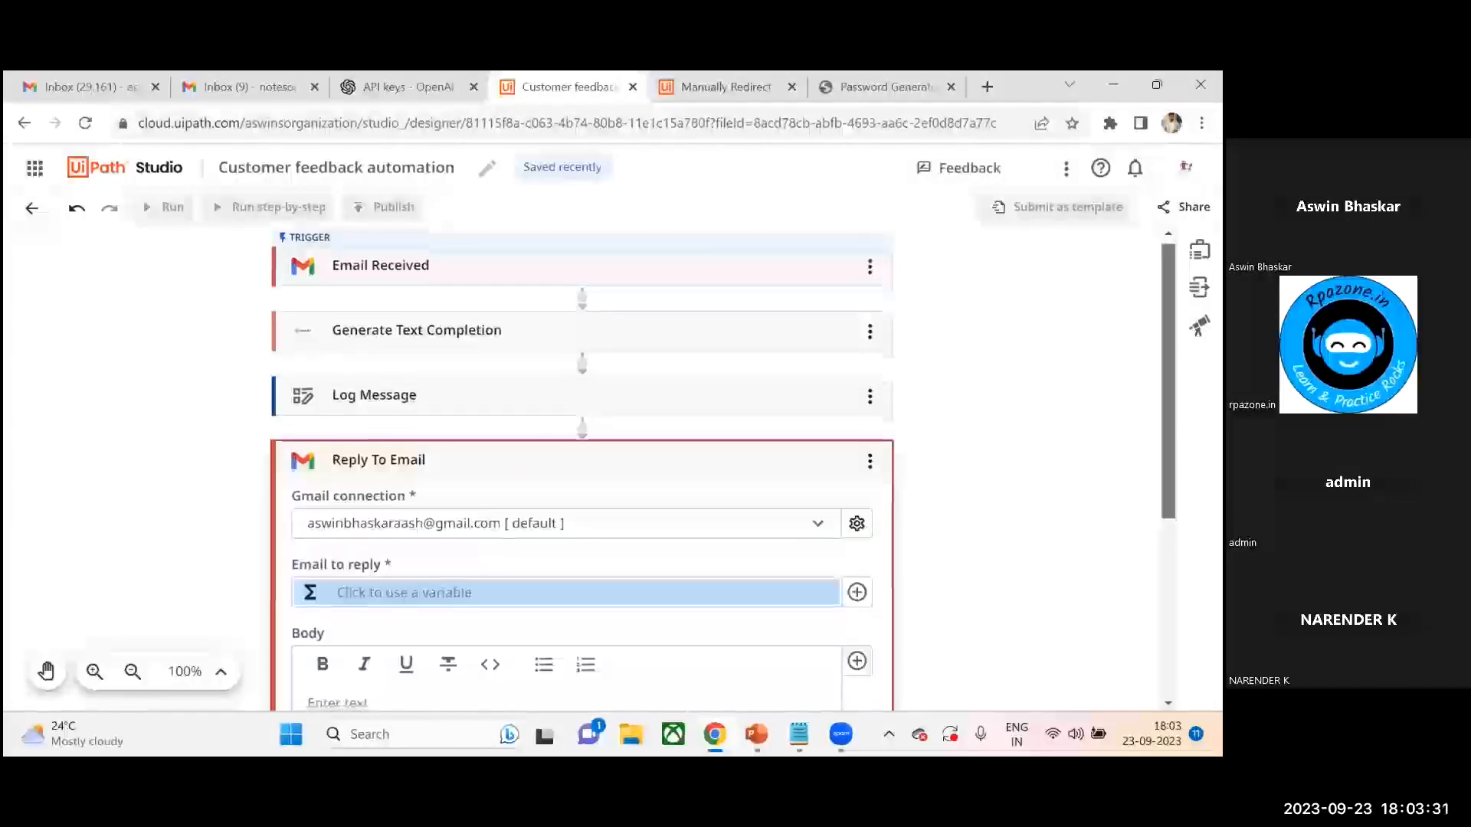
# - Set Email to reply to the Email Received trigger's received email variable, EmailReceived
pyautogui.scroll(-1, 582, 459)
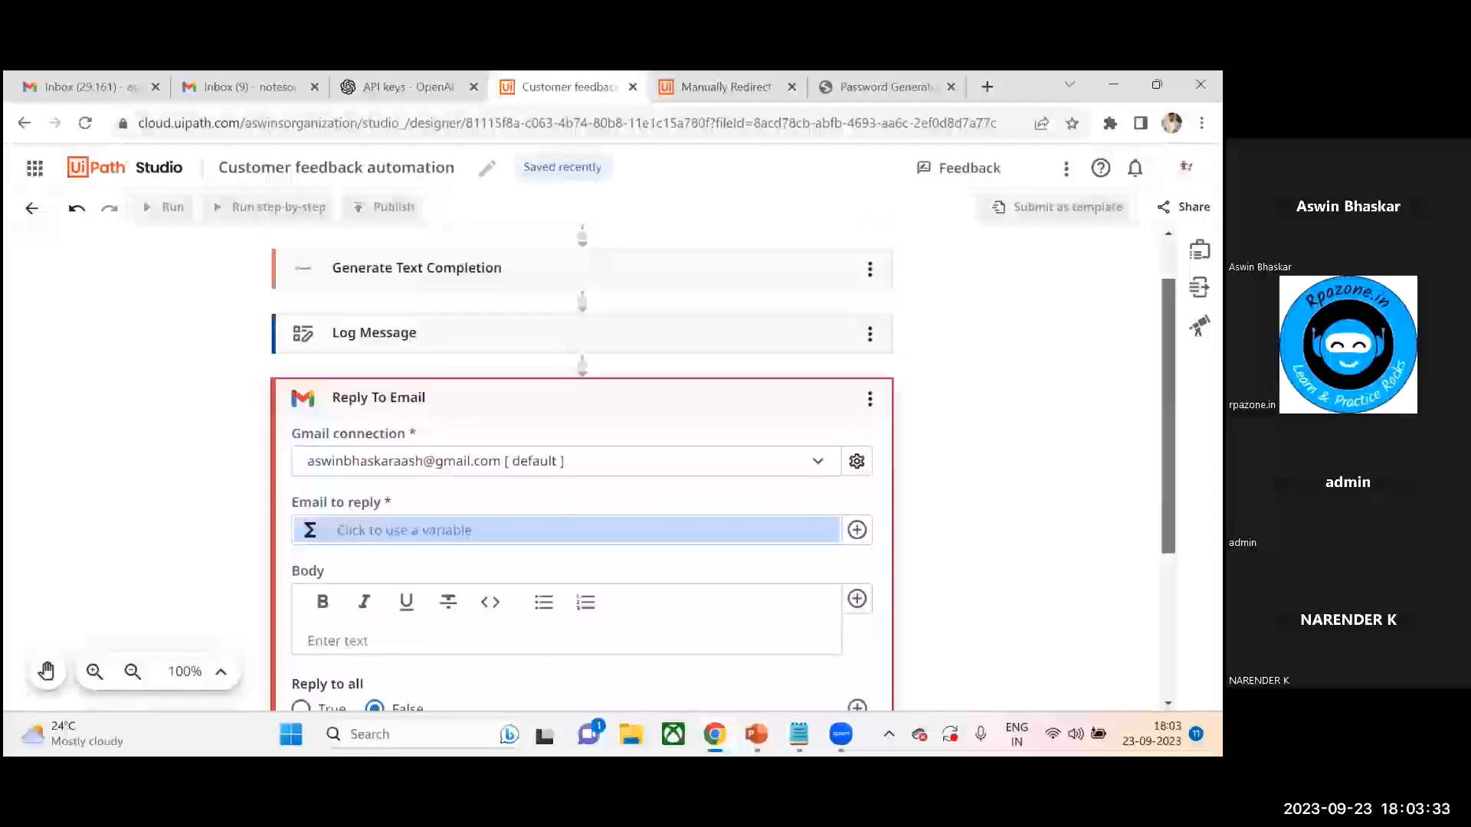
pyautogui.scroll(-1, 582, 460)
pyautogui.scroll(-1, 508, 459)
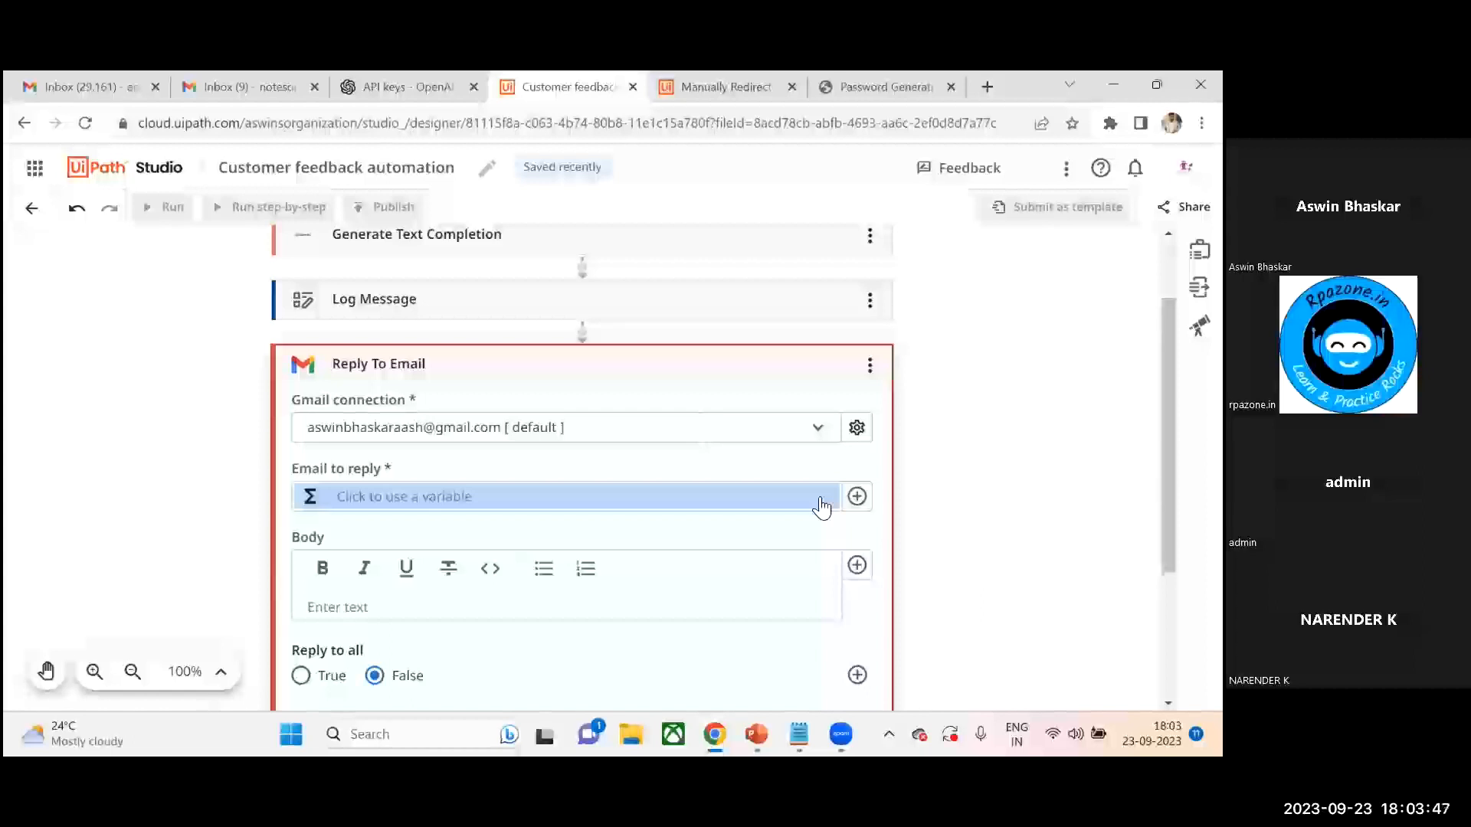
pyautogui.click(857, 497)
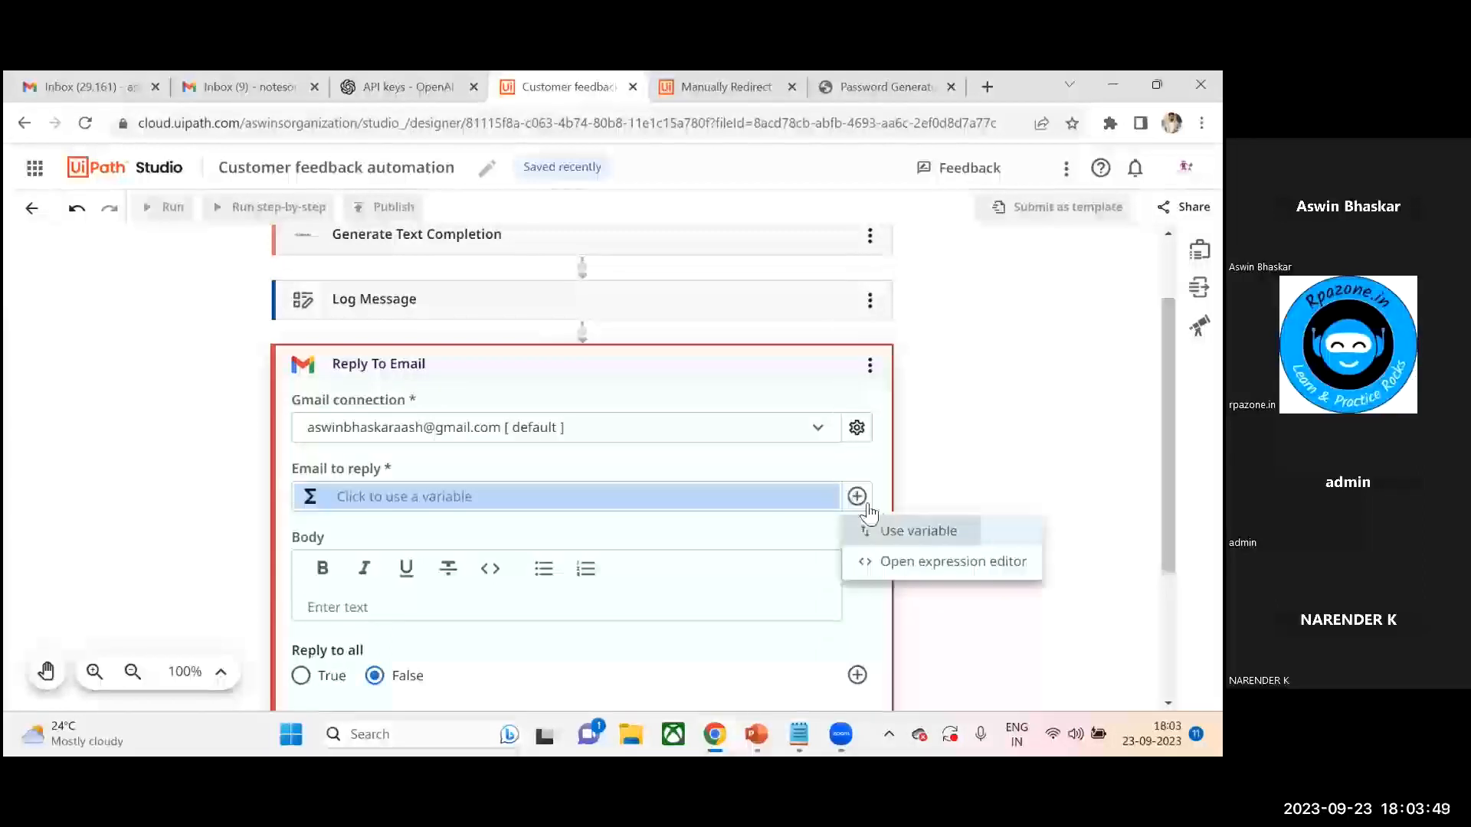
pyautogui.click(911, 527)
pyautogui.click(322, 365)
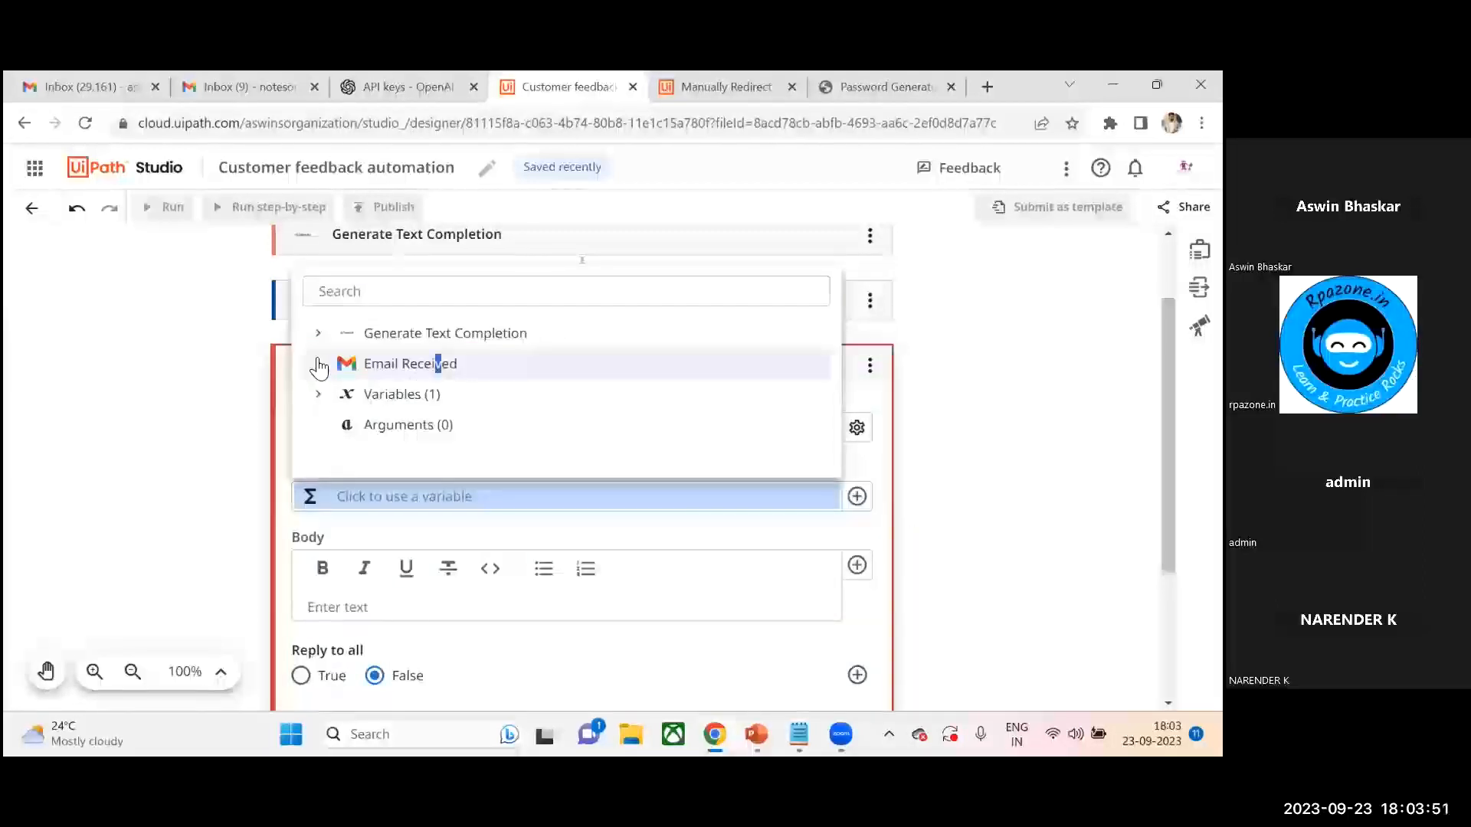
pyautogui.click(319, 365)
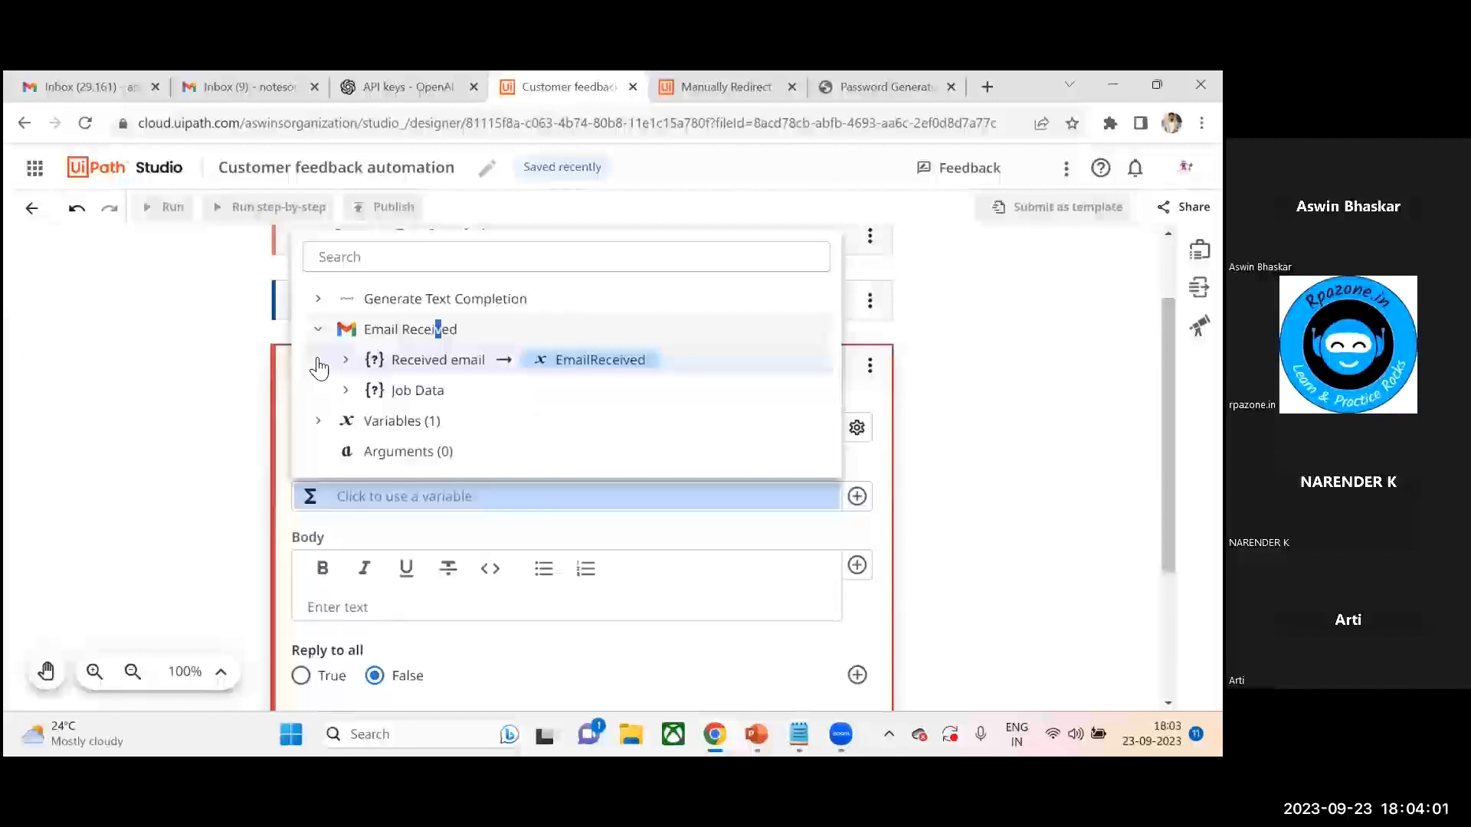
pyautogui.click(418, 360)
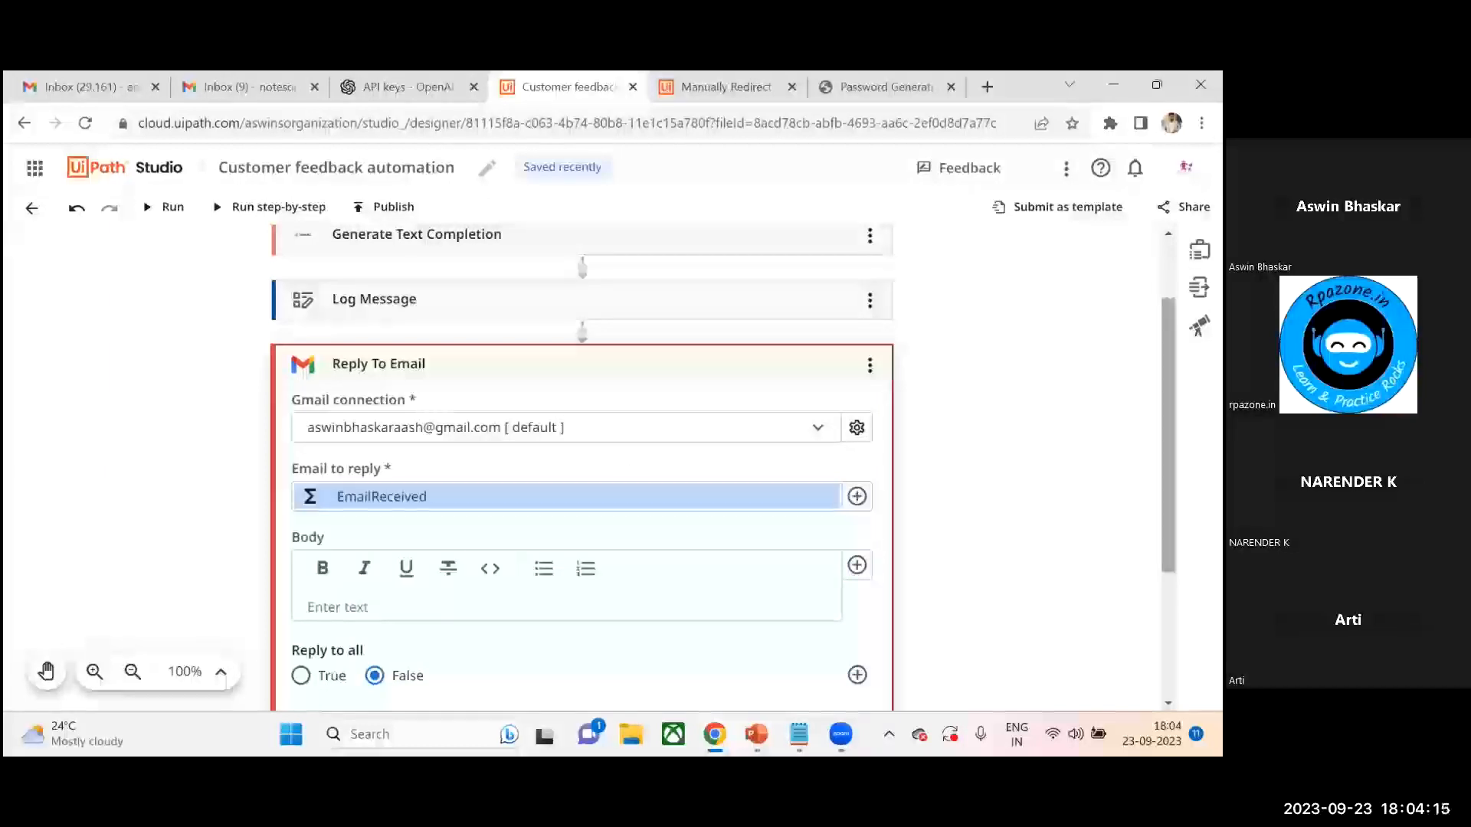
# - Set the reply Body to the Generate Text Completion's Top Generated Text output
pyautogui.scroll(-1, 509, 499)
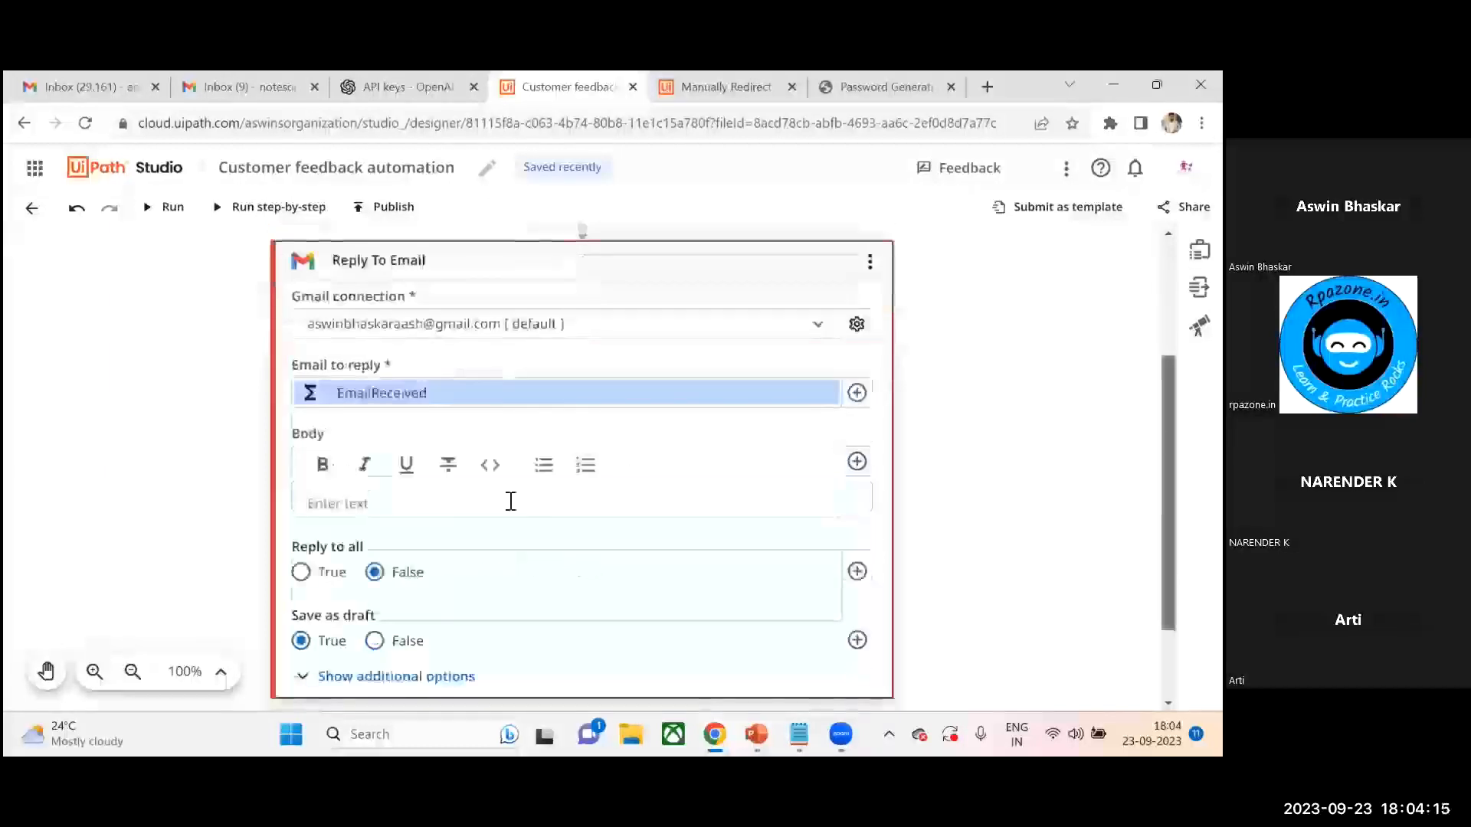
pyautogui.click(360, 505)
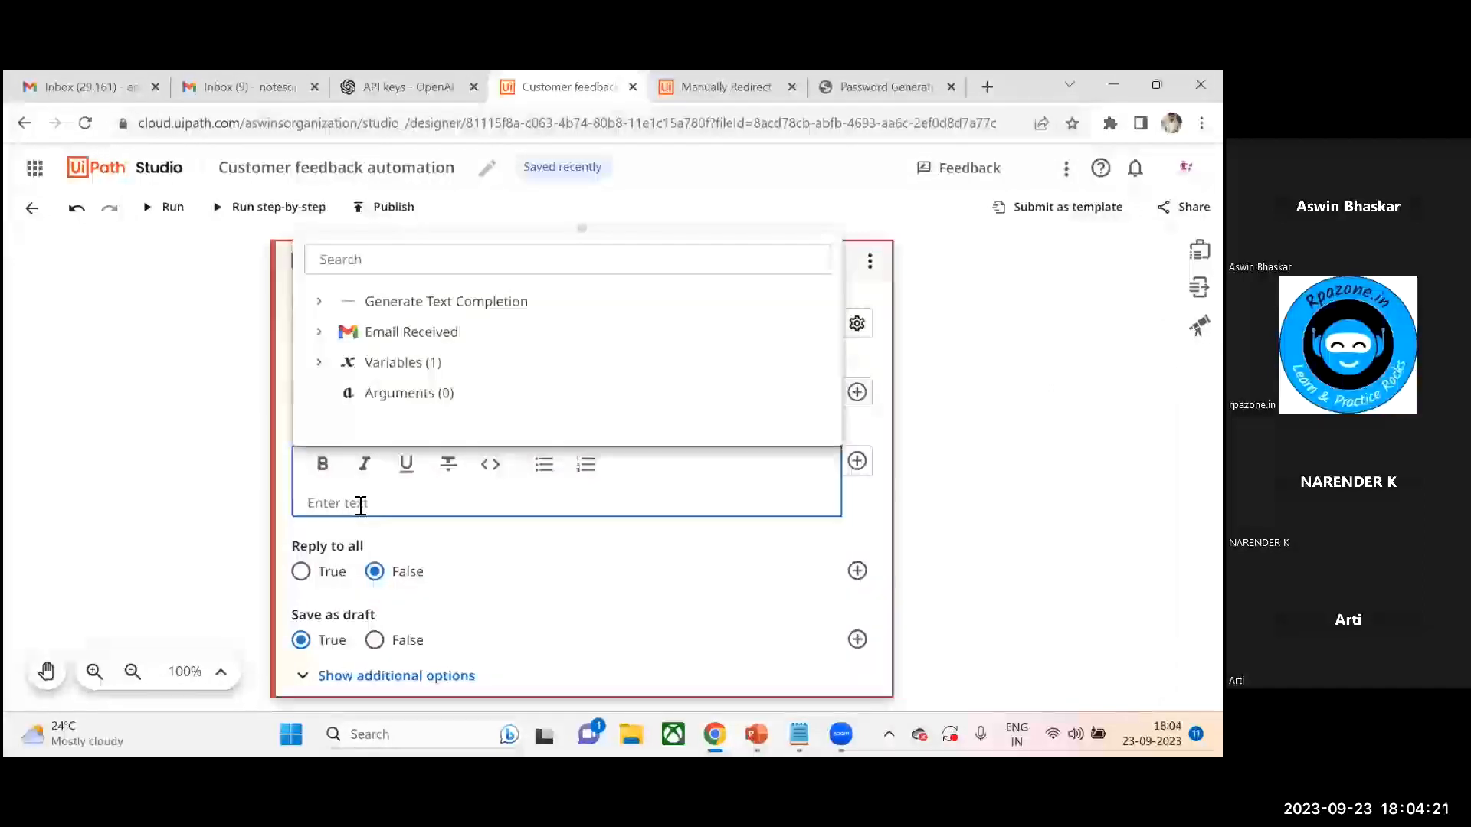
pyautogui.click(320, 302)
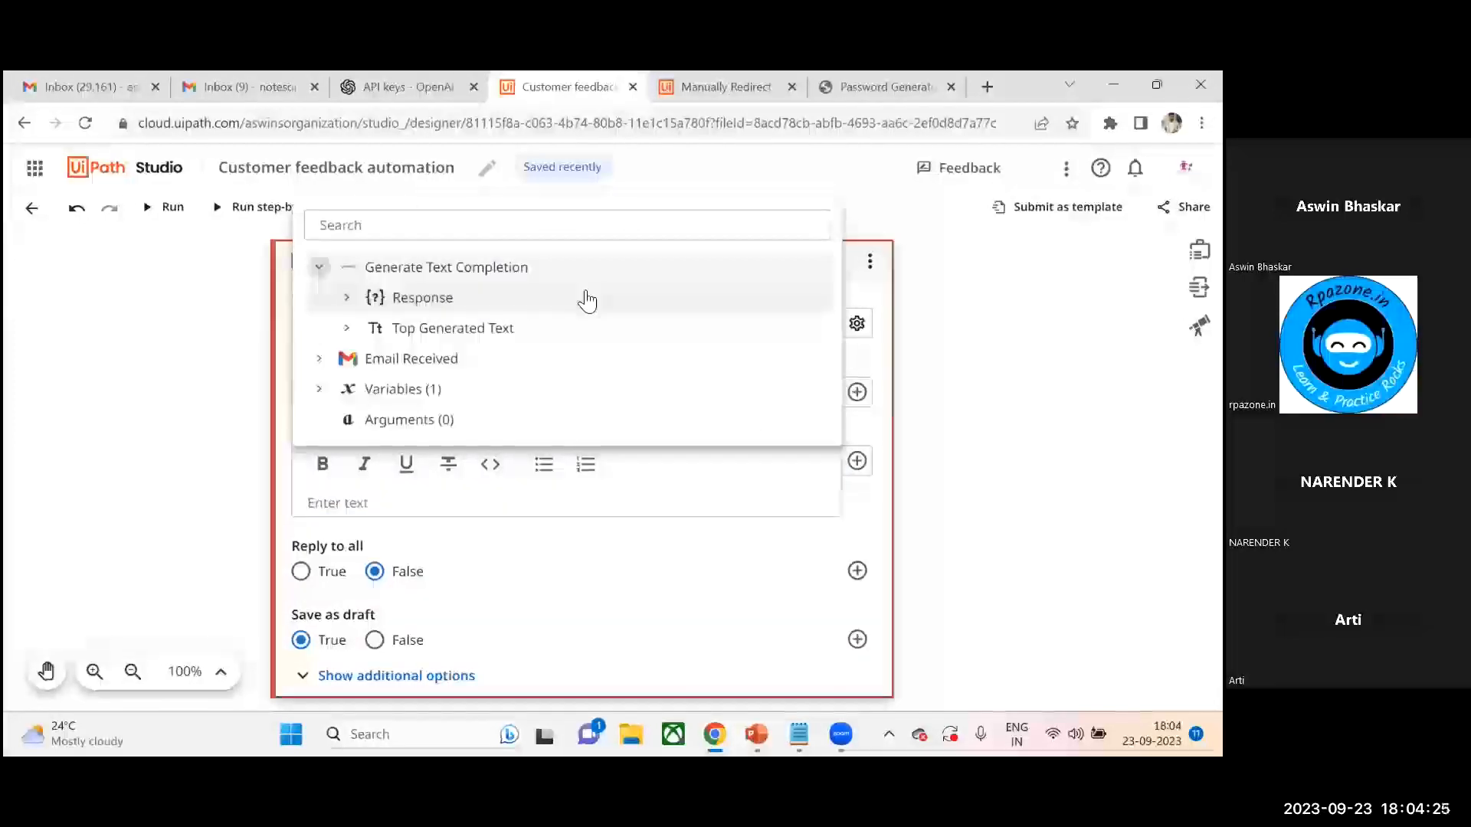
pyautogui.click(481, 334)
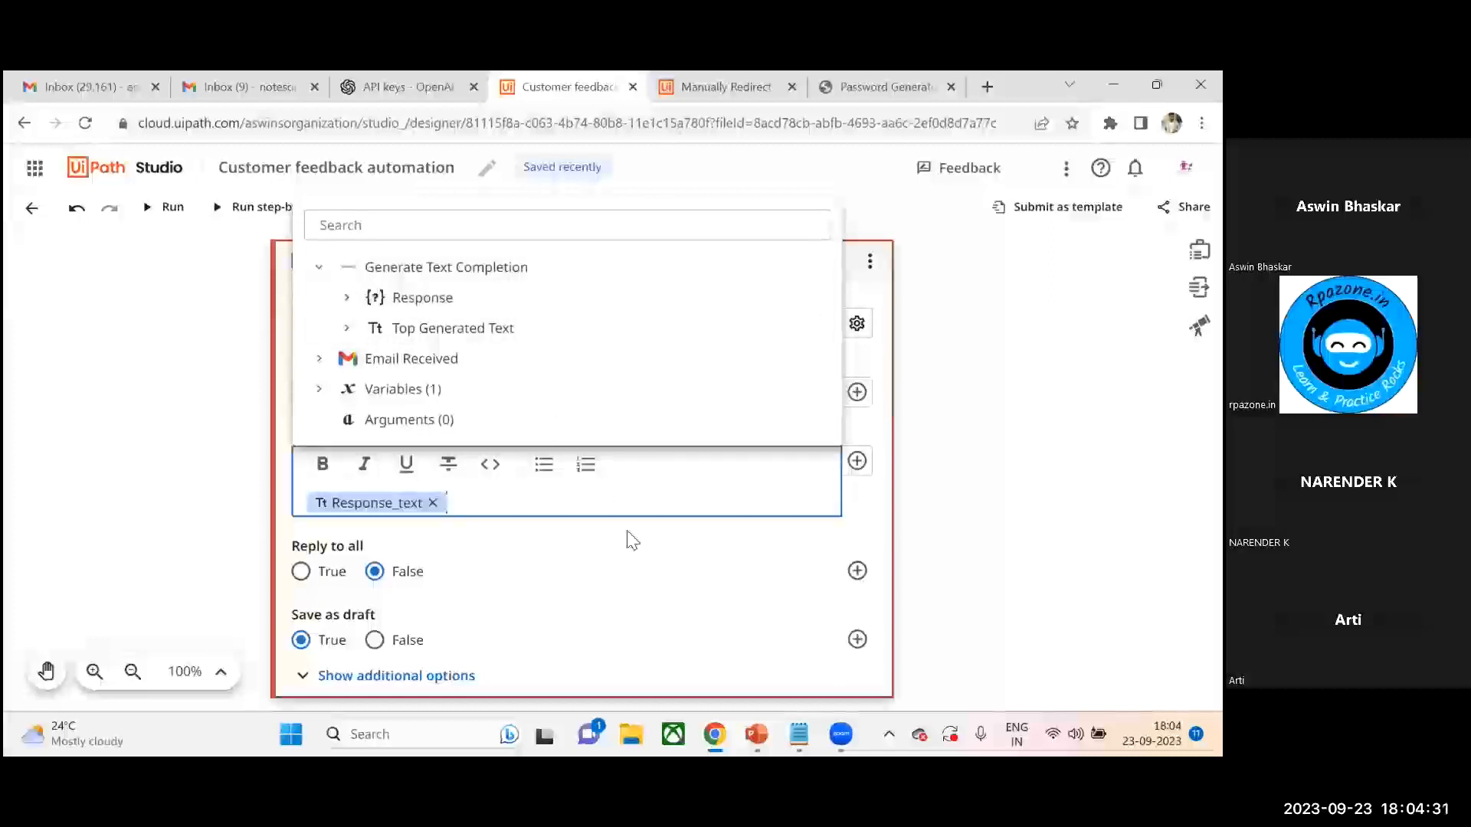
pyautogui.click(588, 551)
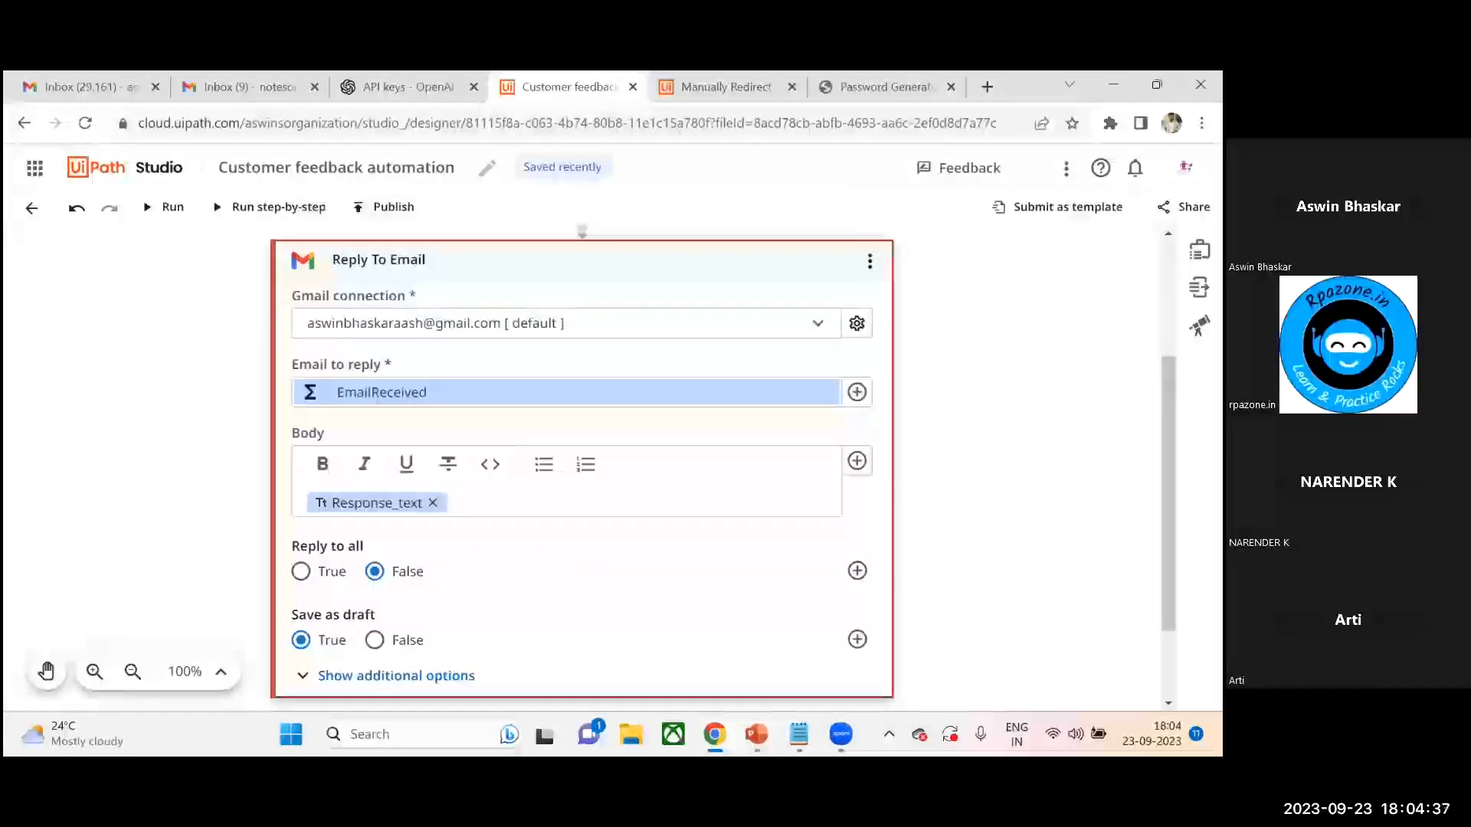
# - Set Reply to all to True and Save as draft to False
pyautogui.scroll(-1, 568, 509)
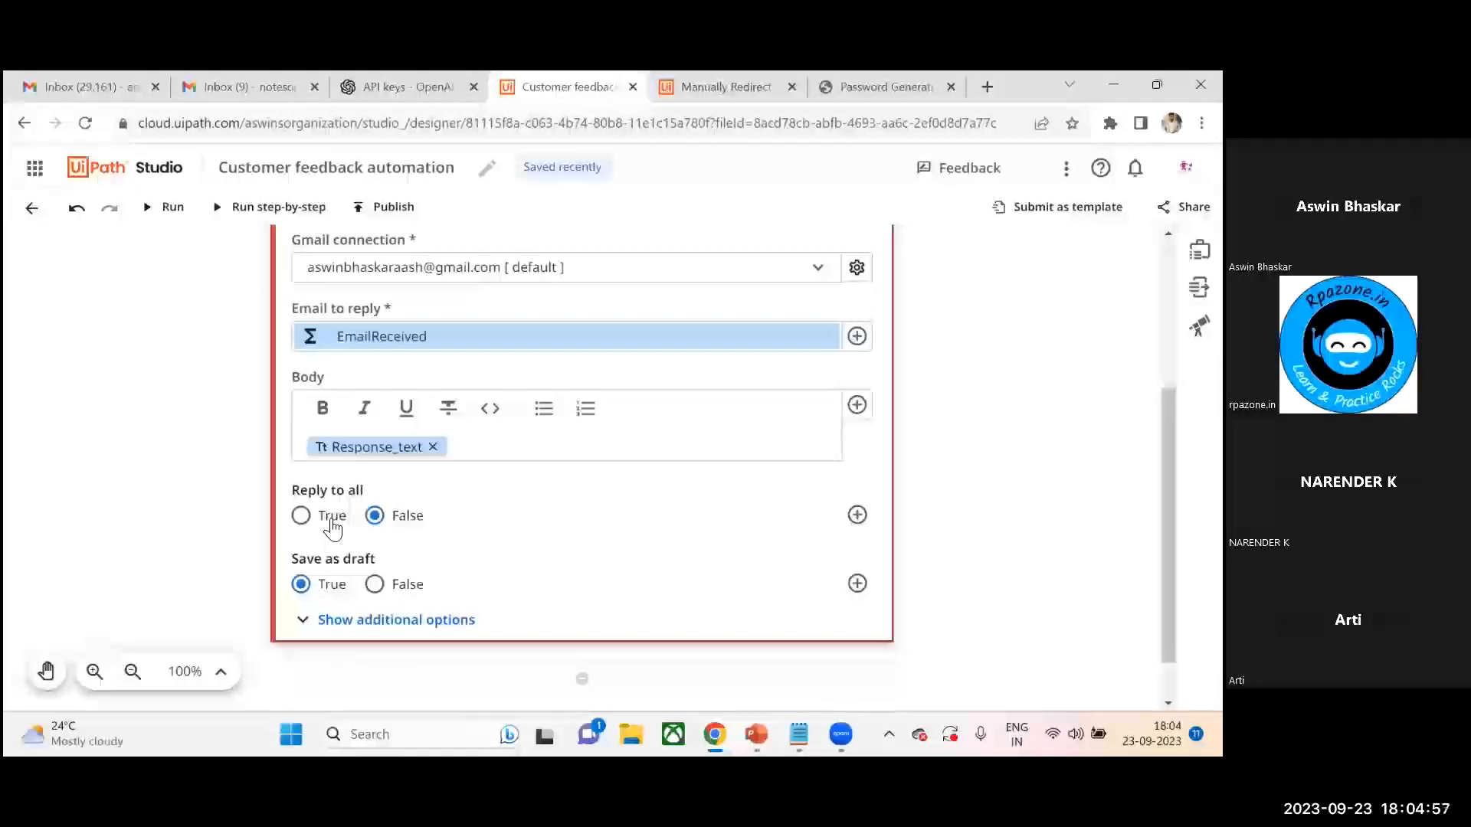
pyautogui.click(376, 585)
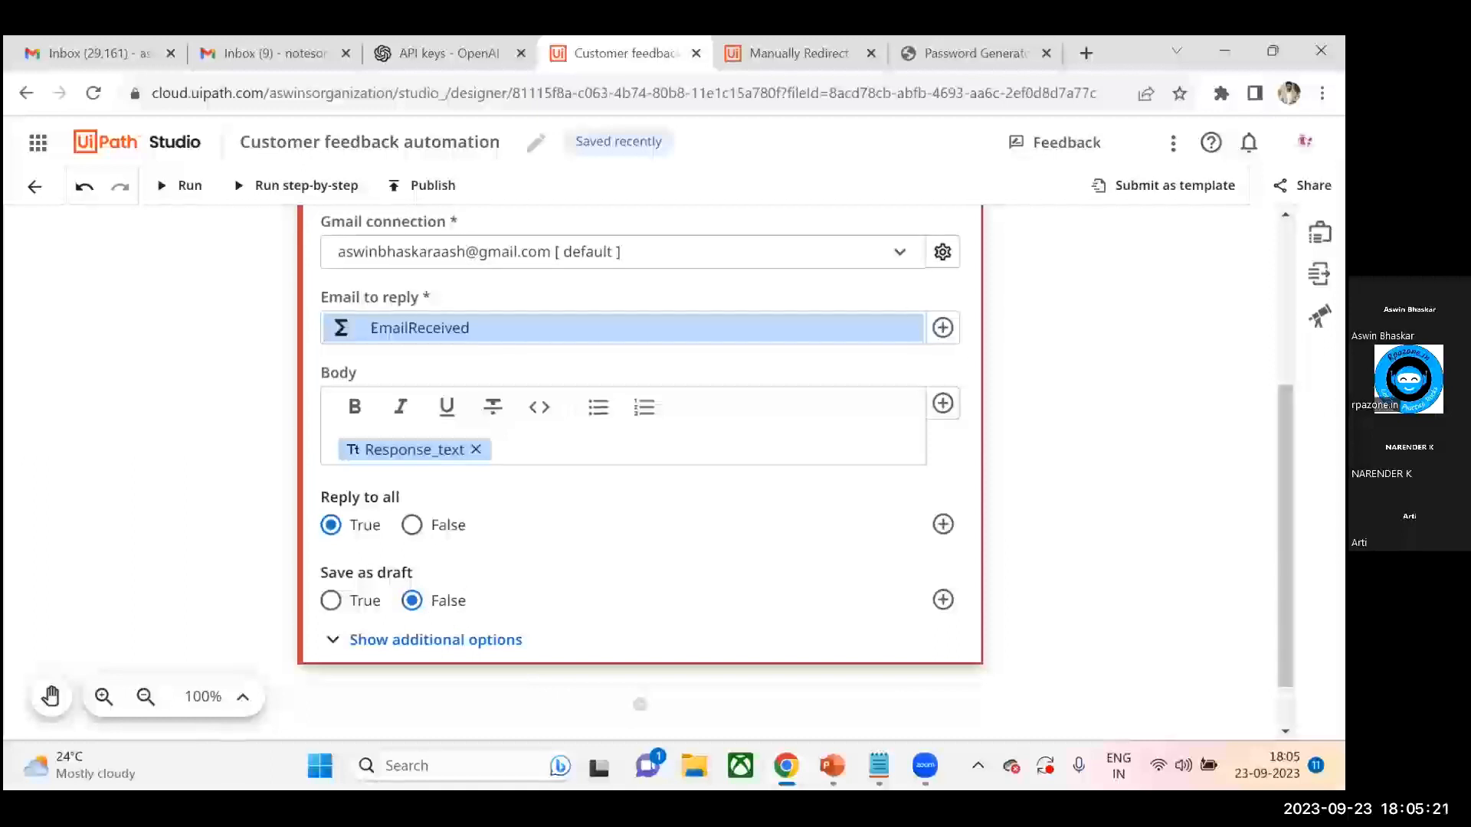
# - Switch to the other Gmail inbox and start a new email addressed to the automation's Gmail account
pyautogui.scroll(2, 1090, 368)
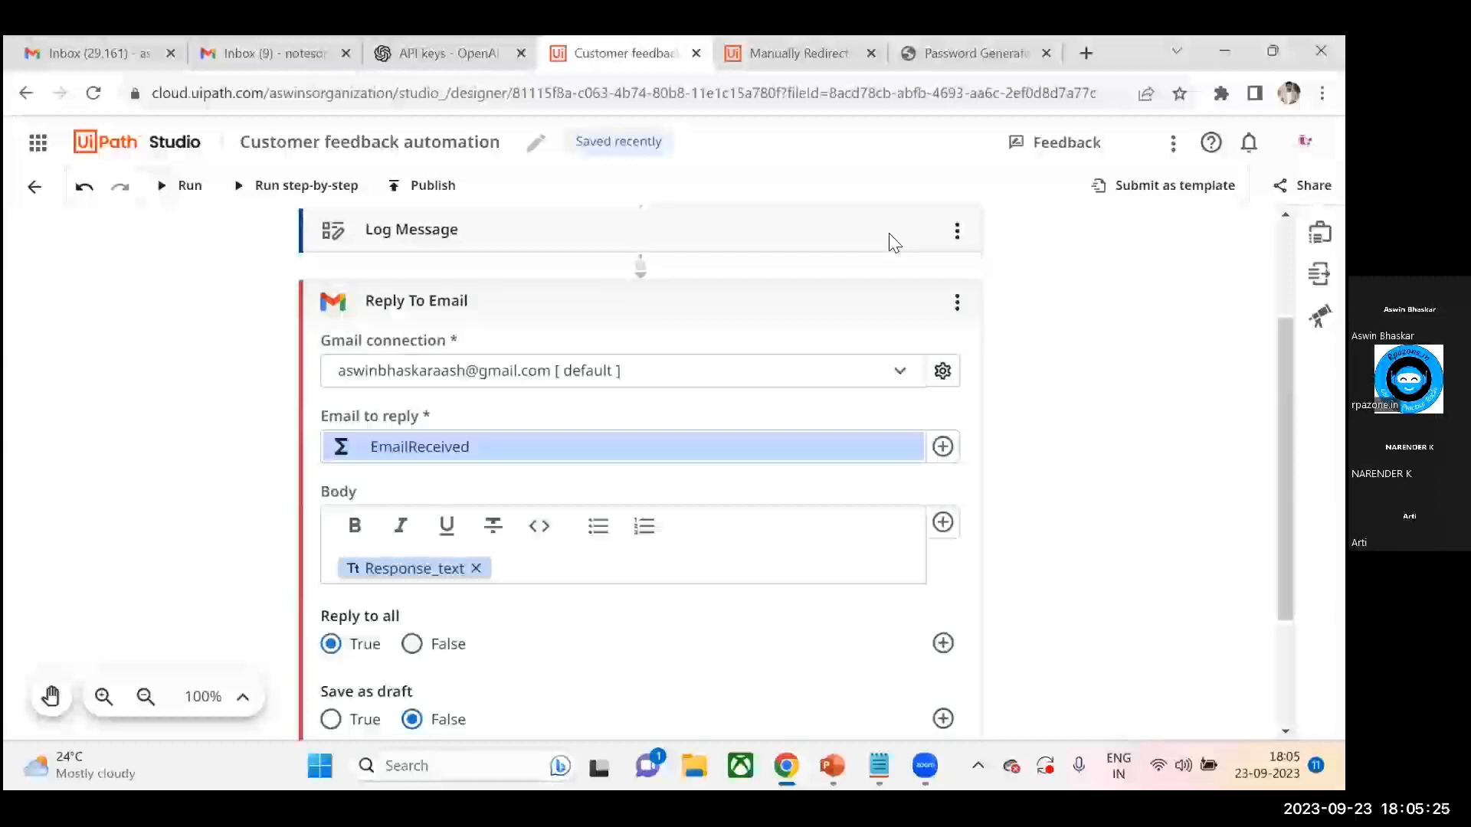
pyautogui.scroll(3, 450, 253)
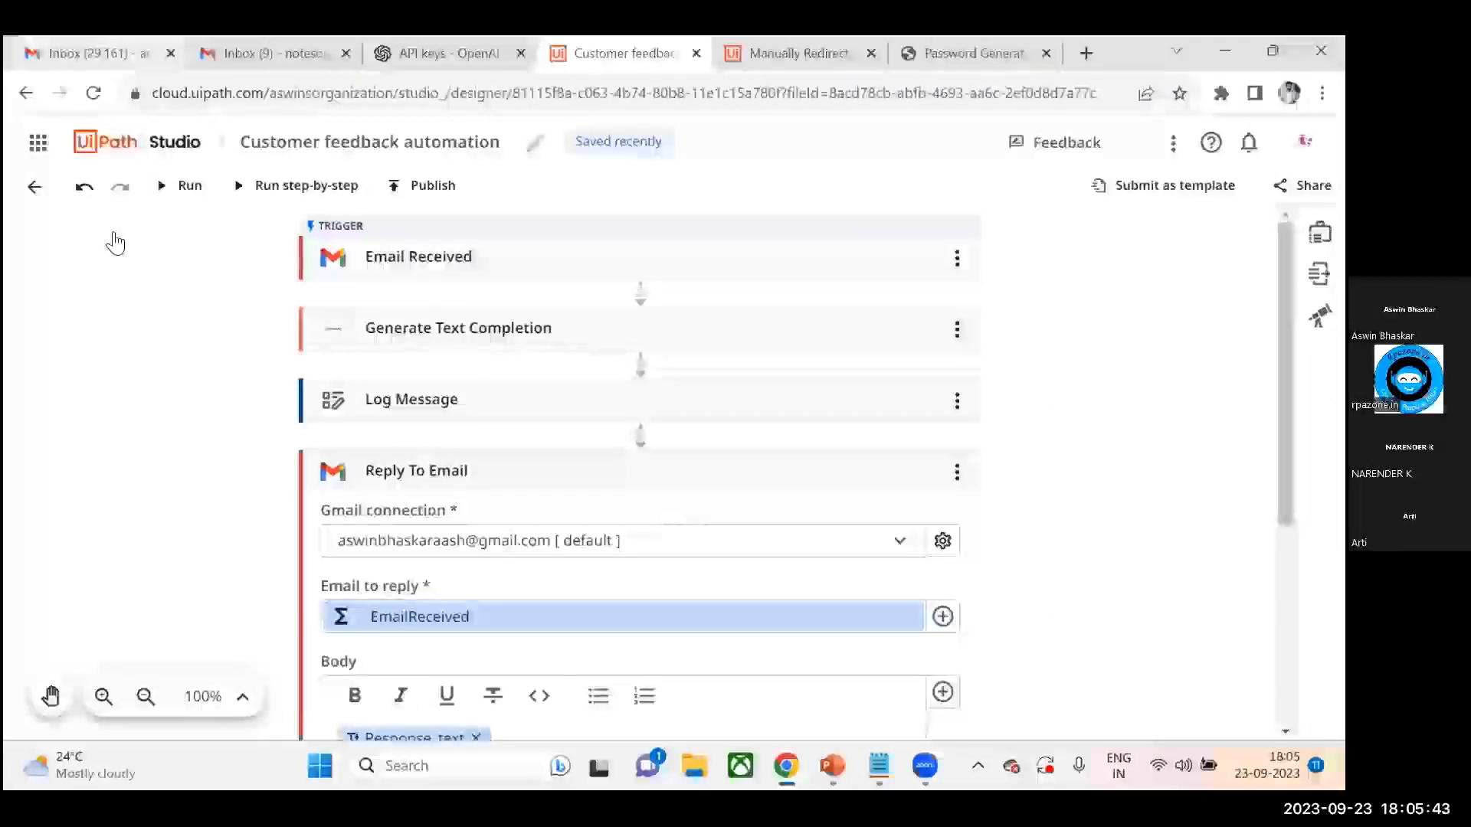
pyautogui.click(113, 58)
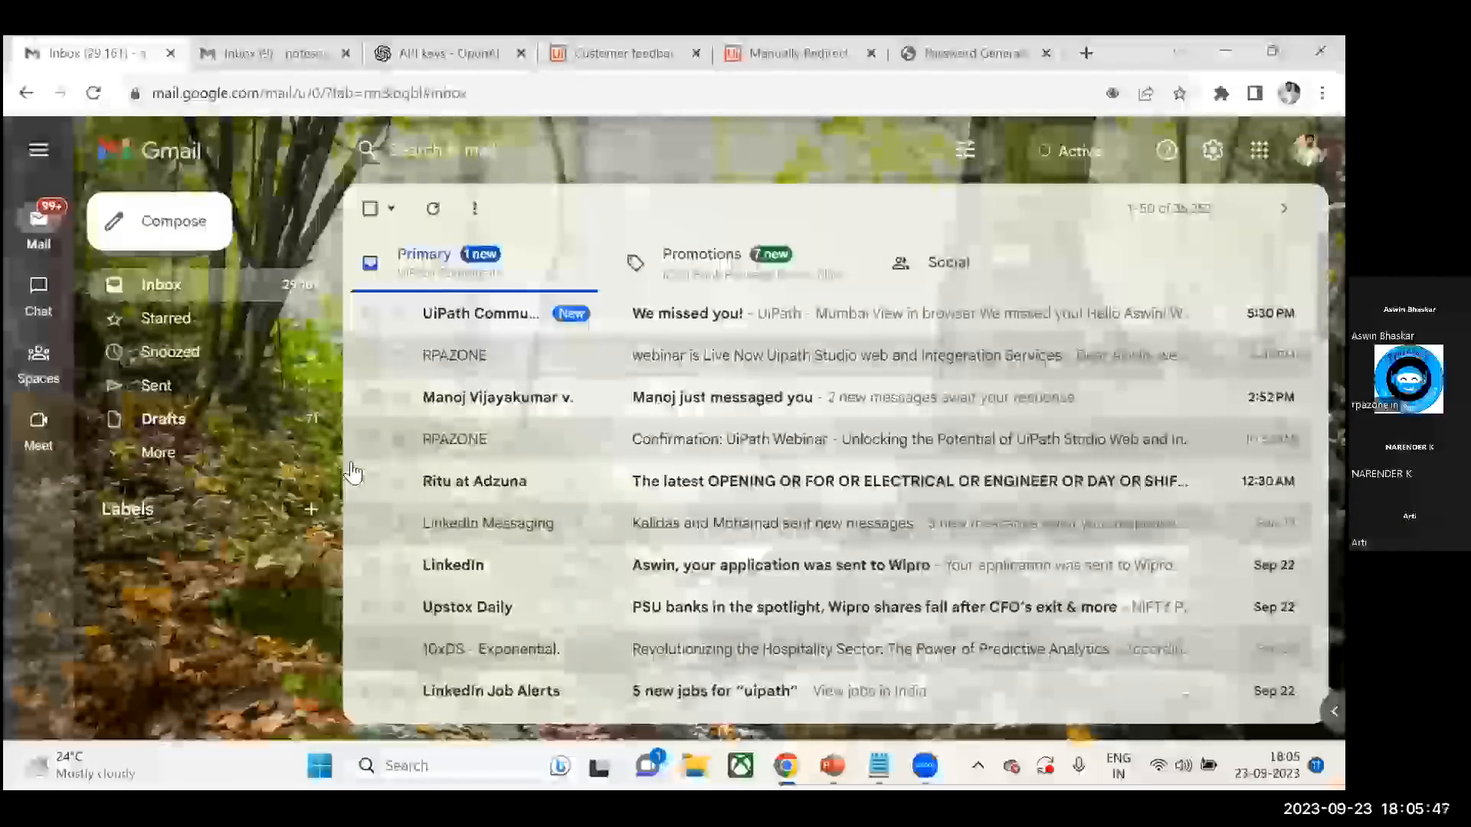
pyautogui.hotkey('ctrl', 'Tab')
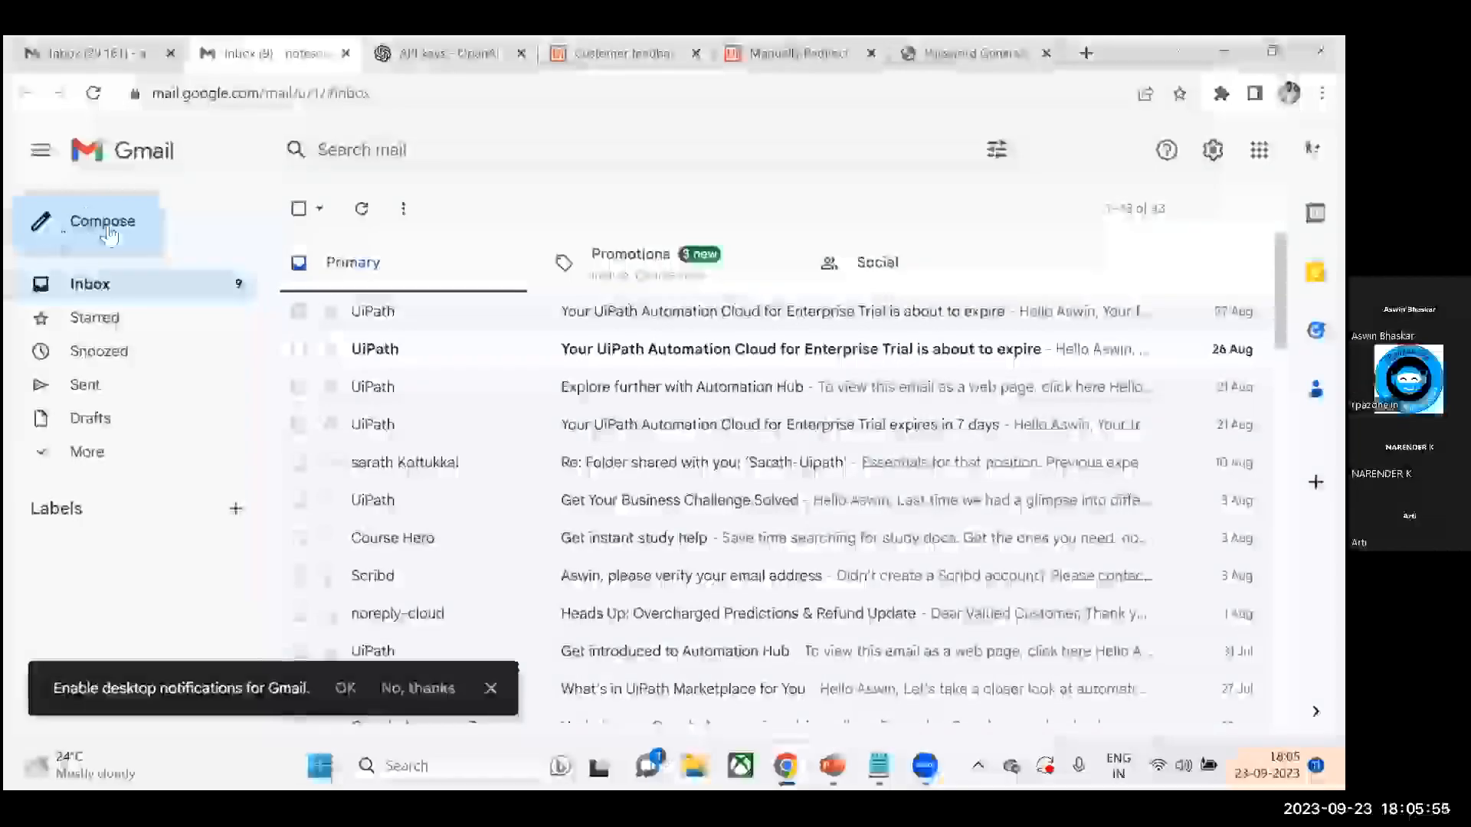
pyautogui.hotkey('ctrl', 'shift', 'Tab')
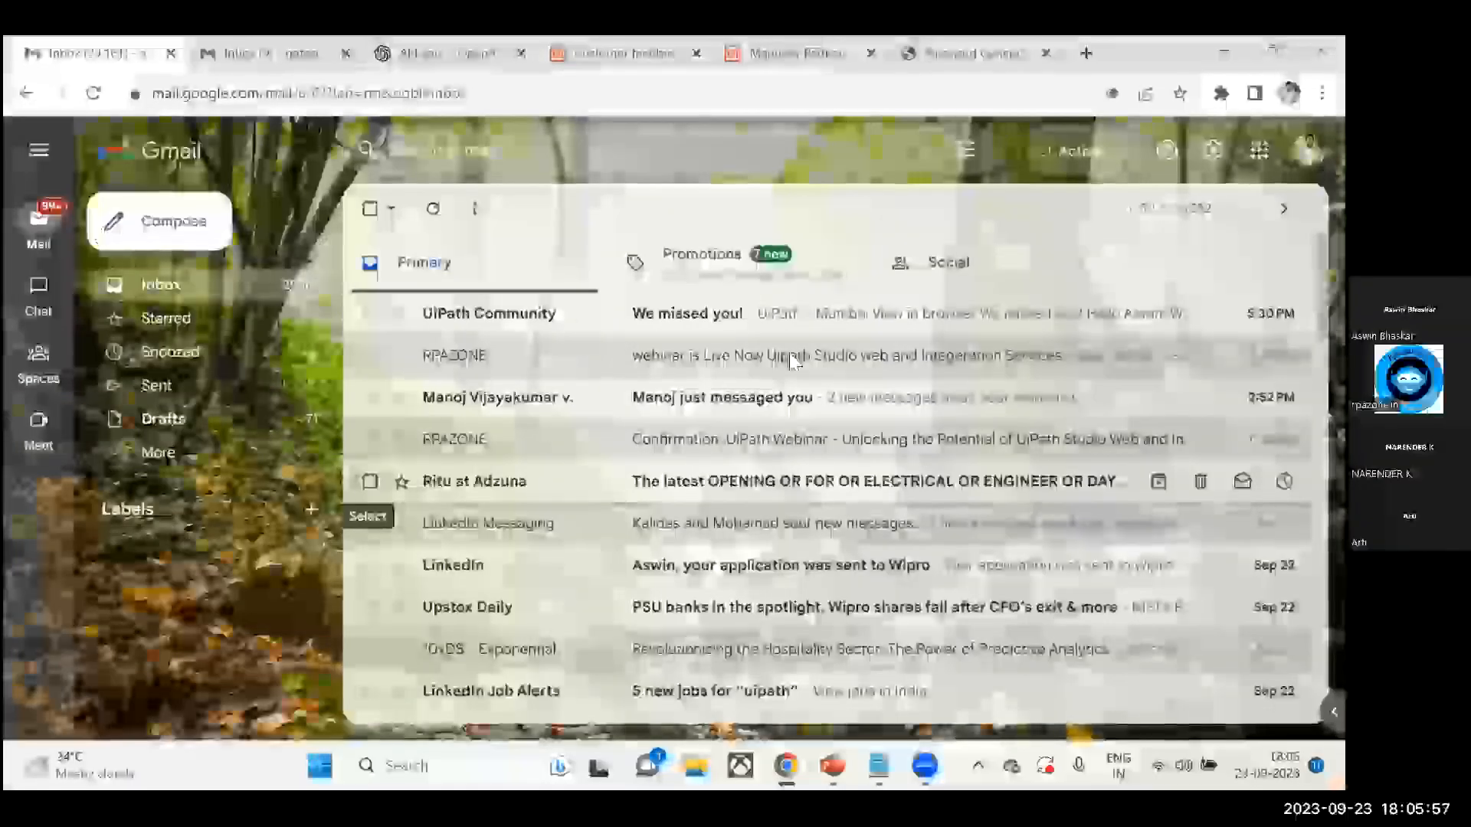
pyautogui.hotkey('ctrl', 'Tab')
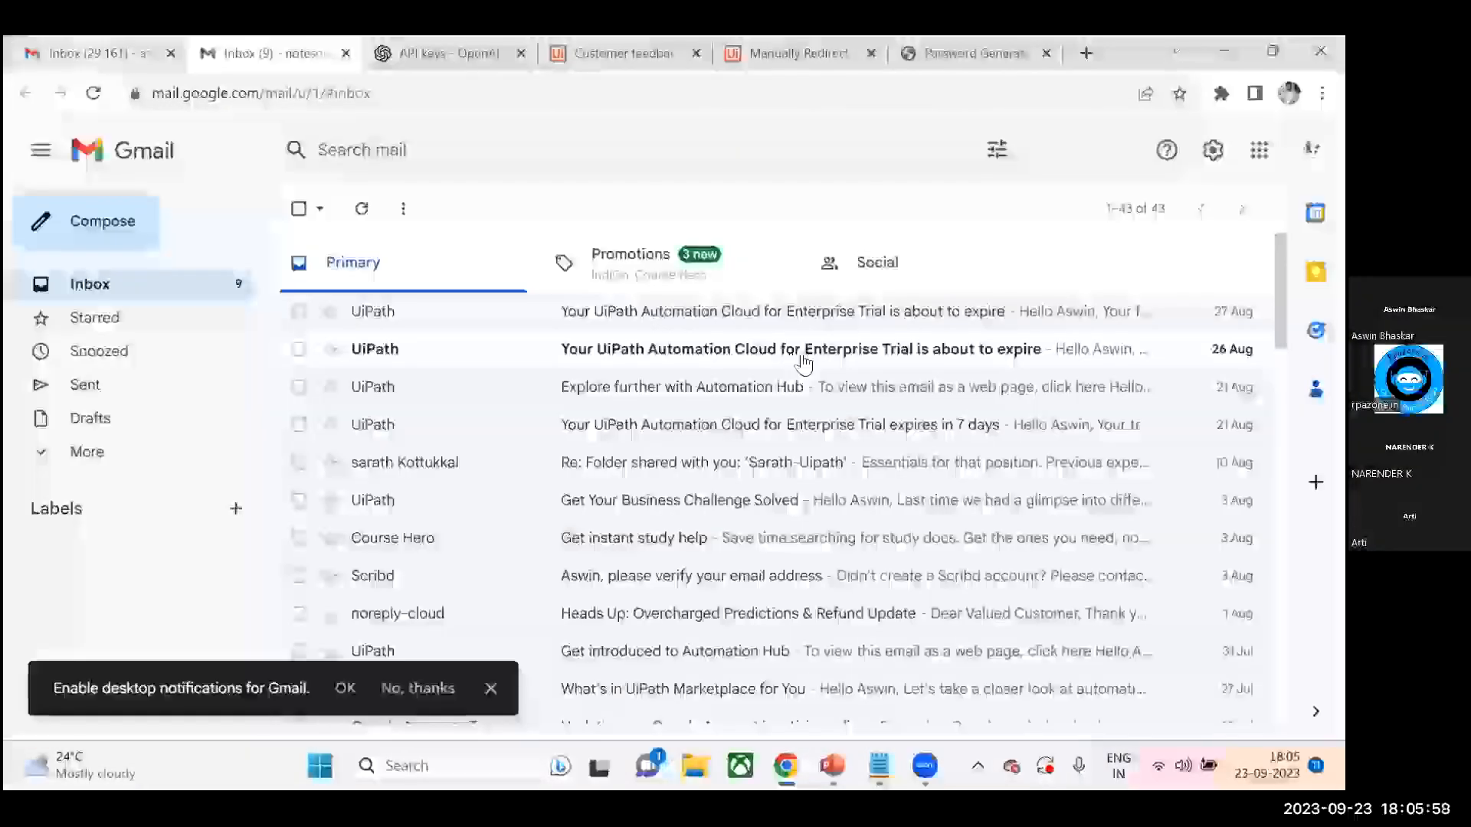
pyautogui.write('asw')
pyautogui.click(925, 371)
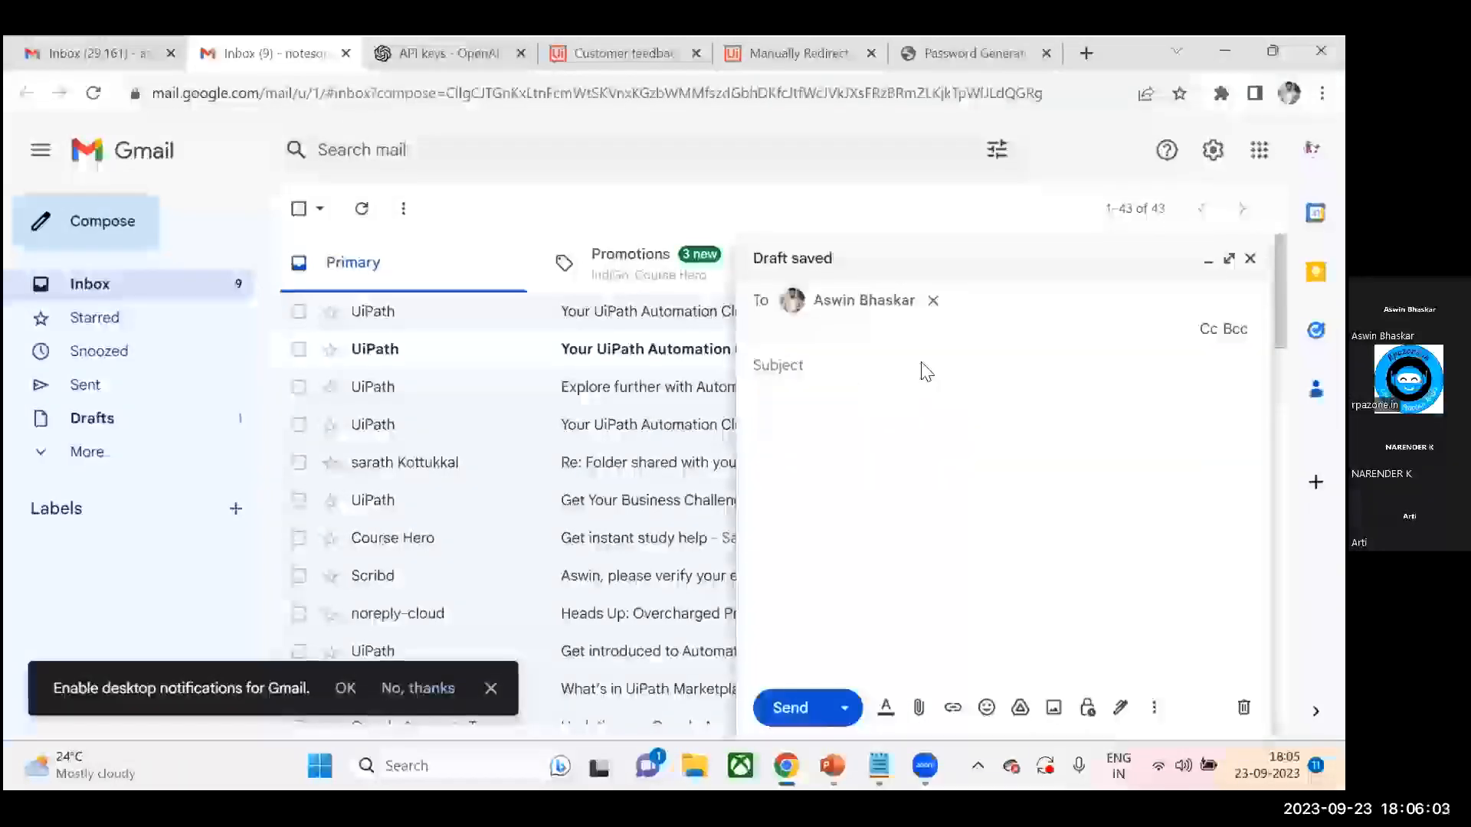
pyautogui.click(926, 372)
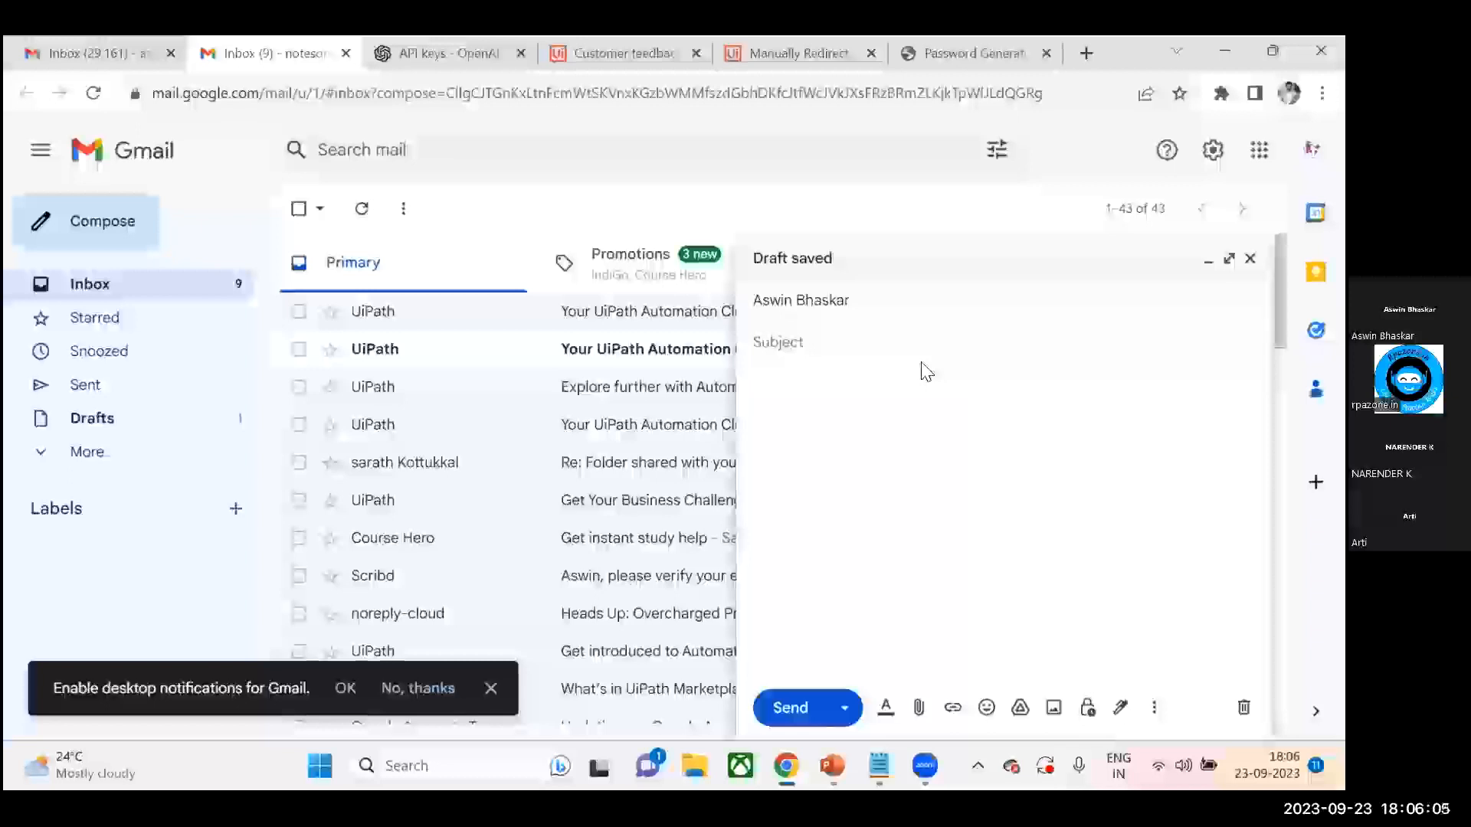
# - Enter the subject feedback on recent visit
pyautogui.write('feedback ')
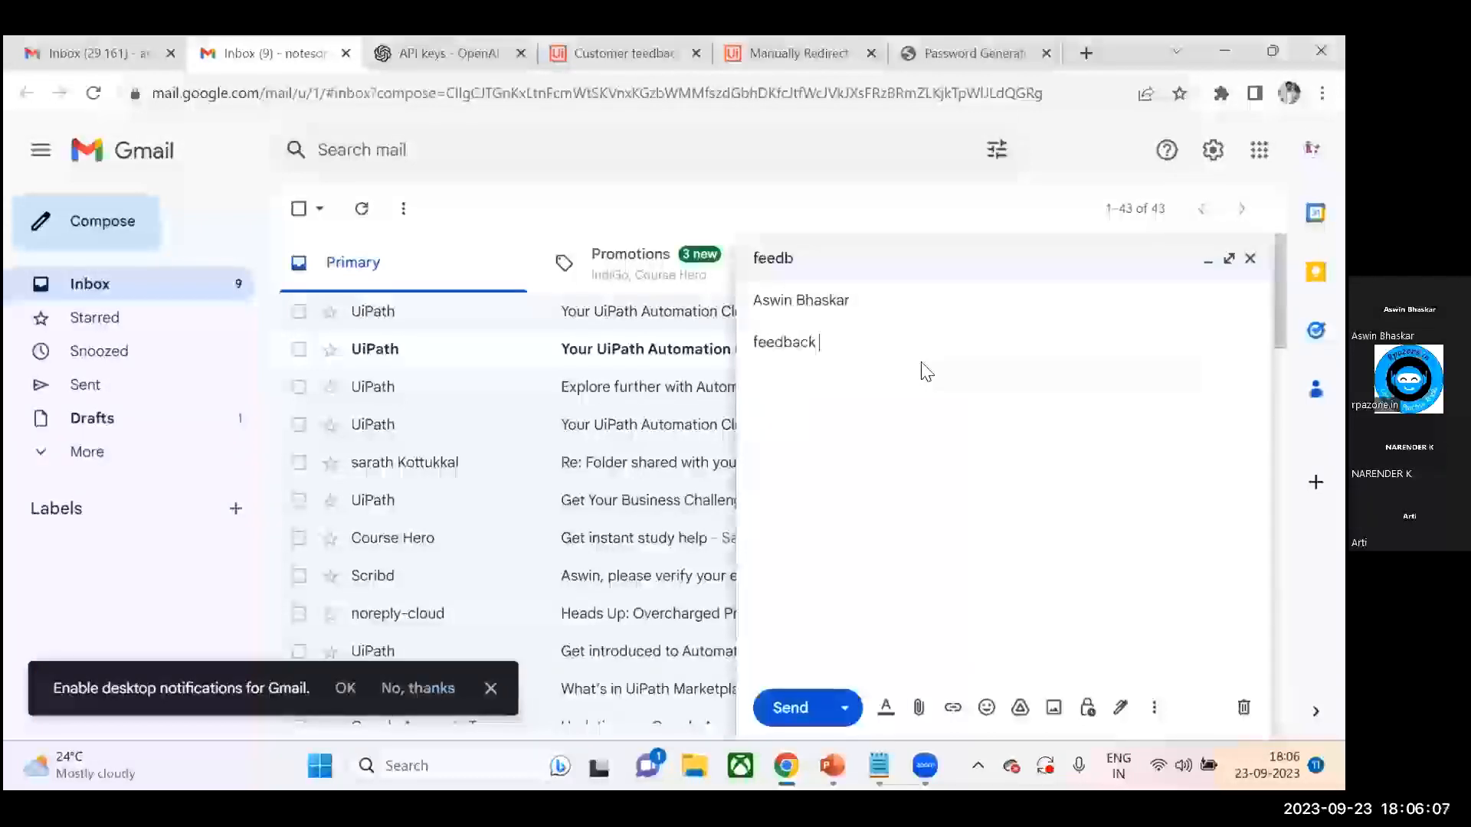
pyautogui.write('on recen')
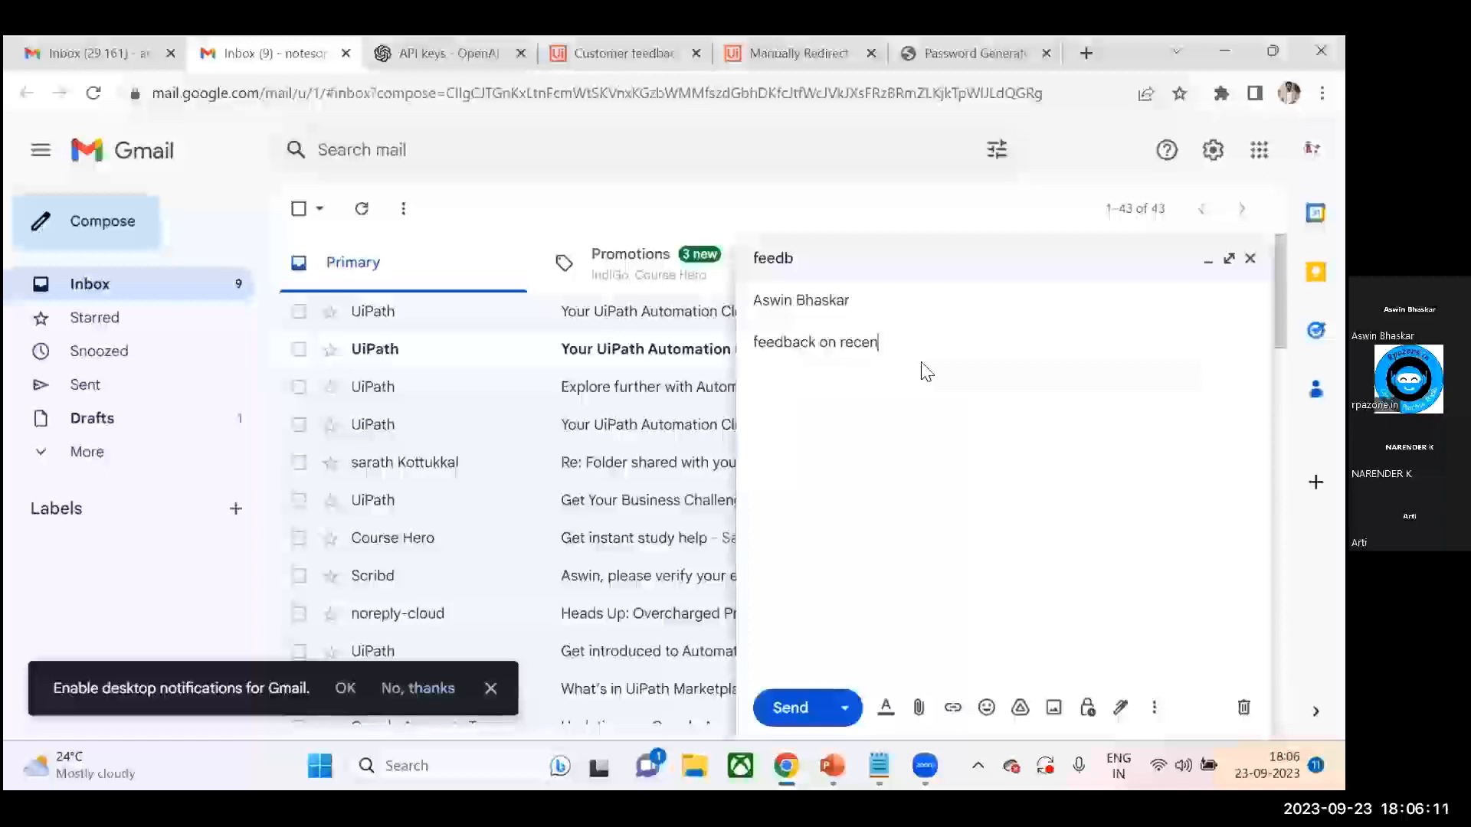
pyautogui.write('t visit')
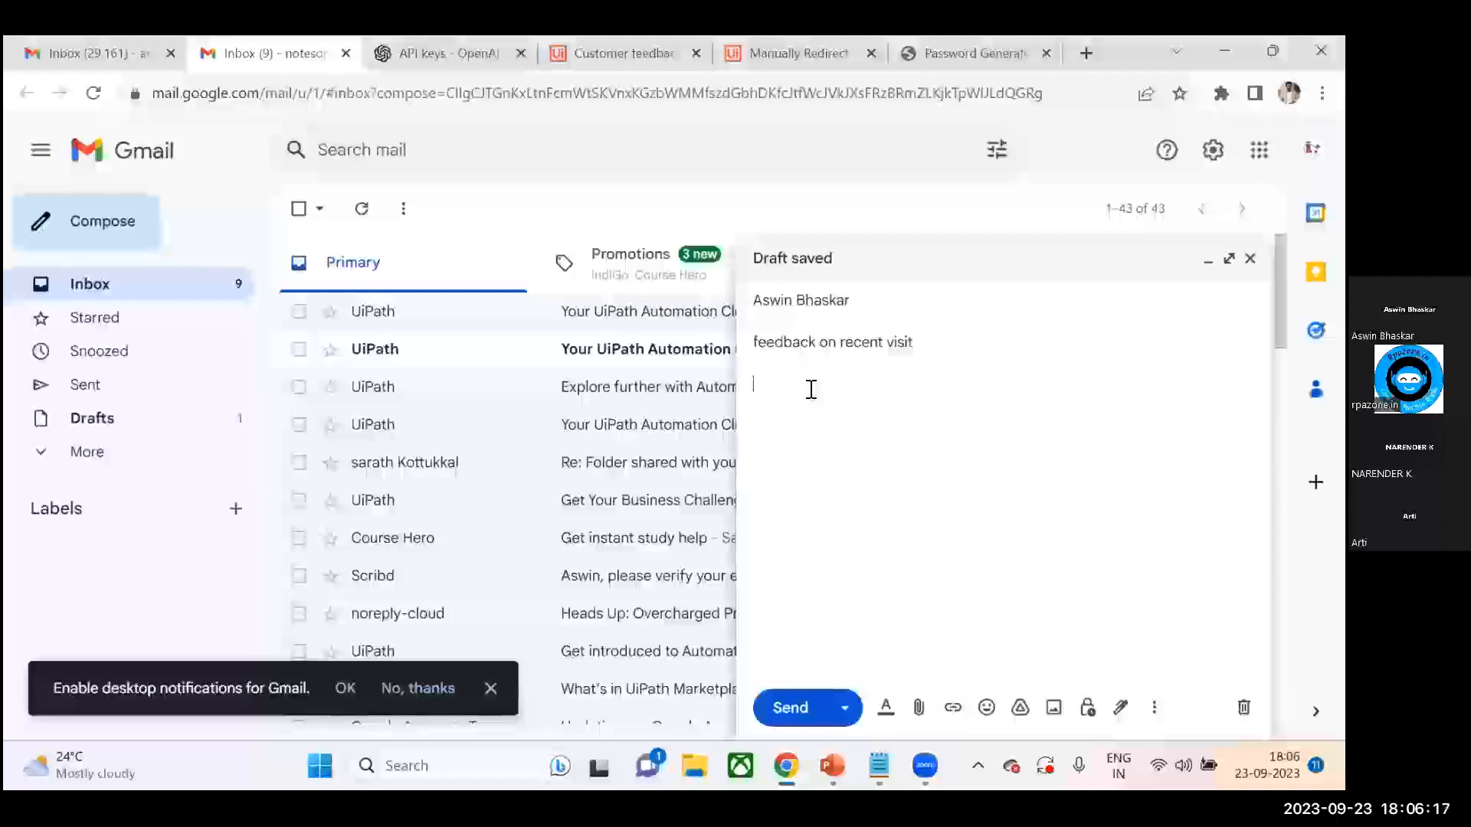
# - Write the body greeting the recipient and saying I've visited your restaurant last friday, accepting the suggested grammar fix
pyautogui.write('Hi')
pyautogui.press('Tab')
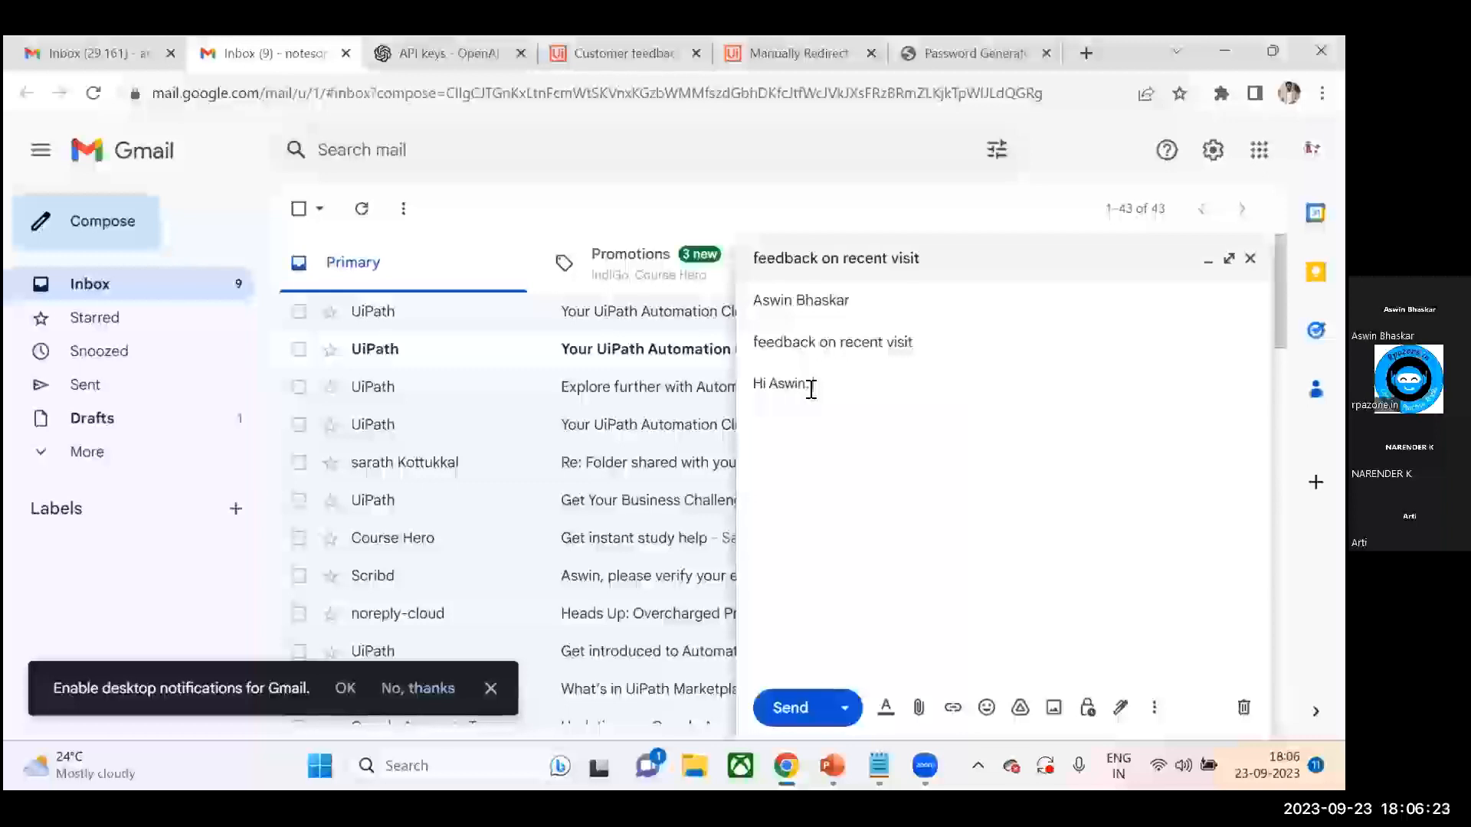
pyautogui.write("I've visited your restaurant on last friday")
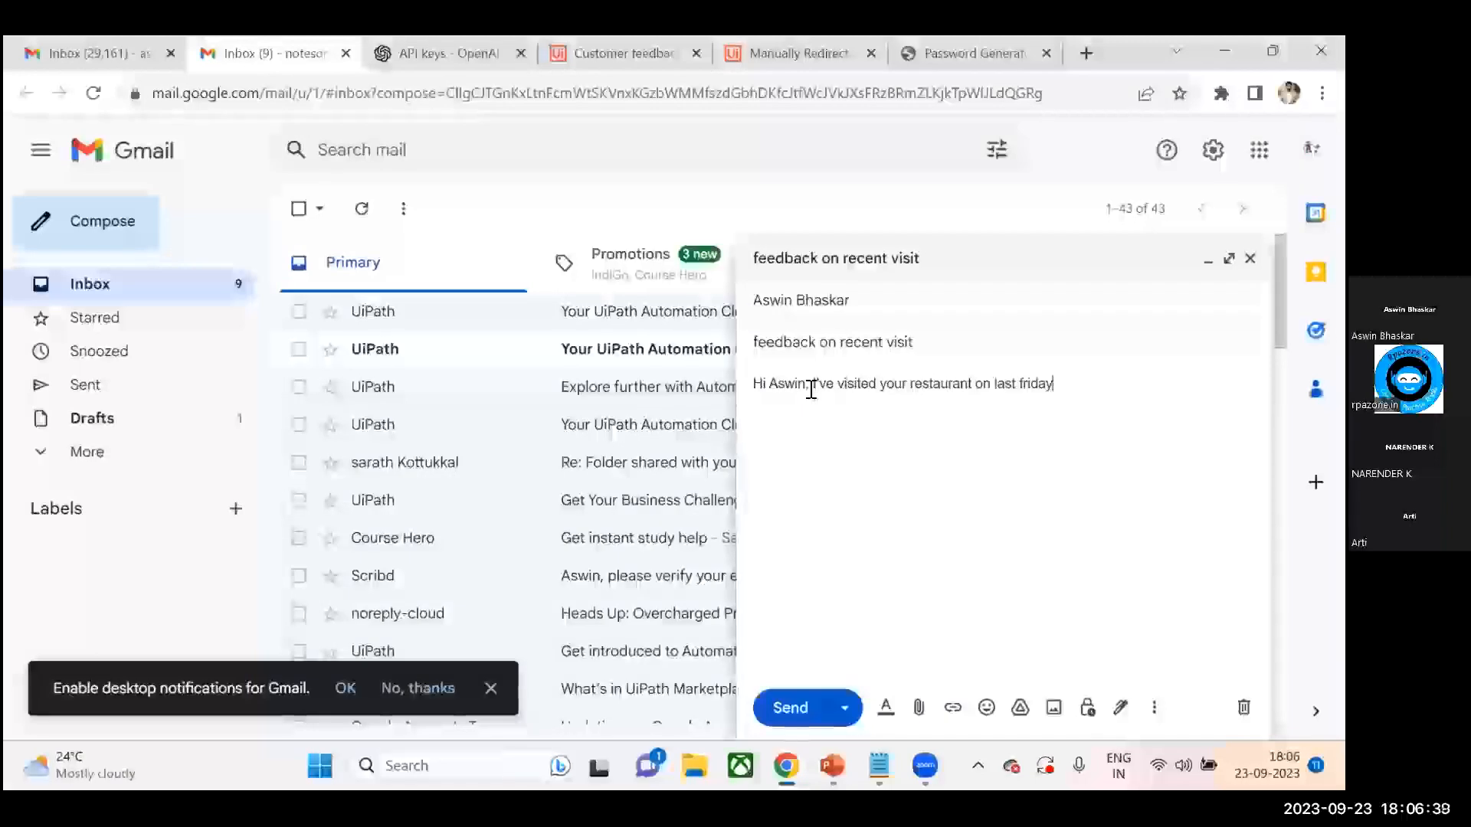
pyautogui.write('.')
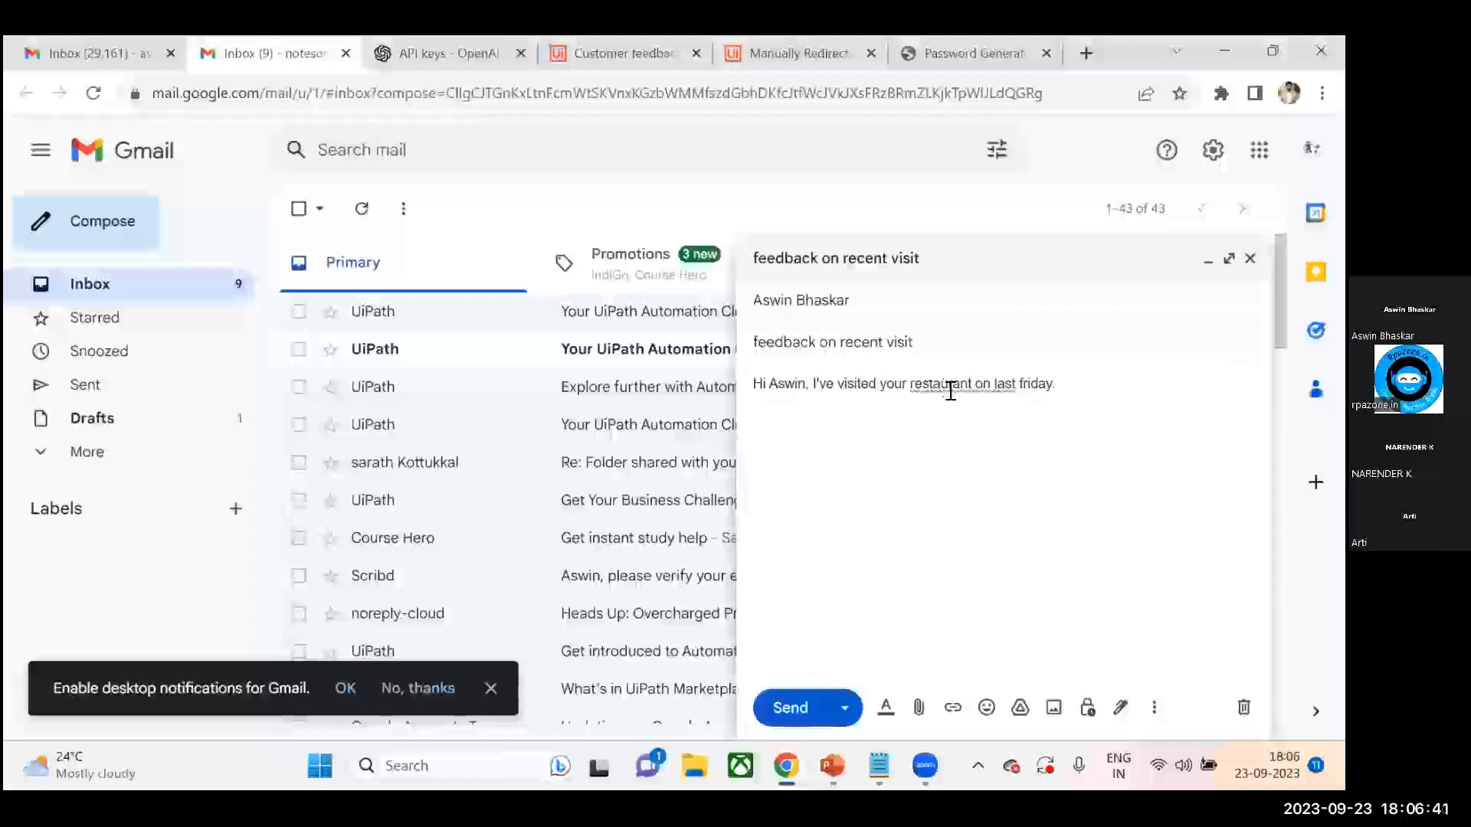
pyautogui.click(950, 390)
pyautogui.click(976, 420)
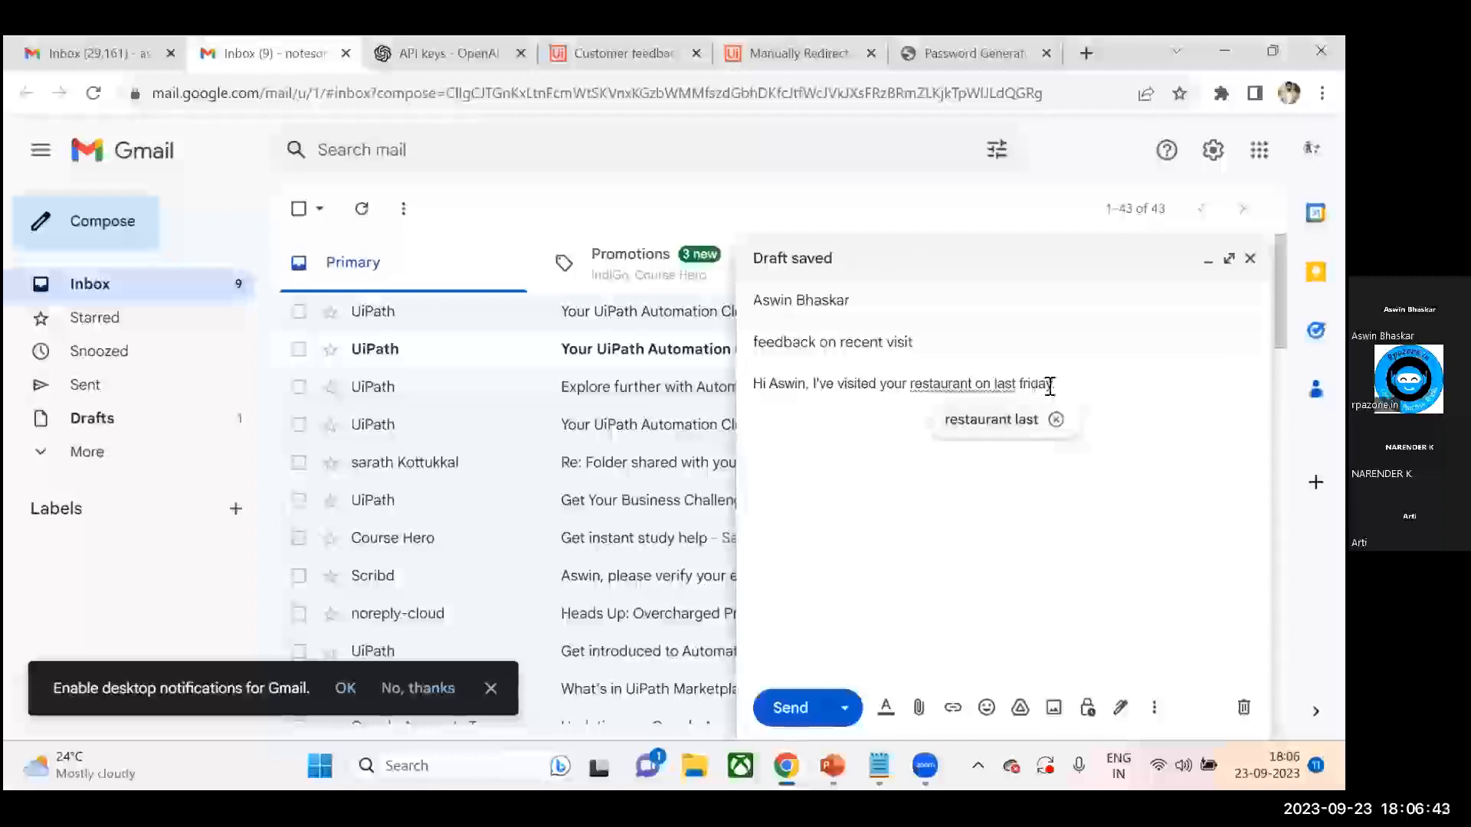
# - Continue the body with The food was better, but the behaviour of the staff need to be improved
pyautogui.write('The foo')
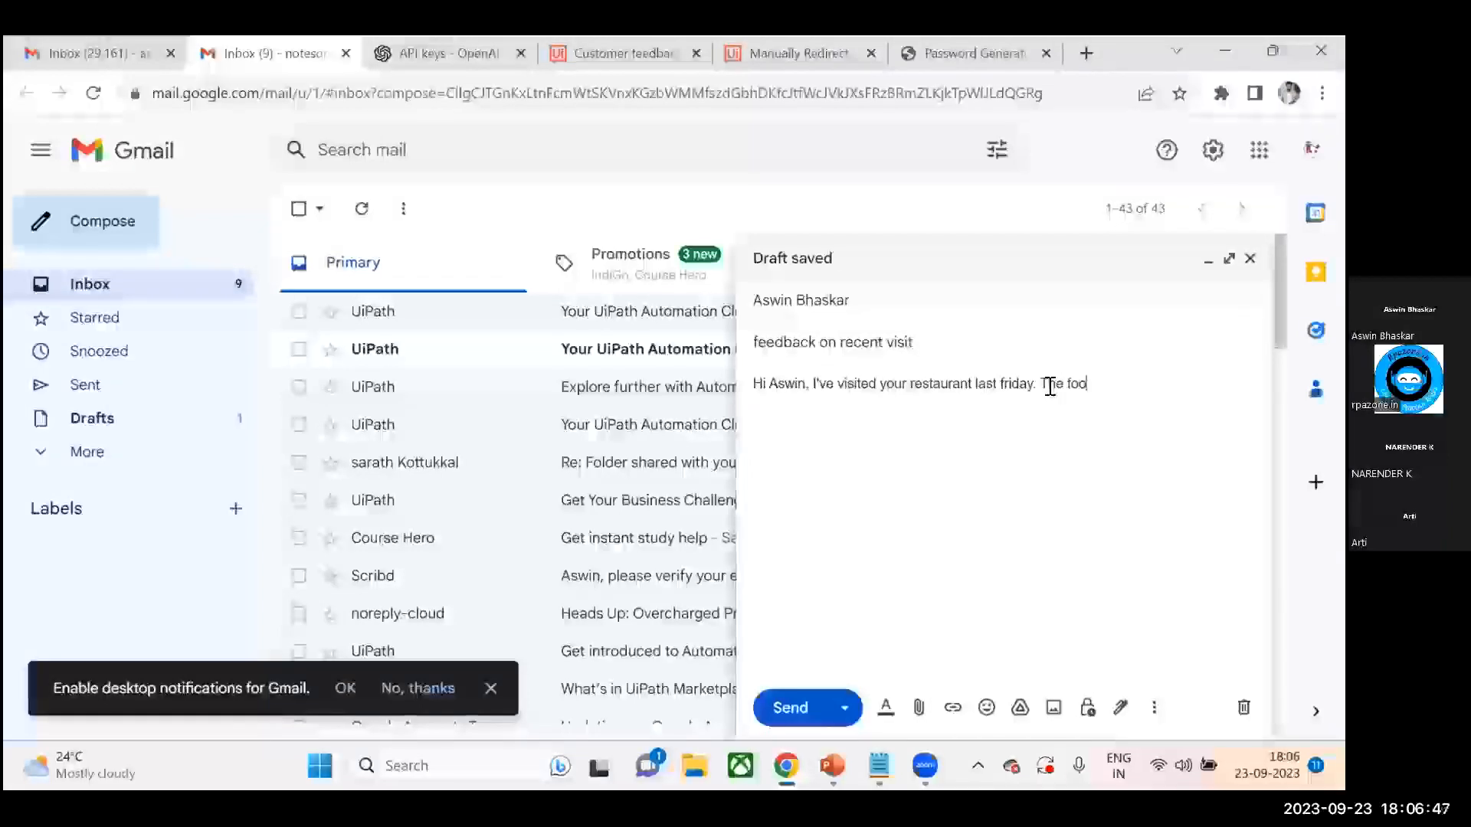
pyautogui.write('d was betwr')
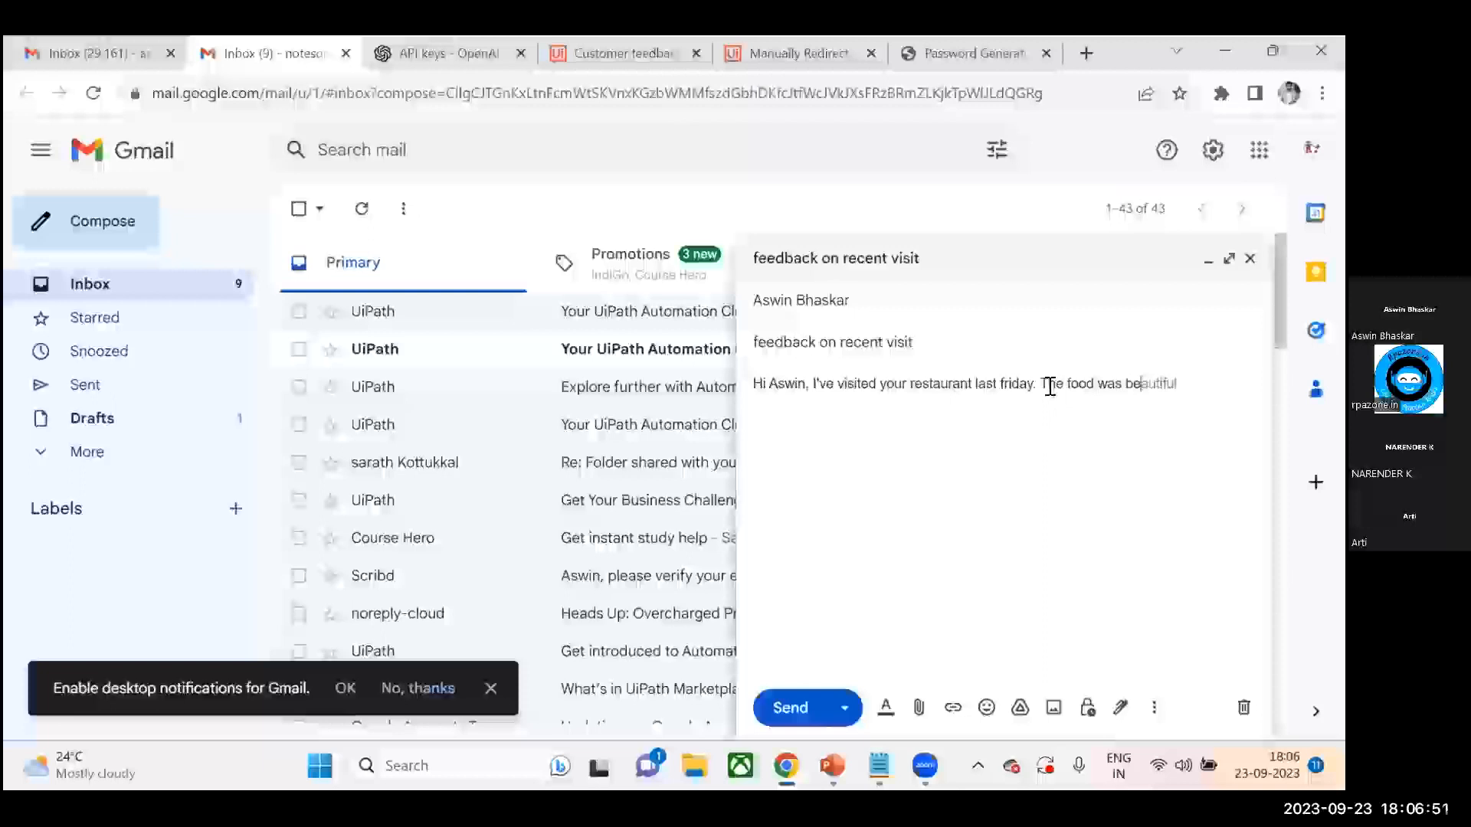
pyautogui.press('BackSpace')
pyautogui.press('BackSpace')
pyautogui.write('tt')
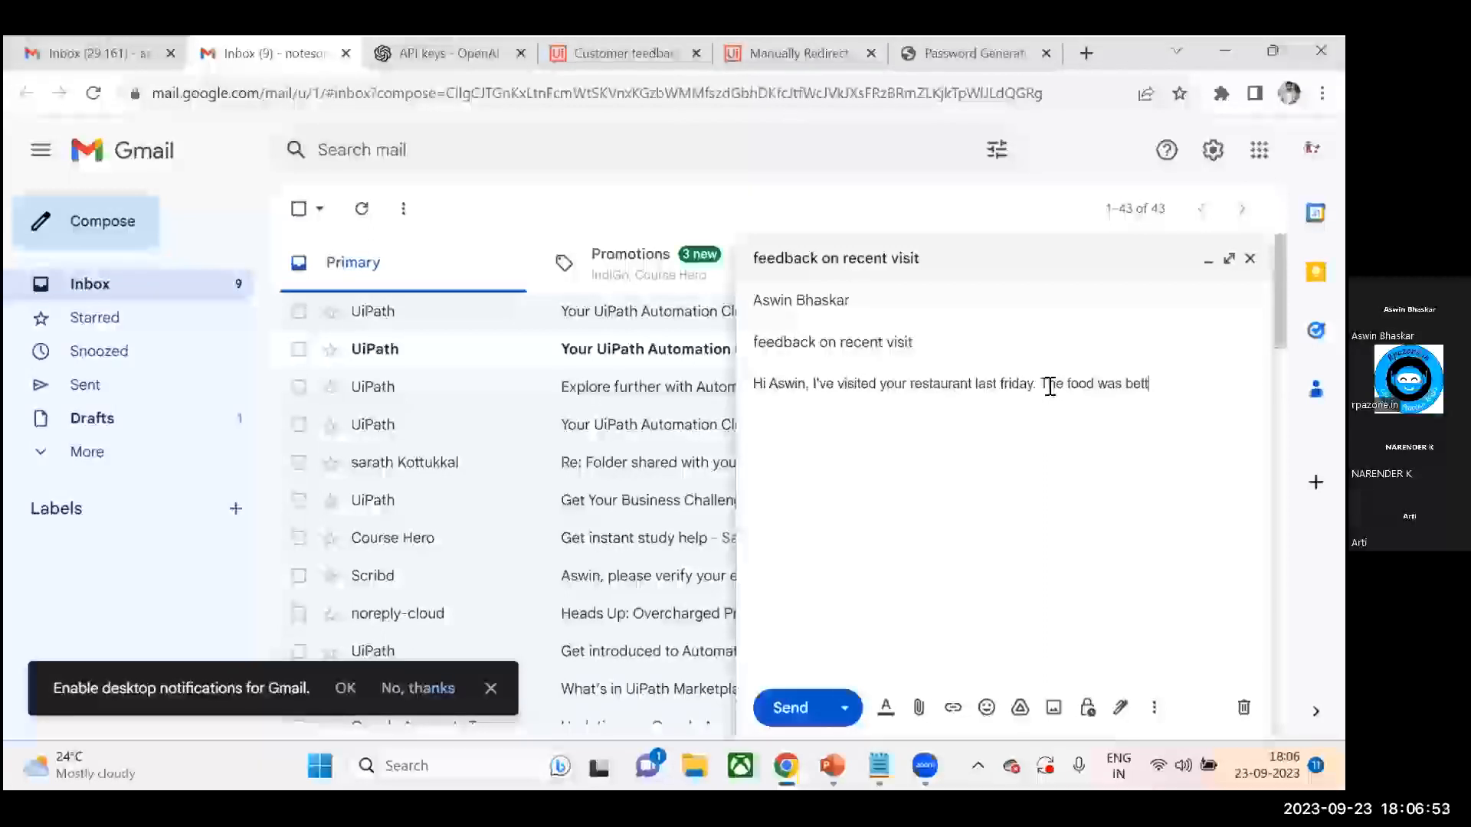
pyautogui.write('w')
pyautogui.write('r, but the beg')
pyautogui.press('BackSpace')
pyautogui.write('ha')
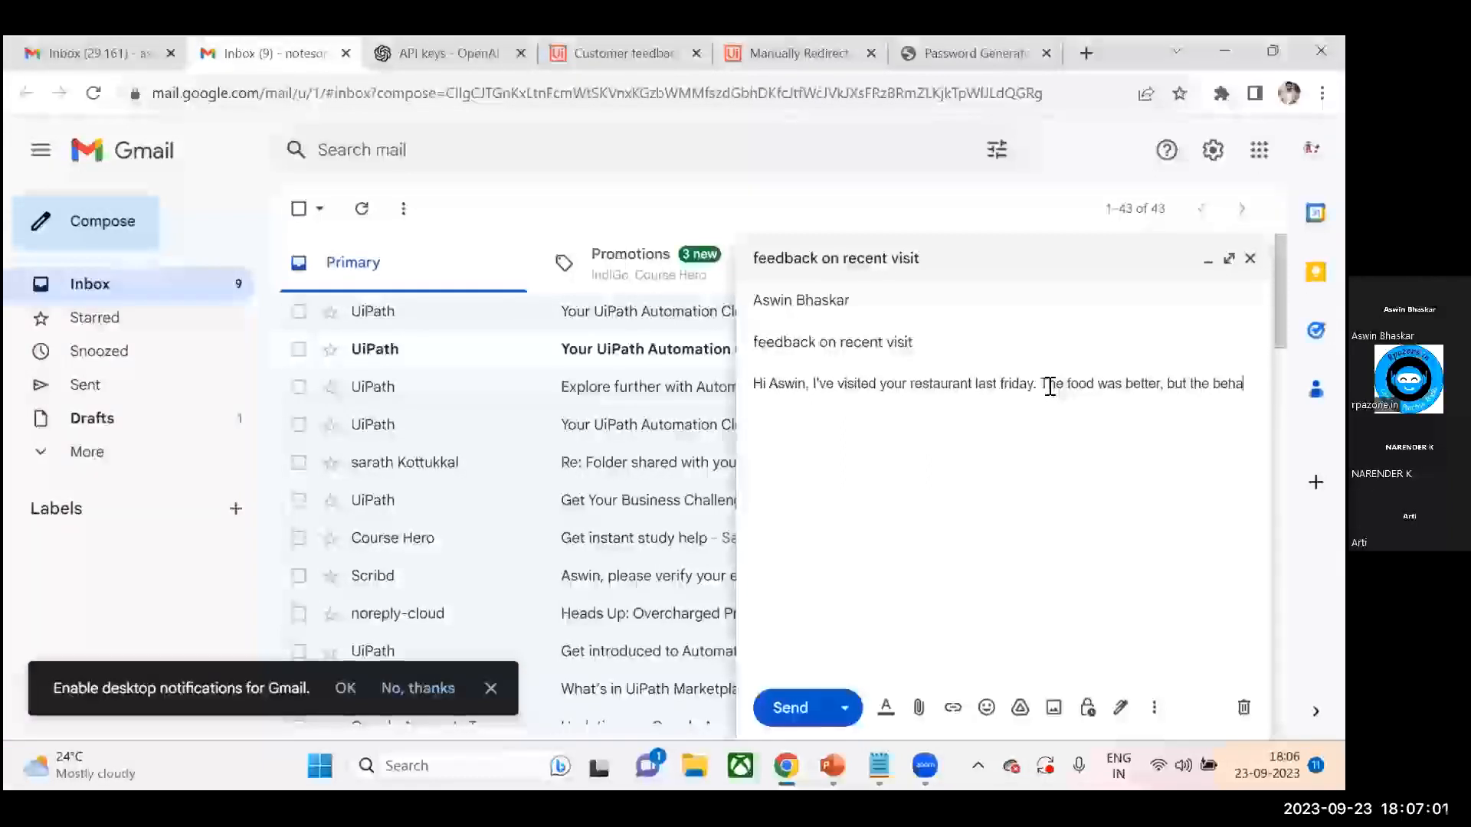
pyautogui.write('viour of the staff nee')
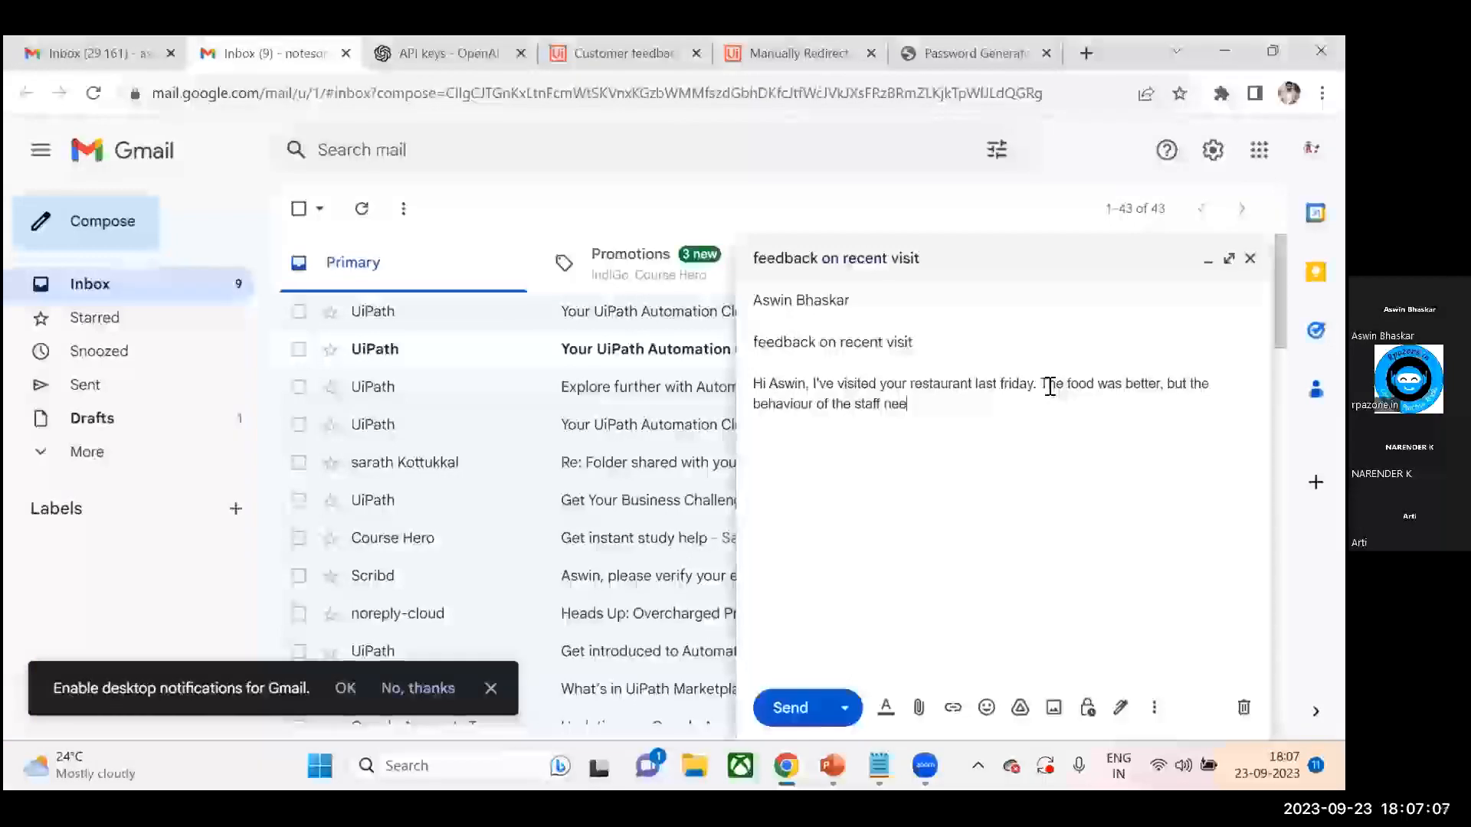
pyautogui.write('d to be i')
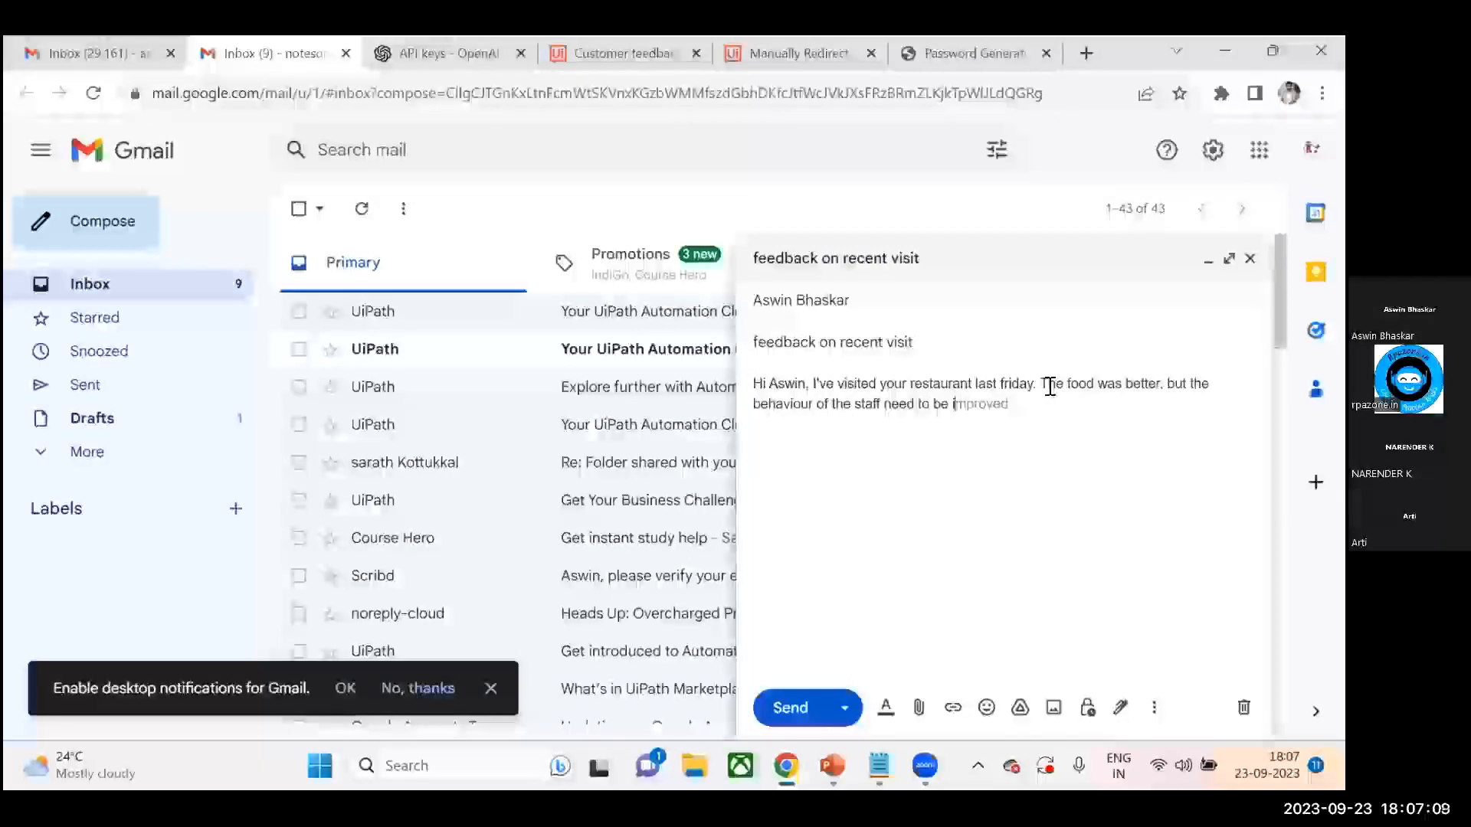
pyautogui.write('mproved.')
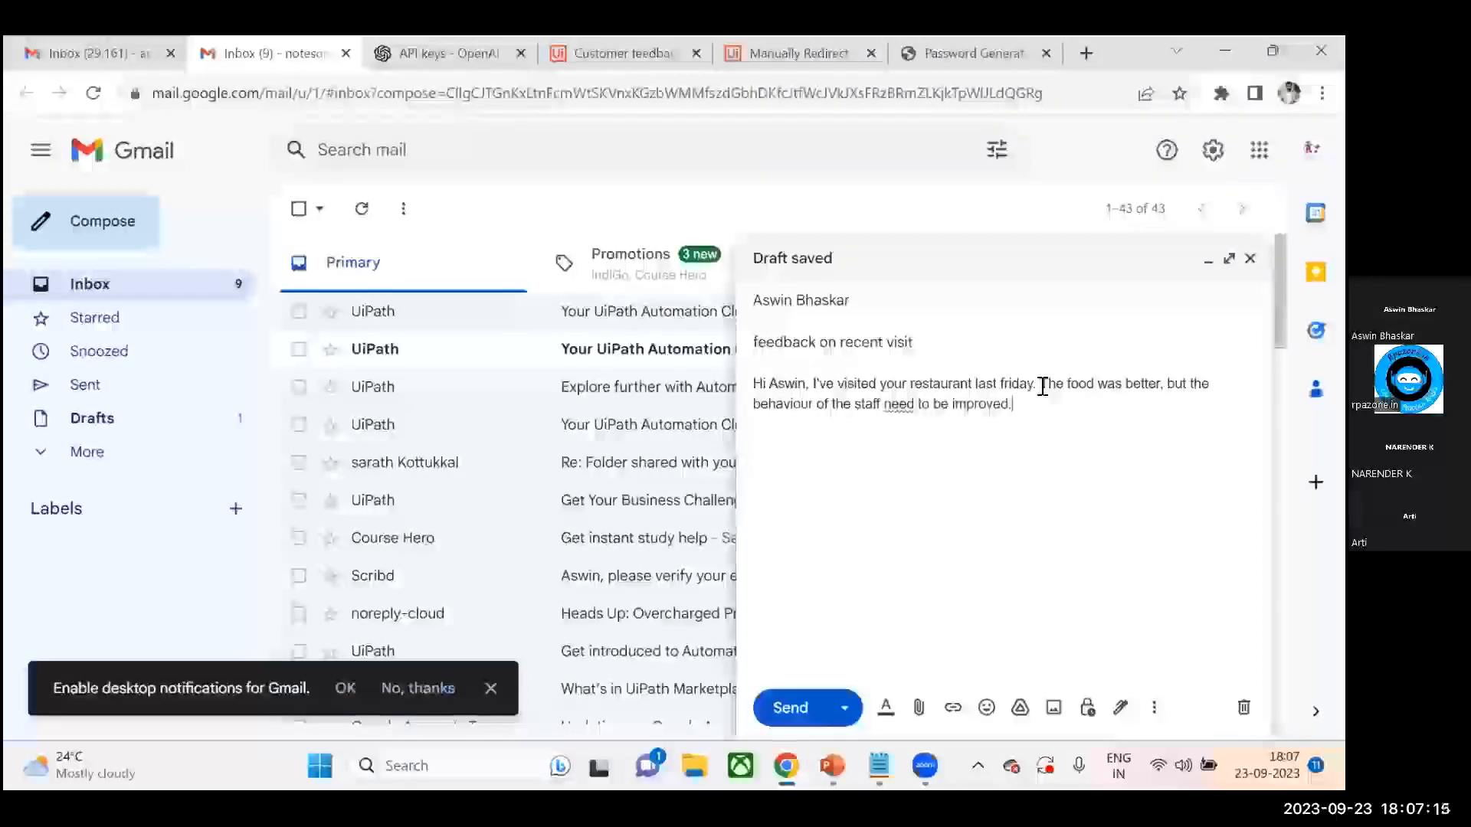
# - Sign off on a new line with Regards, and the sender's first name, then send the email
pyautogui.moveTo(900, 406)
pyautogui.press('Return')
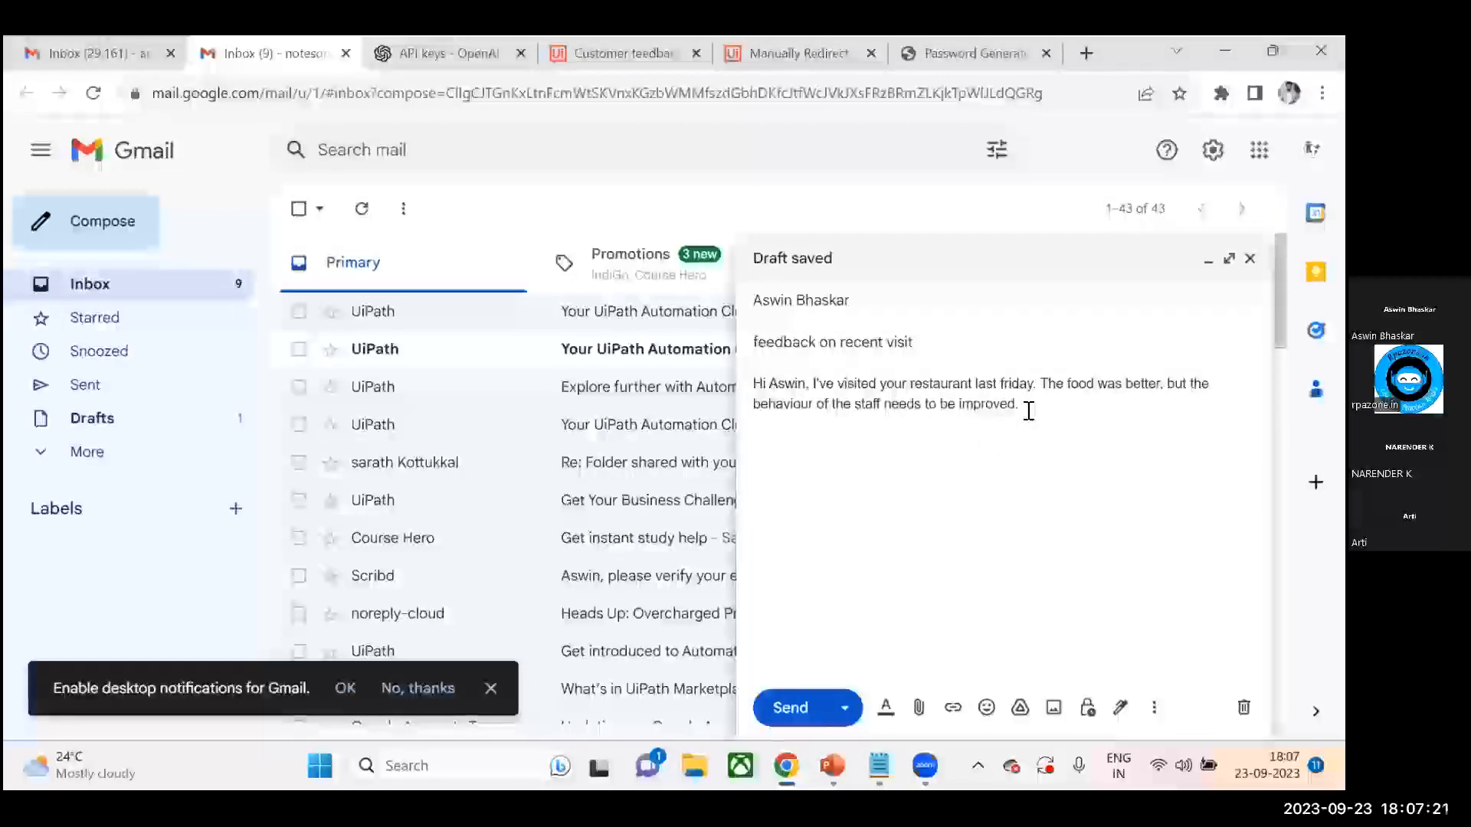
pyautogui.write('Regards')
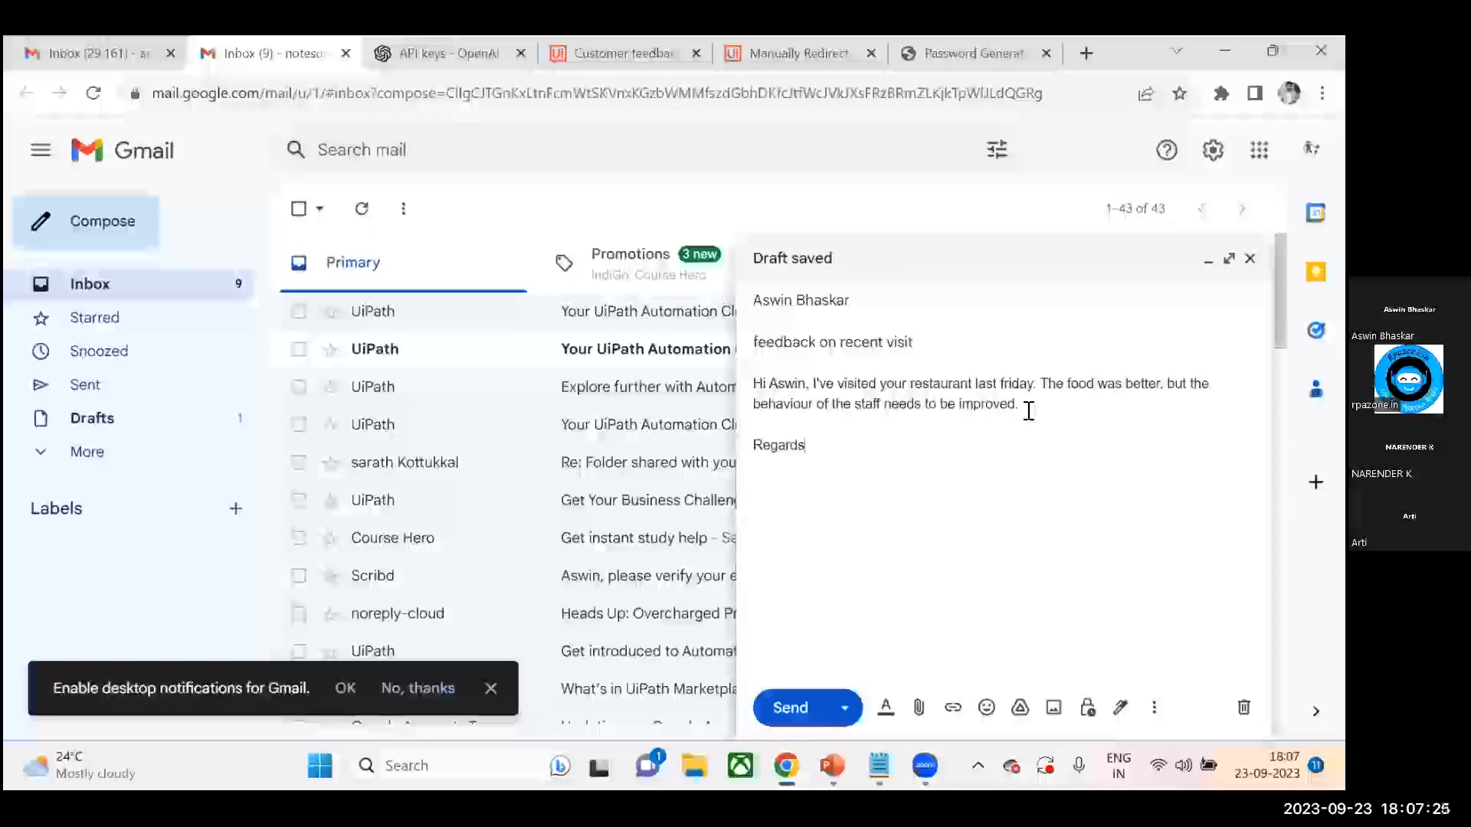
pyautogui.write(', Navin')
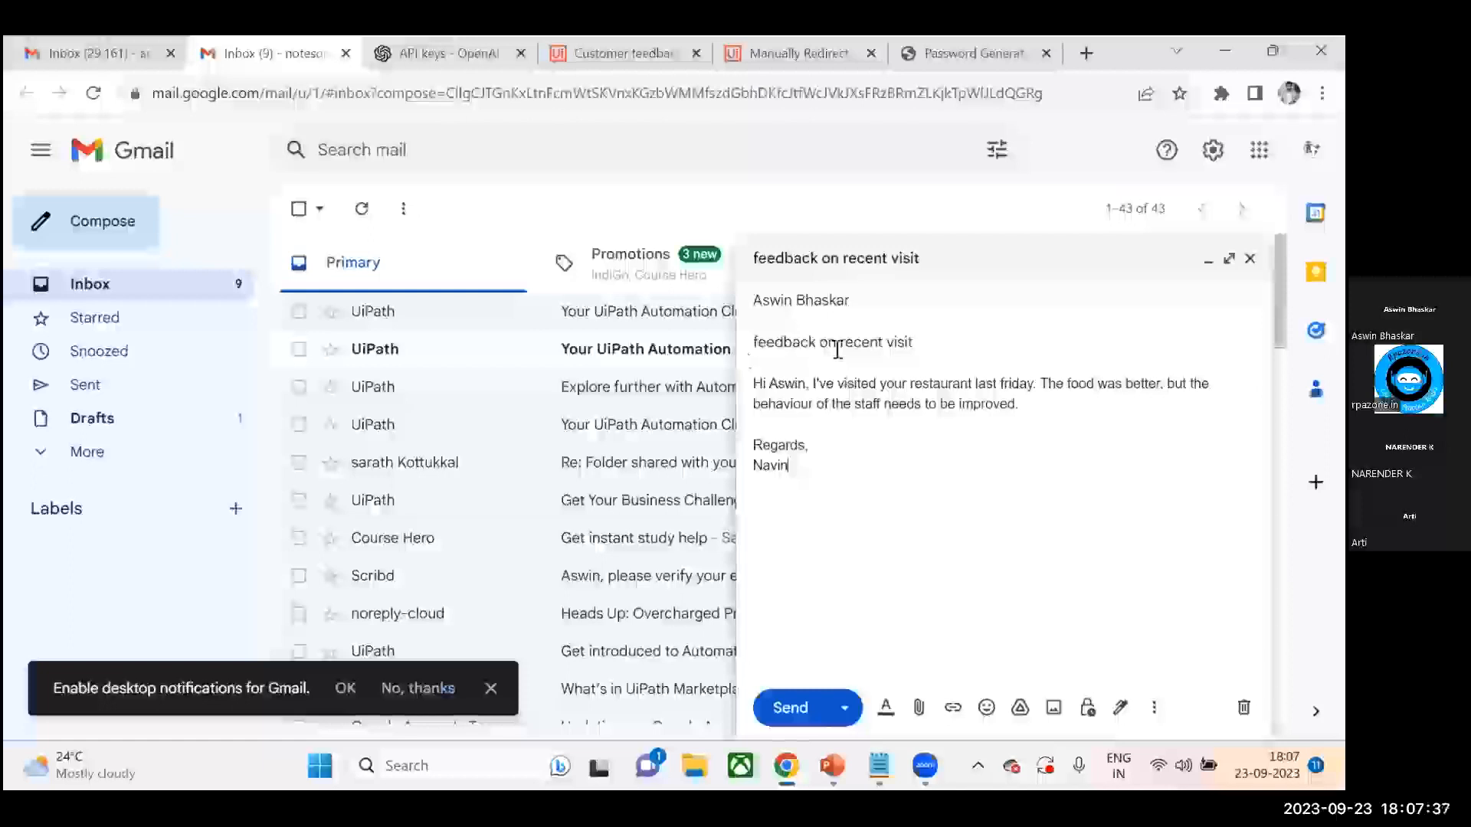
pyautogui.click(790, 712)
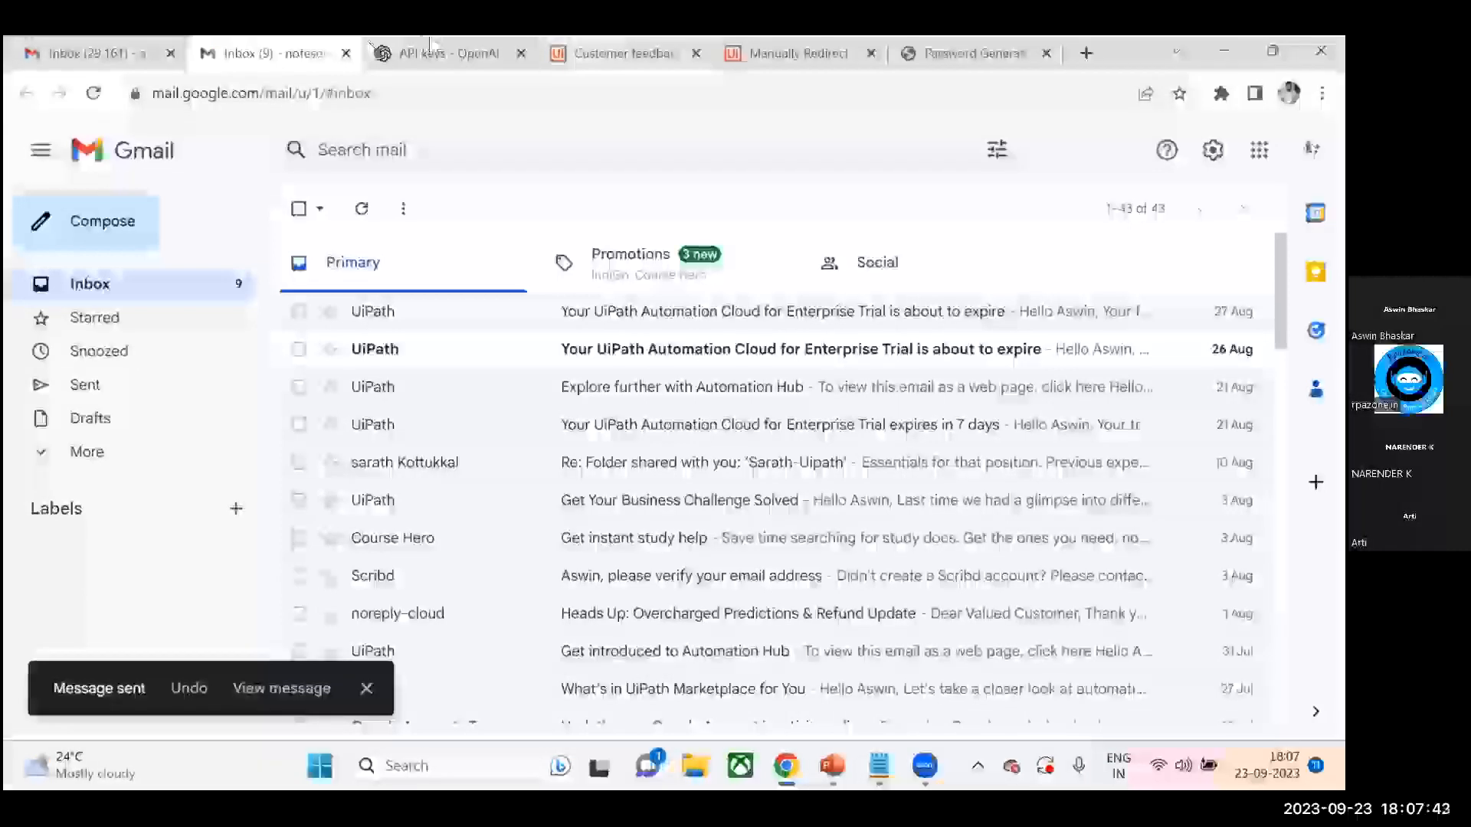
# - Switch to the automation's Gmail inbox and refresh it to check for the incoming feedback email
pyautogui.moveTo(98, 49)
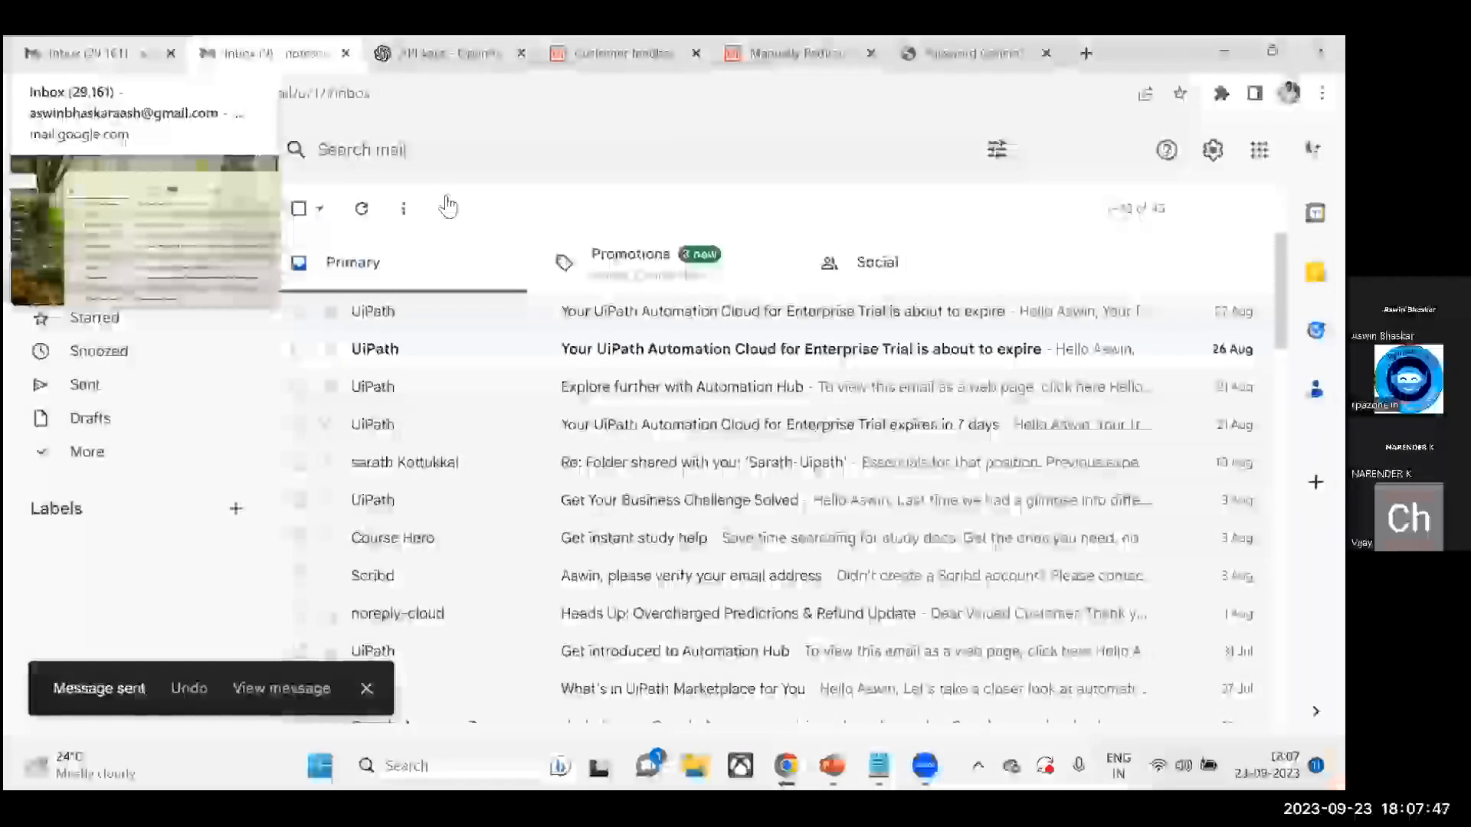
pyautogui.hotkey('ctrl', 'pageup')
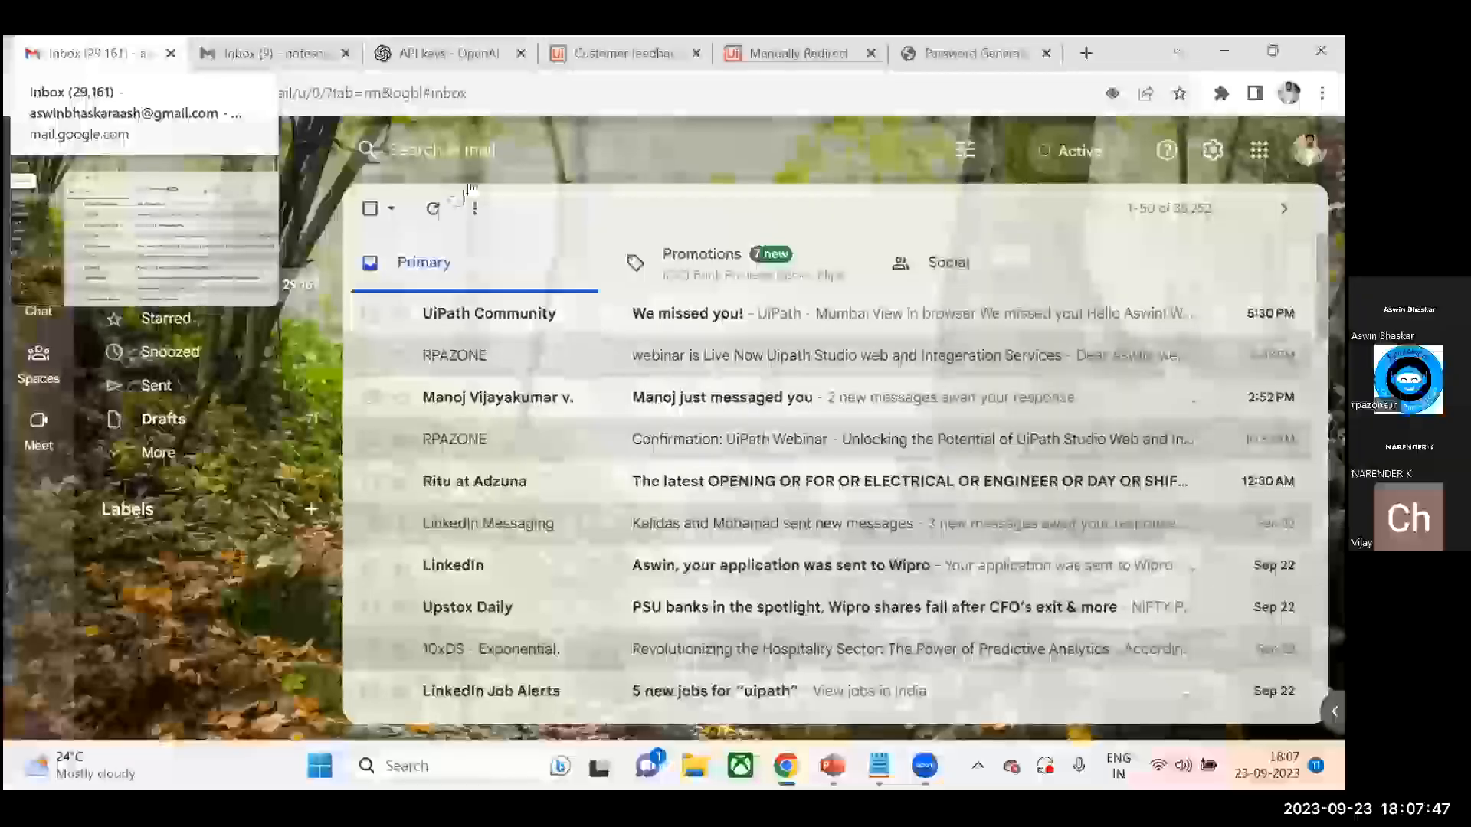
pyautogui.click(435, 214)
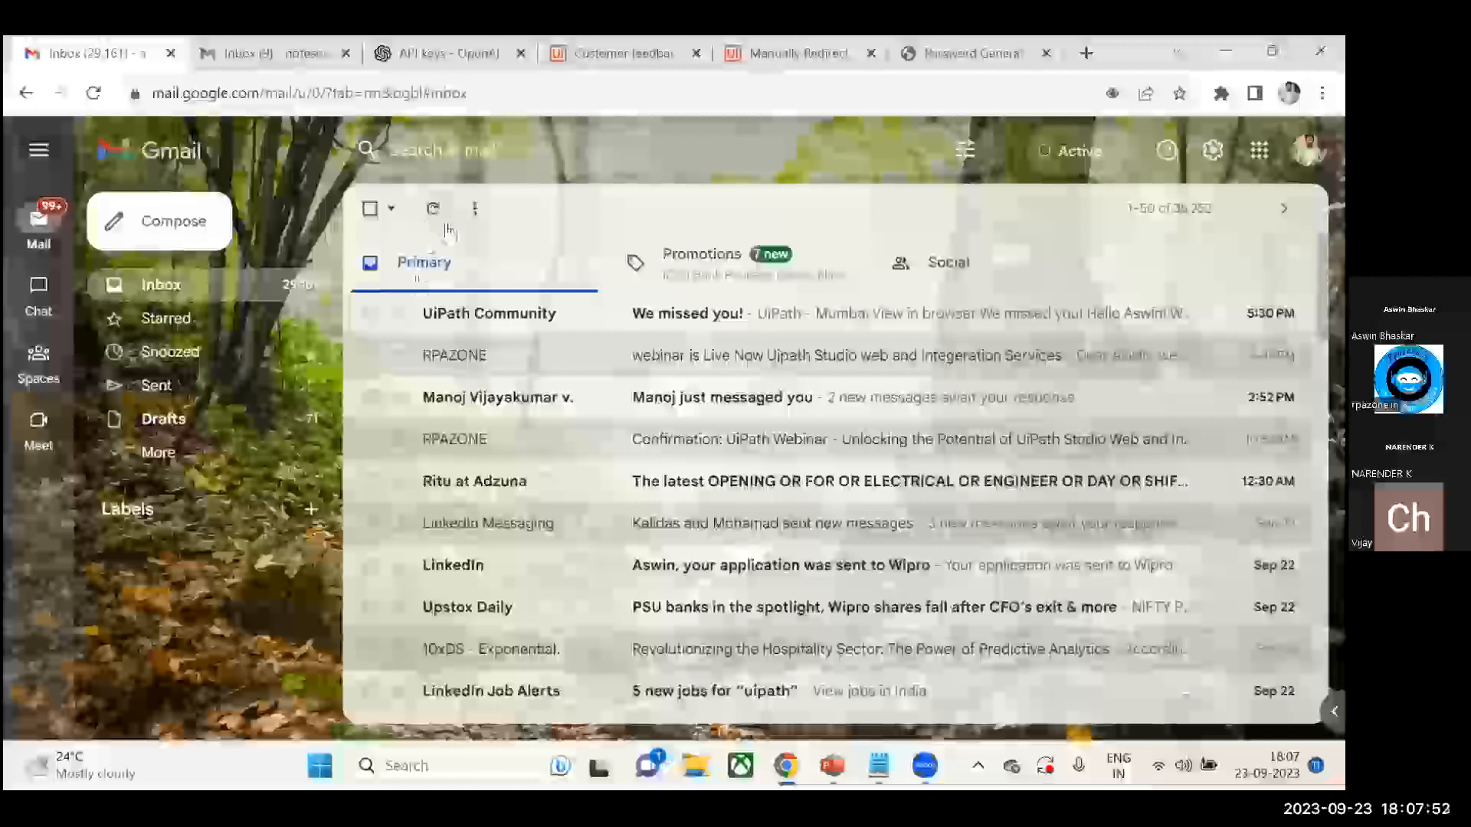
pyautogui.click(442, 218)
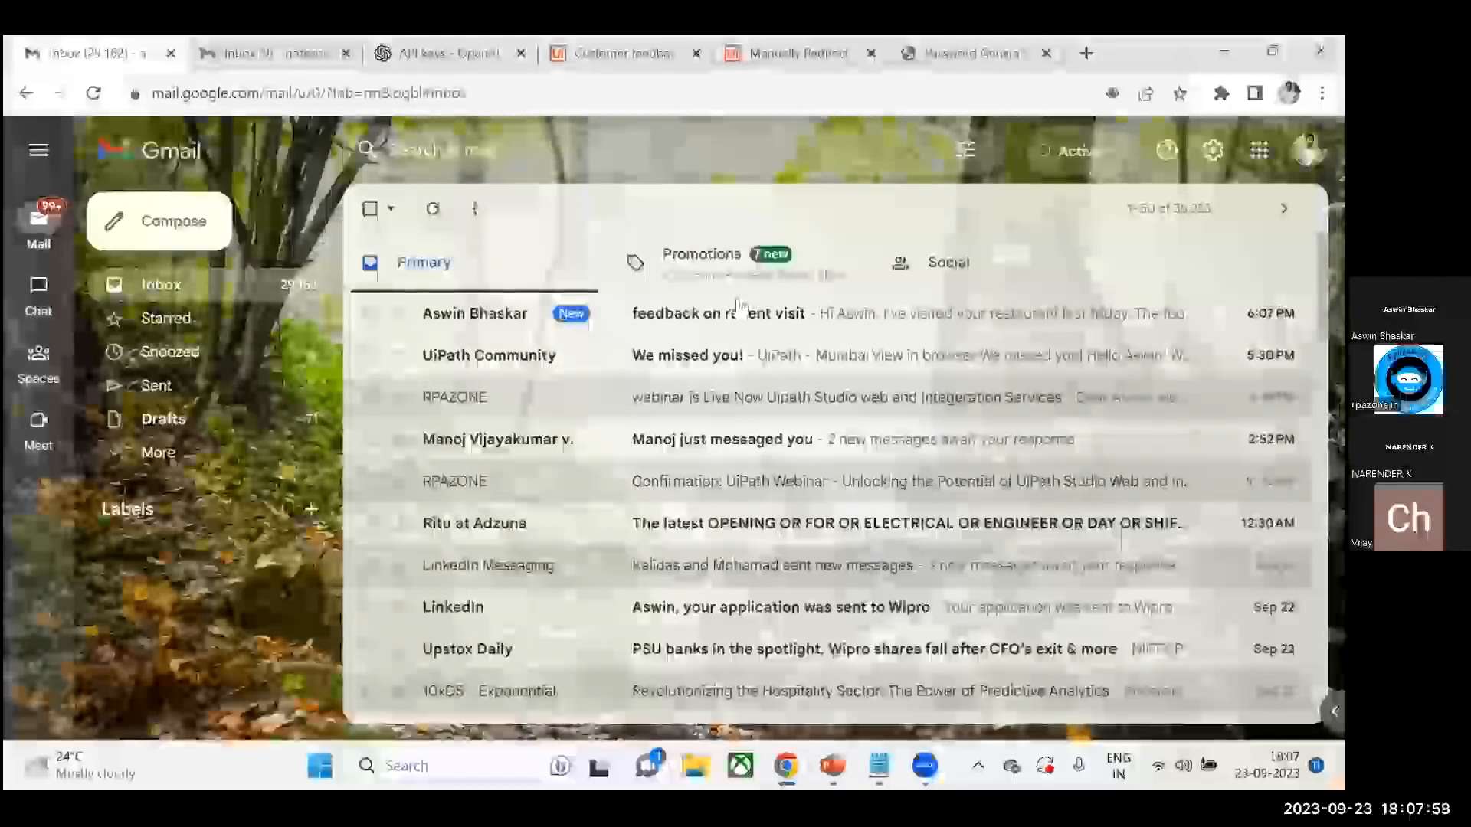
# - Switch to the Customer feedback automation project and run it, reviewing the output log
pyautogui.hotkey('ctrl', '4')
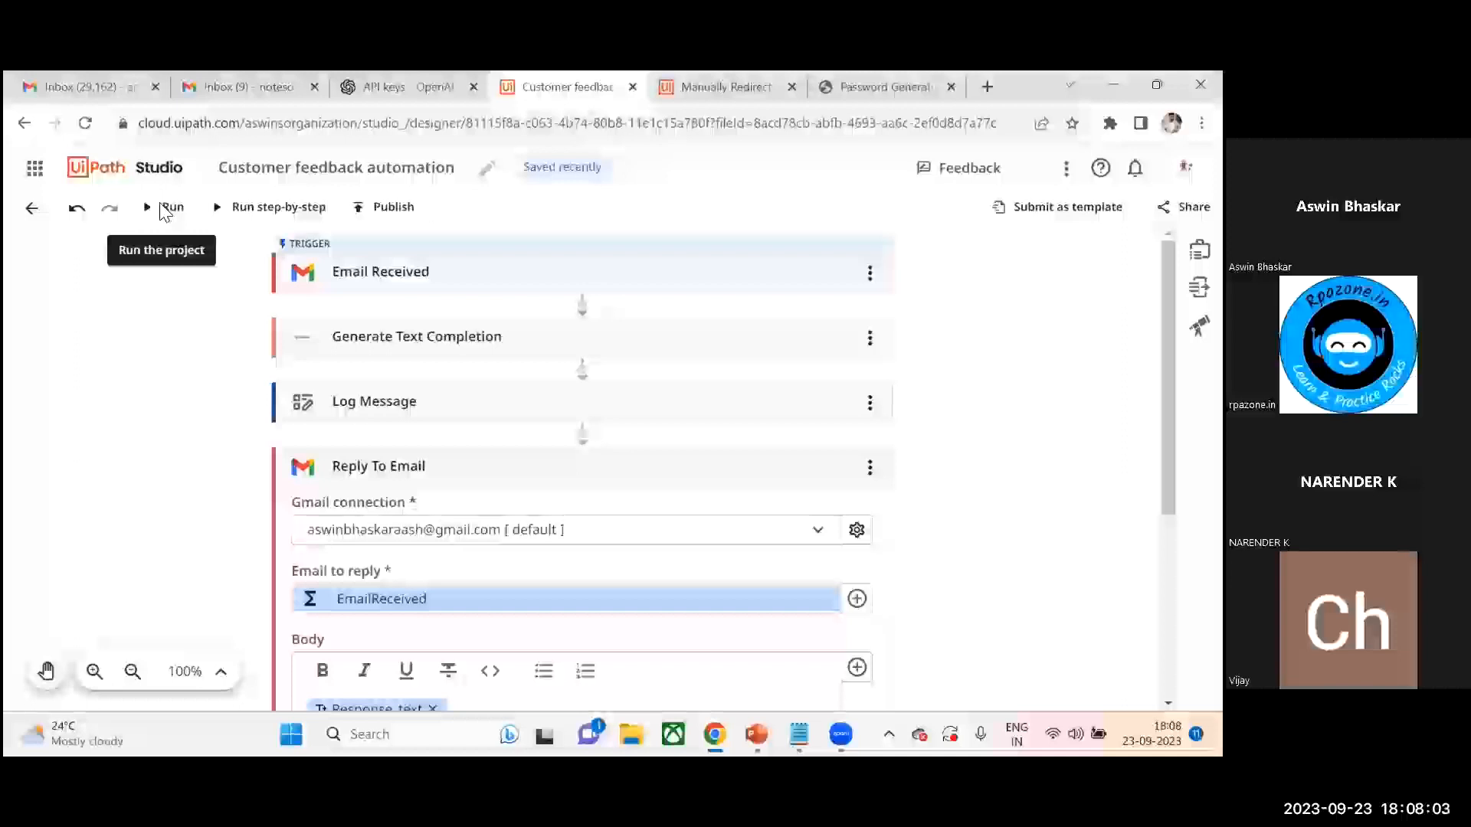
pyautogui.click(164, 208)
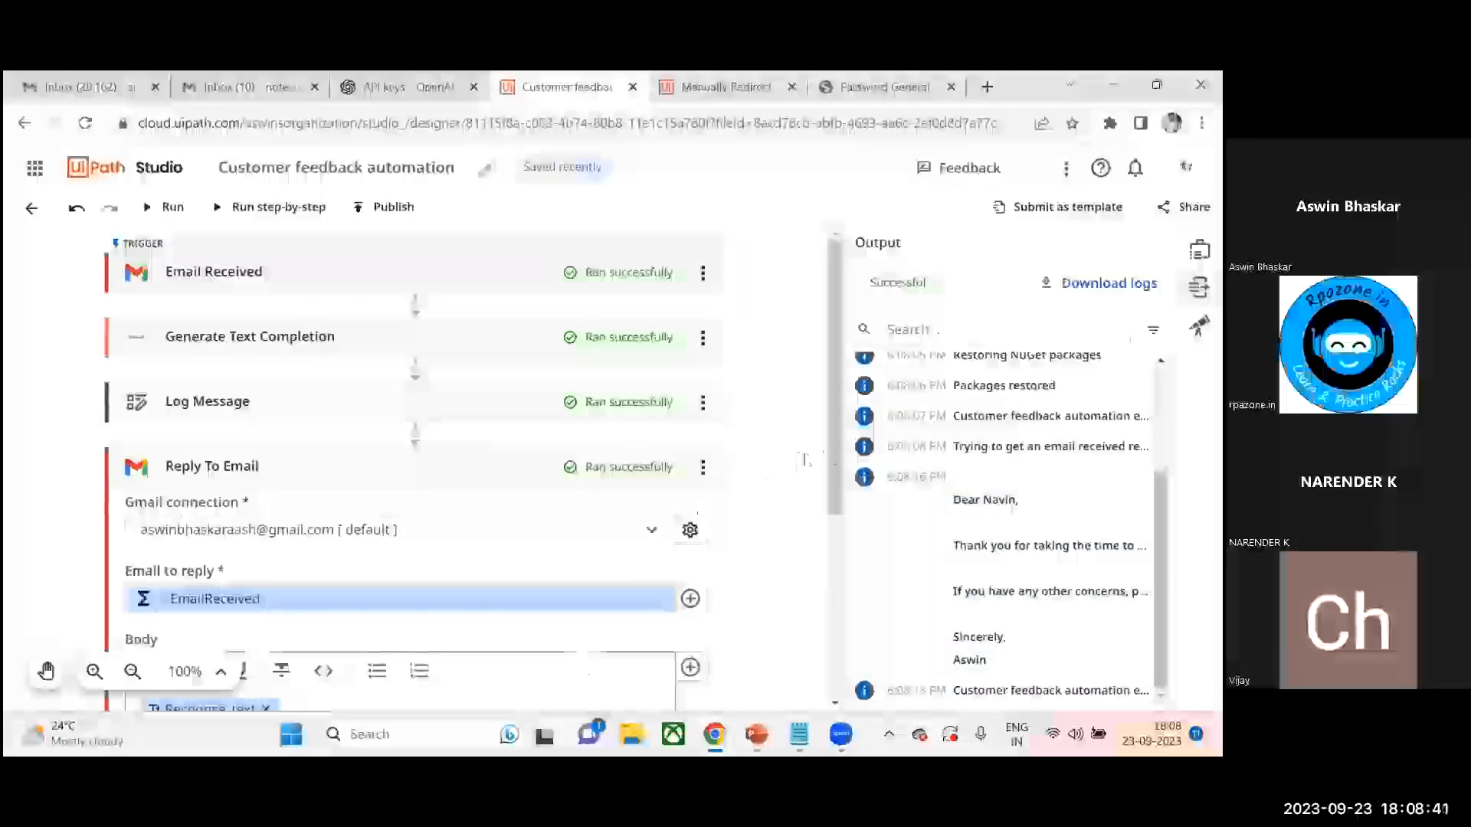
pyautogui.scroll(-4, 642, 534)
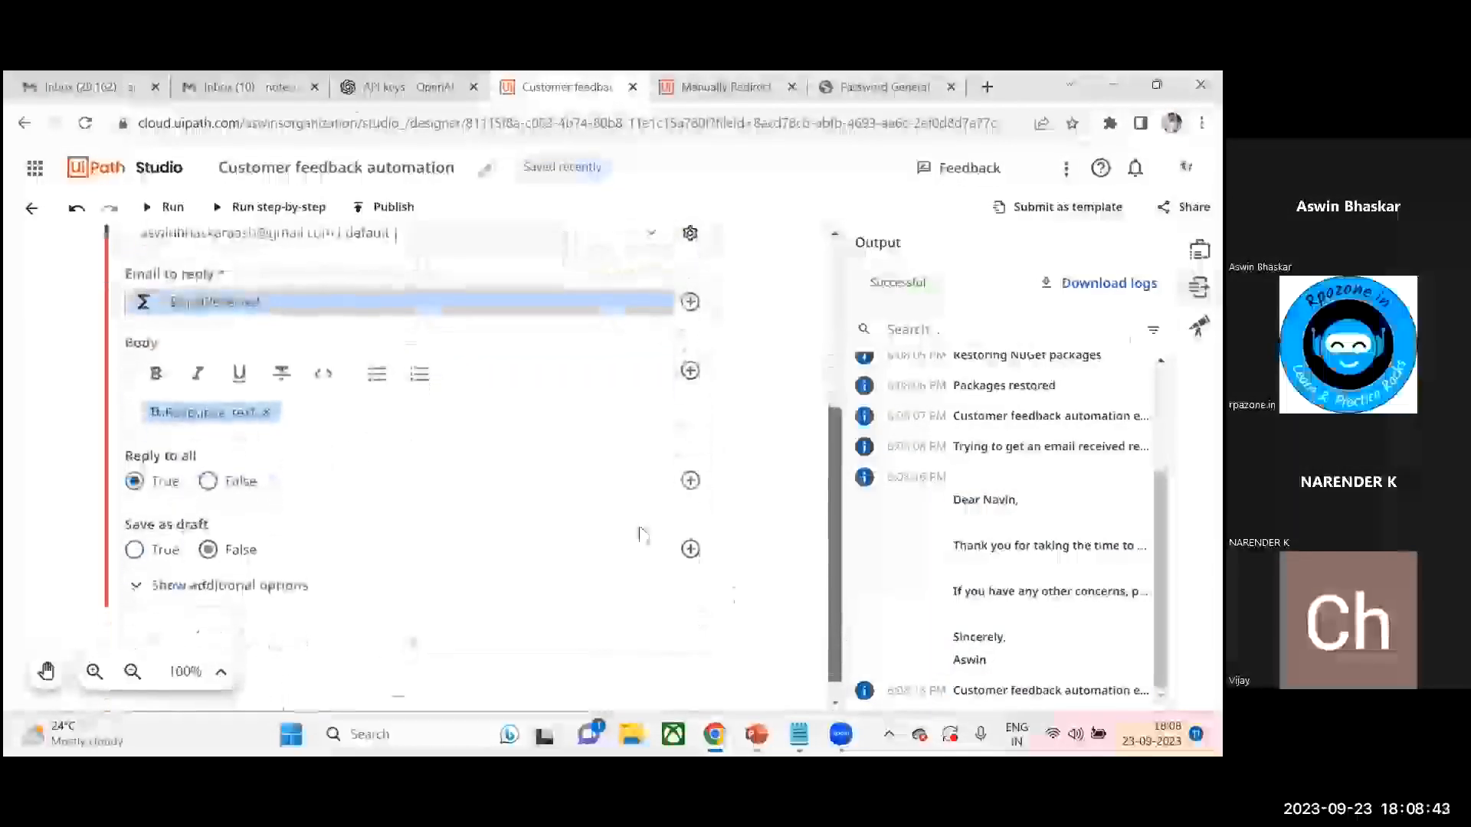
# - Open the feedback on recent visit thread in the sender's inbox to read the automated reply
pyautogui.click(277, 87)
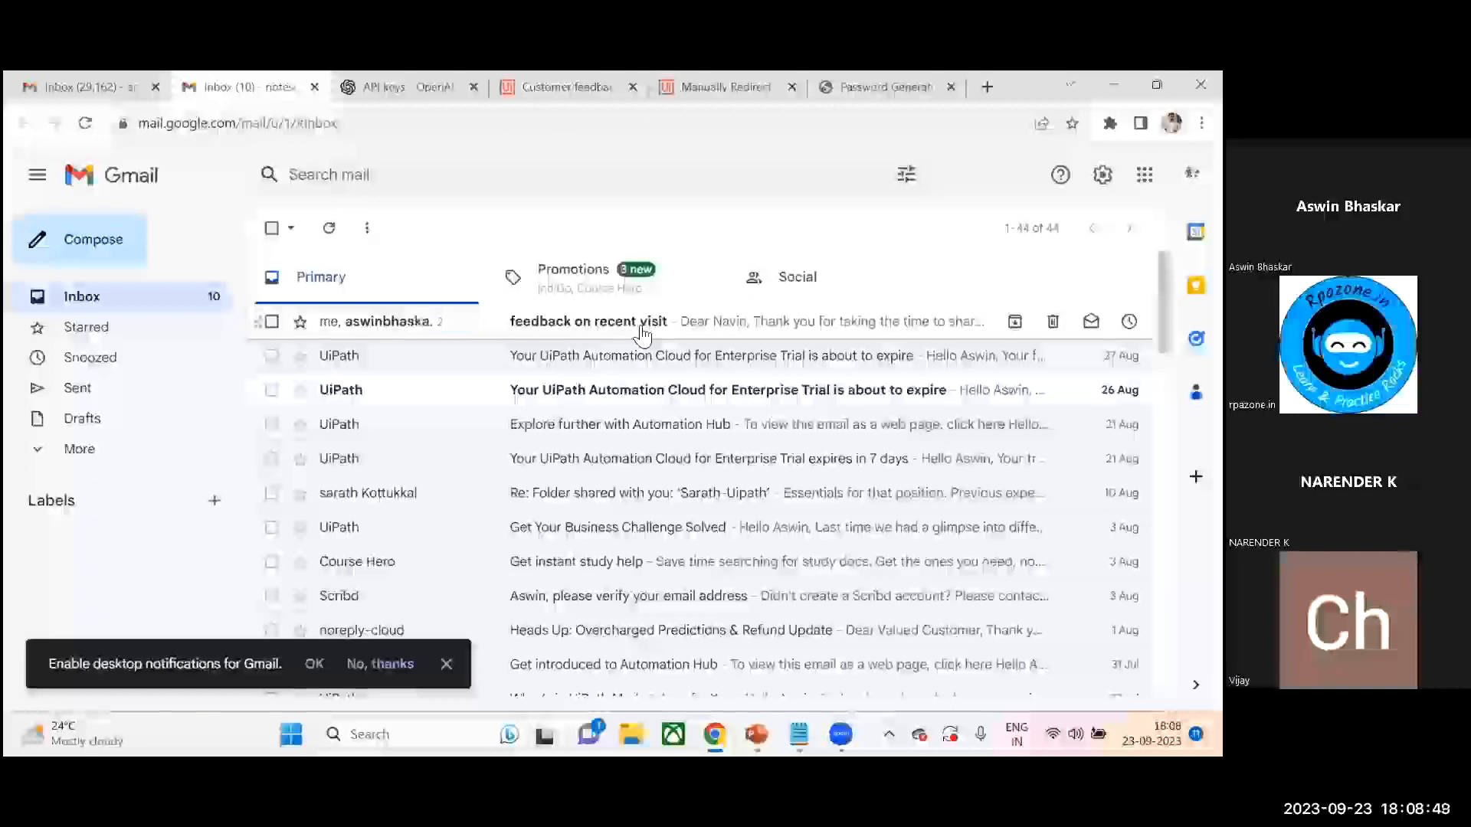
pyautogui.click(642, 335)
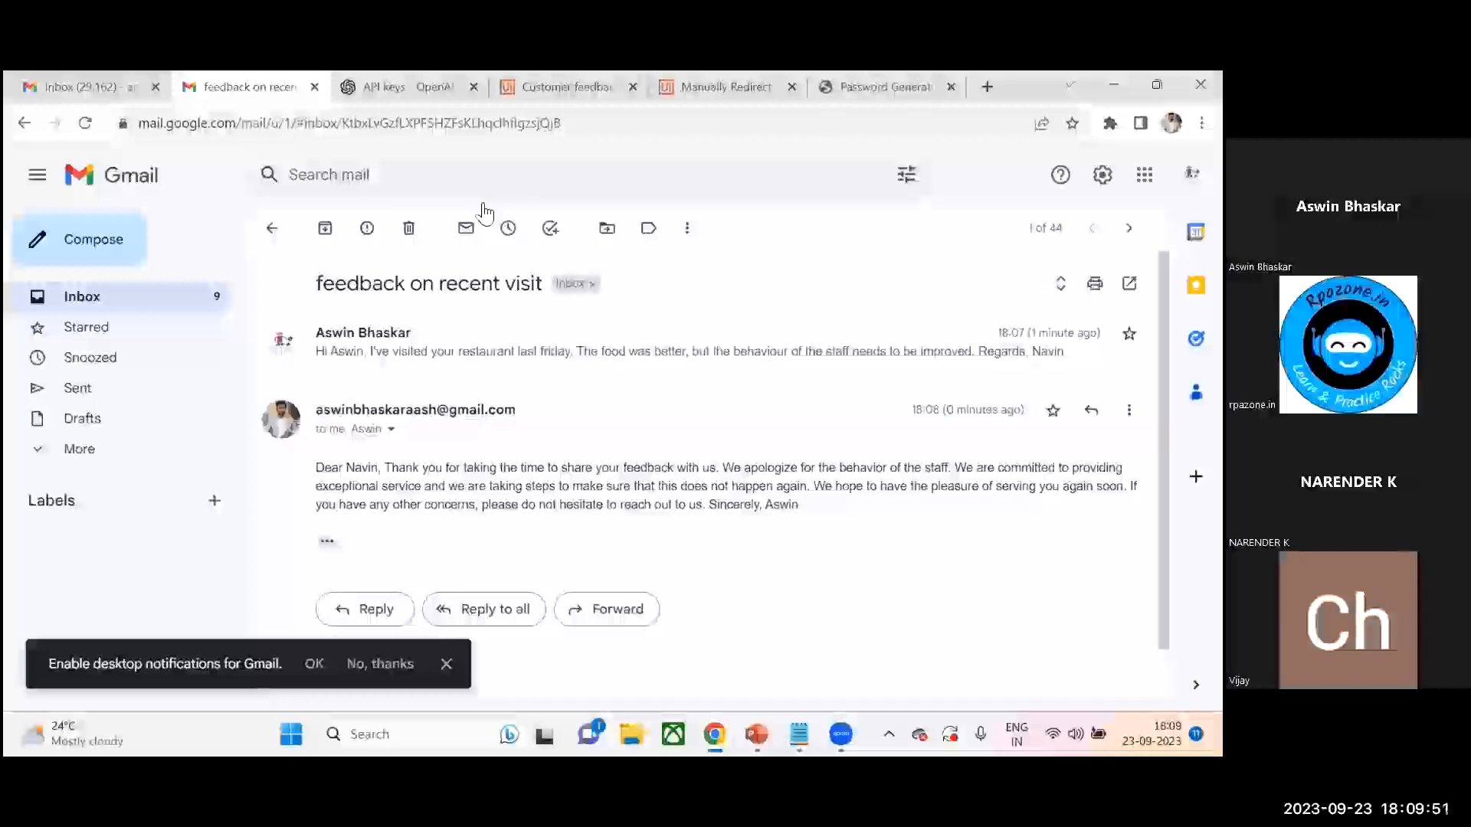
pyautogui.click(585, 77)
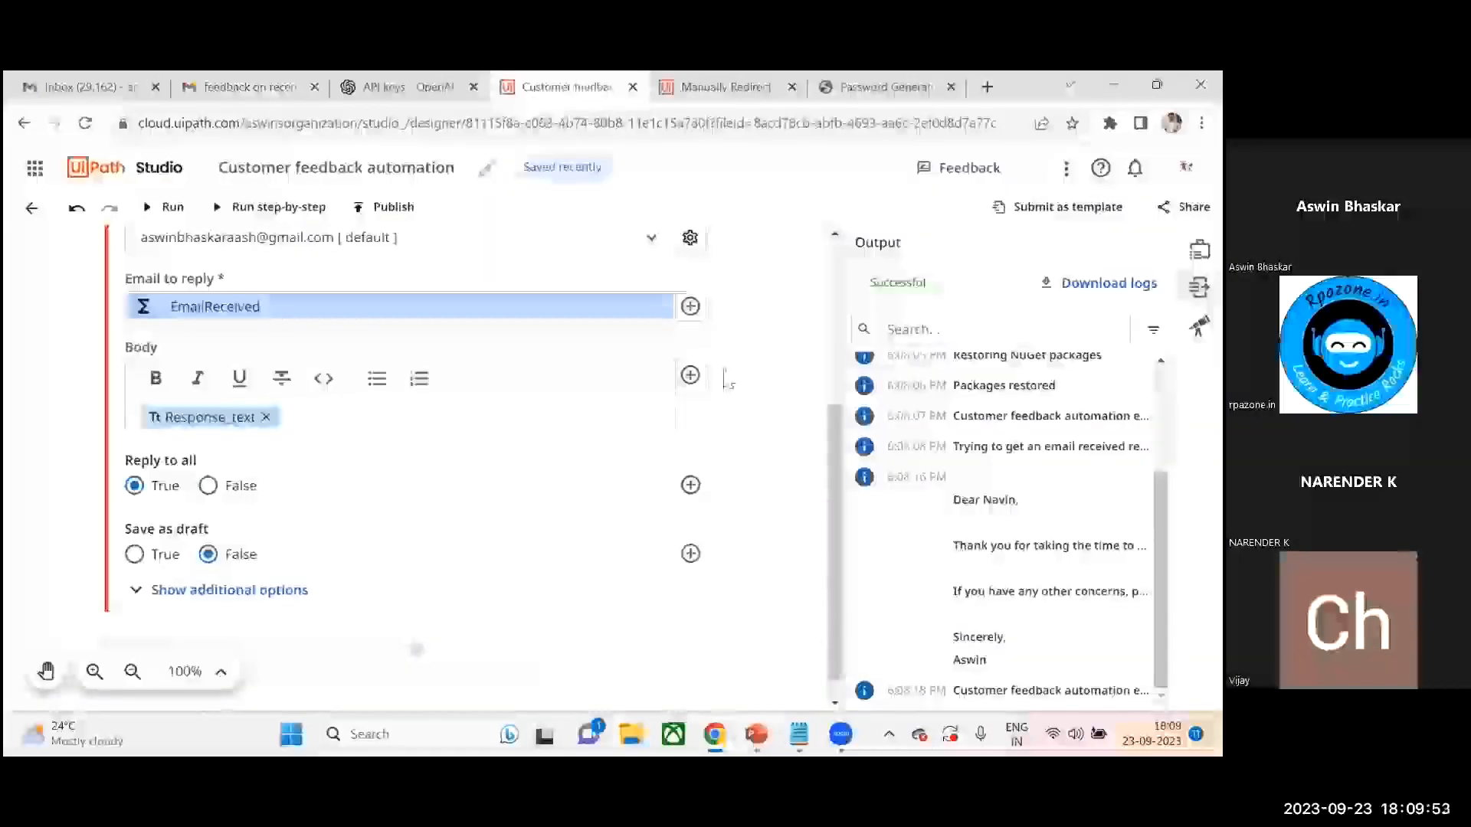
# - Switch to the PowerPoint slide show presentation
pyautogui.moveTo(756, 734)
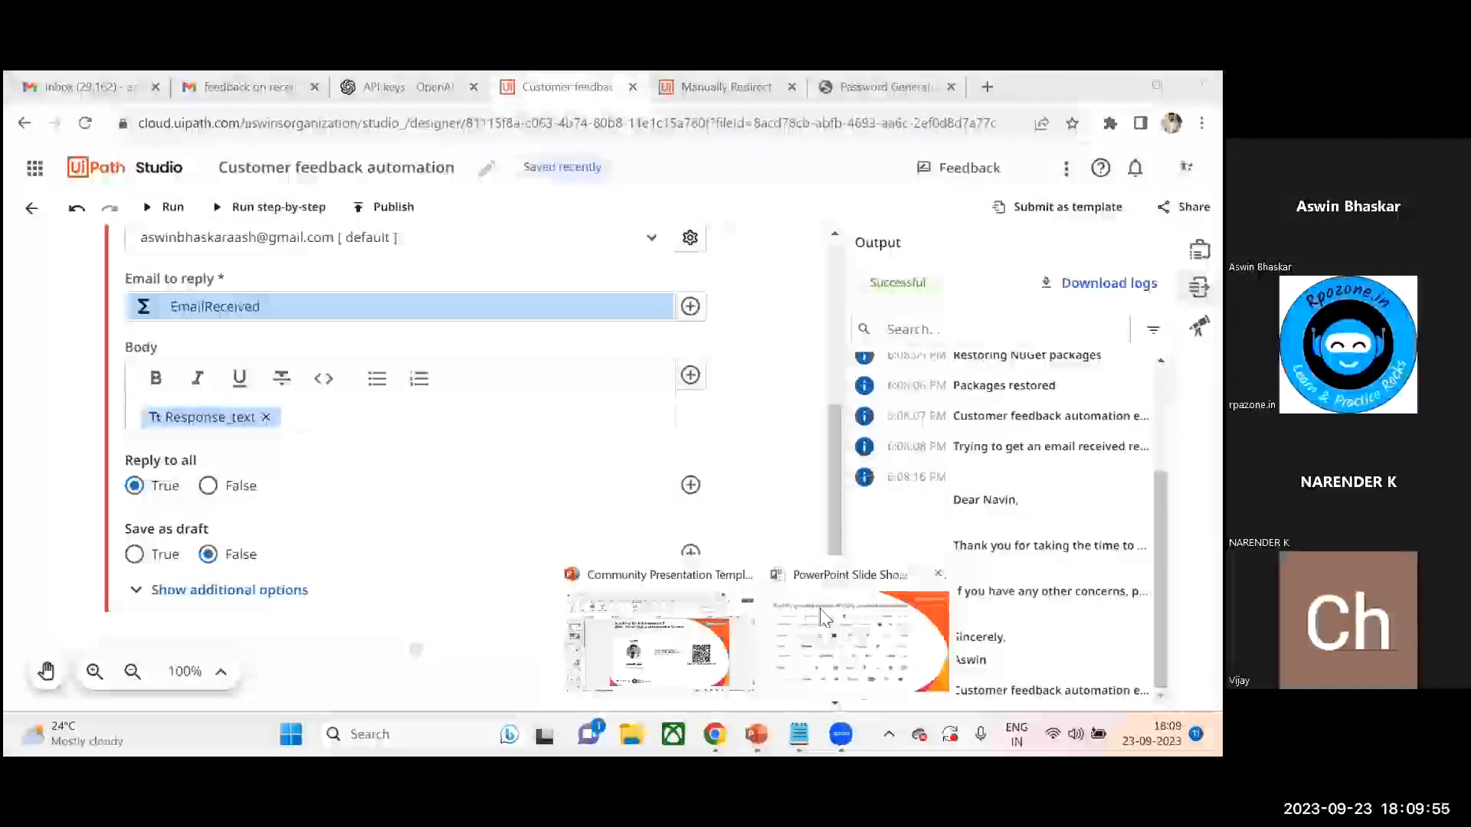
pyautogui.click(820, 615)
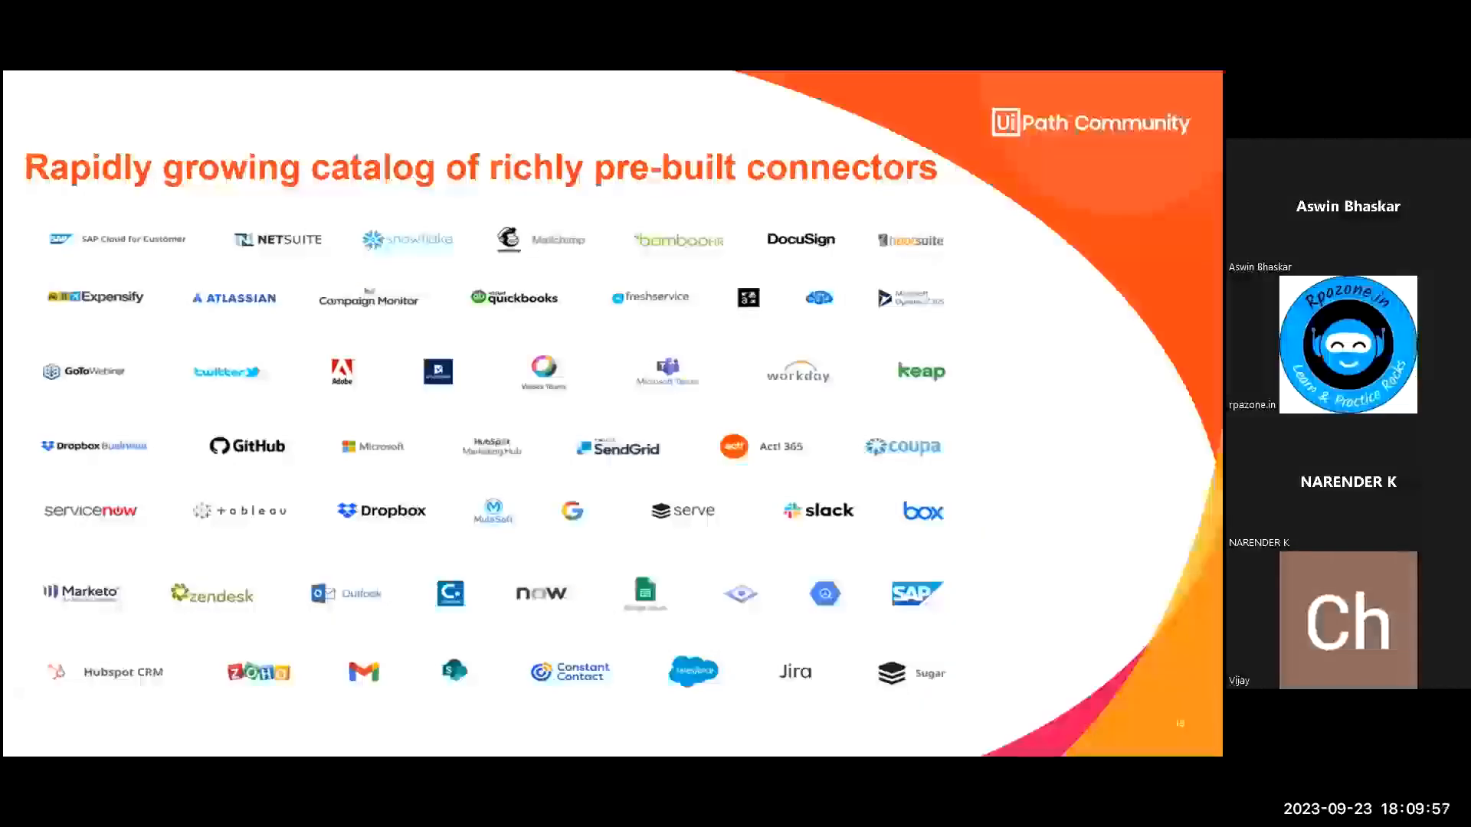